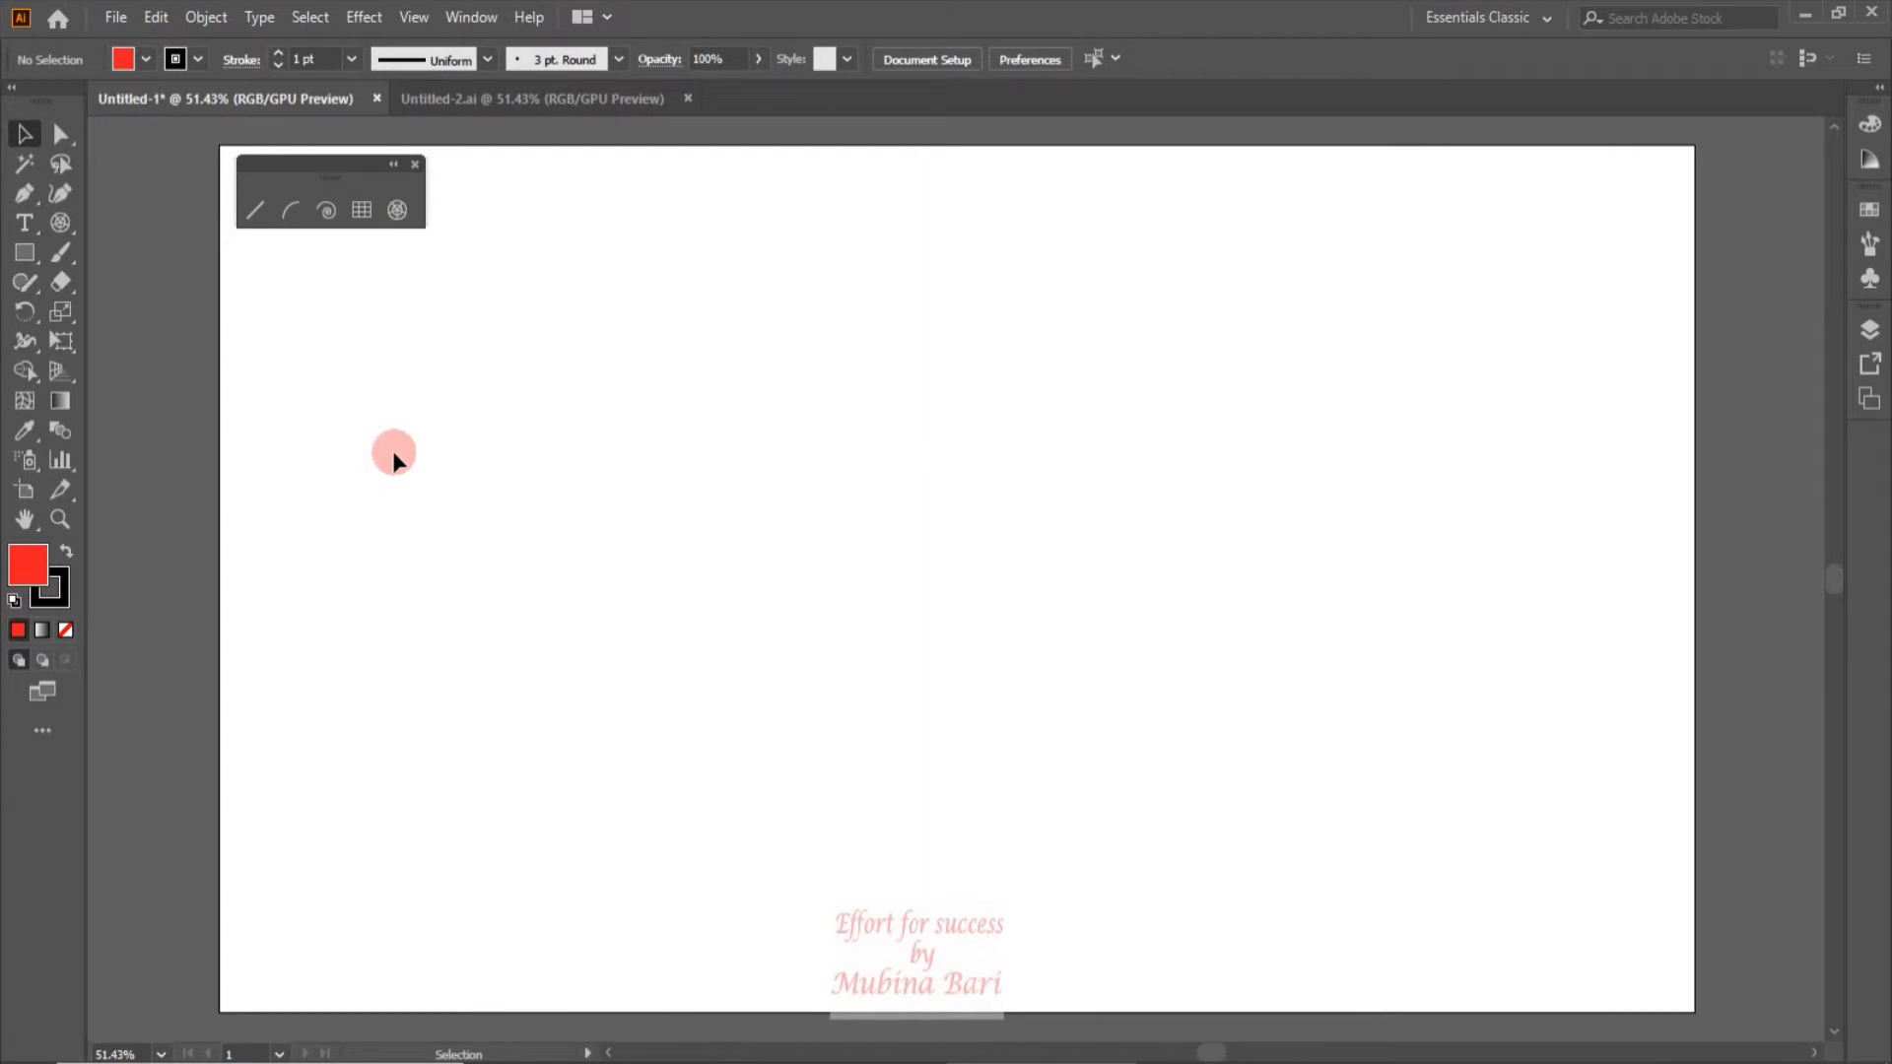
Step: Draw a rectangular grid about 583 by 496 px on the artboard and delete it
left_click(361, 210)
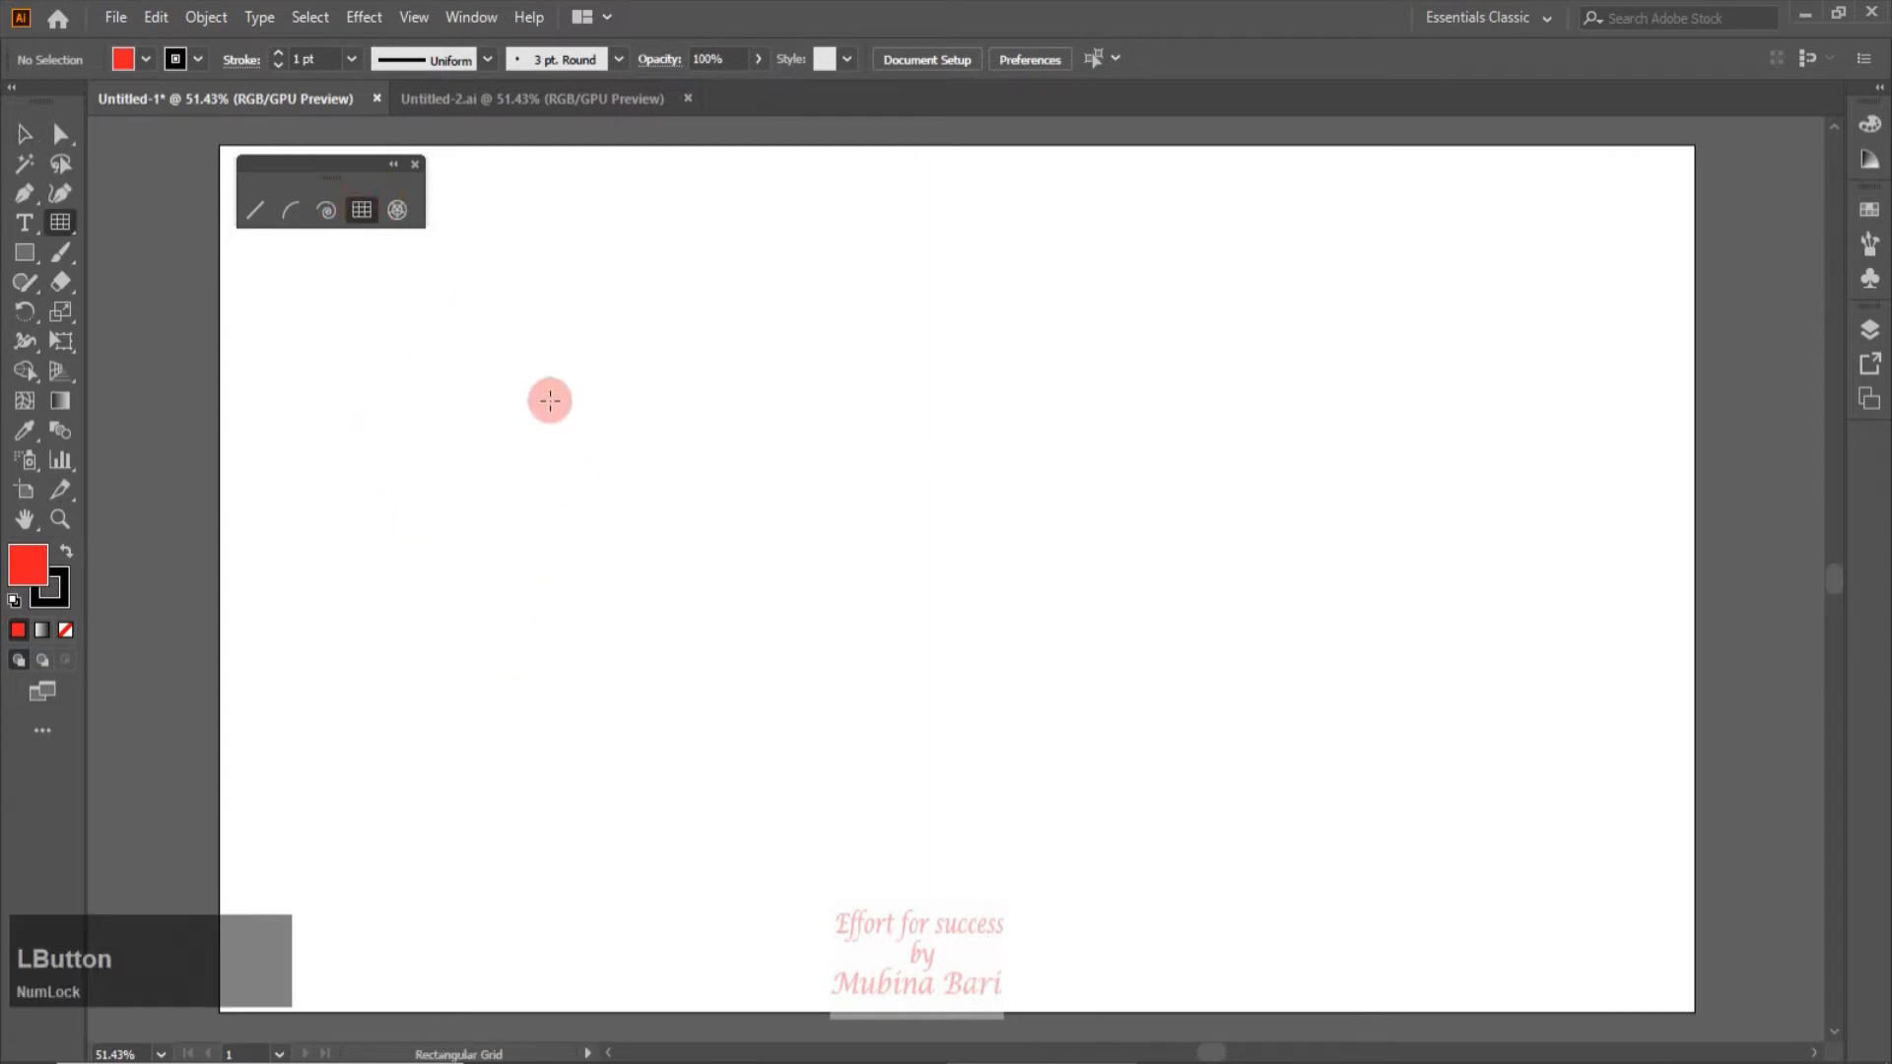
left_click_drag(462, 326, 908, 724)
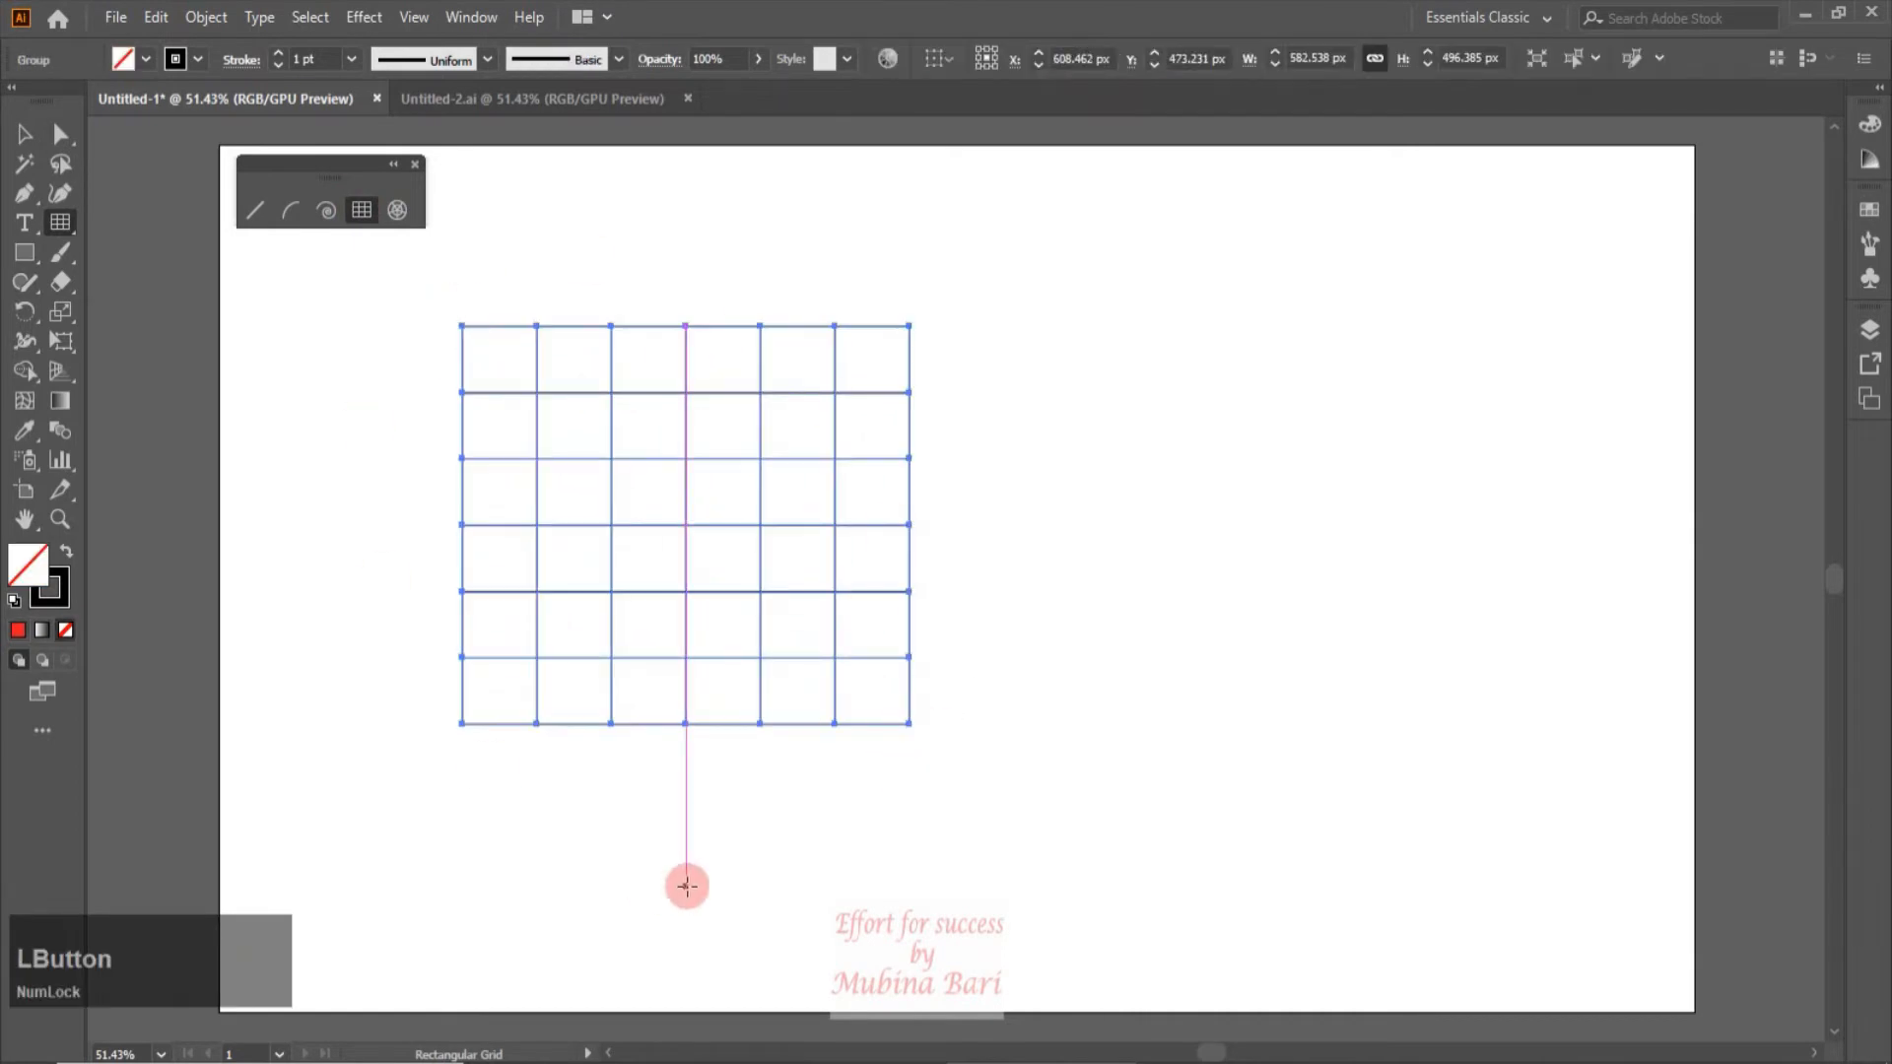
left_click(22, 136)
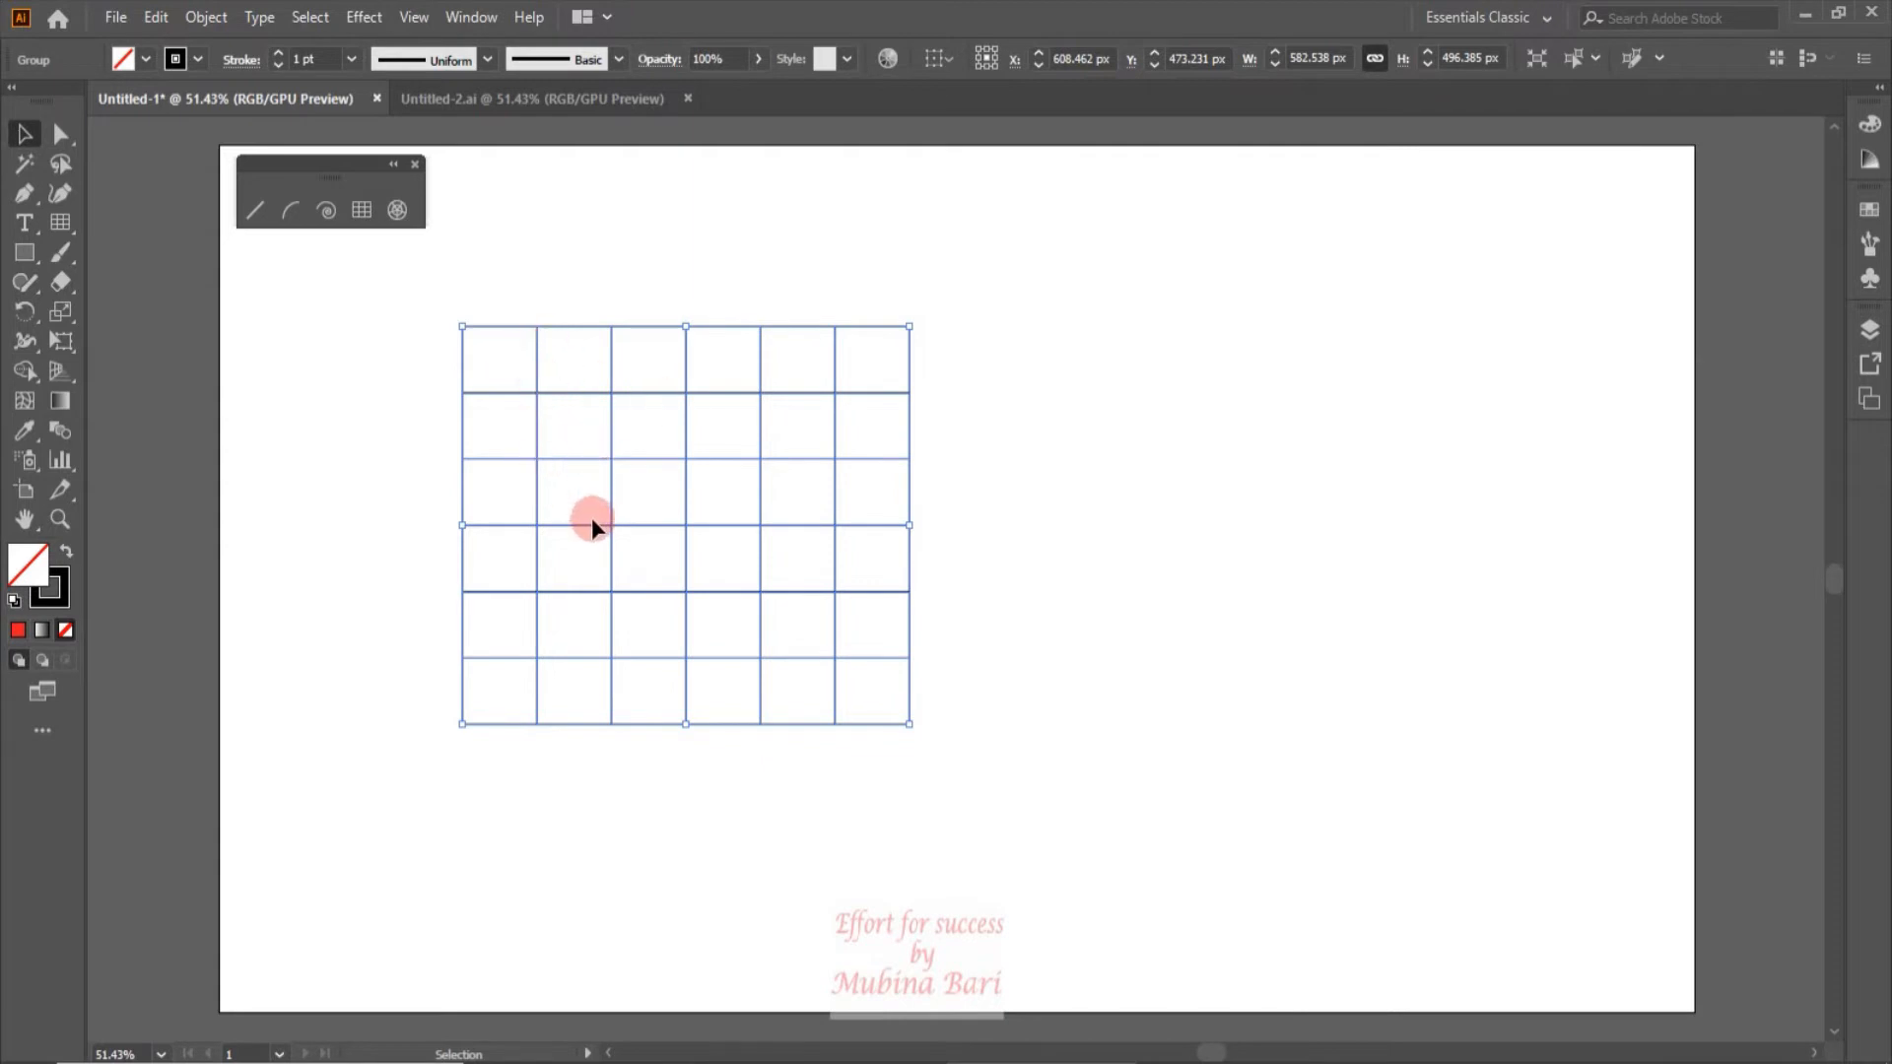
left_click(689, 719)
key("Delete")
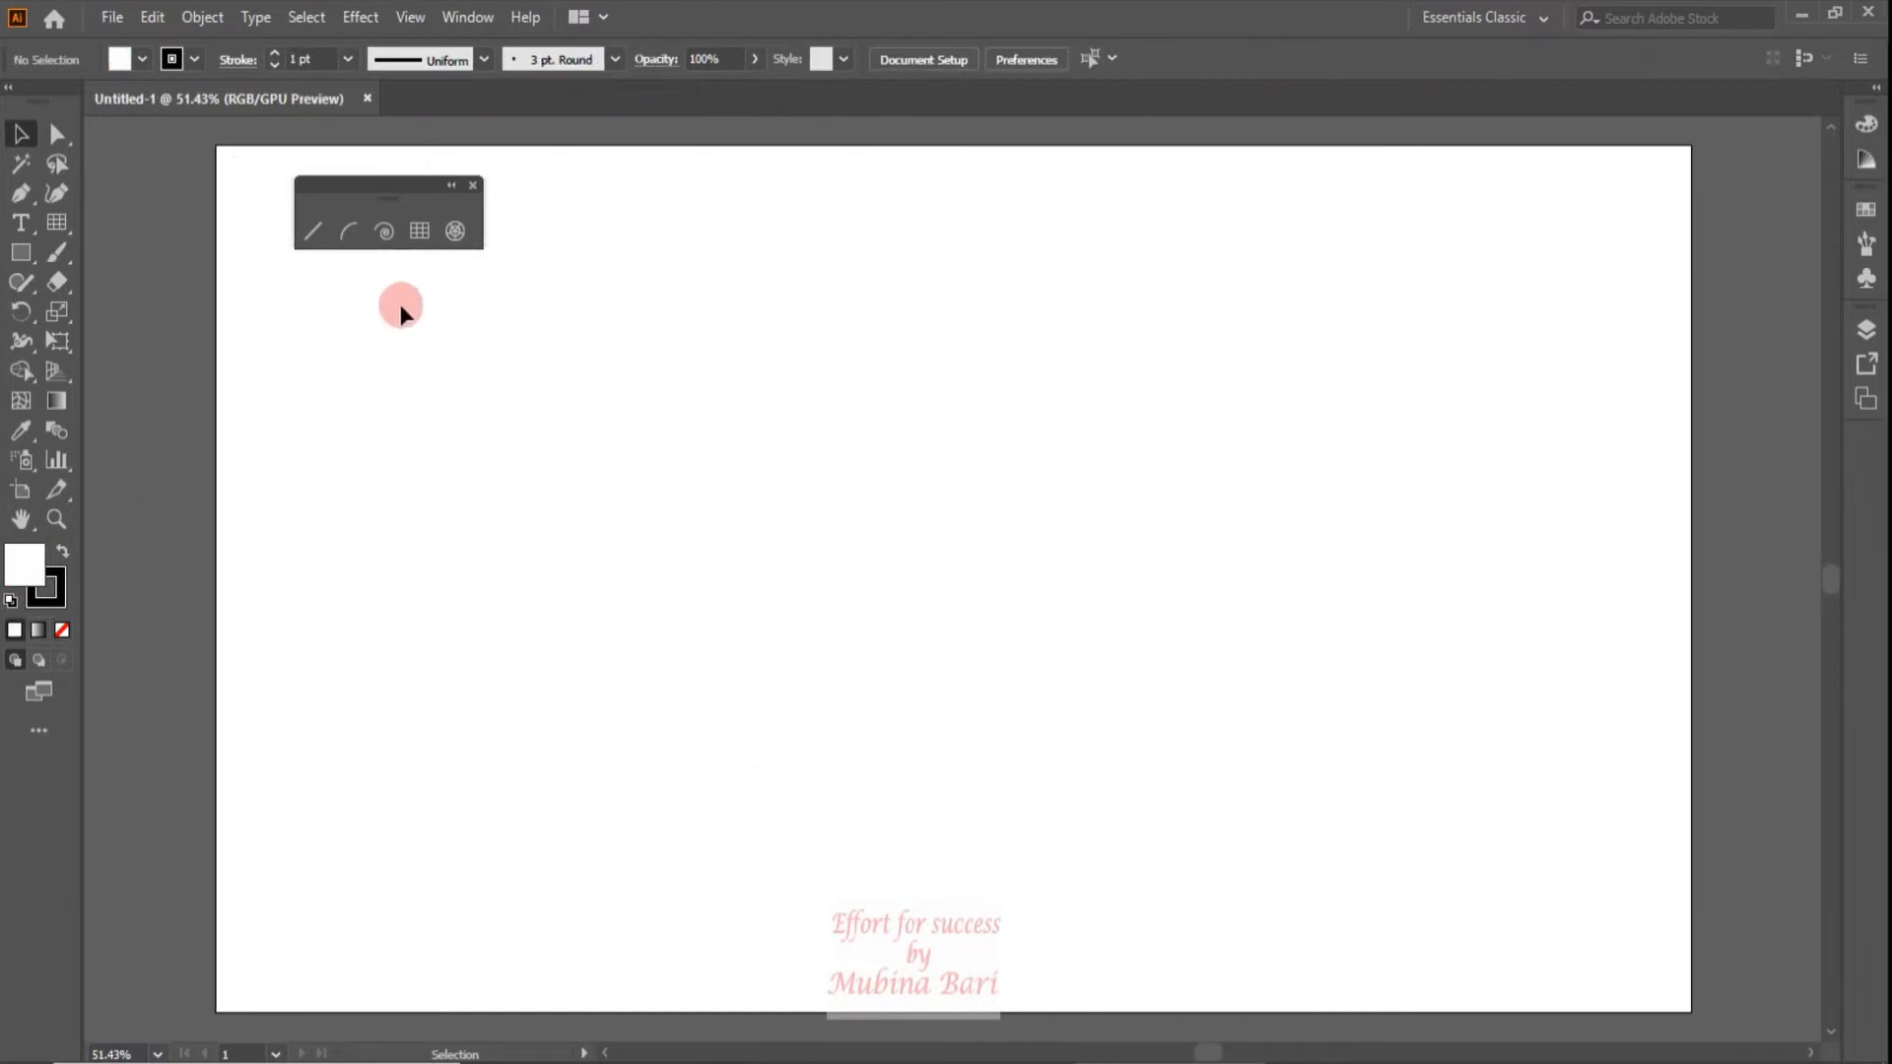
Step: Start drawing a rectangular grid about 352 by 354 px, adding 11 rows while sizing it
left_click(419, 233)
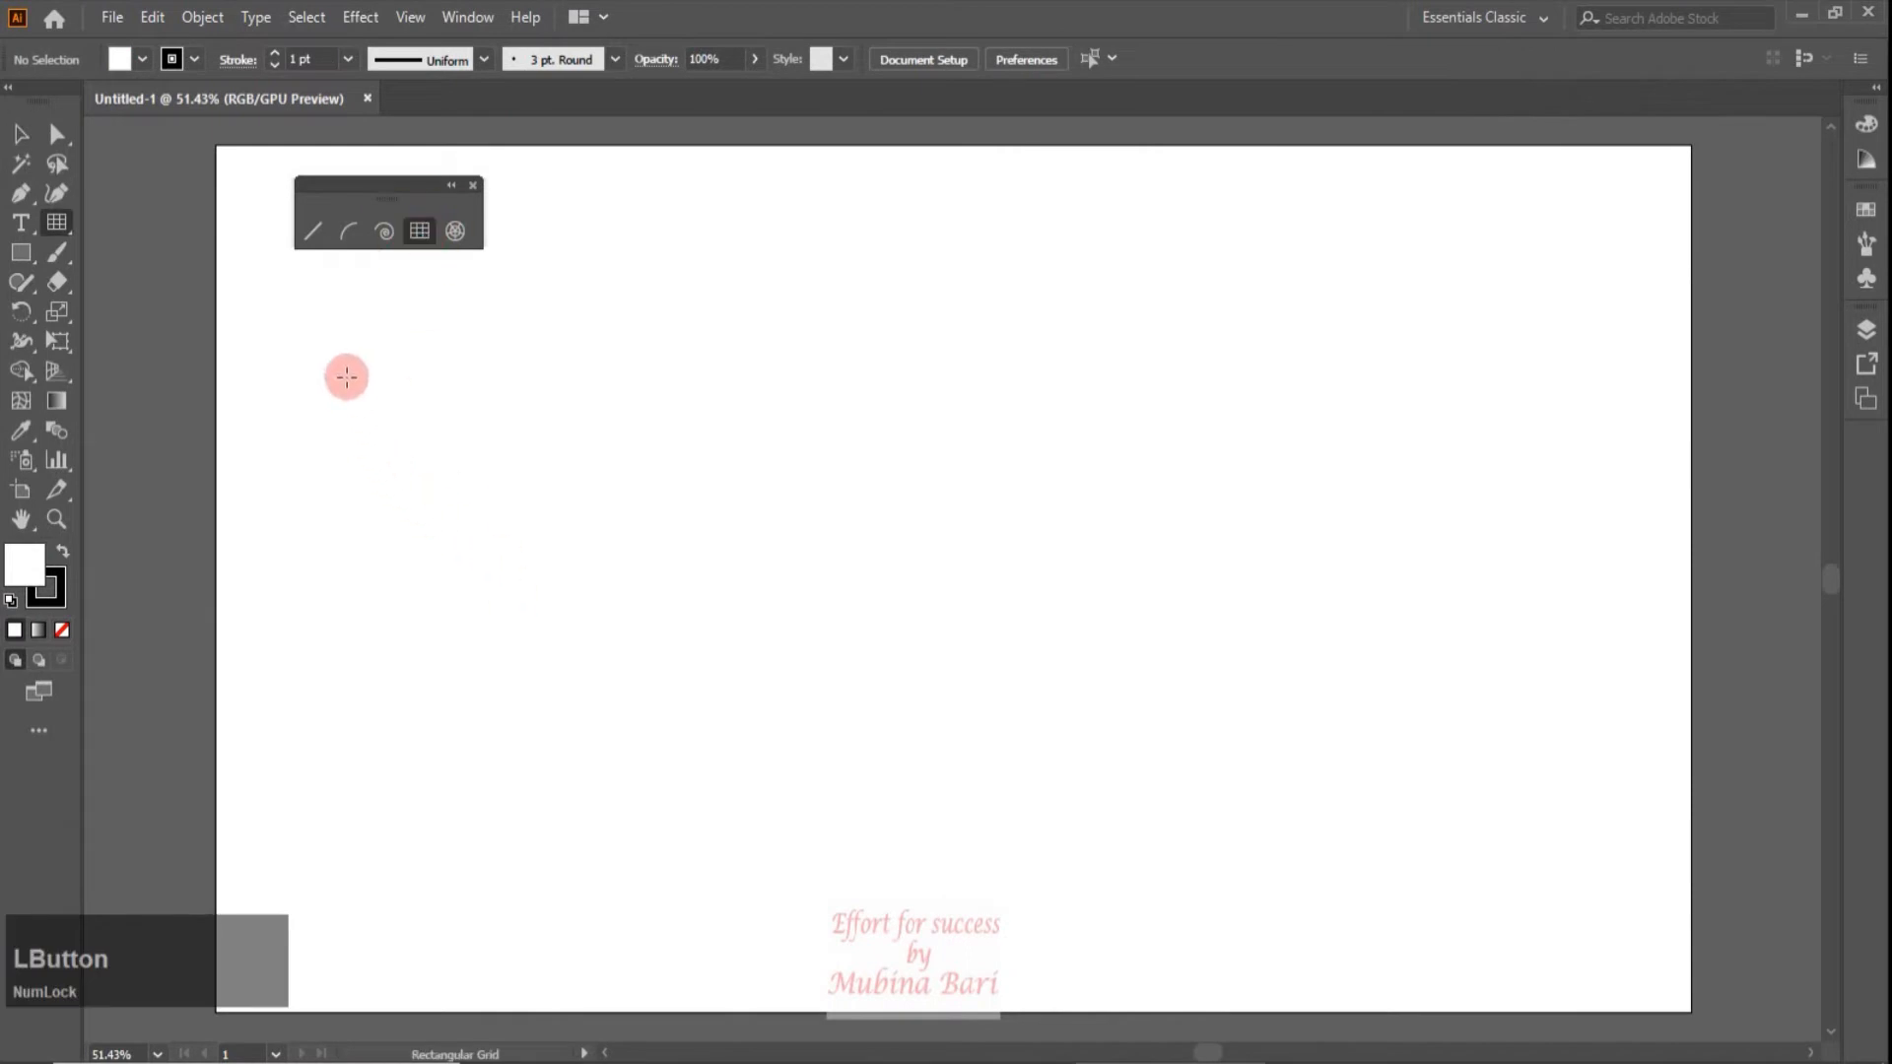
left_click_drag(345, 376, 619, 662)
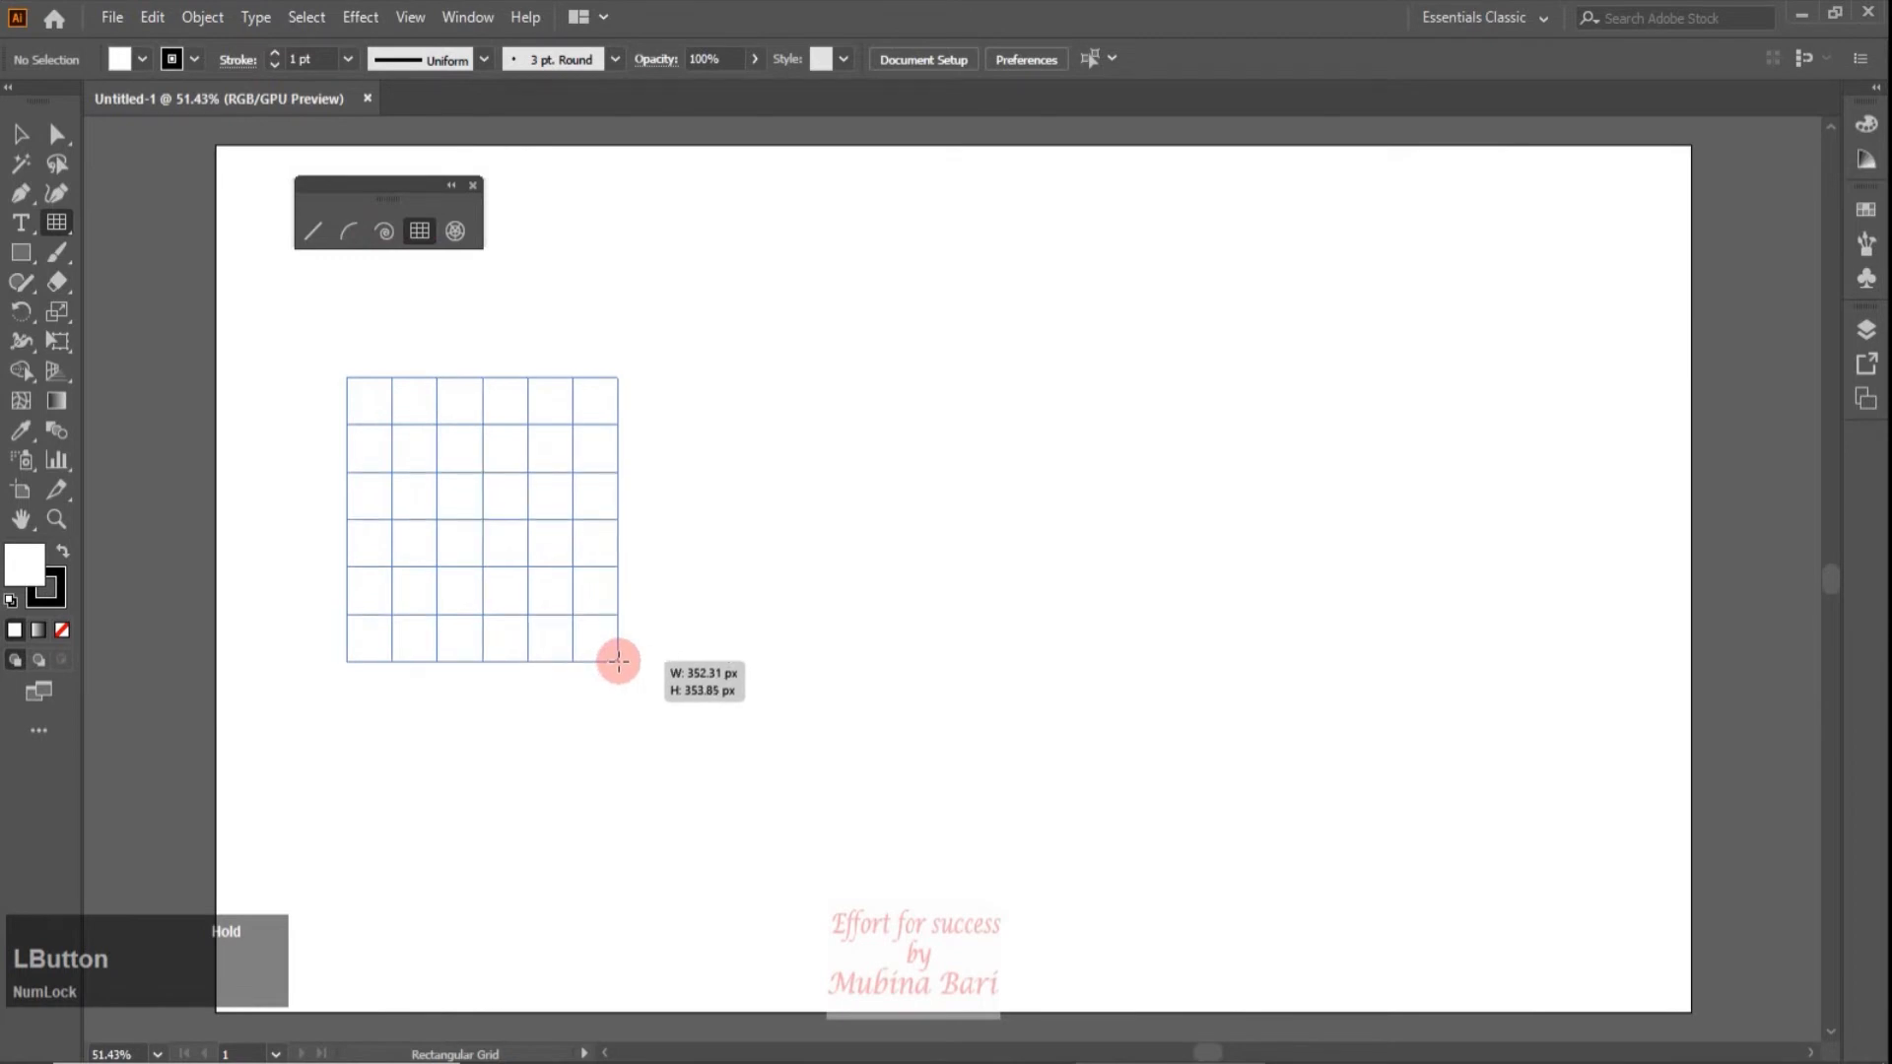
key("Up")
key("Up")
key("Up")
key("Up")
key("Up")
key("Up")
key("Up")
left_click_drag(619, 661, 619, 661)
key("Up")
key("Up")
key("Up")
key("Up")
Step: Reduce the grid being drawn to four rows and three columns
key("Down")
key("Down")
key("Down")
key("Down")
key("Down")
key("Down")
key("Down")
key("Down")
key("Down")
key("Down")
key("Down")
key("Down")
key("Down")
key("Left")
key("Left")
key("Left")
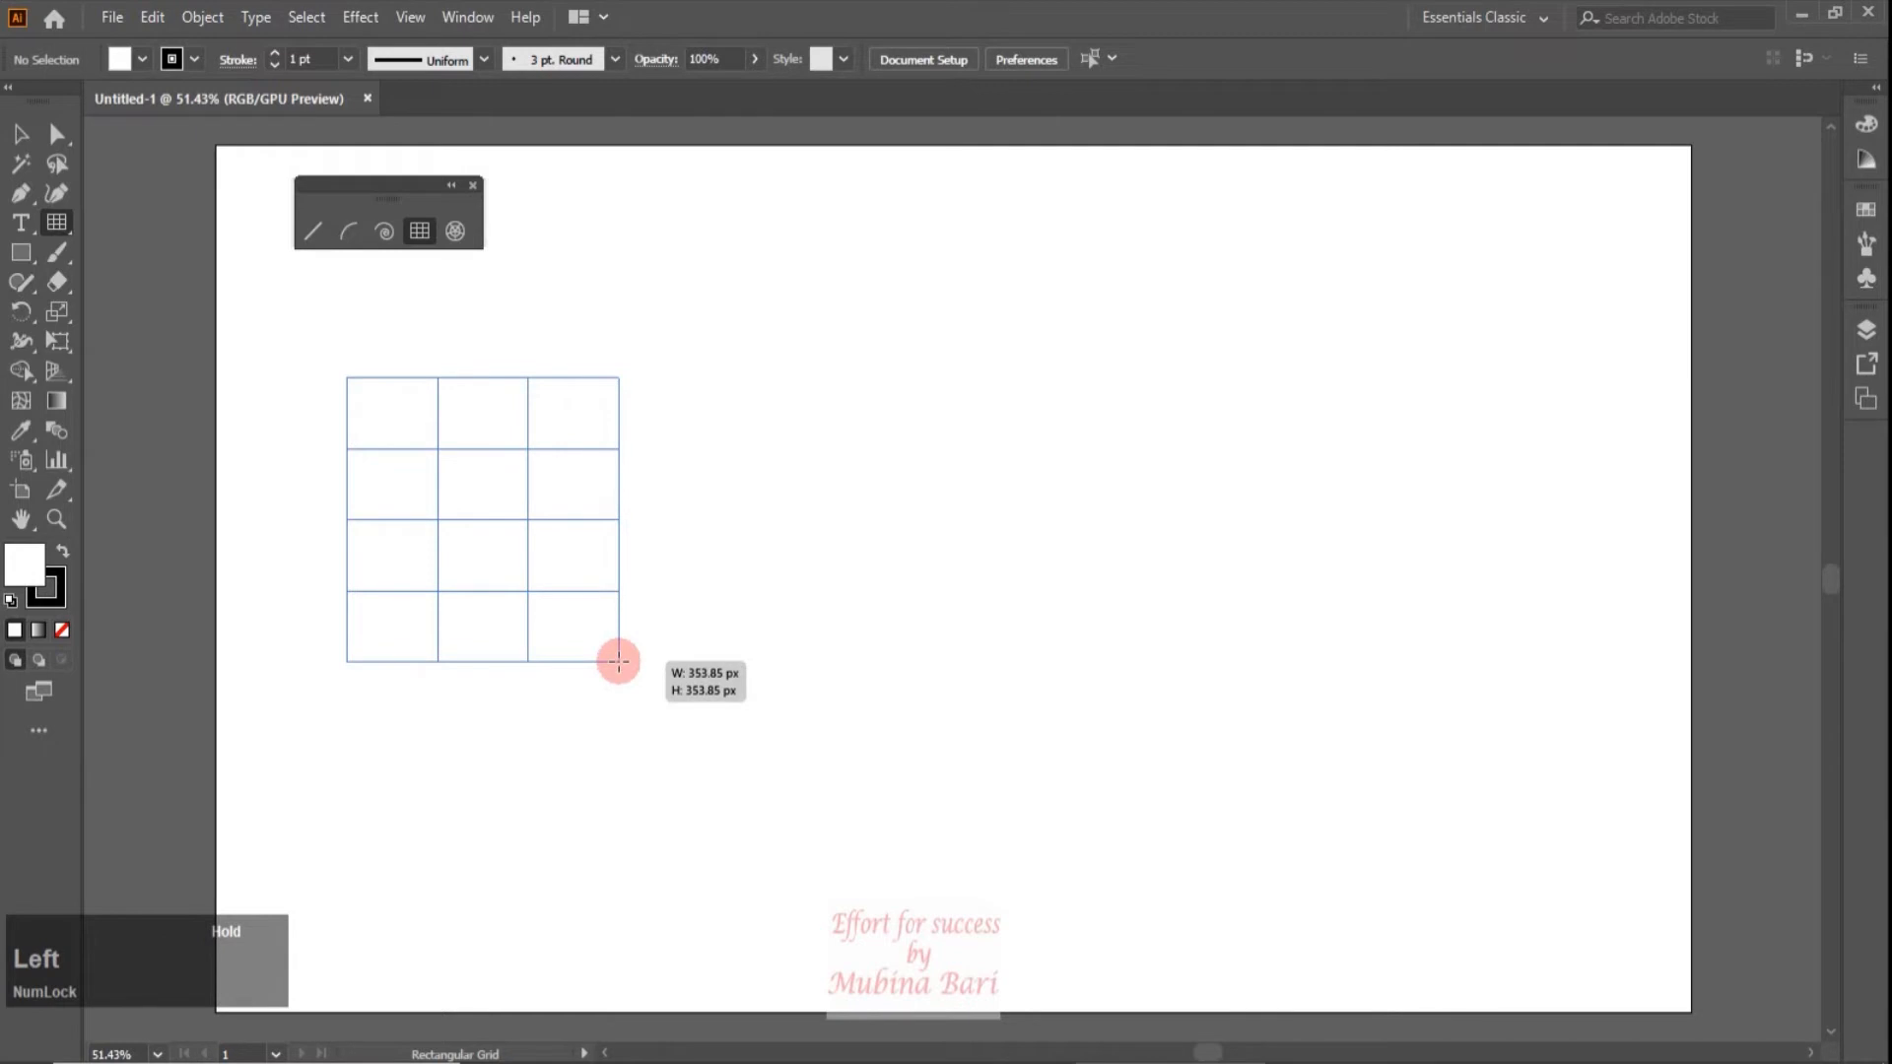
Step: Increase the grid being drawn to eight columns
key("Right")
key("Right")
key("Right")
key("Right")
left_click_drag(619, 661, 619, 661)
key("Right")
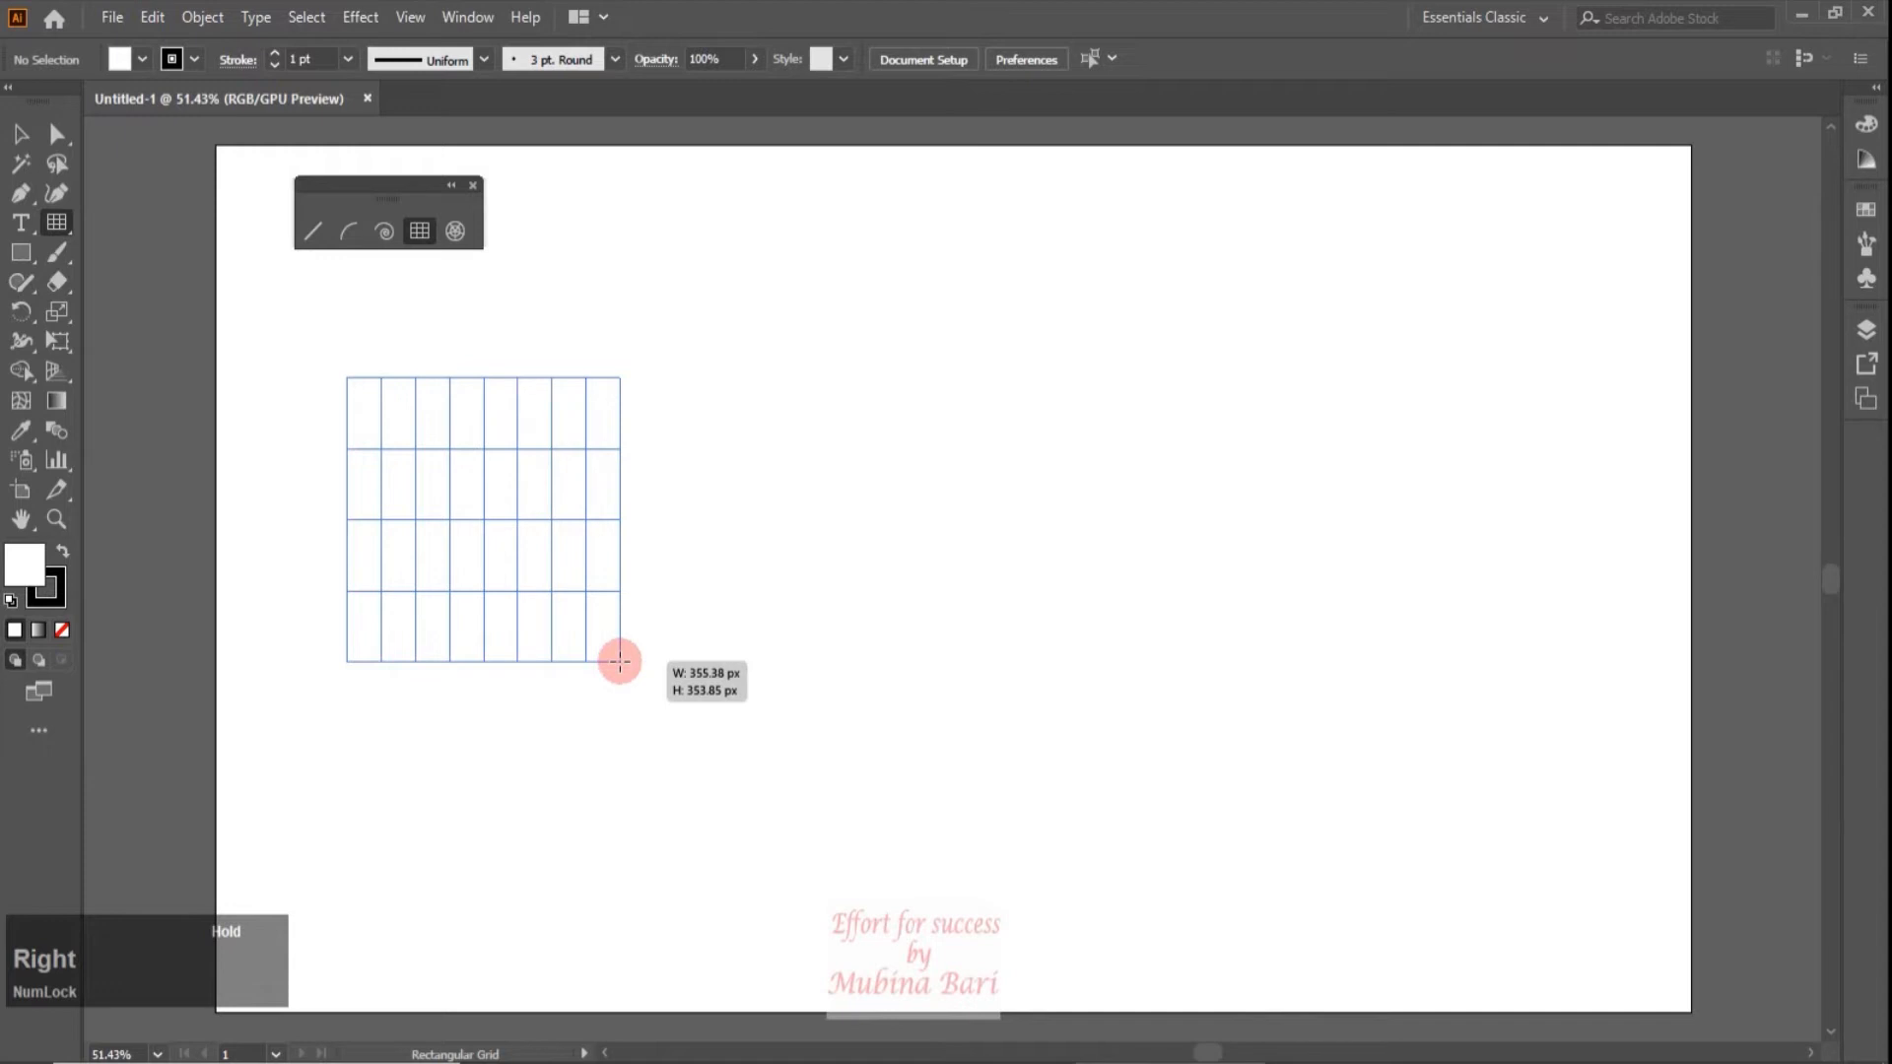
Step: Skew the vertical dividers of the grid being drawn so they crowd its right edge
left_click_drag(619, 661, 622, 661)
key("c")
key("c")
key("c")
key("c")
key("c")
key("c")
key("c")
key("c")
left_click_drag(621, 661, 622, 663)
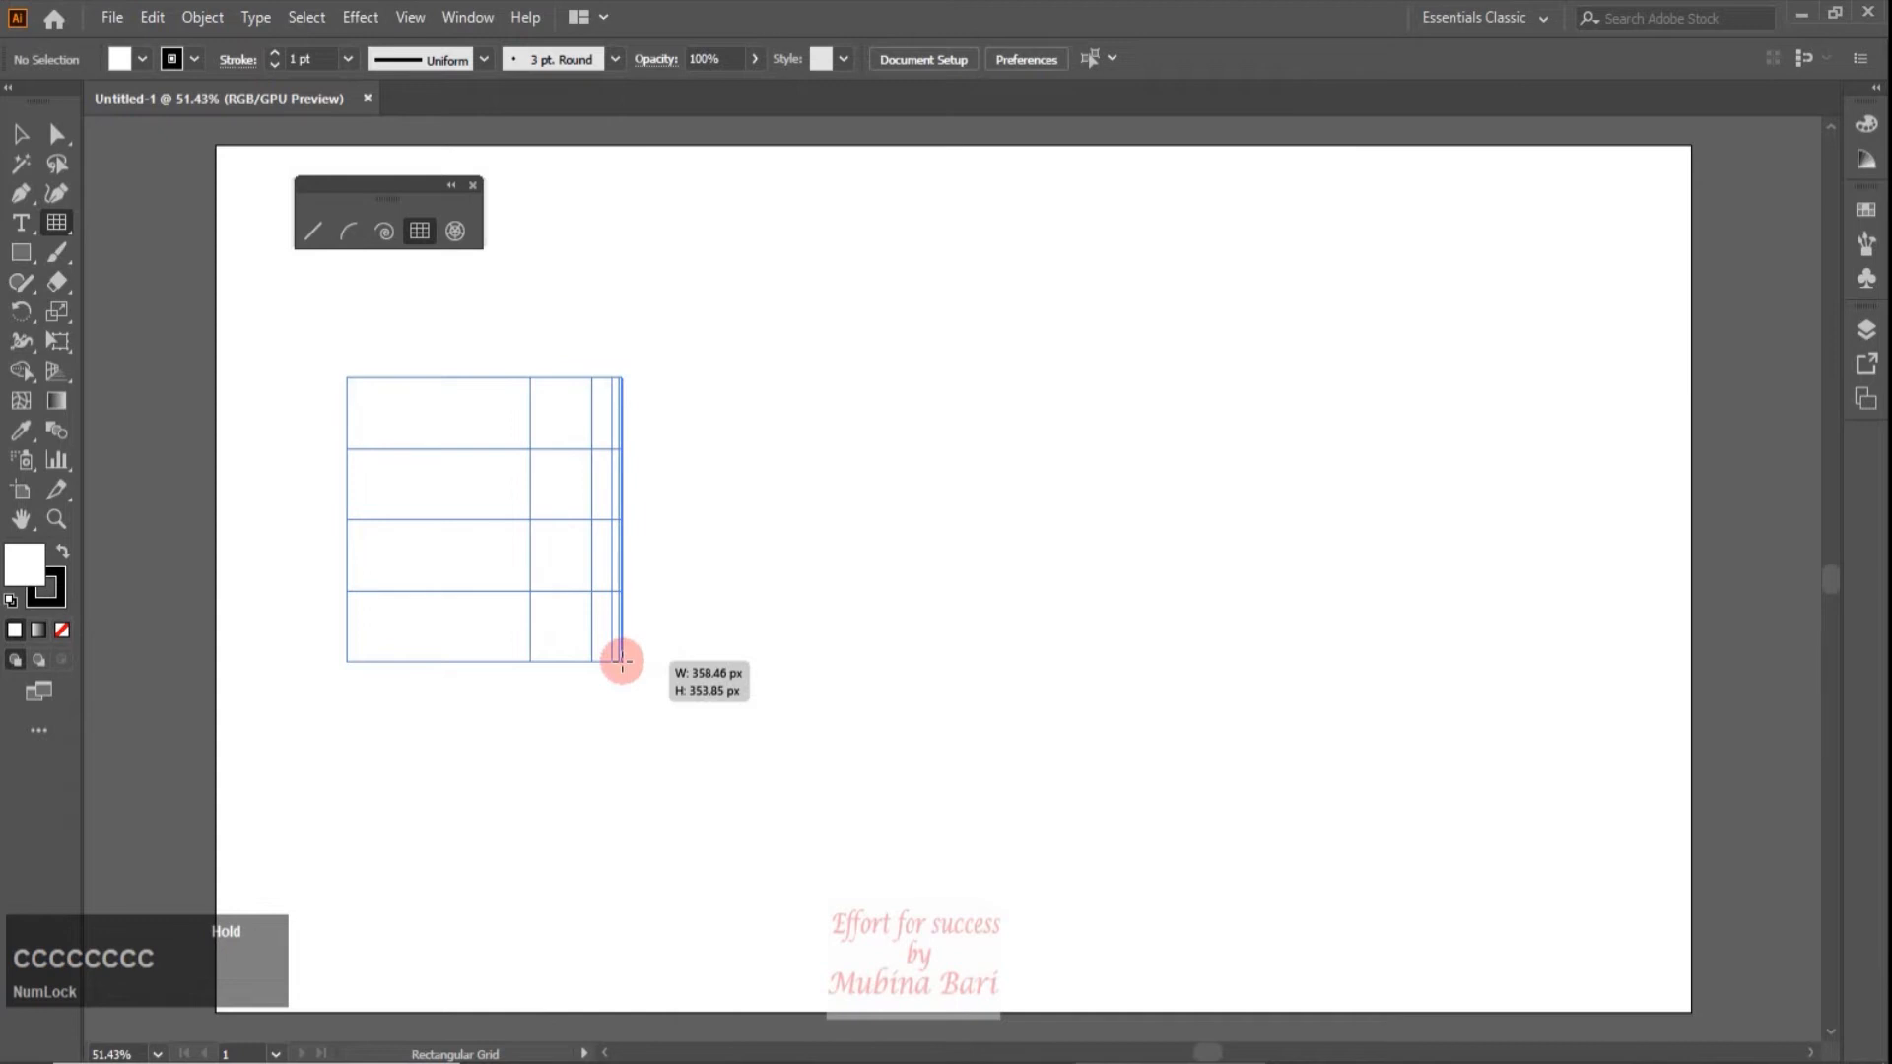
Step: Skew the vertical dividers the opposite way so they crowd the grid's left edge
key("x")
key("x")
key("x")
key("x")
key("x")
key("x")
key("x")
key("x")
key("x")
key("x")
key("x")
key("x")
key("x")
key("x")
key("x")
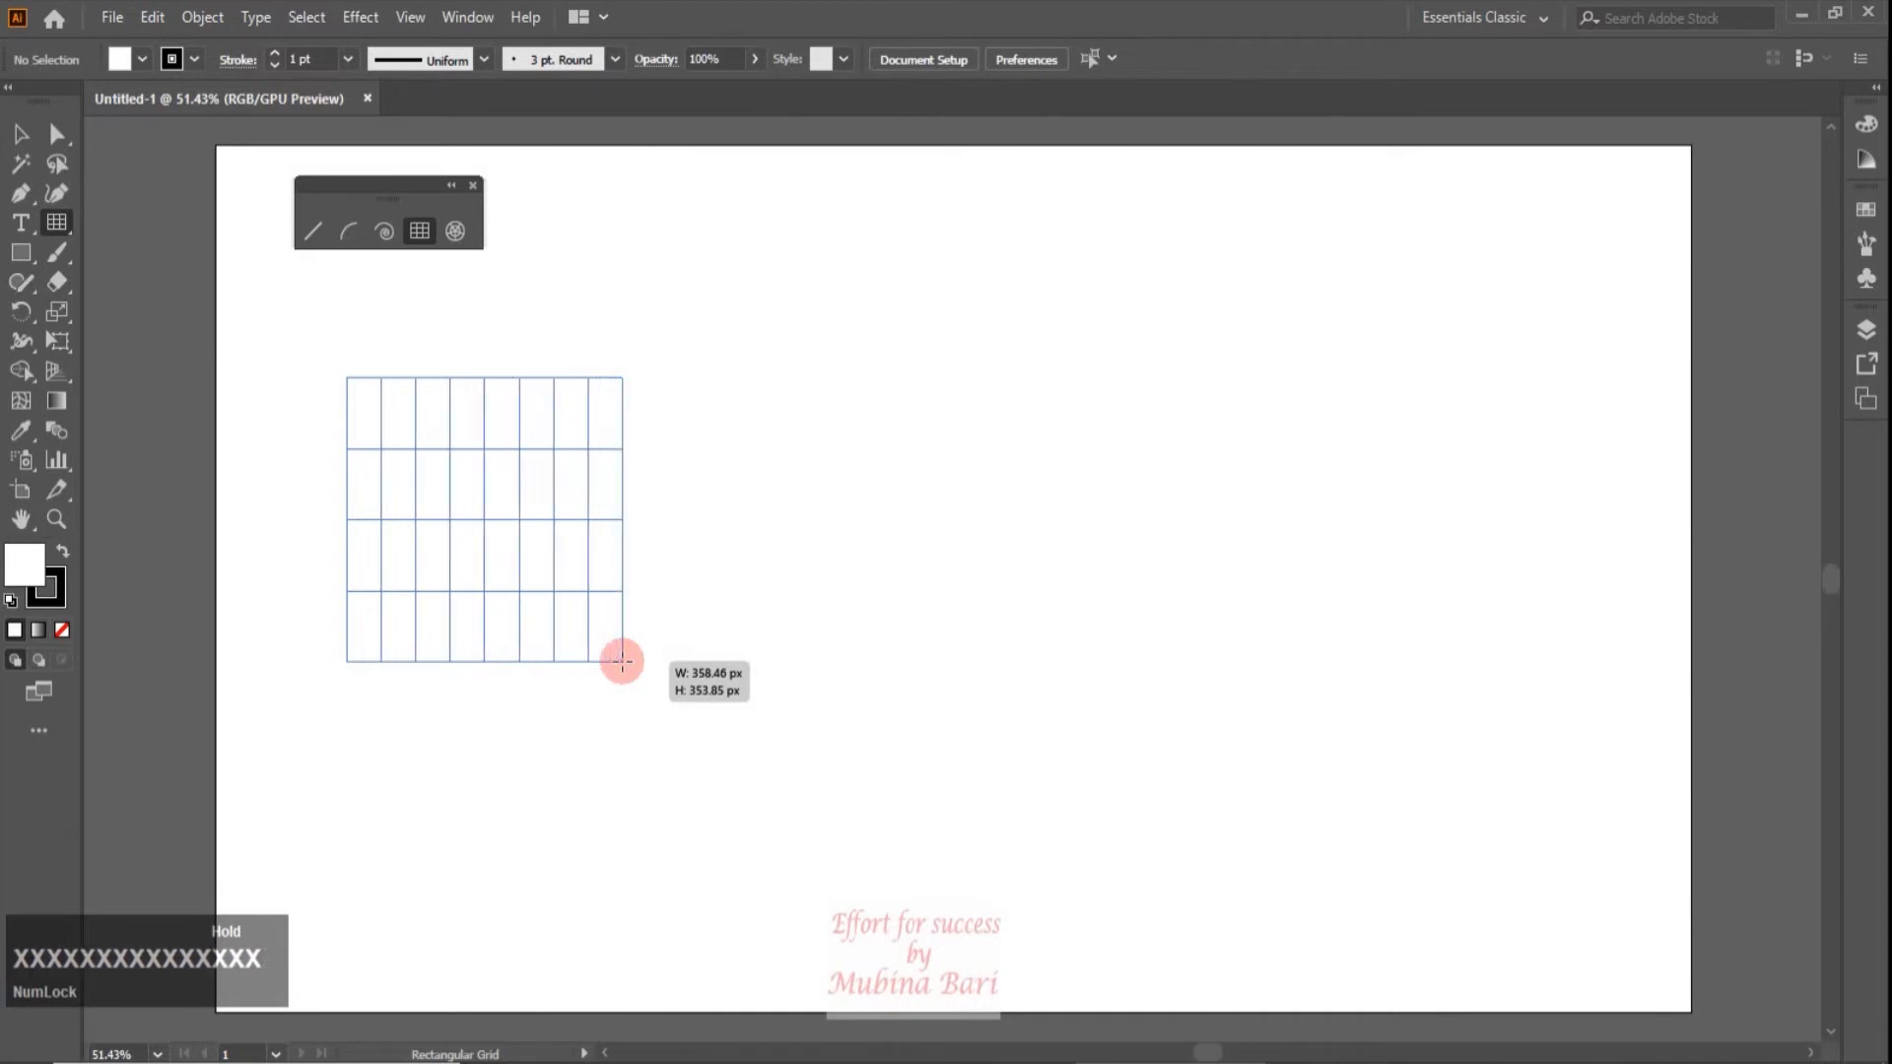
key("x")
key("x")
key("x")
key("x")
key("x")
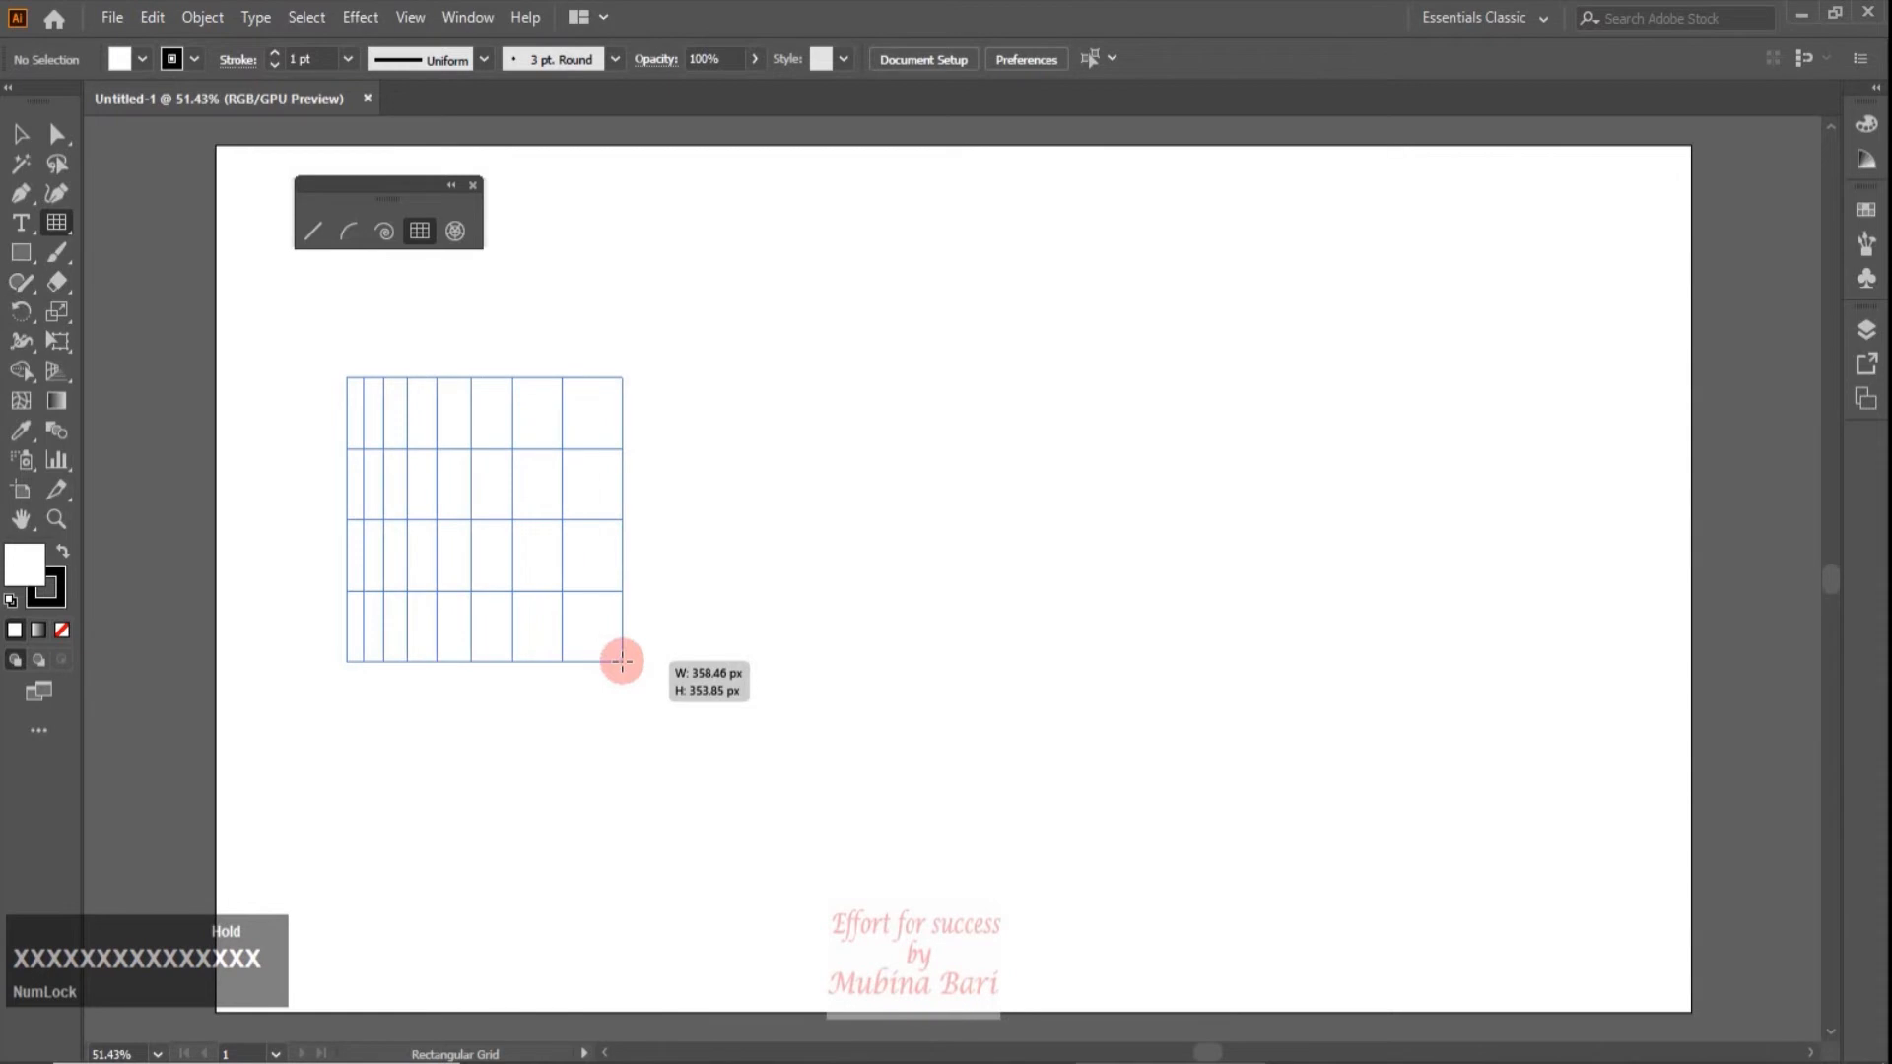
key("x")
key("x")
key("x")
key("x")
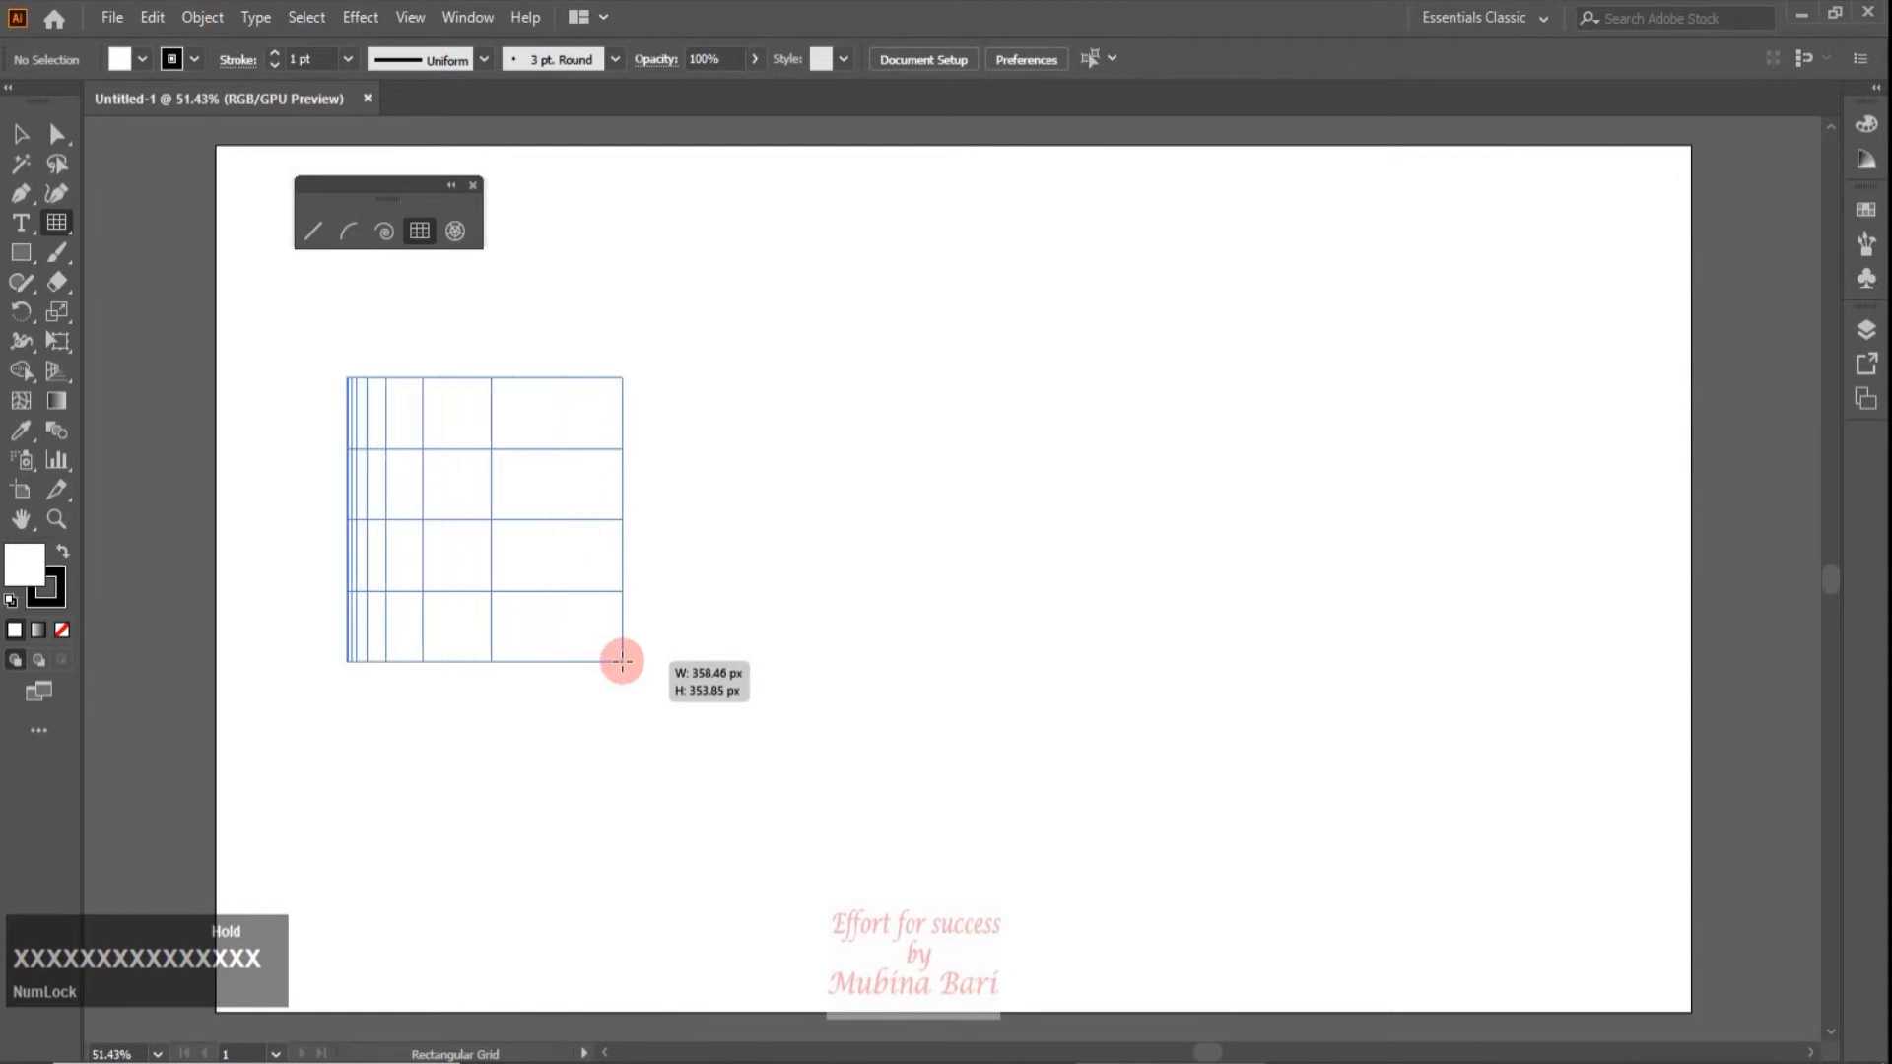
Step: Bring the vertical dividers back to even spacing across the grid
key("c")
key("c")
key("c")
key("c")
key("c")
key("c")
key("c")
key("c")
key("c")
key("c")
left_click_drag(621, 661, 611, 661)
Step: Skew the horizontal dividers of the grid being drawn toward its top edge
key("v")
key("v")
key("v")
key("v")
key("v")
key("v")
key("v")
key("v")
key("v")
left_click_drag(611, 661, 612, 661)
key("v")
Step: Skew the horizontal dividers so they crowd the grid's bottom edge, and delete the finished grid
key("f")
key("f")
key("f")
key("f")
key("f")
key("f")
key("f")
key("f")
key("f")
key("f")
key("f")
key("f")
key("f")
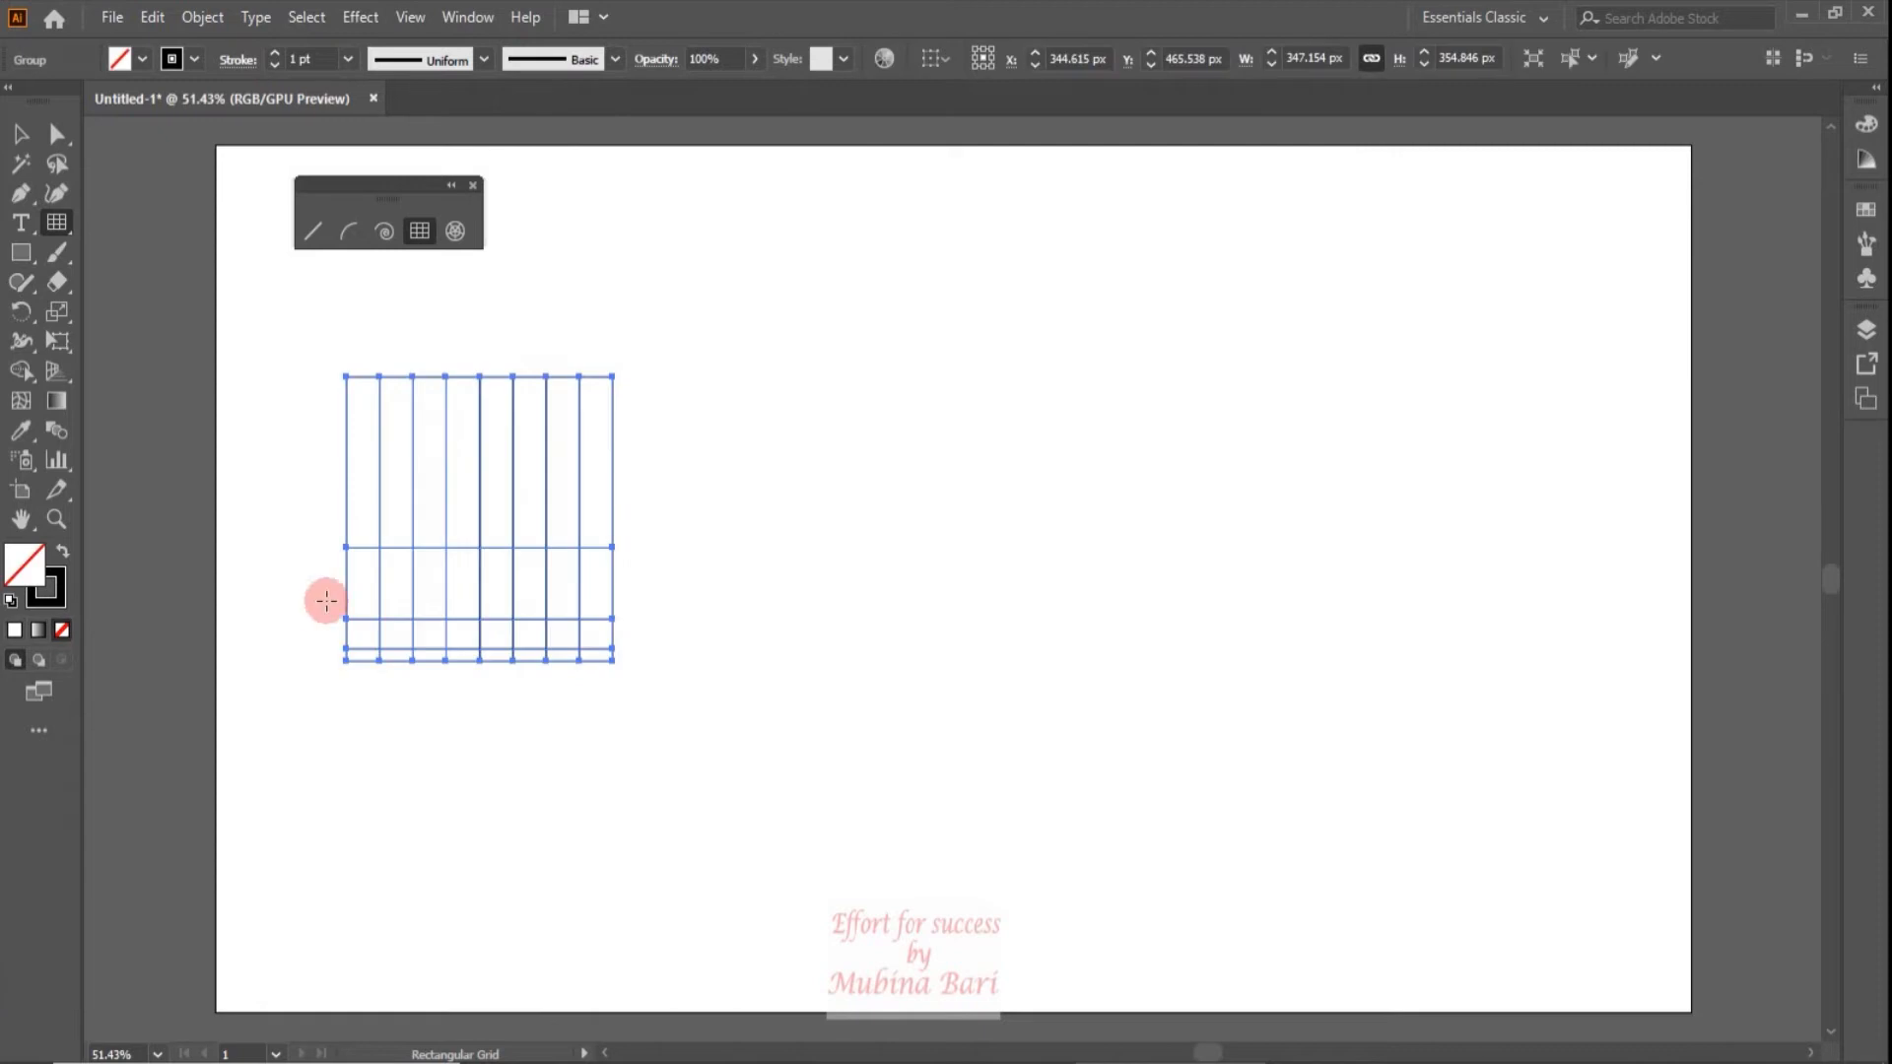
key("Delete")
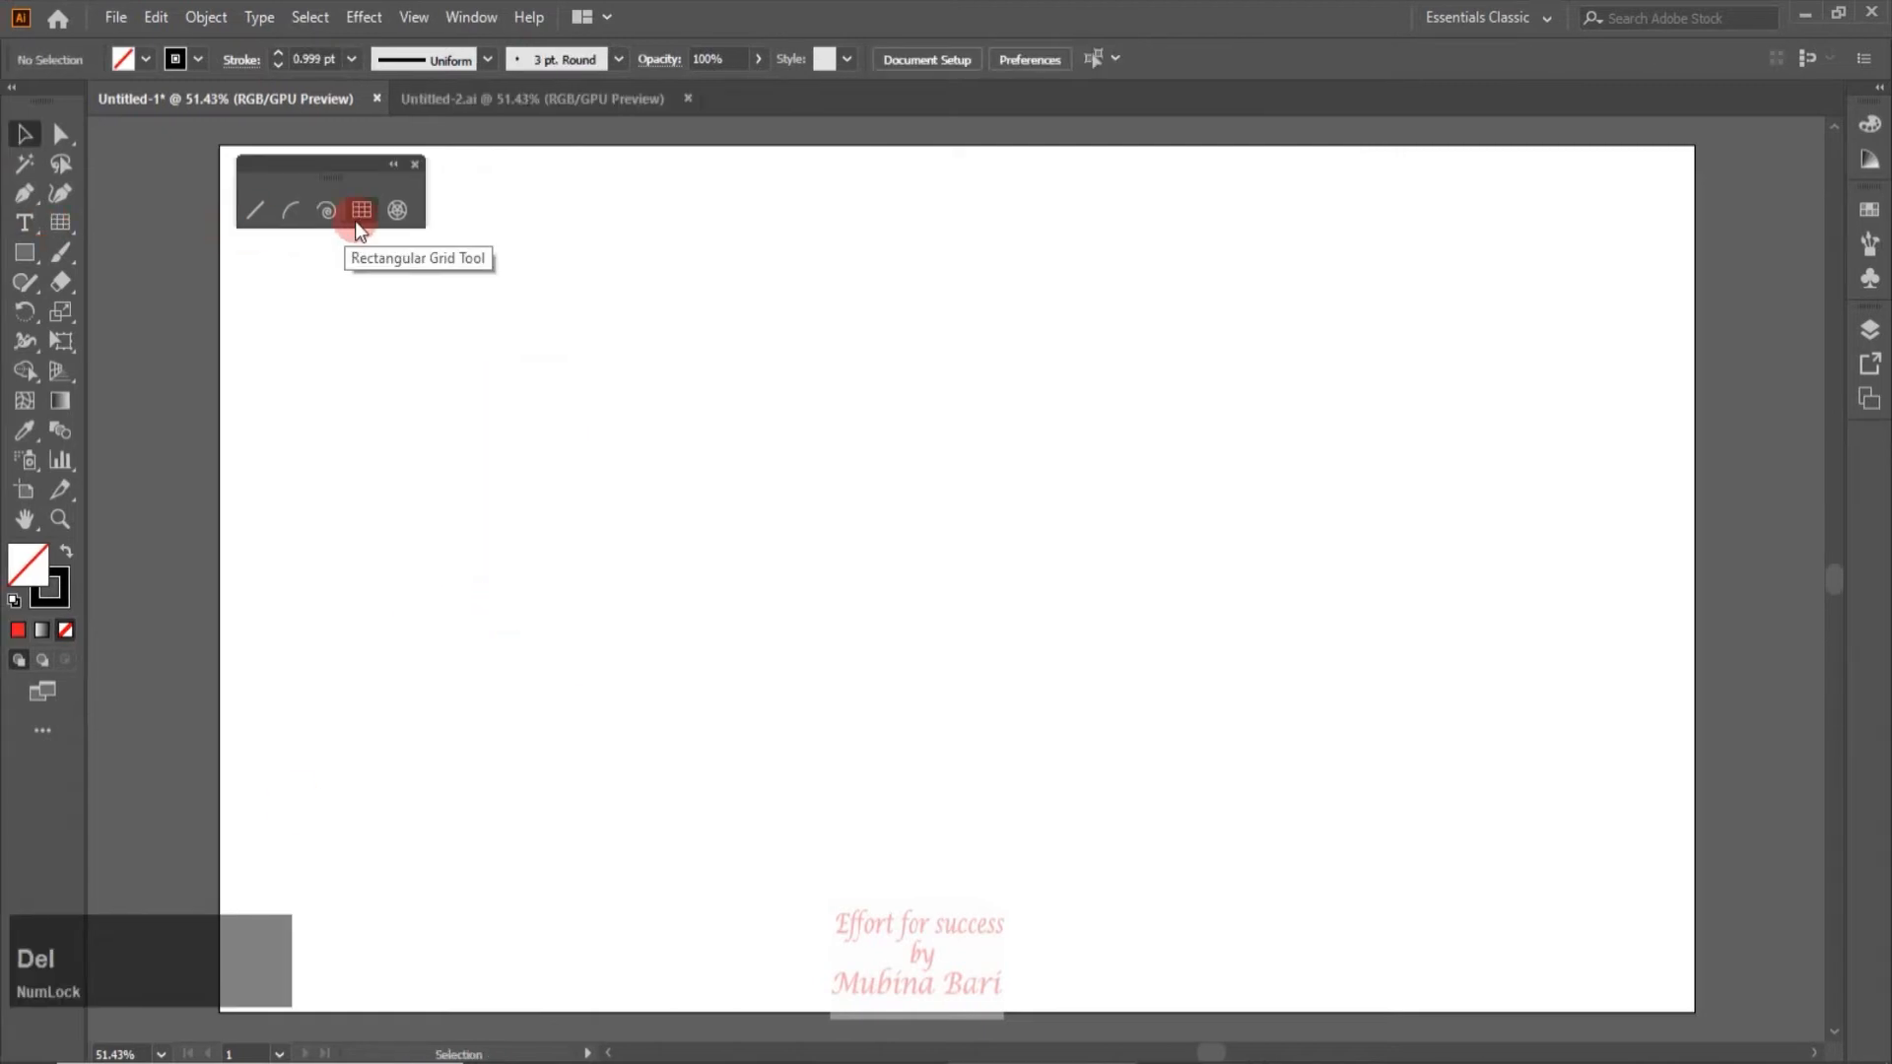
Step: Open the Rectangular Grid Tool options and set the grid's width and height to 450 px each
left_click(358, 217)
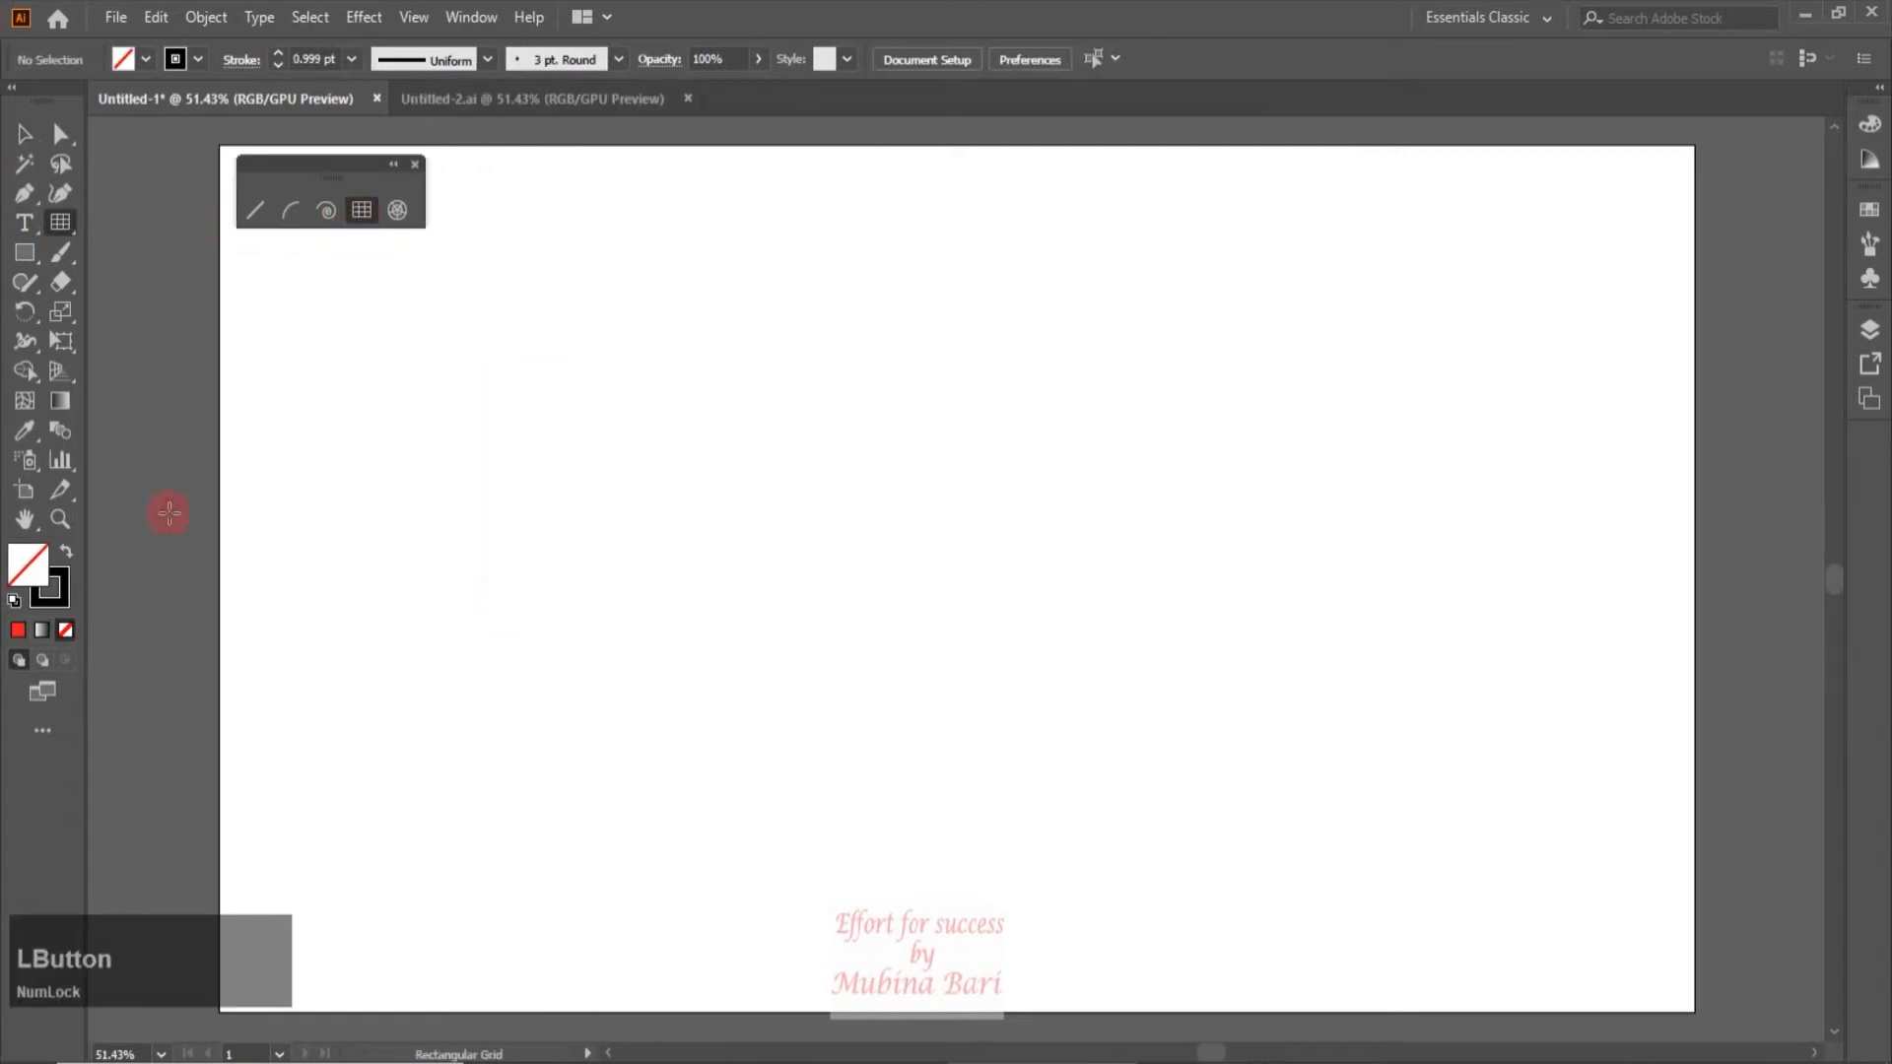
left_click(402, 405)
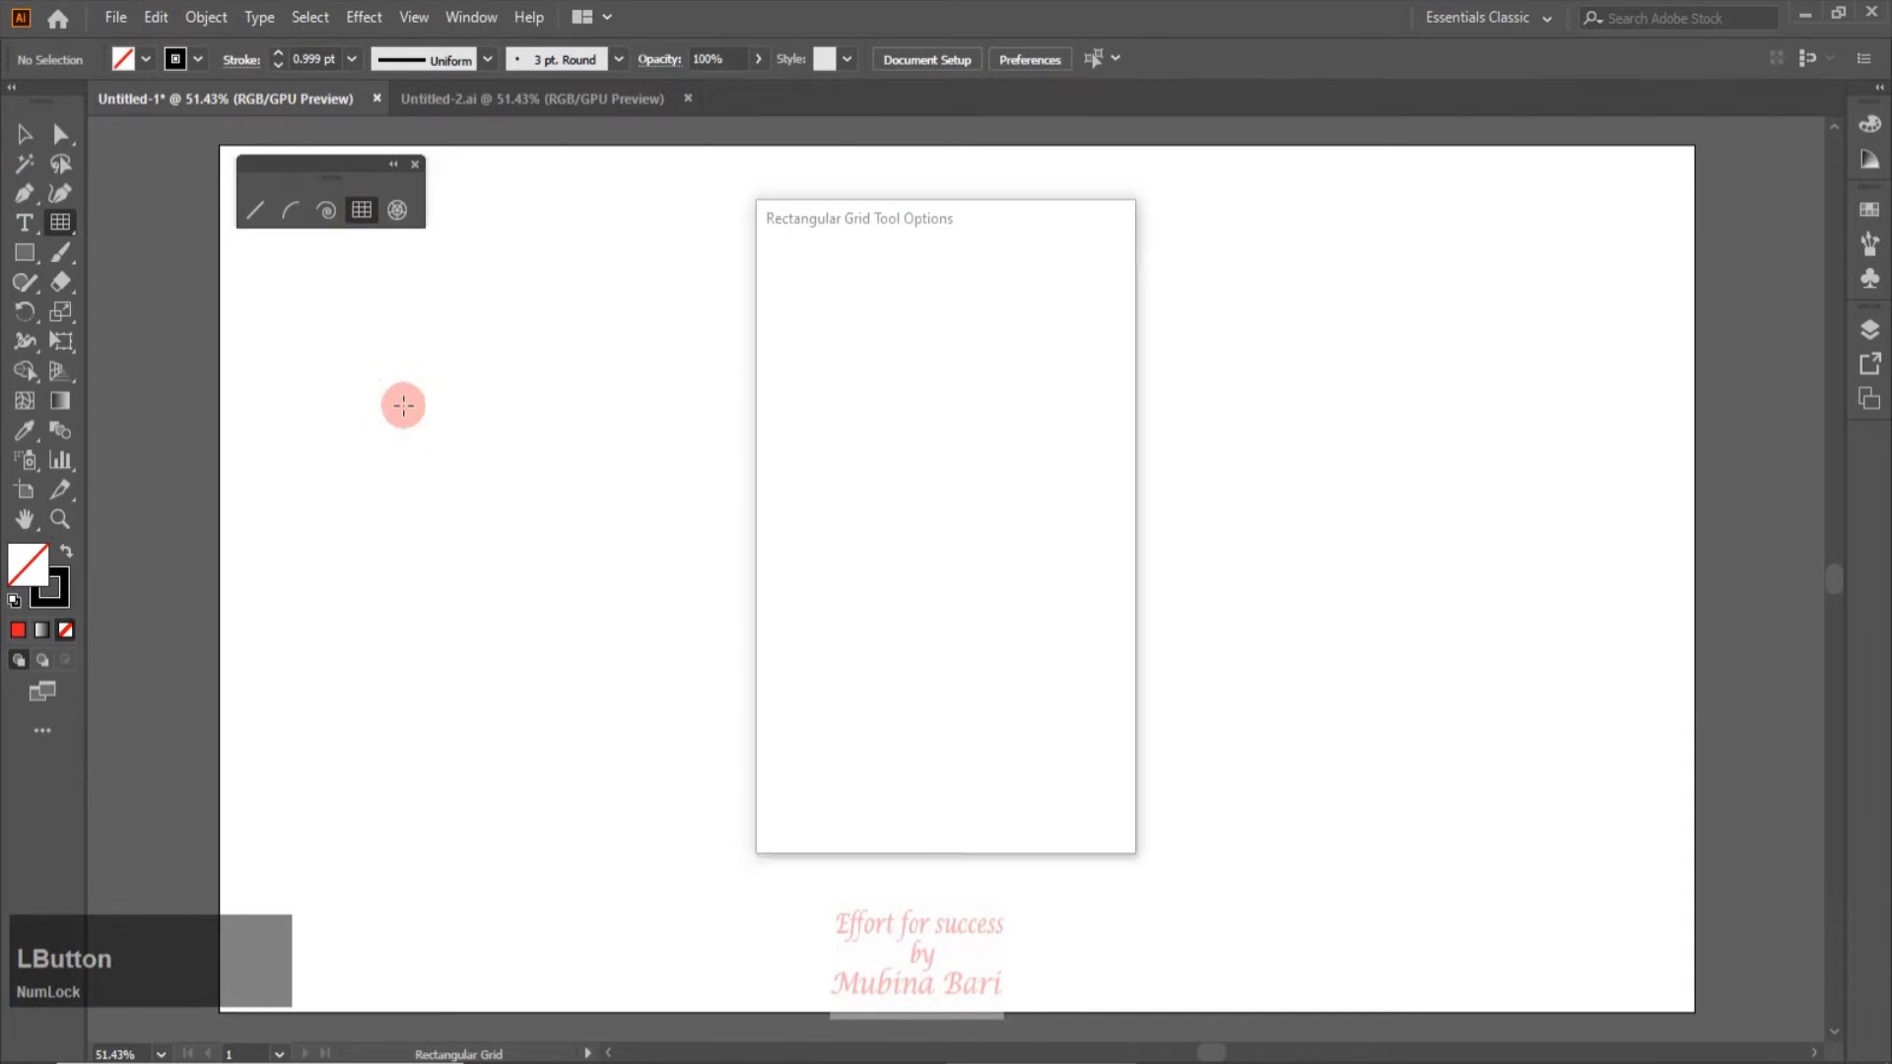
left_click_drag(1058, 218, 896, 252)
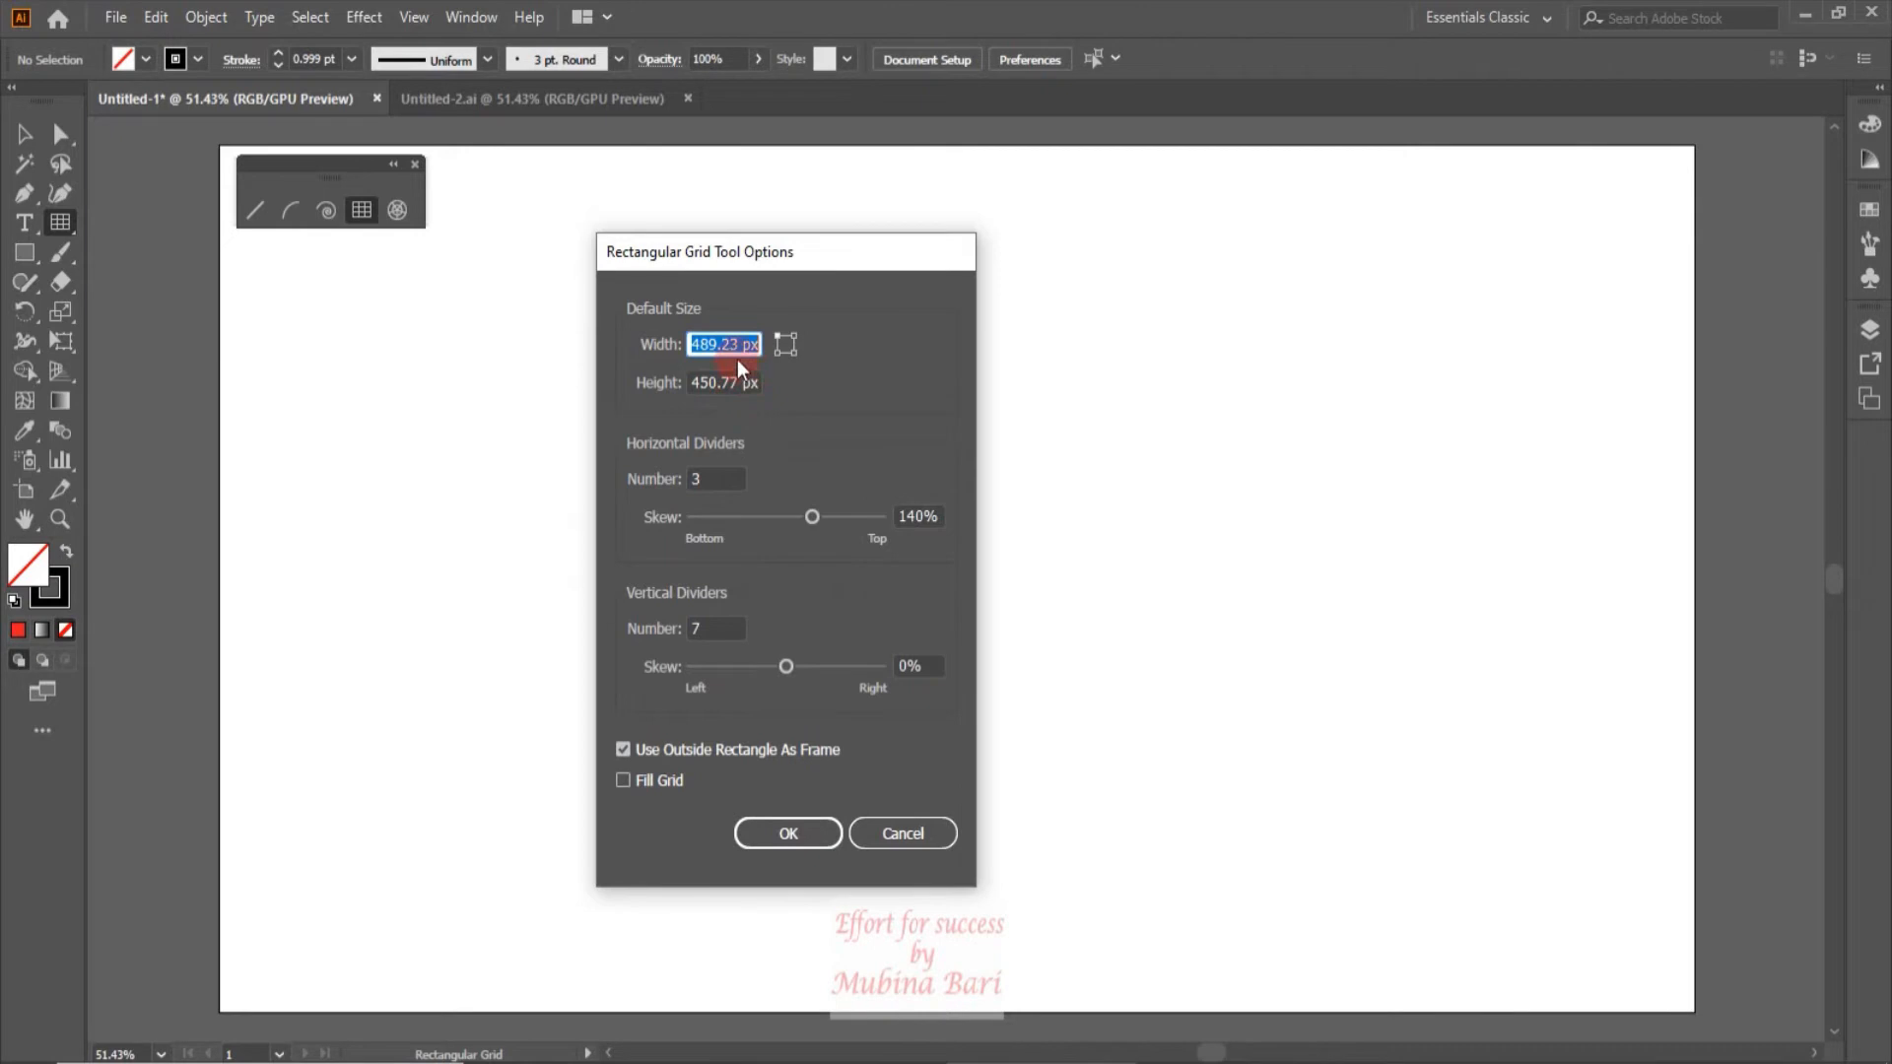
left_click_drag(739, 344, 677, 345)
type("450")
left_click(682, 392)
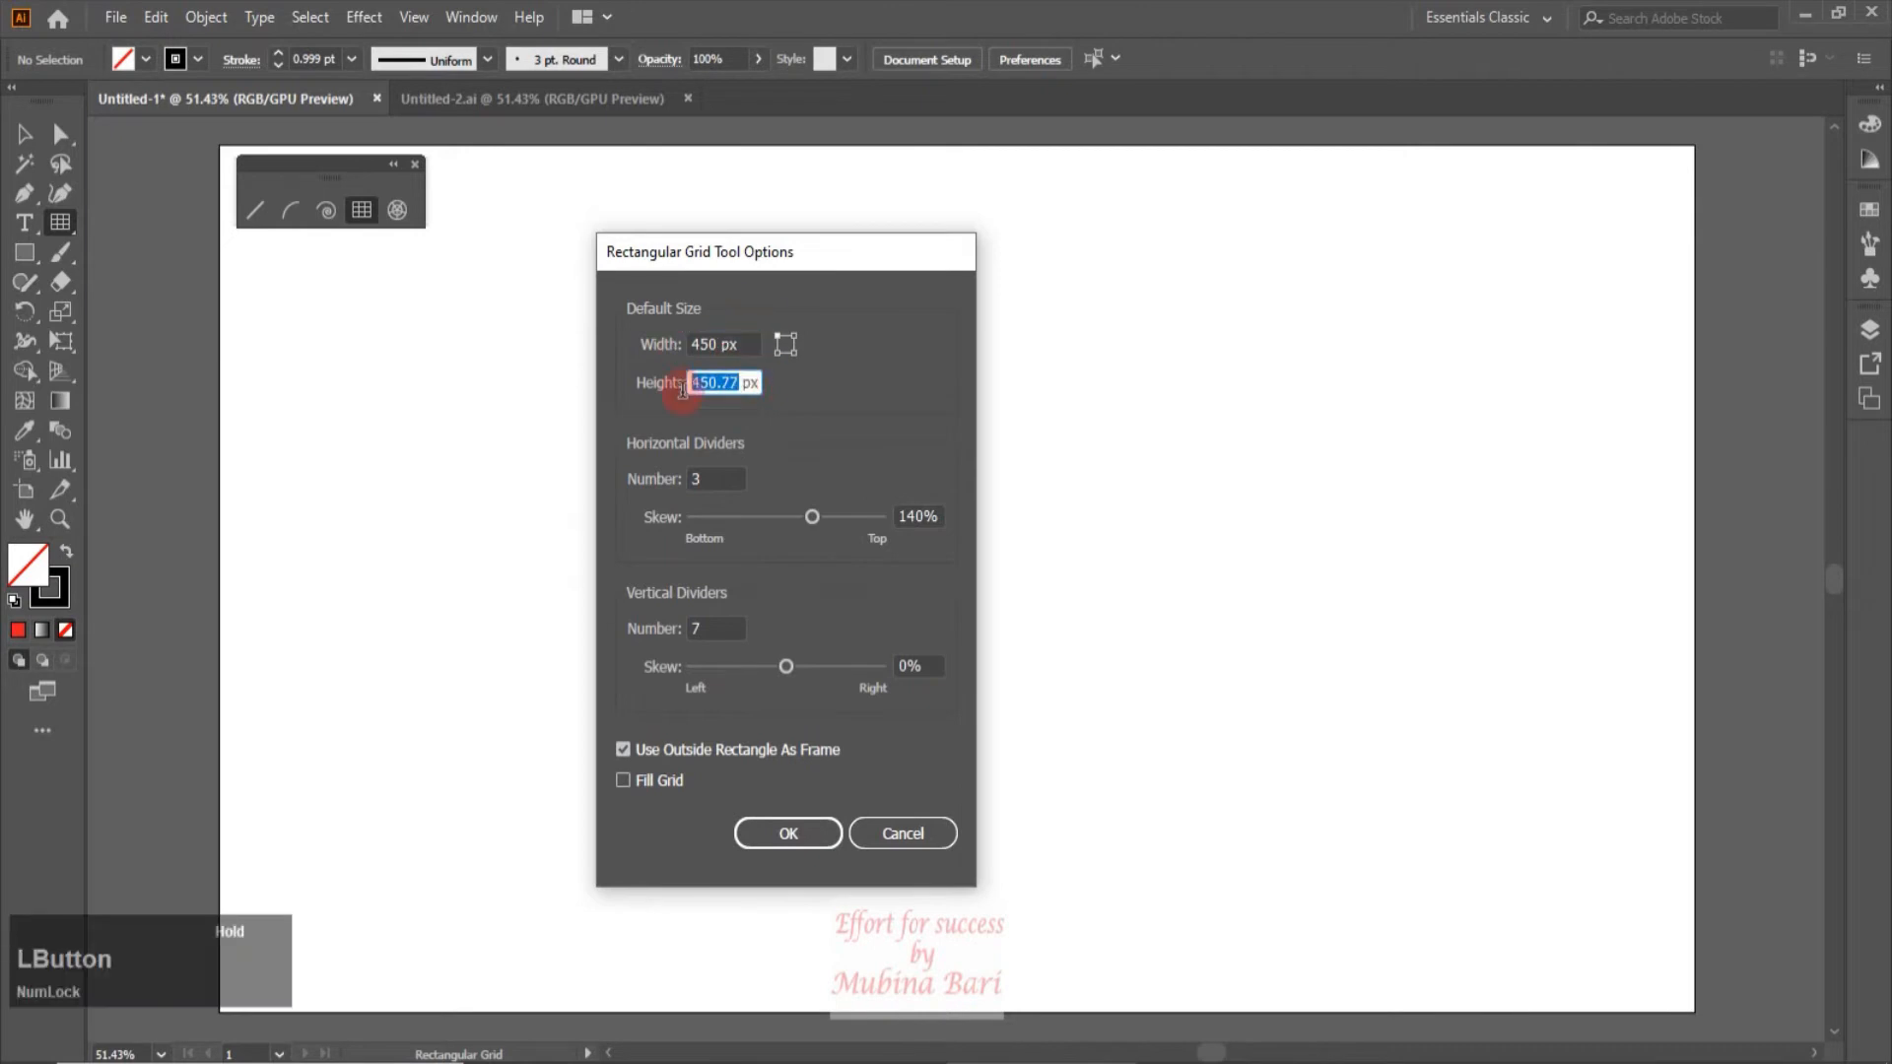
type("450")
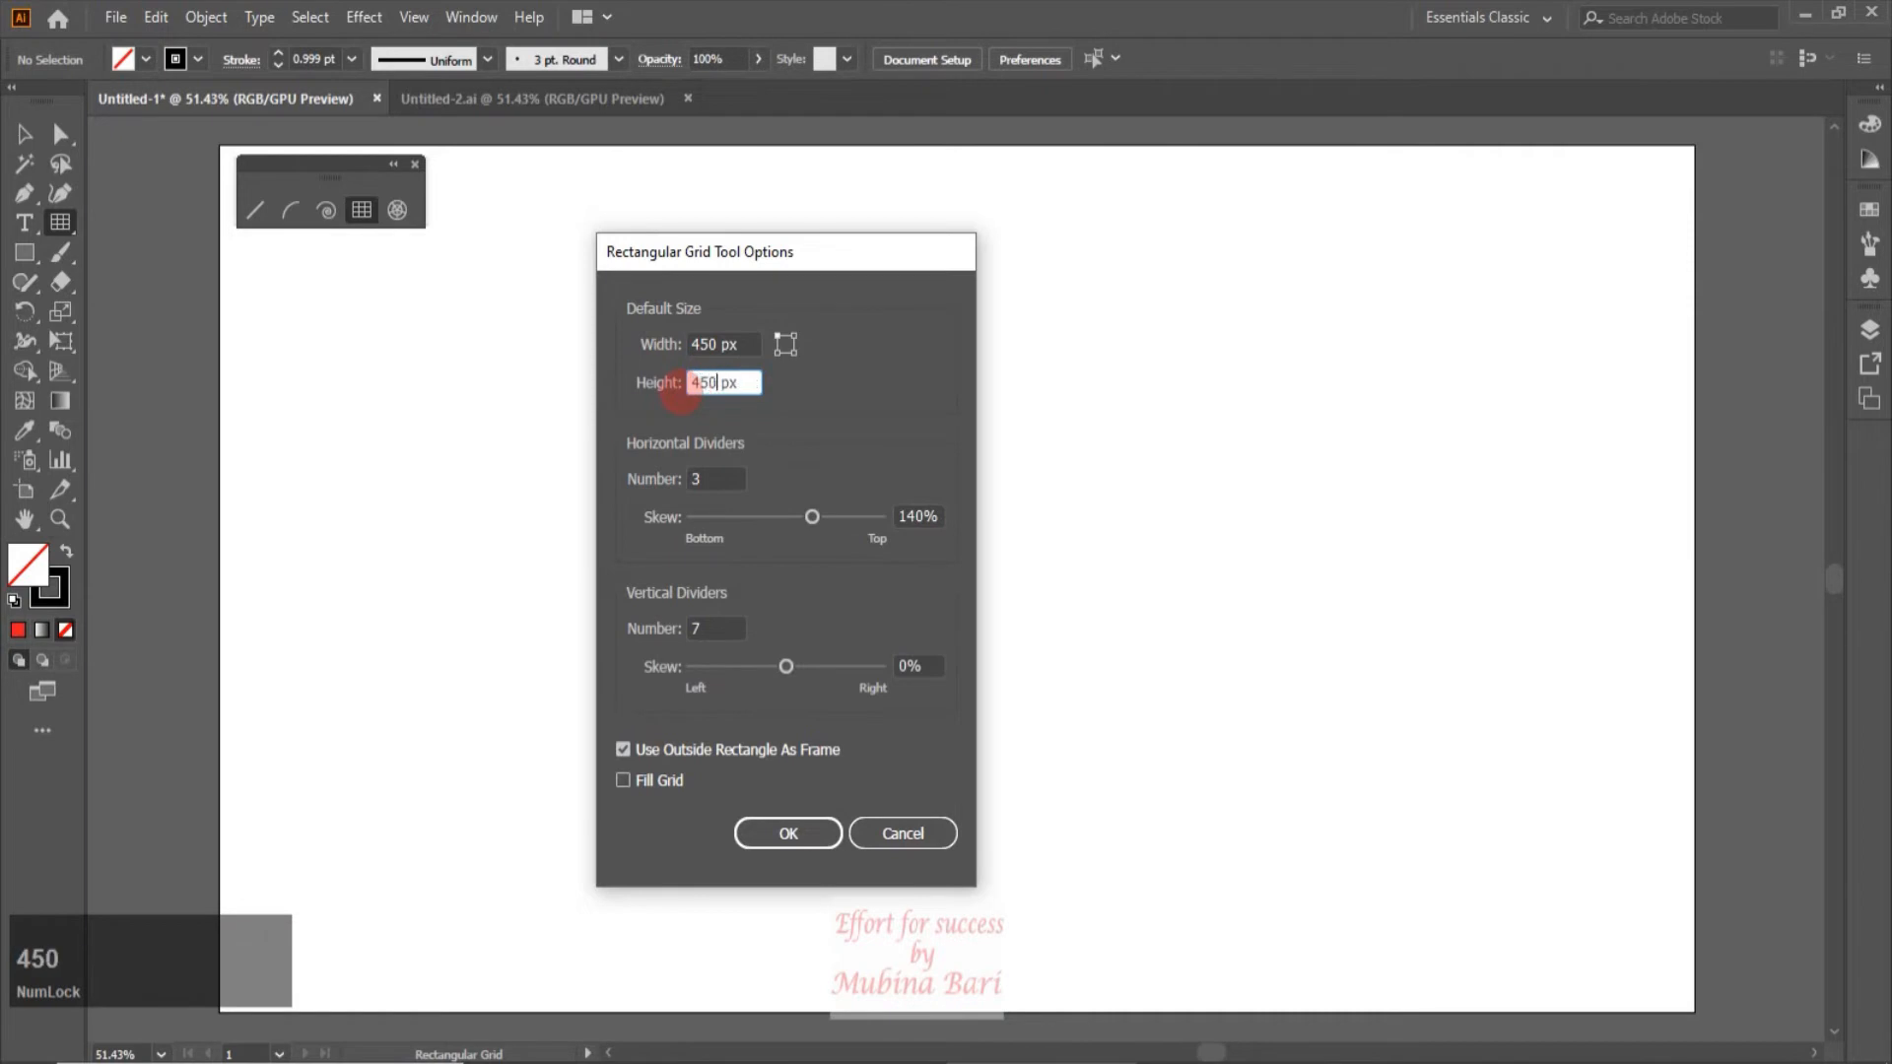
Step: Set the horizontal dividers to 5 with a skew of 0%
left_click(693, 483)
left_click_drag(694, 483, 782, 481)
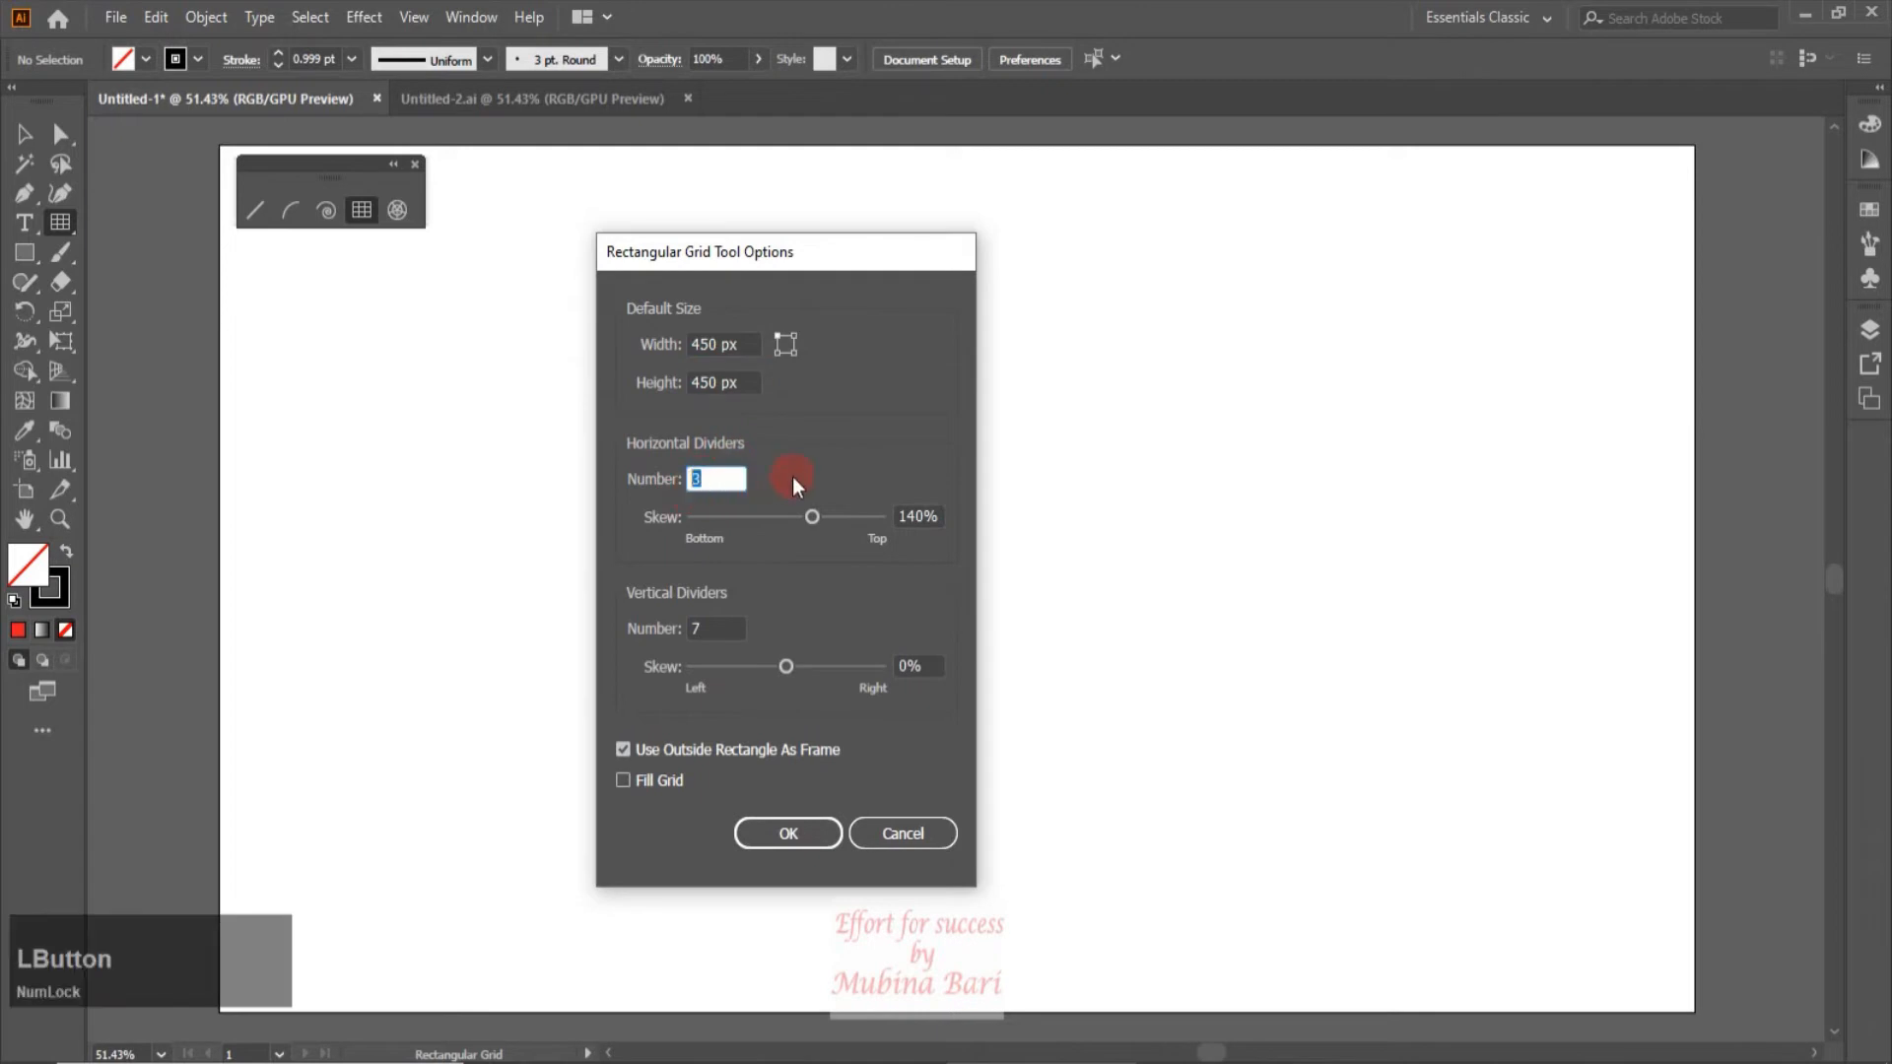
type("5")
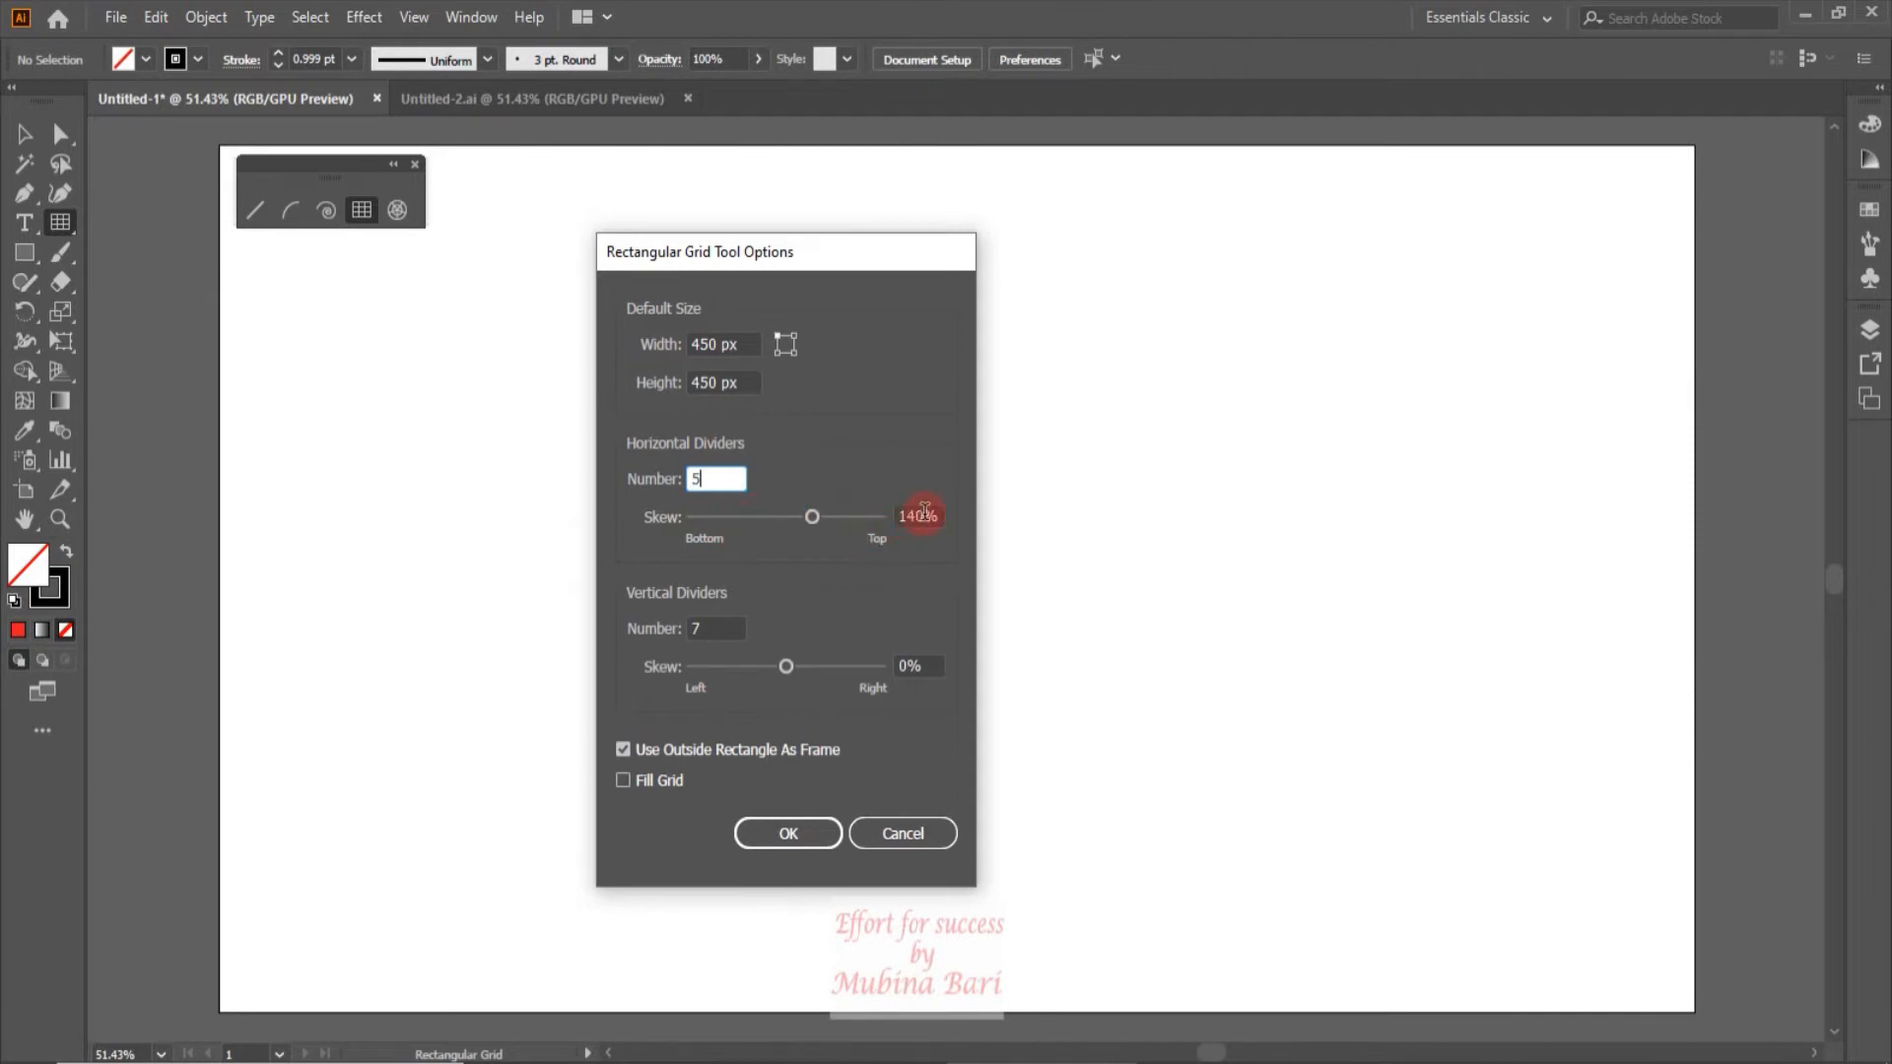
left_click_drag(924, 510, 892, 525)
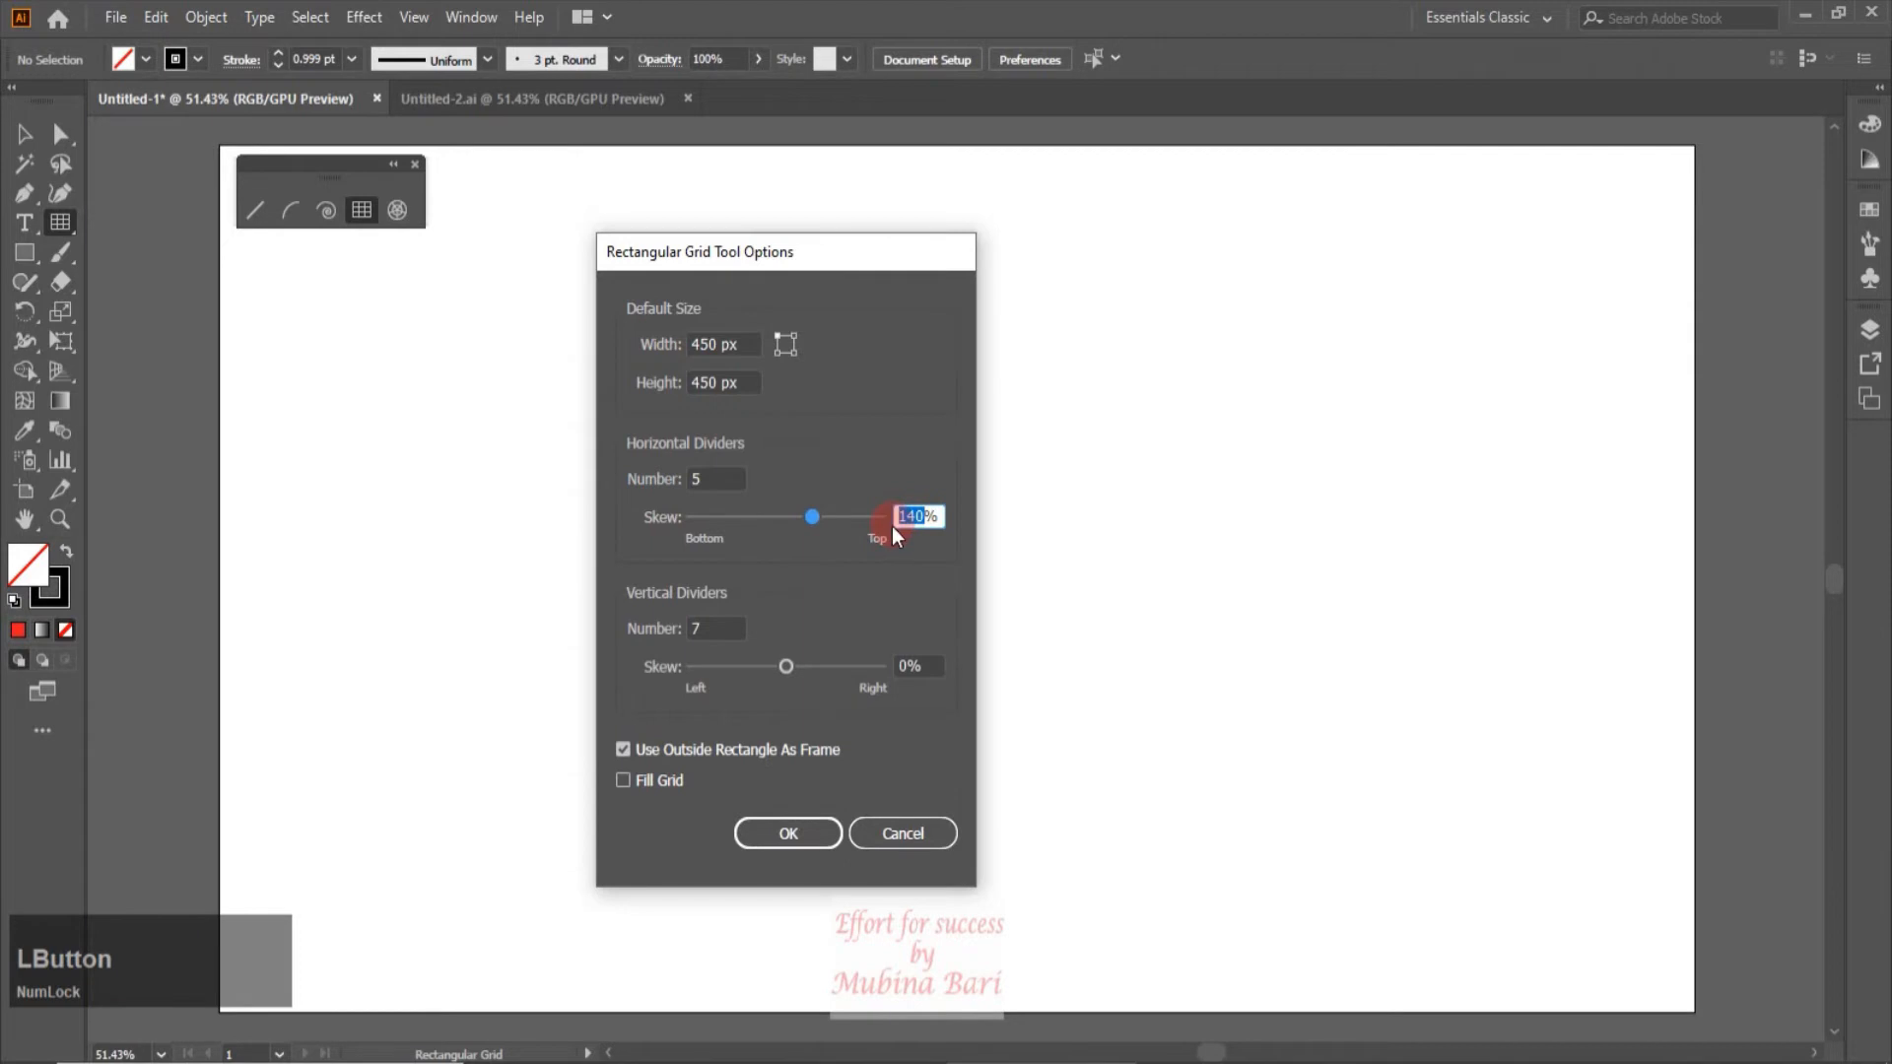
type("0")
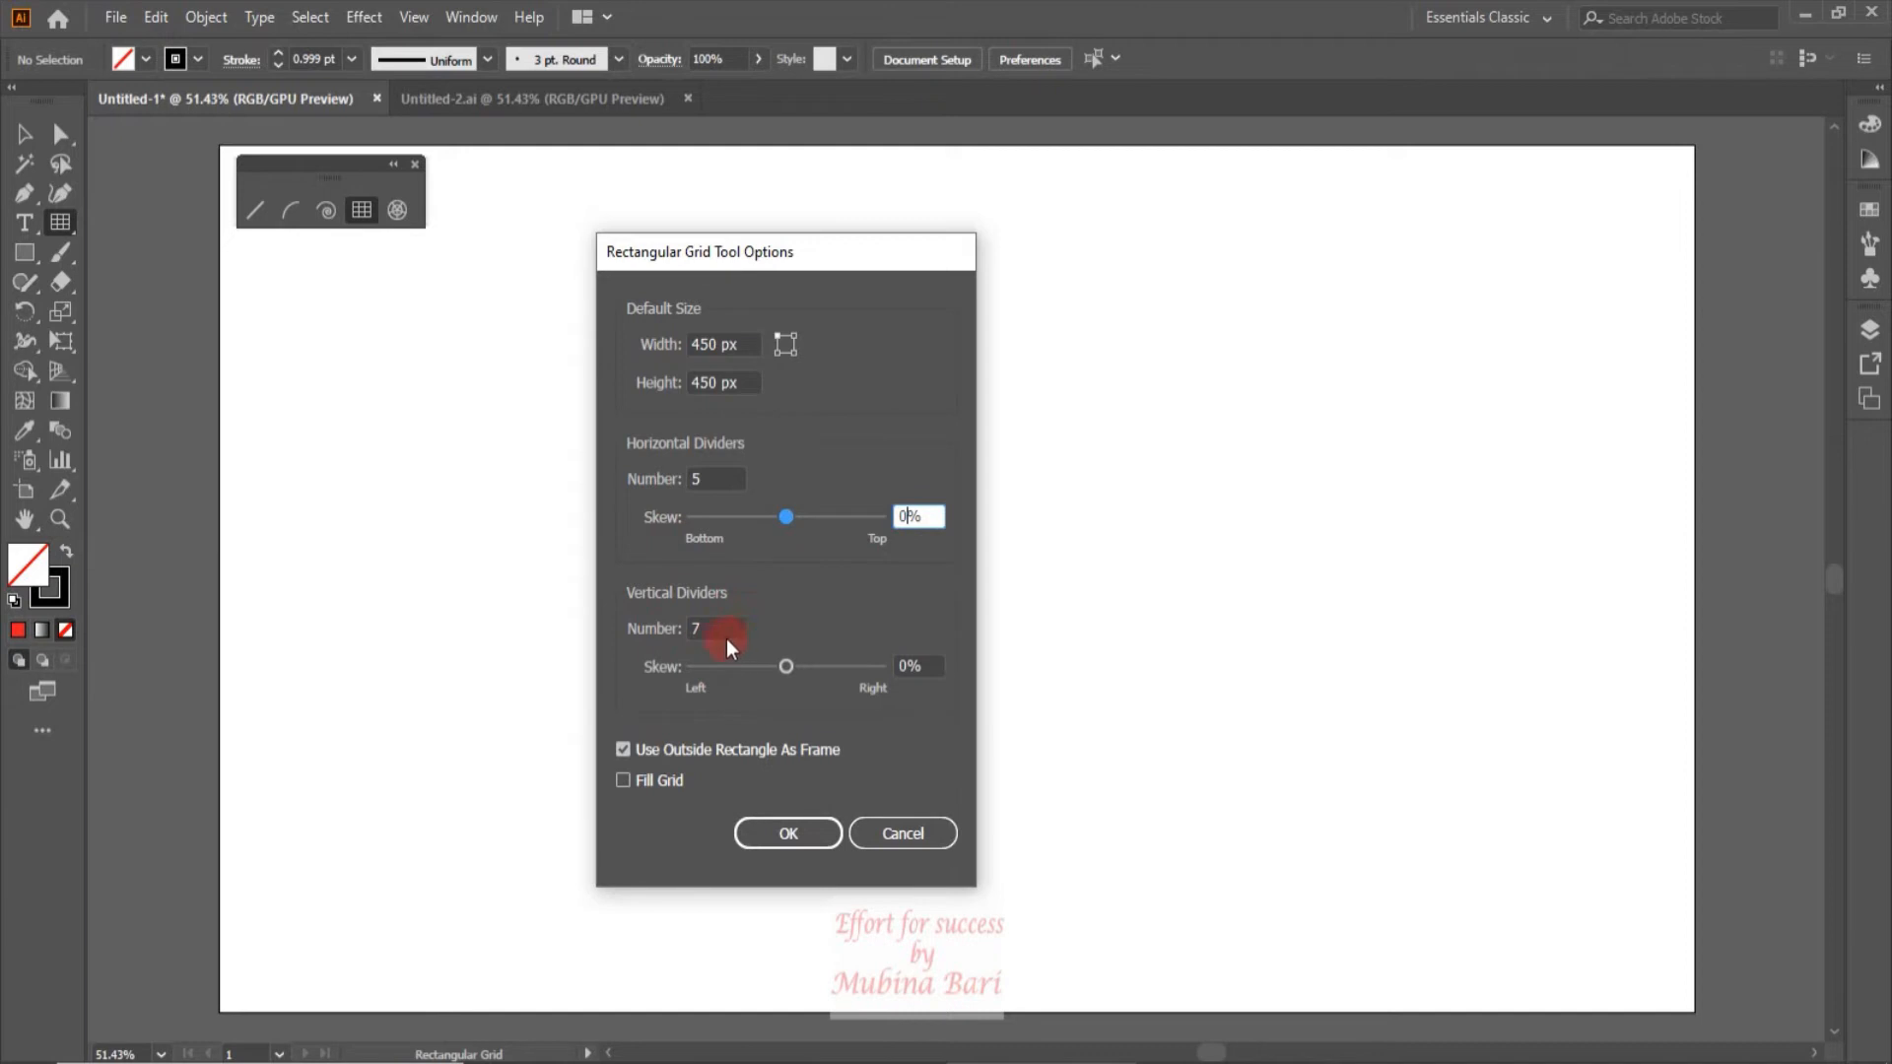
Step: Set the vertical dividers to 6, enable Fill Grid, and create the grid
left_click_drag(712, 627, 691, 630)
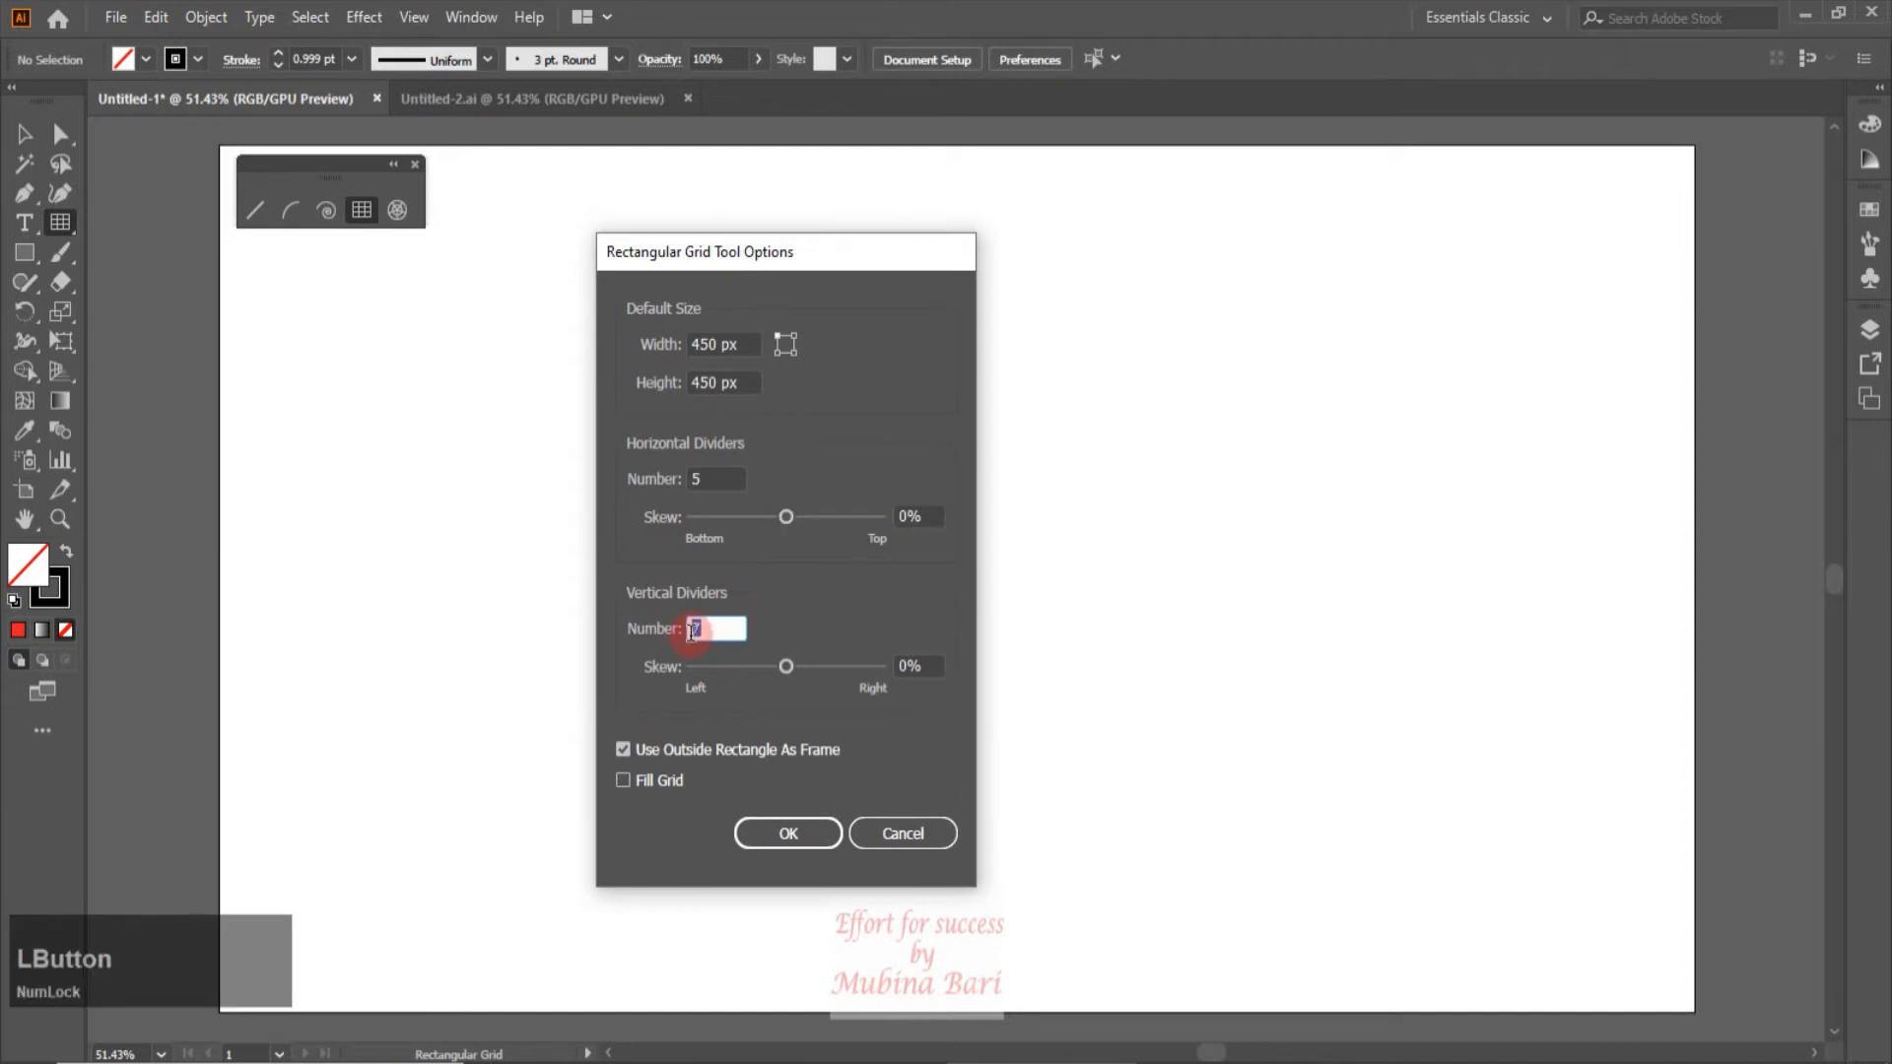
type("6")
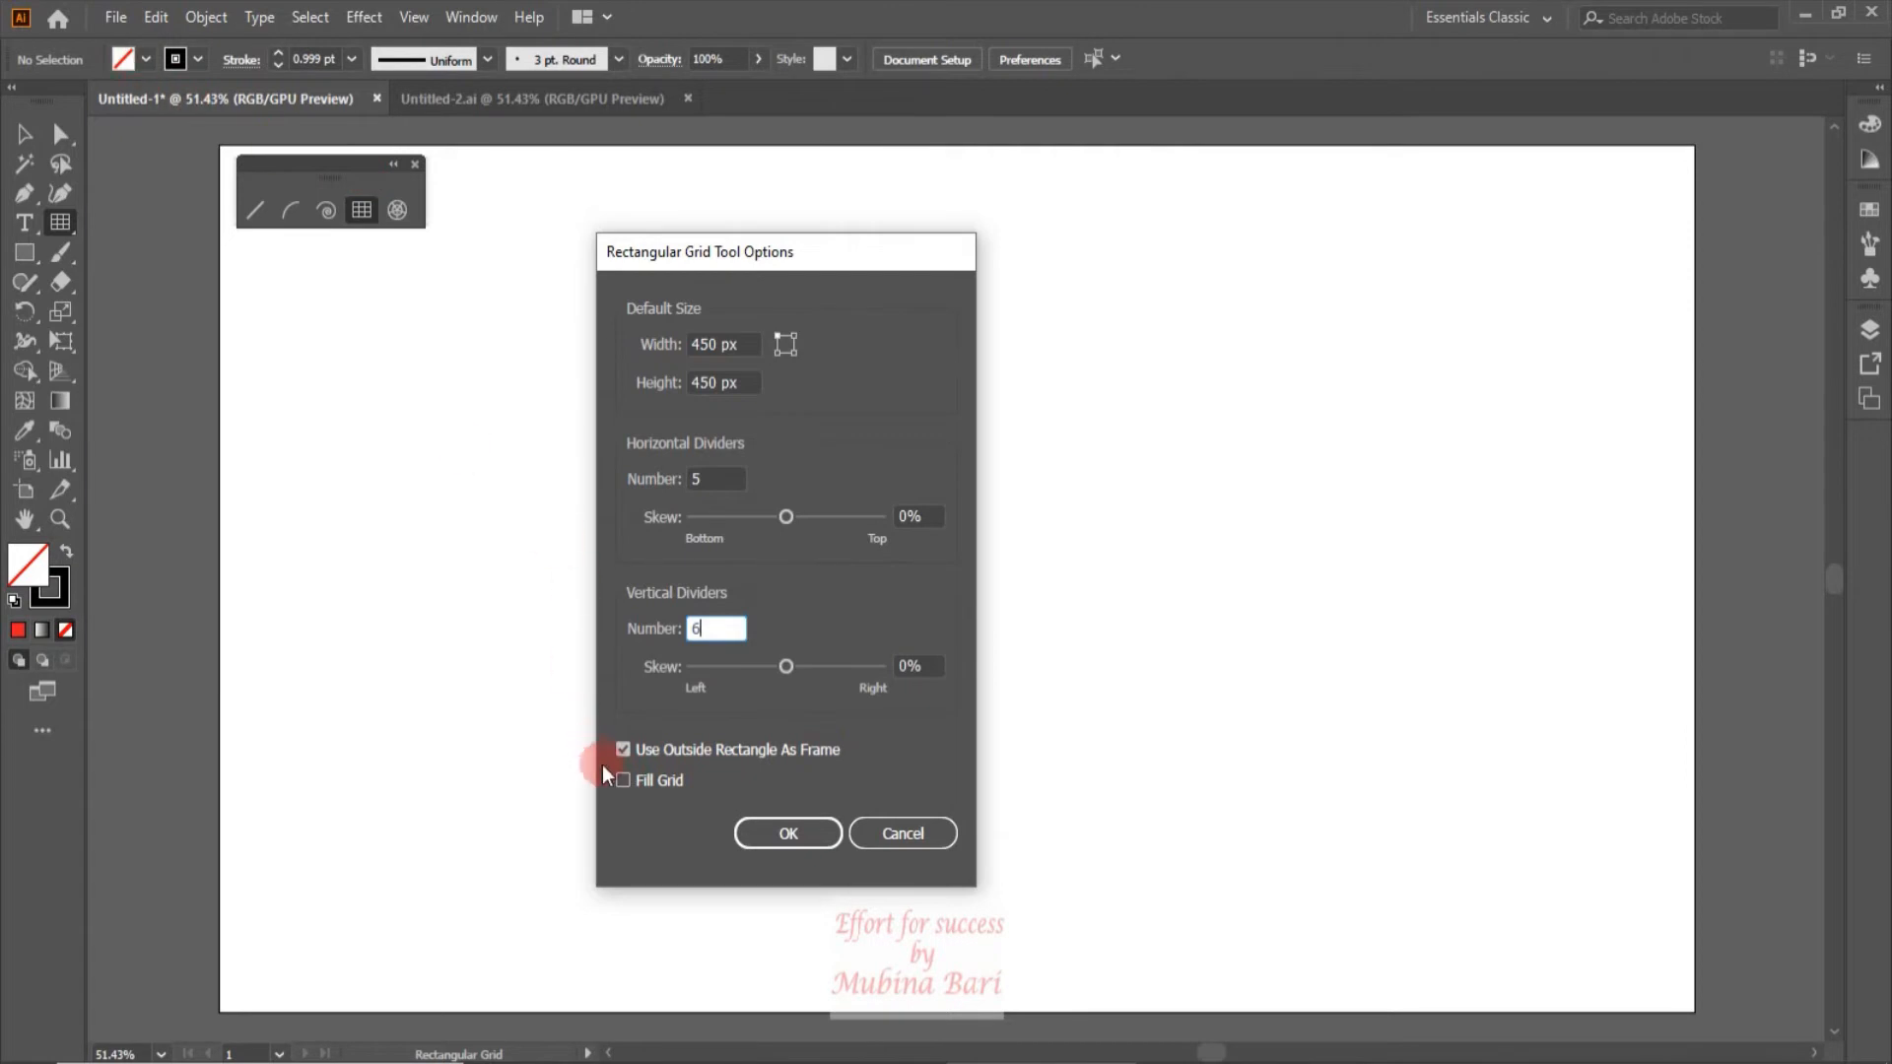
left_click(146, 67)
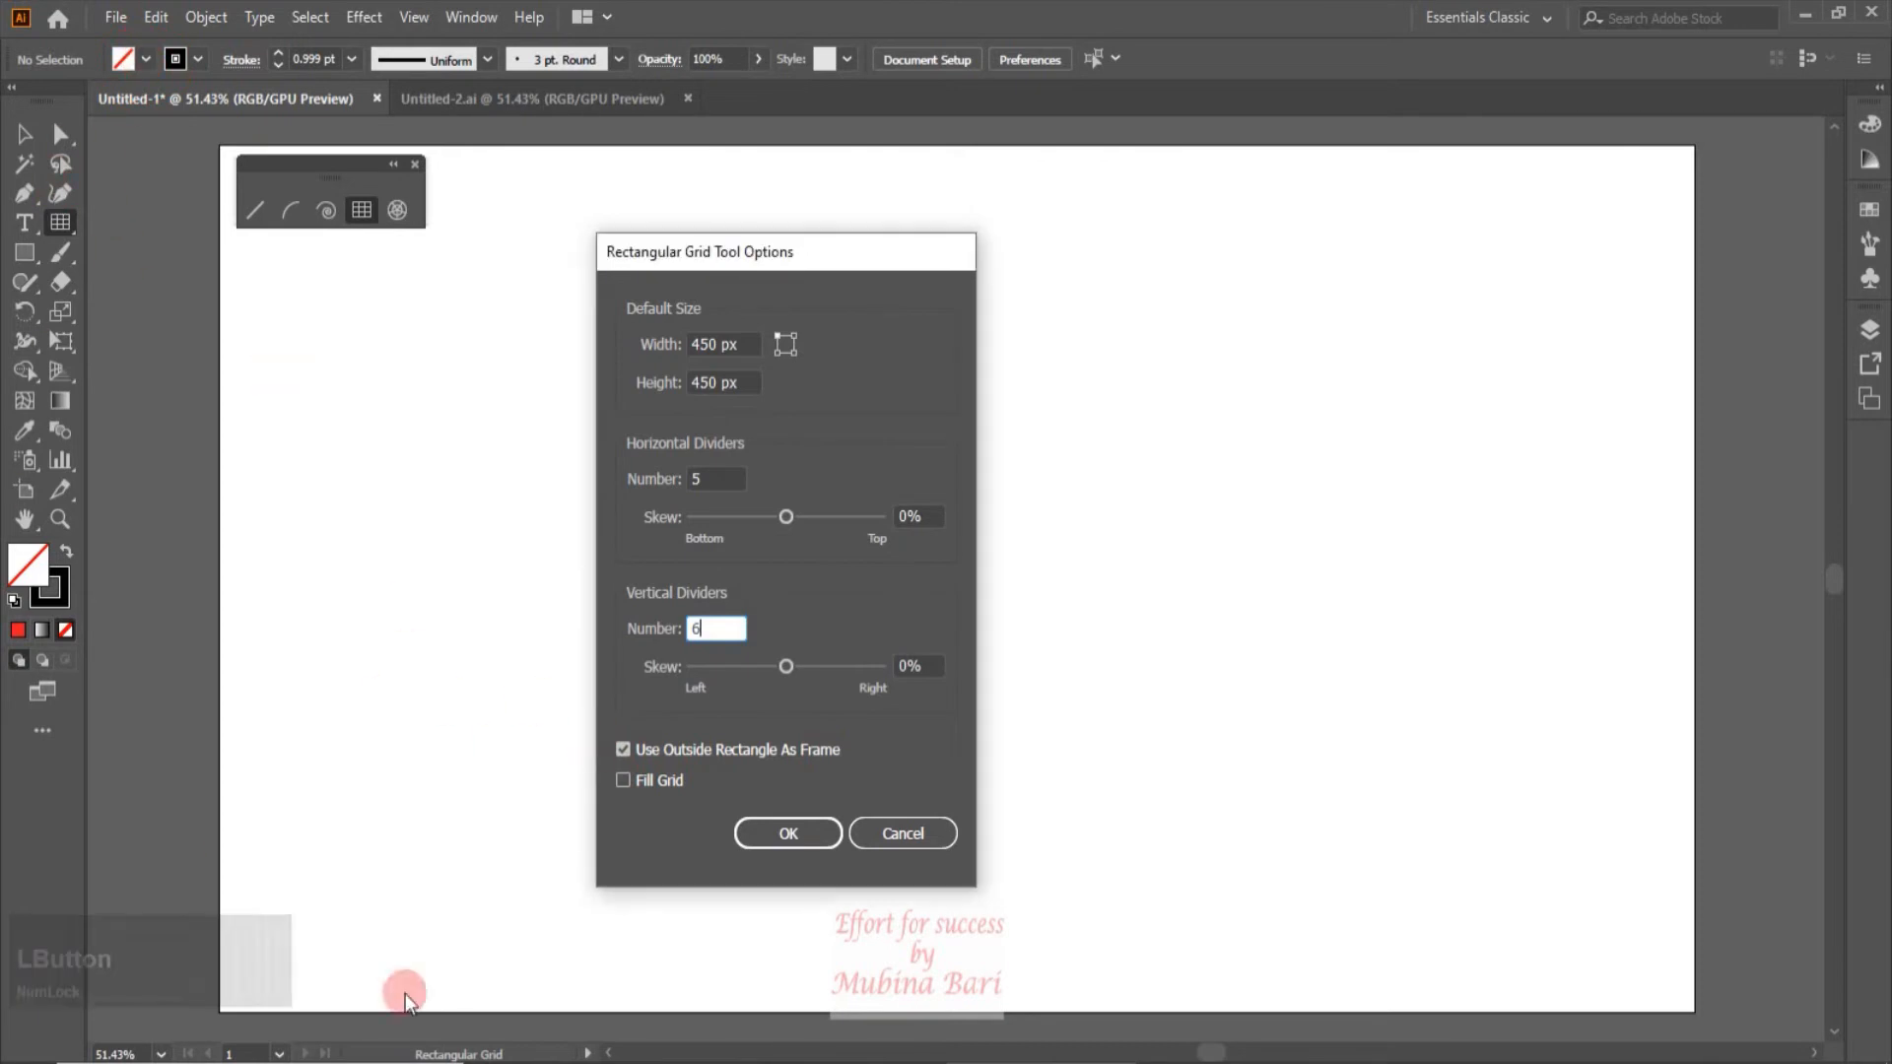
left_click(621, 780)
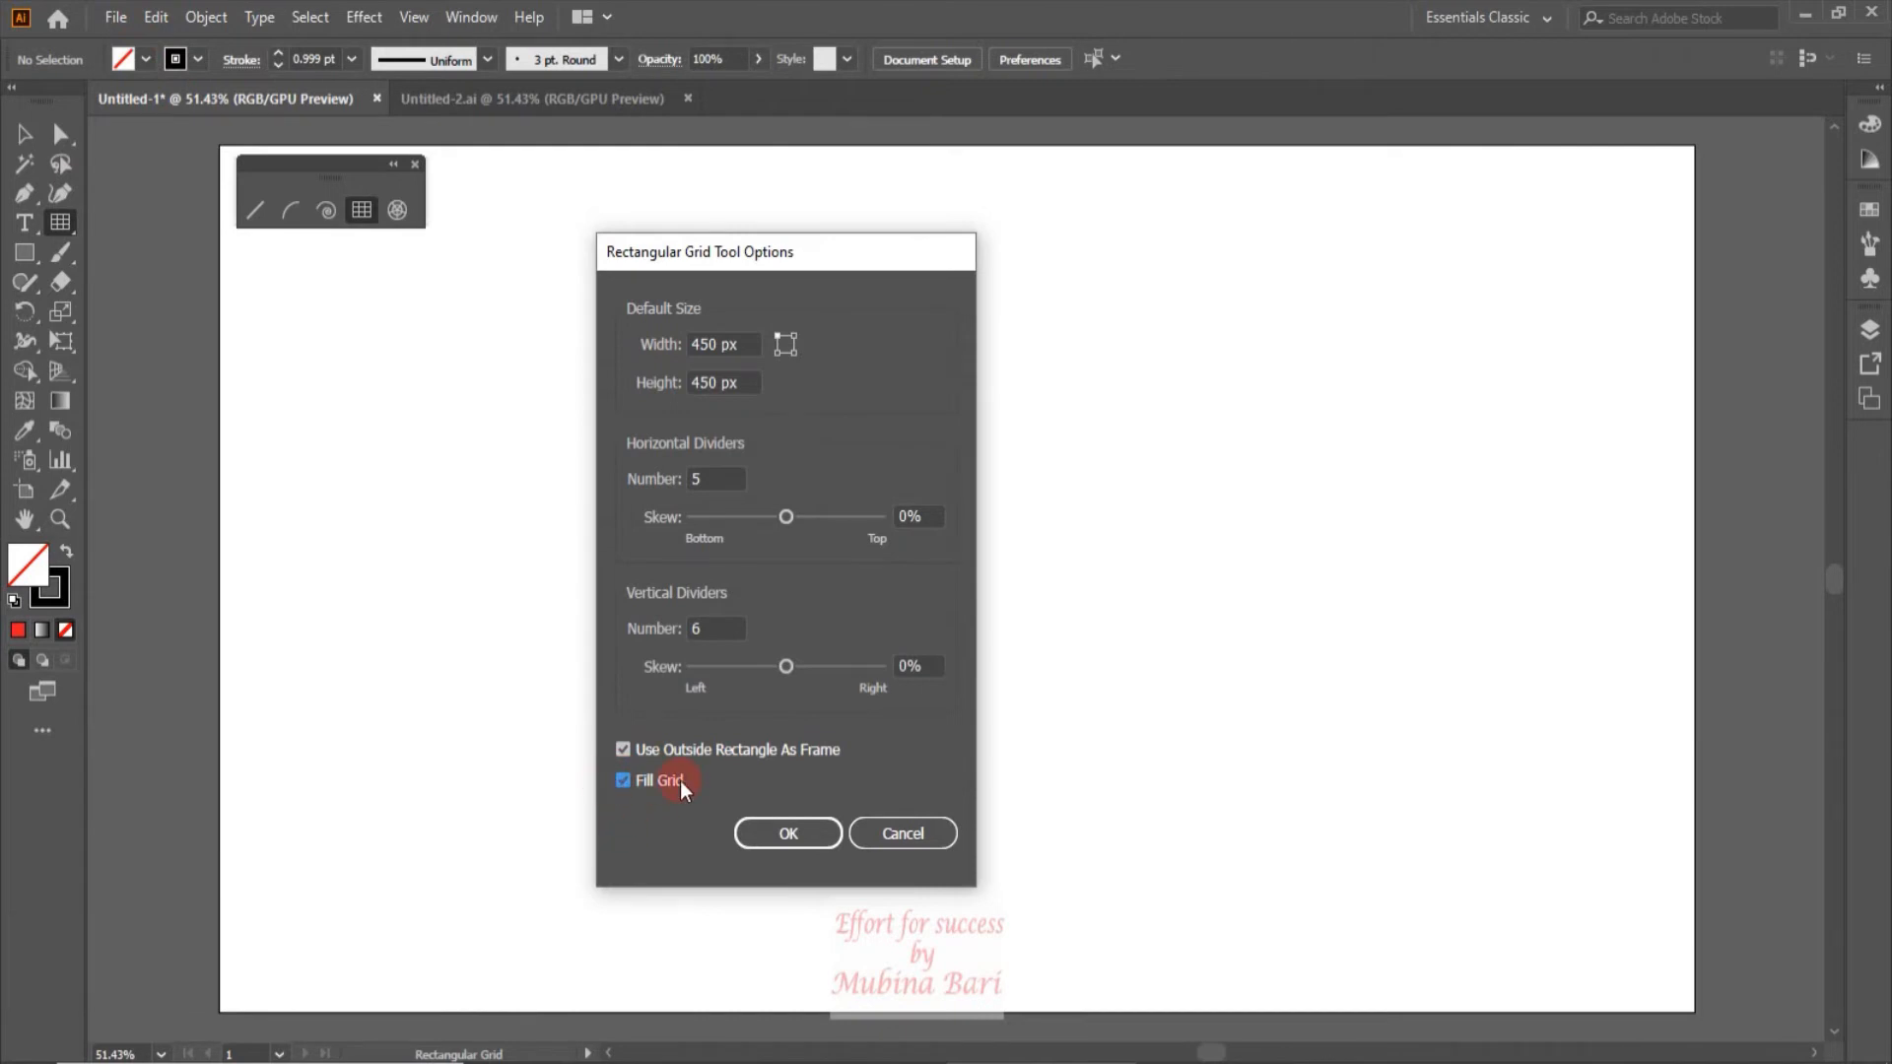
left_click(795, 842)
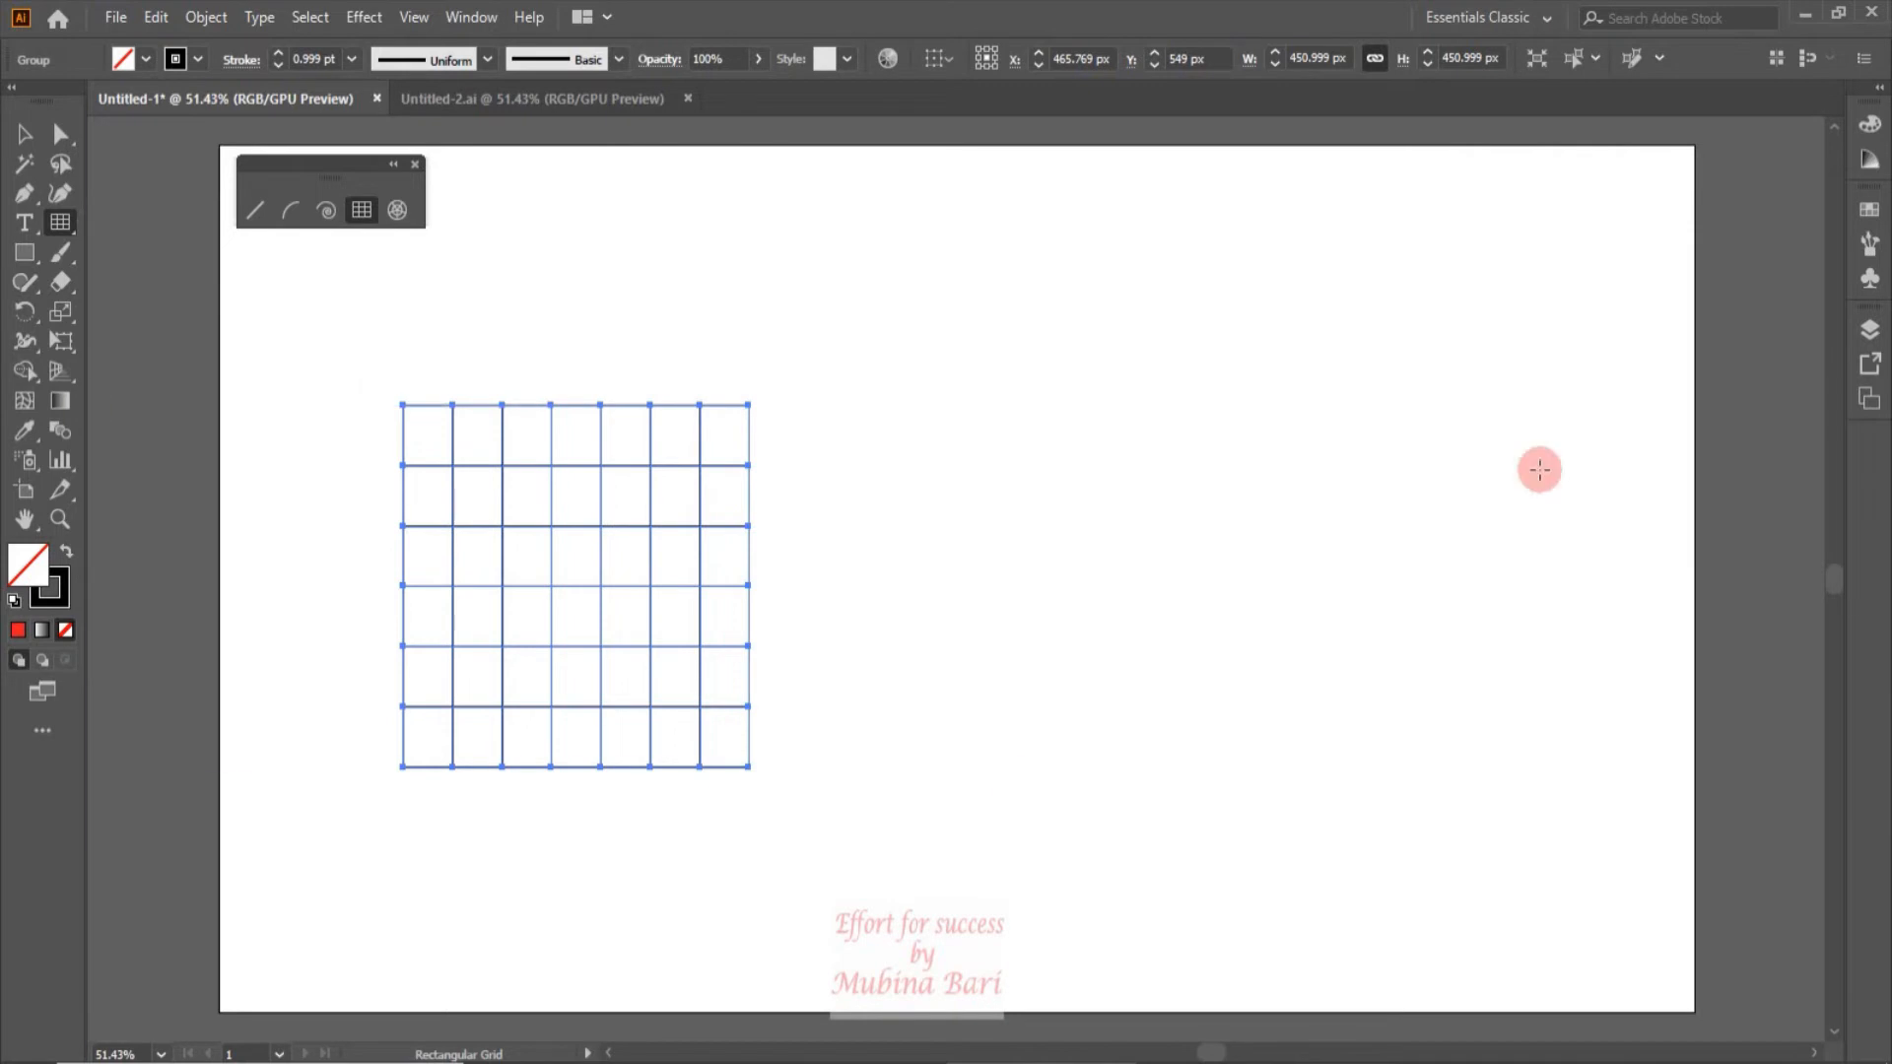
Step: Create a second 450 px square grid beside the first with Use Outside Rectangle As Frame disabled
left_click(901, 414)
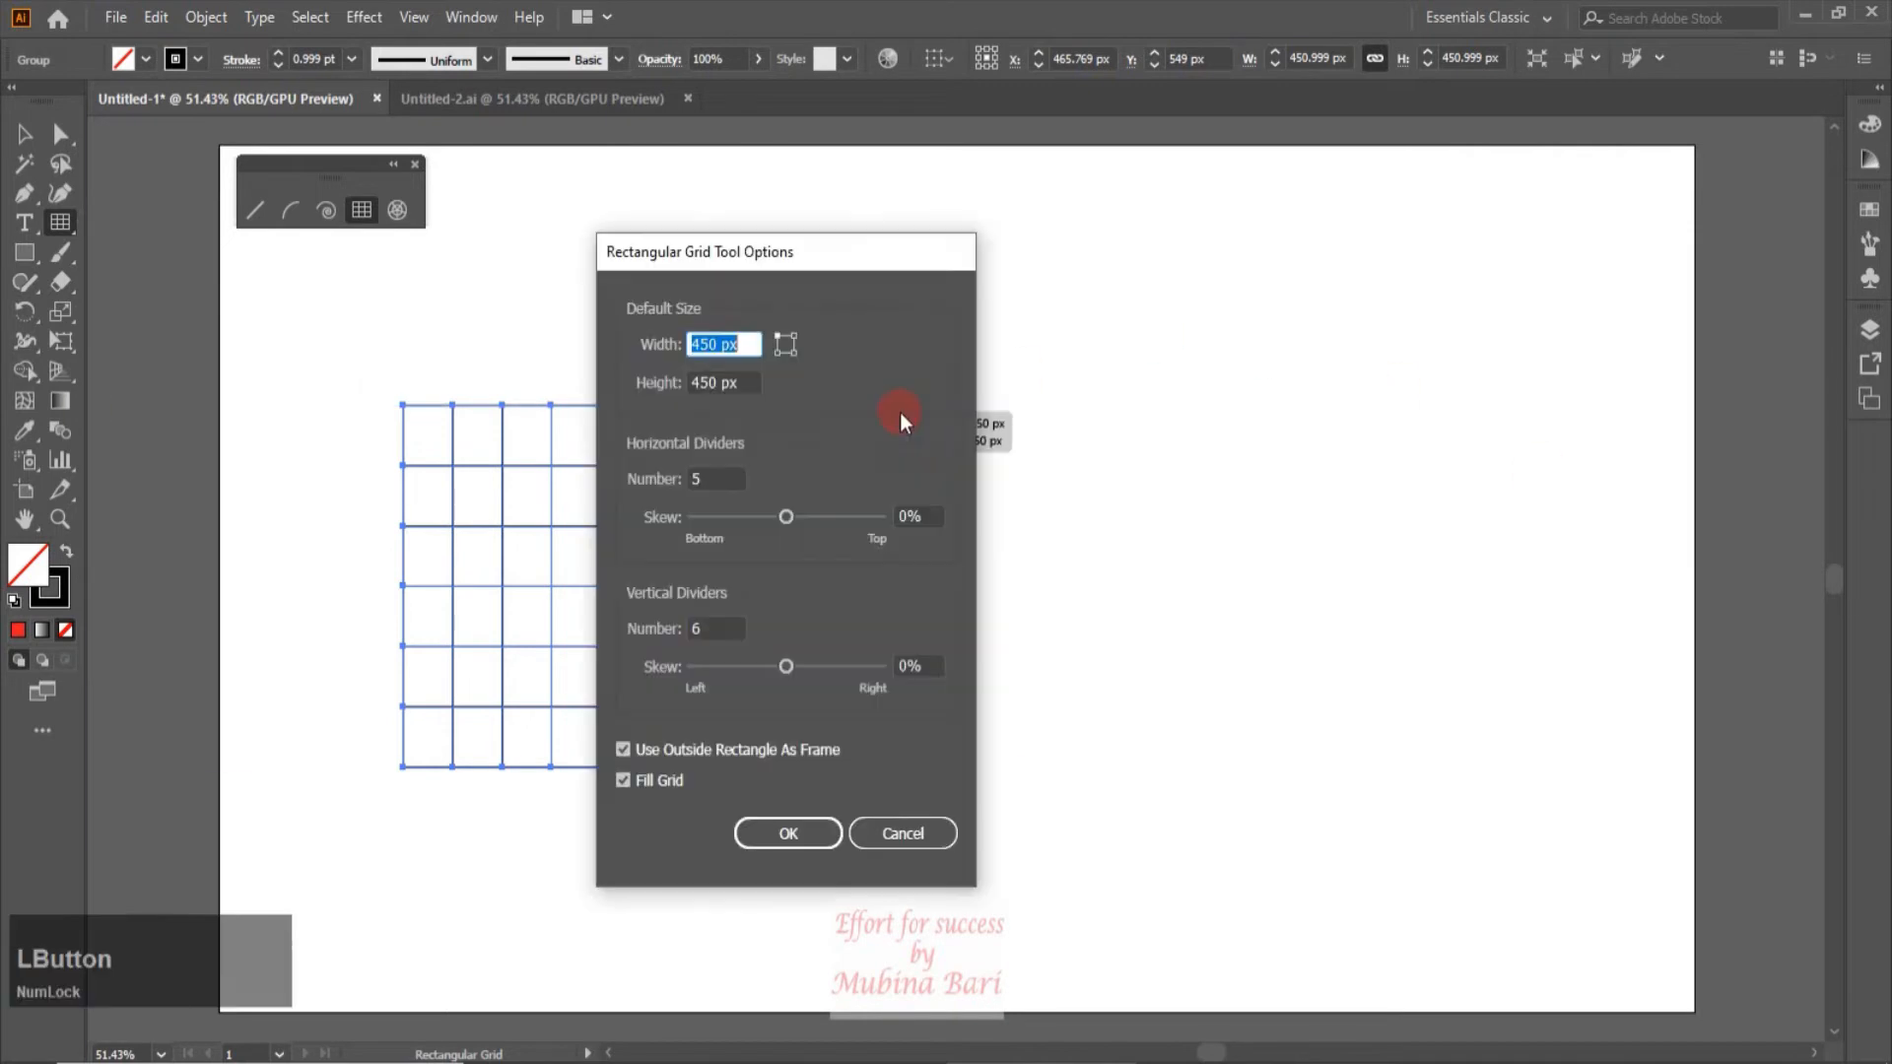
left_click_drag(842, 257, 1152, 251)
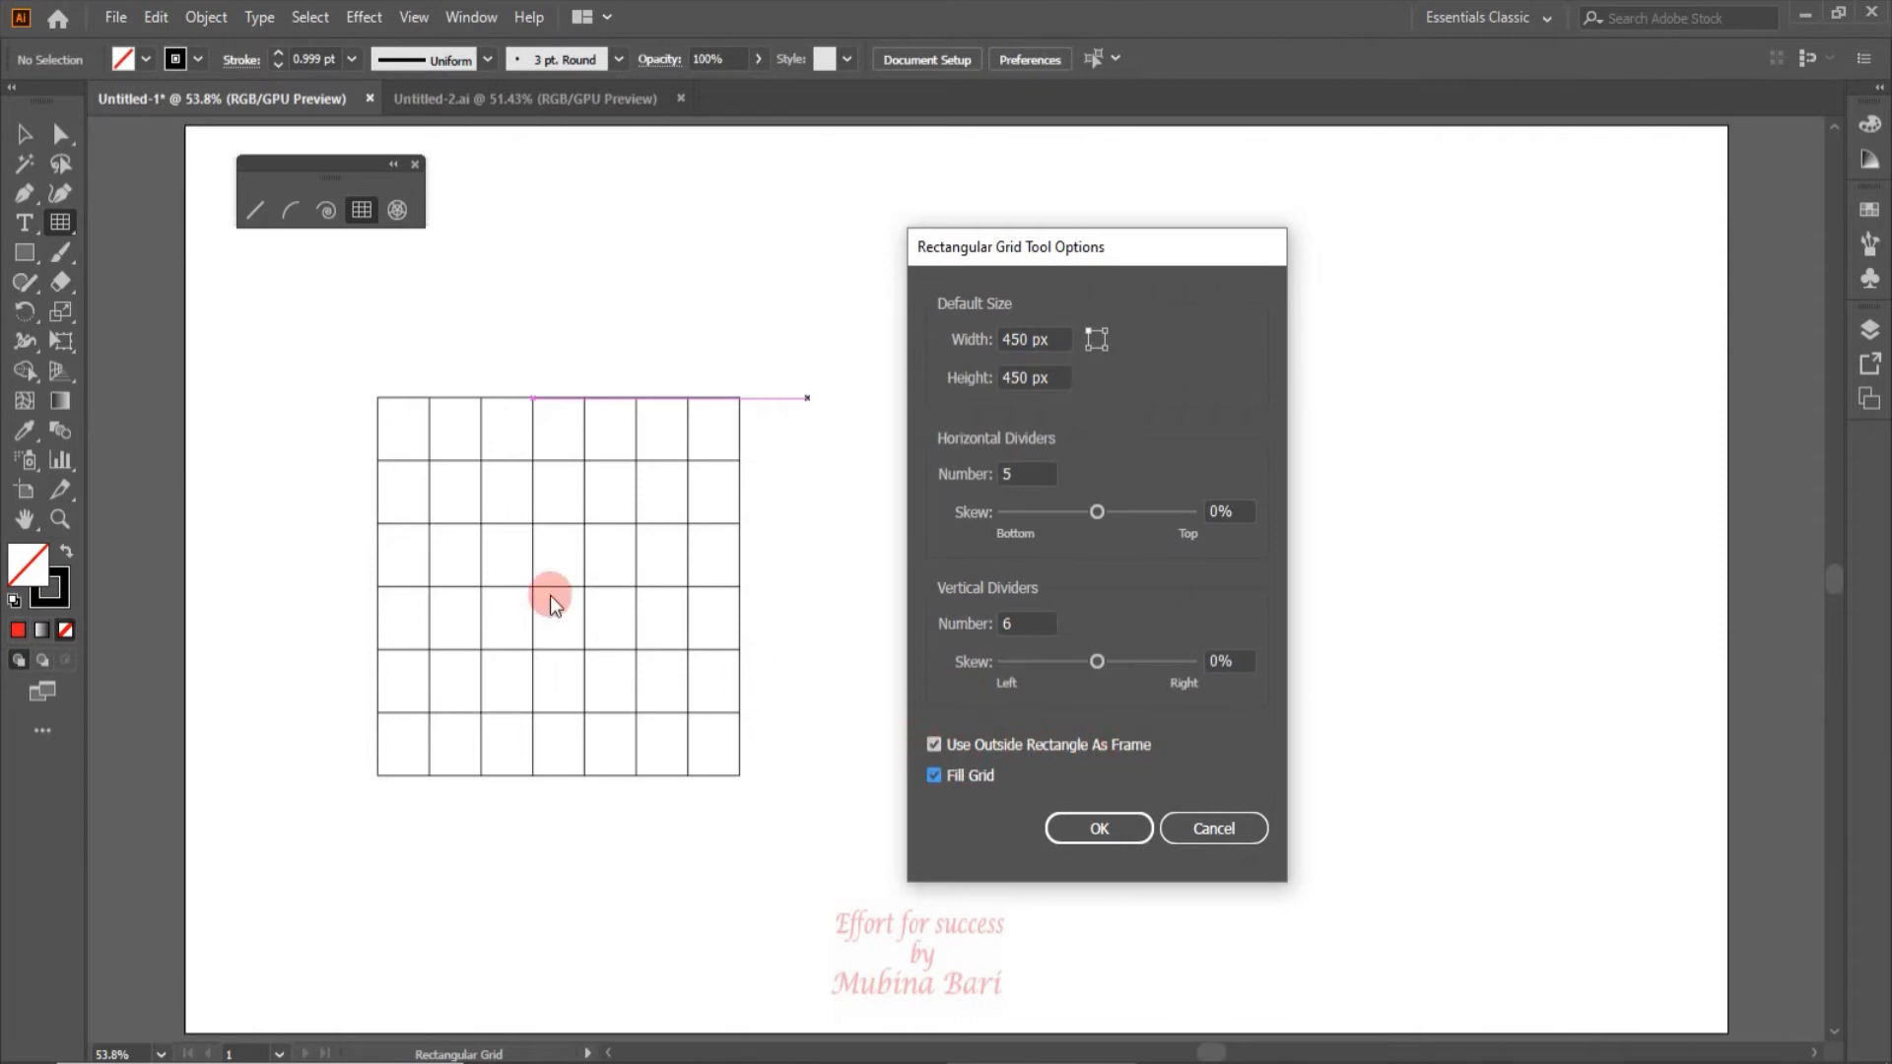
left_click(934, 745)
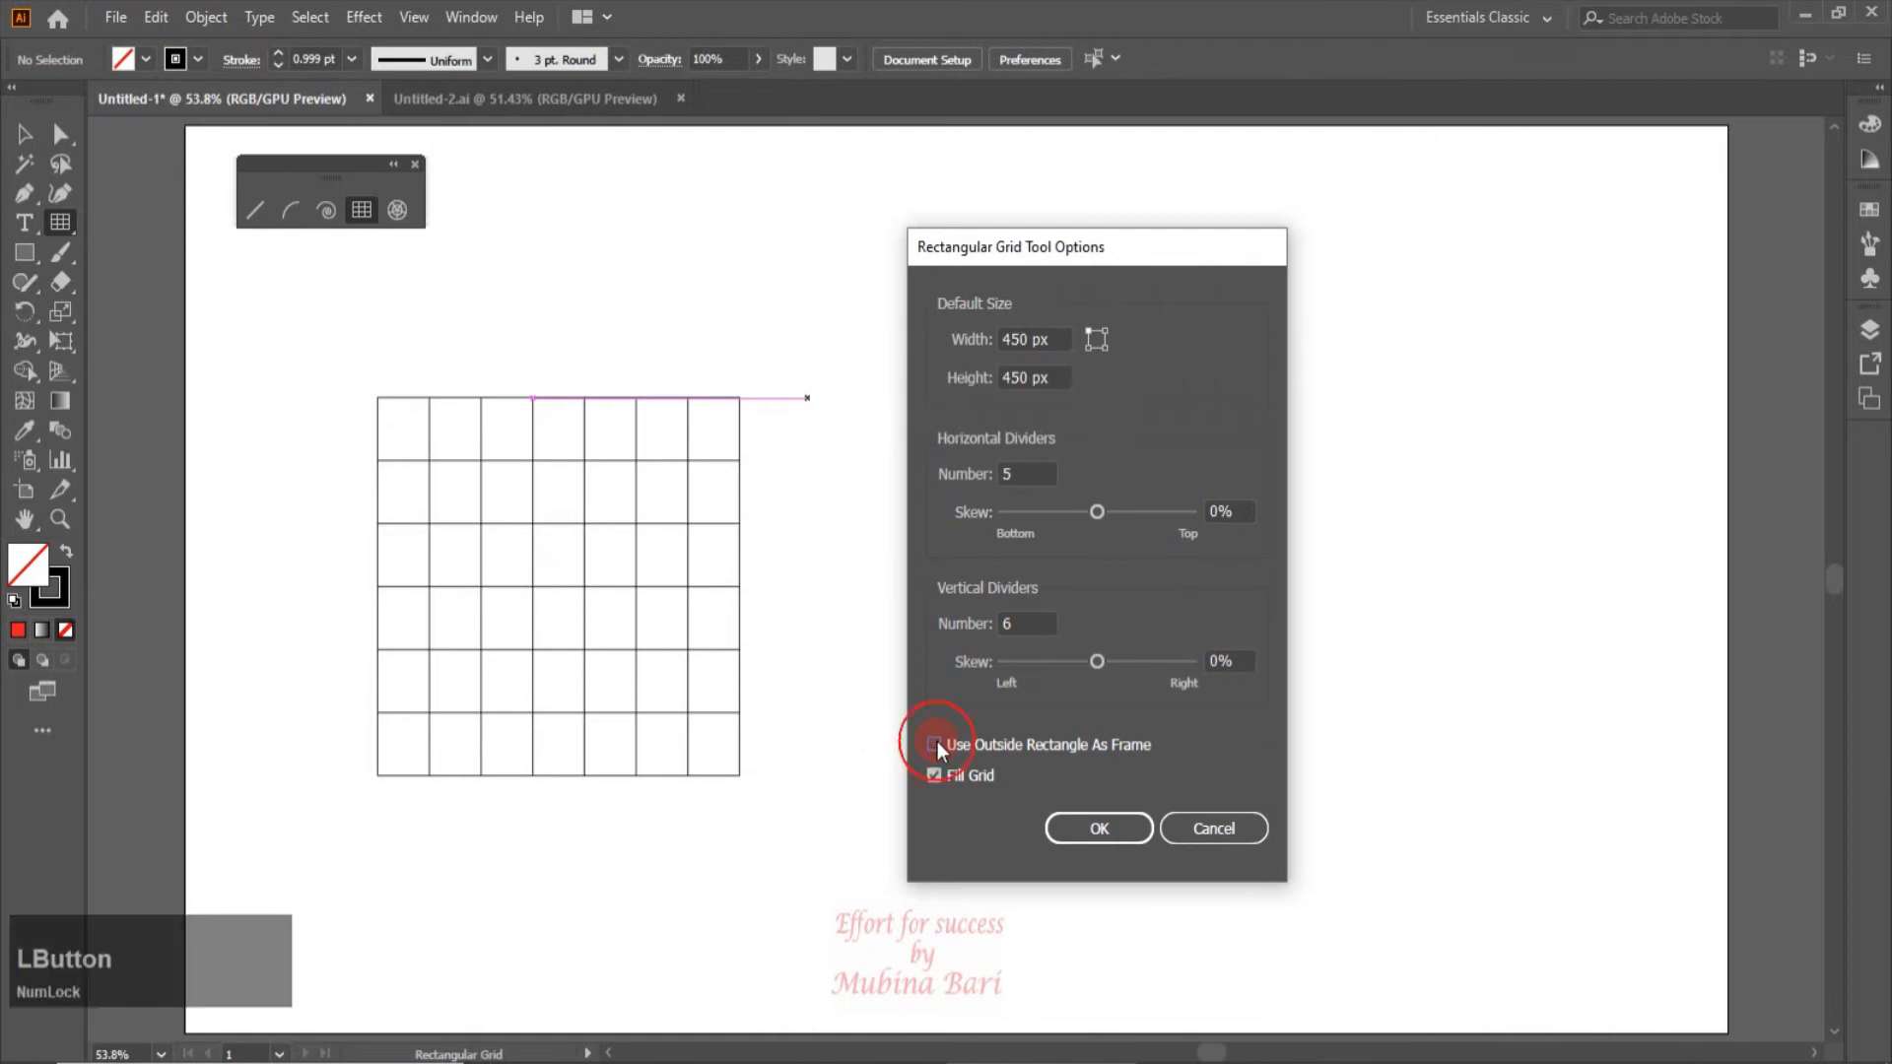
left_click(1117, 829)
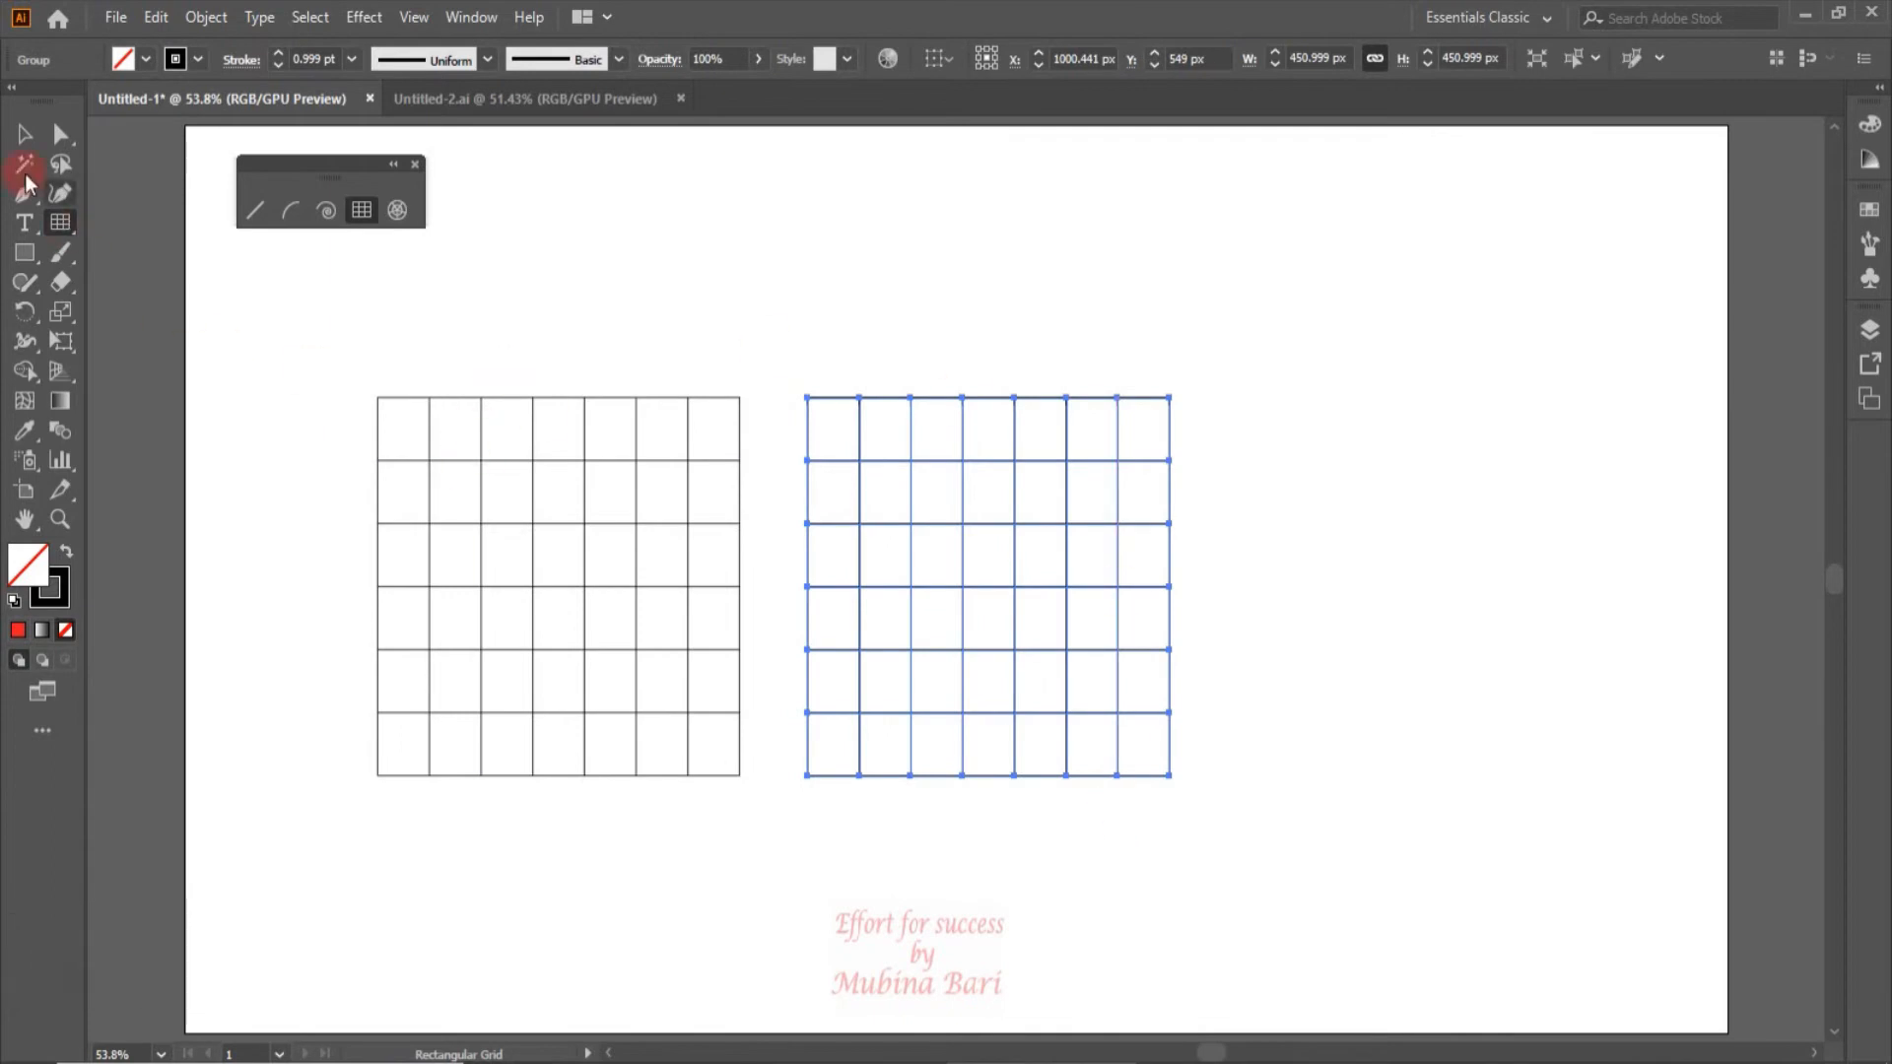
Step: Select both grids, set their stroke weight to 40 pt, and deselect them
left_click(24, 136)
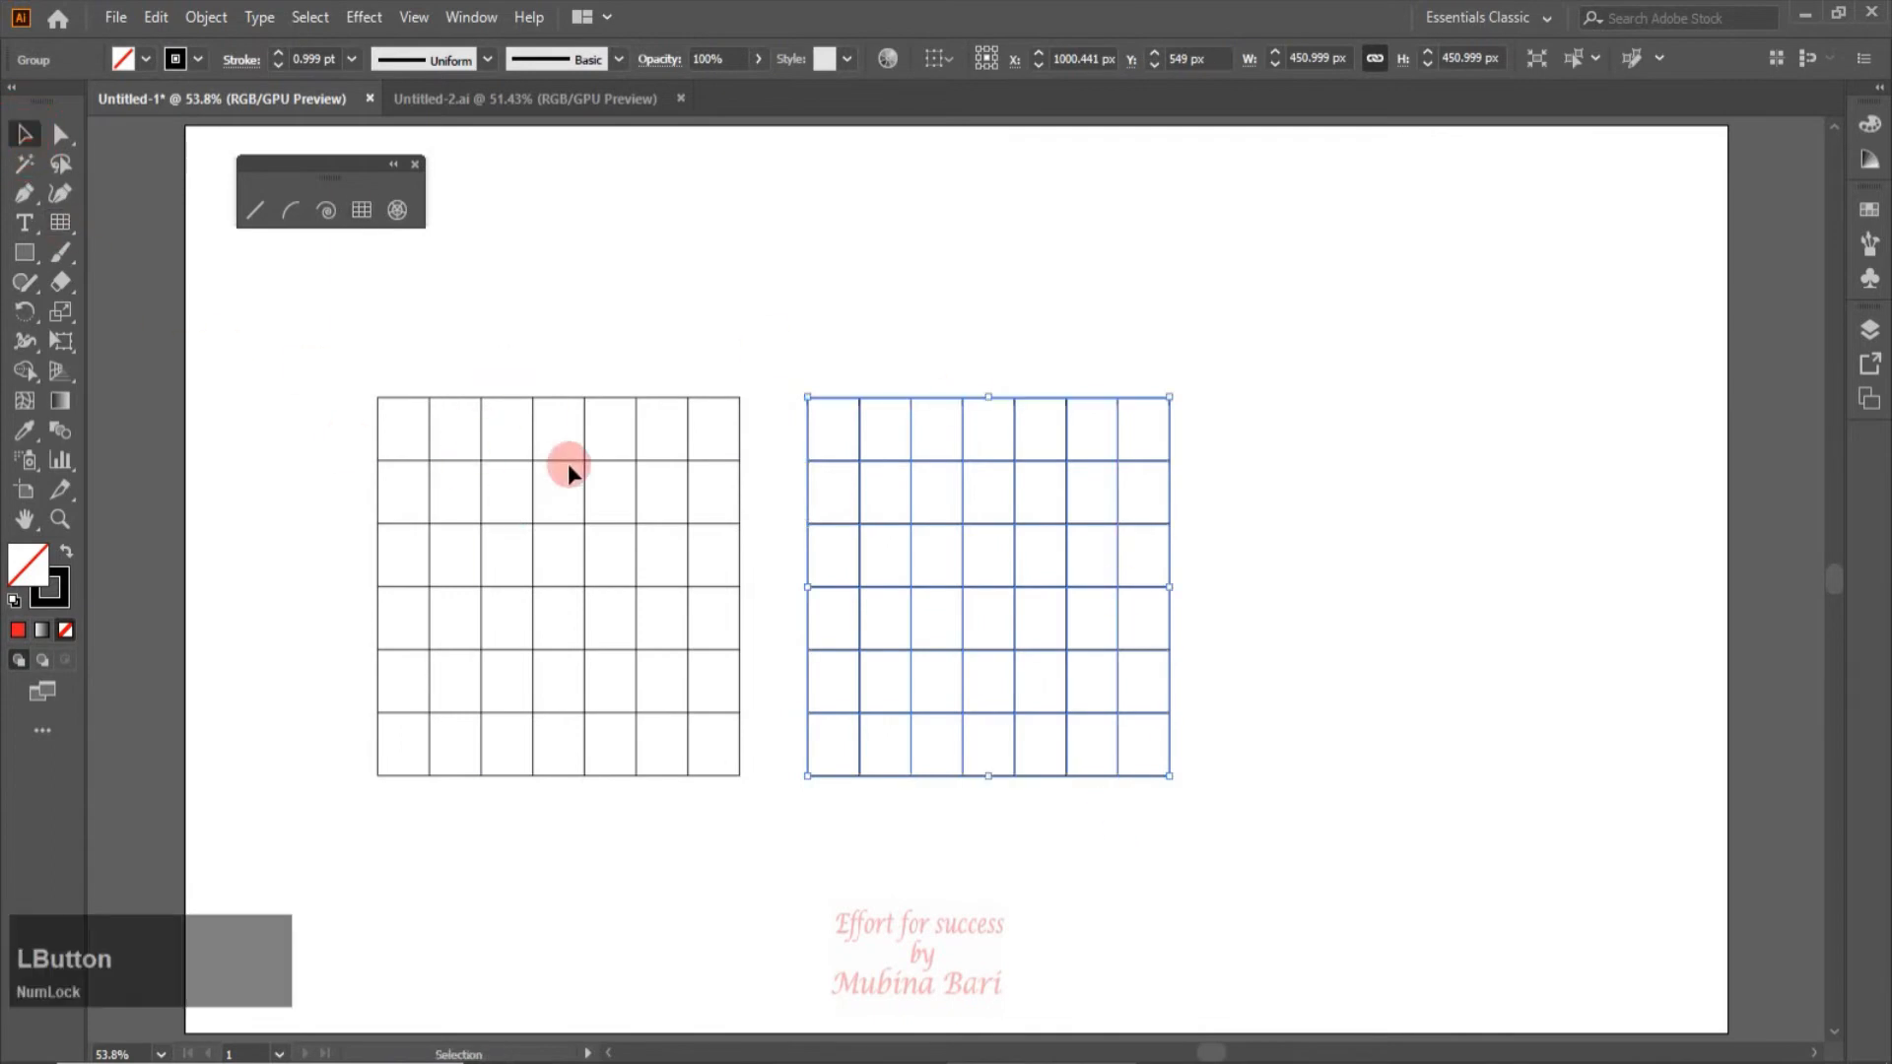
left_click_drag(360, 347, 1190, 469)
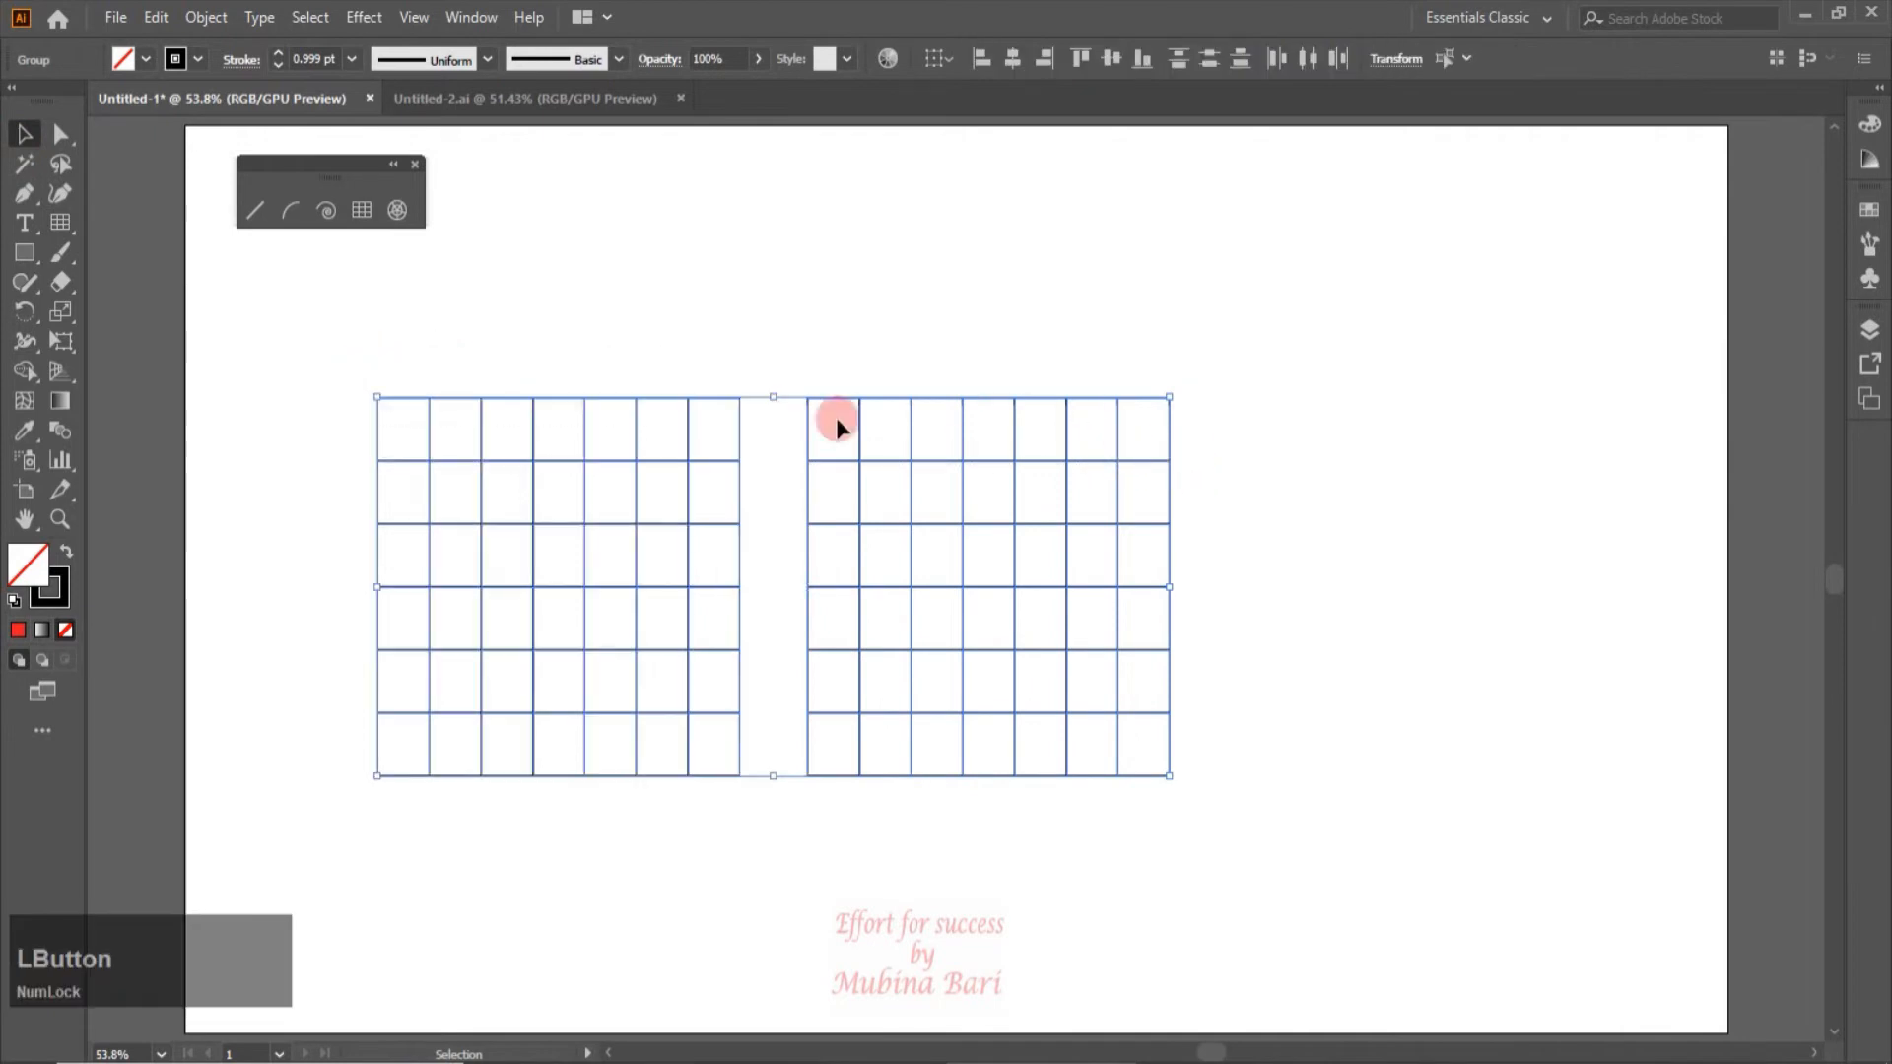
left_click(351, 60)
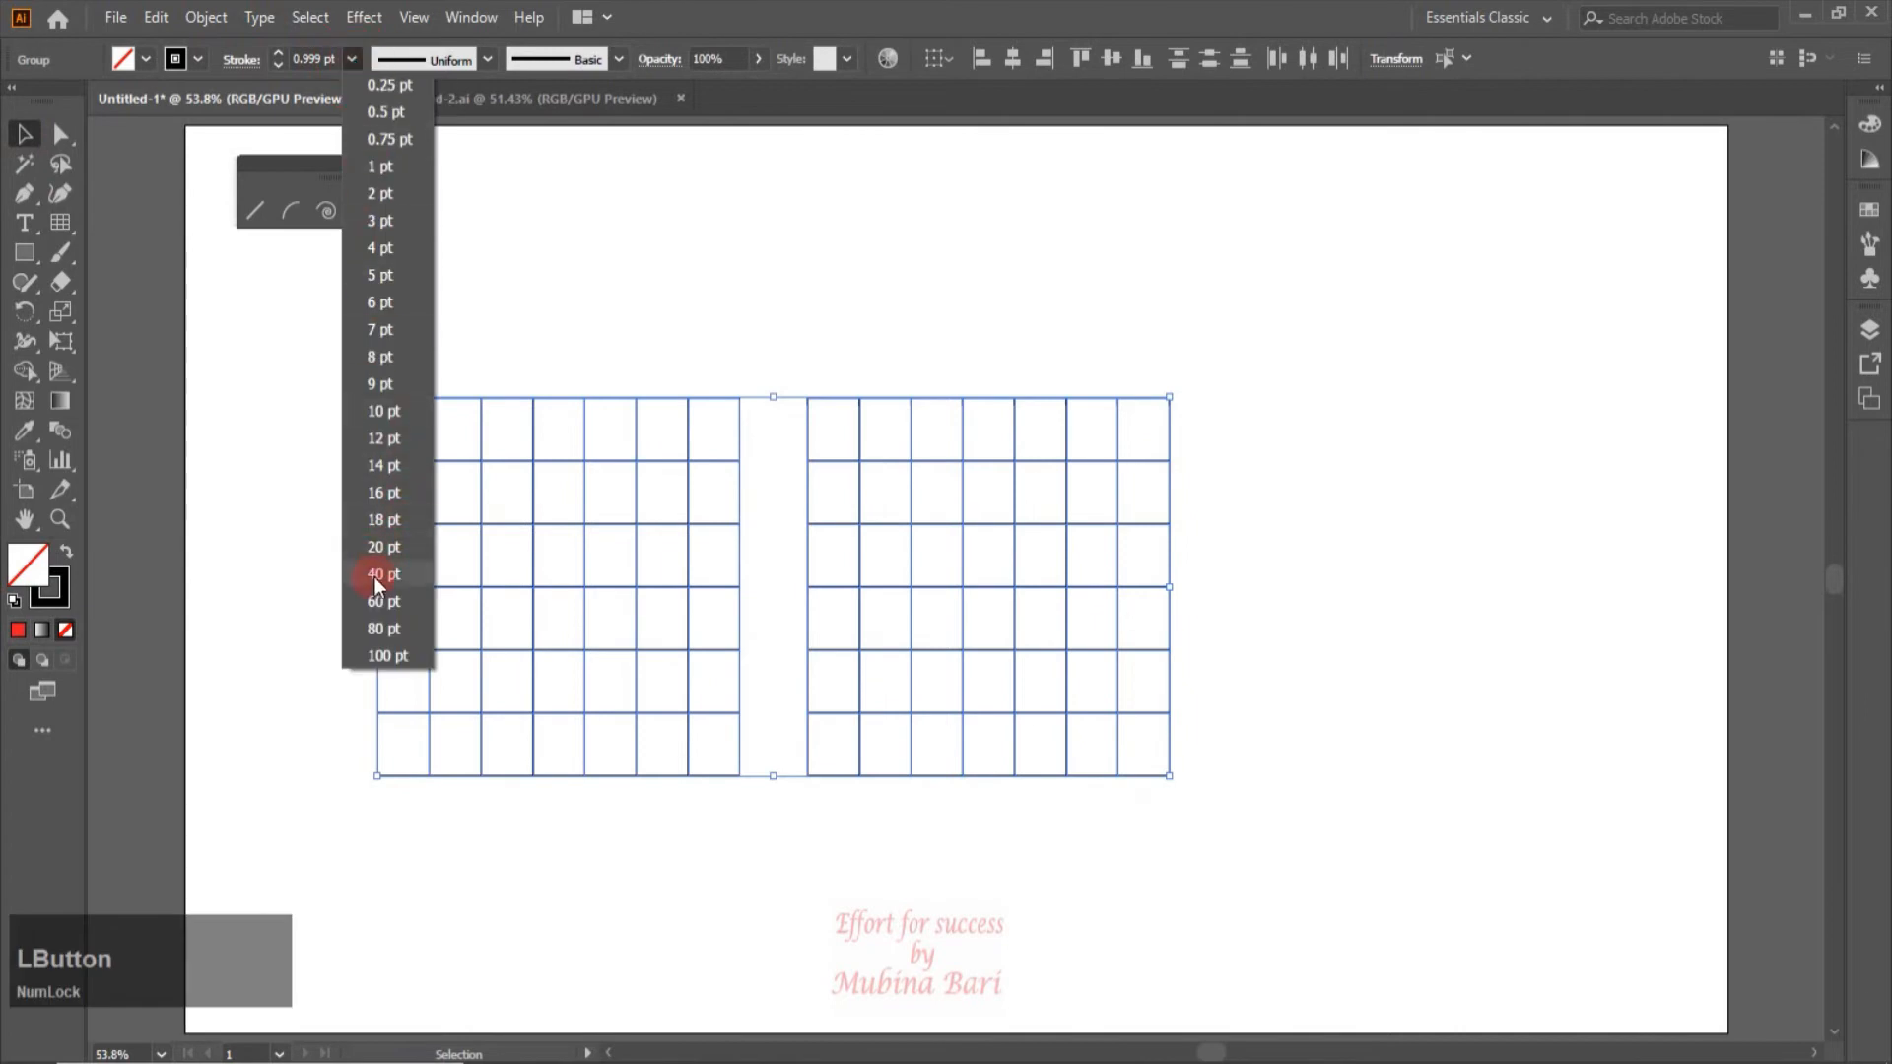
left_click(380, 573)
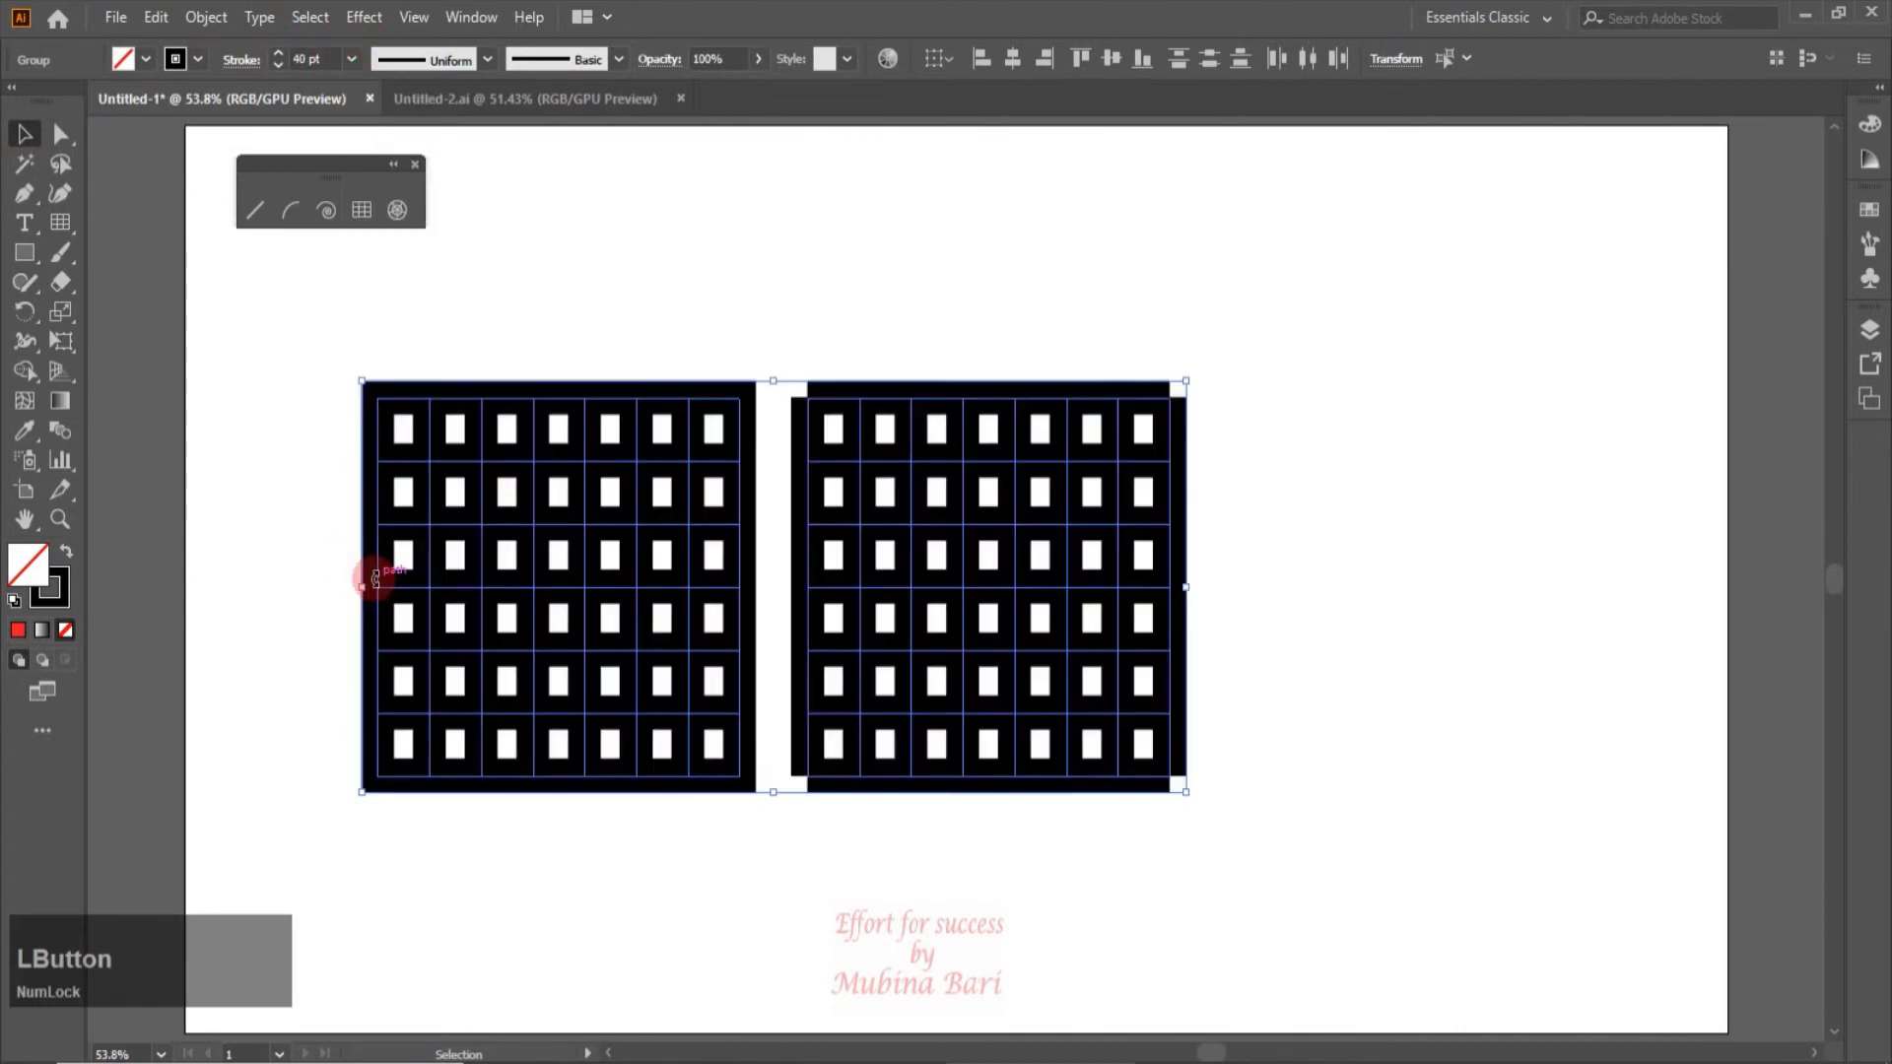
left_click(694, 280)
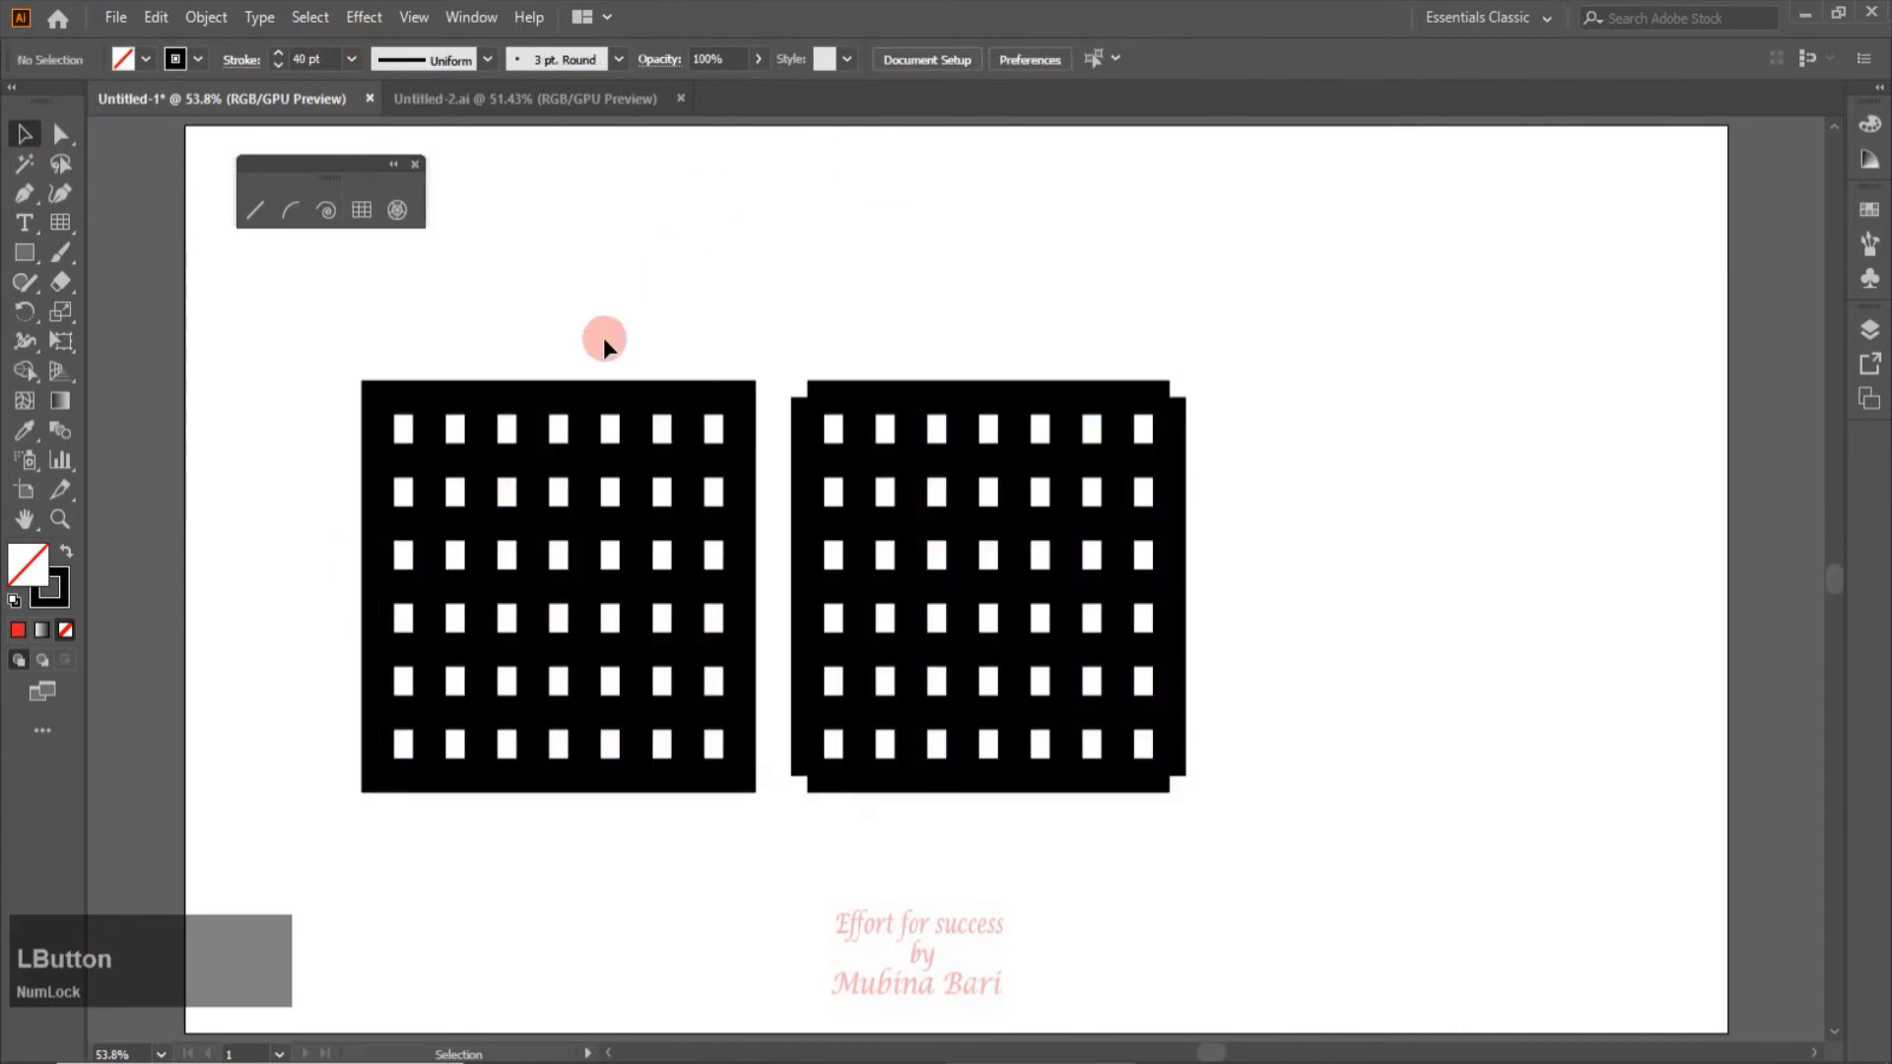
Step: Examine the facing upper corners of the two thick-stroked grids up close, comparing the framed and unframed outlines
left_click(59, 518)
left_click(682, 365)
left_click_drag(681, 366, 984, 642)
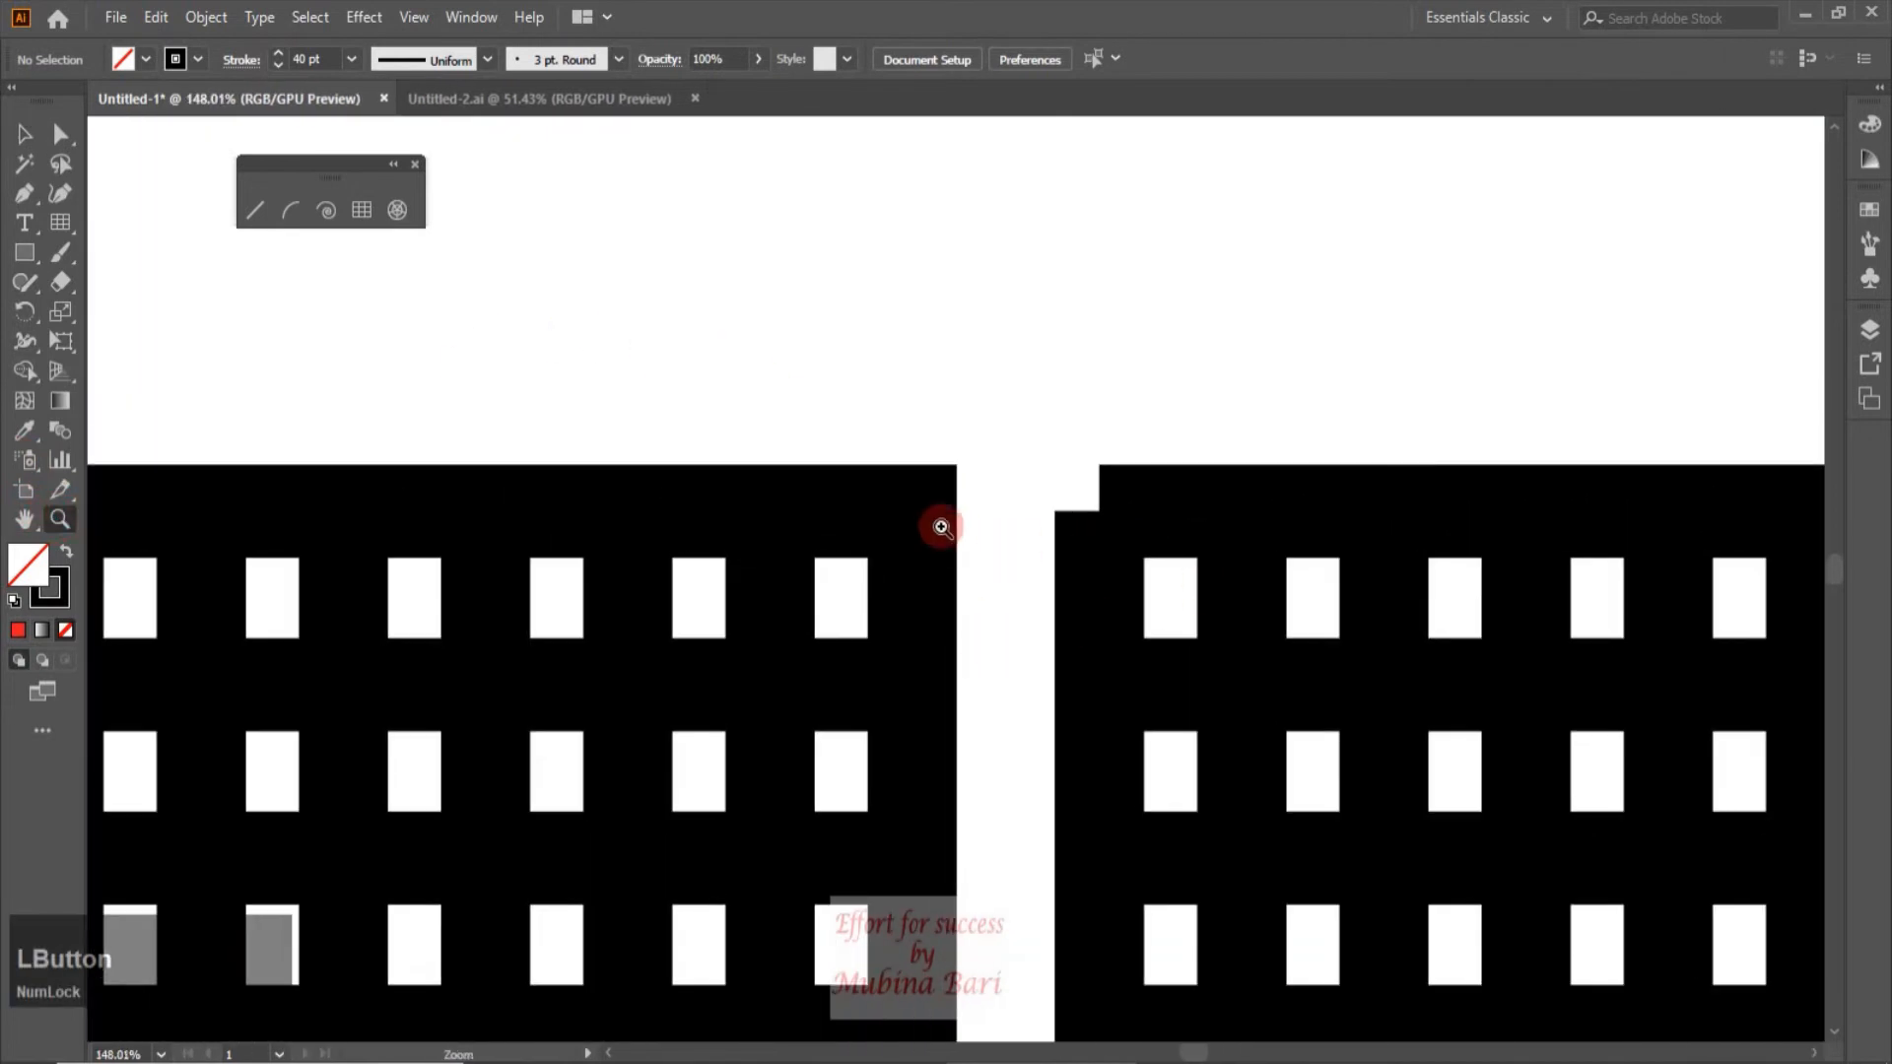
key("v")
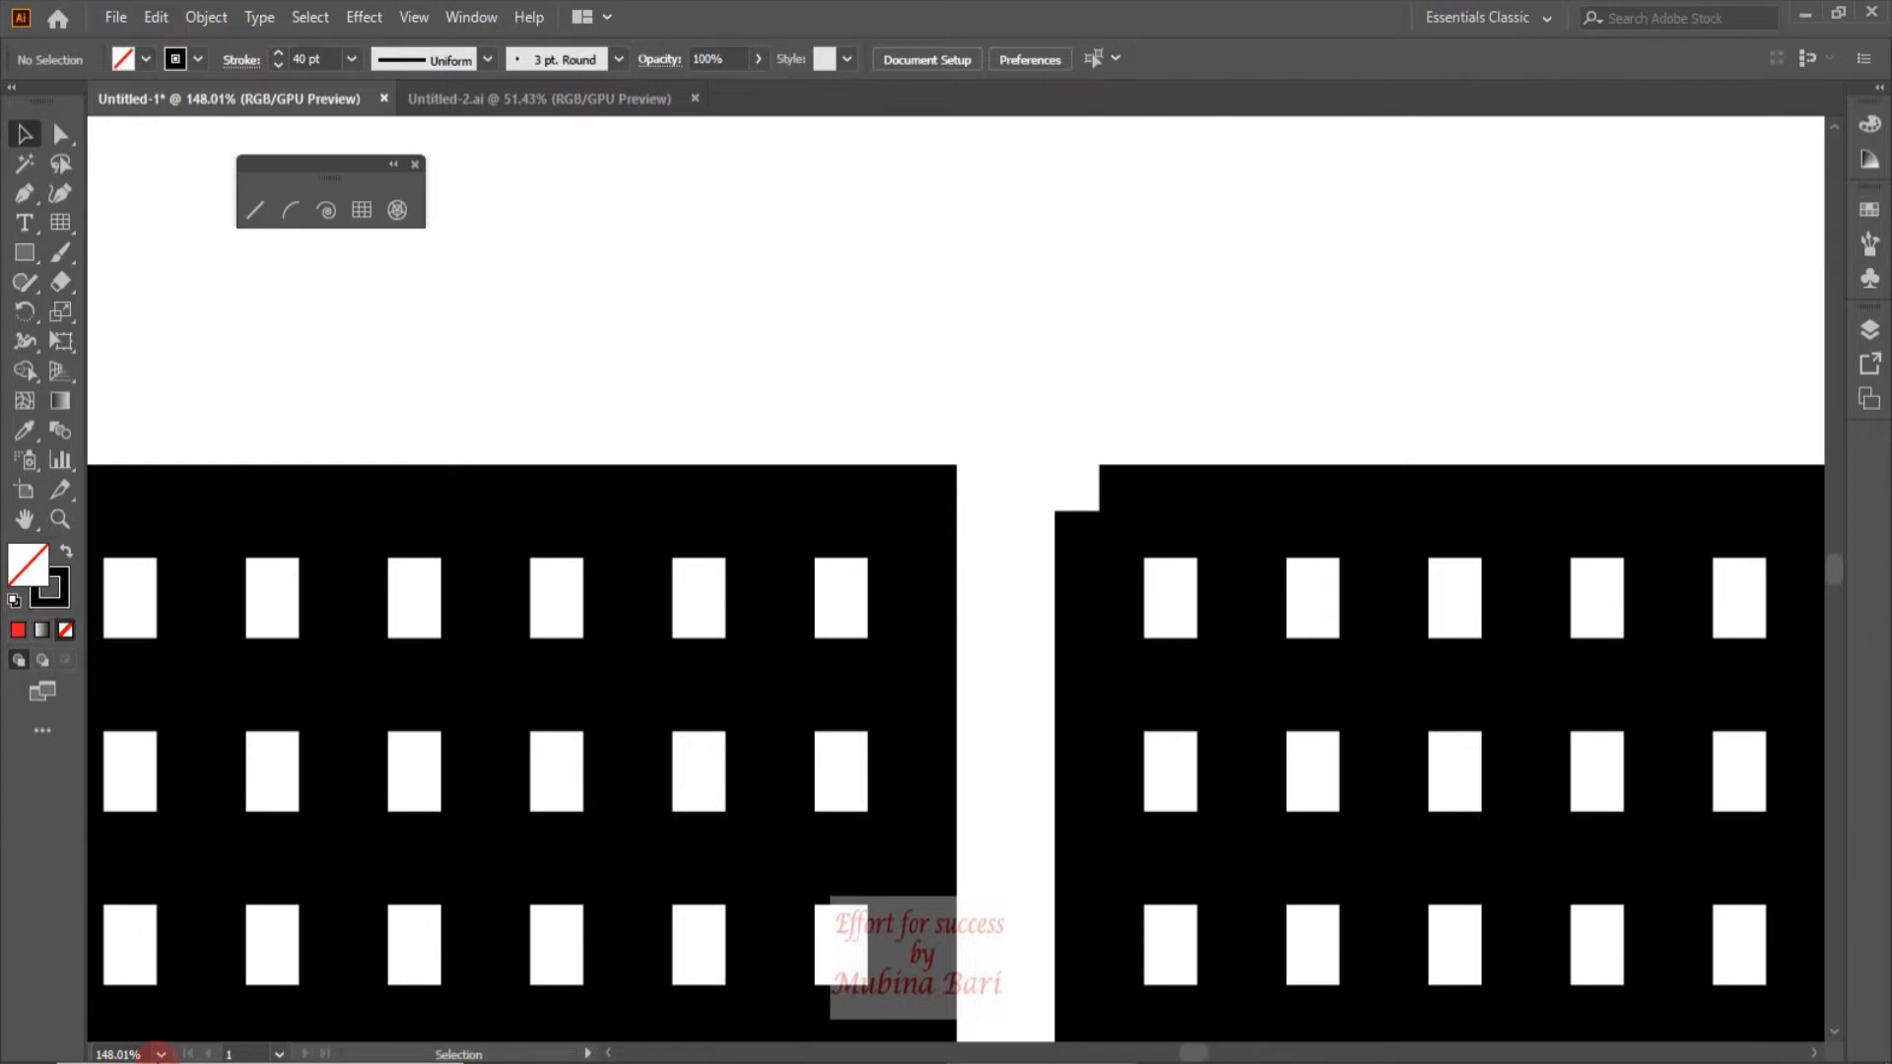
left_click(158, 1054)
left_click(197, 1029)
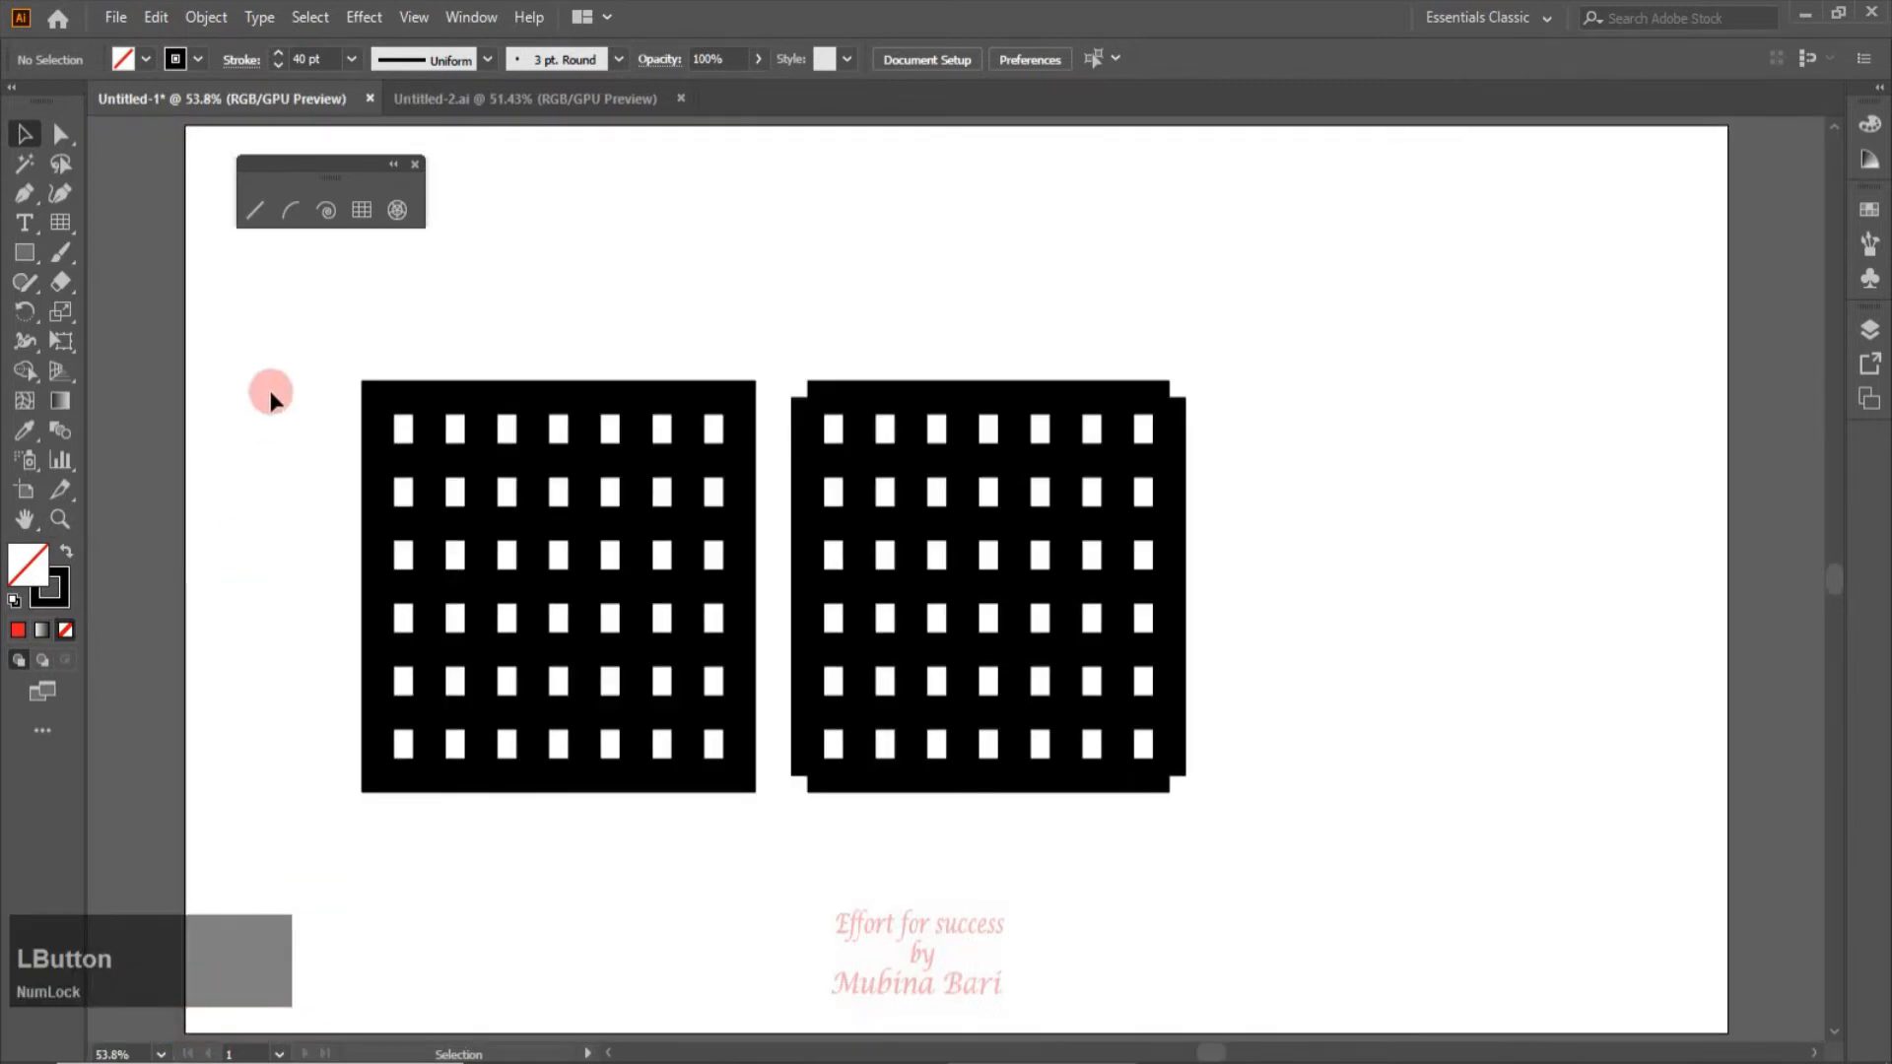
Step: Delete both grids and set the stroke weight to 4 pt for a new rectangular grid
left_click_drag(303, 404, 1195, 683)
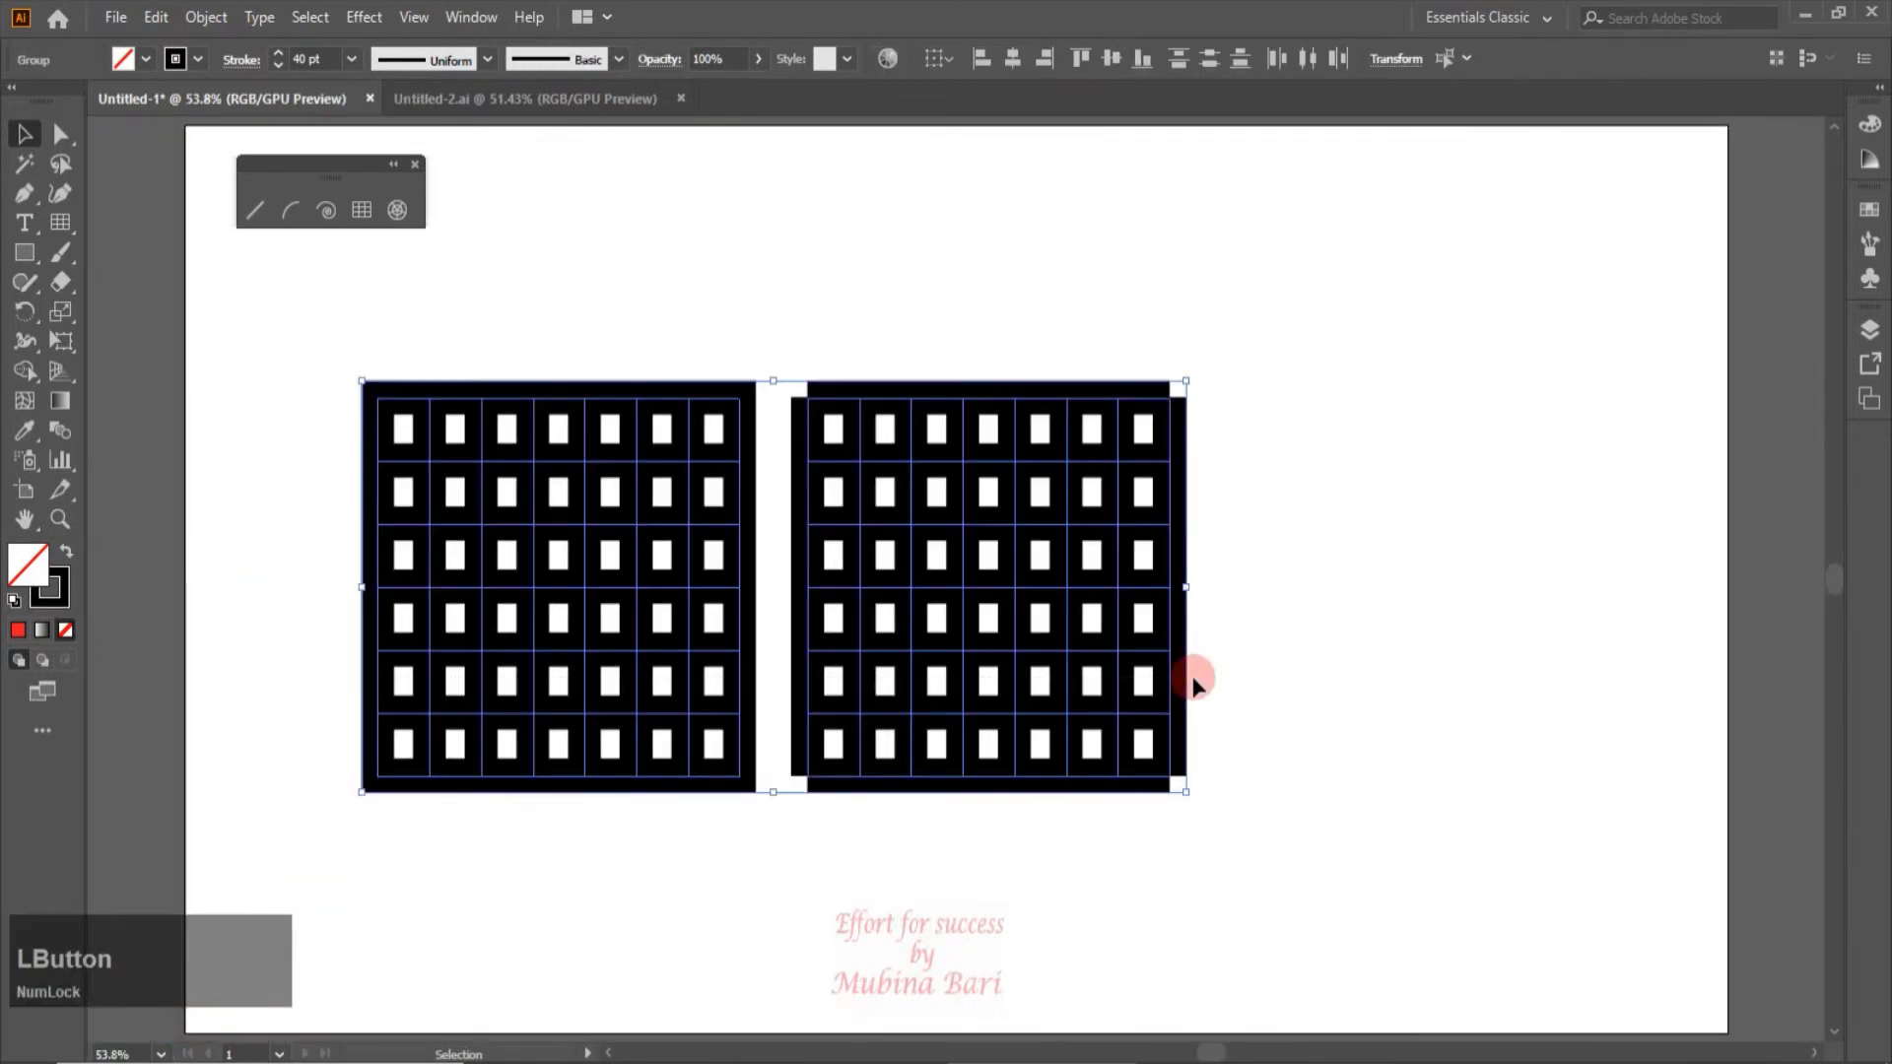
key("Delete")
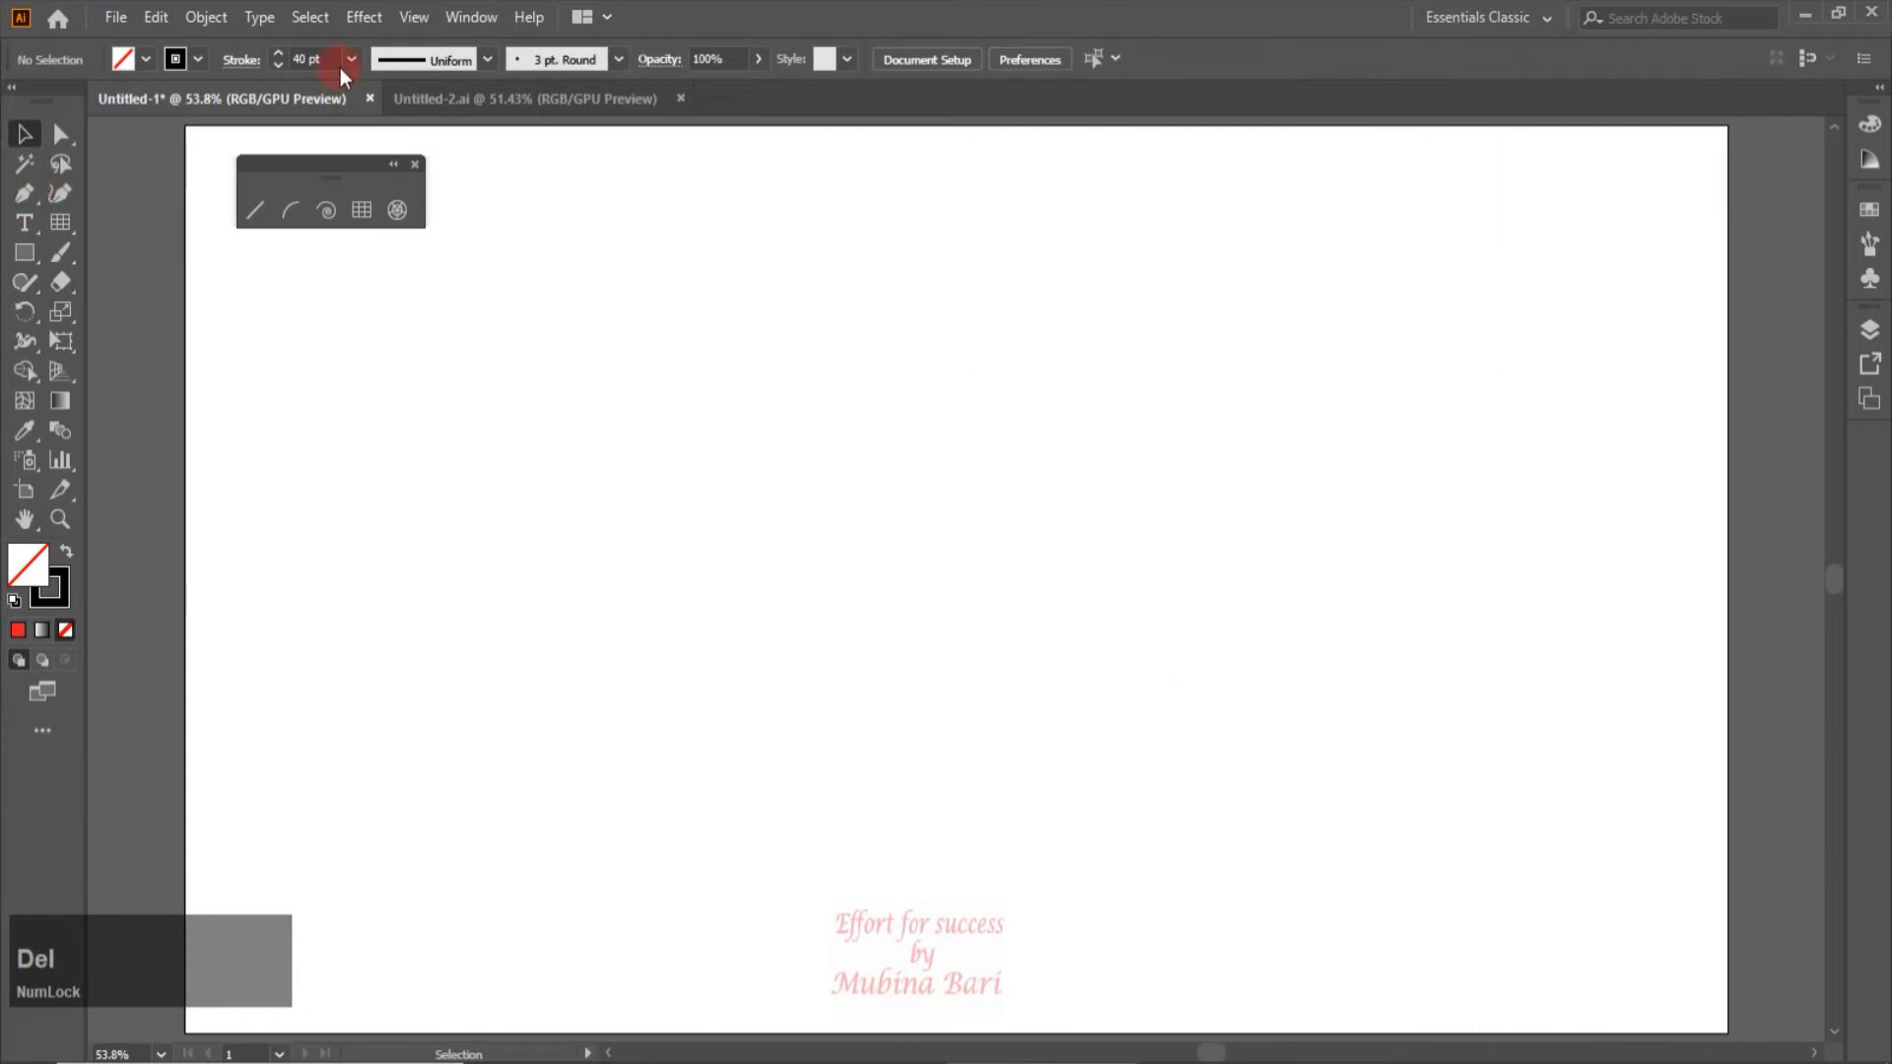
left_click(360, 210)
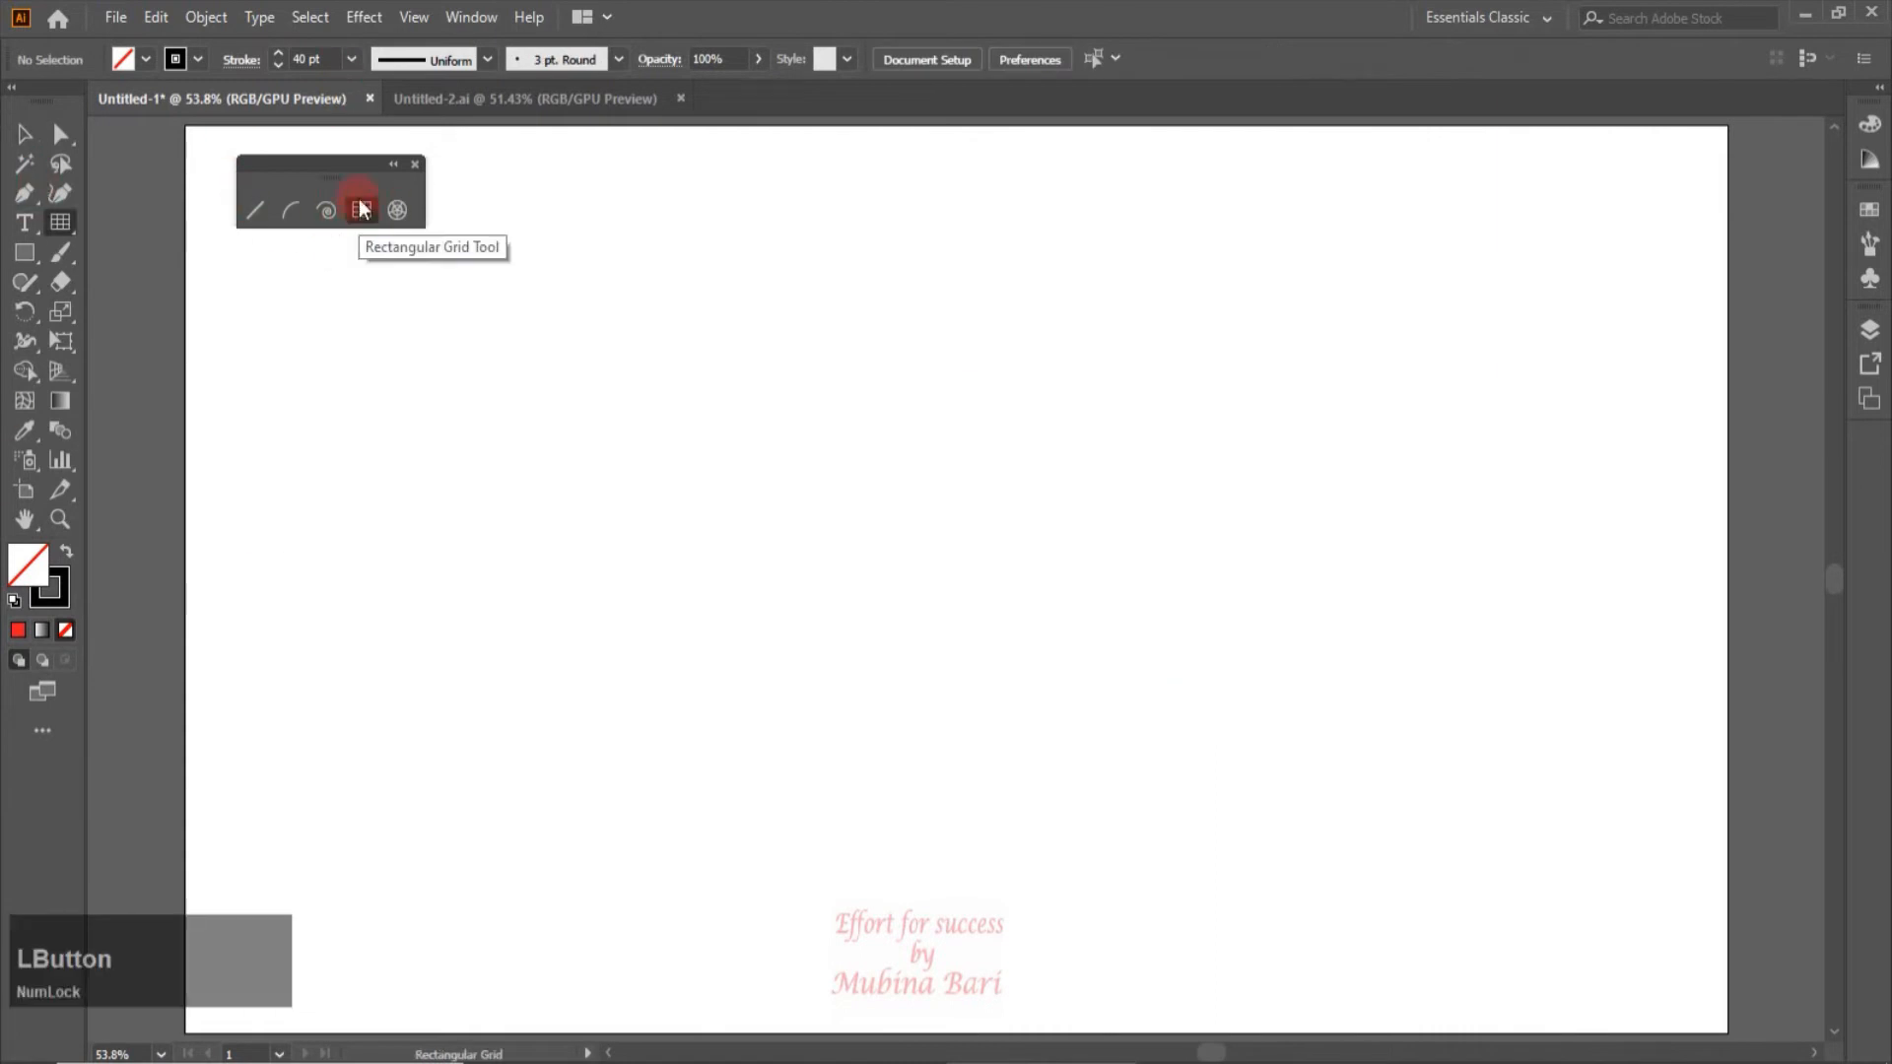
left_click(351, 60)
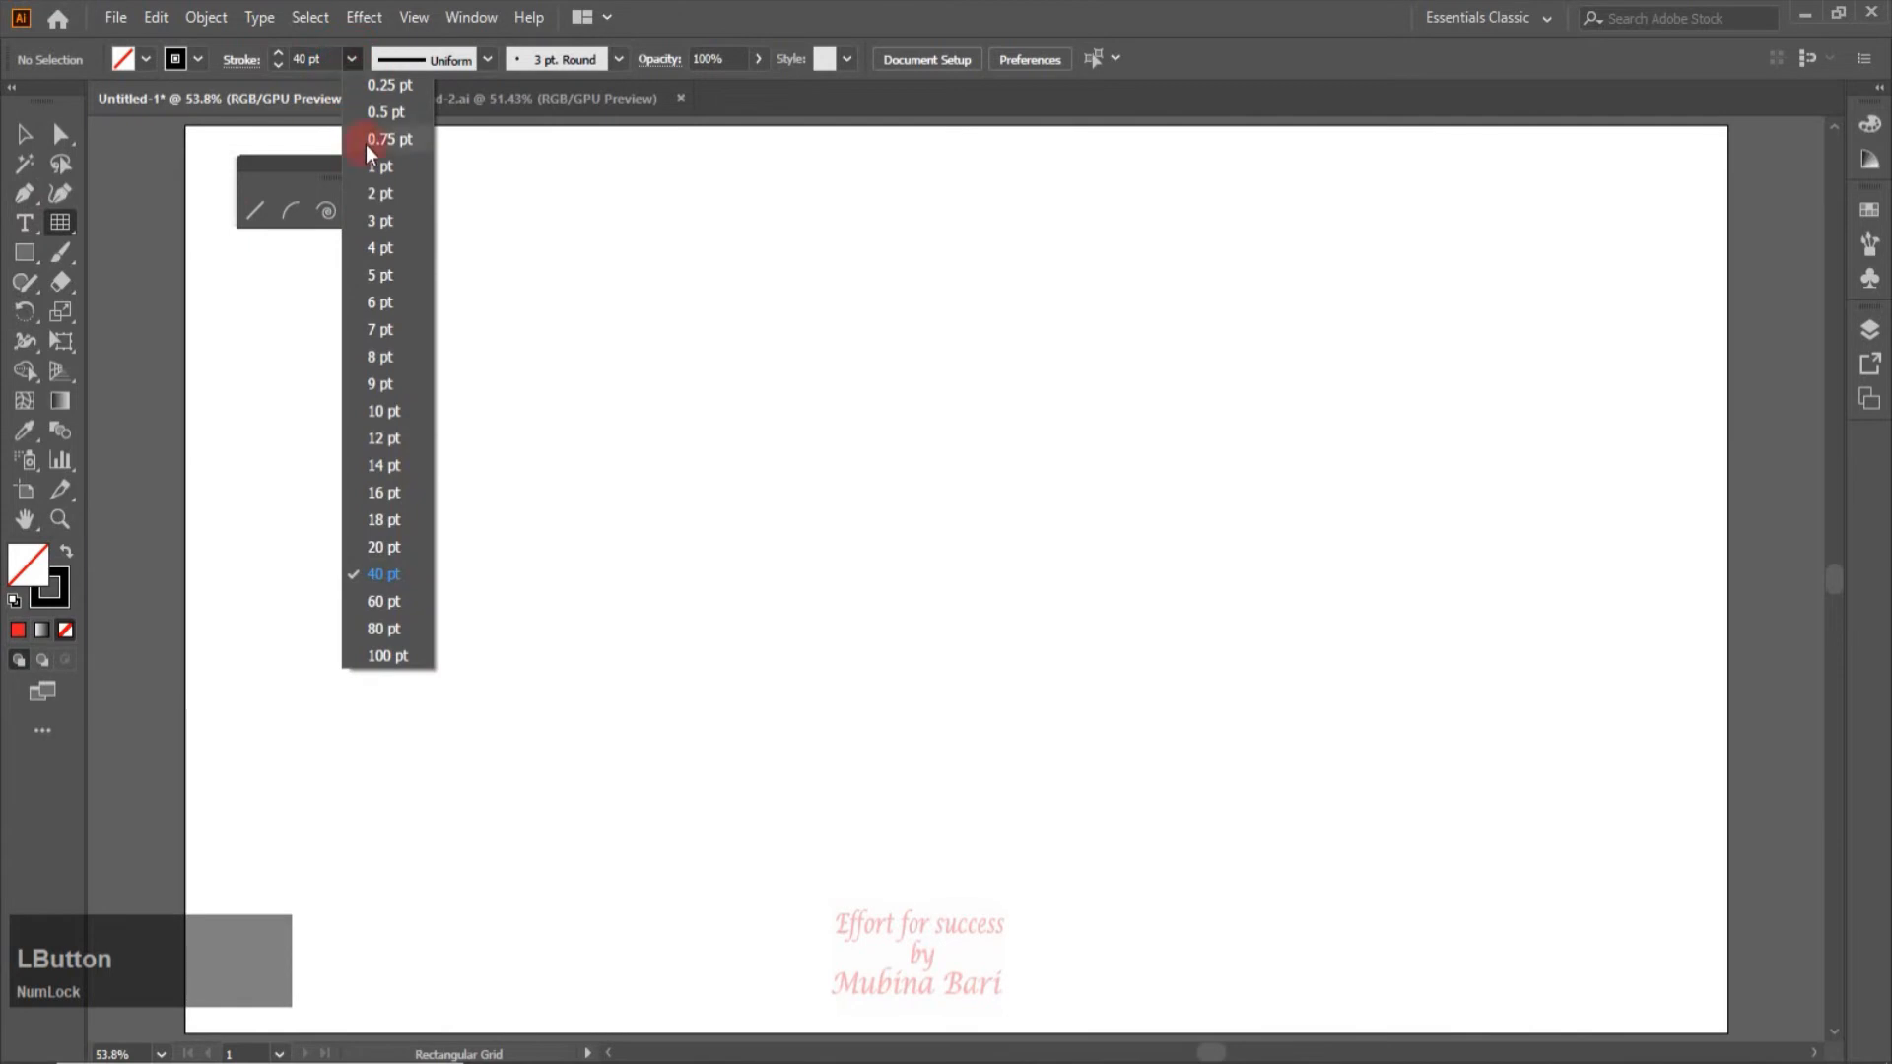
left_click(379, 248)
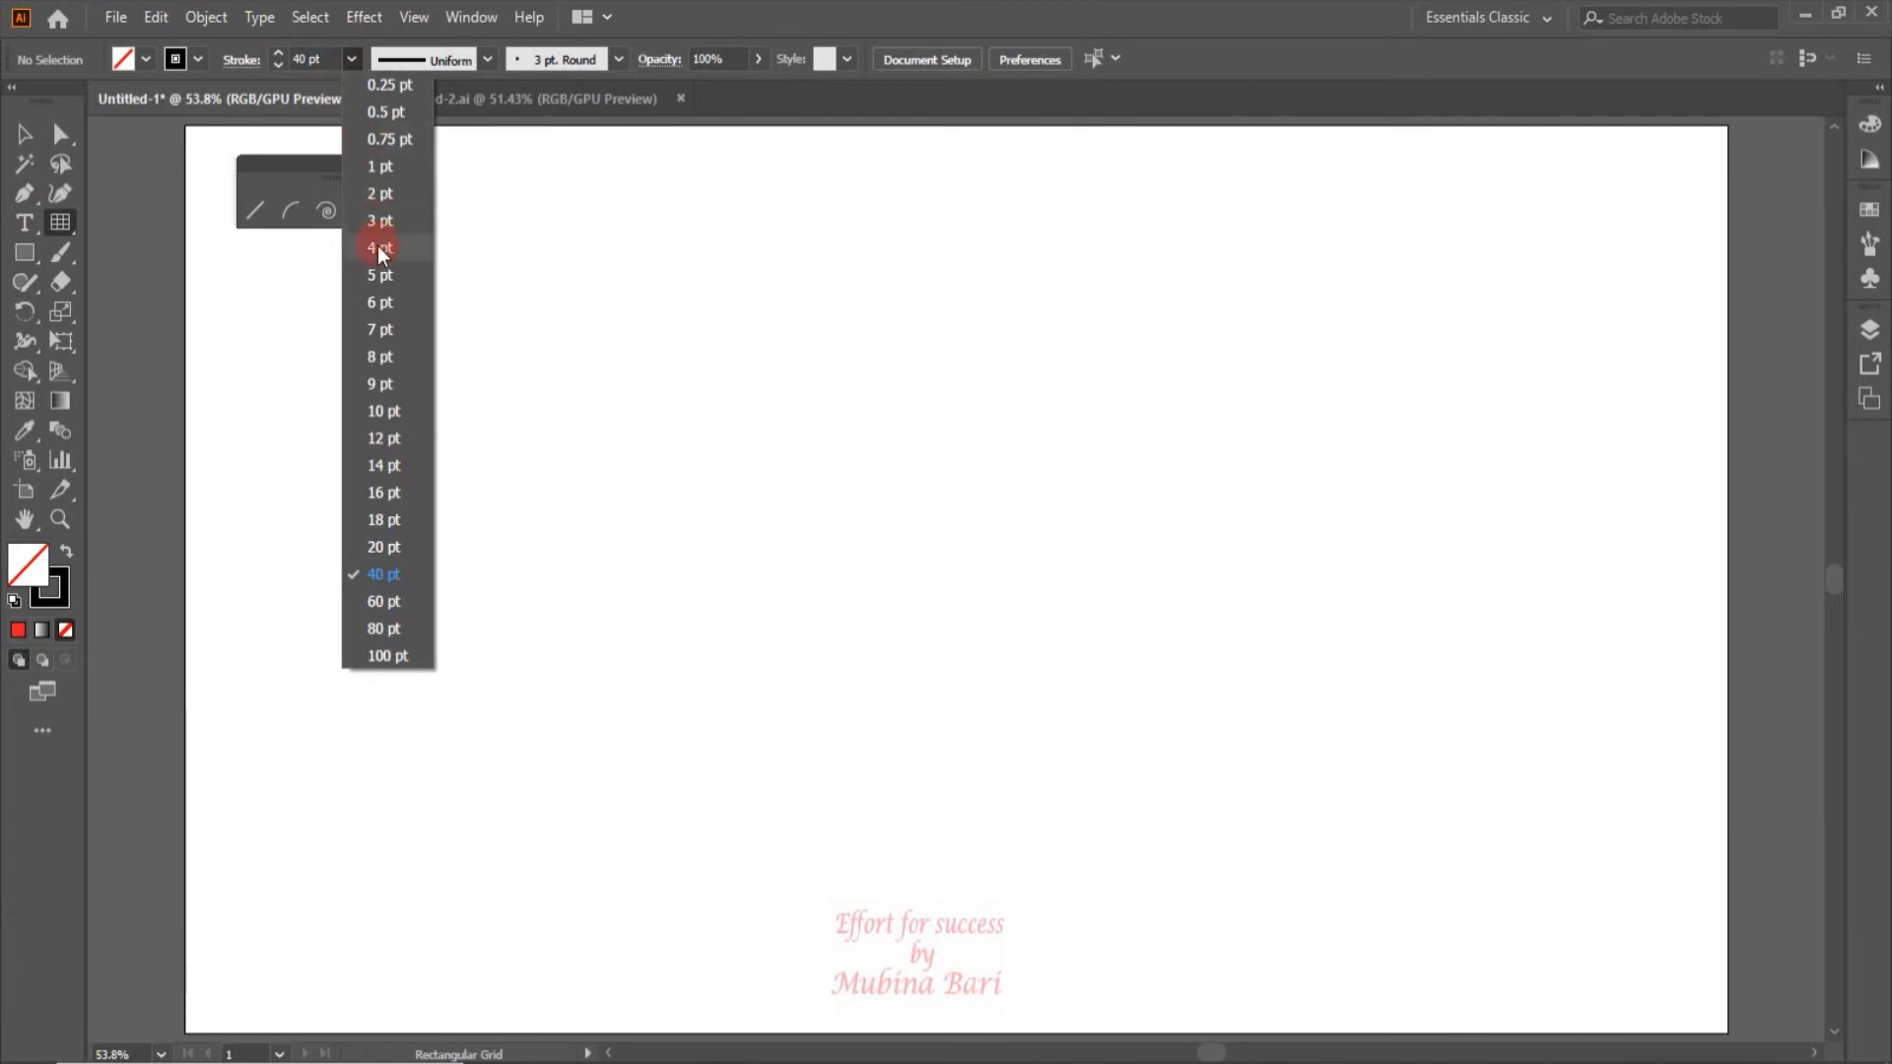
left_click(379, 248)
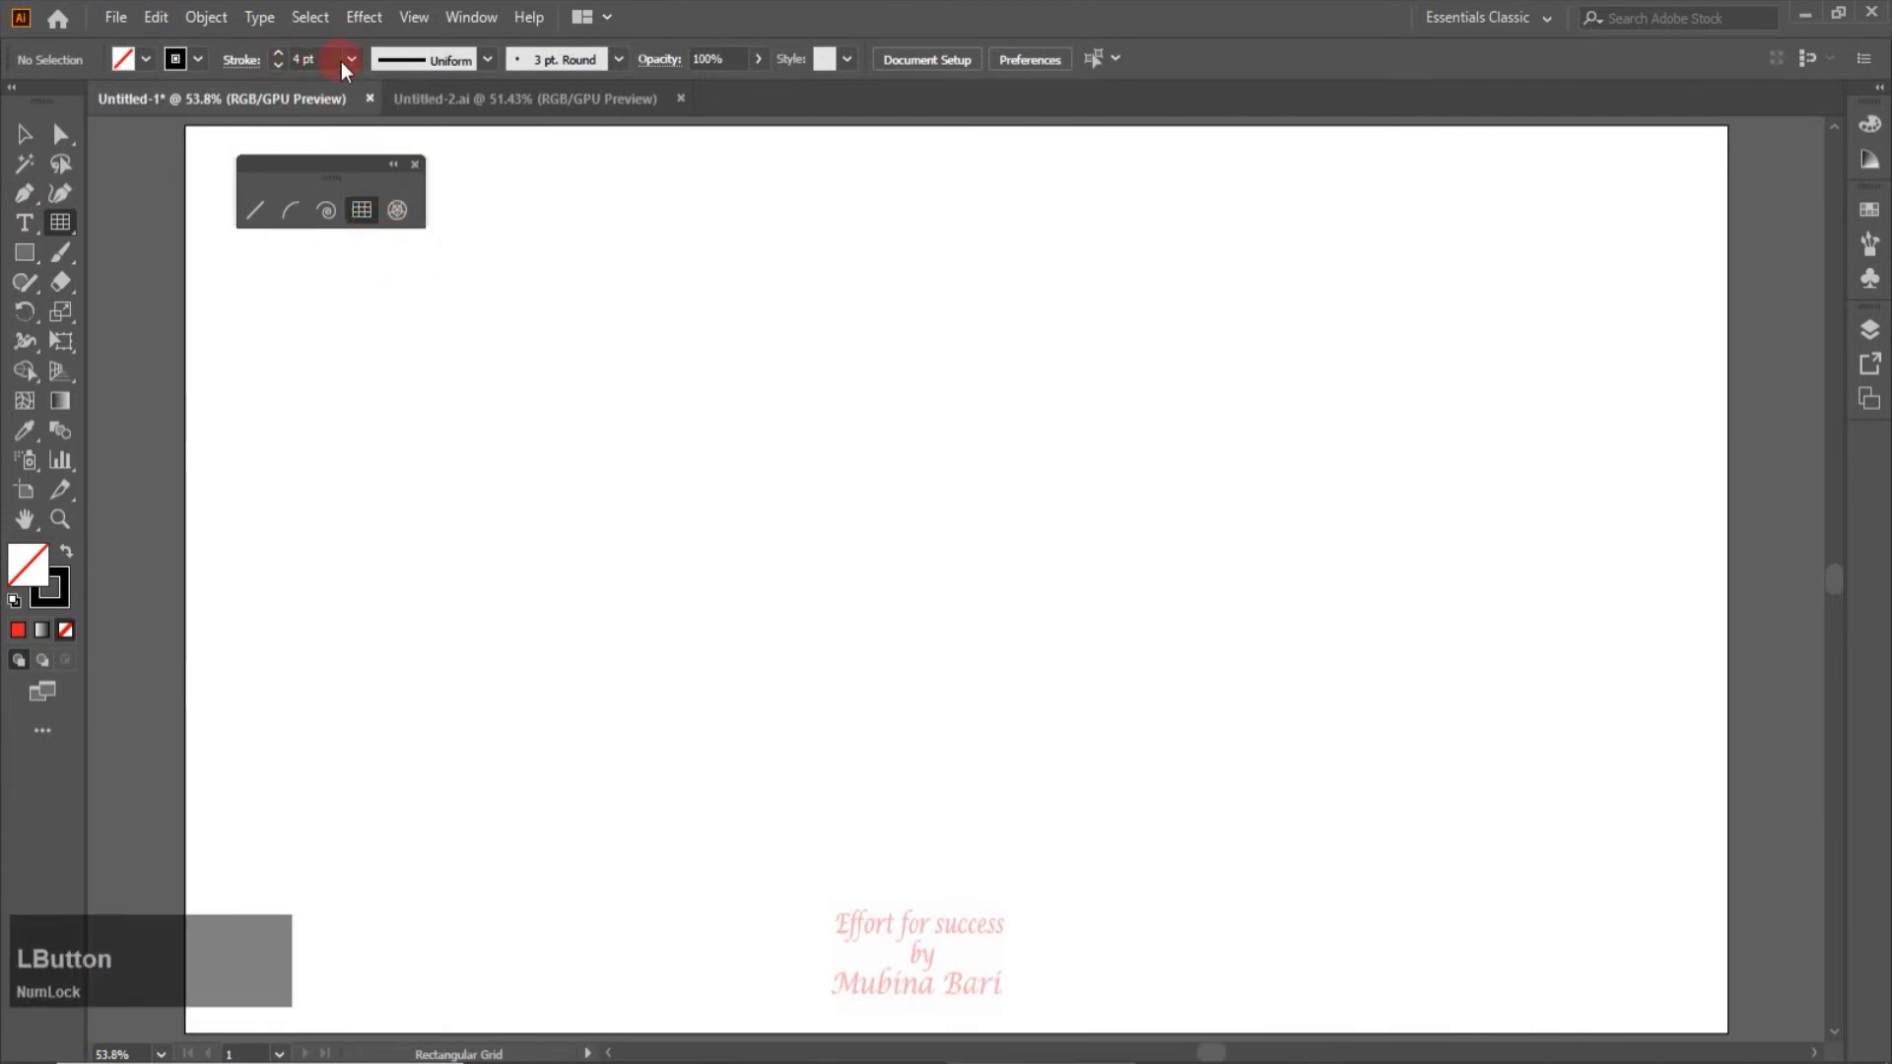
Step: Set the fill colour to RGB Red for the new grid
left_click(145, 60)
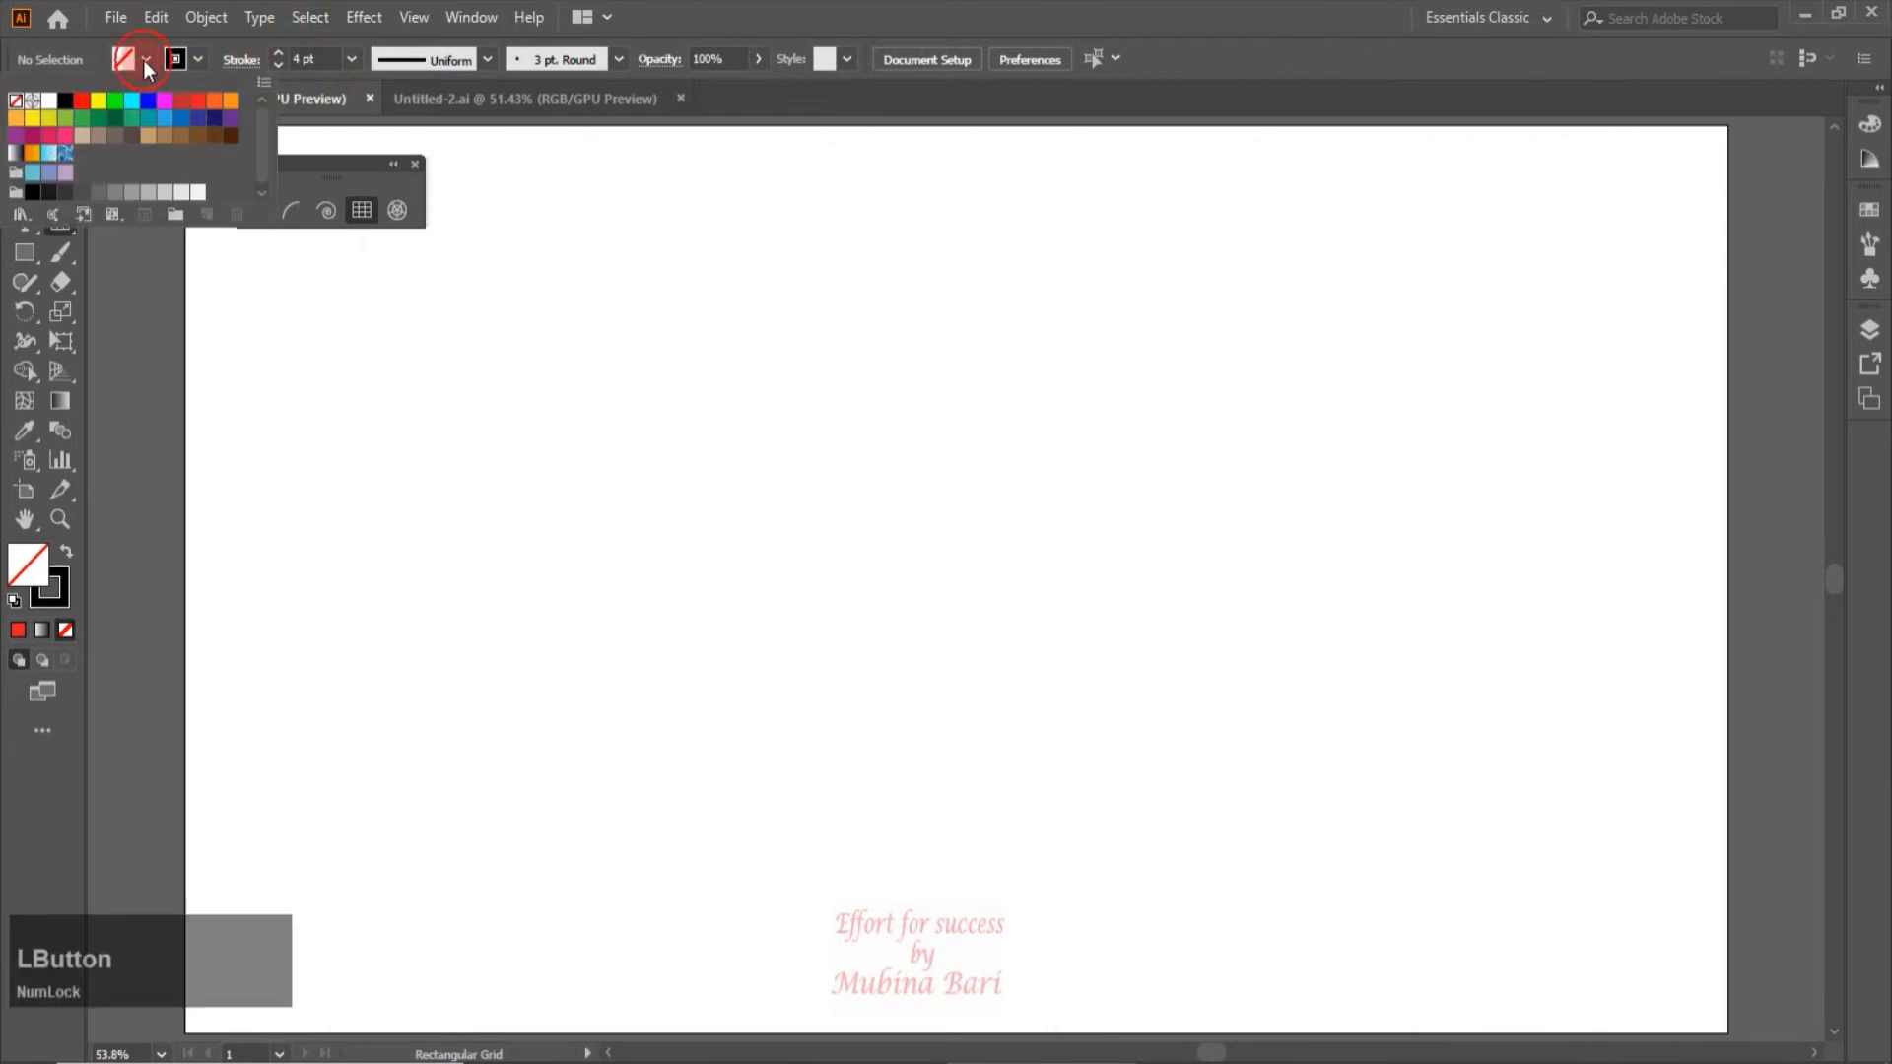
left_click(84, 109)
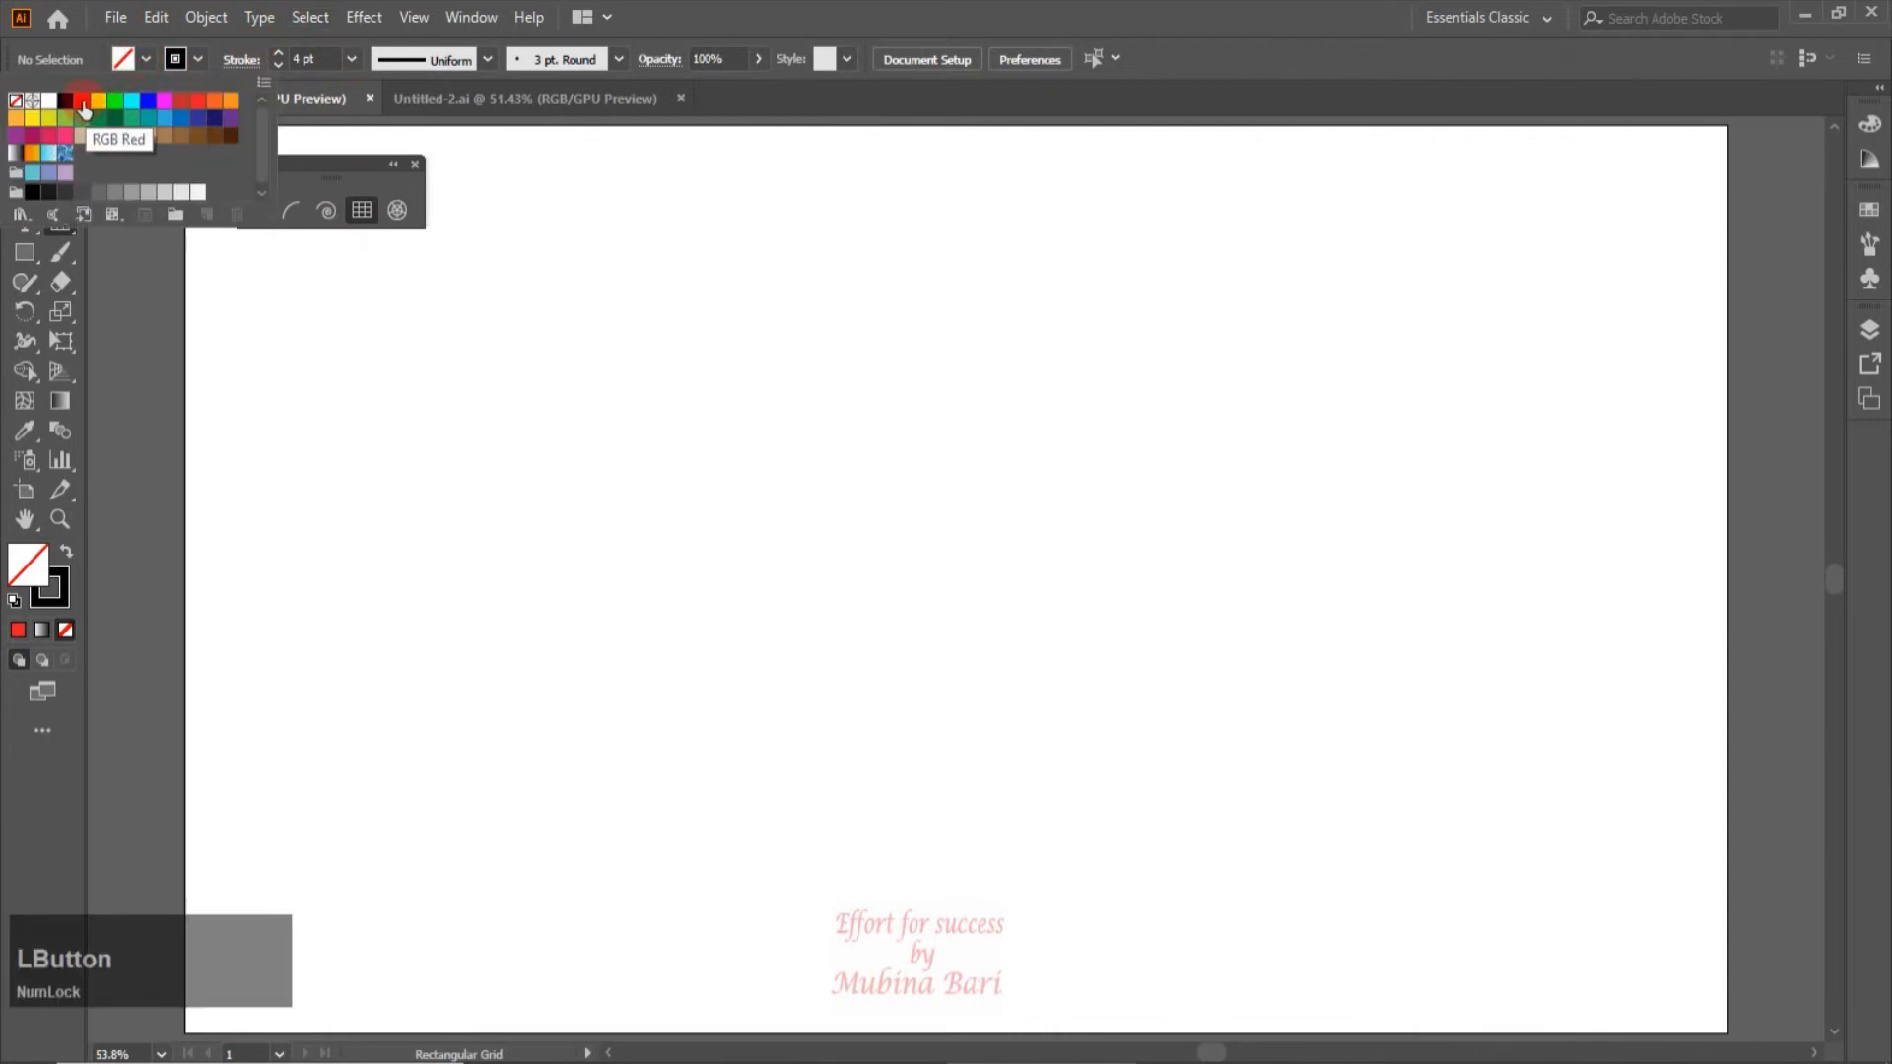
left_click(83, 108)
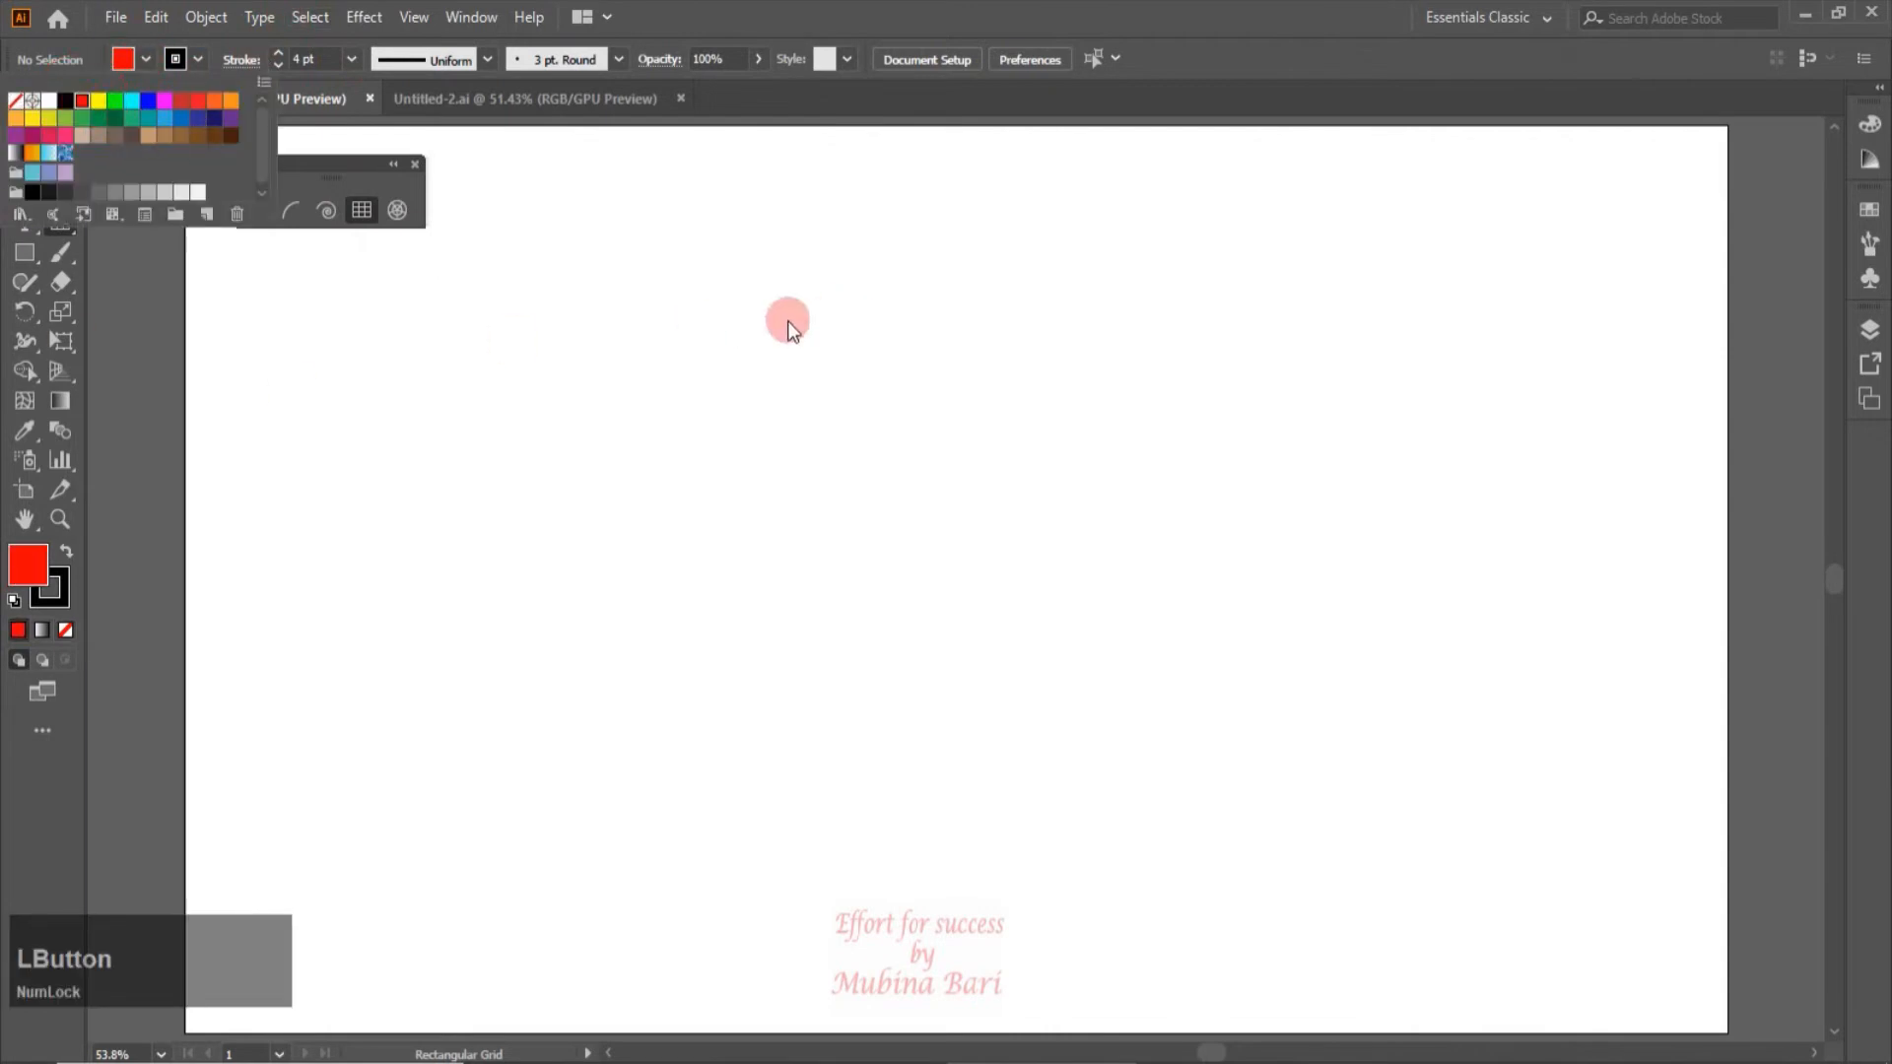
left_click(798, 347)
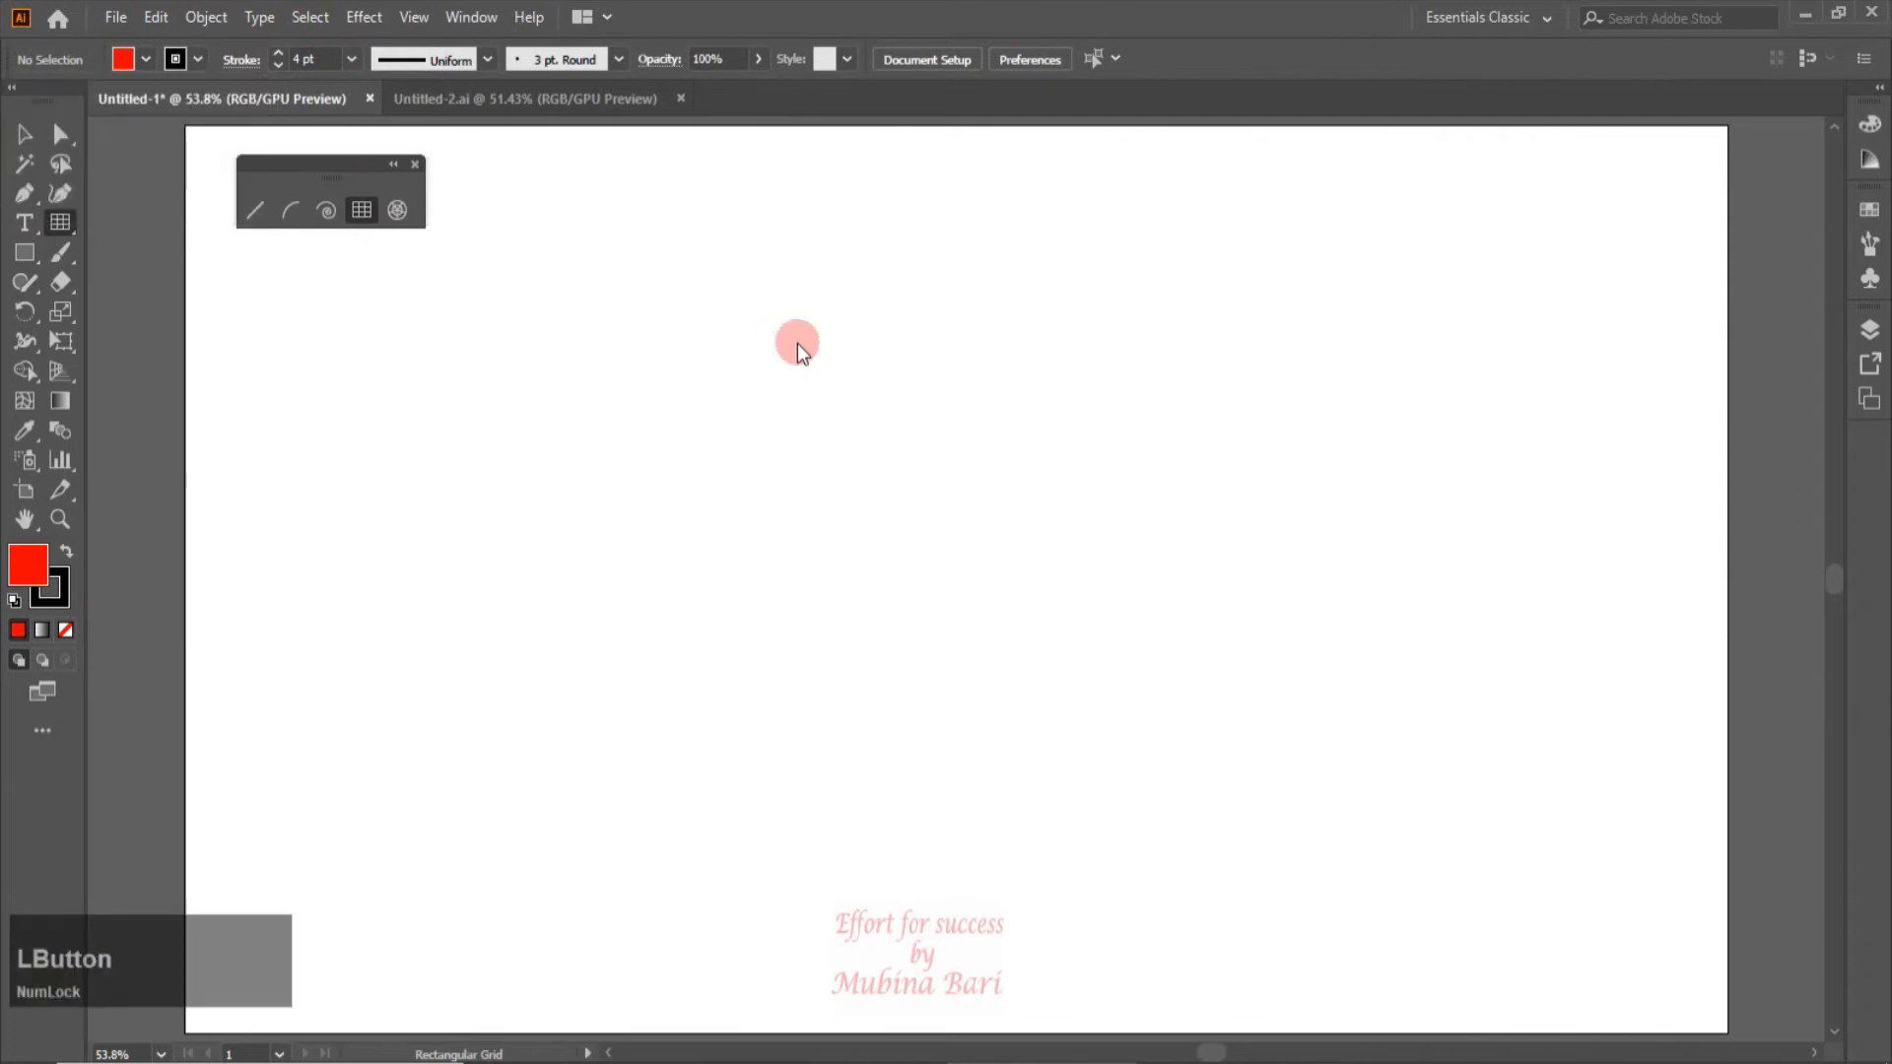
Step: Create a 450 px square grid with 5 horizontal and 6 vertical dividers, with Use Outside Rectangle As Frame and Fill Grid enabled
left_click(796, 343)
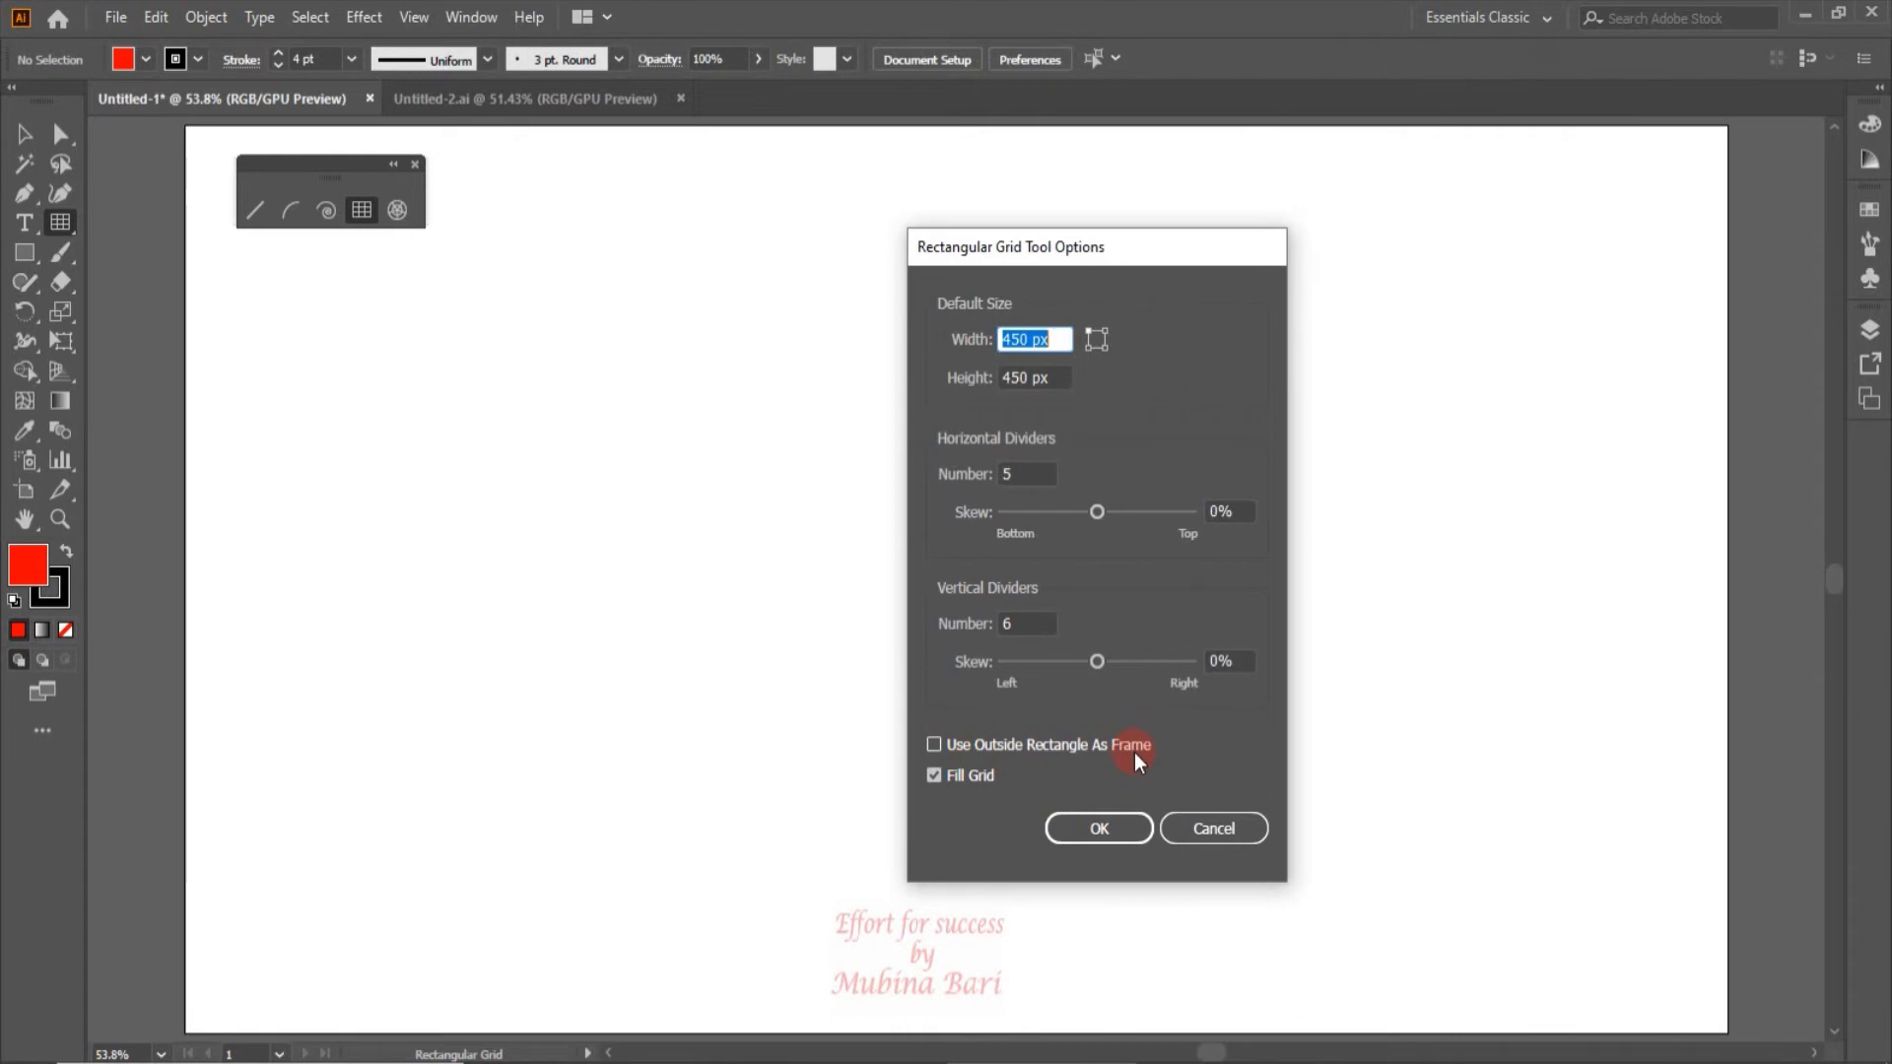
left_click(933, 746)
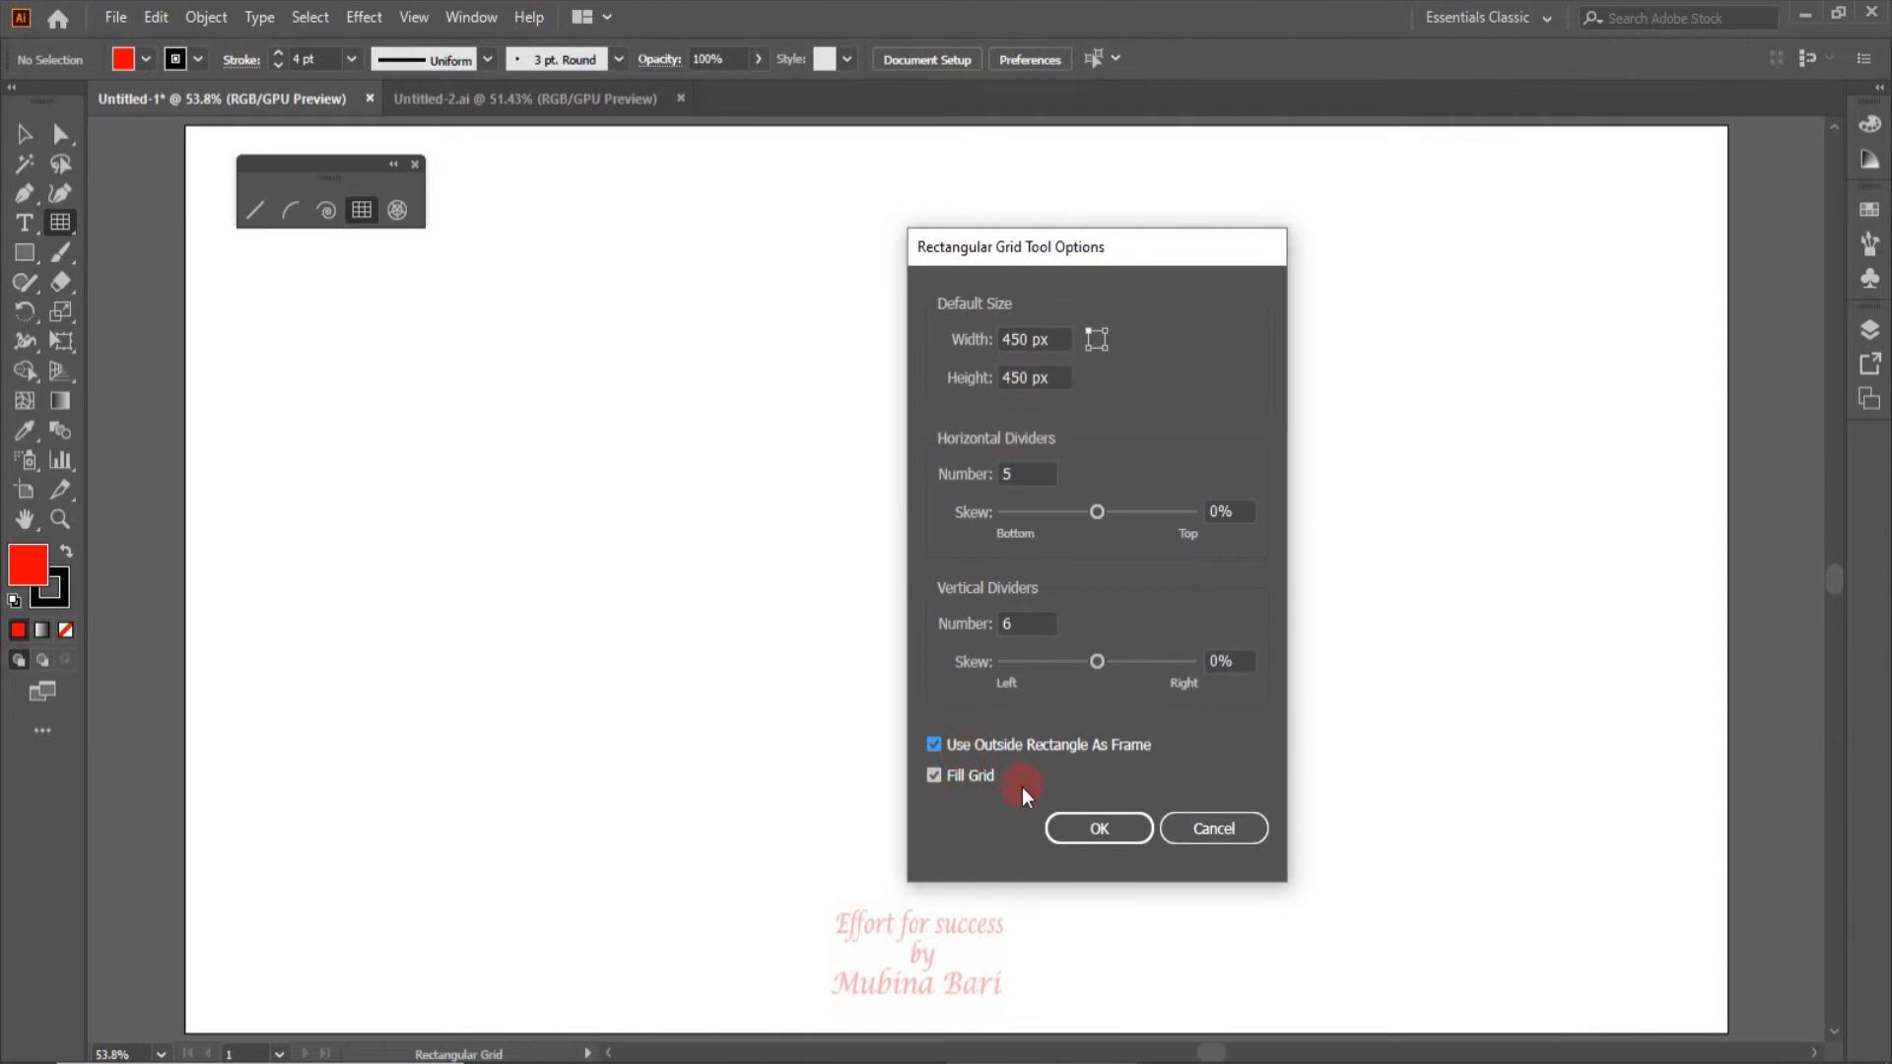
left_click(933, 774)
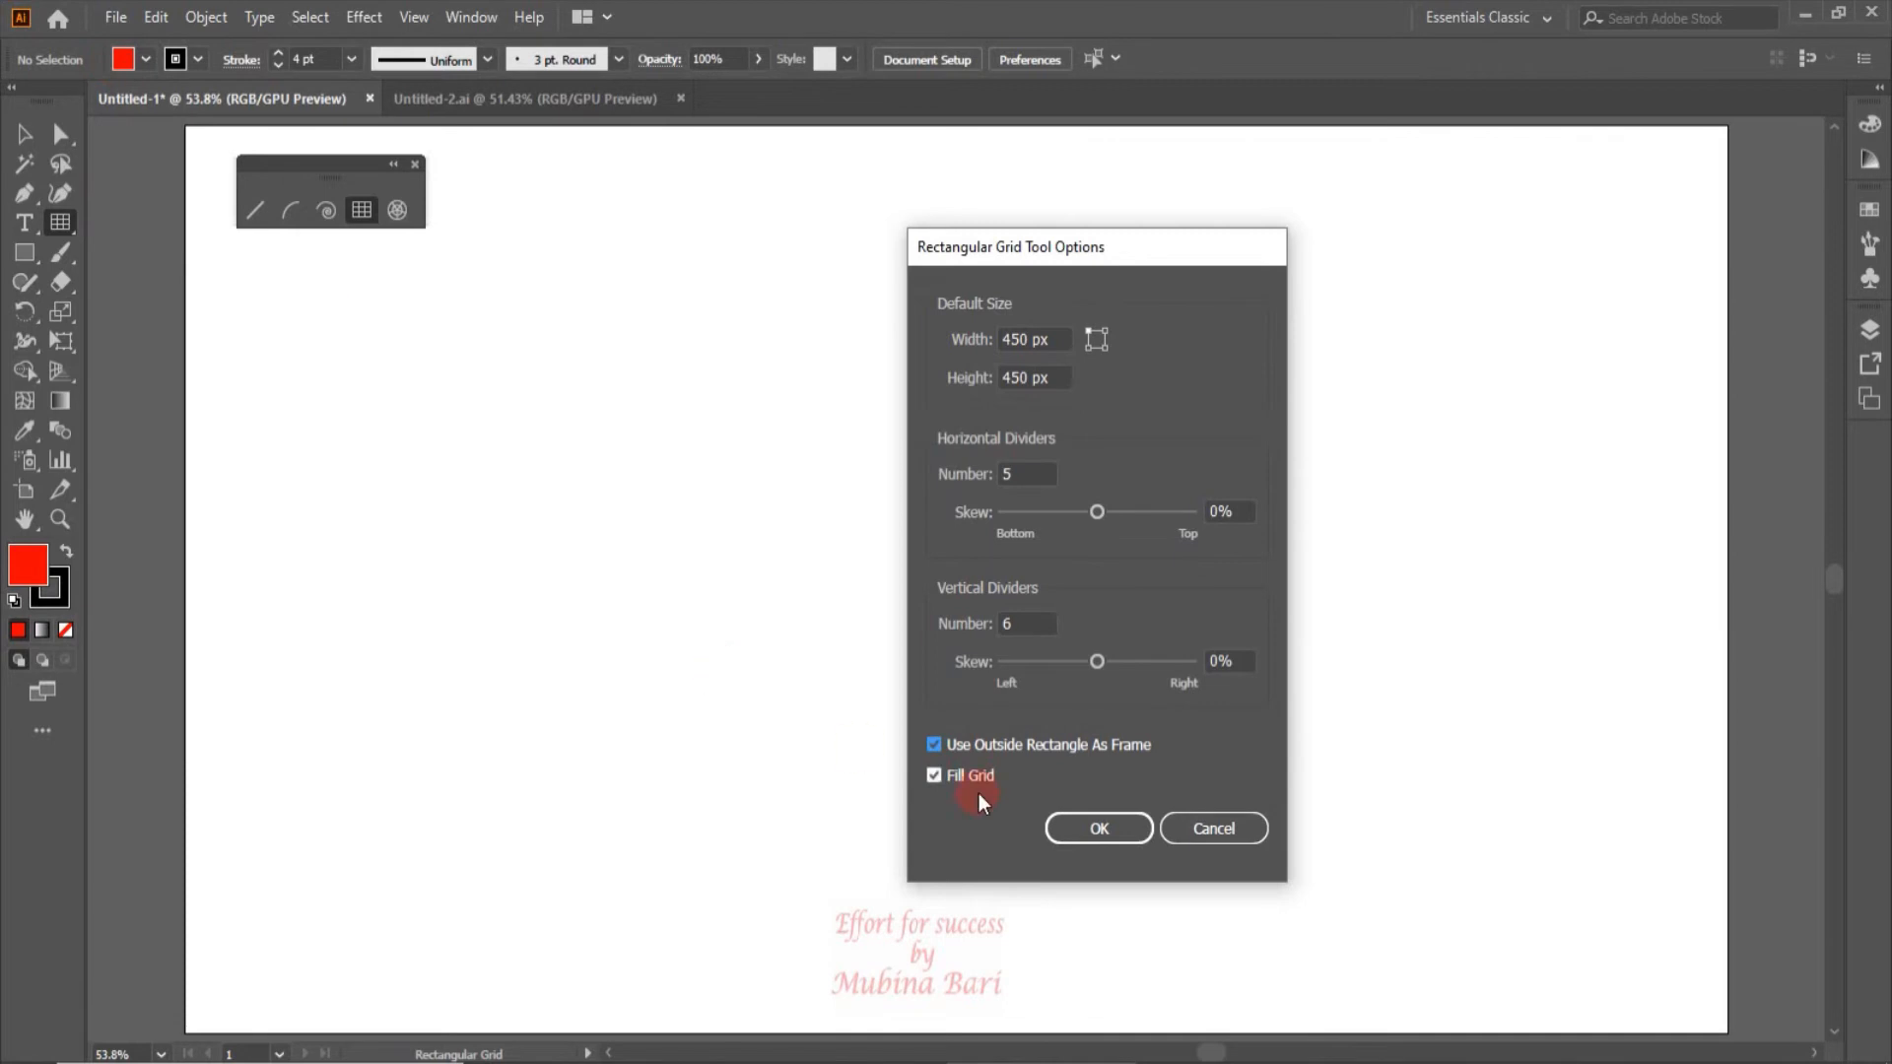
left_click(1117, 829)
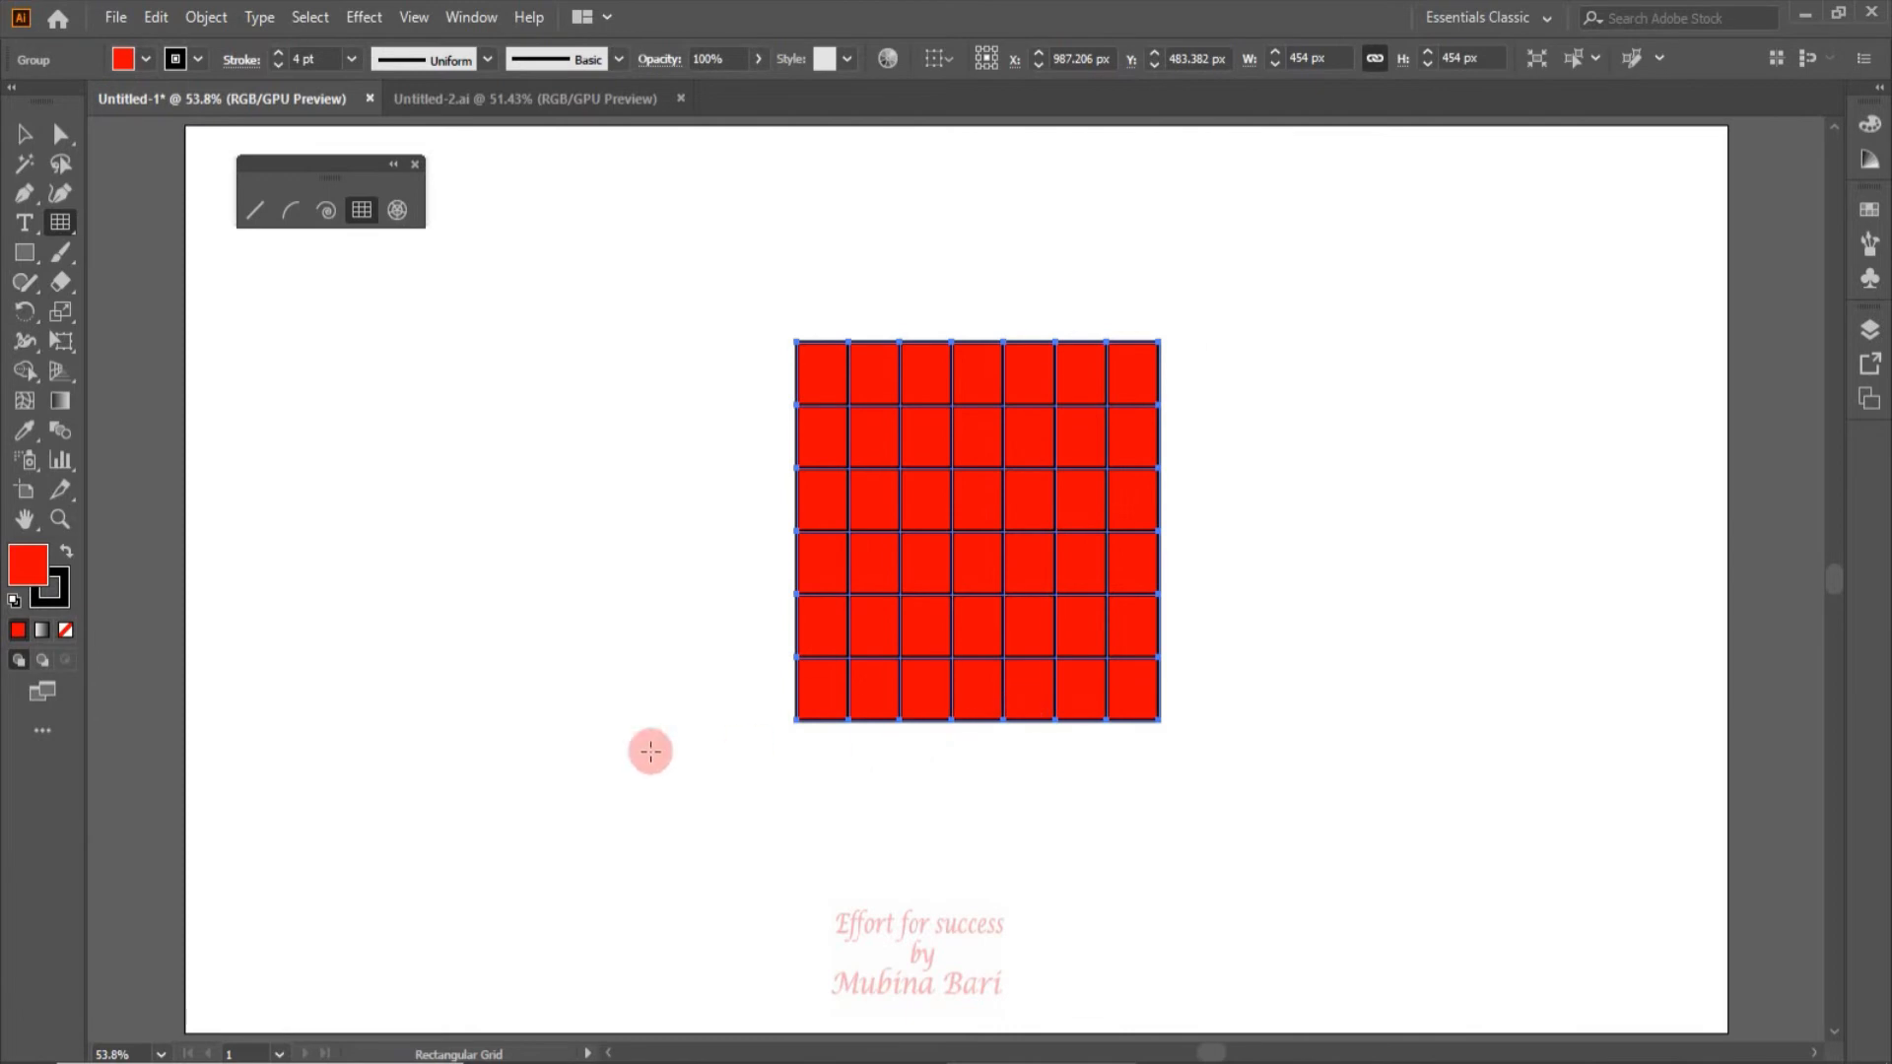
Step: Create another 450 px square grid to the left of the red one with Fill Grid disabled
left_click(370, 374)
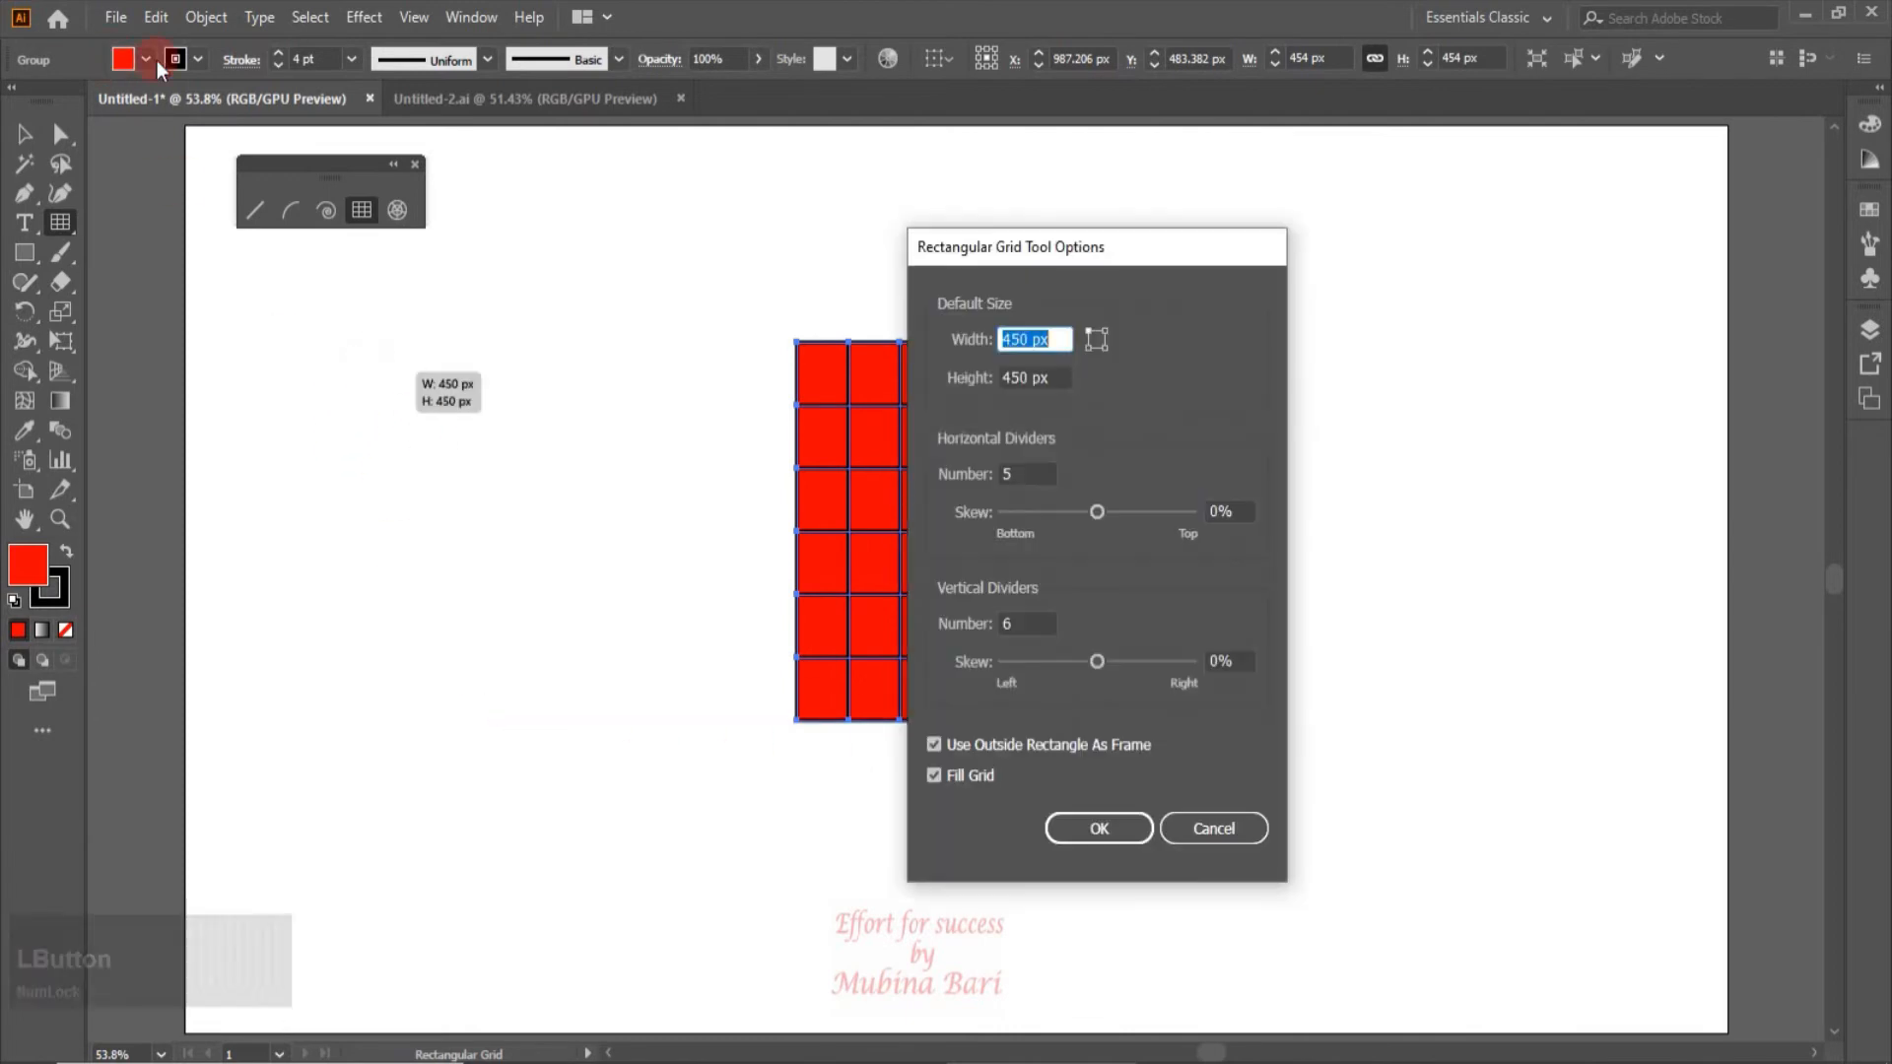
left_click(933, 775)
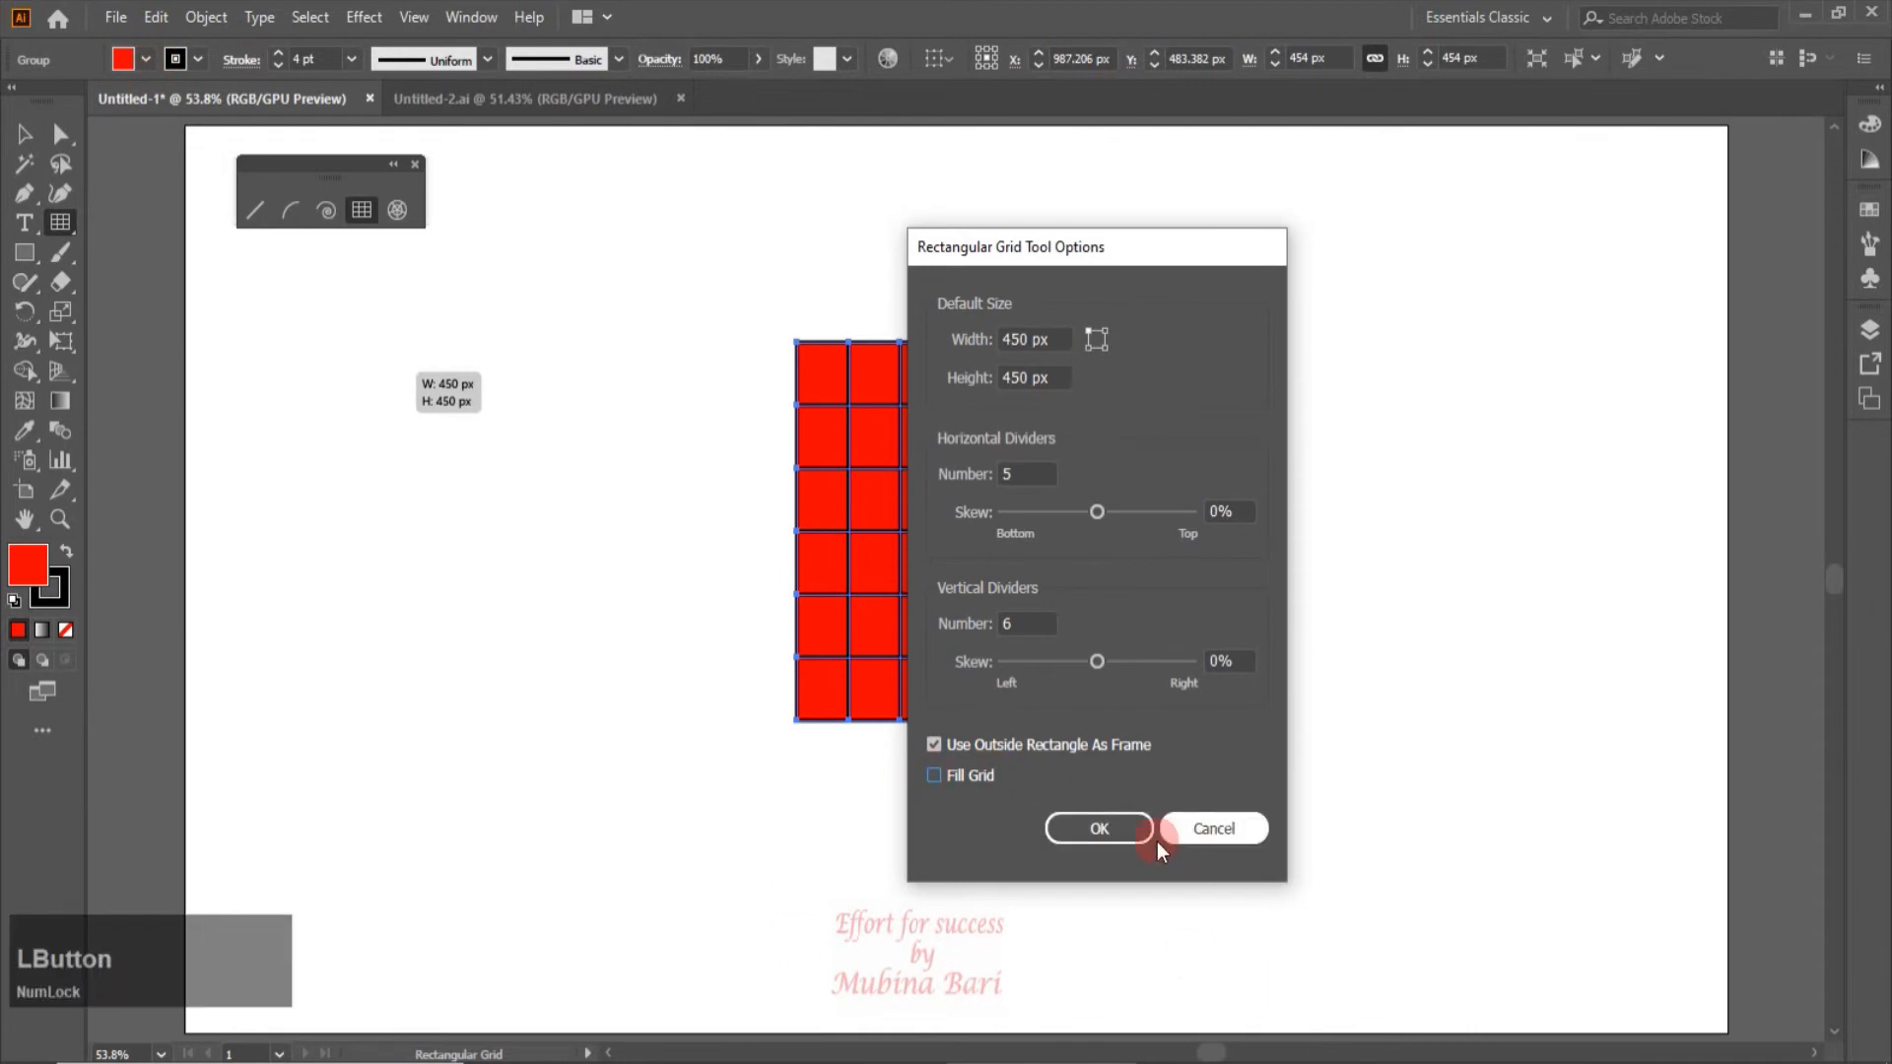
left_click(1110, 832)
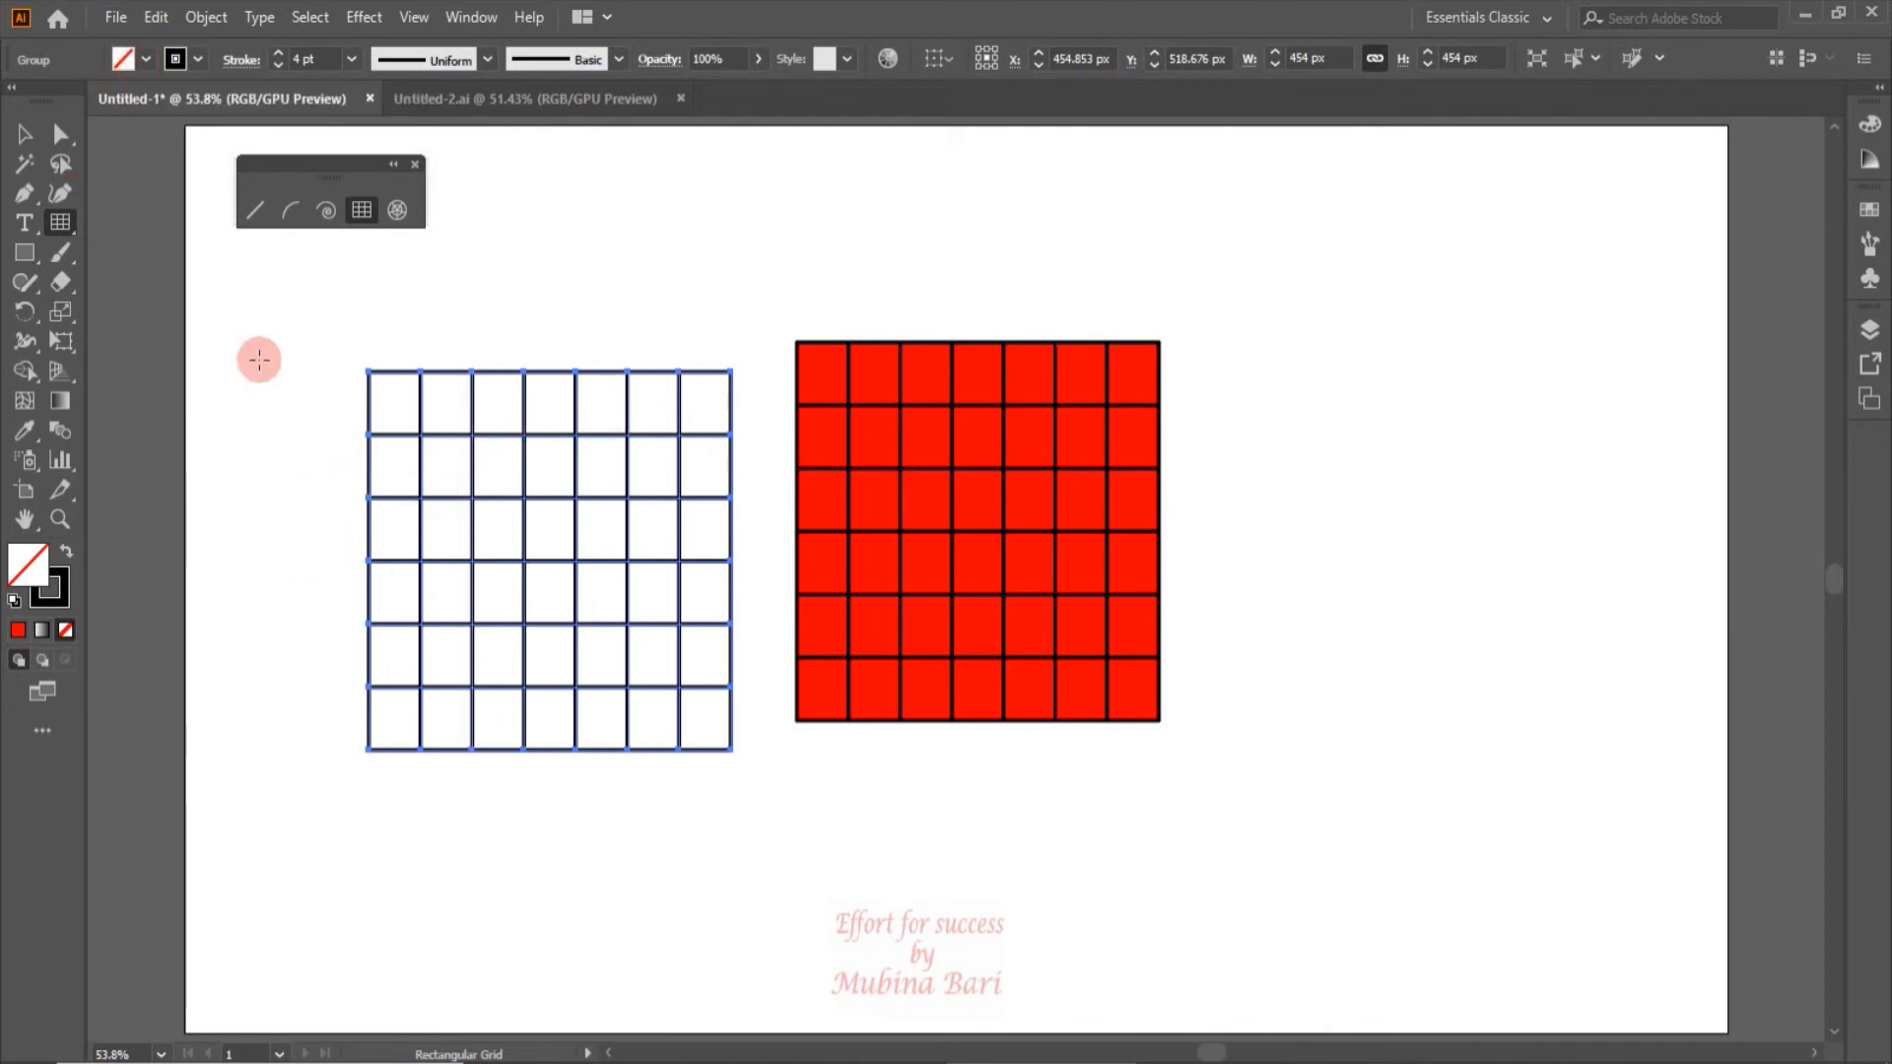
Step: Delete both the red-filled grid and the unfilled grid from the artboard
key("ctrl")
key("ctrl+a")
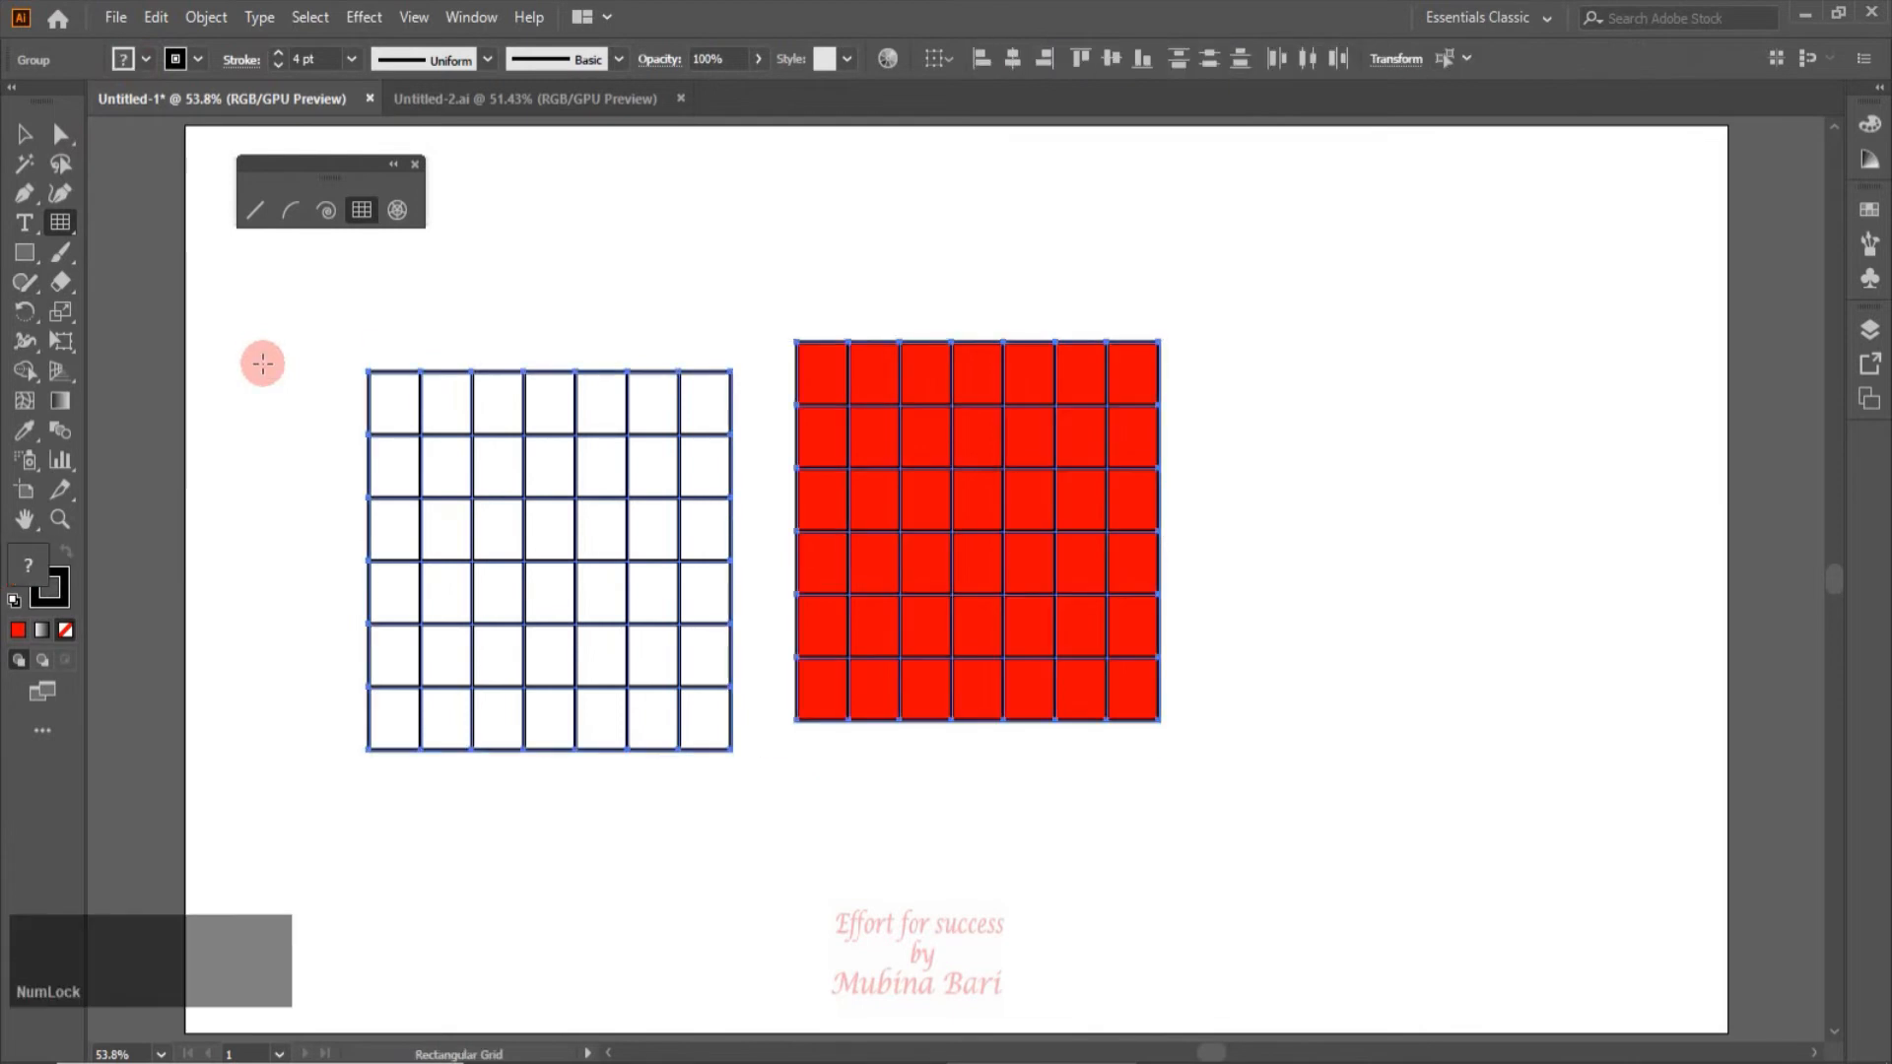
key("Delete")
Step: Create a 450 px square grid with horizontal dividers skewed 335% and vertical dividers skewed 253%
left_click(536, 428)
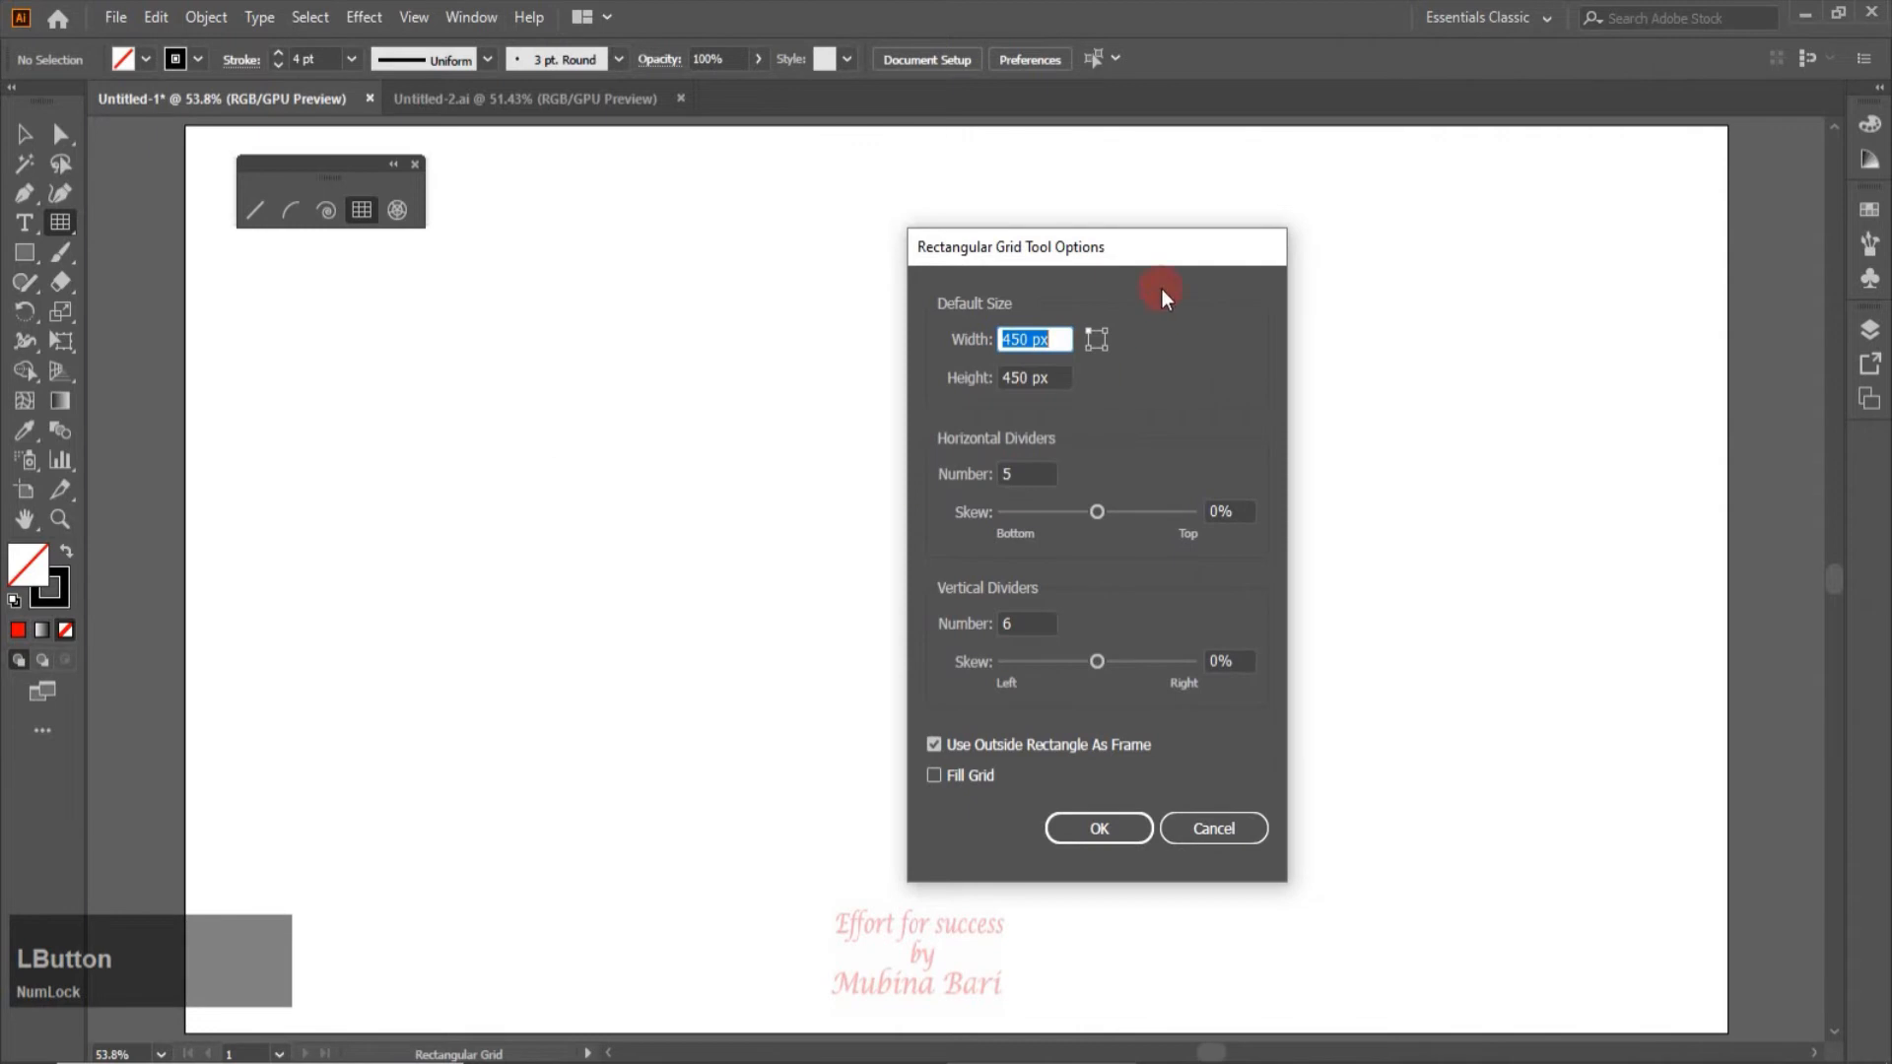
left_click_drag(1164, 255, 892, 272)
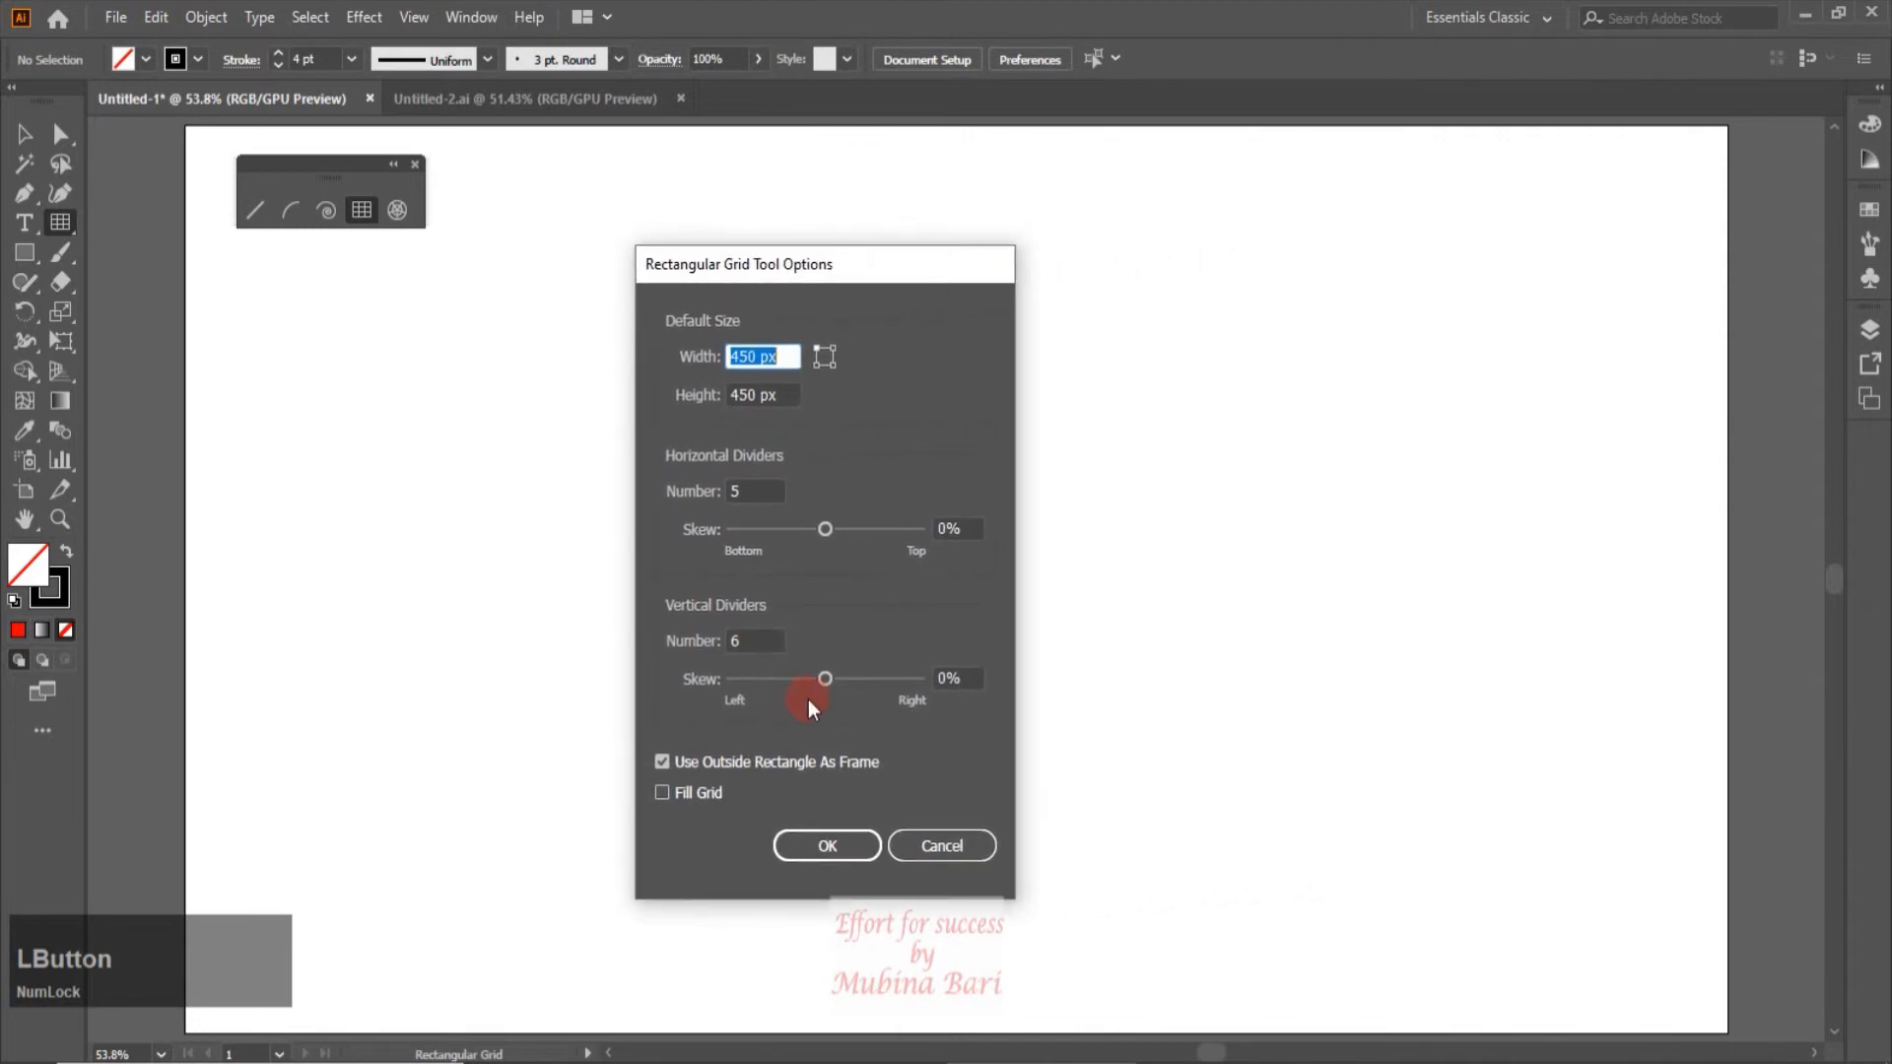
left_click(888, 529)
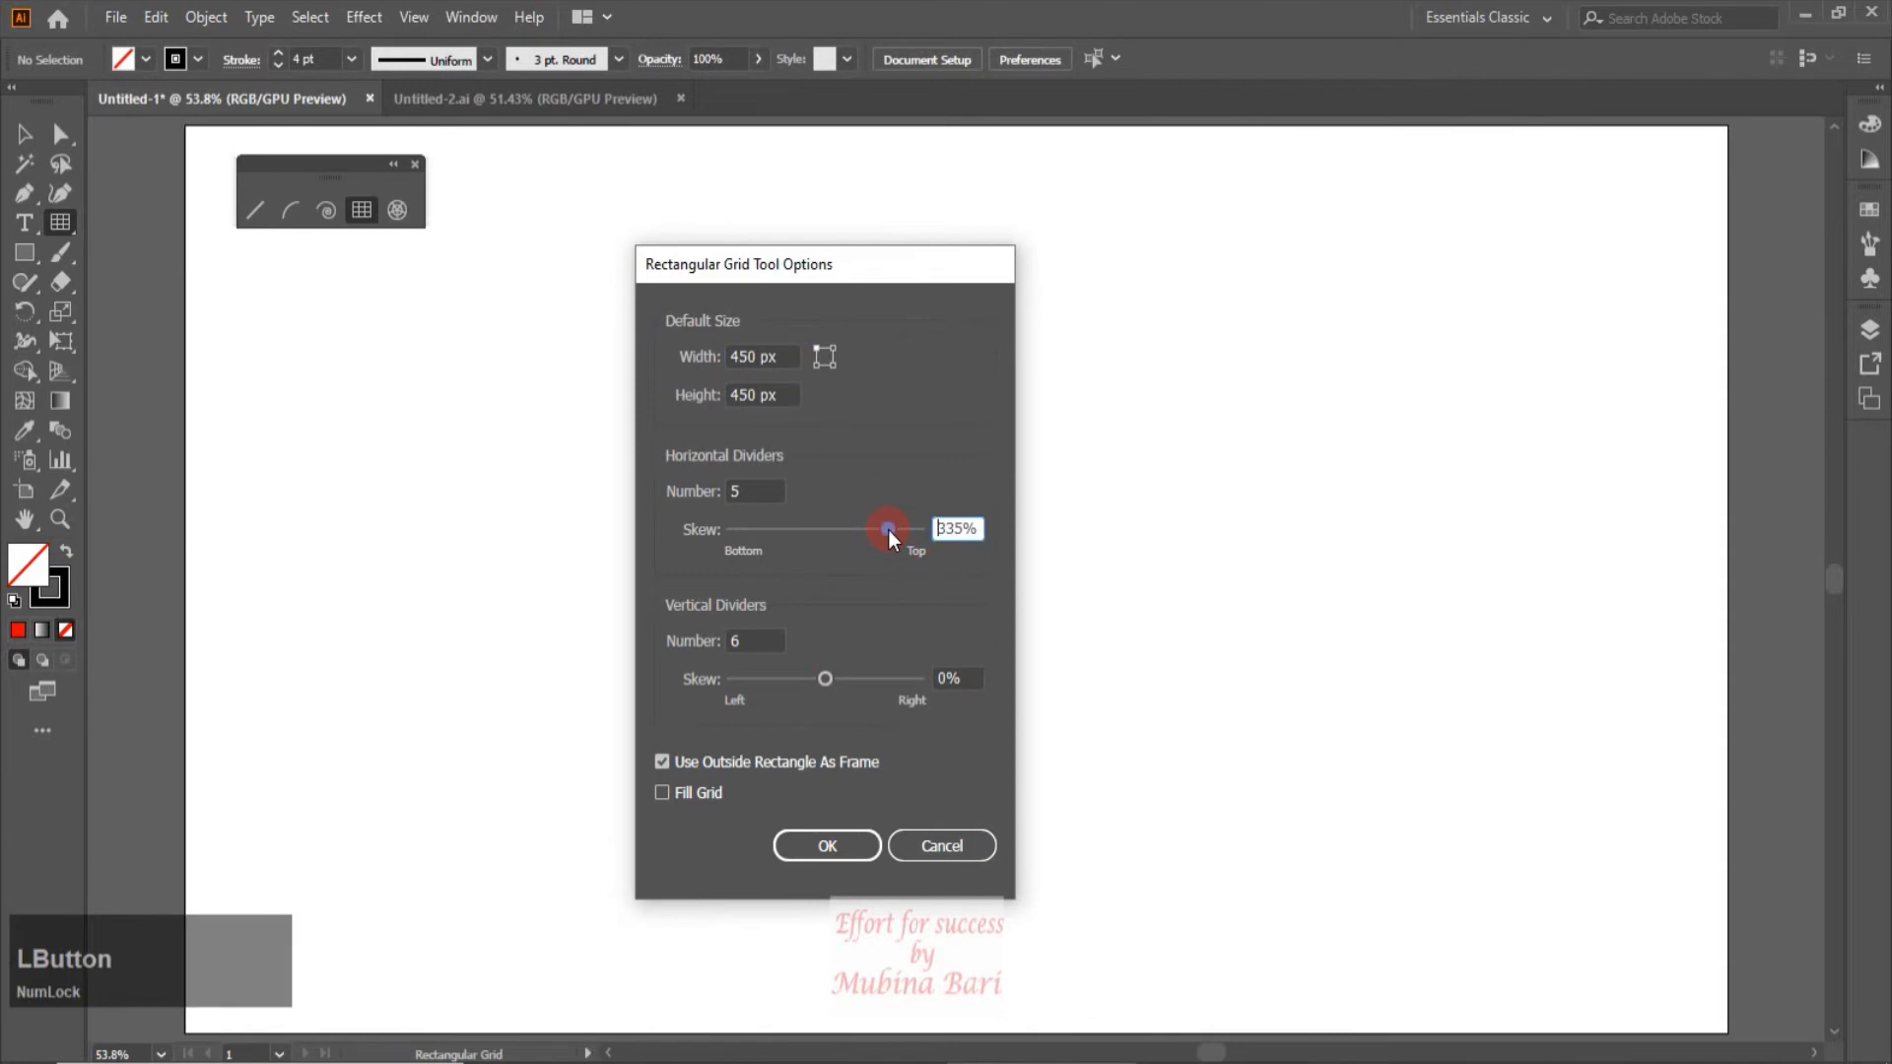
left_click(873, 679)
left_click(814, 847)
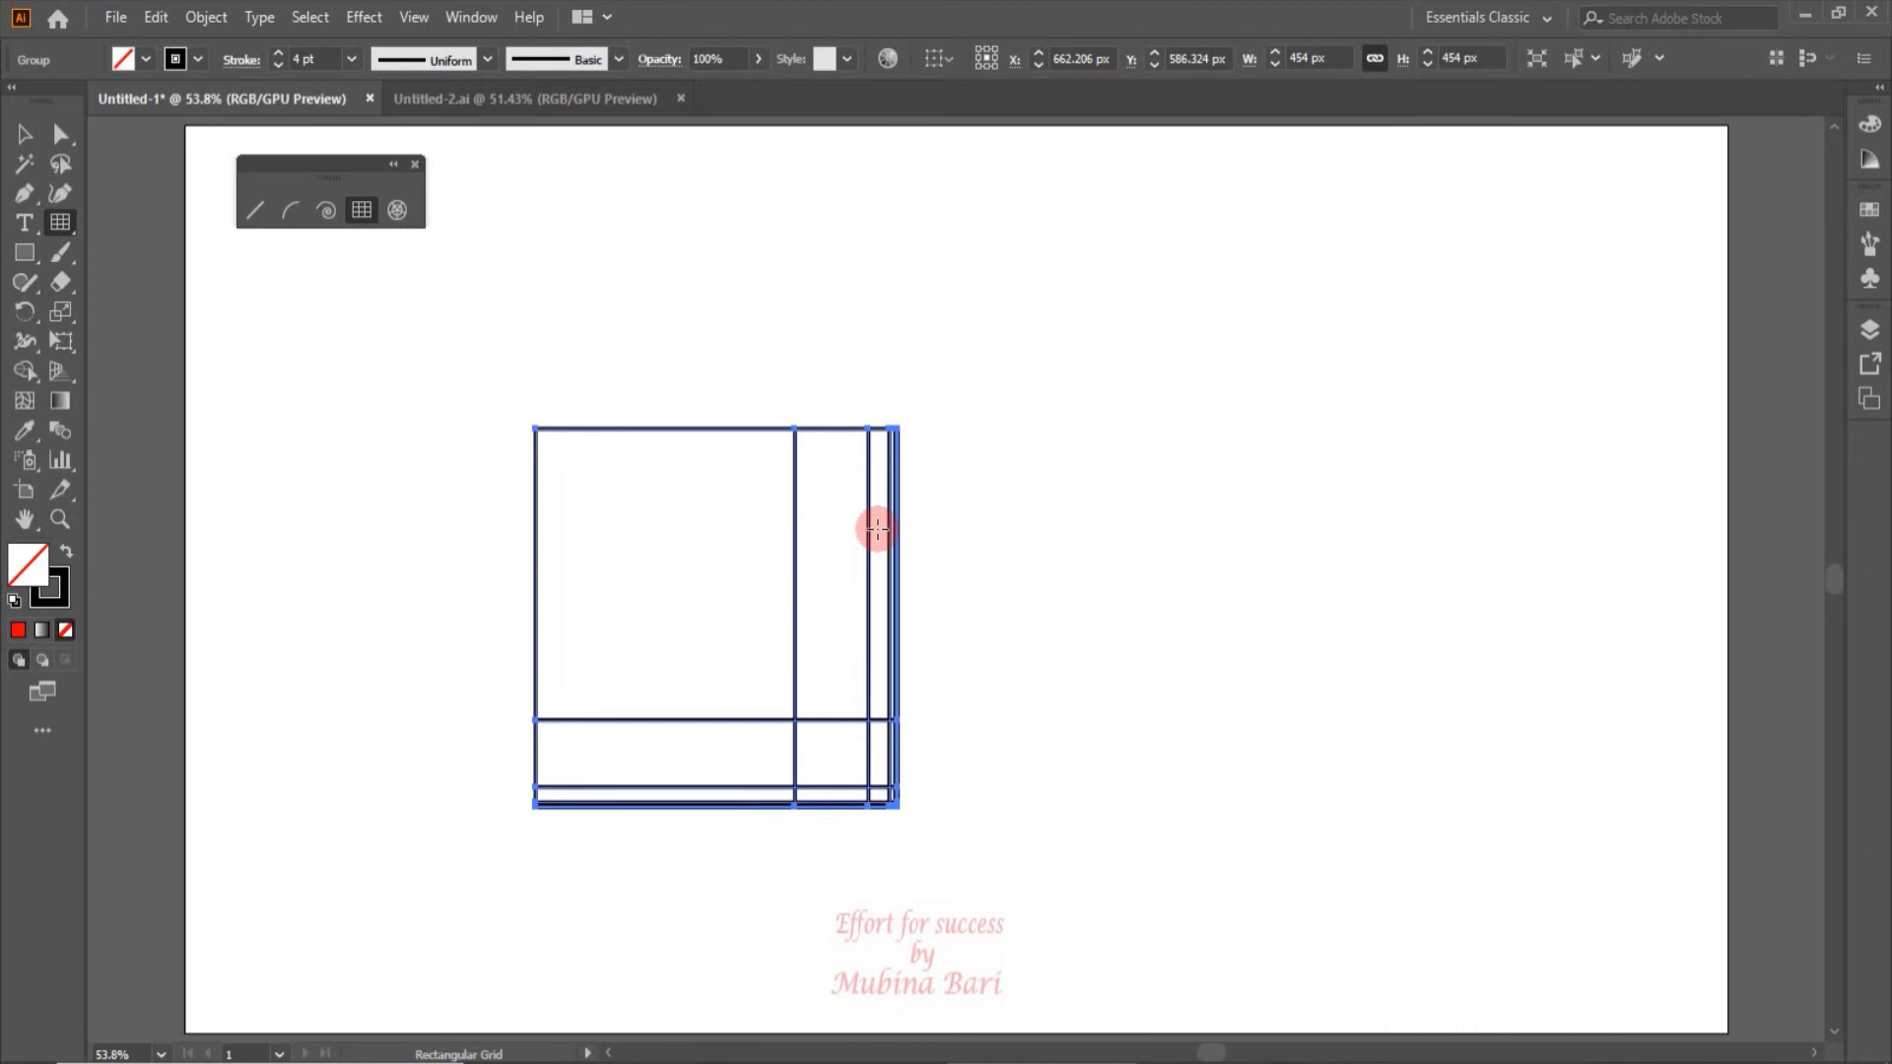
Step: Delete the skewed grid and draw a new rectangular grid freehand, about 496 px wide and 460 px high
key("Delete")
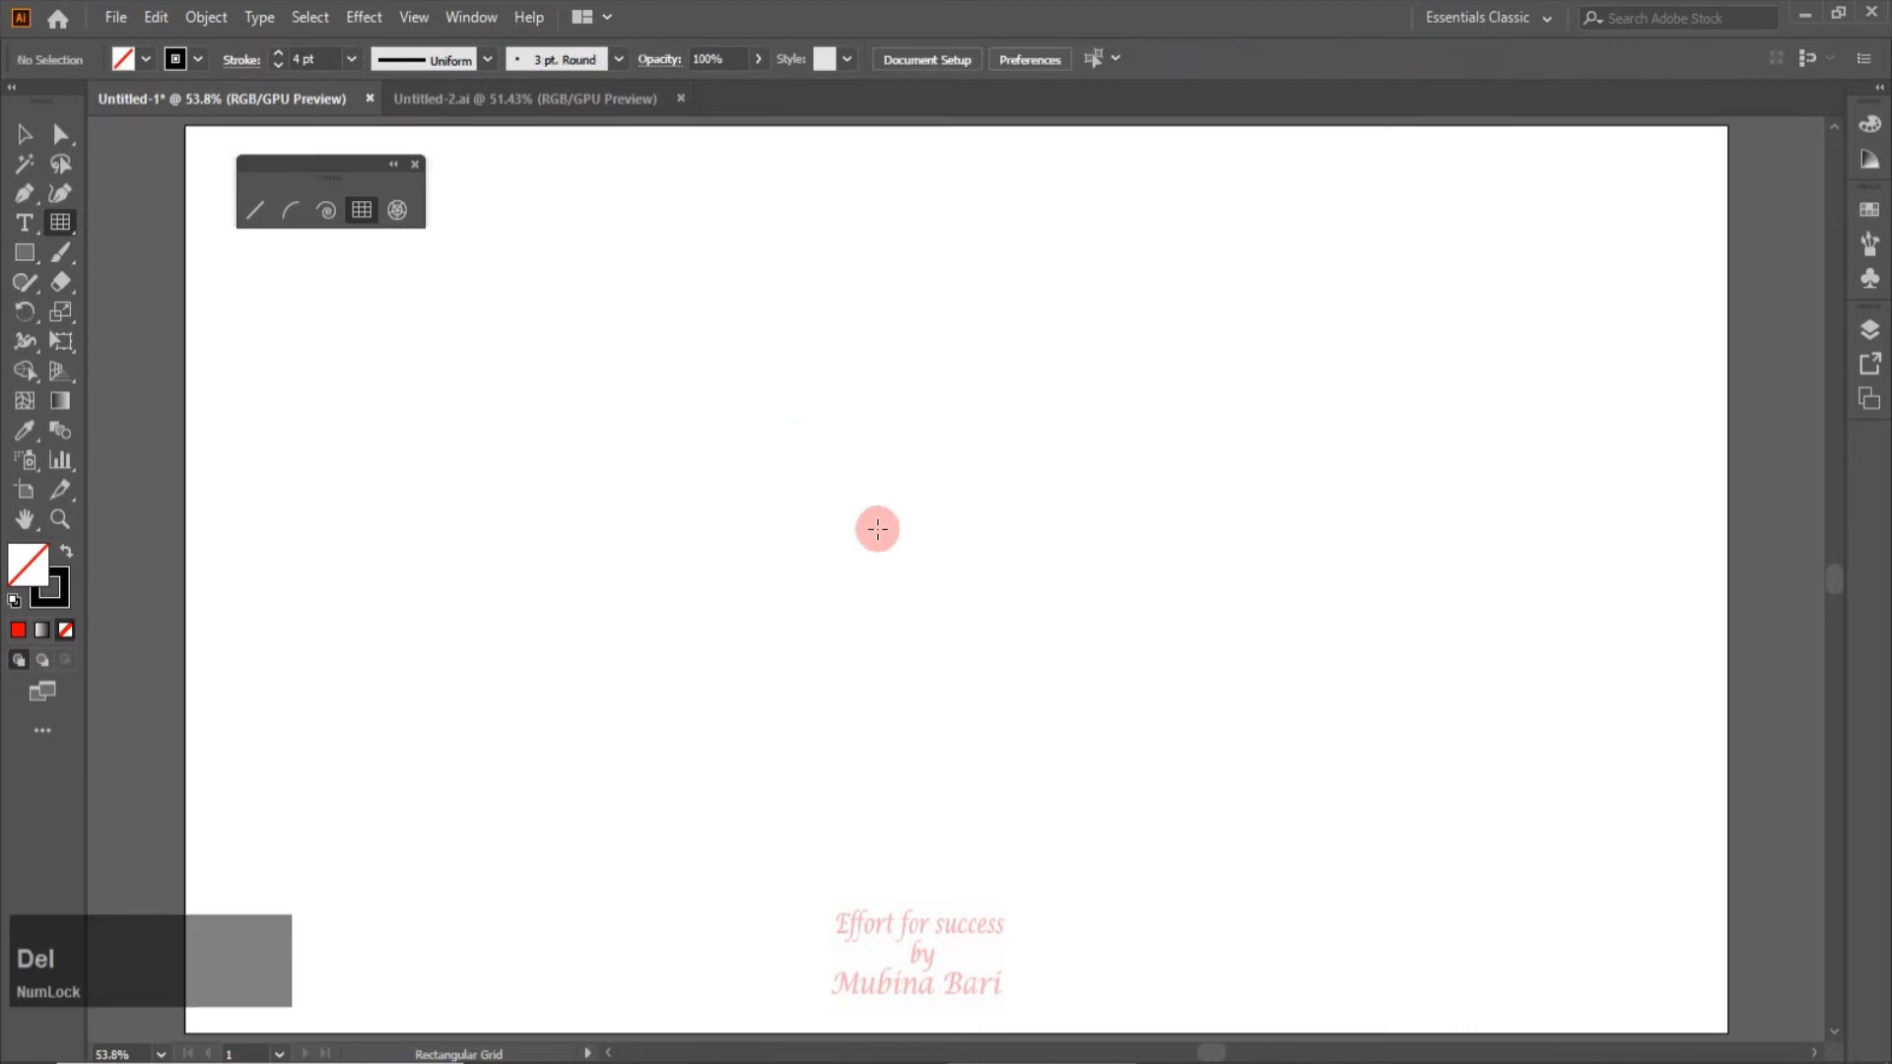
left_click(360, 211)
left_click_drag(299, 328, 697, 713)
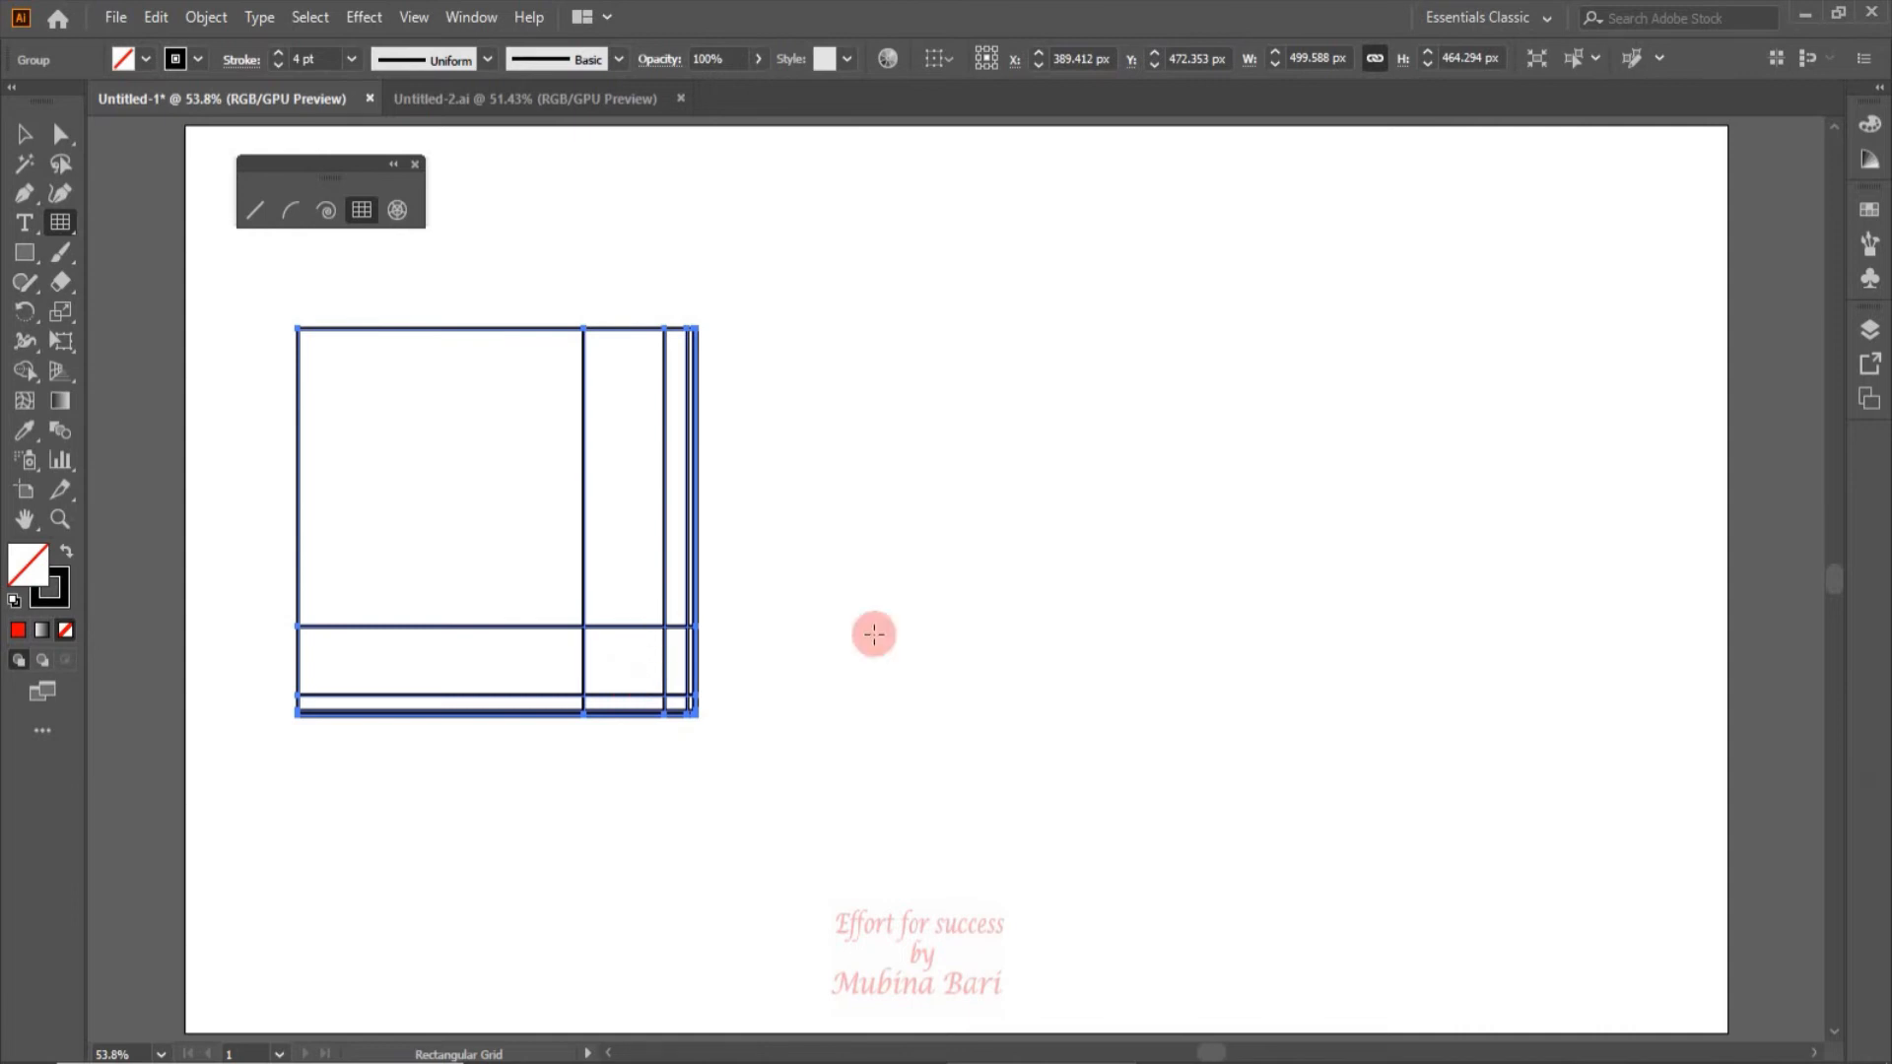
Step: Configure the Rectangular Grid Tool options with 0% skew for horizontal and vertical dividers and Fill Grid enabled
left_click(914, 371)
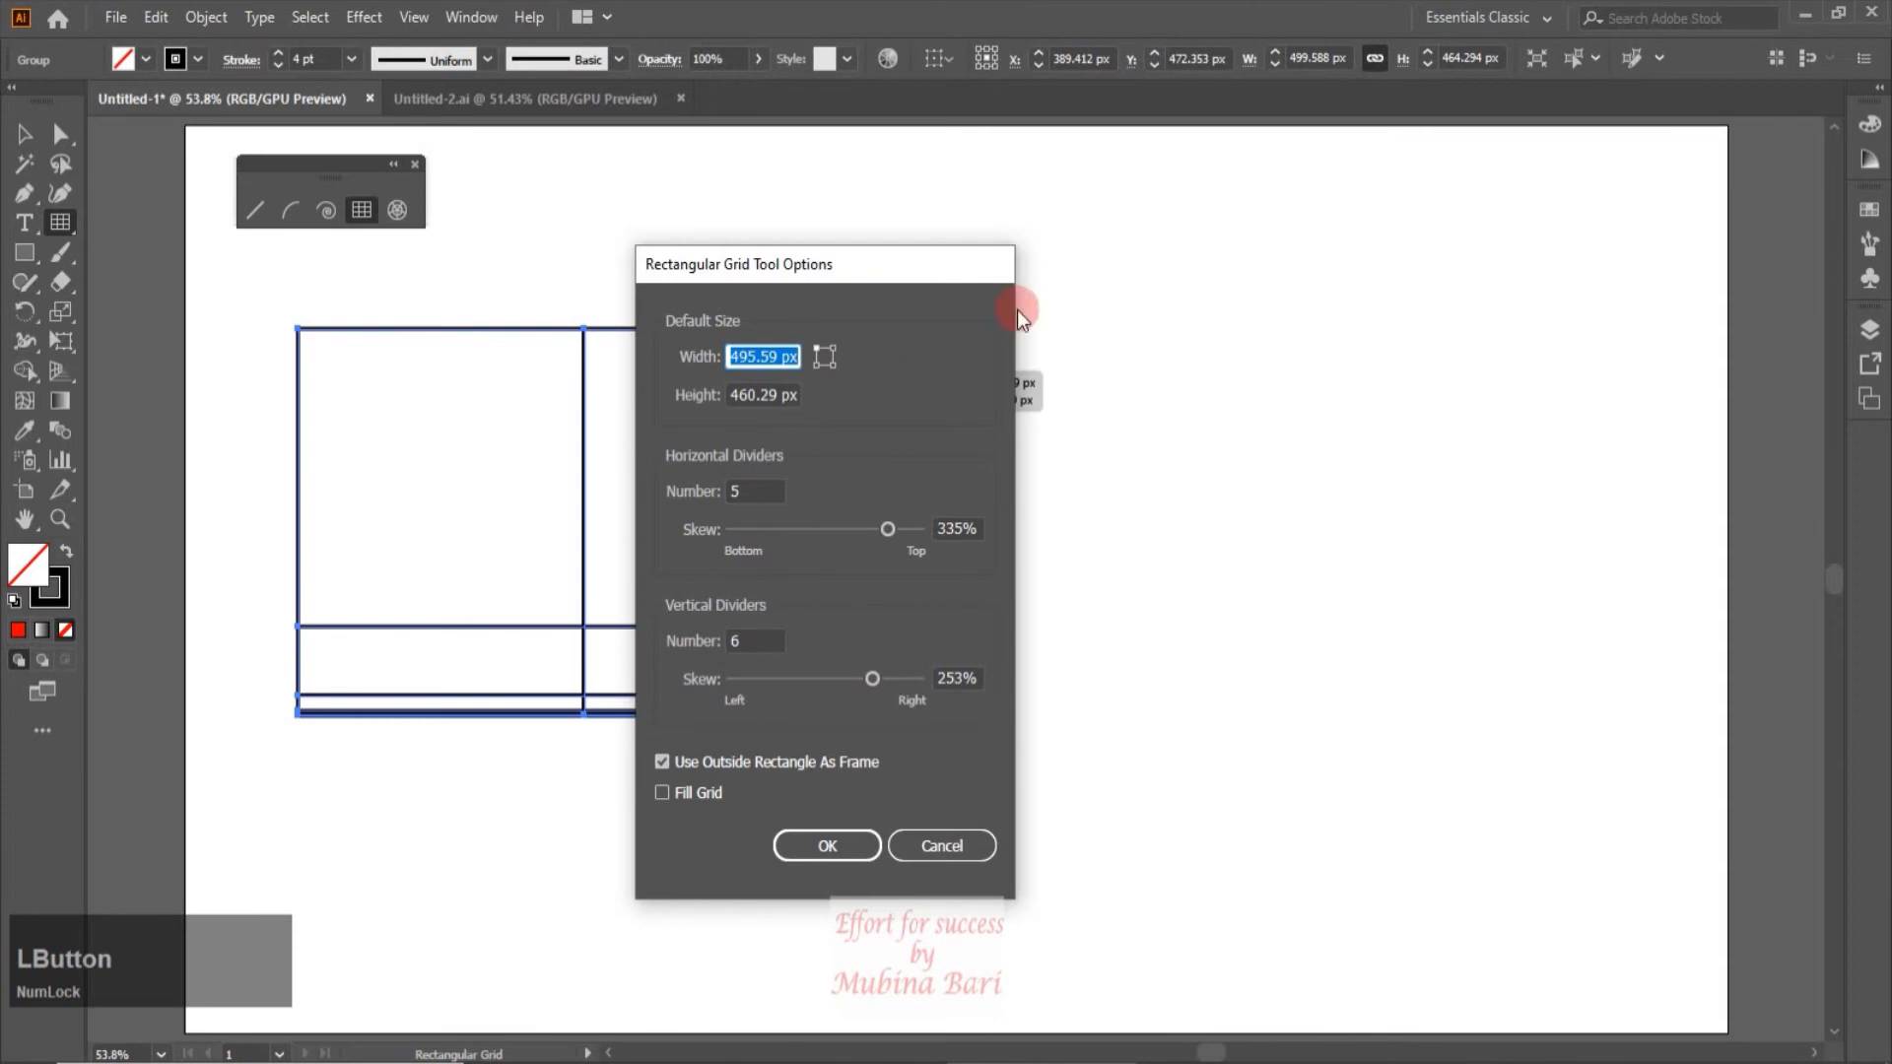
left_click_drag(869, 260, 983, 263)
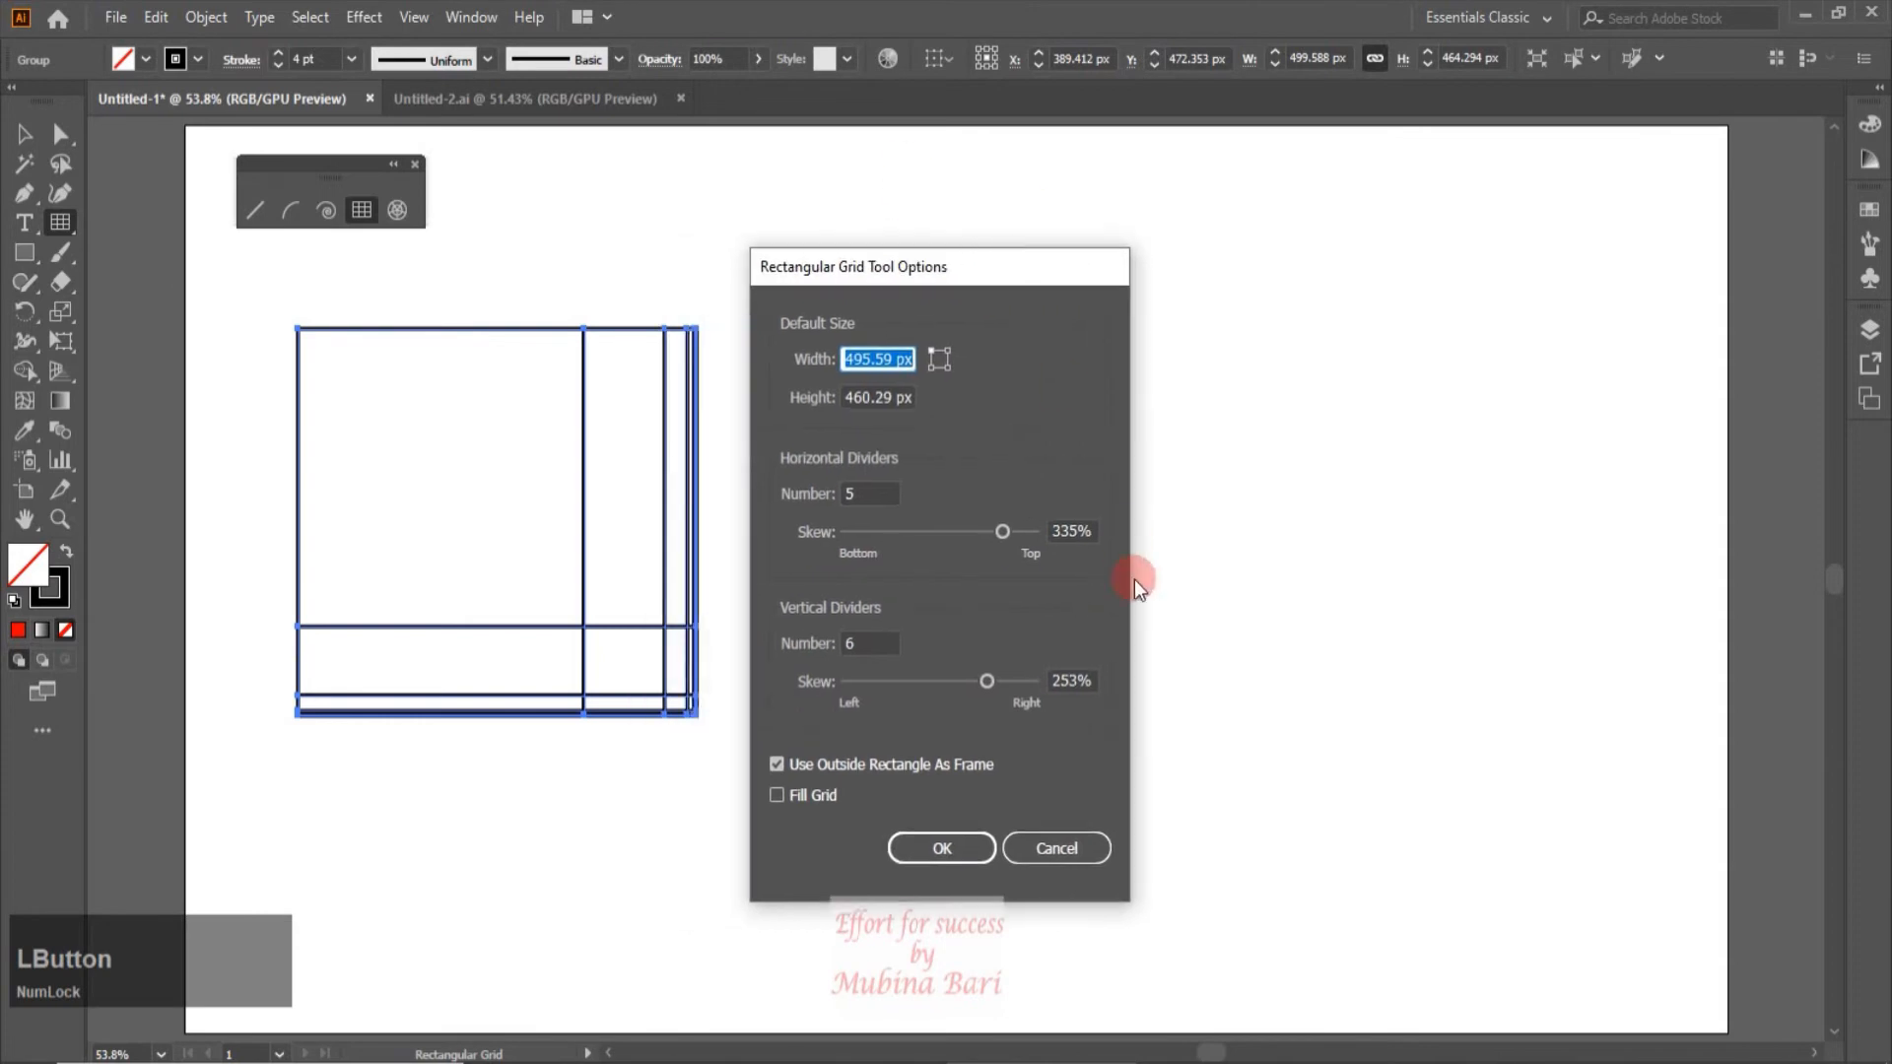
double_click(1071, 531)
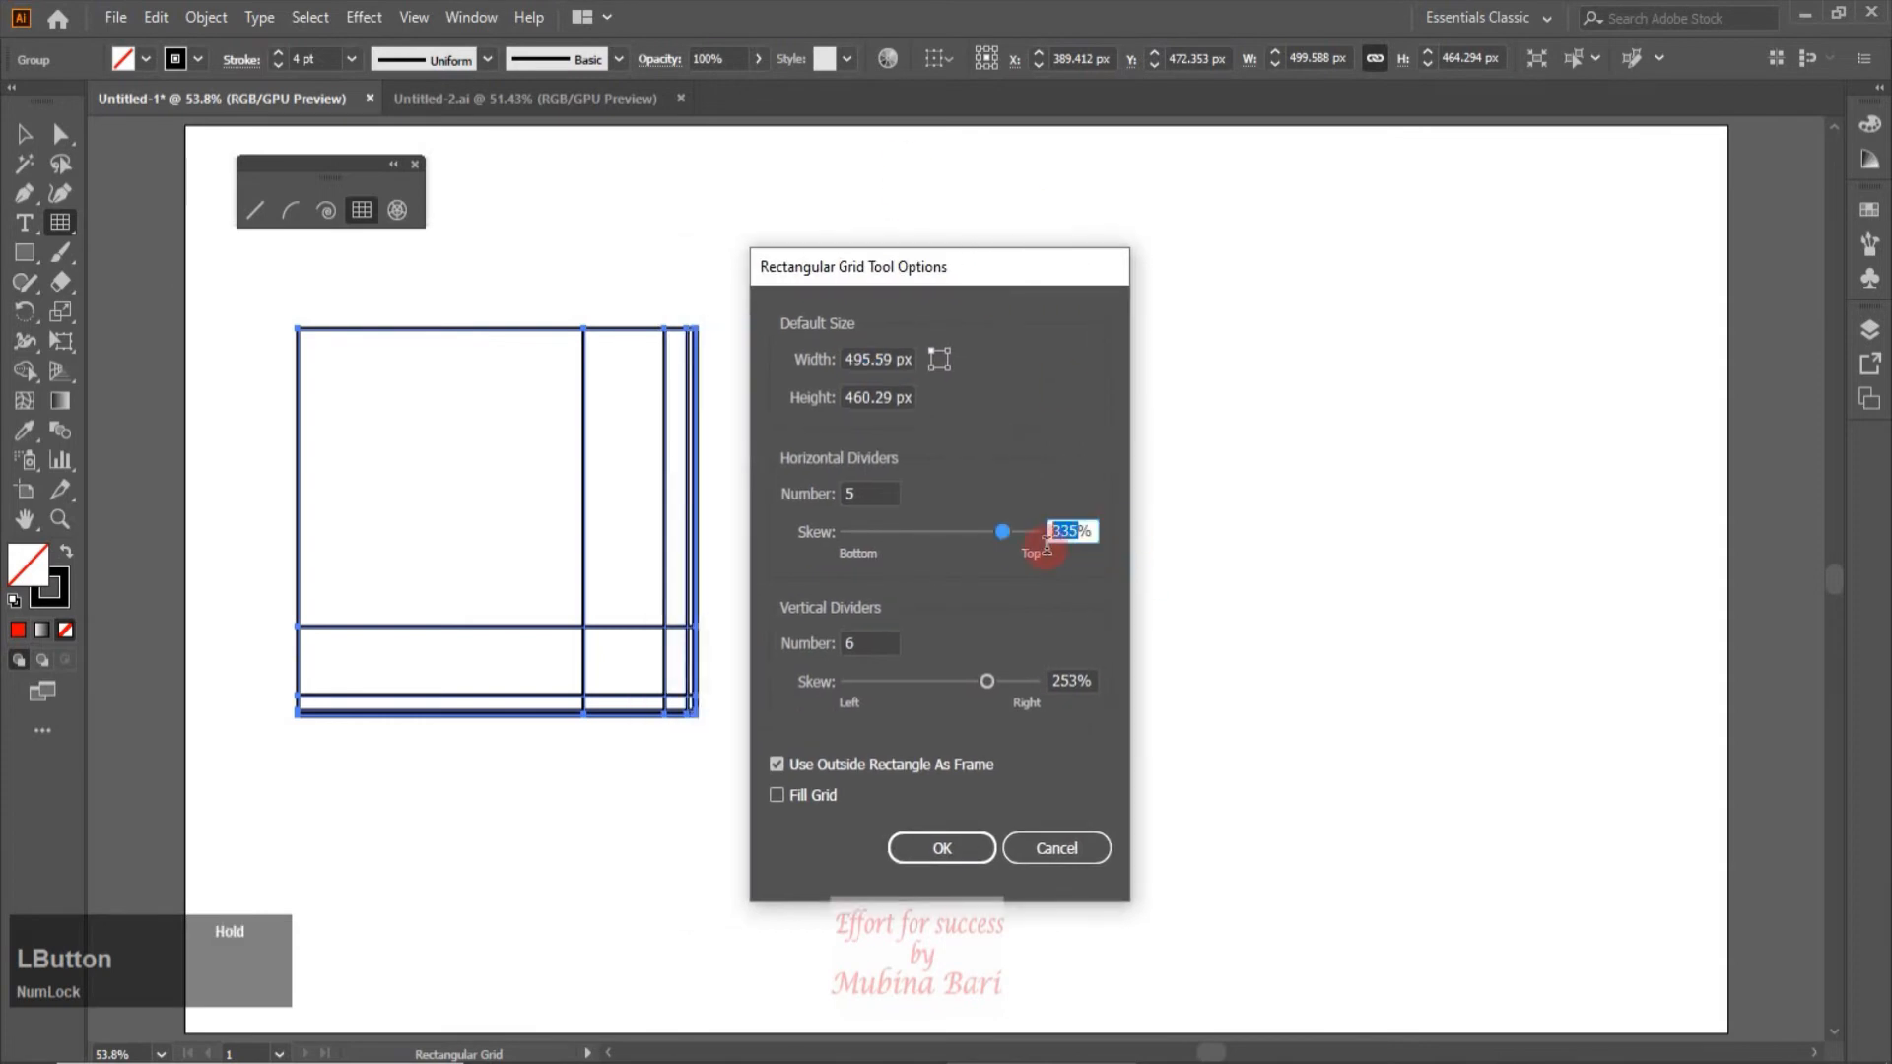
type("0")
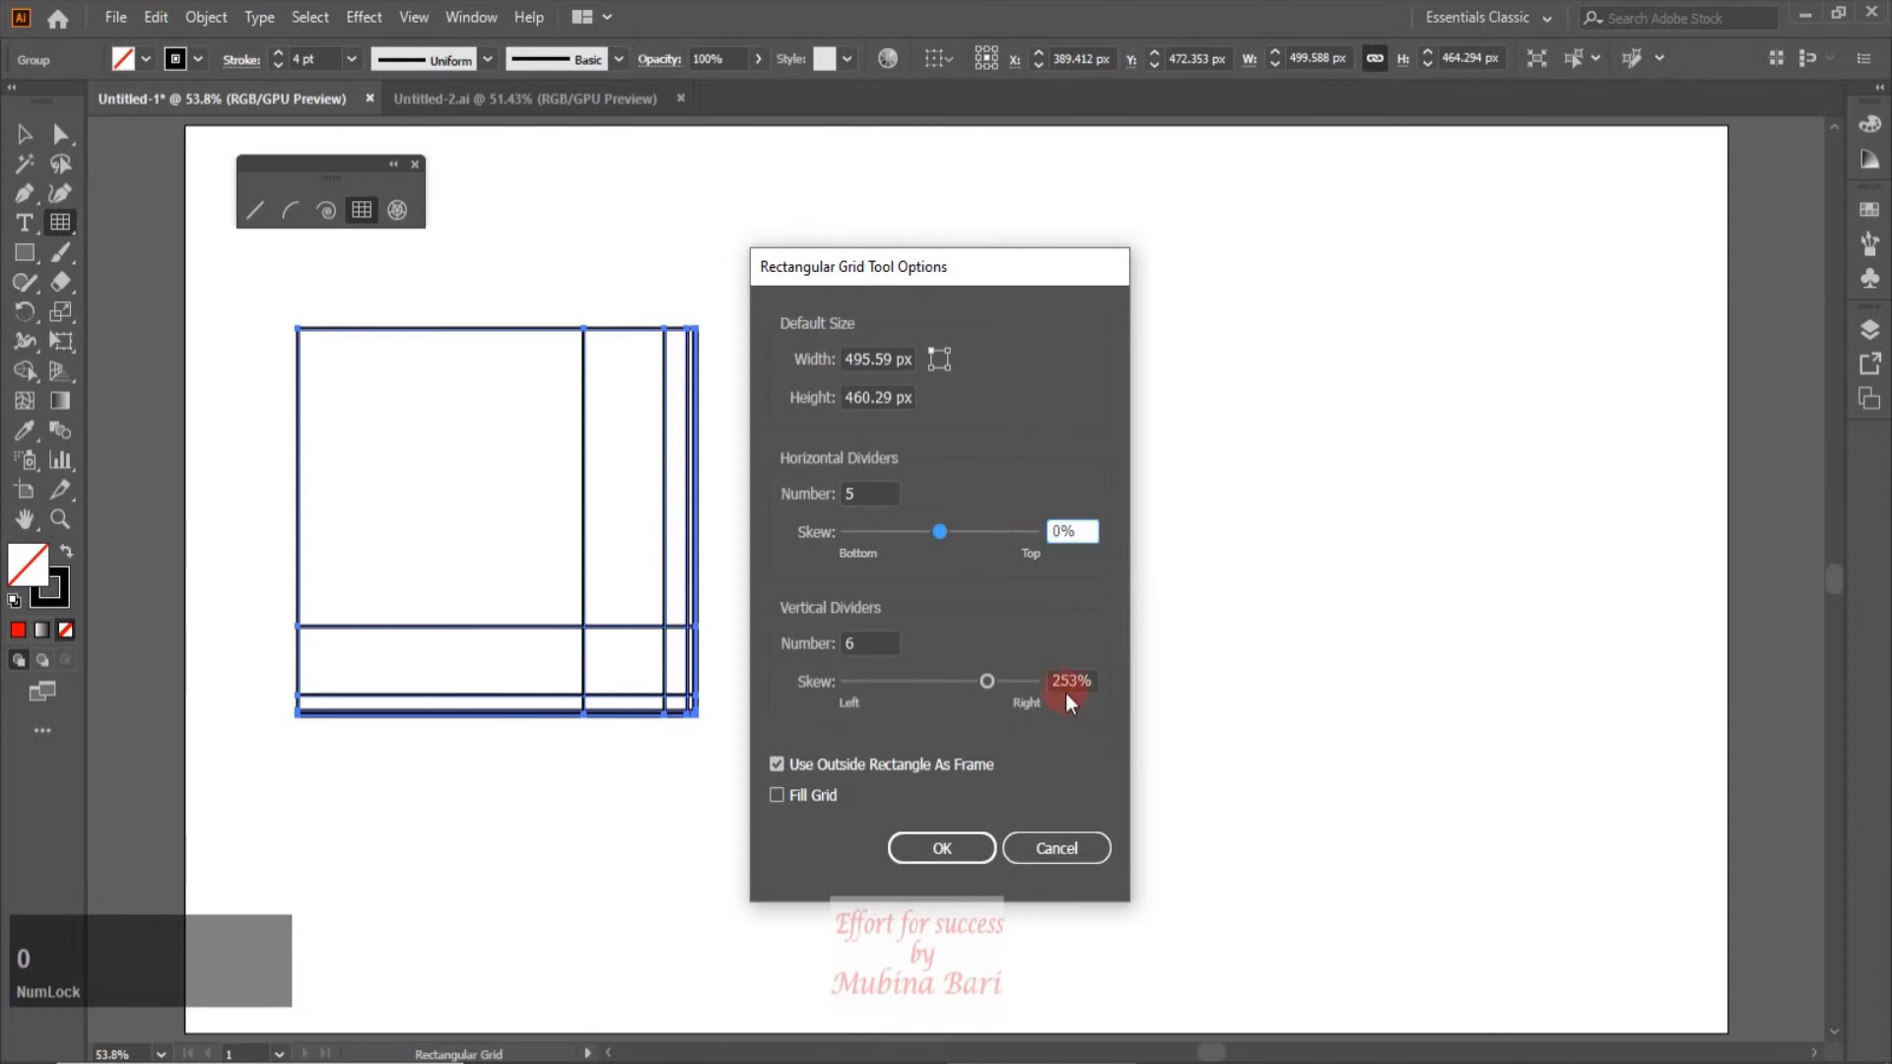
double_click(1066, 681)
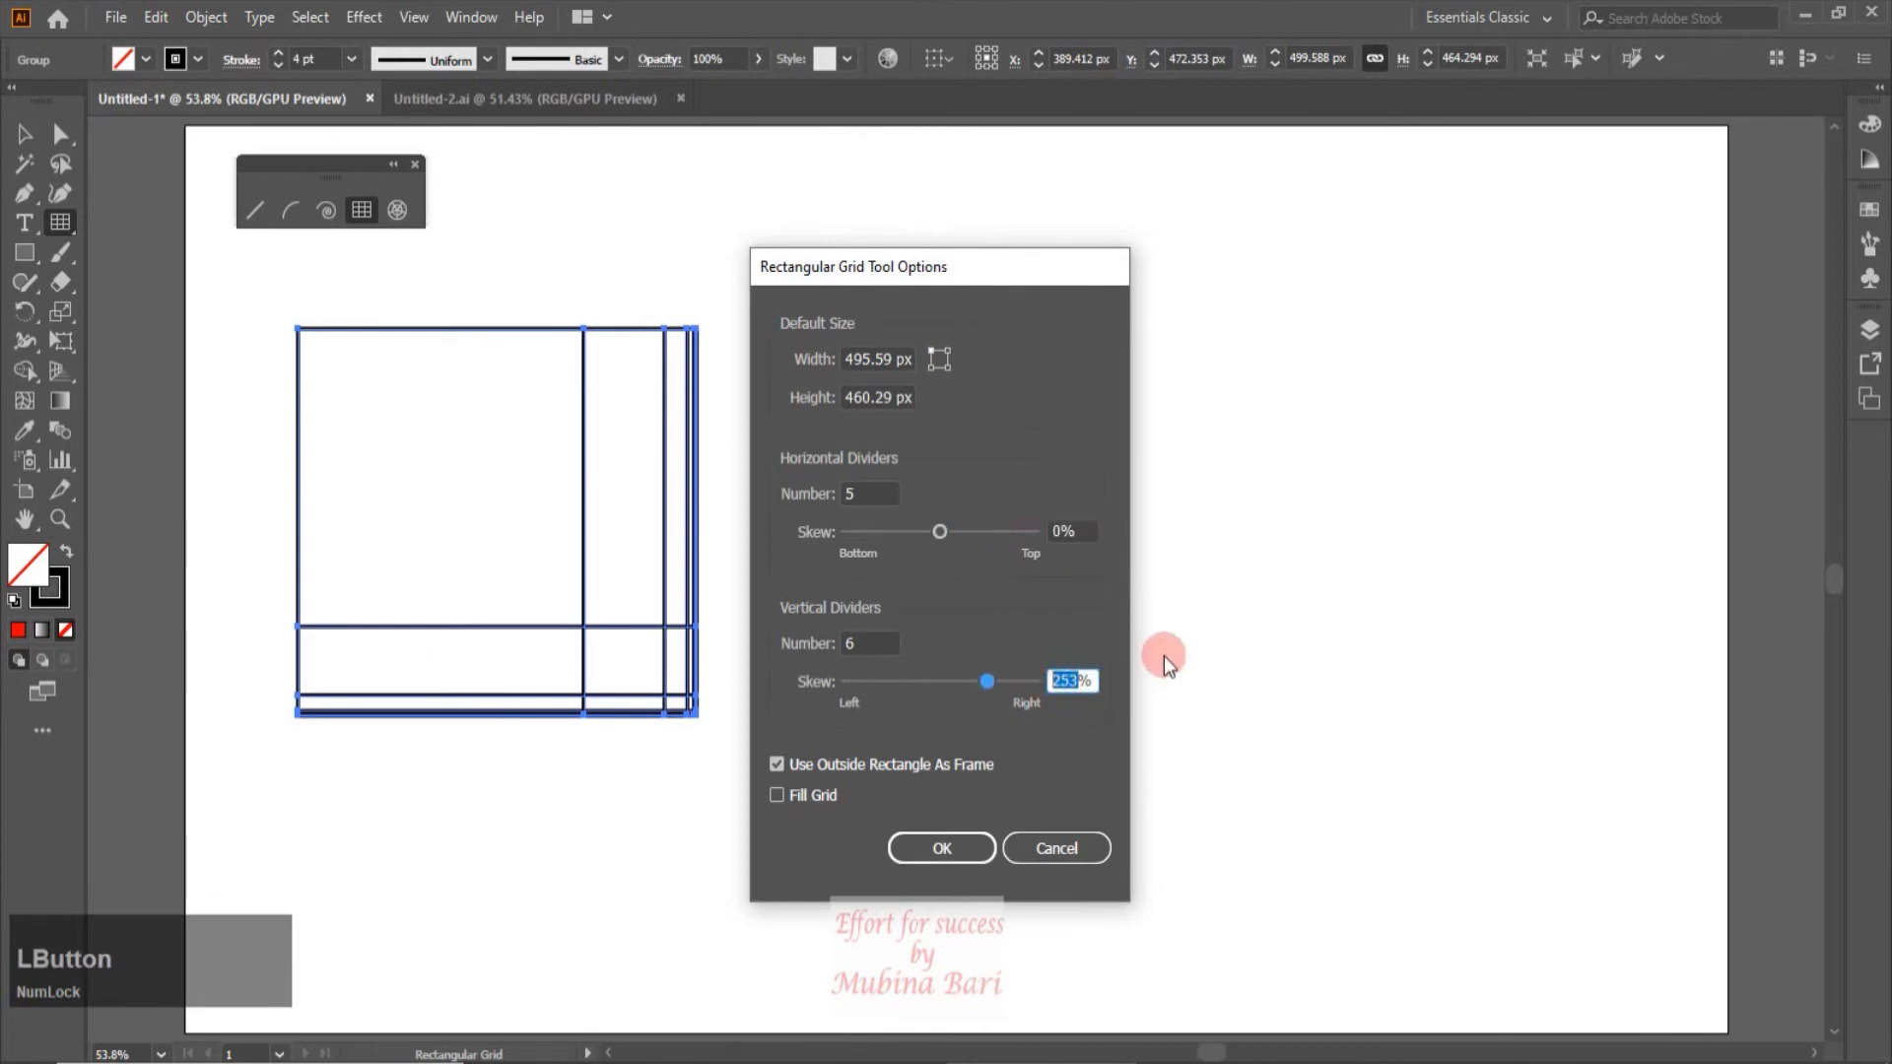
type("0")
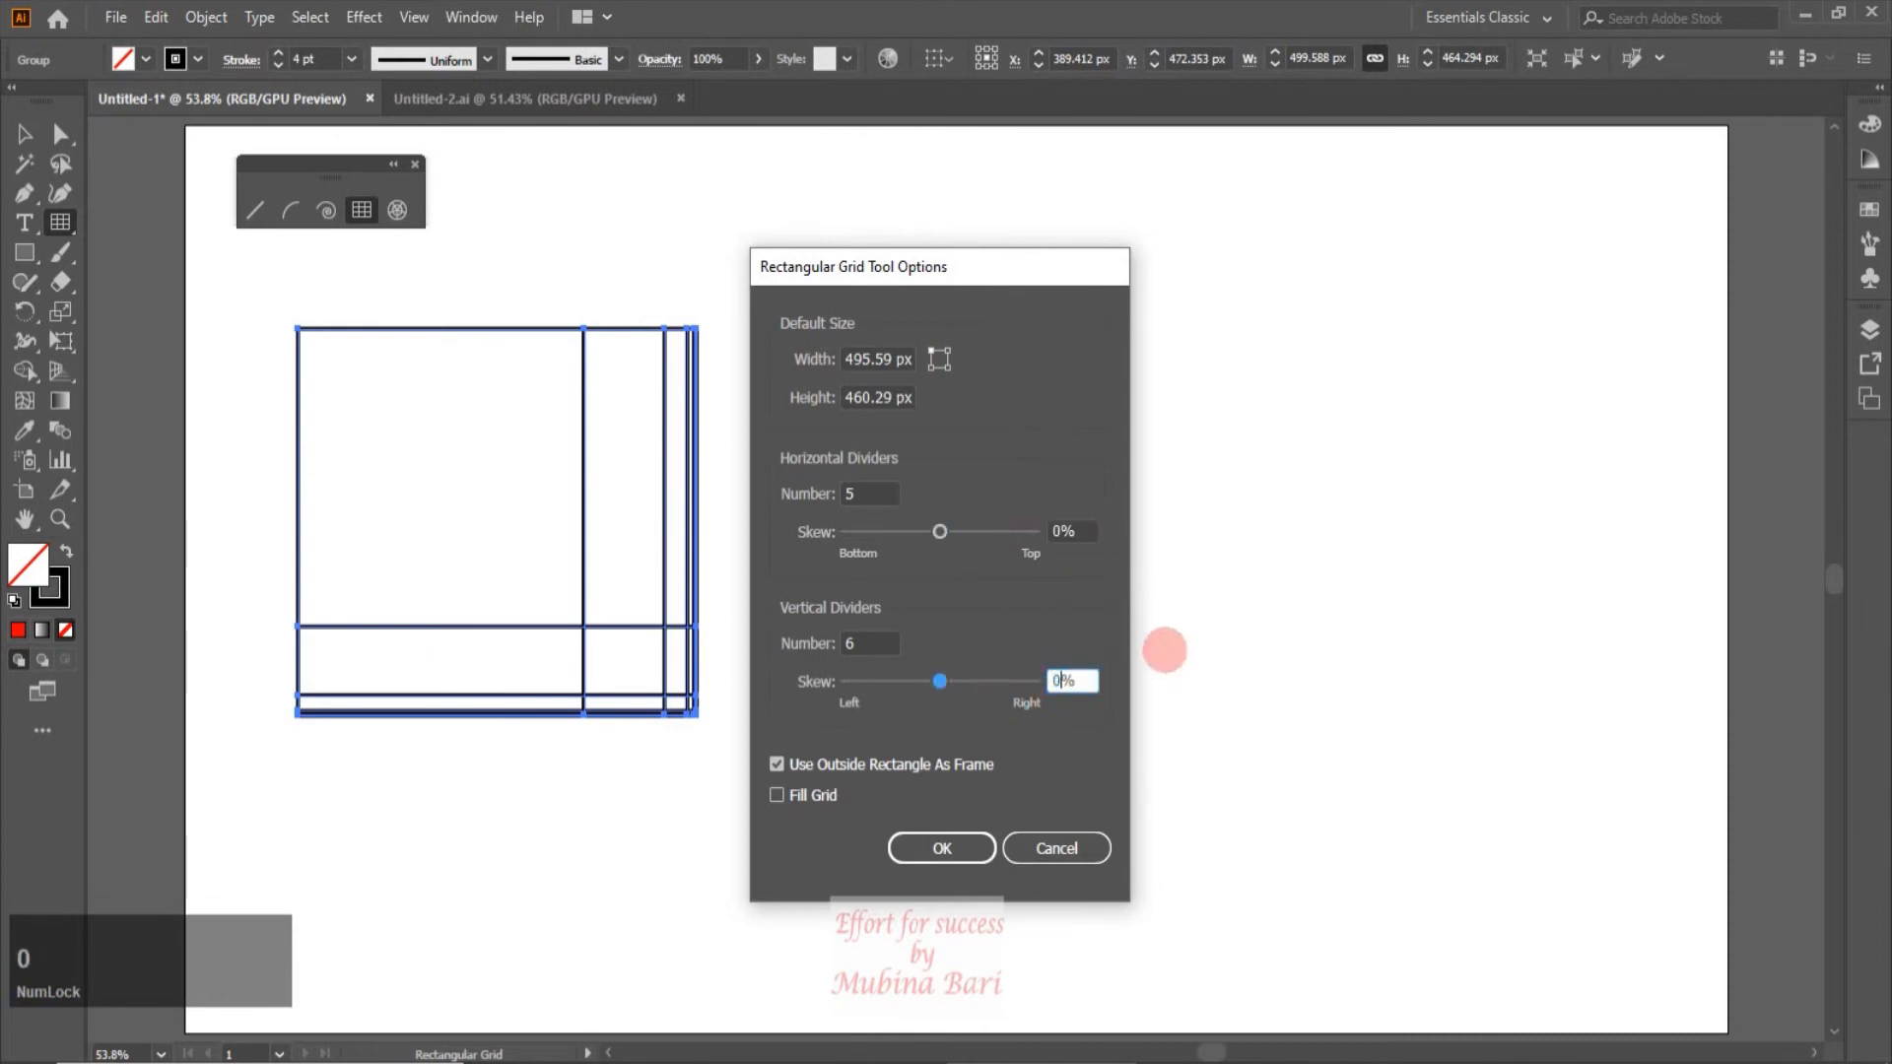
left_click(775, 797)
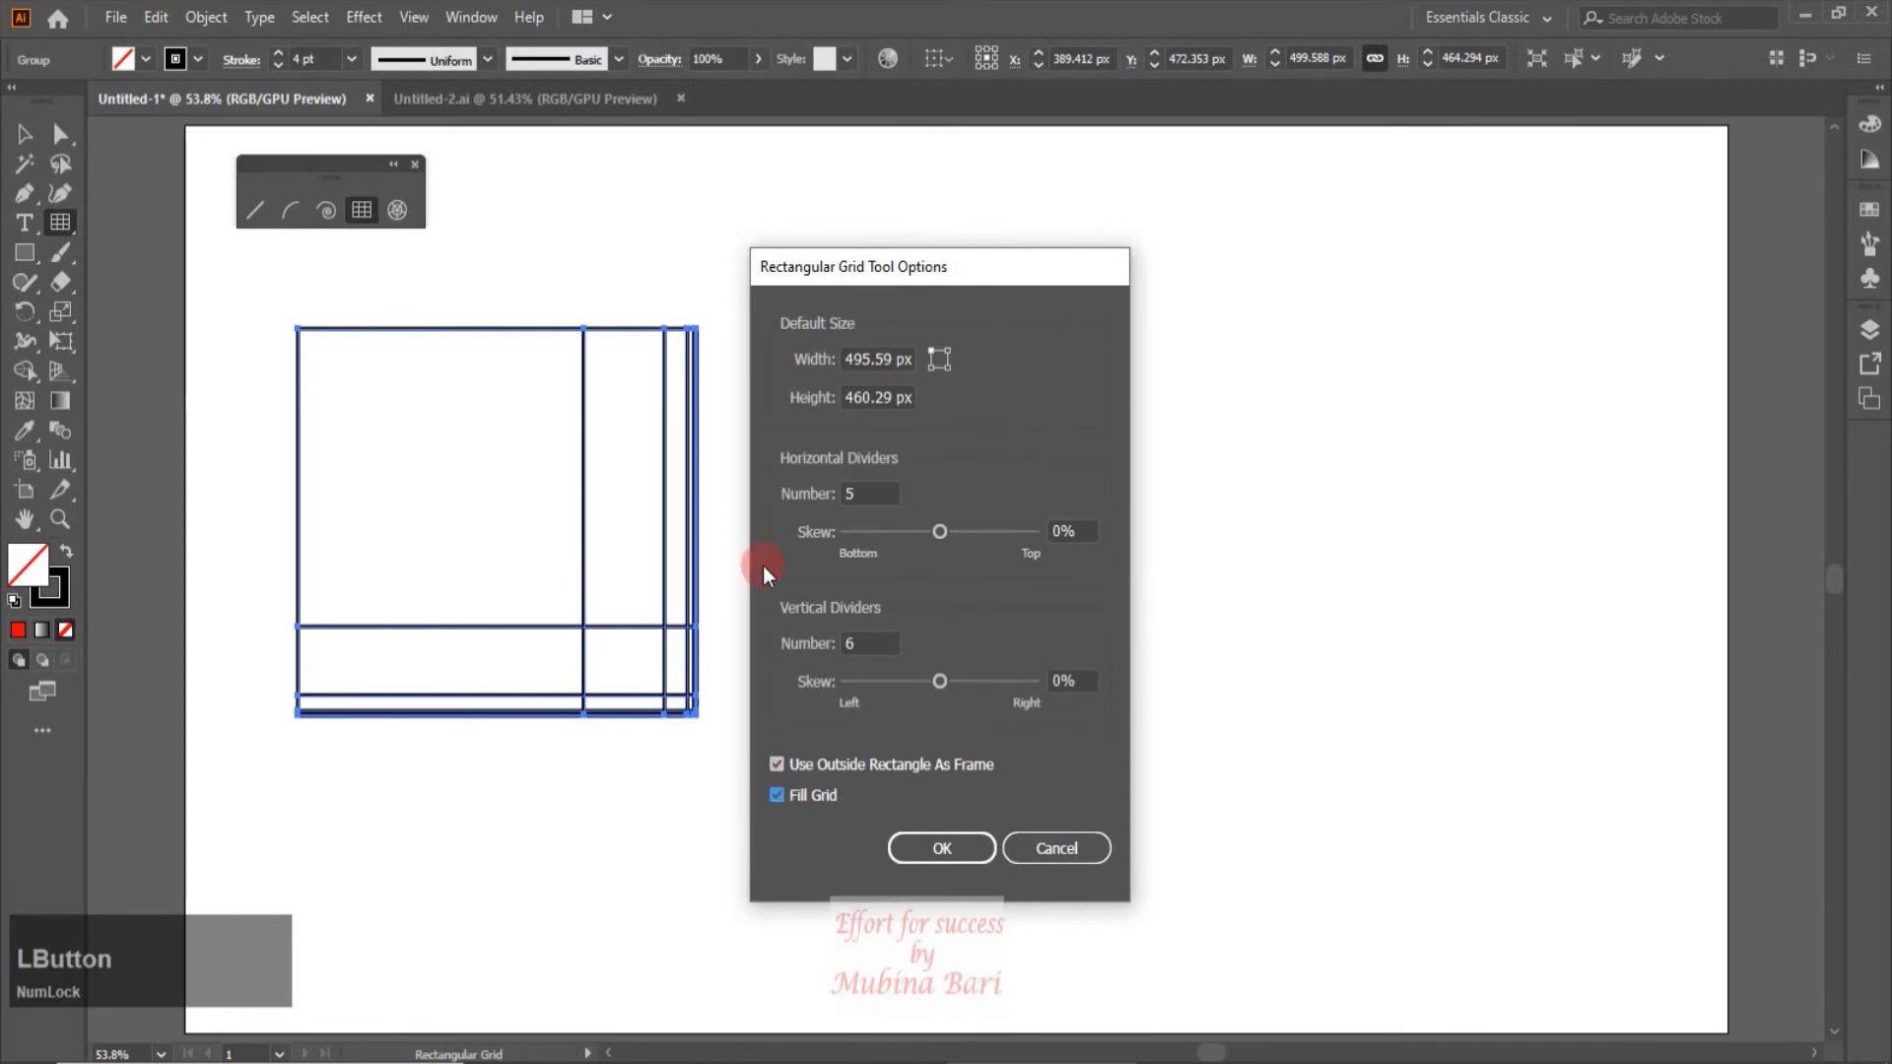
Step: Set four horizontal and four vertical dividers and create the grid to the right of the skewed one
double_click(885, 495)
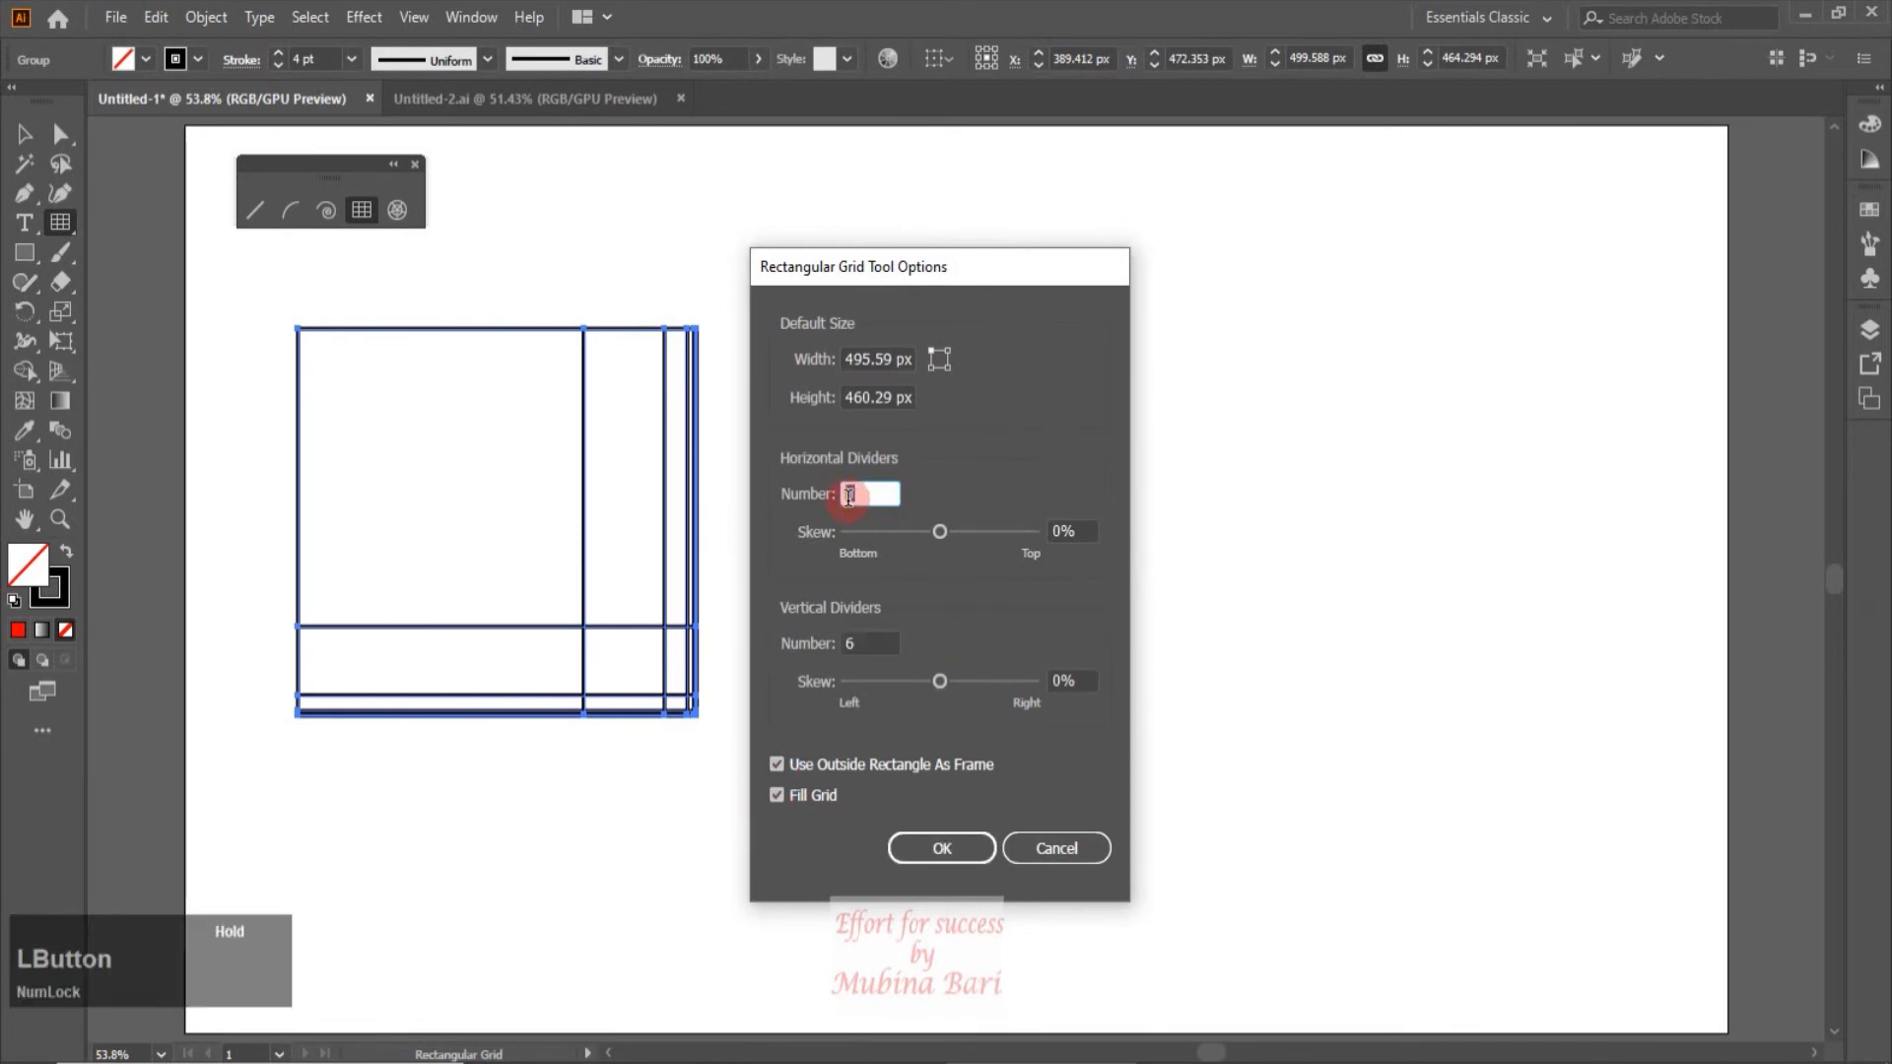
type("4")
double_click(884, 643)
type("4")
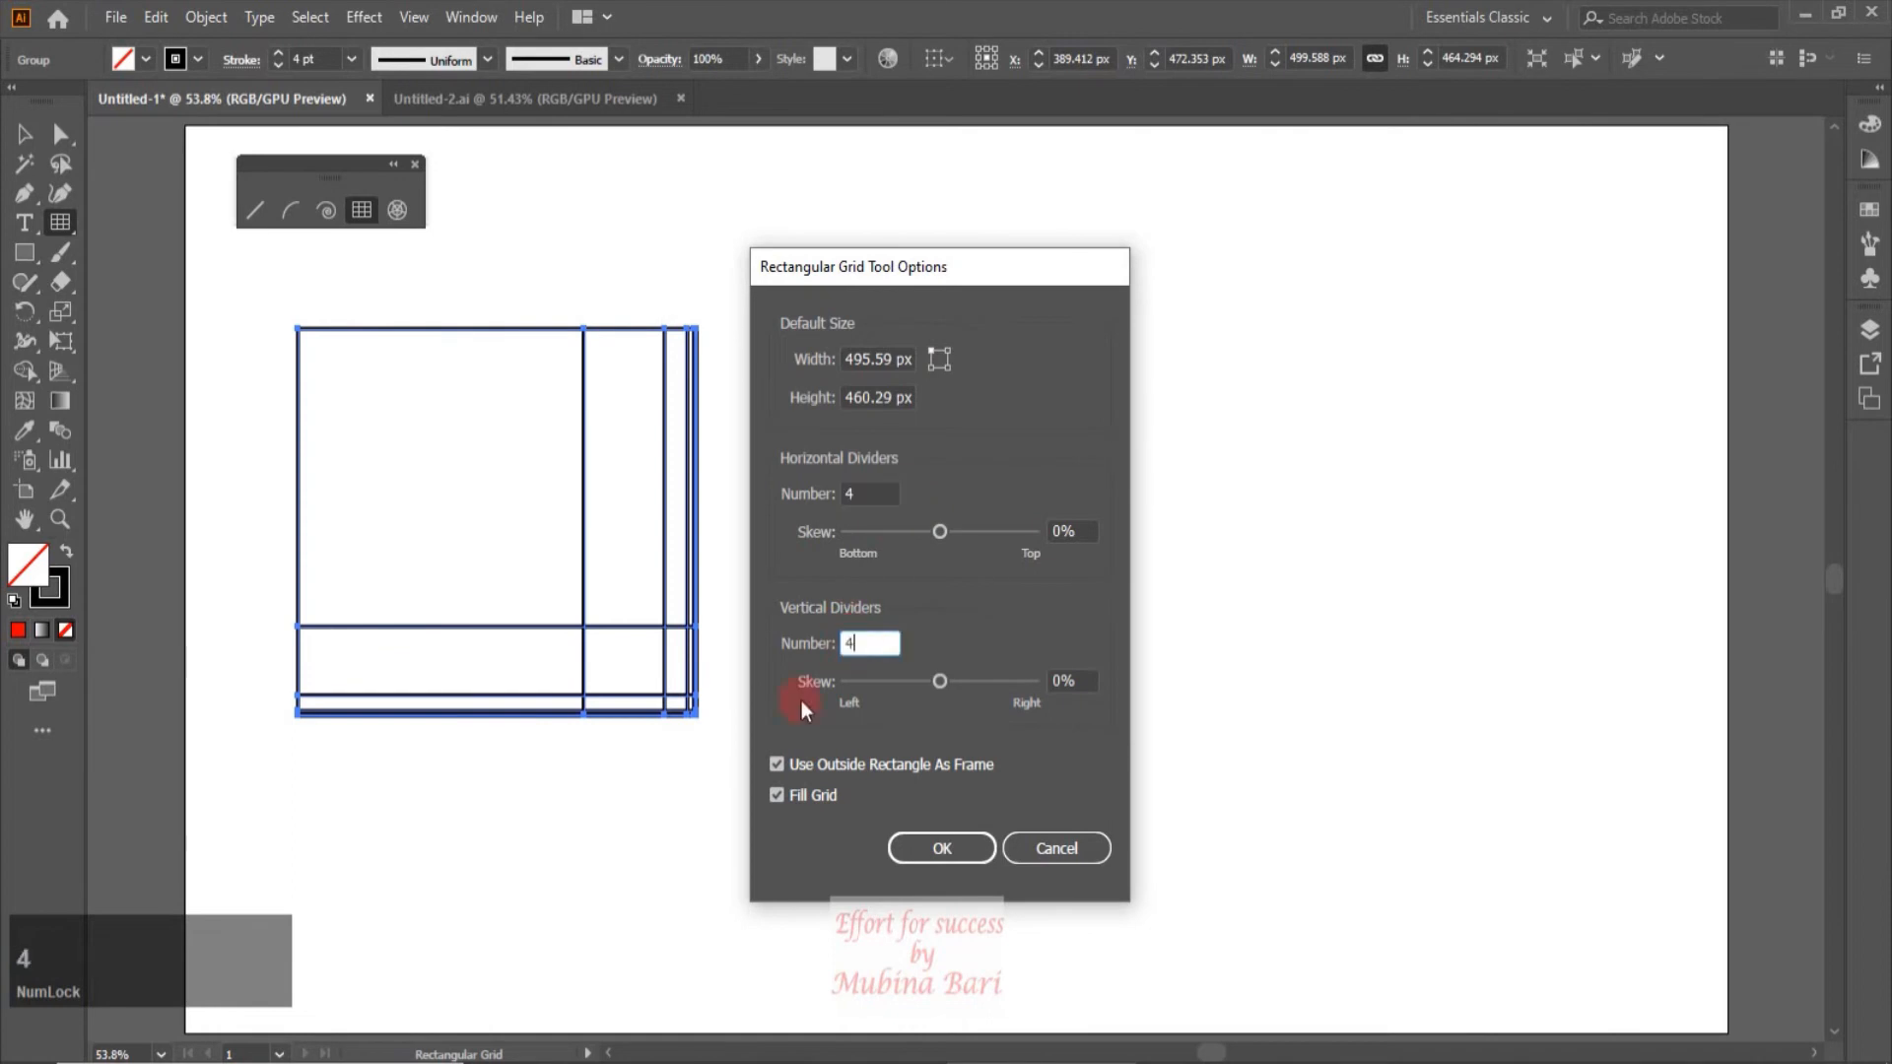
left_click(979, 849)
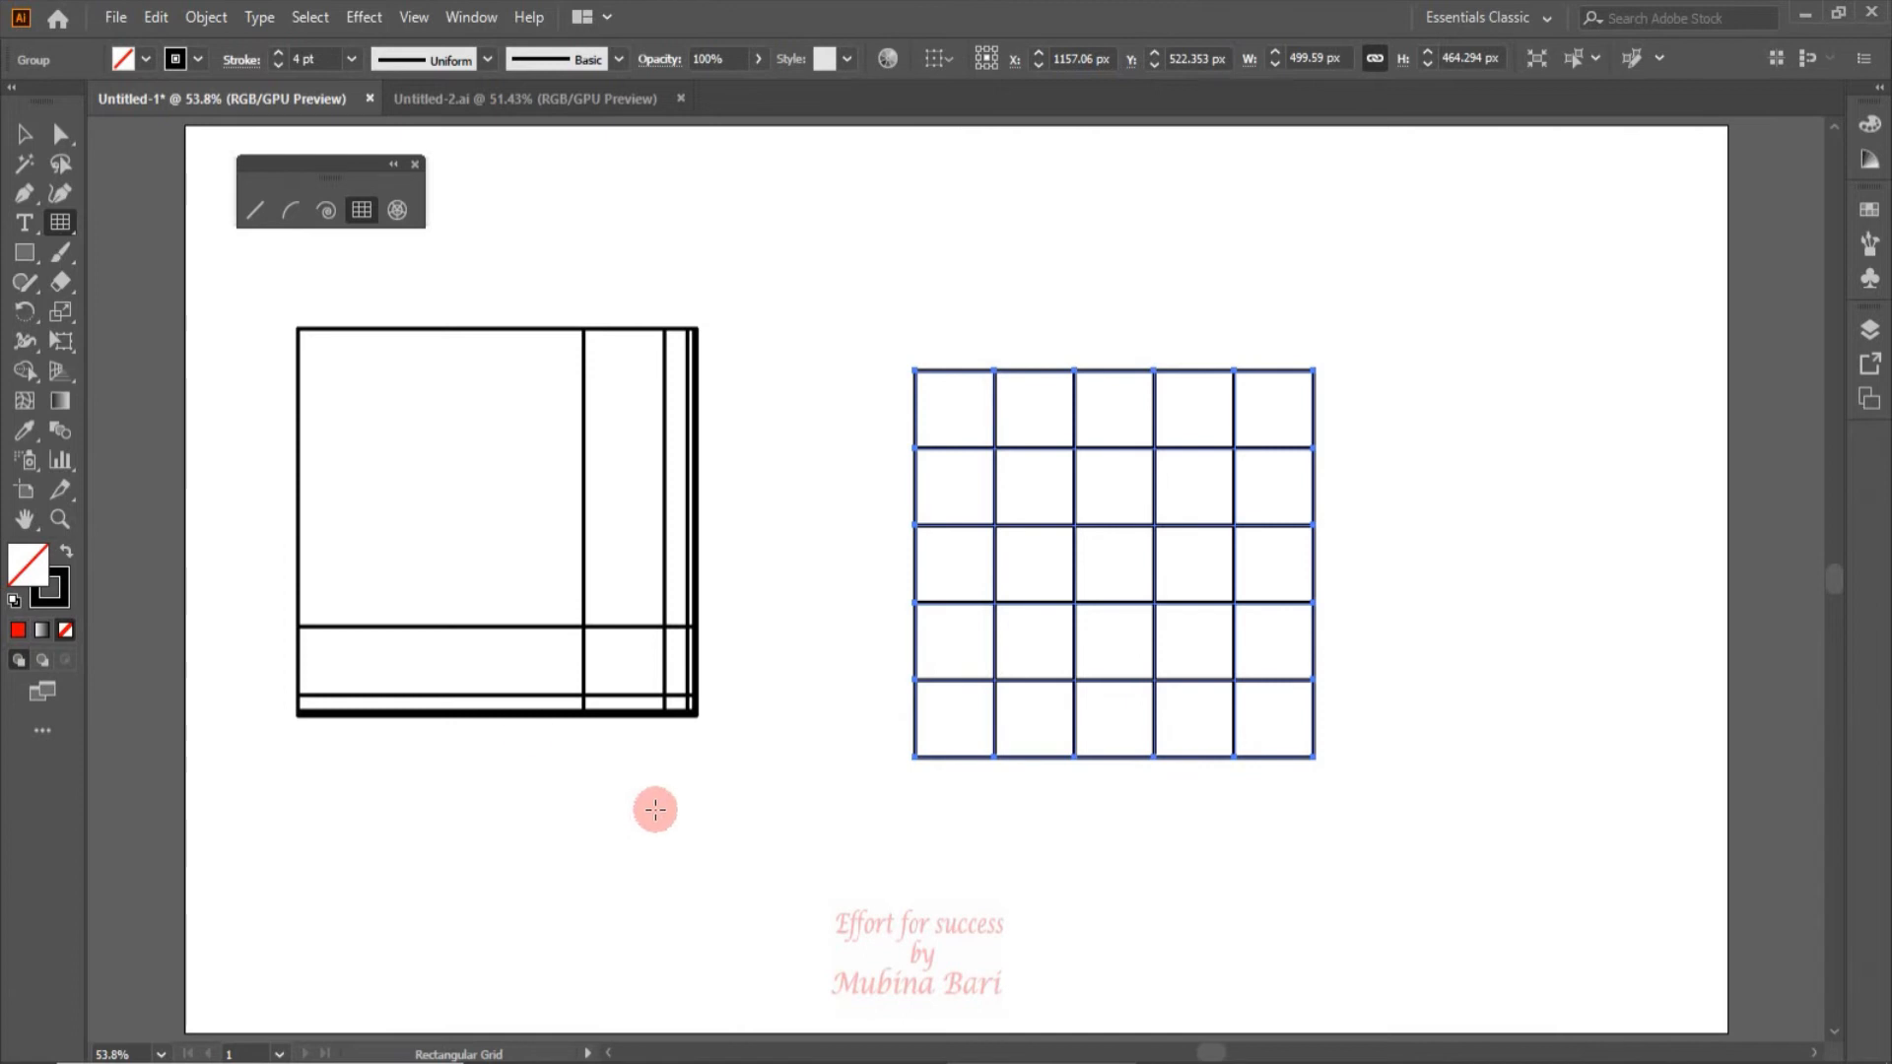
Step: Delete both rectangular grids from the artboard
key("v")
key("ctrl+a")
left_click_drag(240, 381, 1366, 463)
key("Delete")
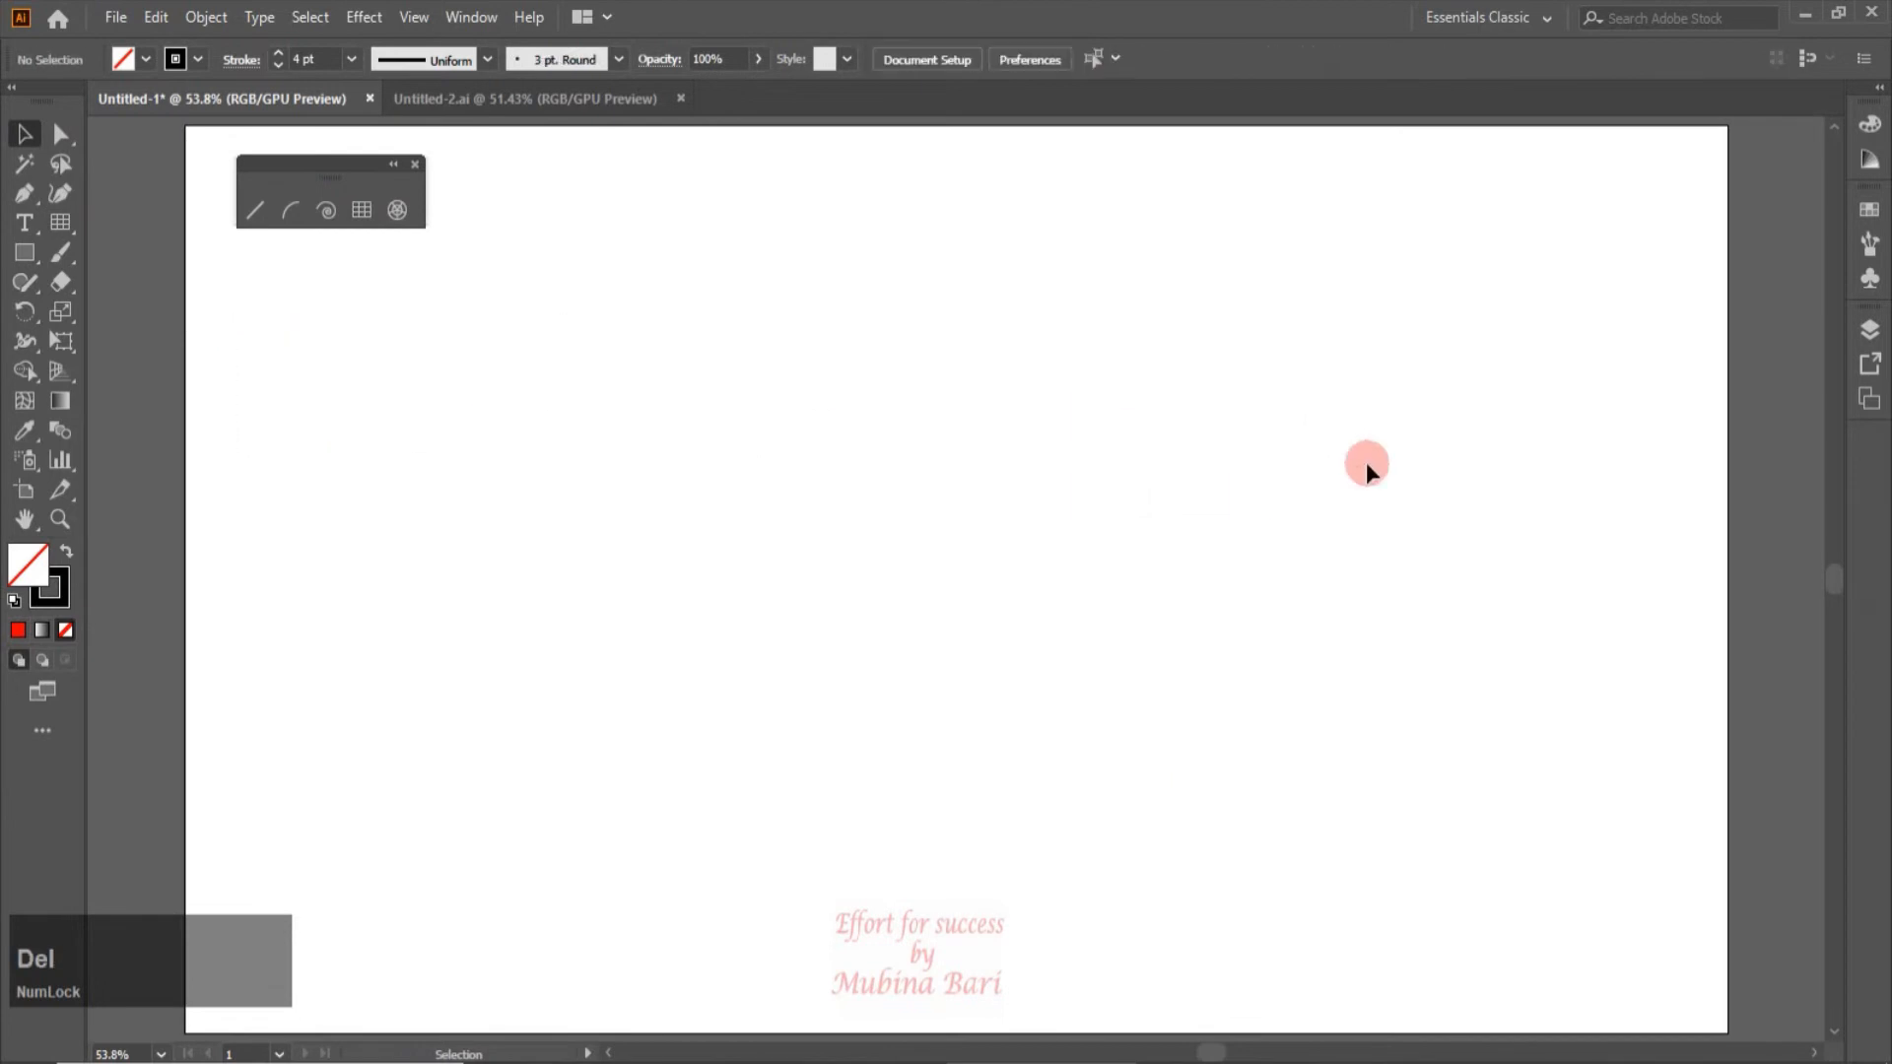
Step: Draw a polar grid about 482 px wide and 470 px high, and move it slightly upward
left_click(396, 211)
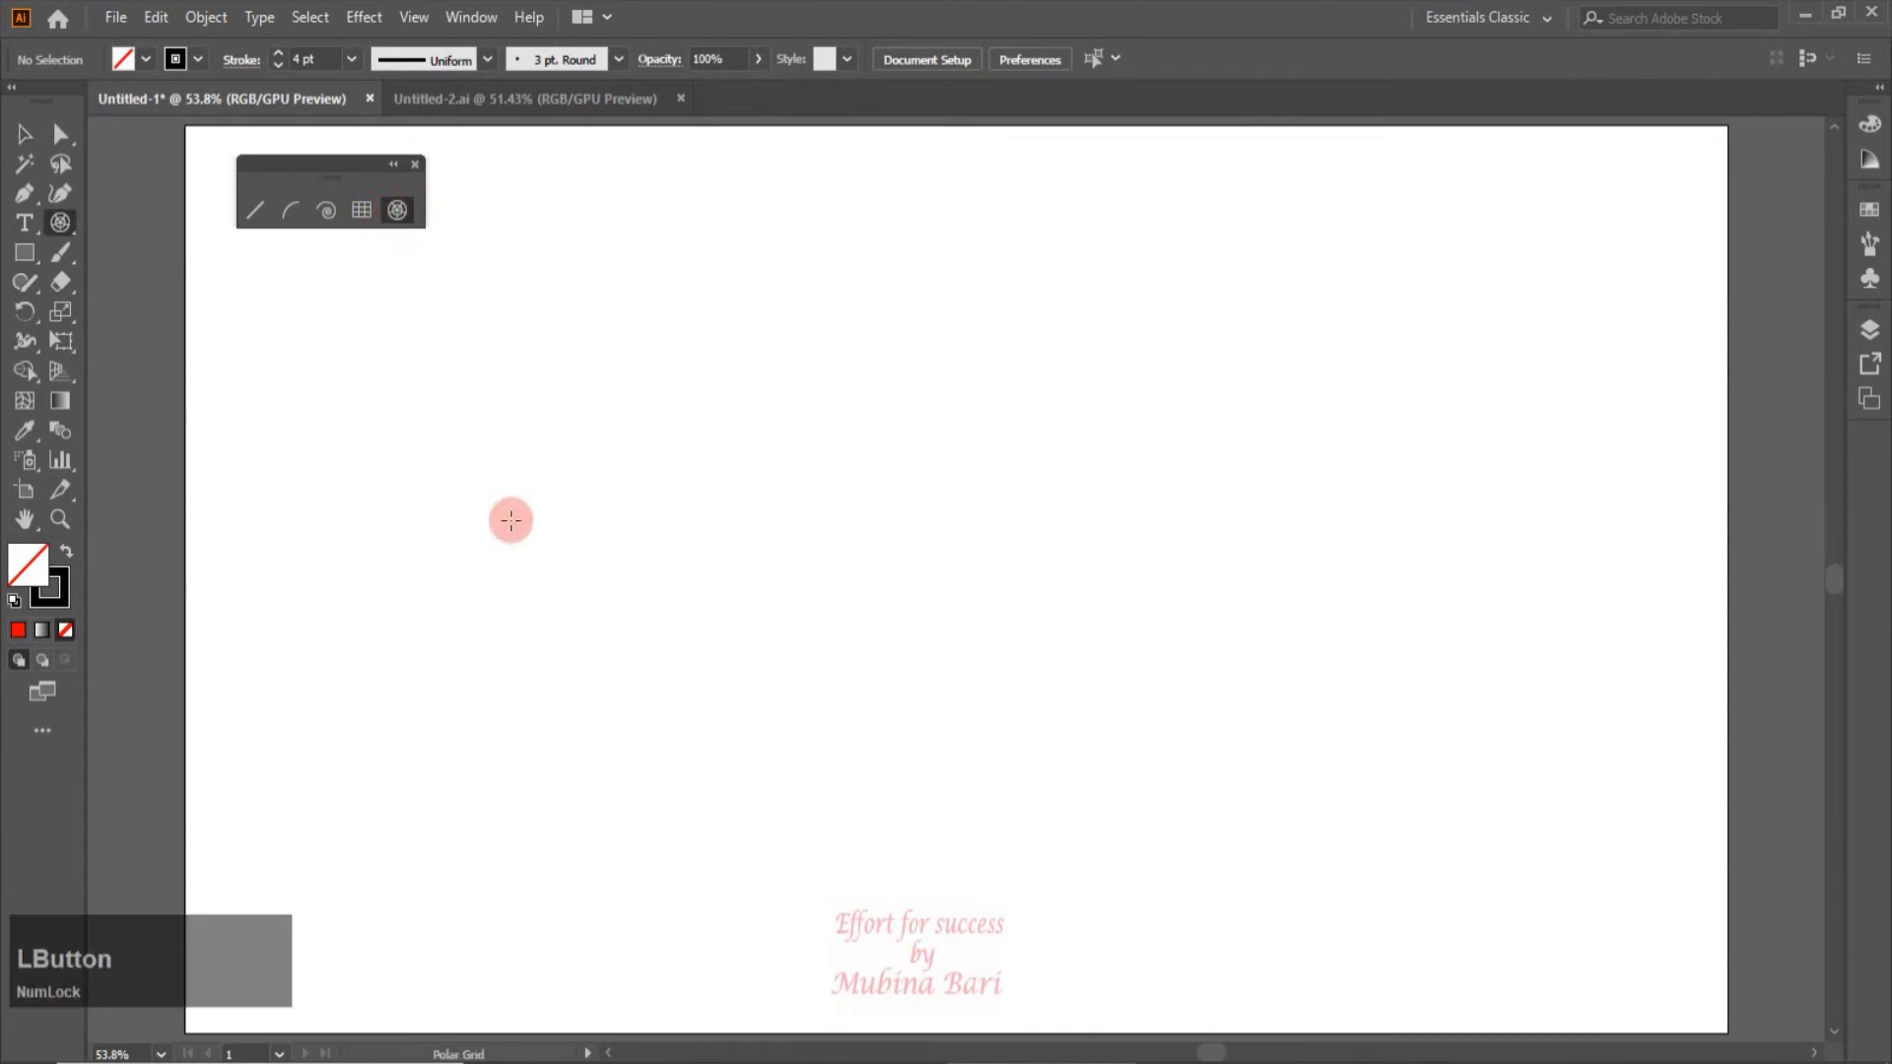
left_click_drag(287, 414, 673, 810)
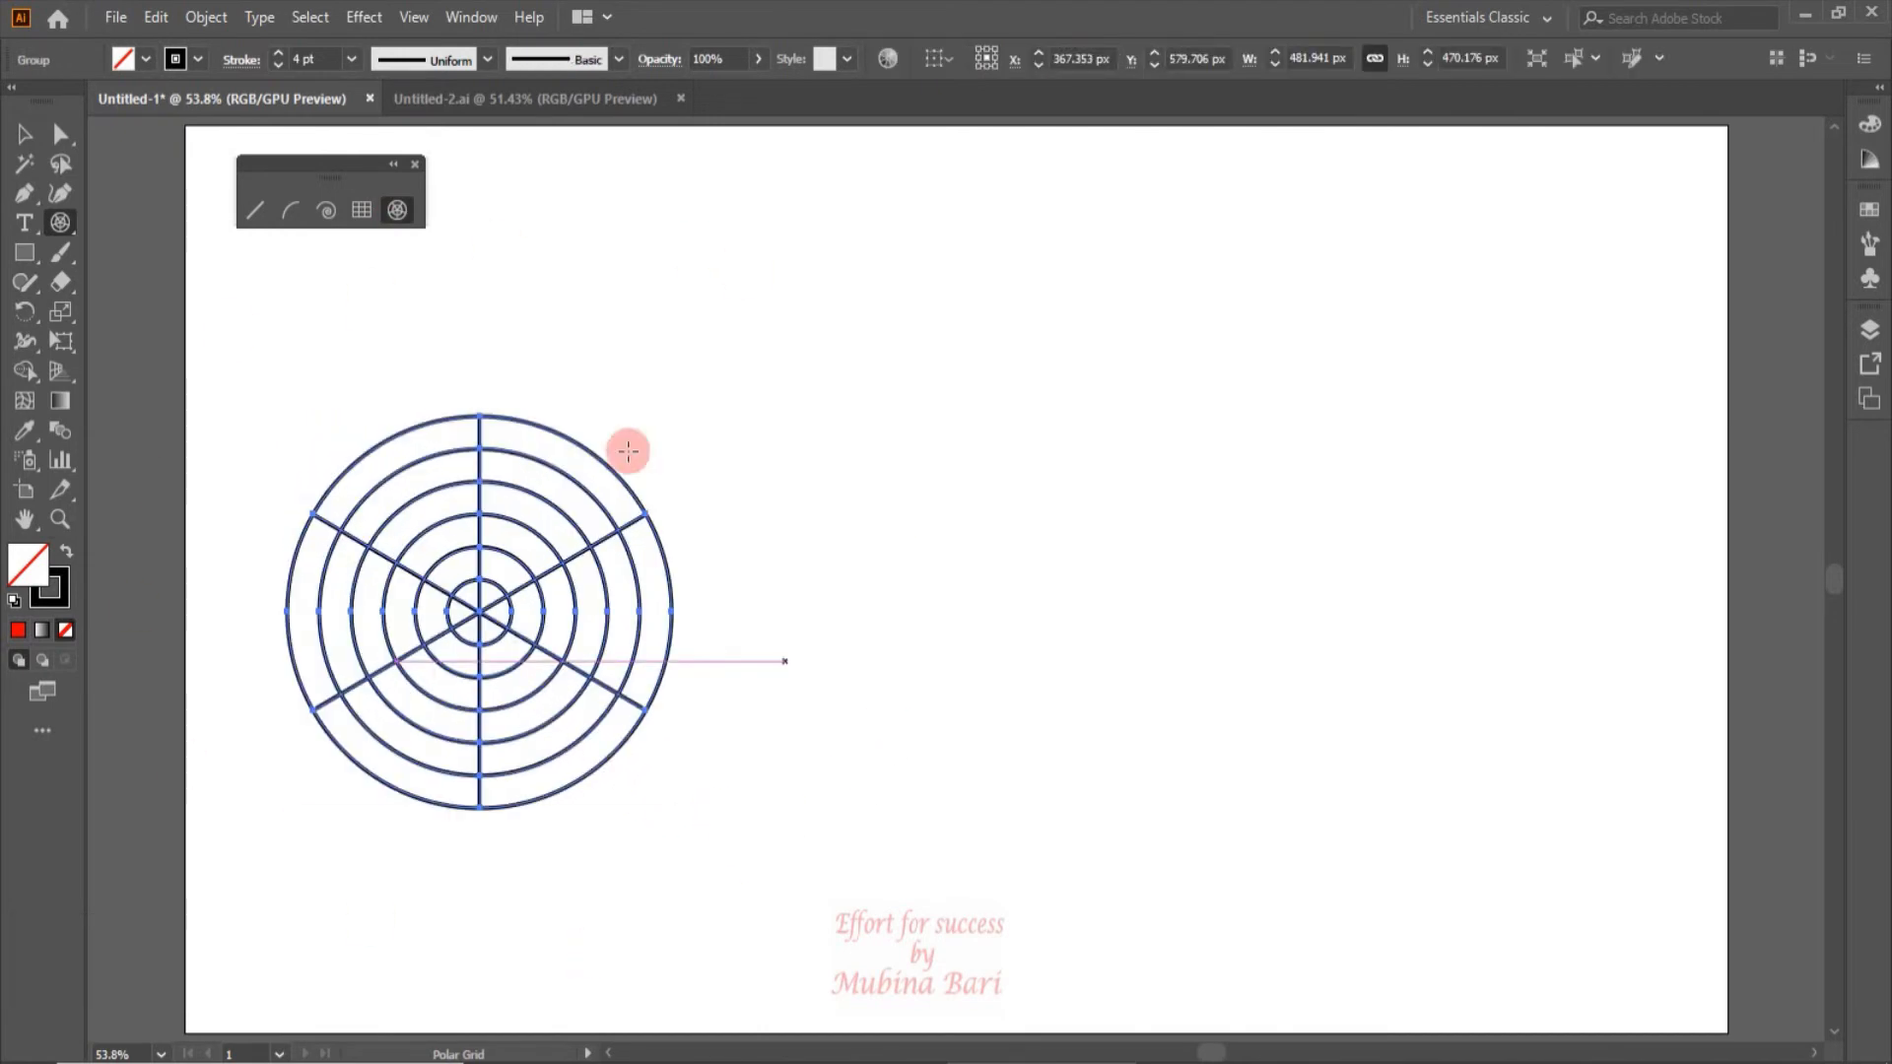
left_click(25, 134)
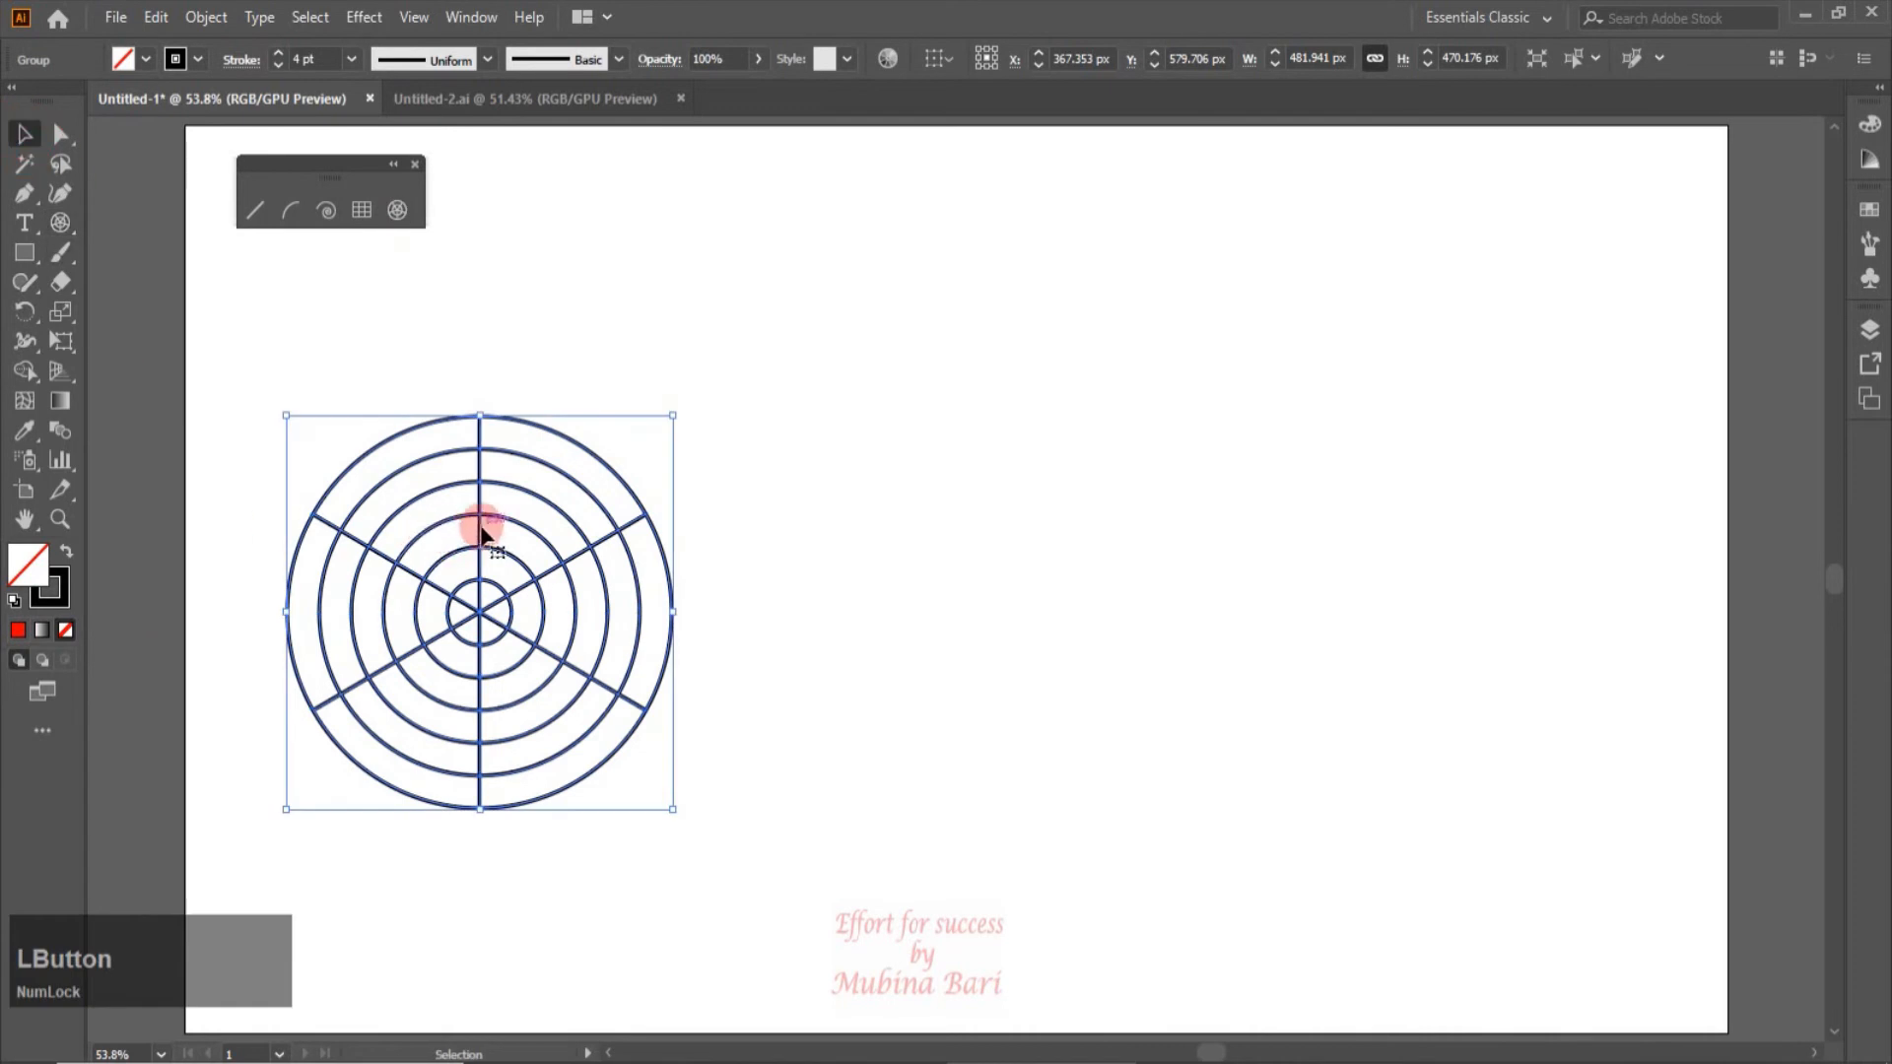
left_click_drag(479, 513, 485, 447)
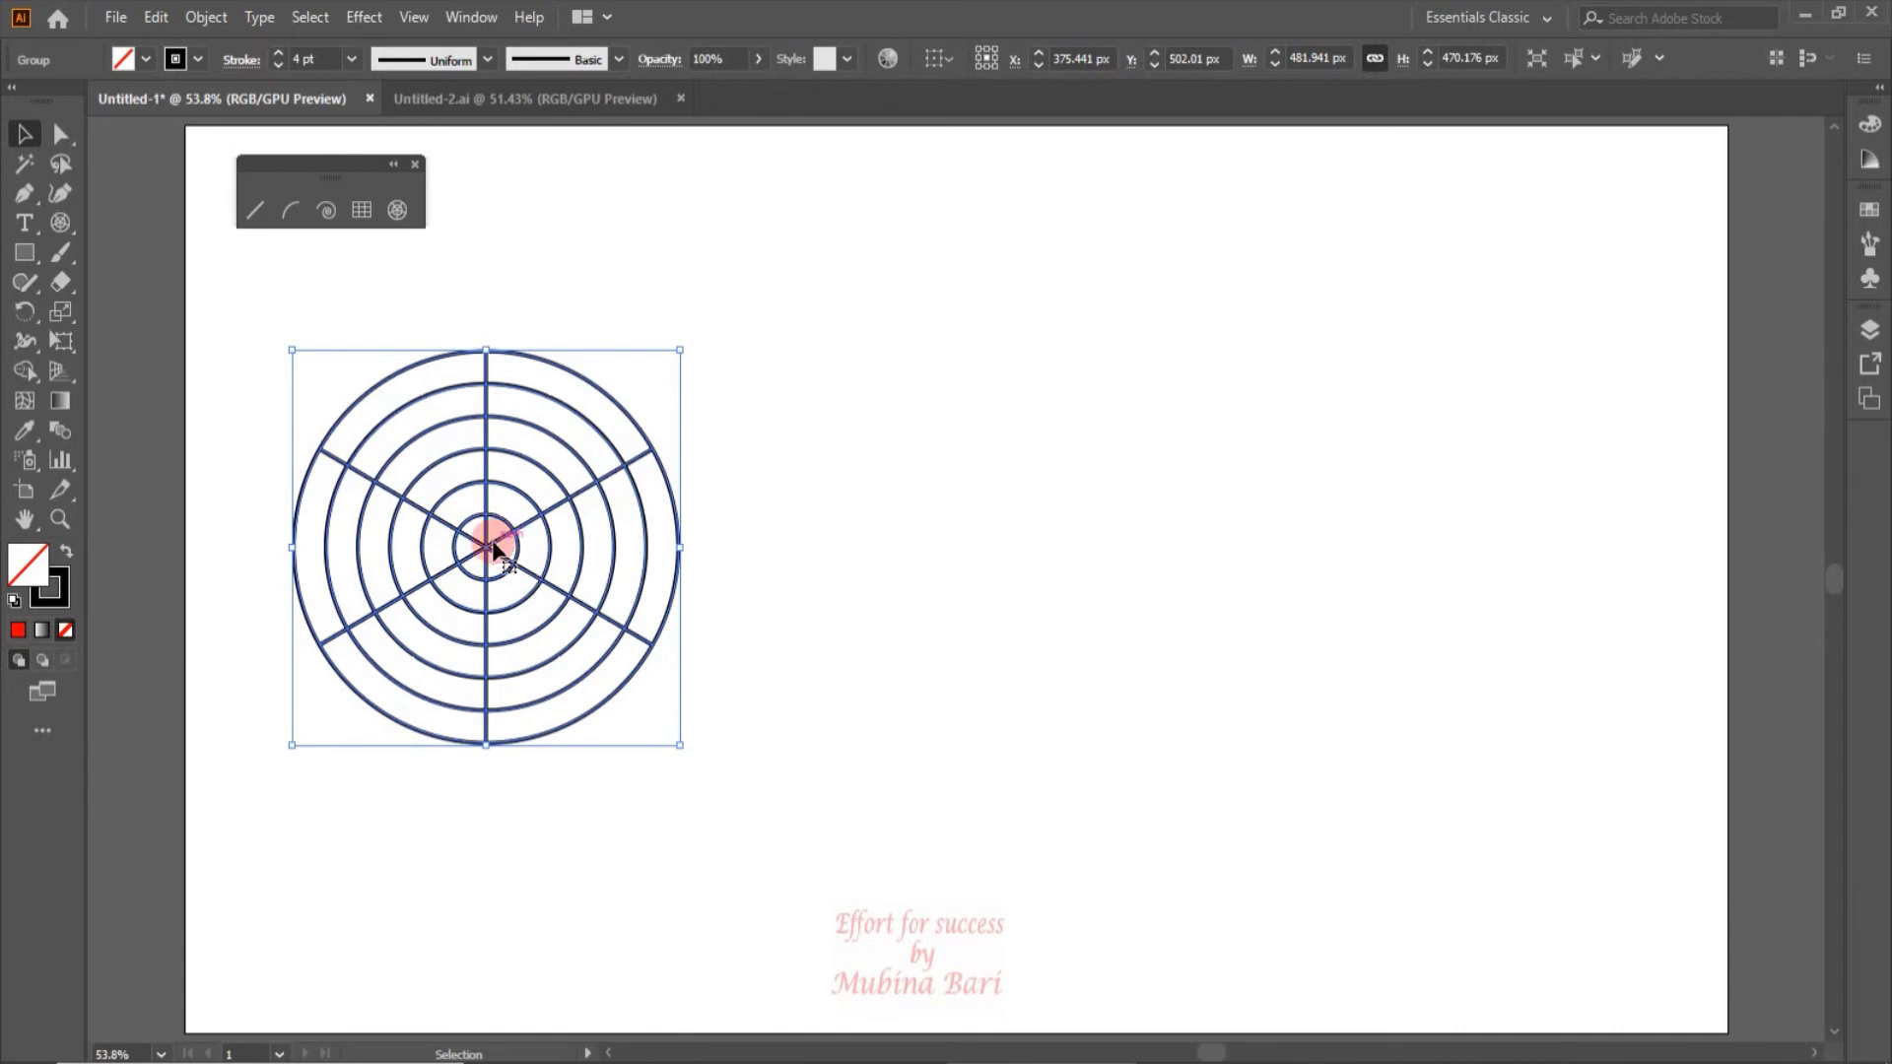
Step: Delete the polar grid and start drawing a new one about 337 px wide and 325 px high
key("Delete")
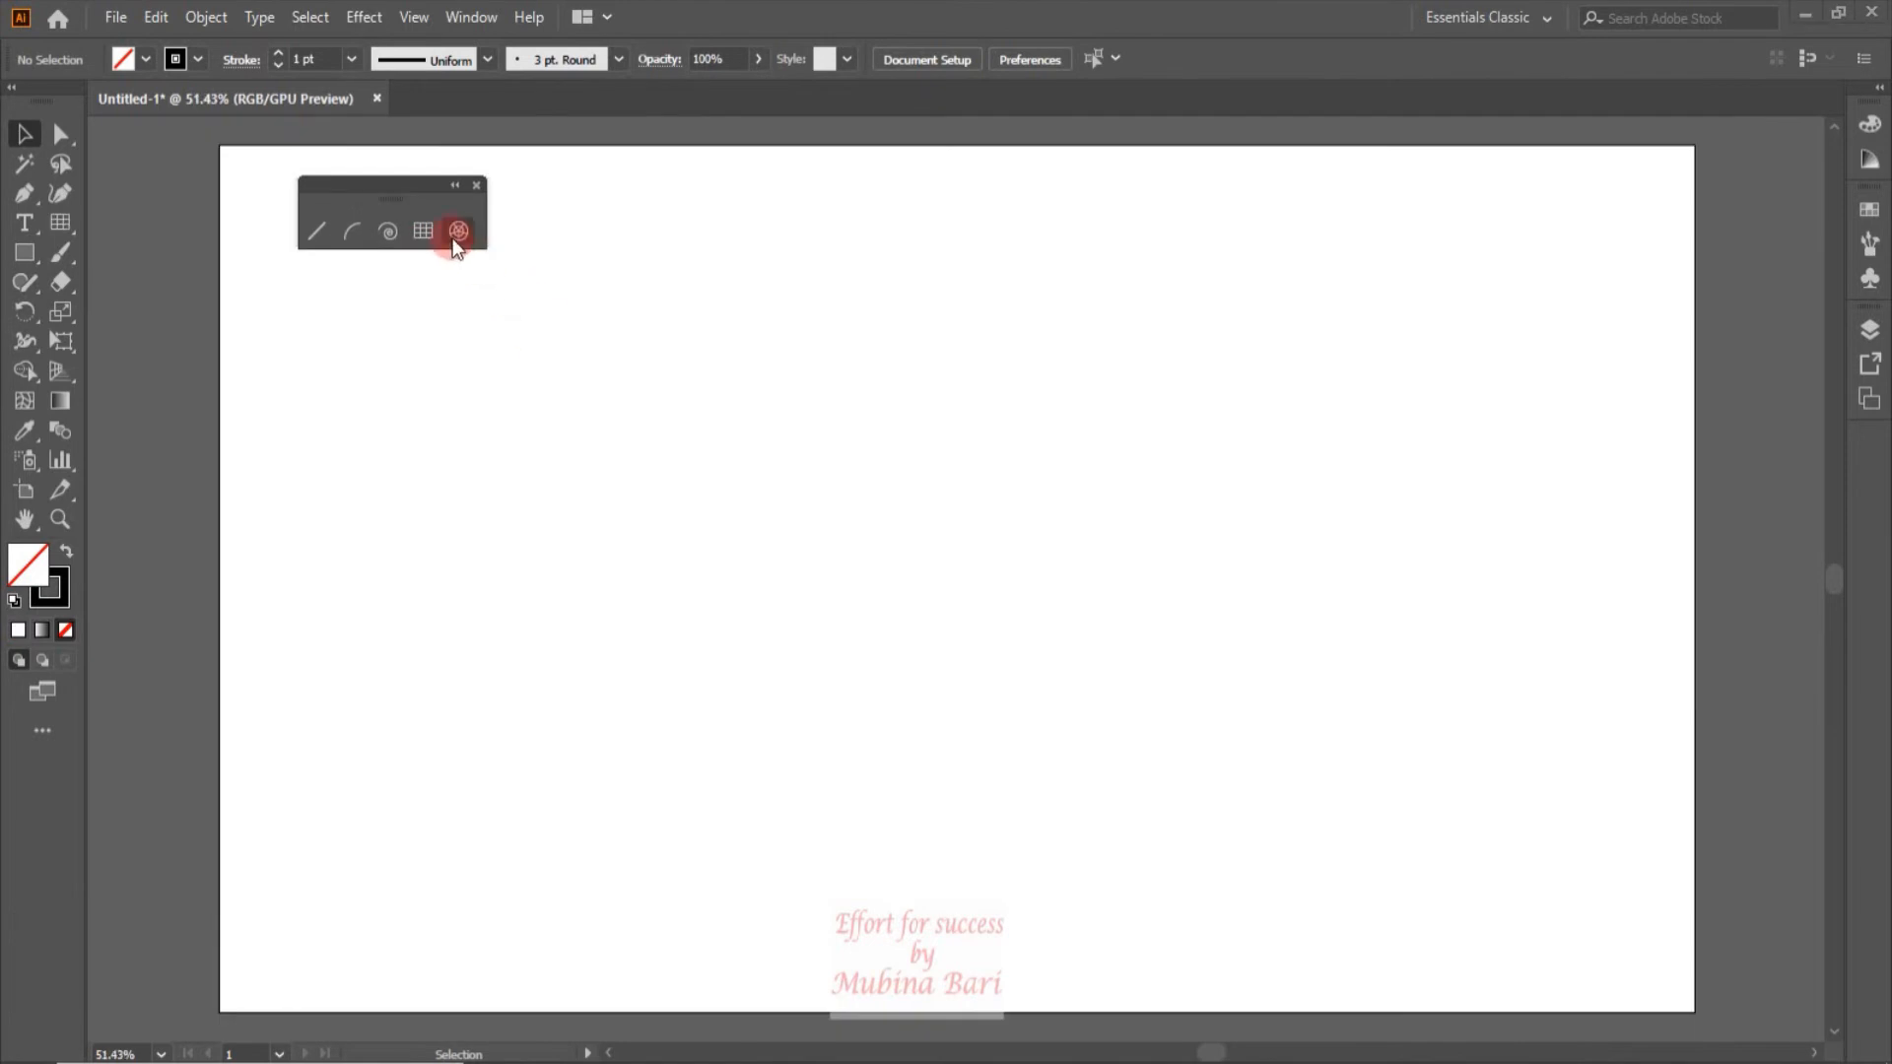
left_click(456, 241)
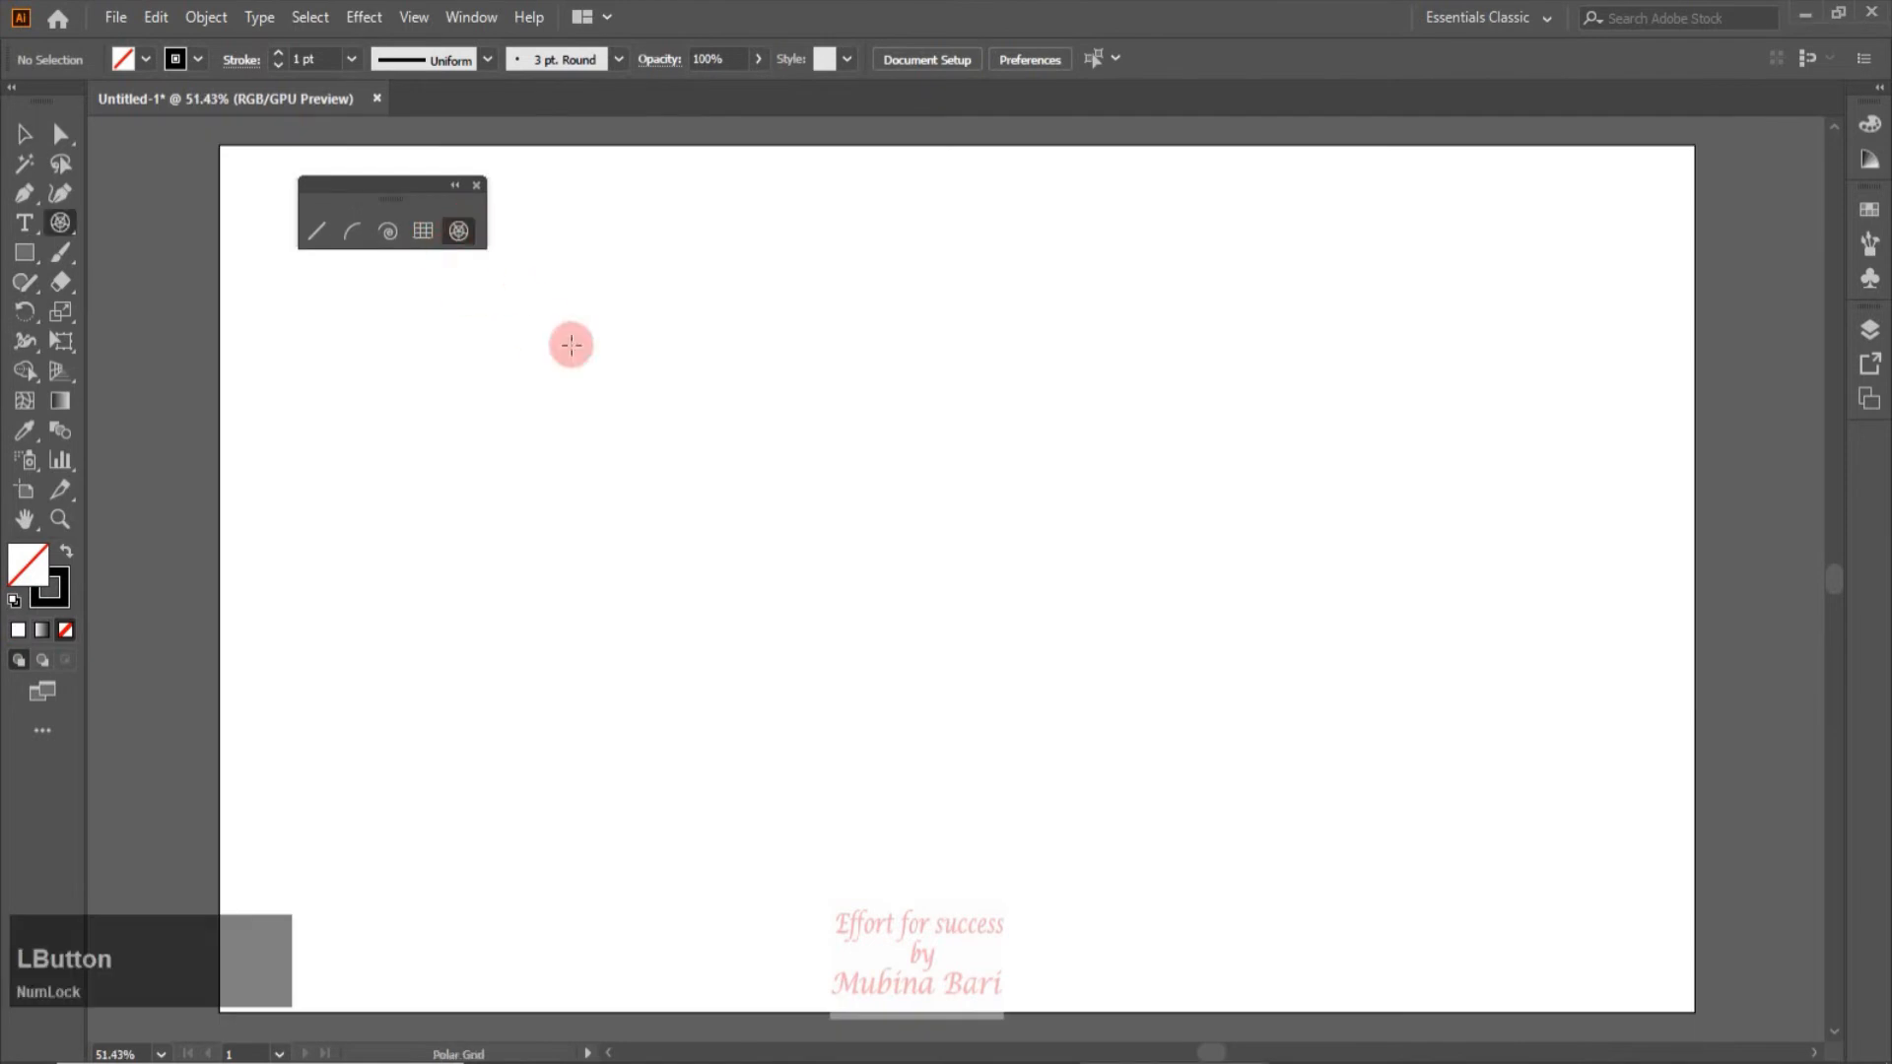
left_click_drag(452, 384, 715, 647)
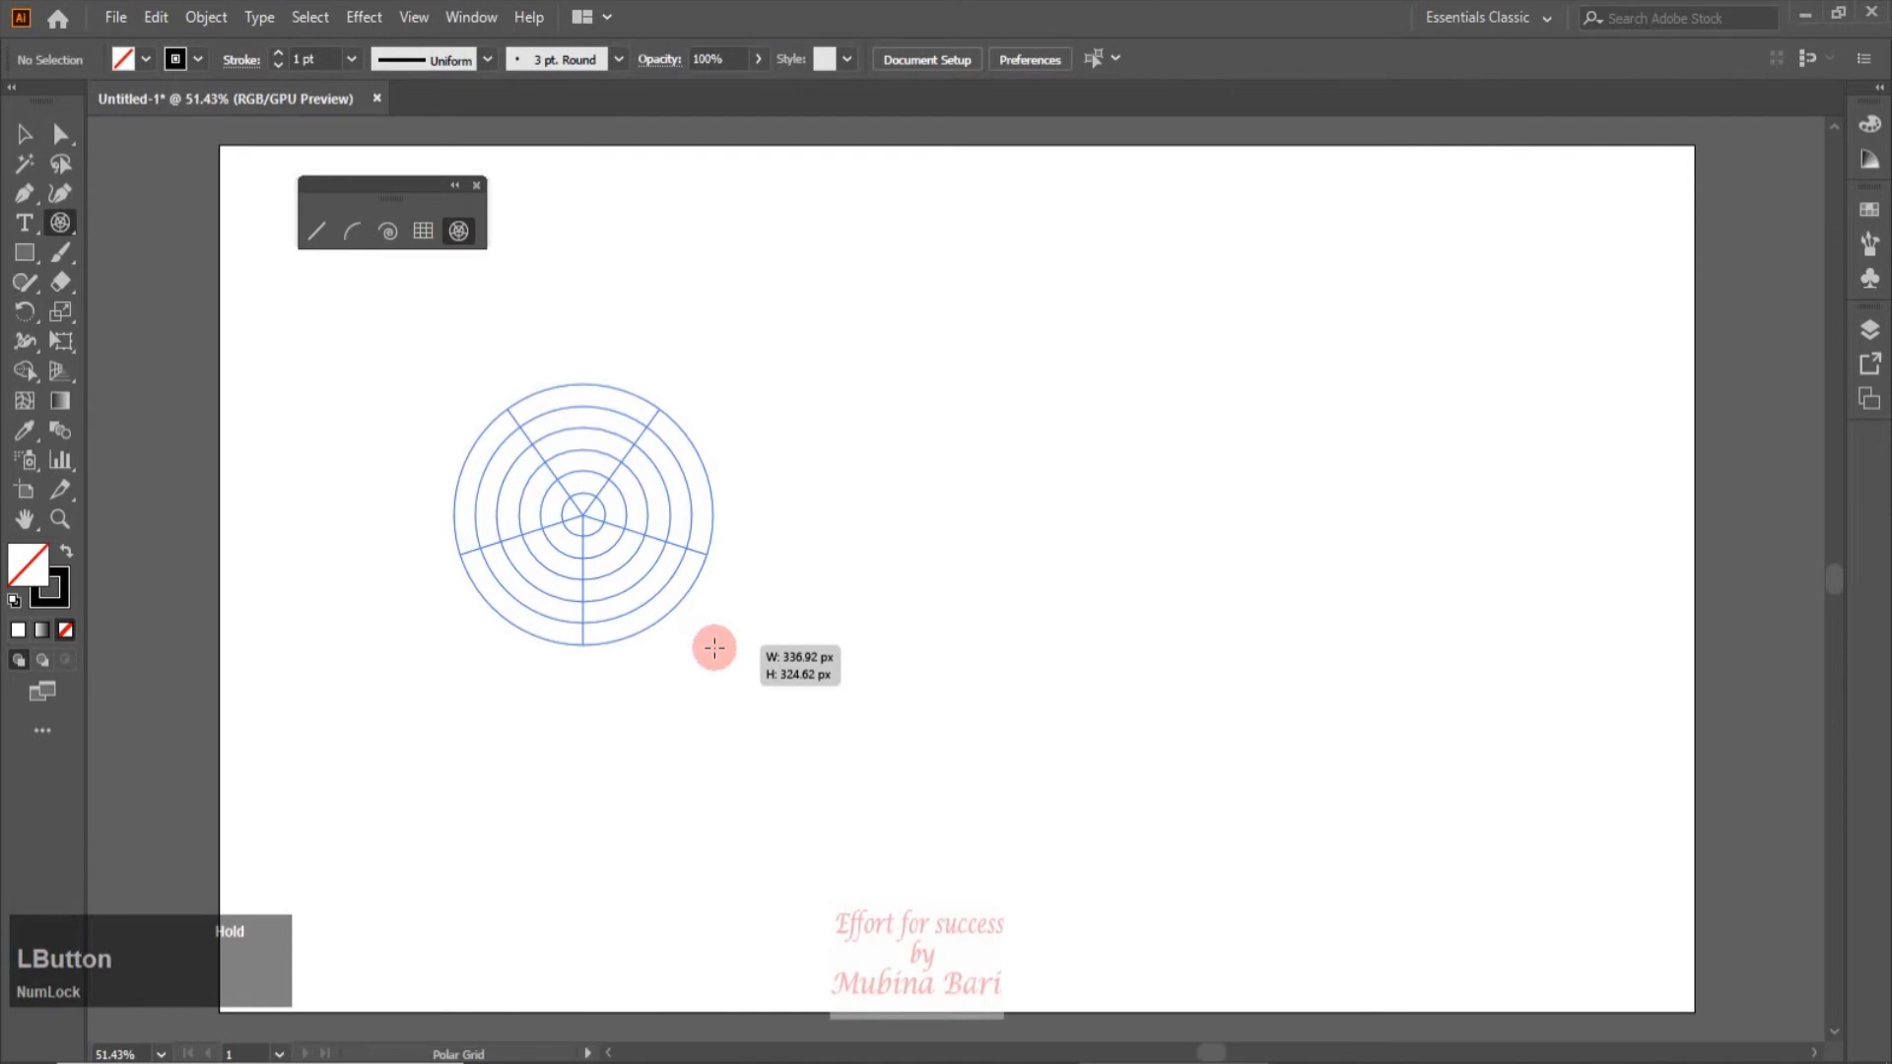
left_click_drag(715, 647, 716, 647)
Step: While drawing the polar grid, add several concentric dividers and reduce them to three
key("Up")
key("Up")
key("Up")
key("Up")
key("Up")
key("Up")
key("Up")
key("Up")
key("Down")
key("Down")
key("Down")
key("Down")
key("Down")
key("Down")
key("Down")
key("Down")
key("Down")
key("Down")
Step: Remove all radial dividers from the polar grid while it is being drawn
key("Left")
key("Left")
key("Left")
key("Left")
key("Left")
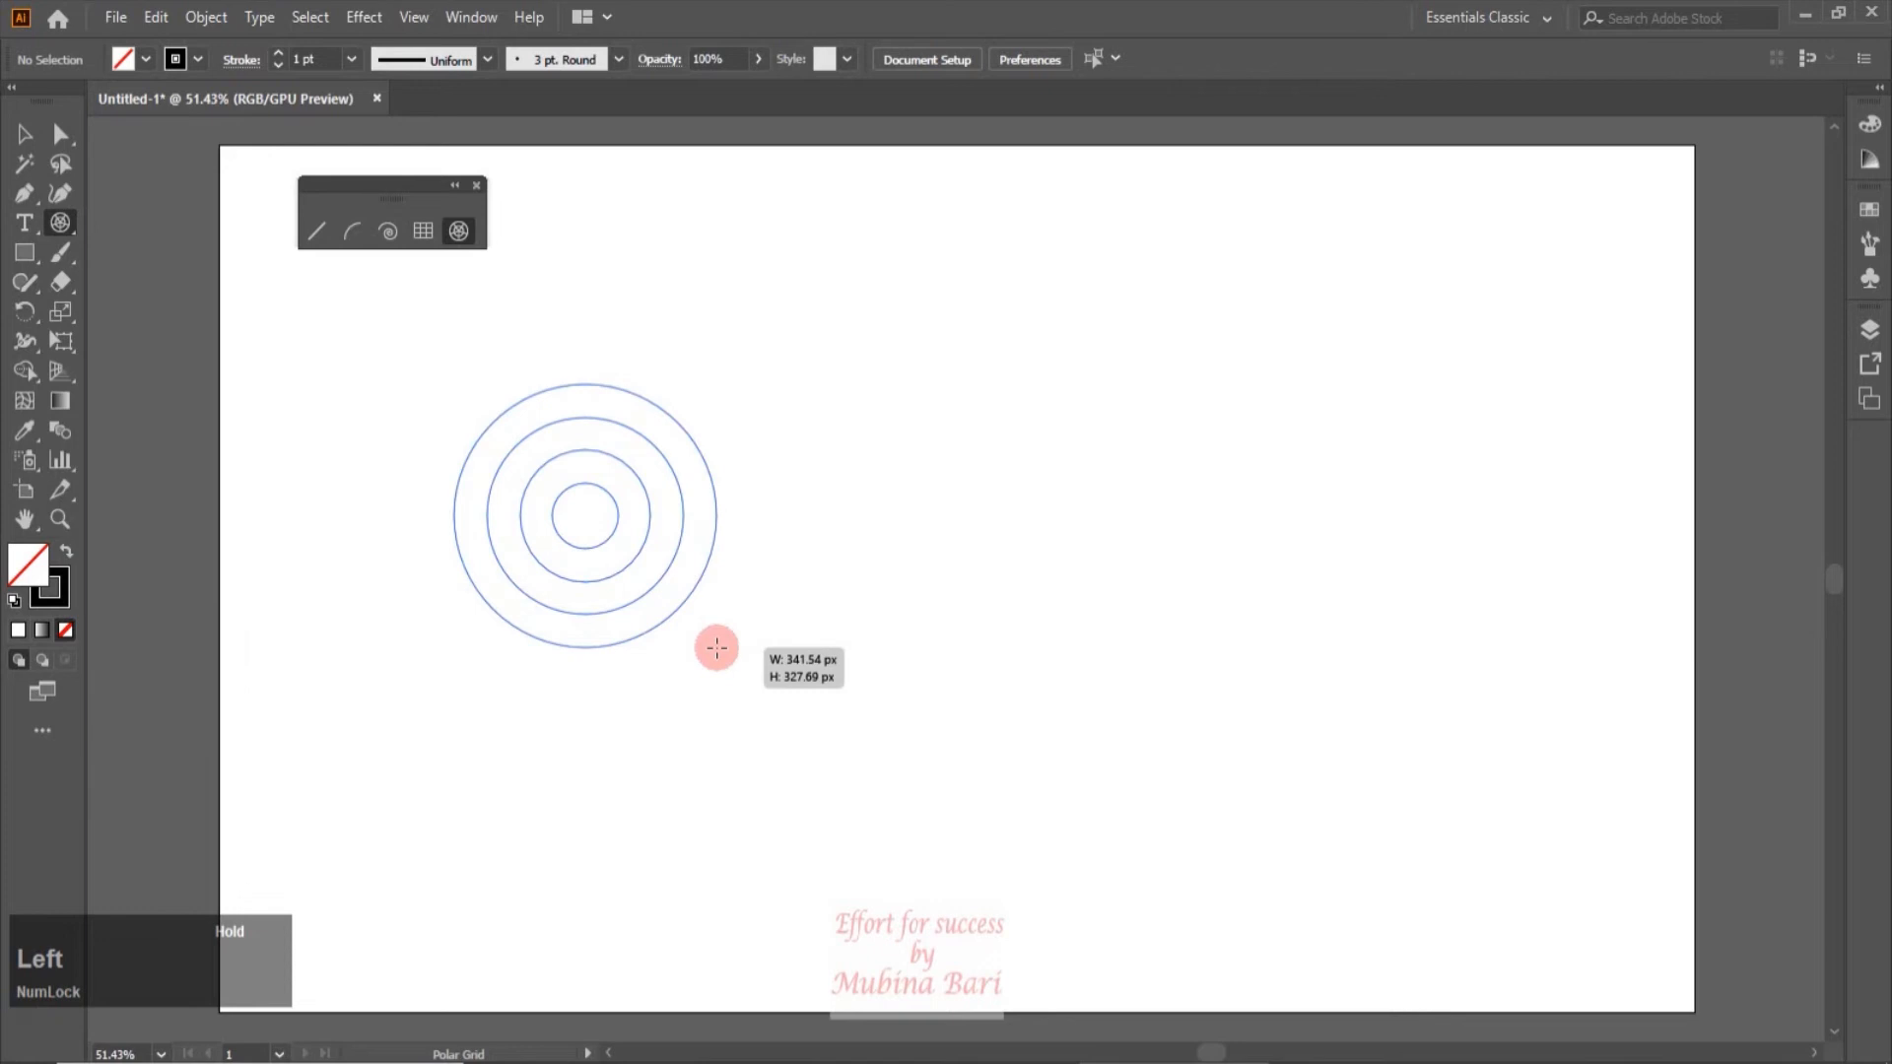
Step: Add nine radial dividers to the polar grid while it is being drawn
left_click_drag(716, 647, 716, 642)
key("Right")
key("Right")
key("Right")
key("Right")
key("Right")
key("Right")
key("Right")
key("Right")
key("Right")
key("Right")
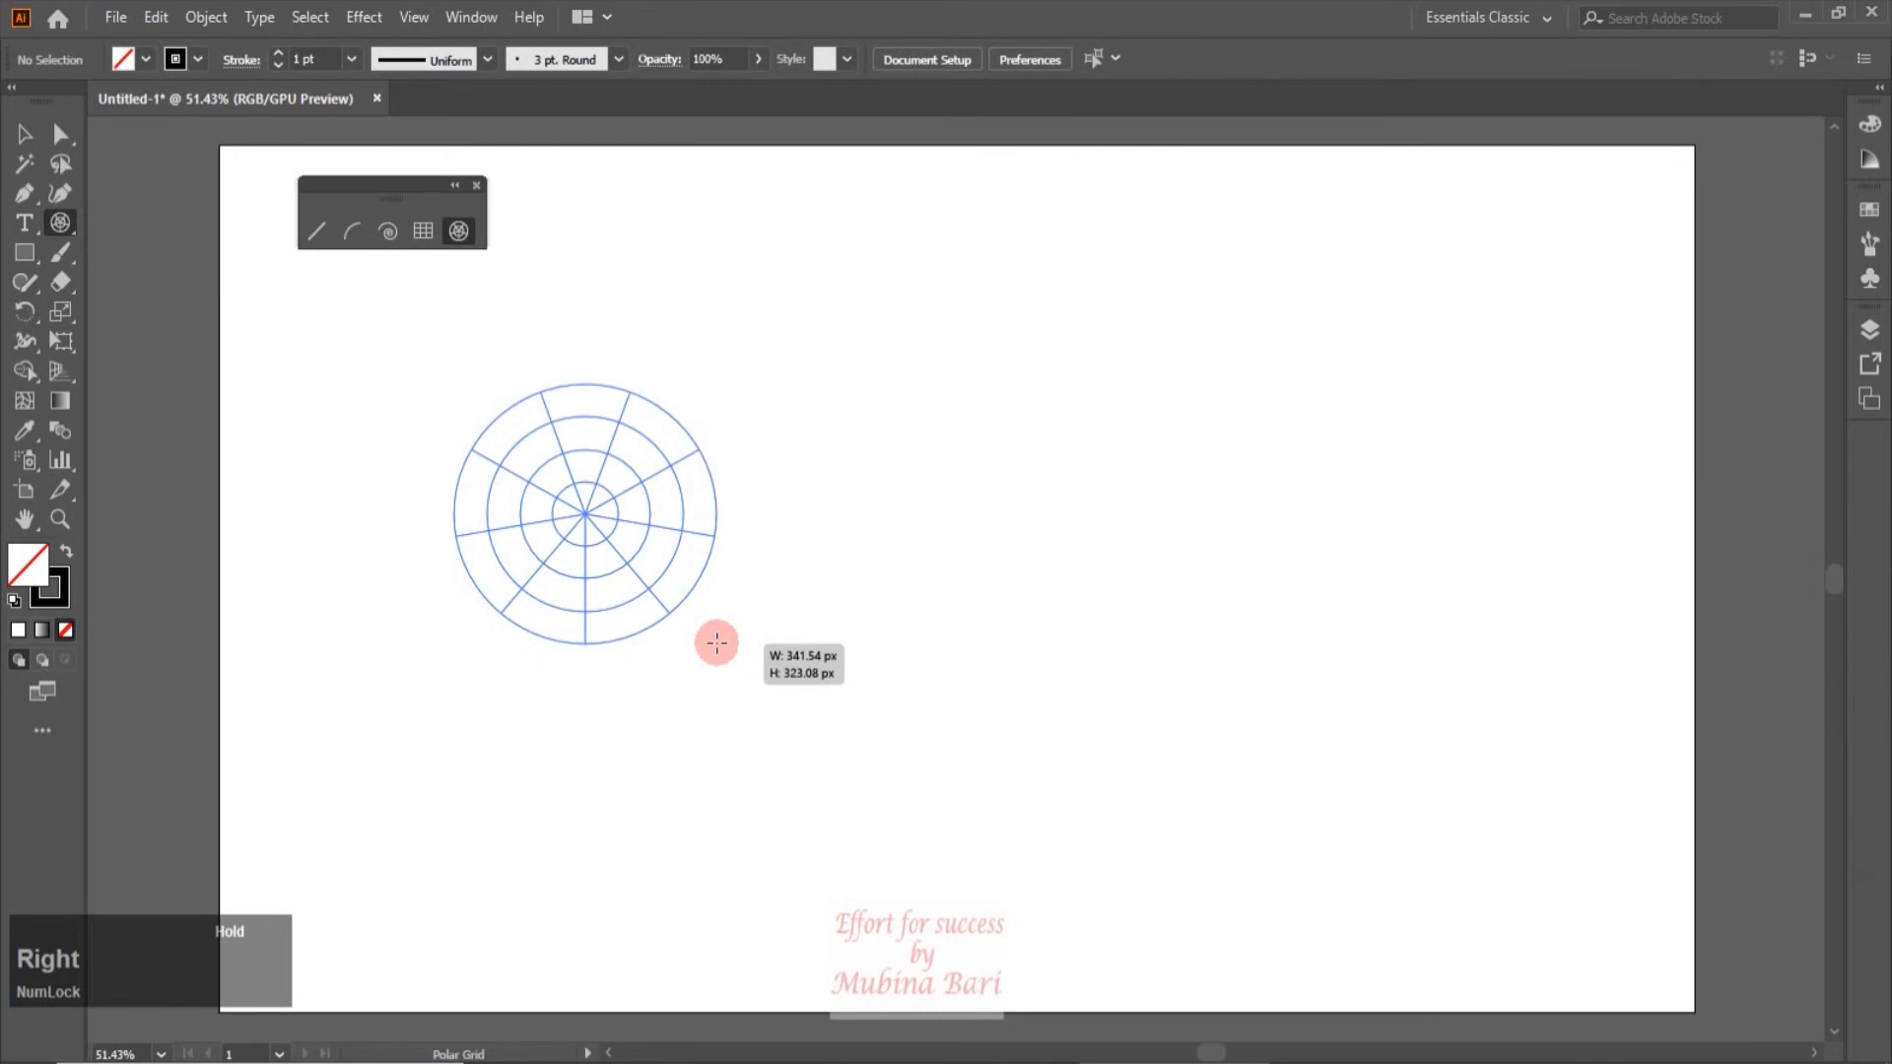
Step: Skew the polar grid's concentric dividers outward and back inward until they crowd toward the centre
left_click_drag(716, 643, 708, 642)
key("c")
key("c")
key("c")
key("c")
key("c")
key("c")
key("c")
key("c")
key("c")
key("c")
key("c")
key("x")
key("x")
key("x")
key("x")
key("x")
key("x")
key("x")
key("x")
key("x")
key("x")
key("x")
key("x")
key("x")
key("x")
key("x")
key("x")
key("x")
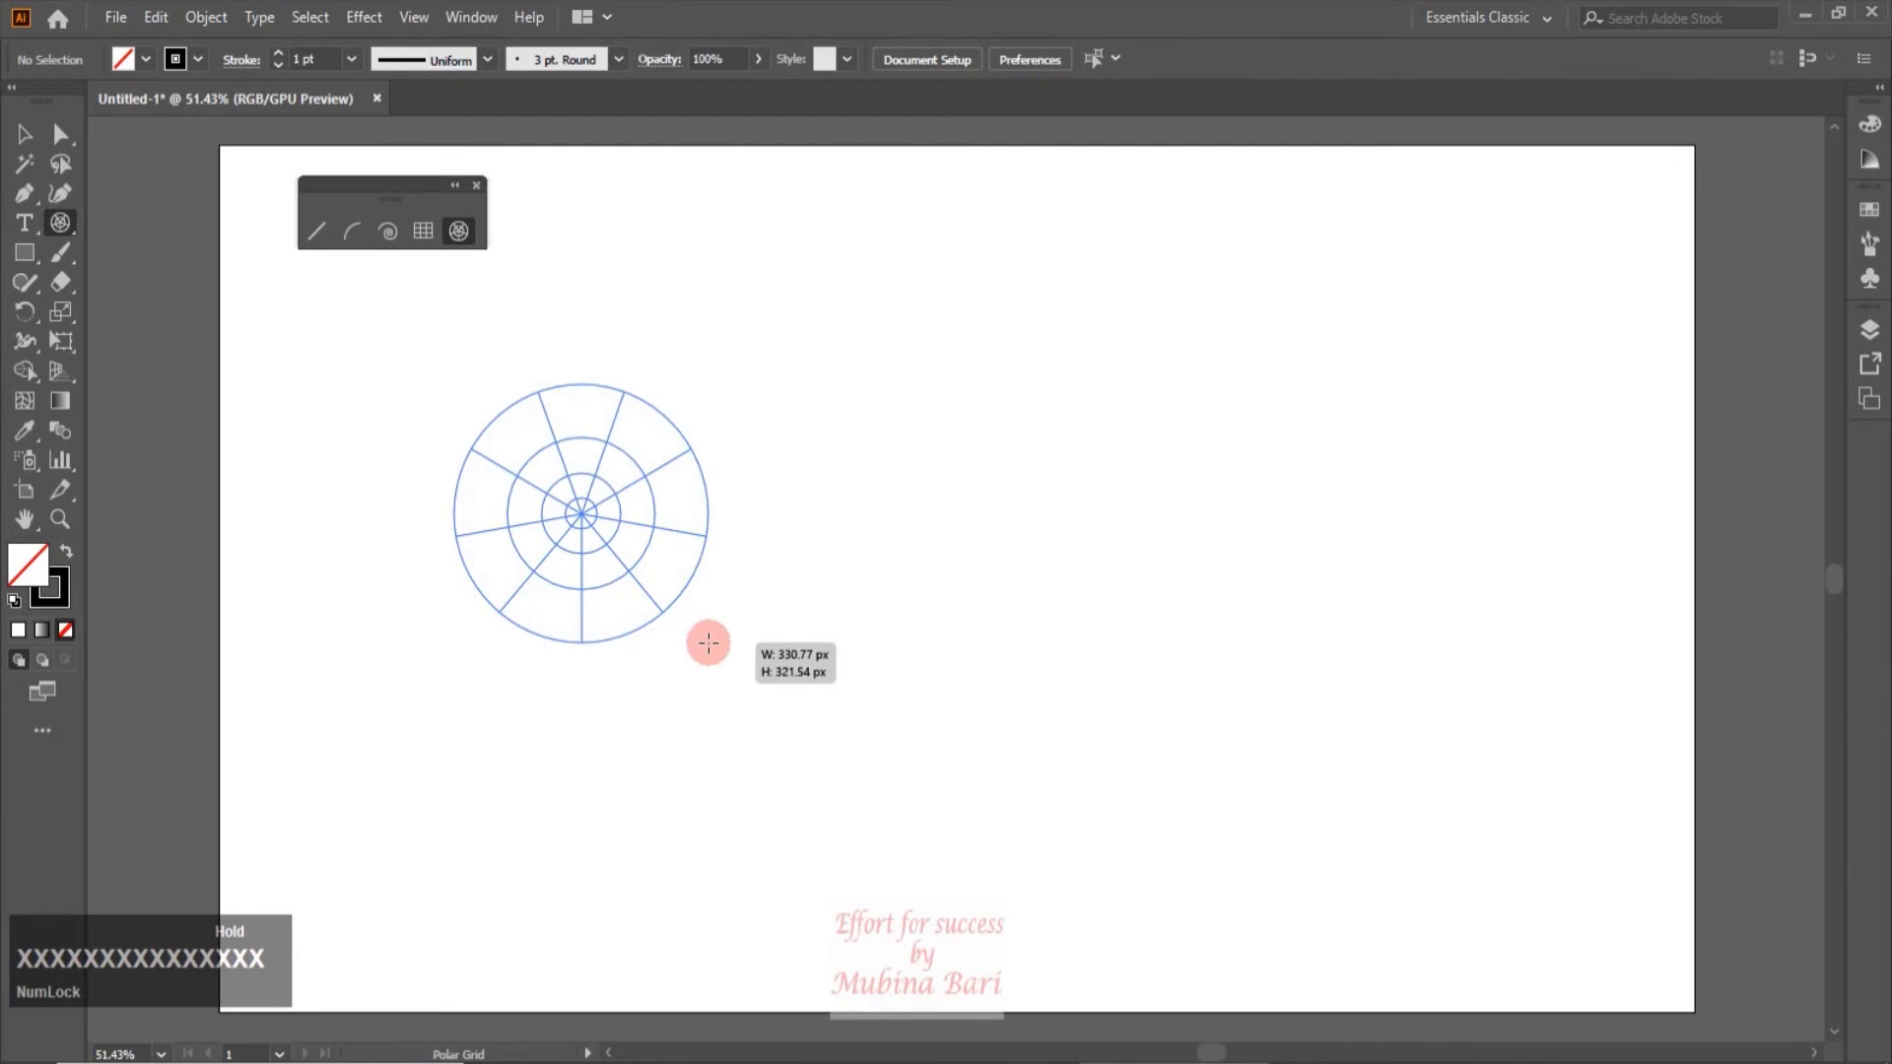
Step: Skew the polar grid's radial dividers clockwise so they bunch up just right of the lower vertical divider
key("v")
left_click_drag(708, 642, 708, 643)
key("v")
key("v")
key("v")
key("v")
key("v")
key("v")
key("v")
key("v")
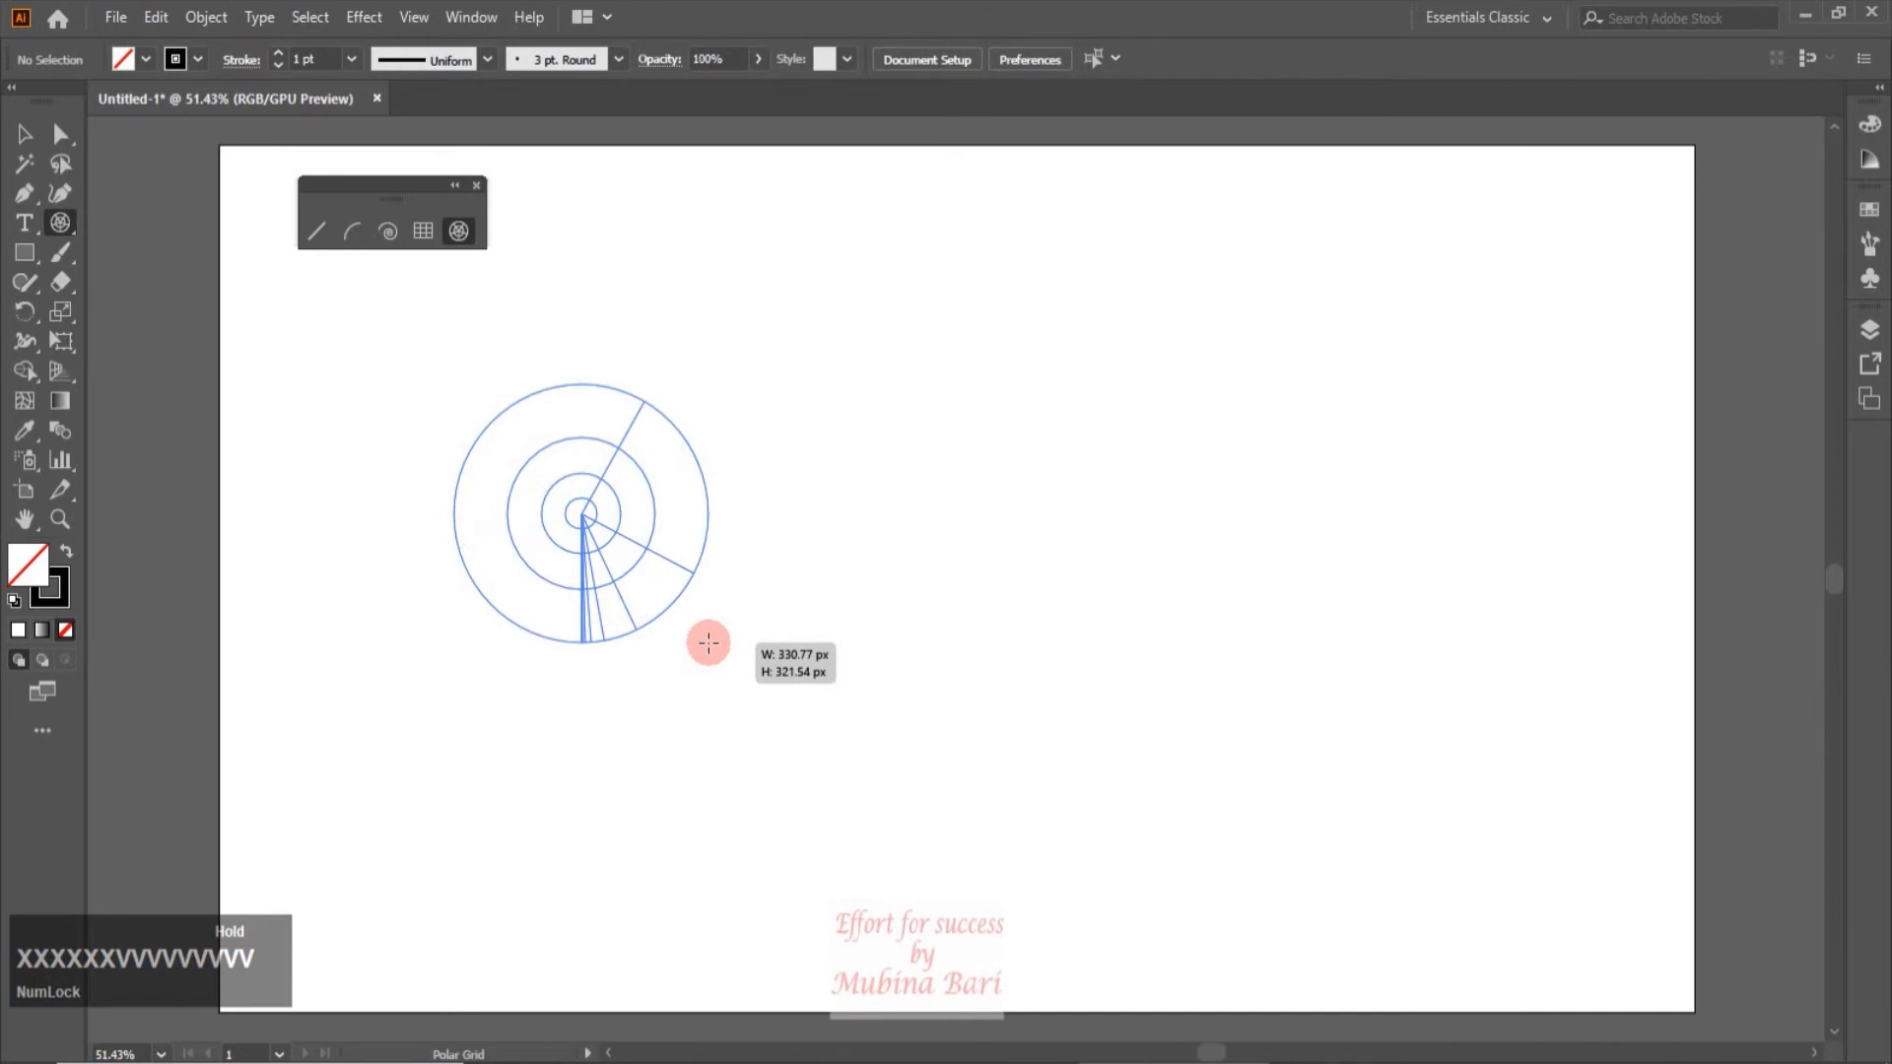
Step: Skew the radial dividers counterclockwise and finish the polar grid at about 331 px wide and 322 px high
key("f")
left_click_drag(709, 642, 709, 643)
key("f")
key("f")
key("f")
key("f")
key("f")
key("f")
key("f")
key("f")
key("f")
key("f")
key("f")
key("f")
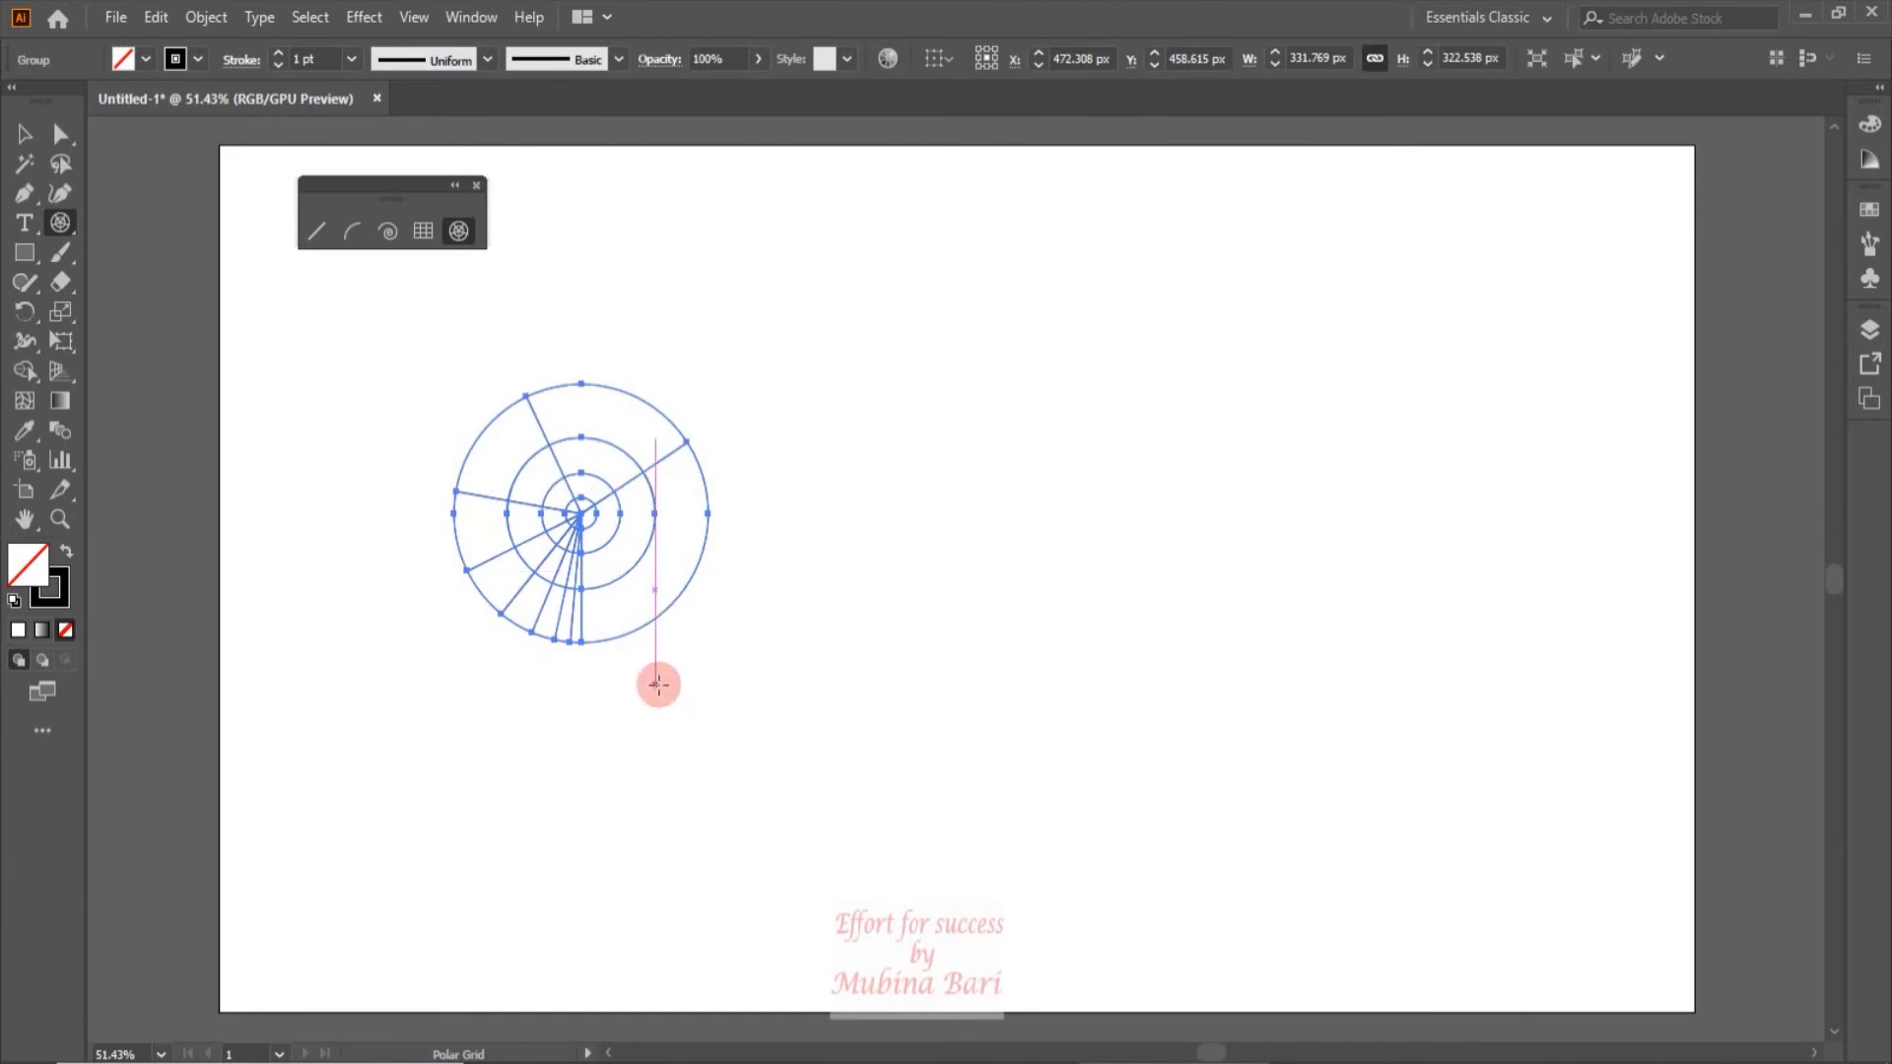
Step: Delete the polar grid and open the Polar Grid Tool options for a new grid on the artboard
key("Delete")
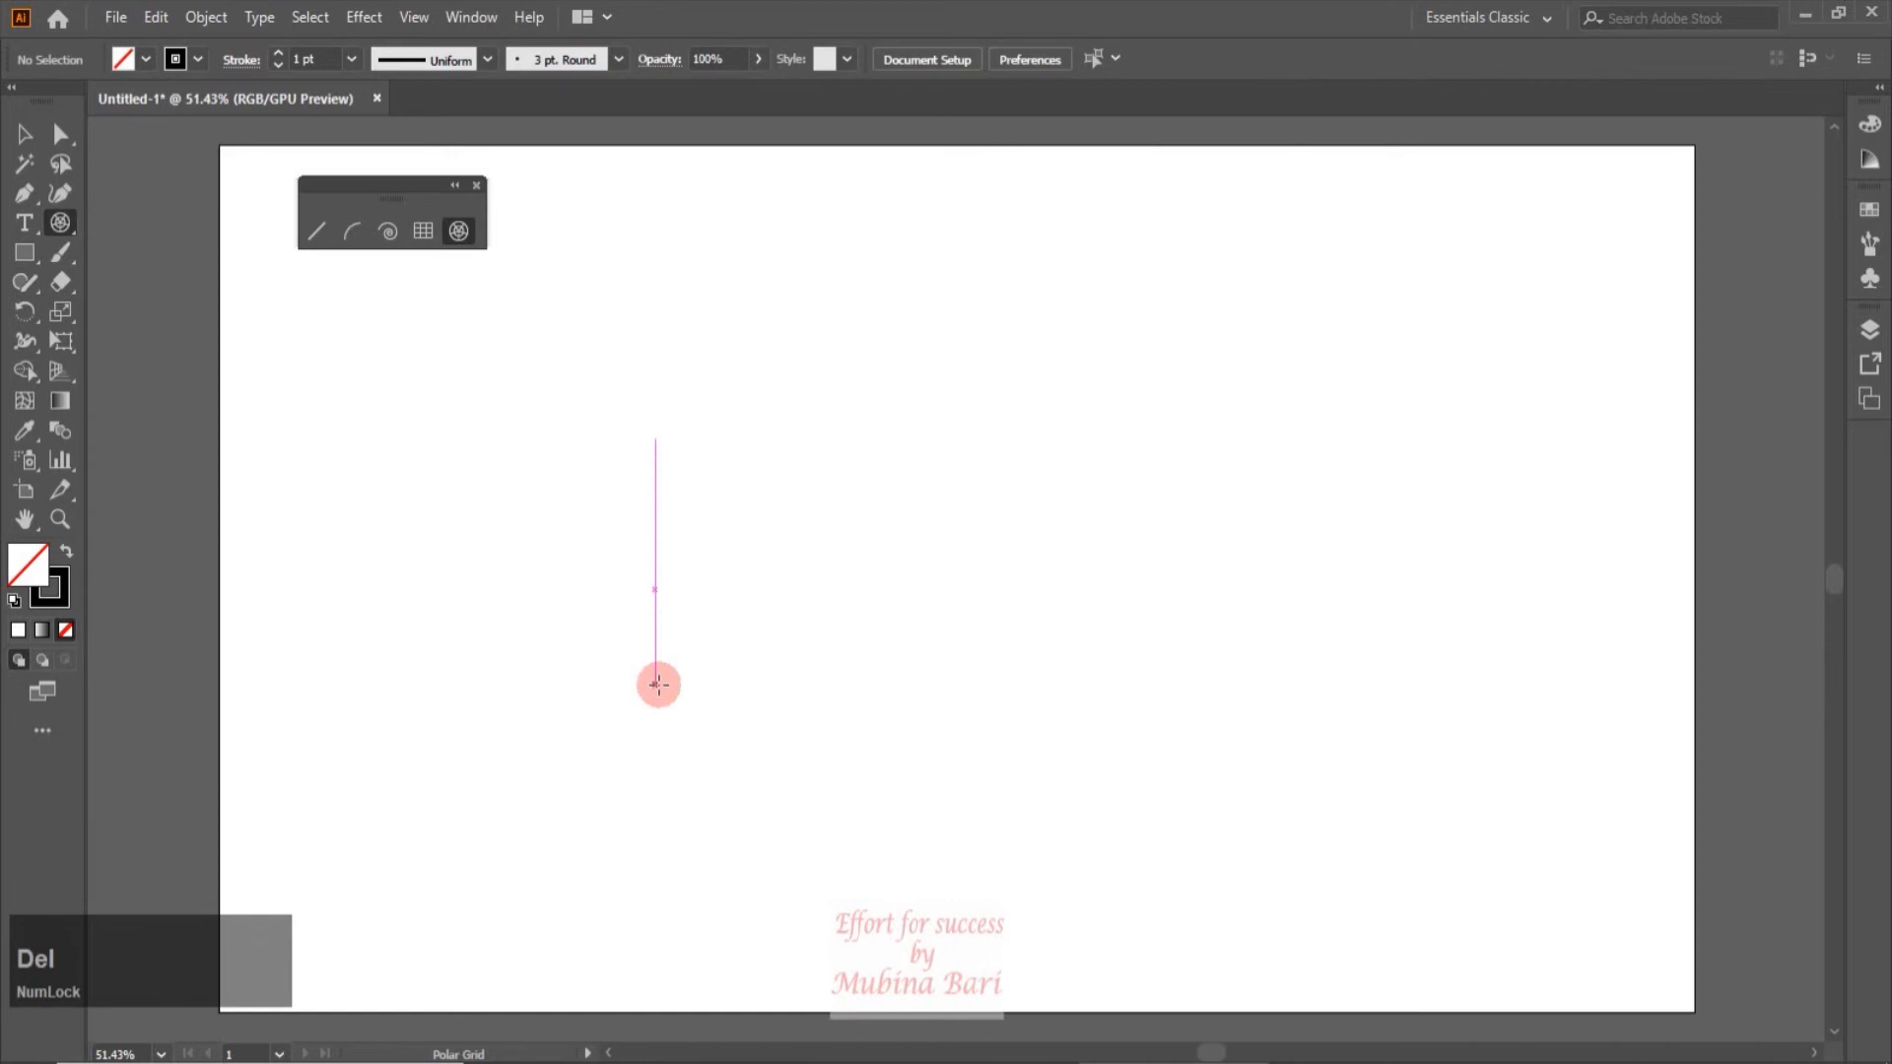
left_click(398, 209)
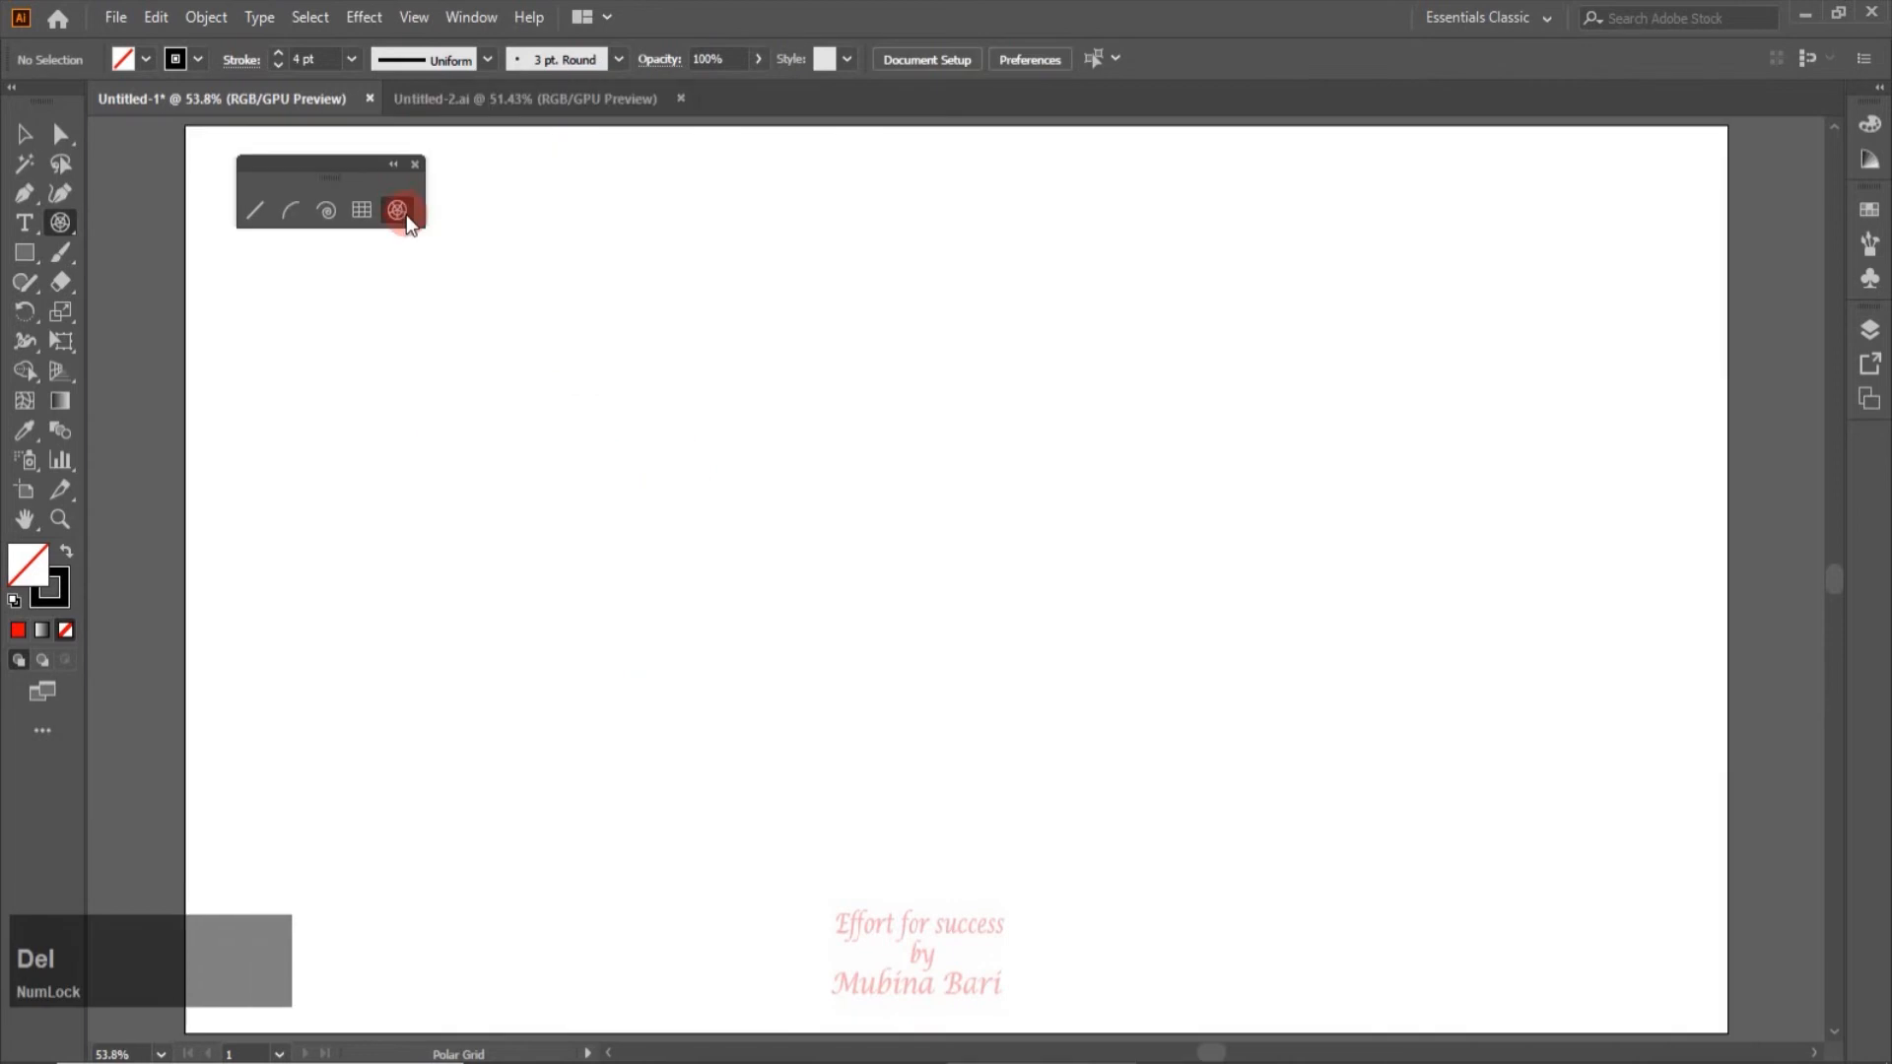
left_click(400, 209)
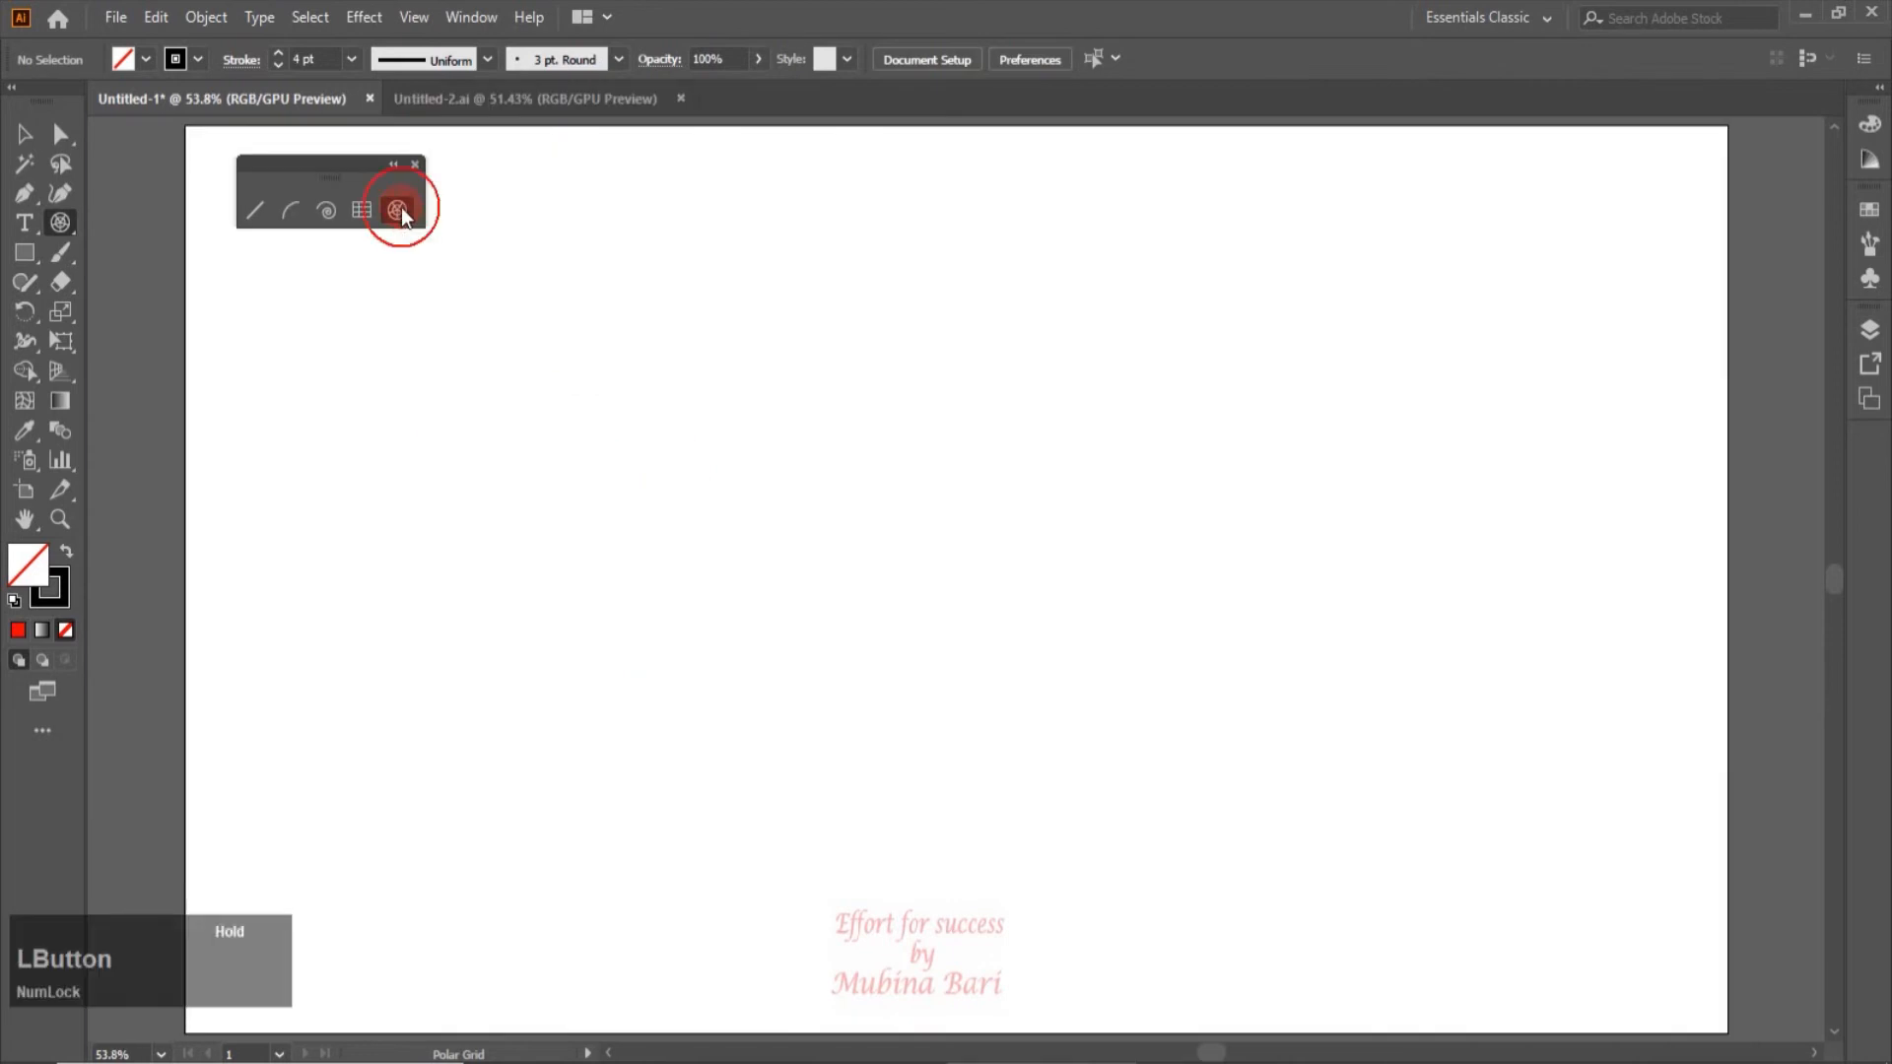
left_click(519, 464)
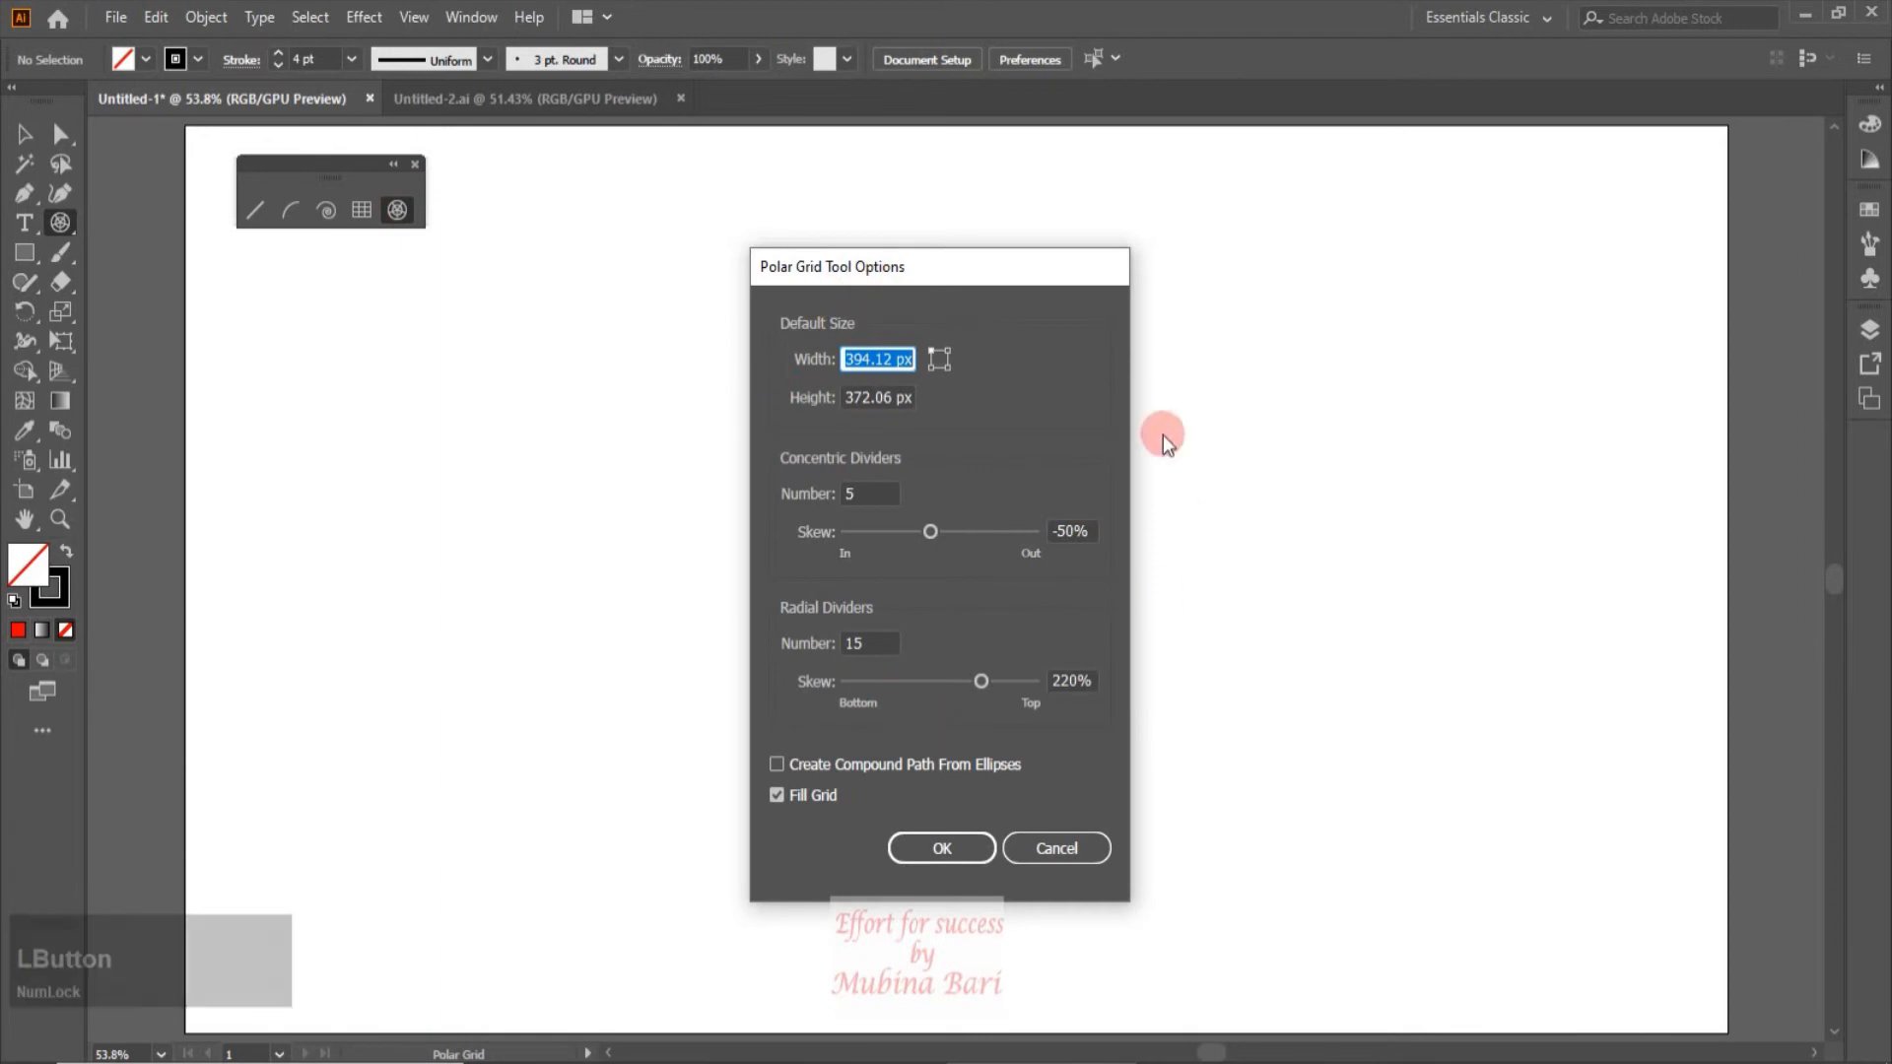
Step: Create a polar grid 394.12 px wide and 37.06 px high with 0% skew for the concentric and radial dividers
left_click(873, 396)
key("BackSpace")
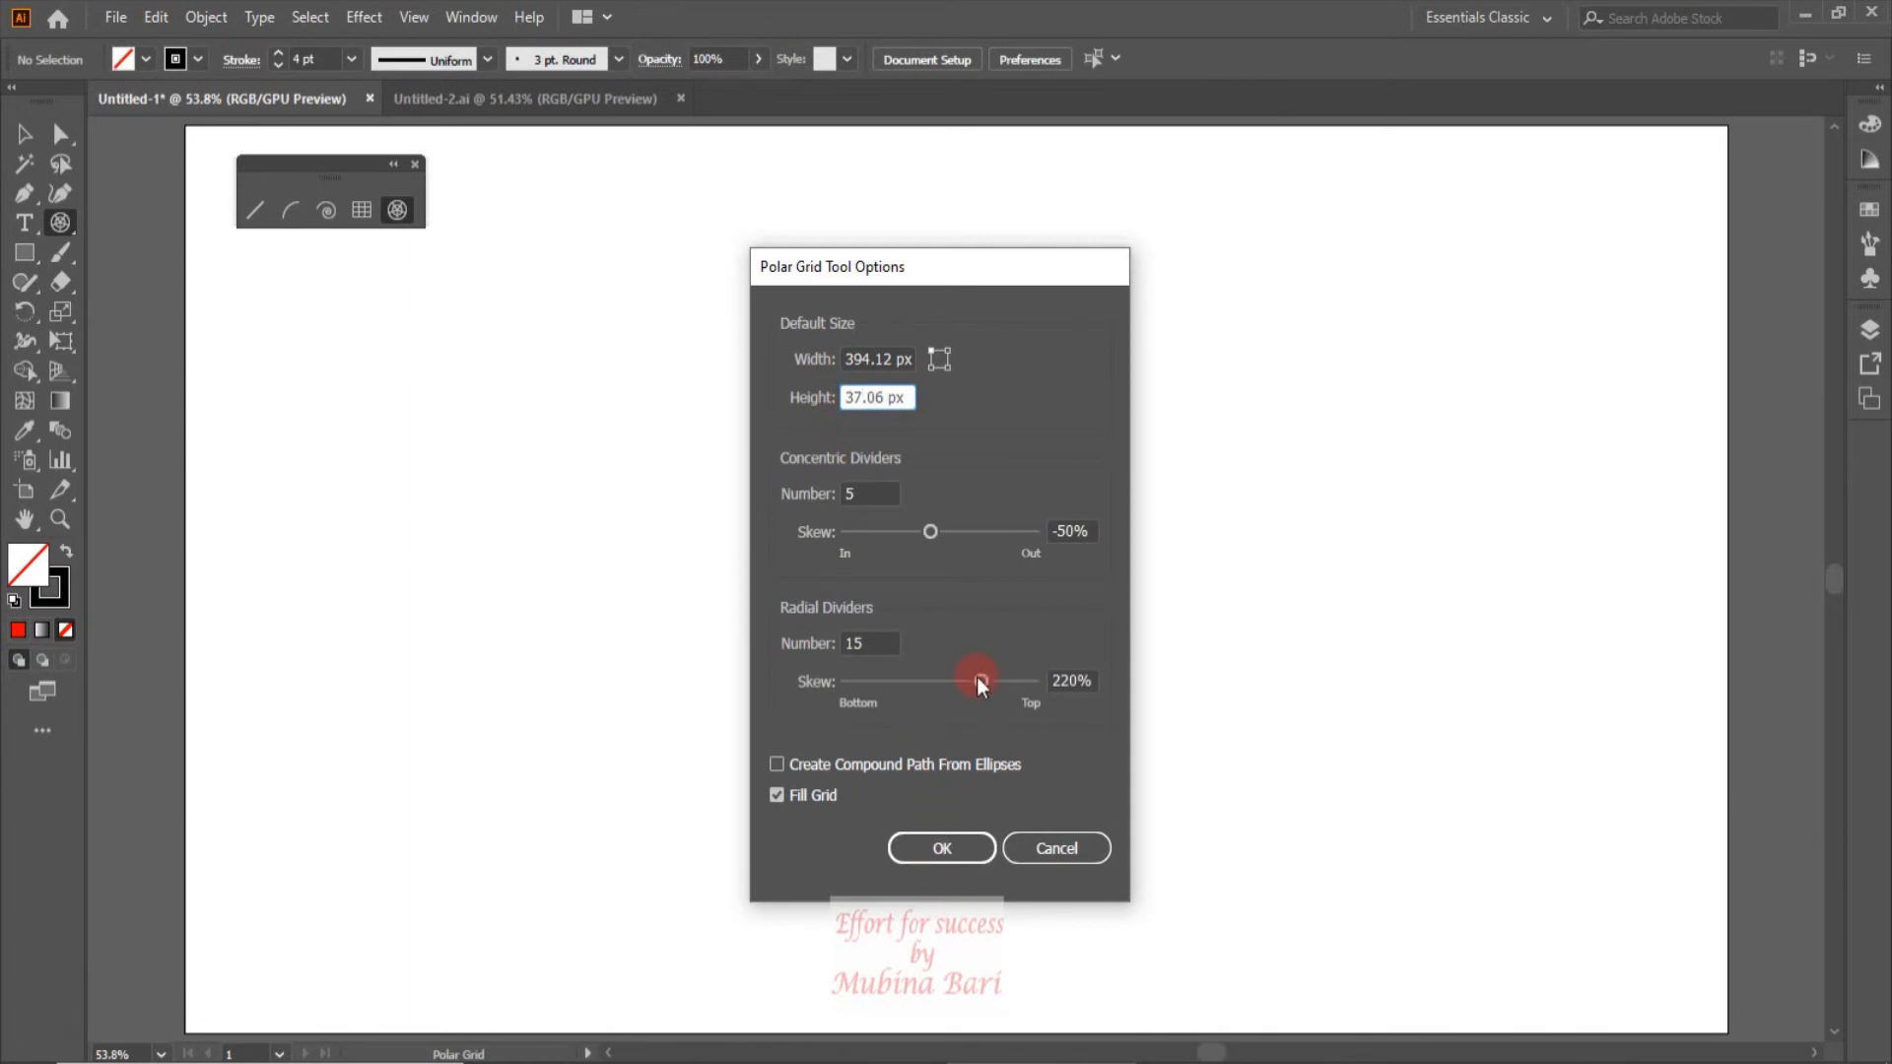
mouse_move(1078, 530)
left_mouse_down()
mouse_move(1046, 537)
mouse_move(1056, 552)
left_mouse_up()
type("0")
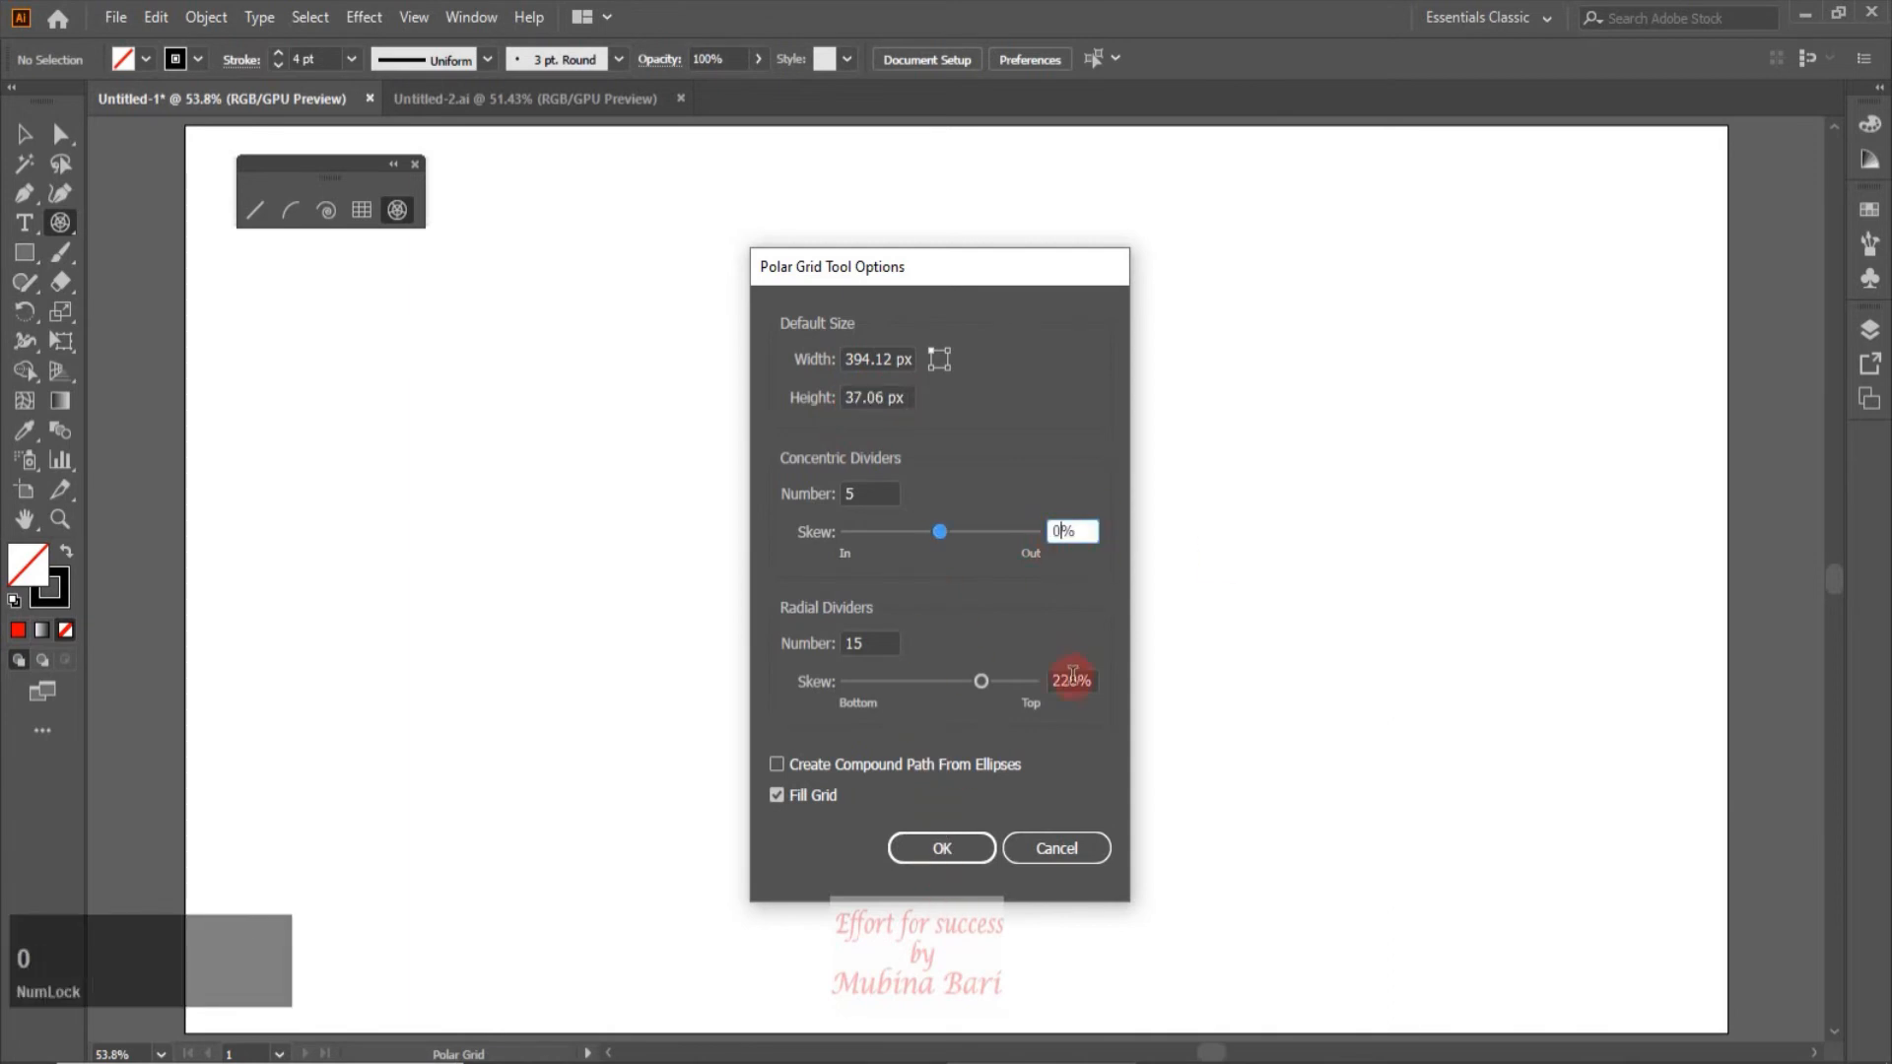
left_click_drag(1081, 676, 1039, 690)
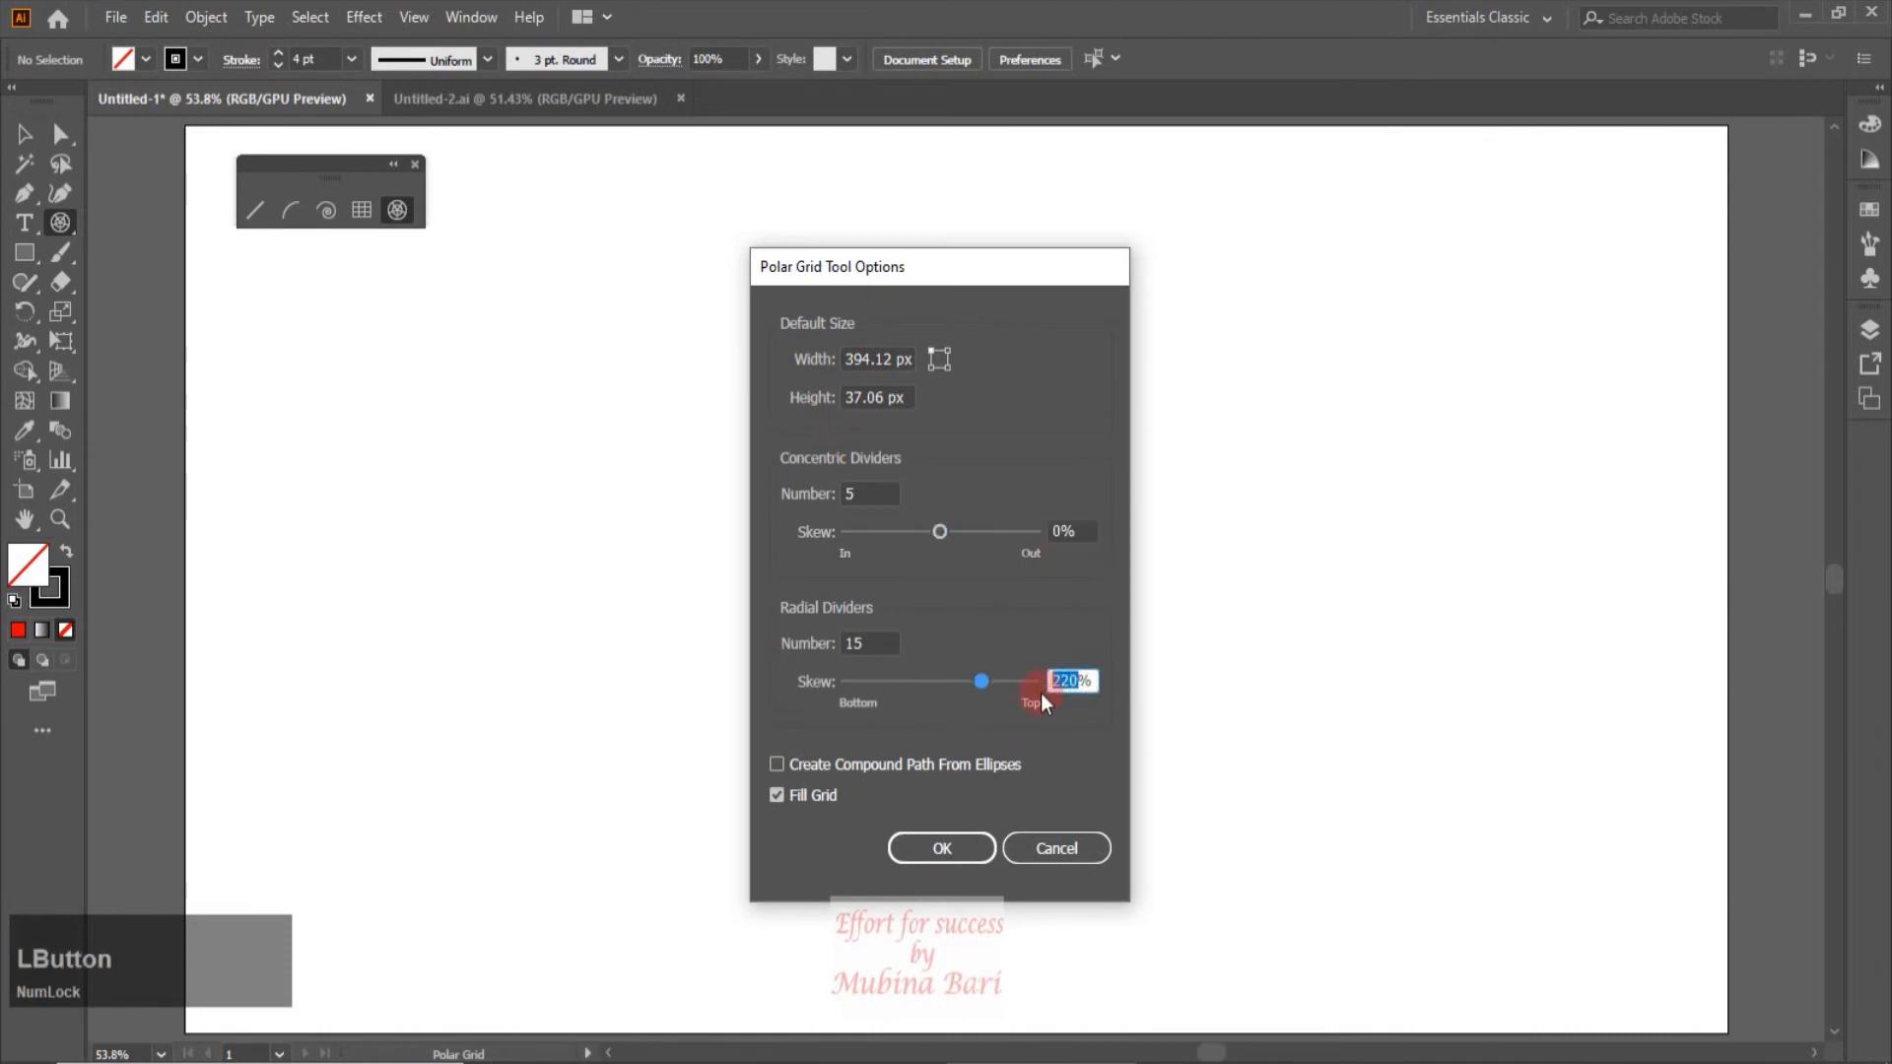
type("0")
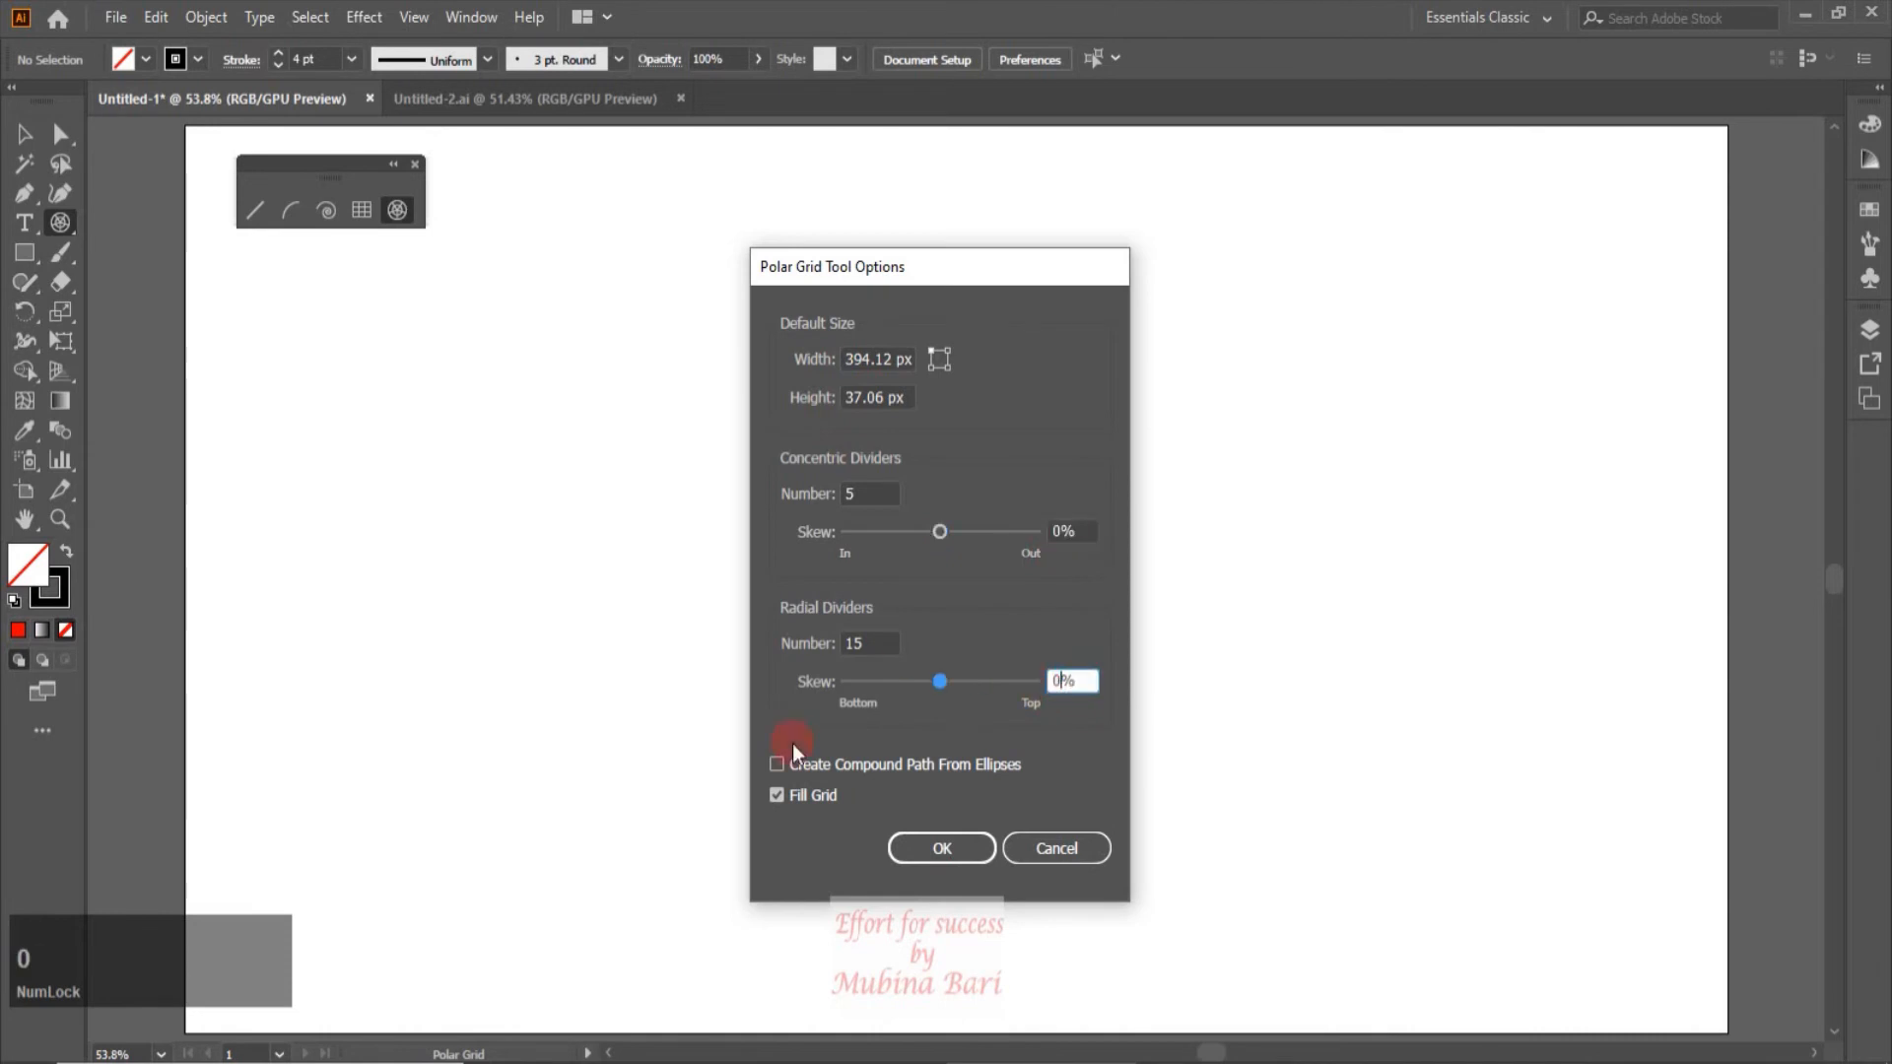
left_click(932, 854)
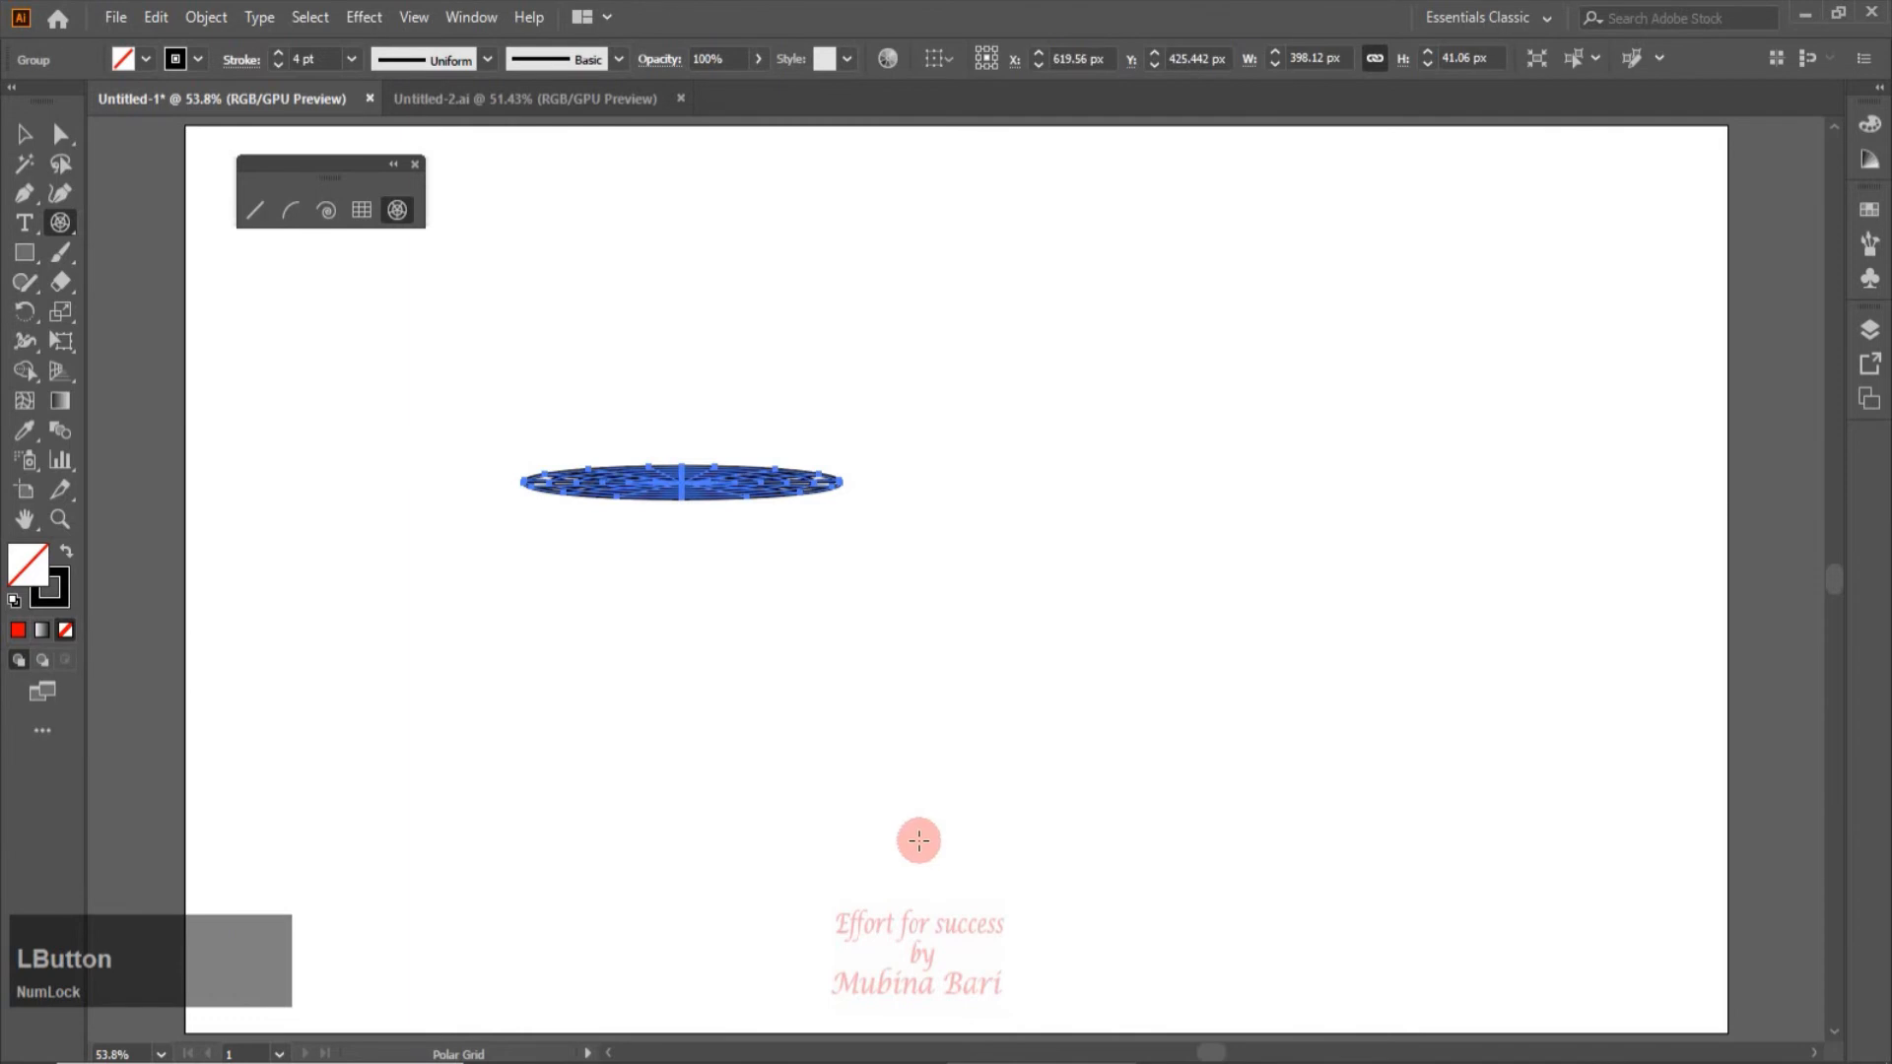
Step: Stretch the flat polar grid downward to about 419 px high, and delete it
left_click(25, 134)
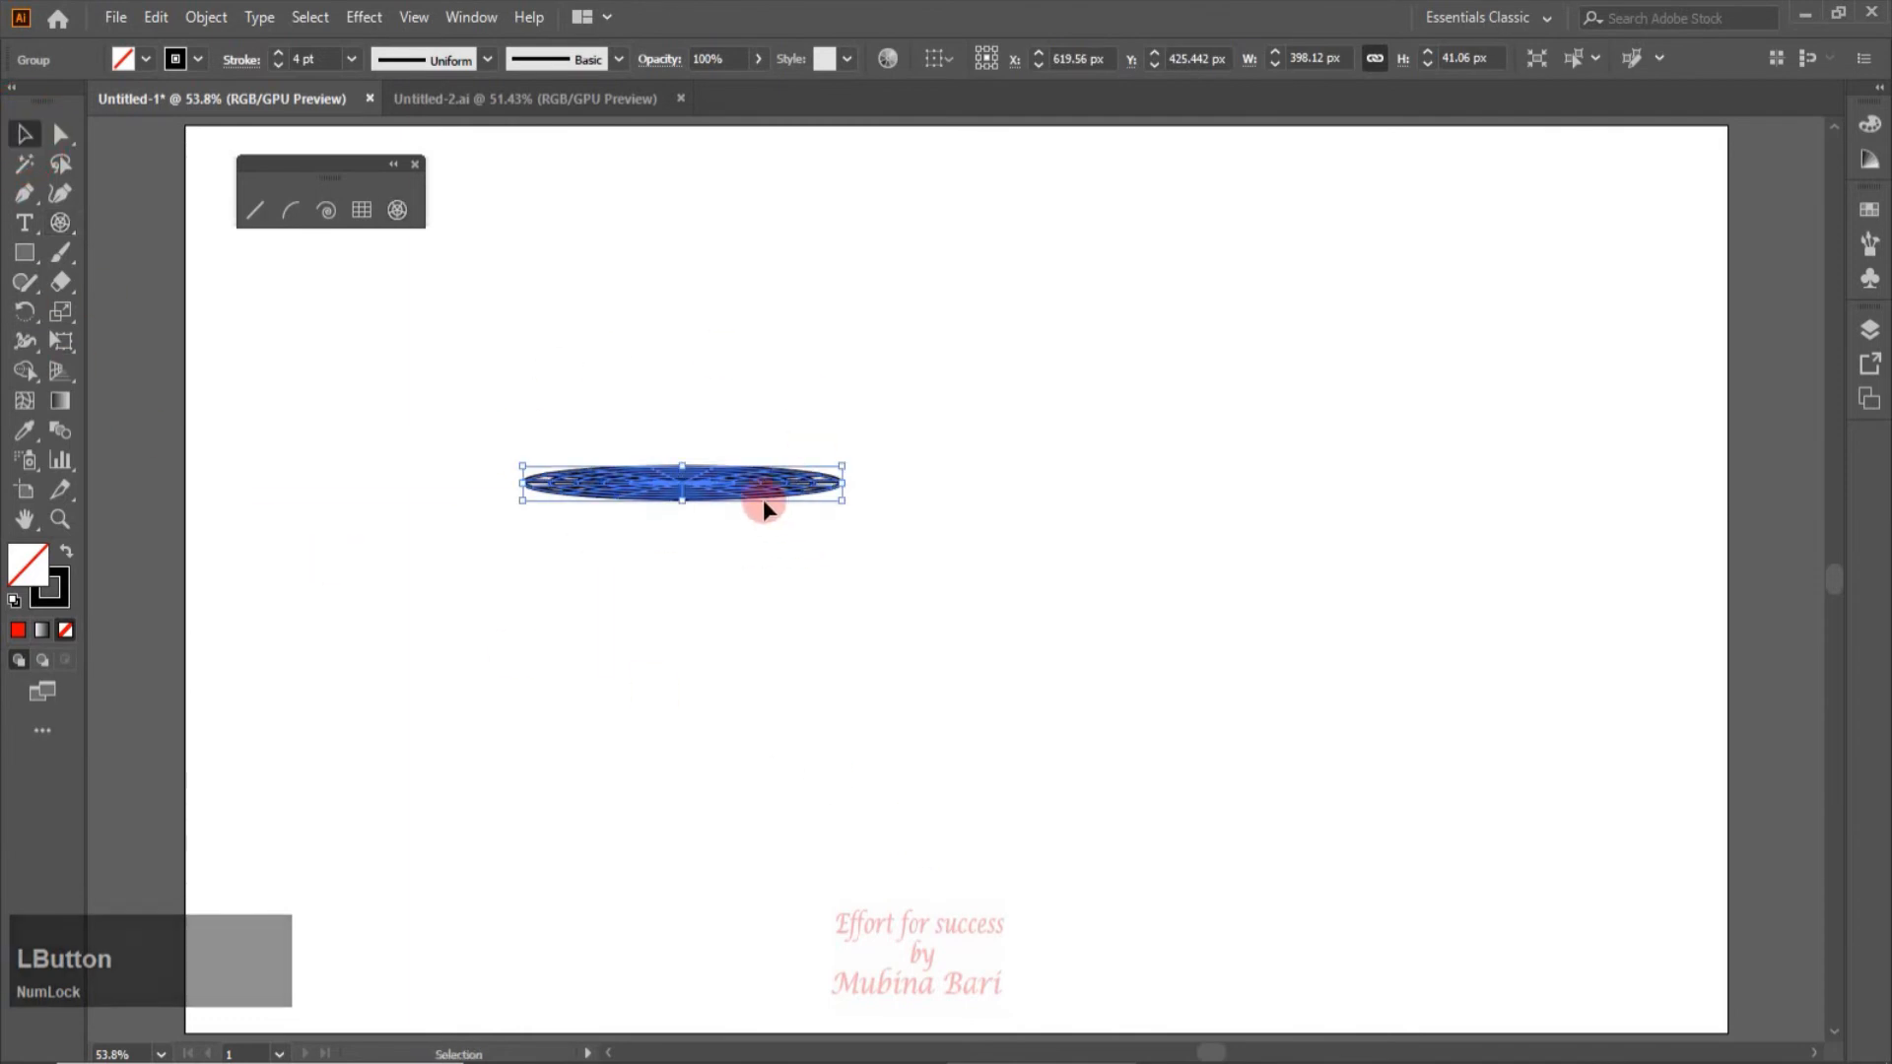
left_click_drag(682, 501, 690, 842)
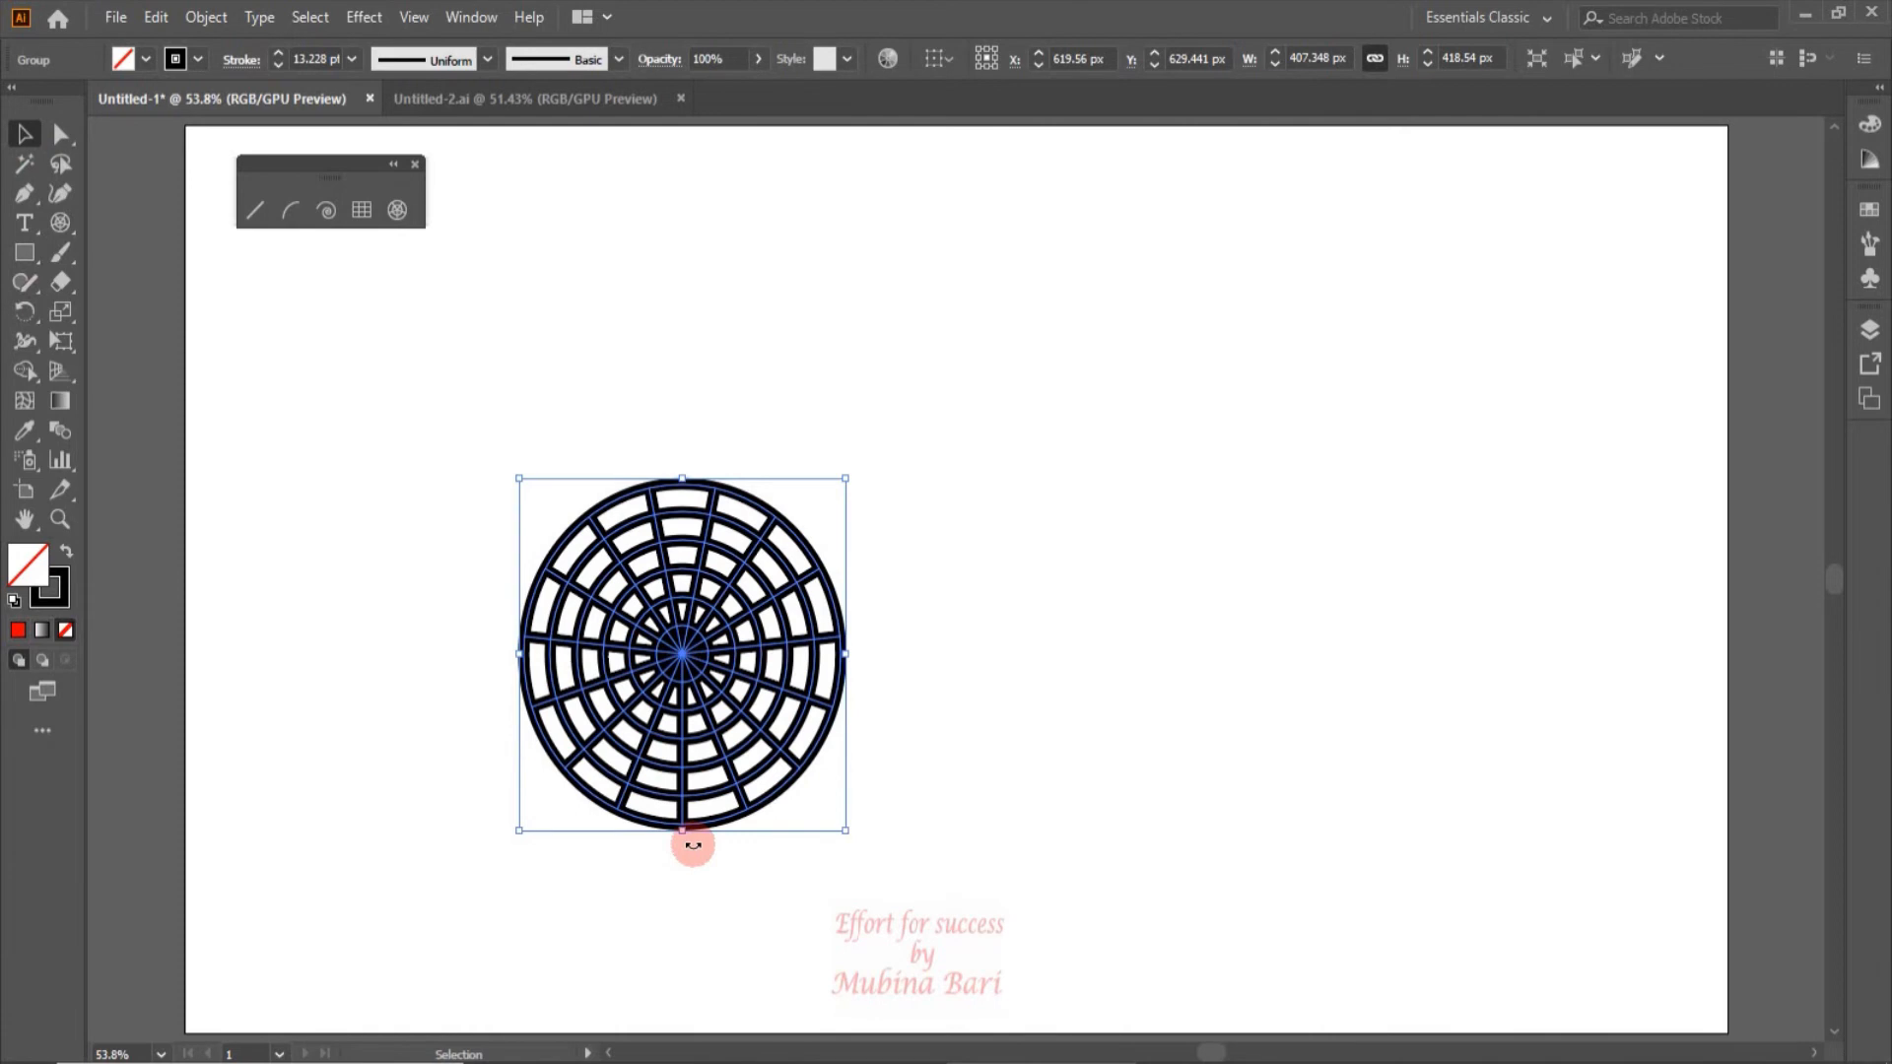
key("Delete")
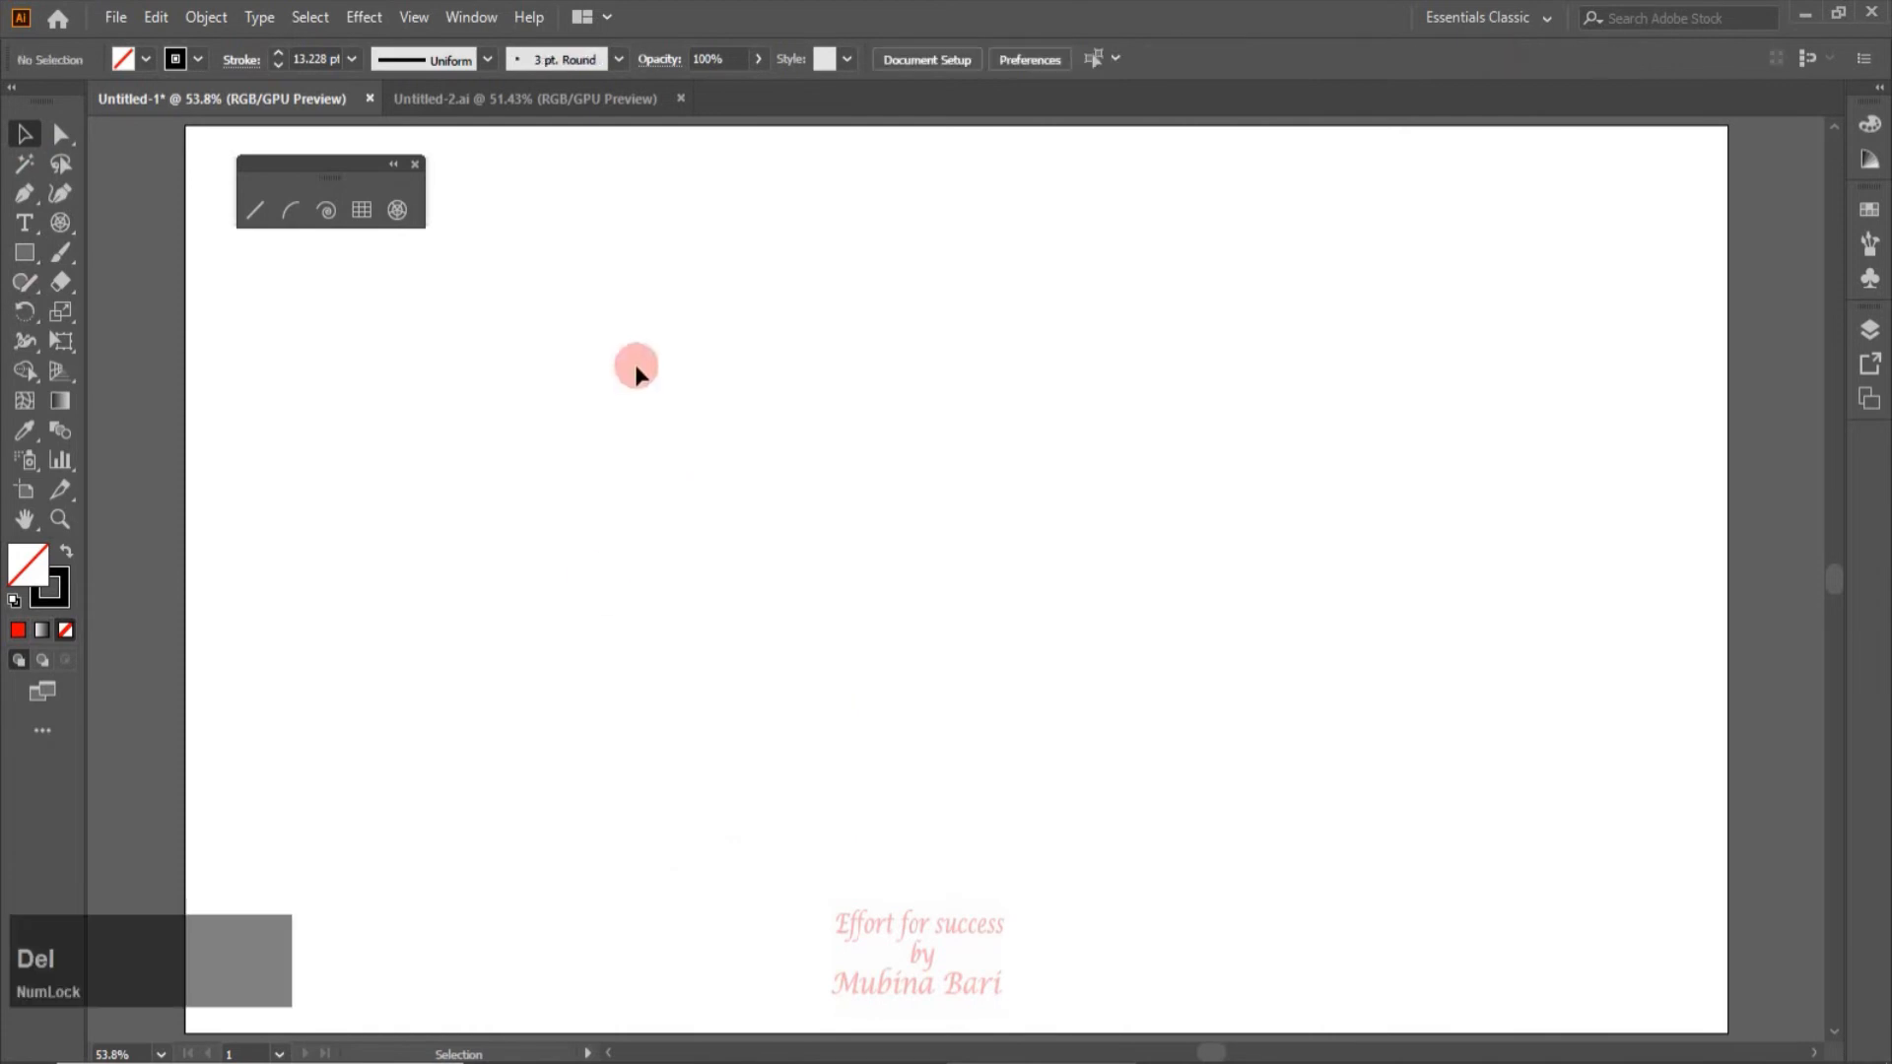
Step: Open the Polar Grid Tool options for a new grid on the artboard and set its width and height to 400 px
left_click(398, 211)
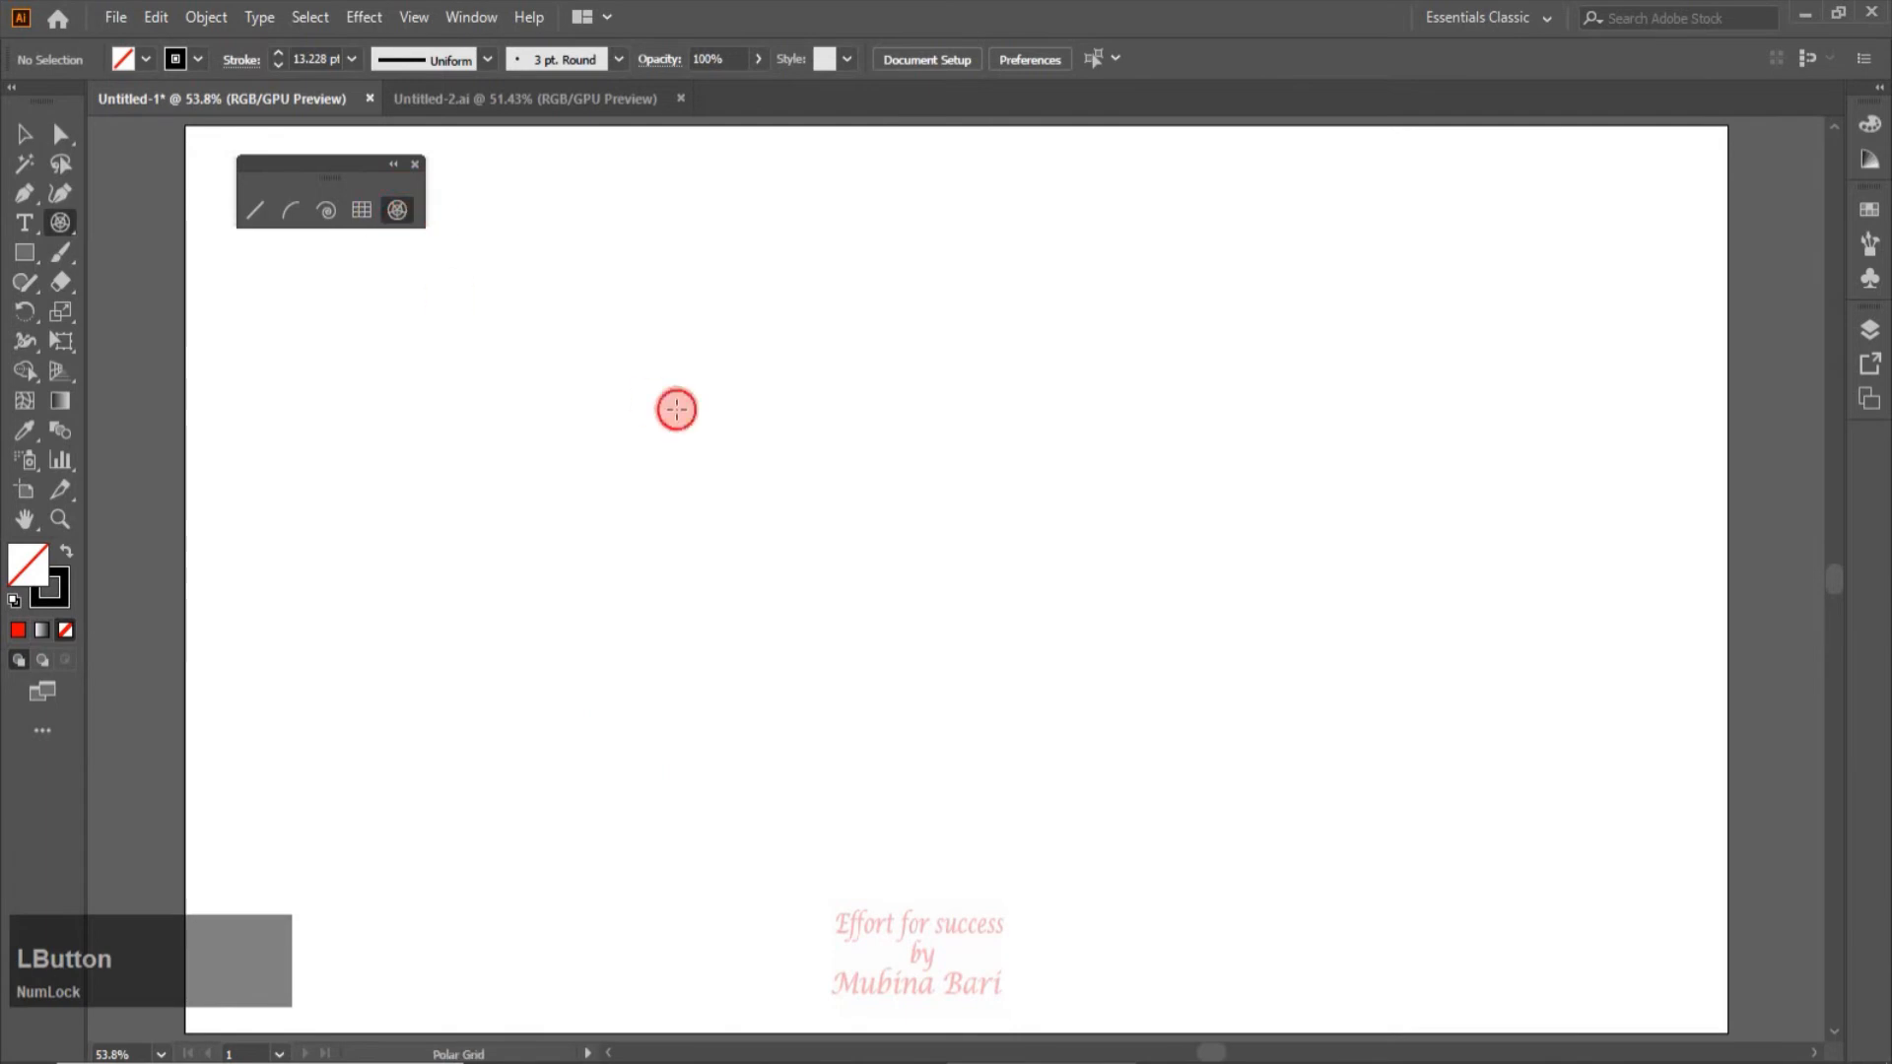
left_click(677, 410)
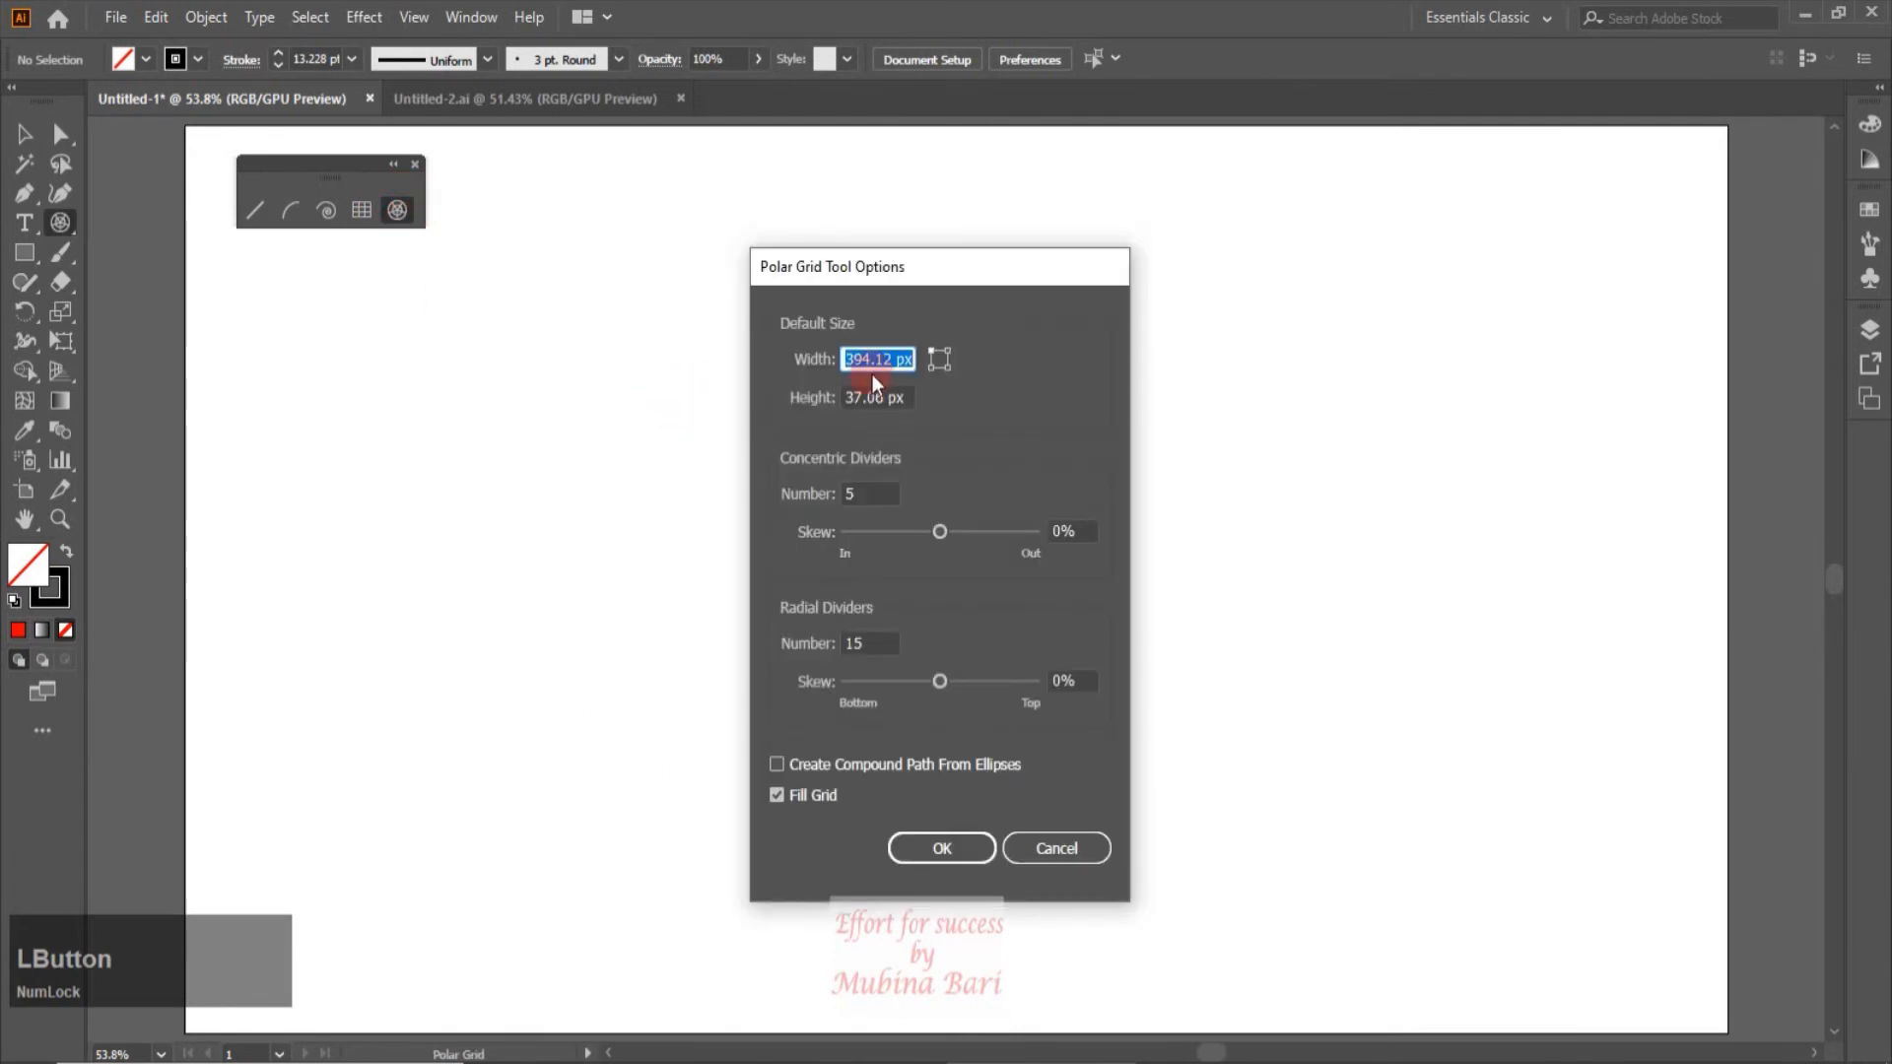
left_click_drag(873, 370, 816, 400)
type("40")
type("0")
type("400")
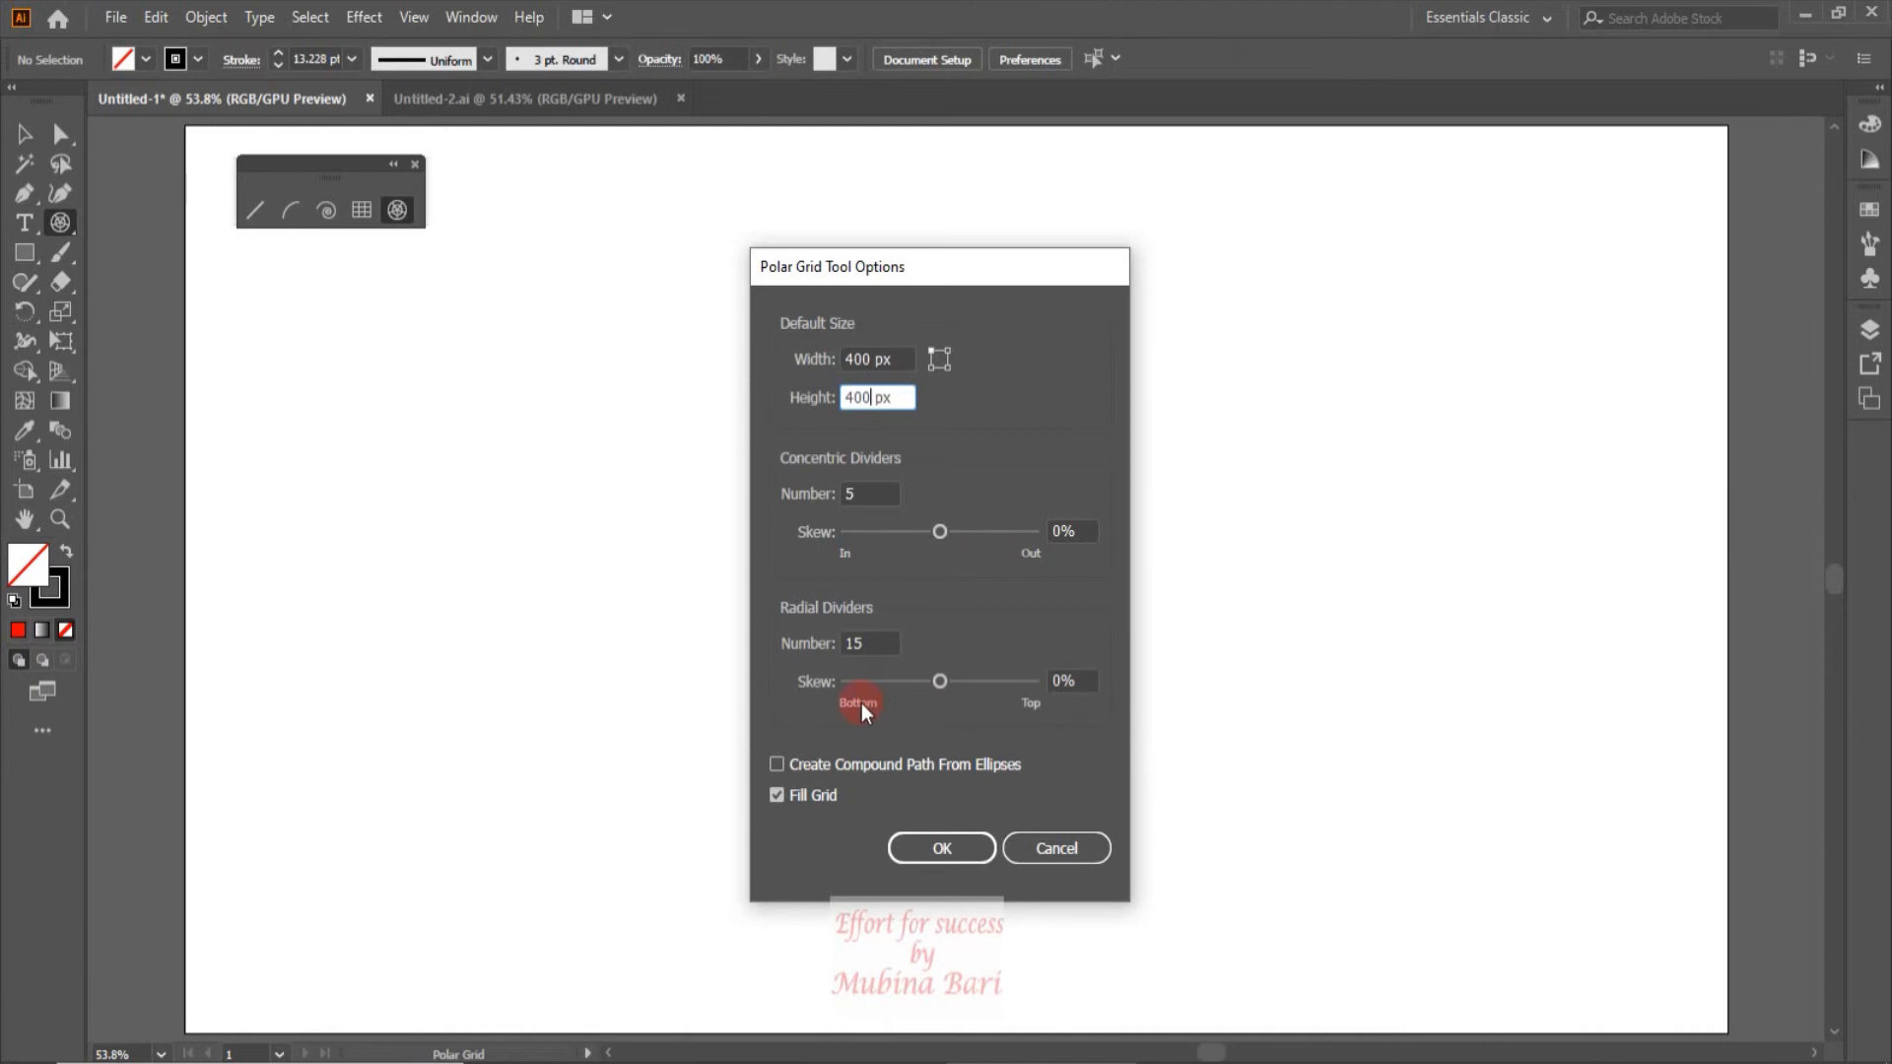
Step: Set 4 radial dividers, enable Create Compound Path From Ellipses, and create the polar grid
mouse_move(940, 685)
left_mouse_down()
mouse_move(889, 694)
mouse_move(991, 682)
mouse_move(940, 688)
left_mouse_up()
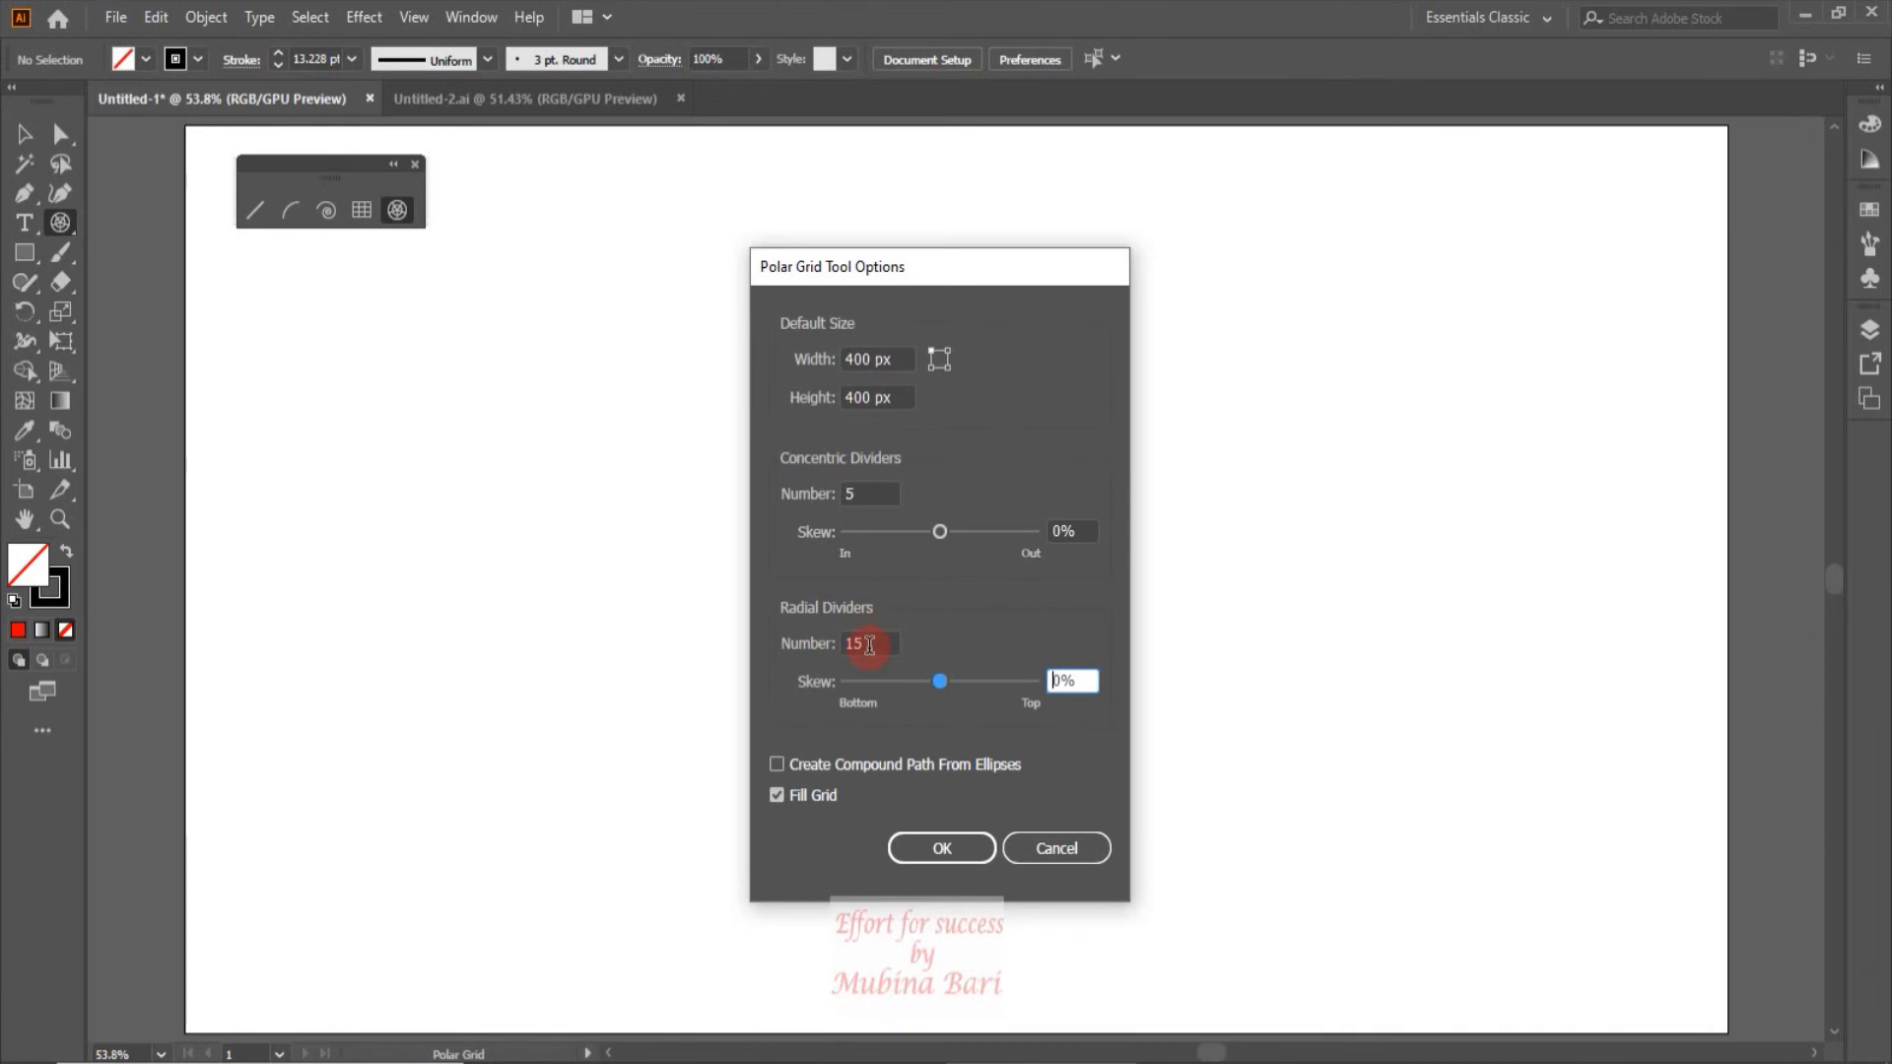
left_click_drag(868, 645, 841, 663)
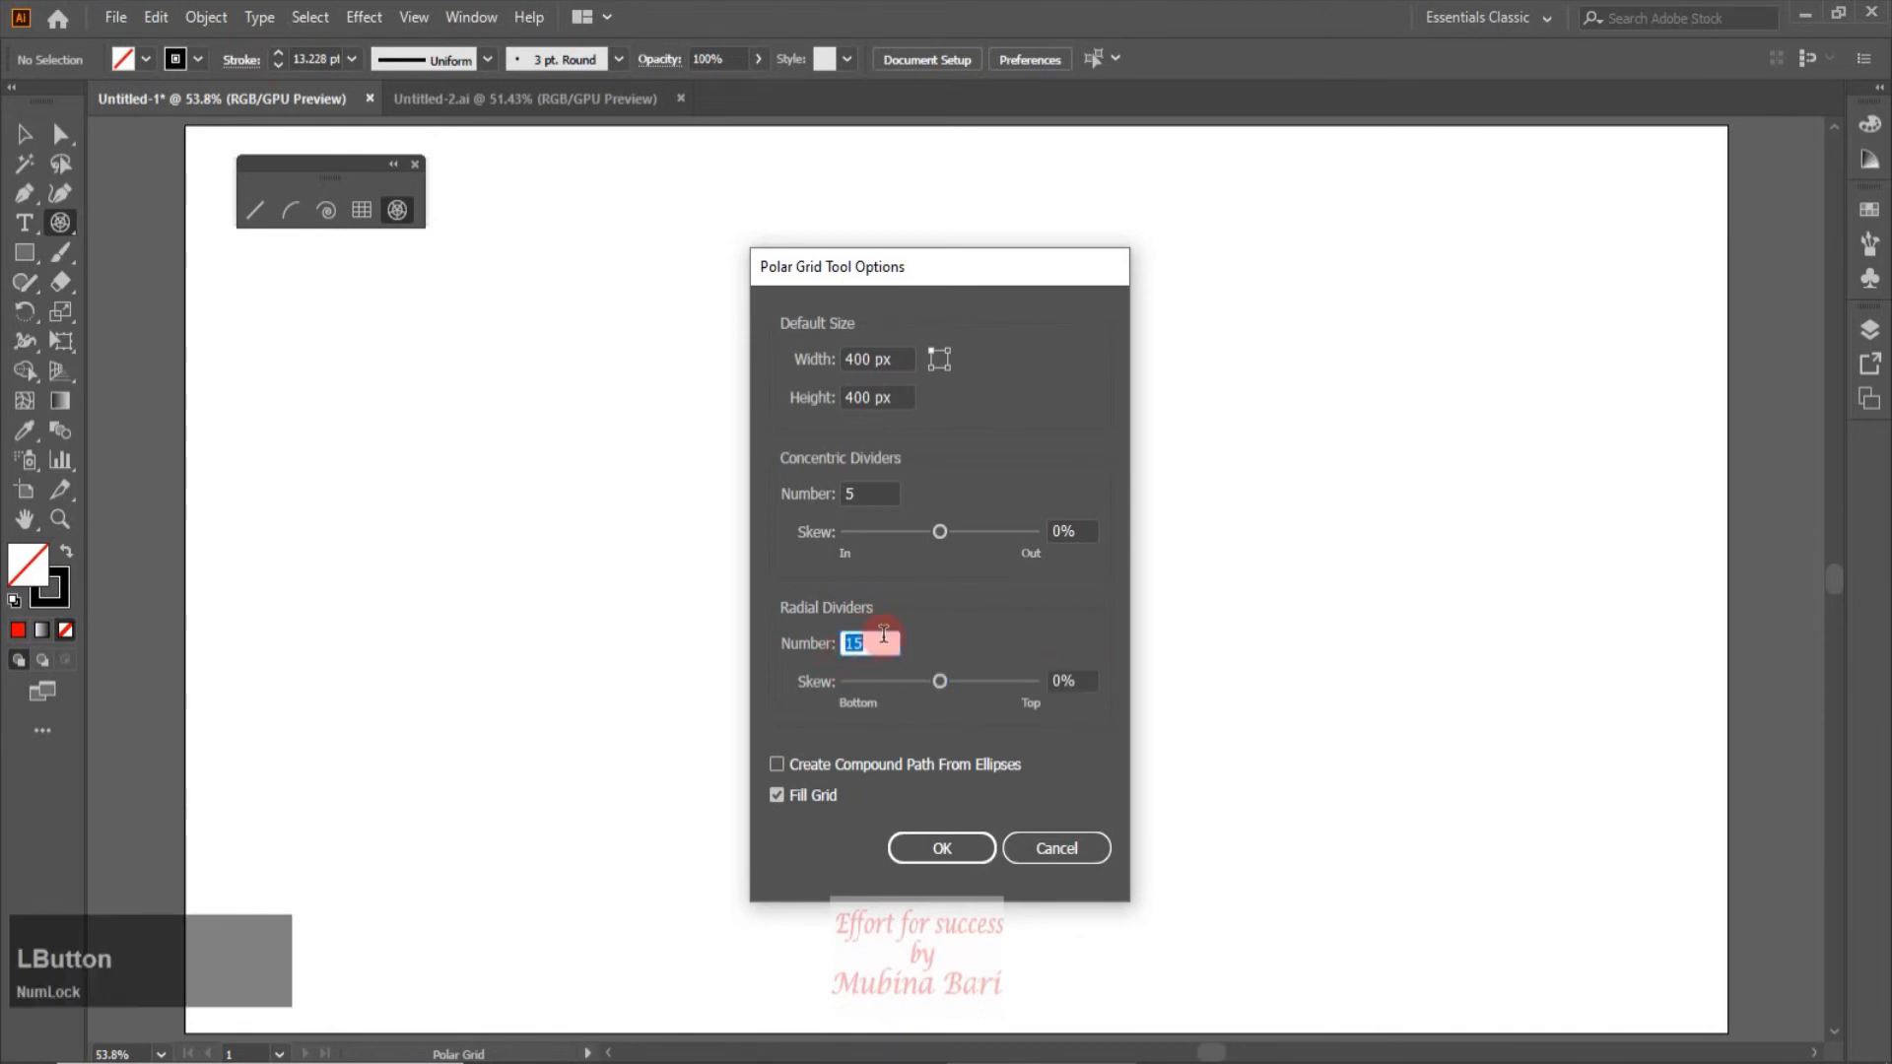
type("4")
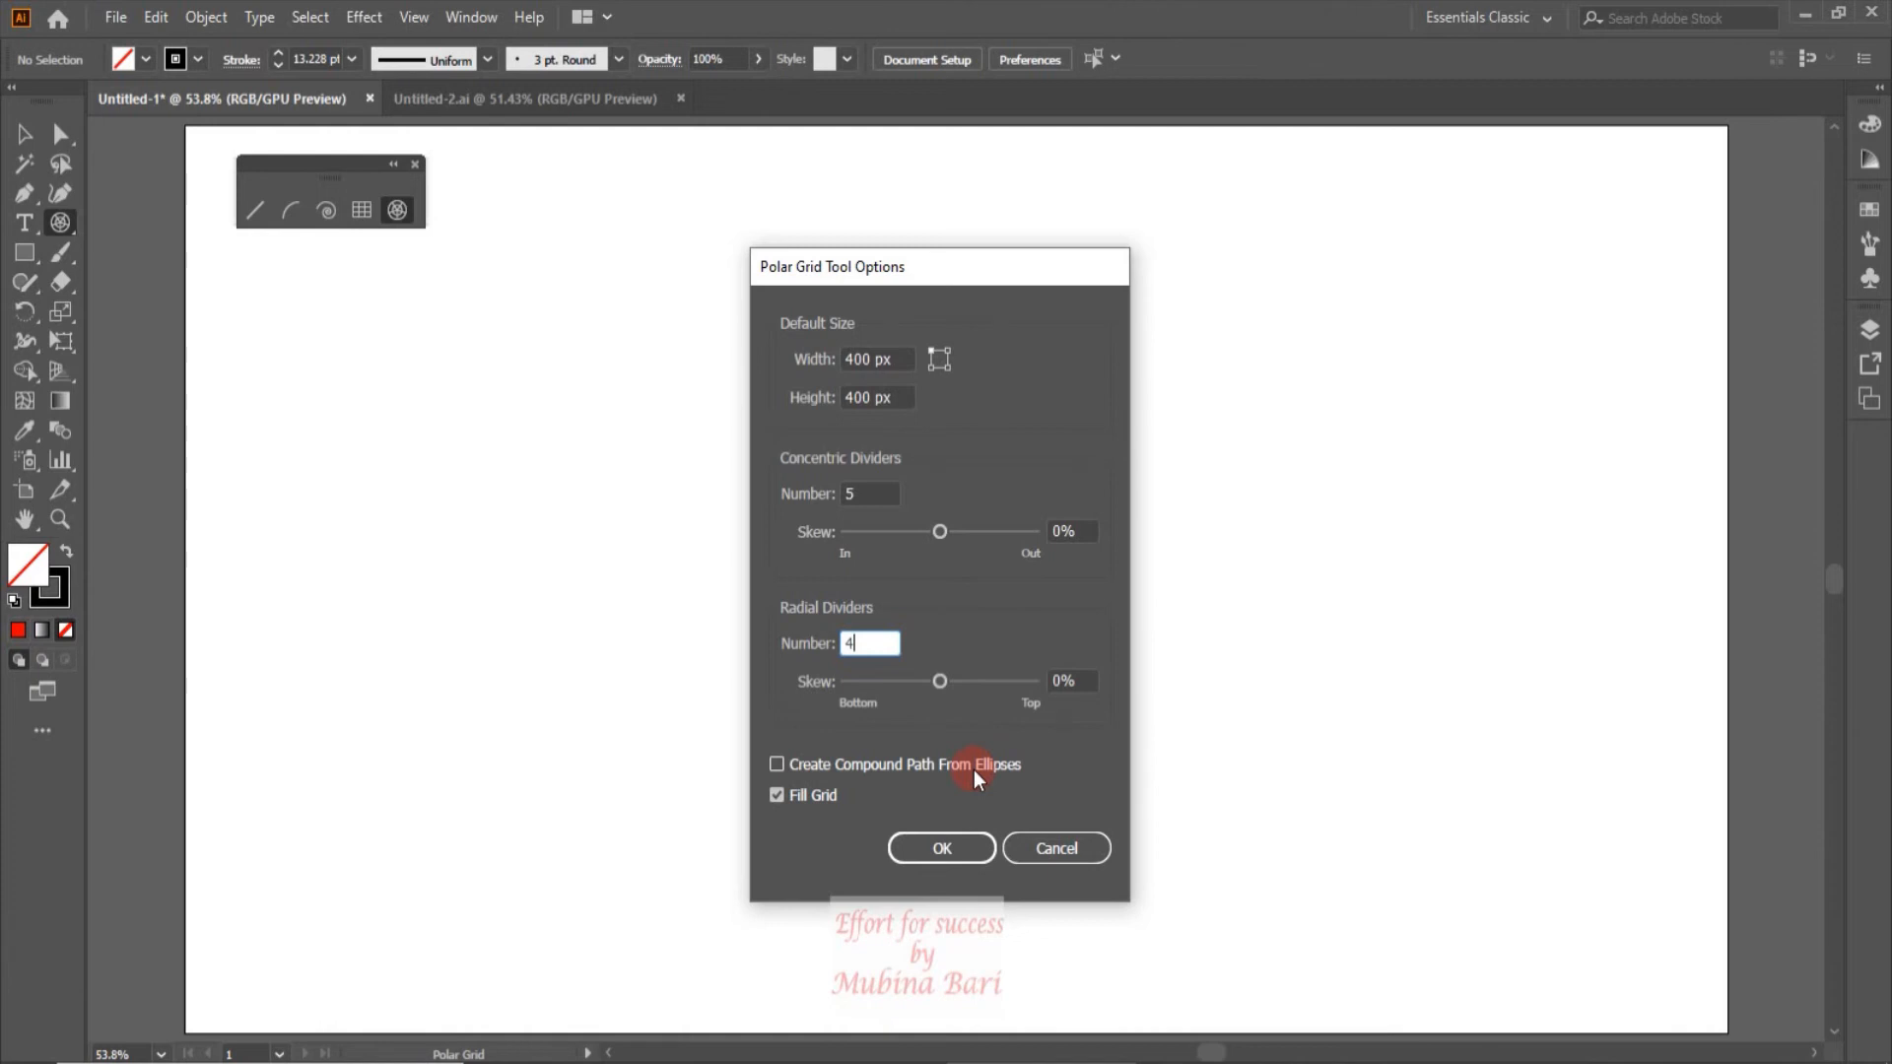
left_click(775, 765)
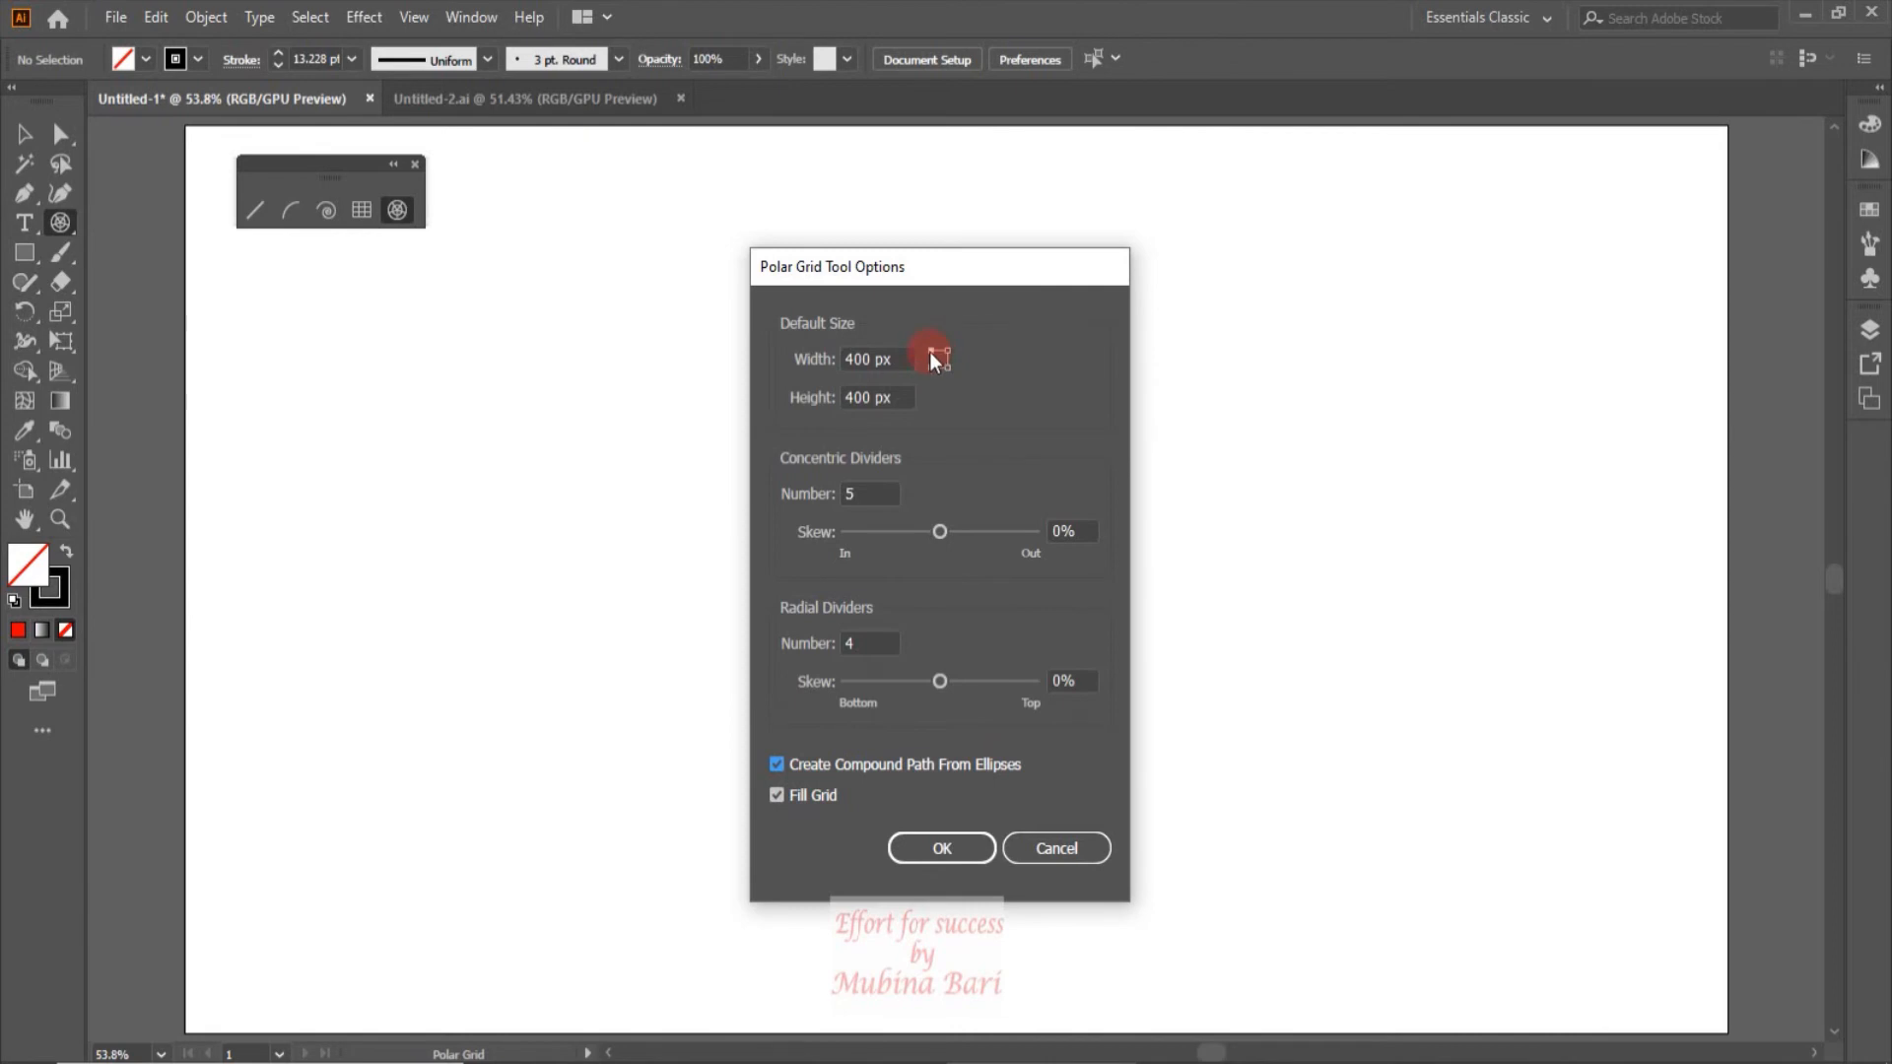
left_click(950, 847)
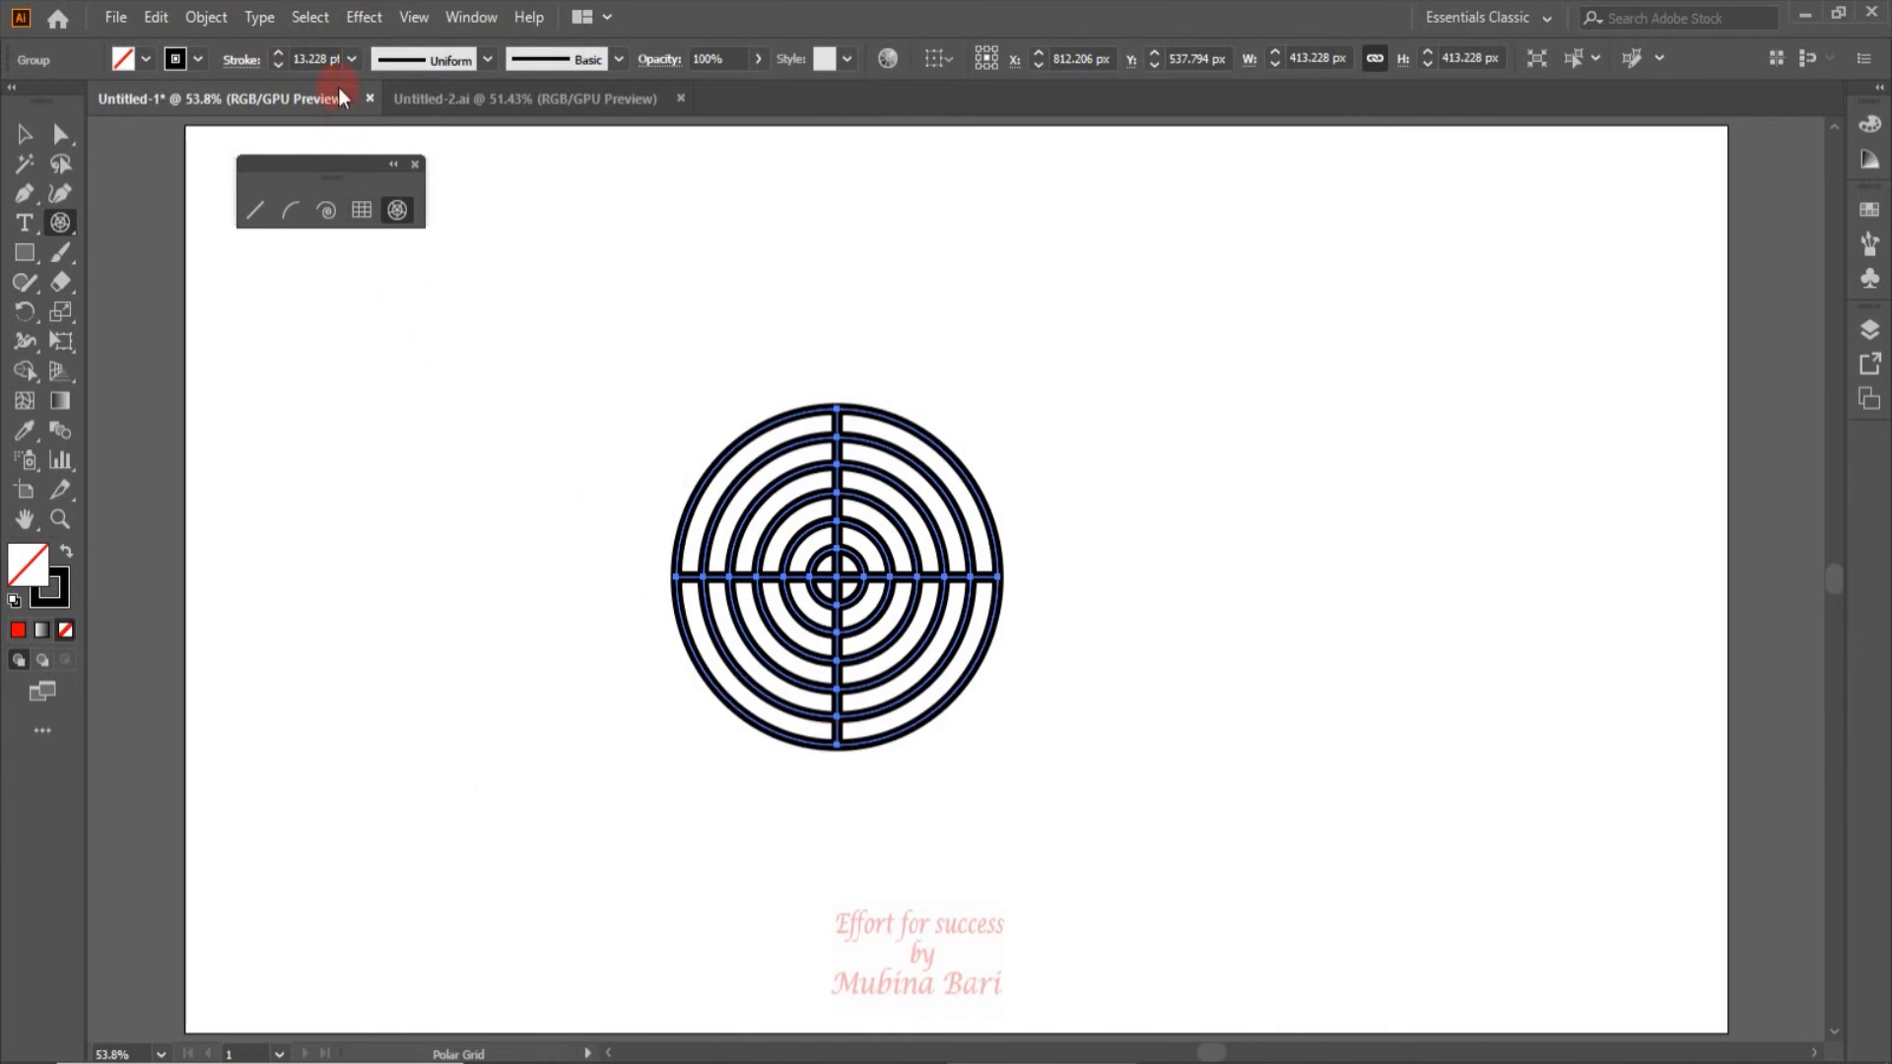
Step: Set the polar grid's stroke weight to 2 pt and its fill to red
left_click(351, 59)
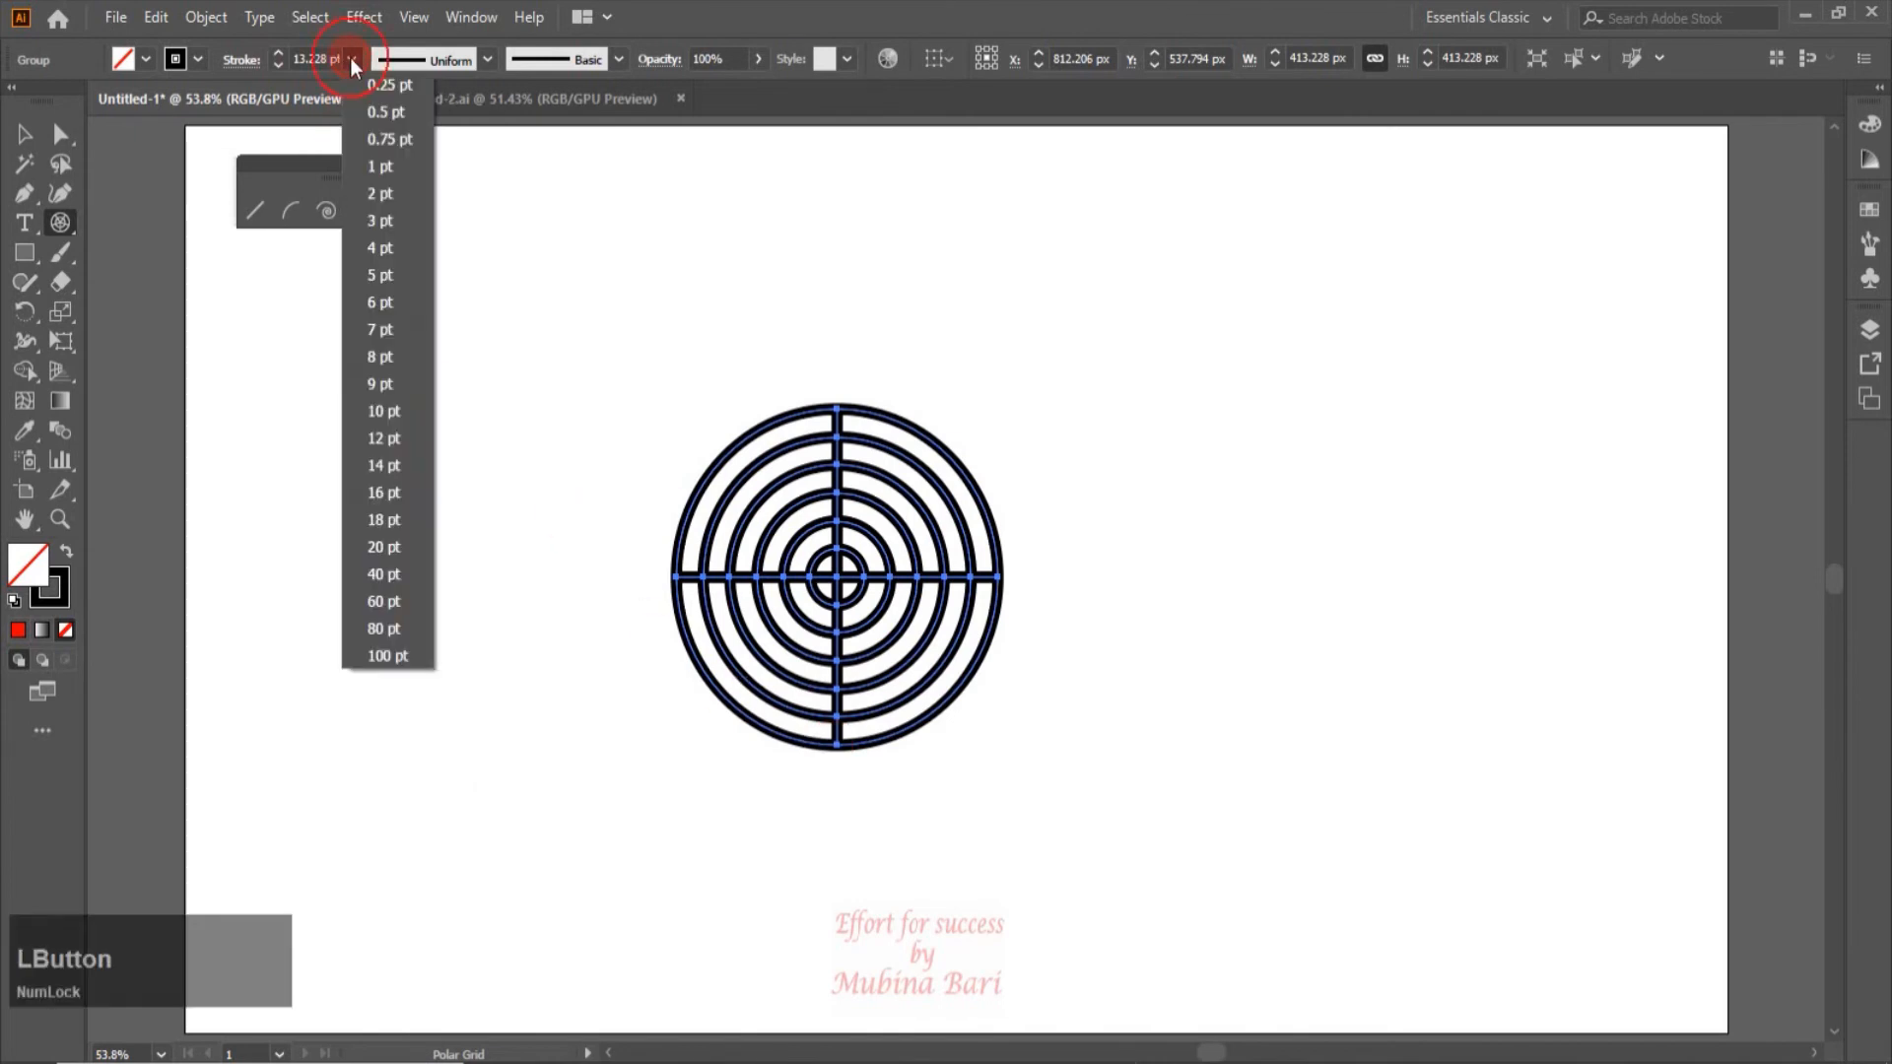
left_click(375, 191)
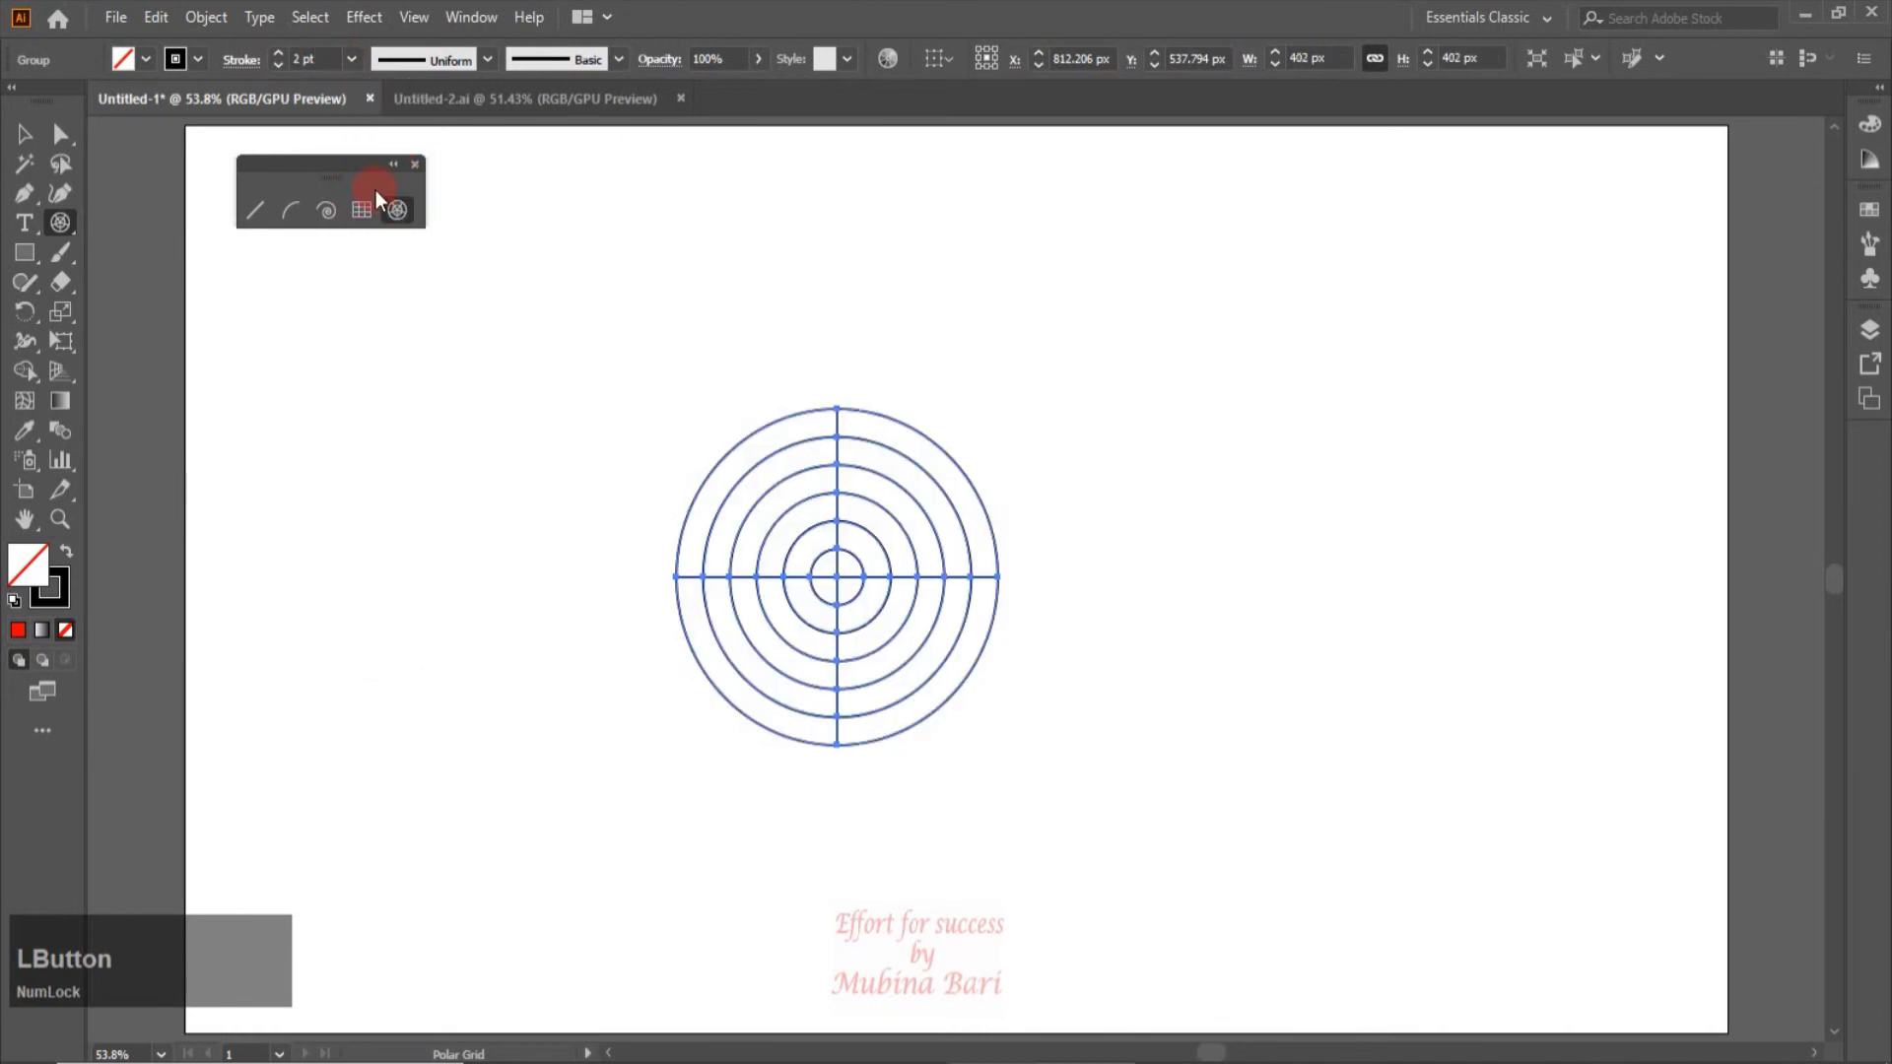
left_click(148, 59)
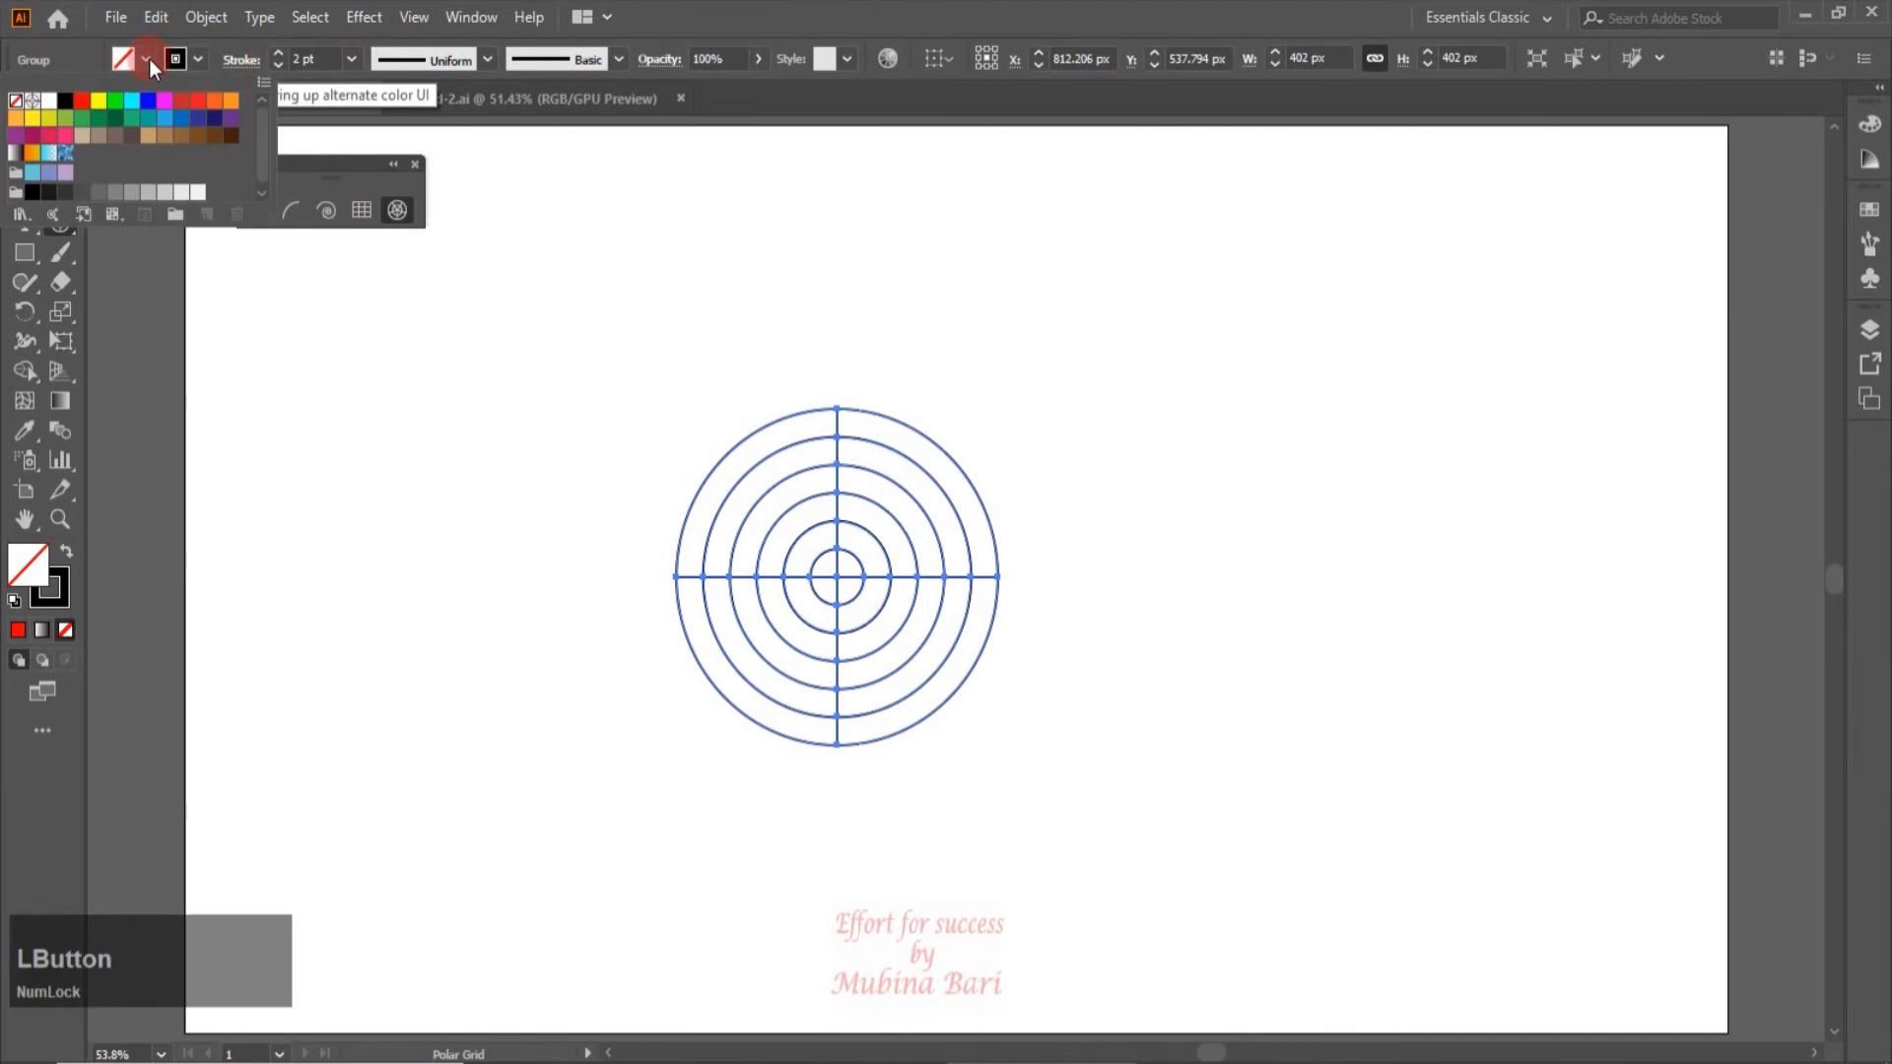
left_click(82, 101)
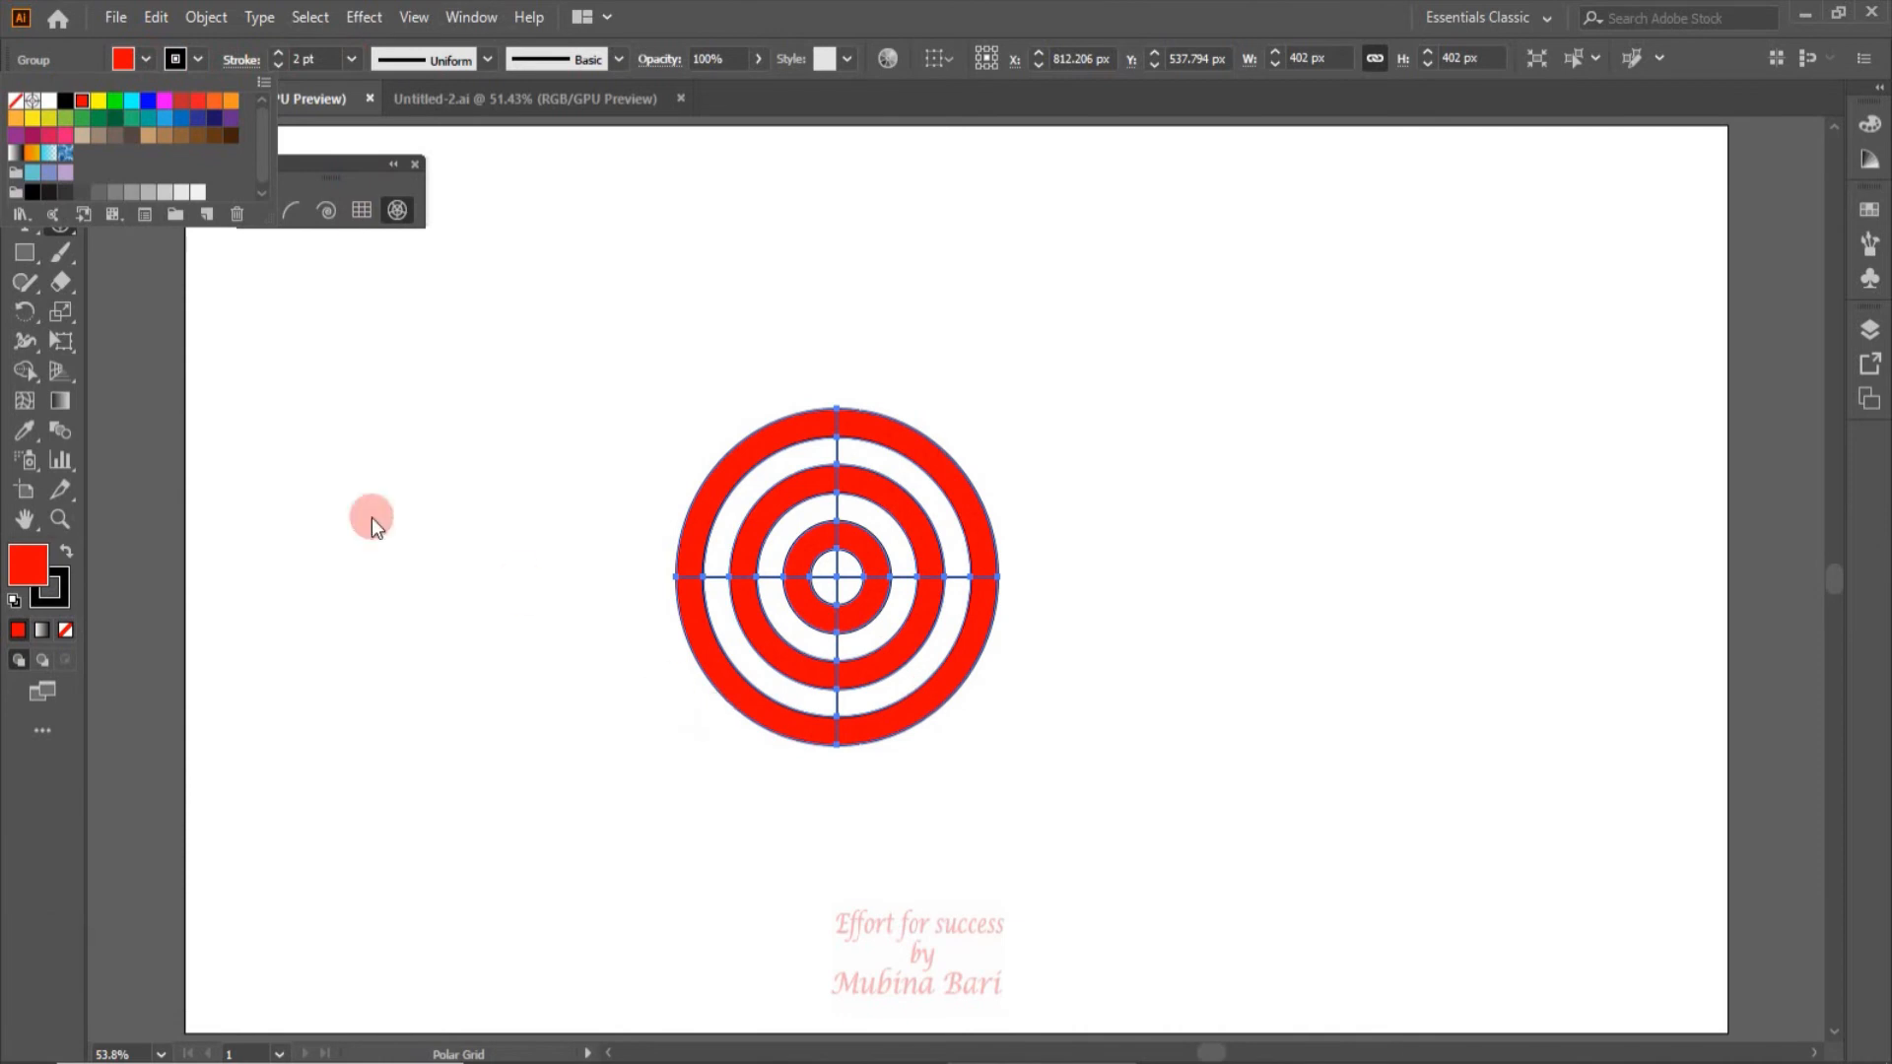
Step: Create a second 400 px polar grid beside the first, with Create Compound Path From Ellipses turned off
left_click(396, 209)
left_click(1225, 438)
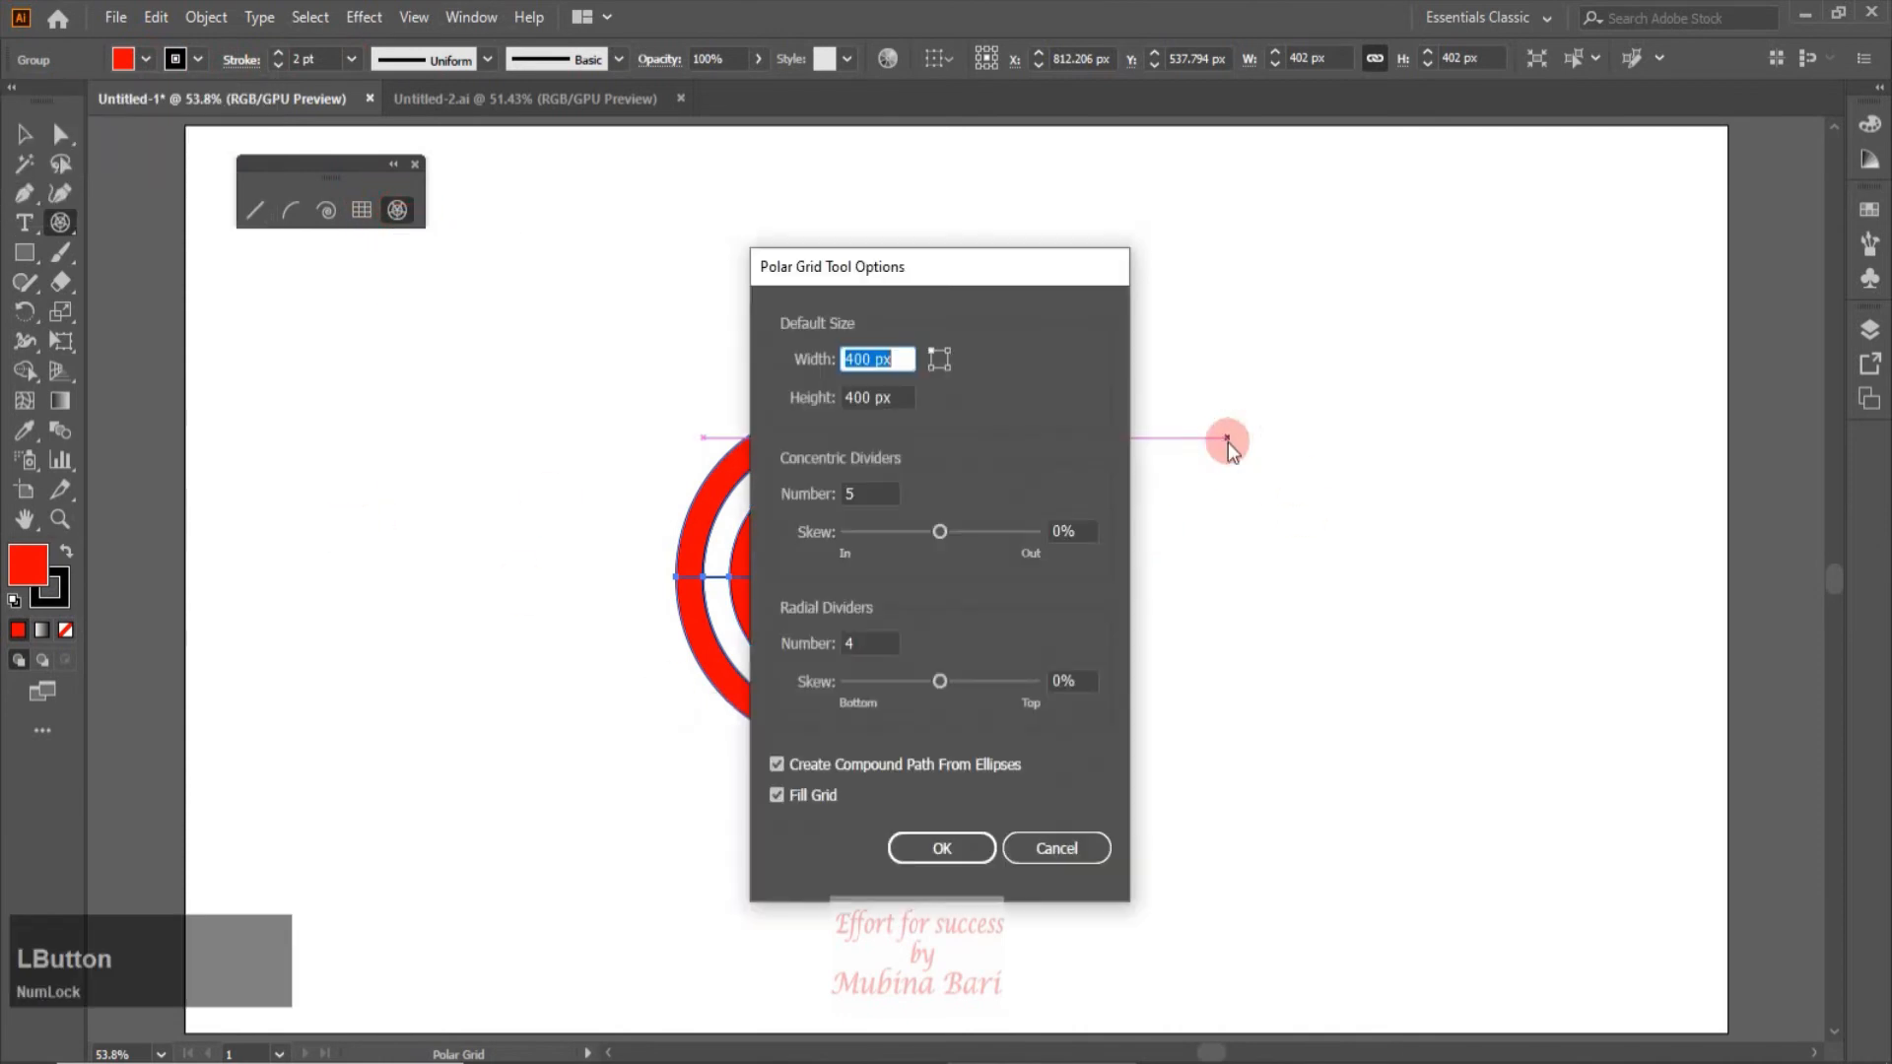
left_click_drag(1031, 274, 1340, 260)
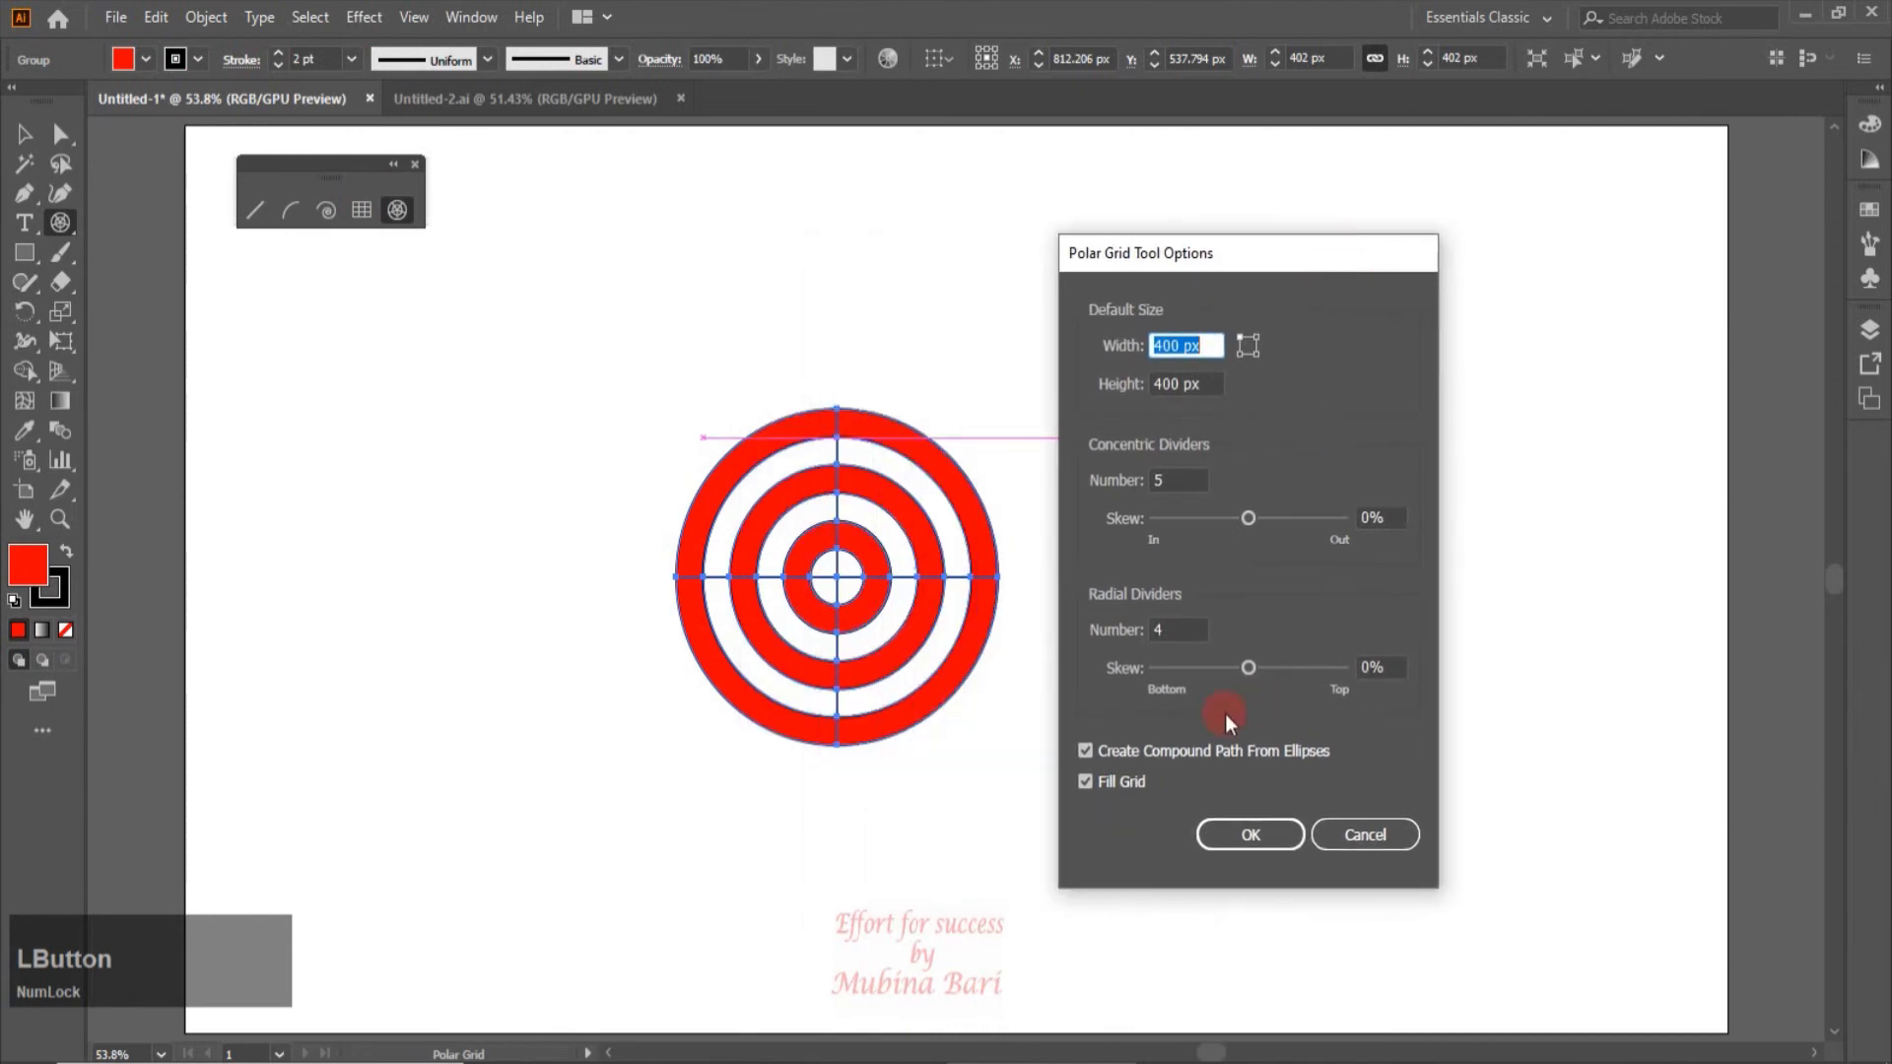
left_click(1083, 754)
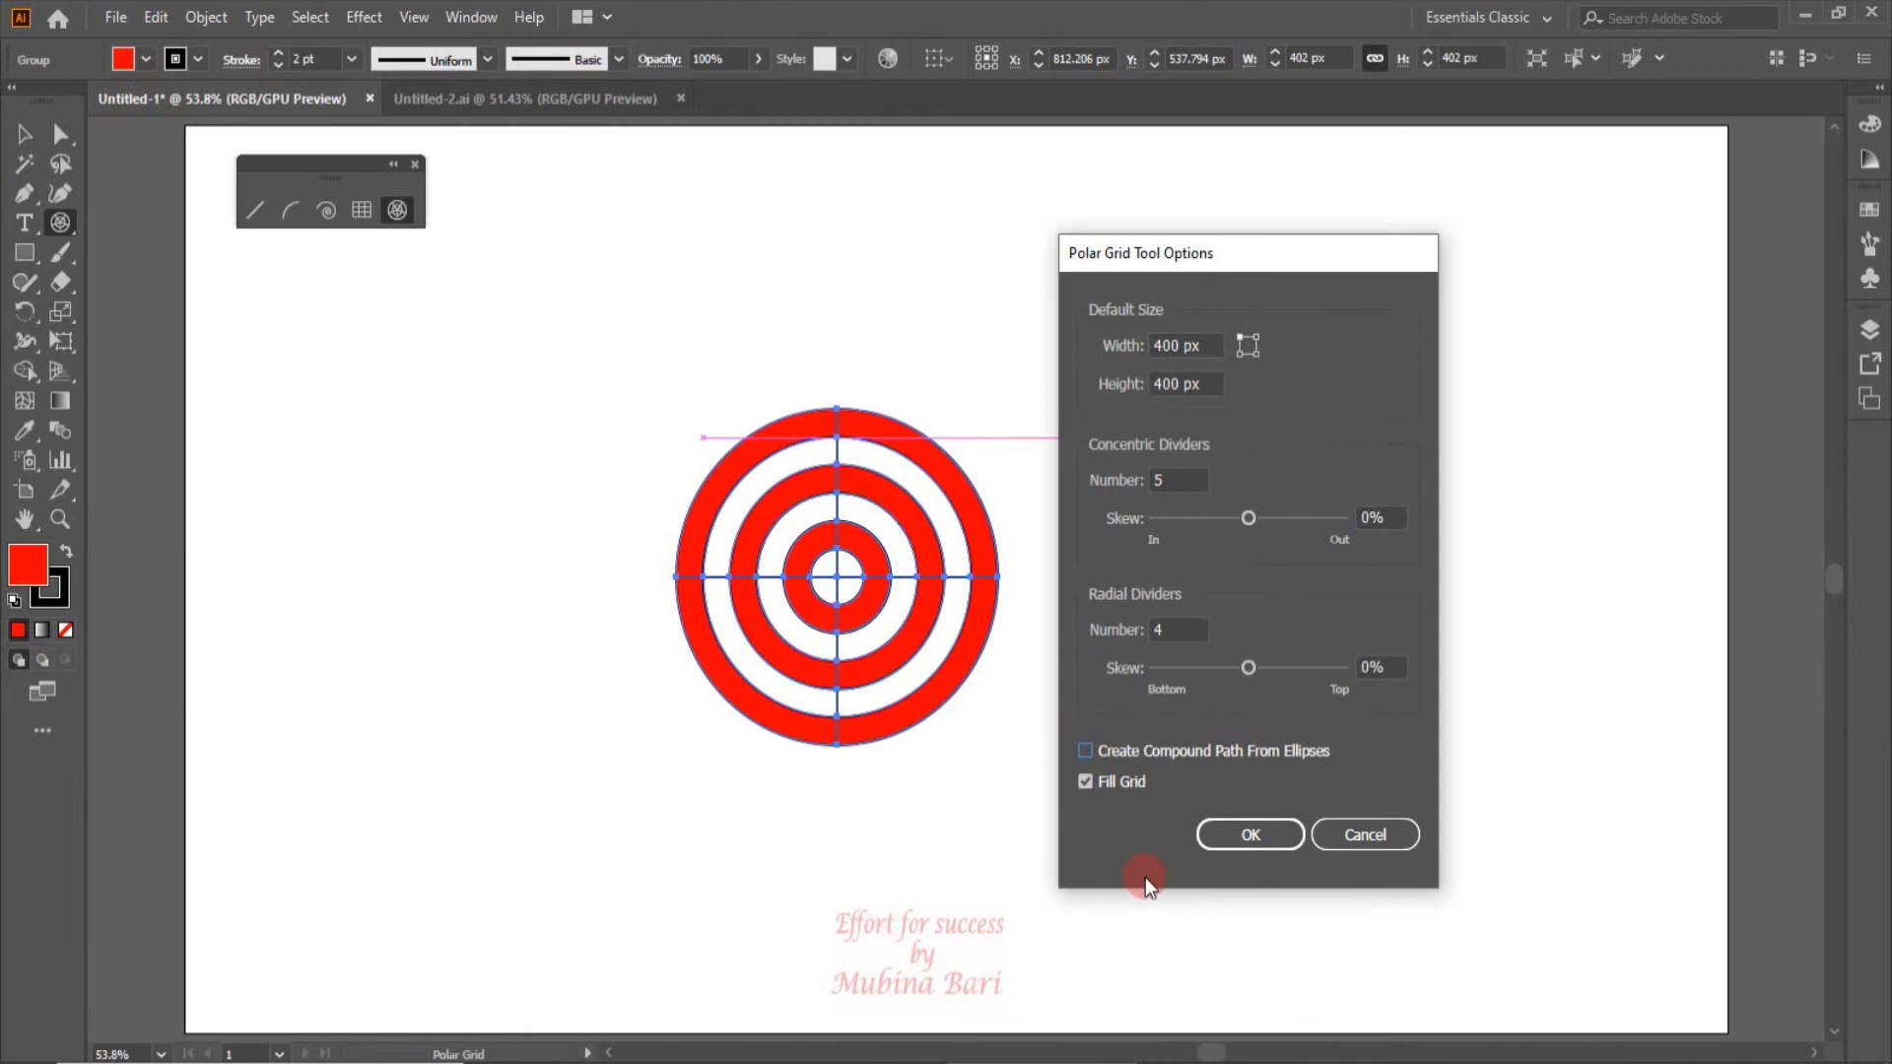
left_click(1271, 835)
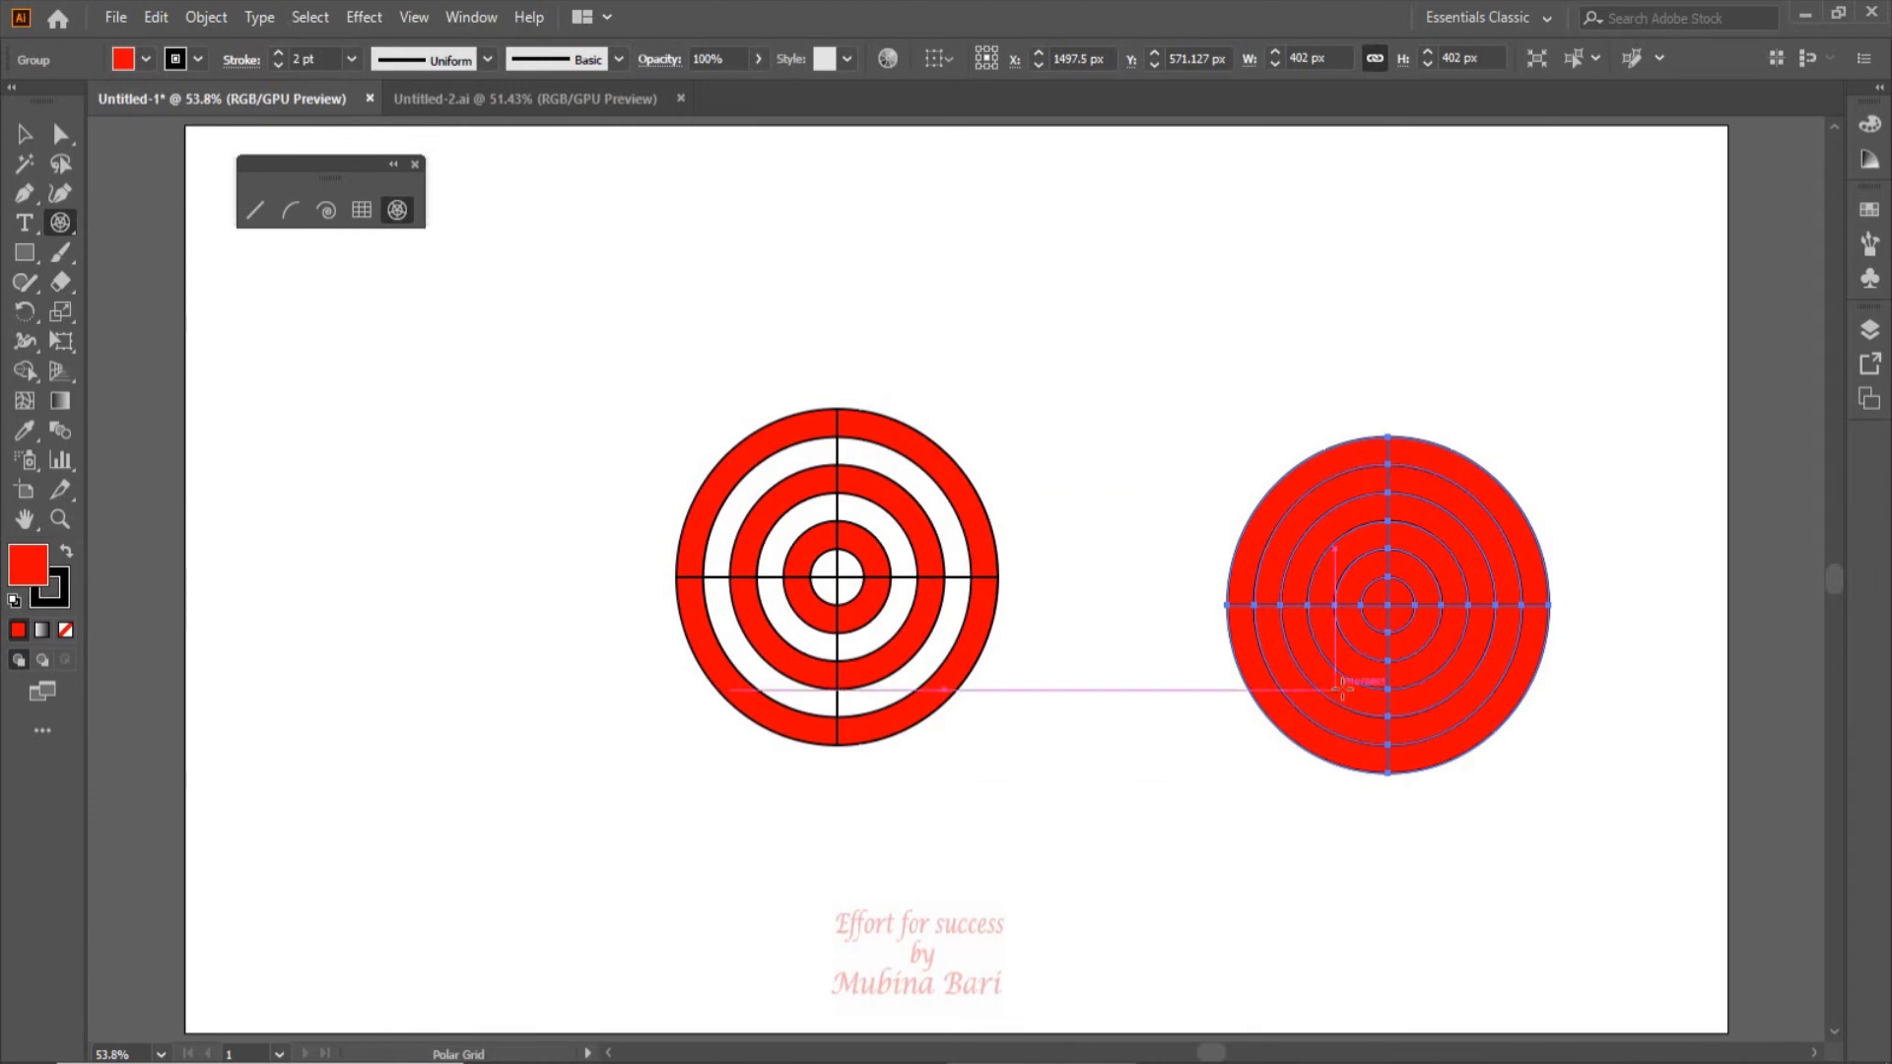
Step: Delete the solid red grid and create a 400 px polar grid in its place with the radial dividers skewed -367%
key("Delete")
left_click(1222, 512)
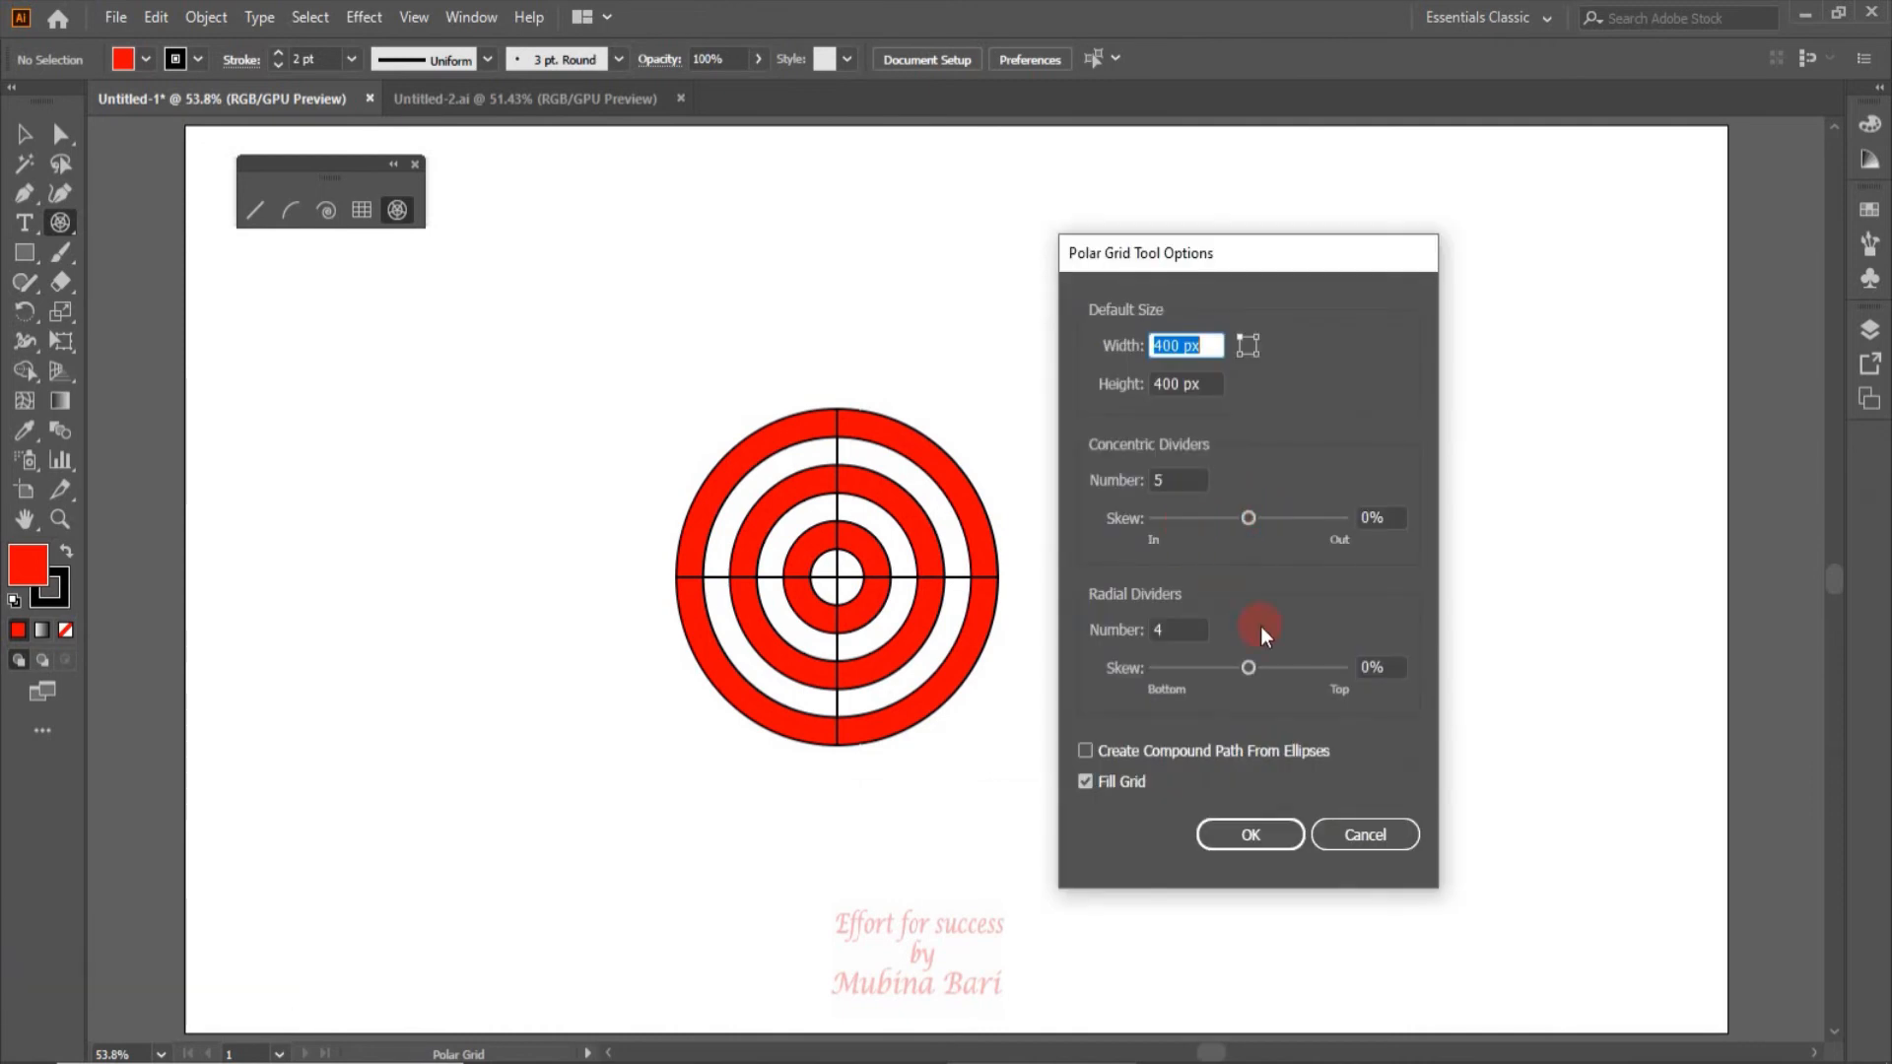
left_click(1180, 668)
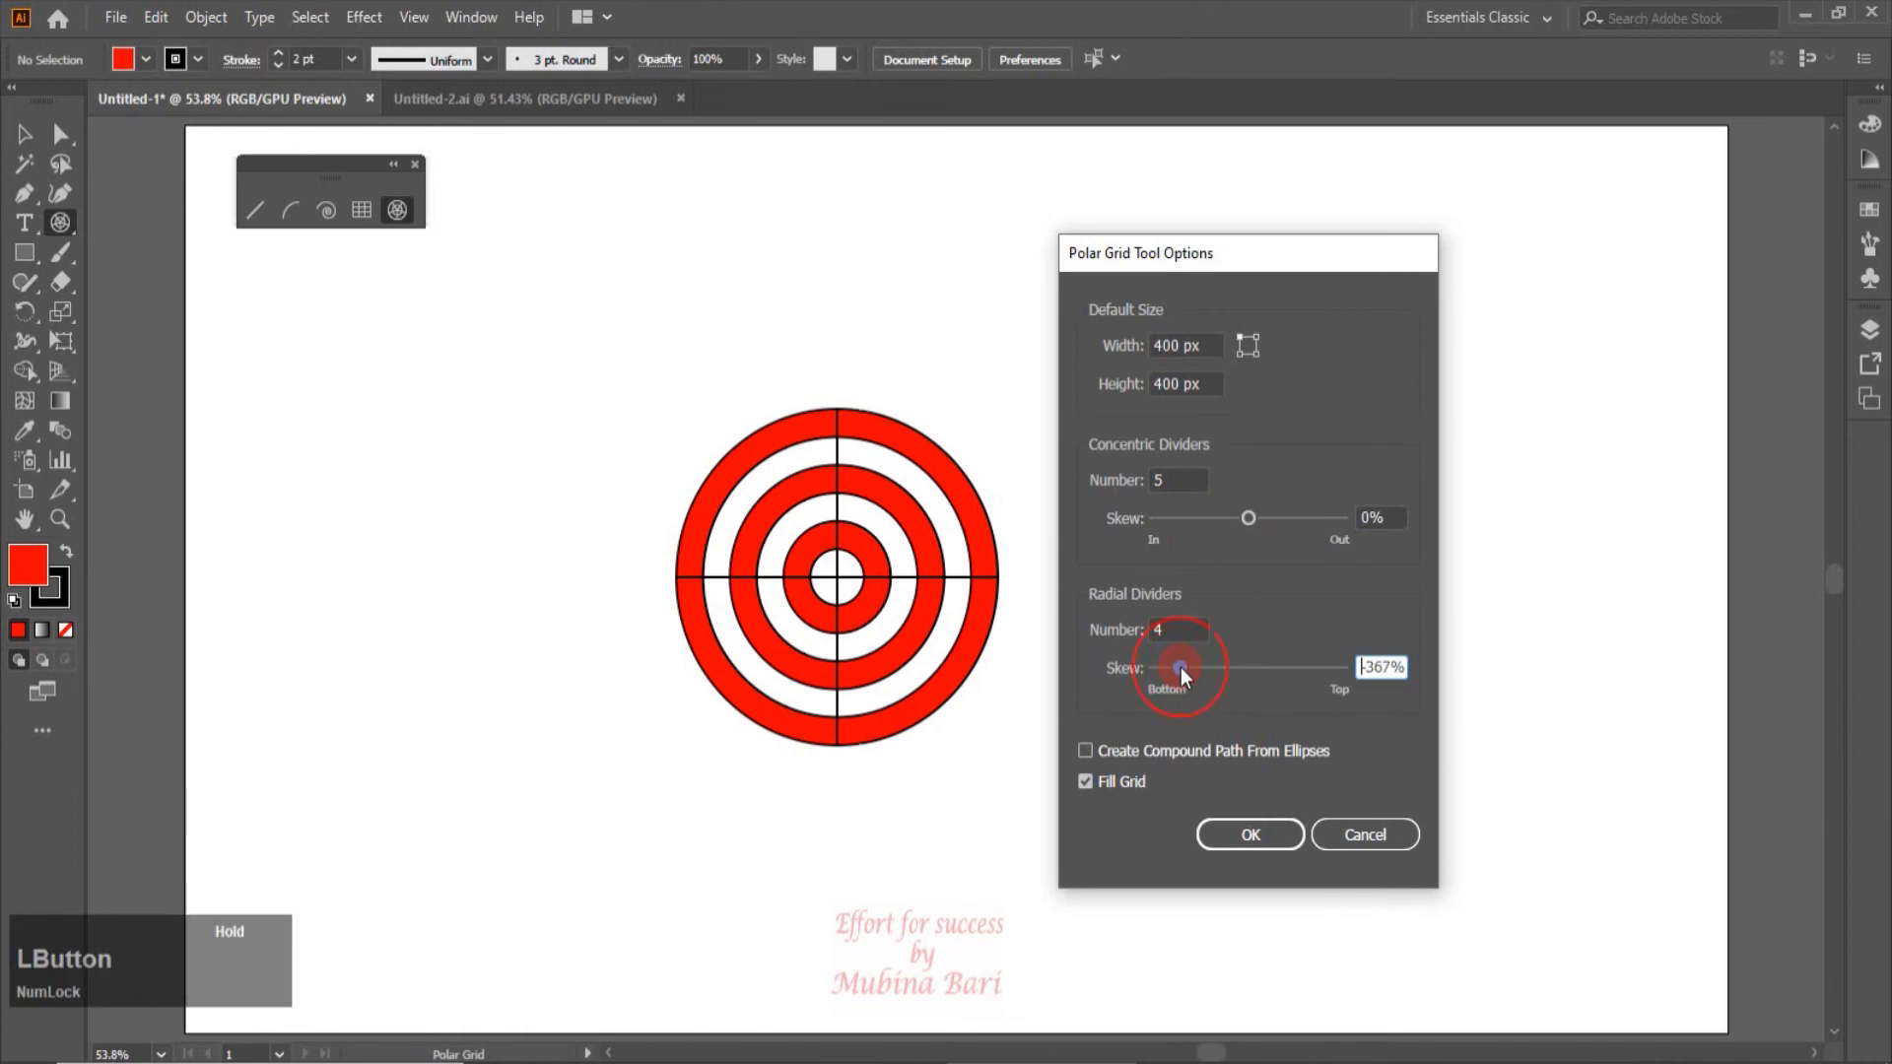
left_click(1262, 833)
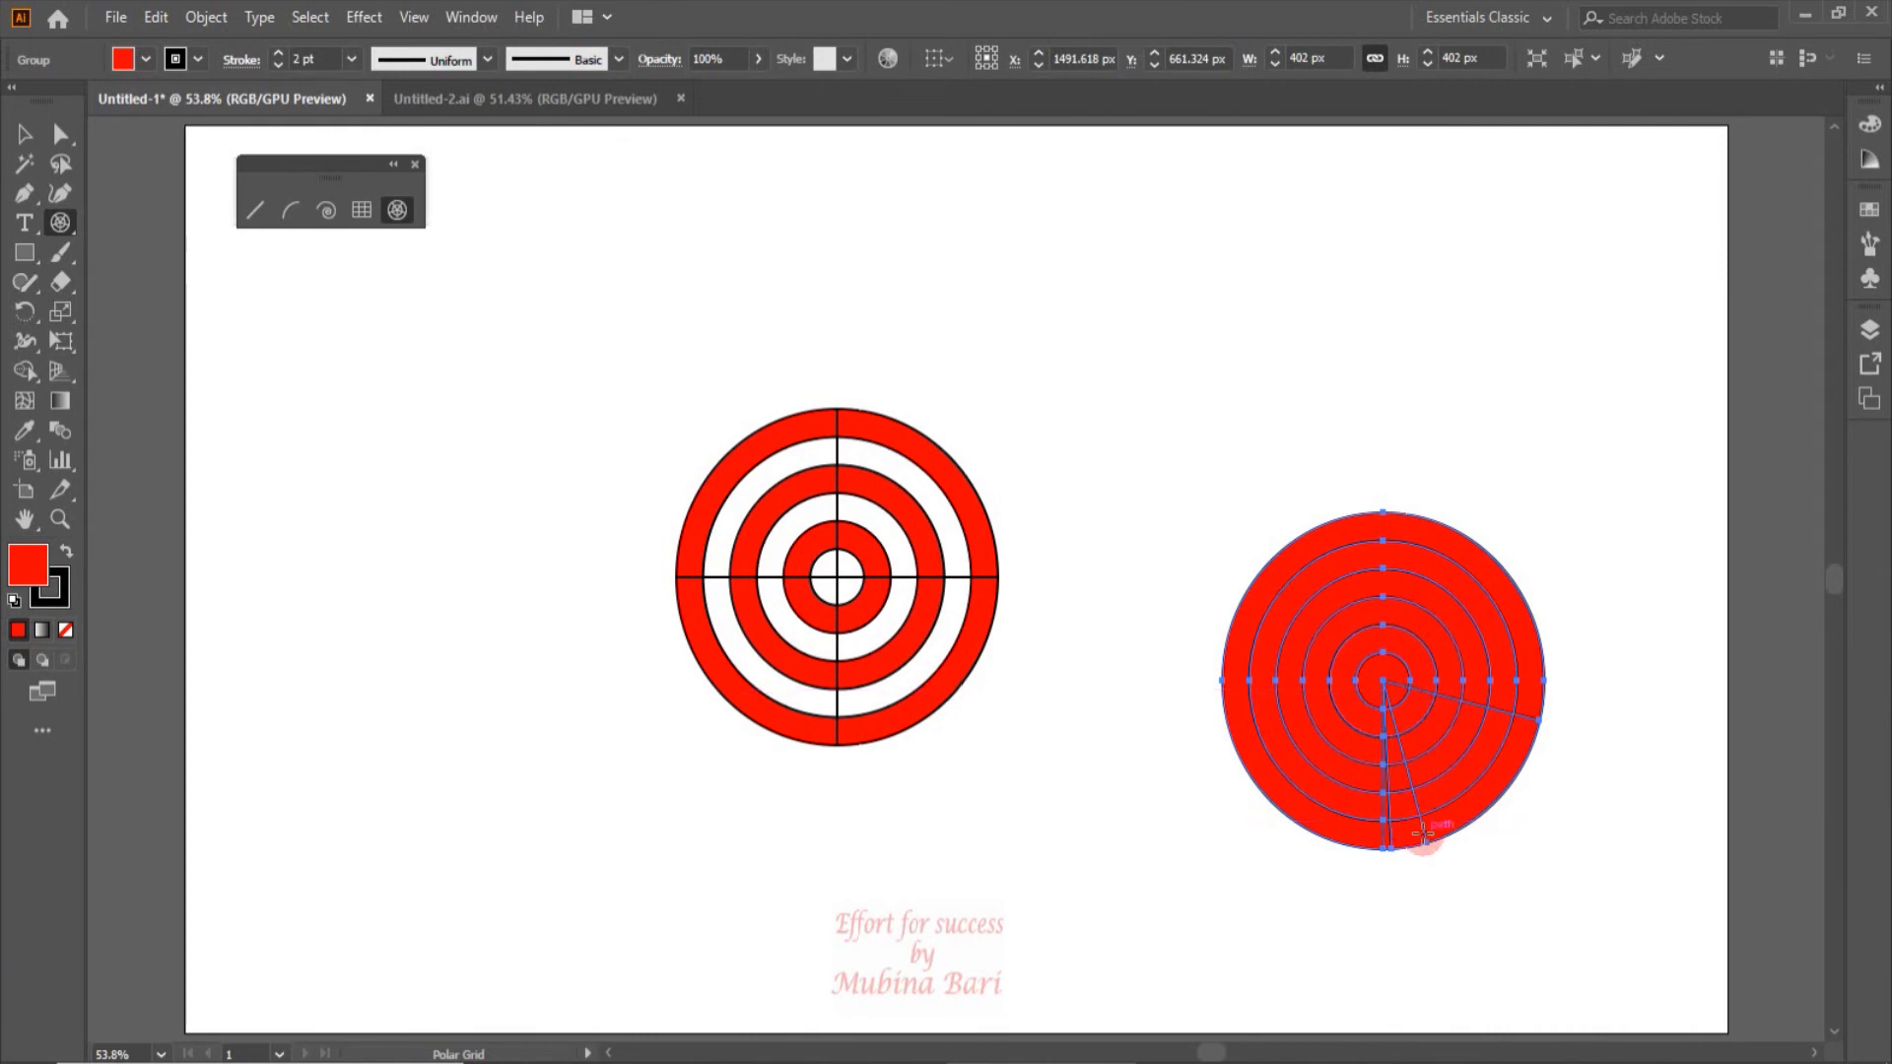
Step: Create another 400 px polar grid on the empty side of the target, with its concentric dividers skewed inward
left_click(403, 609)
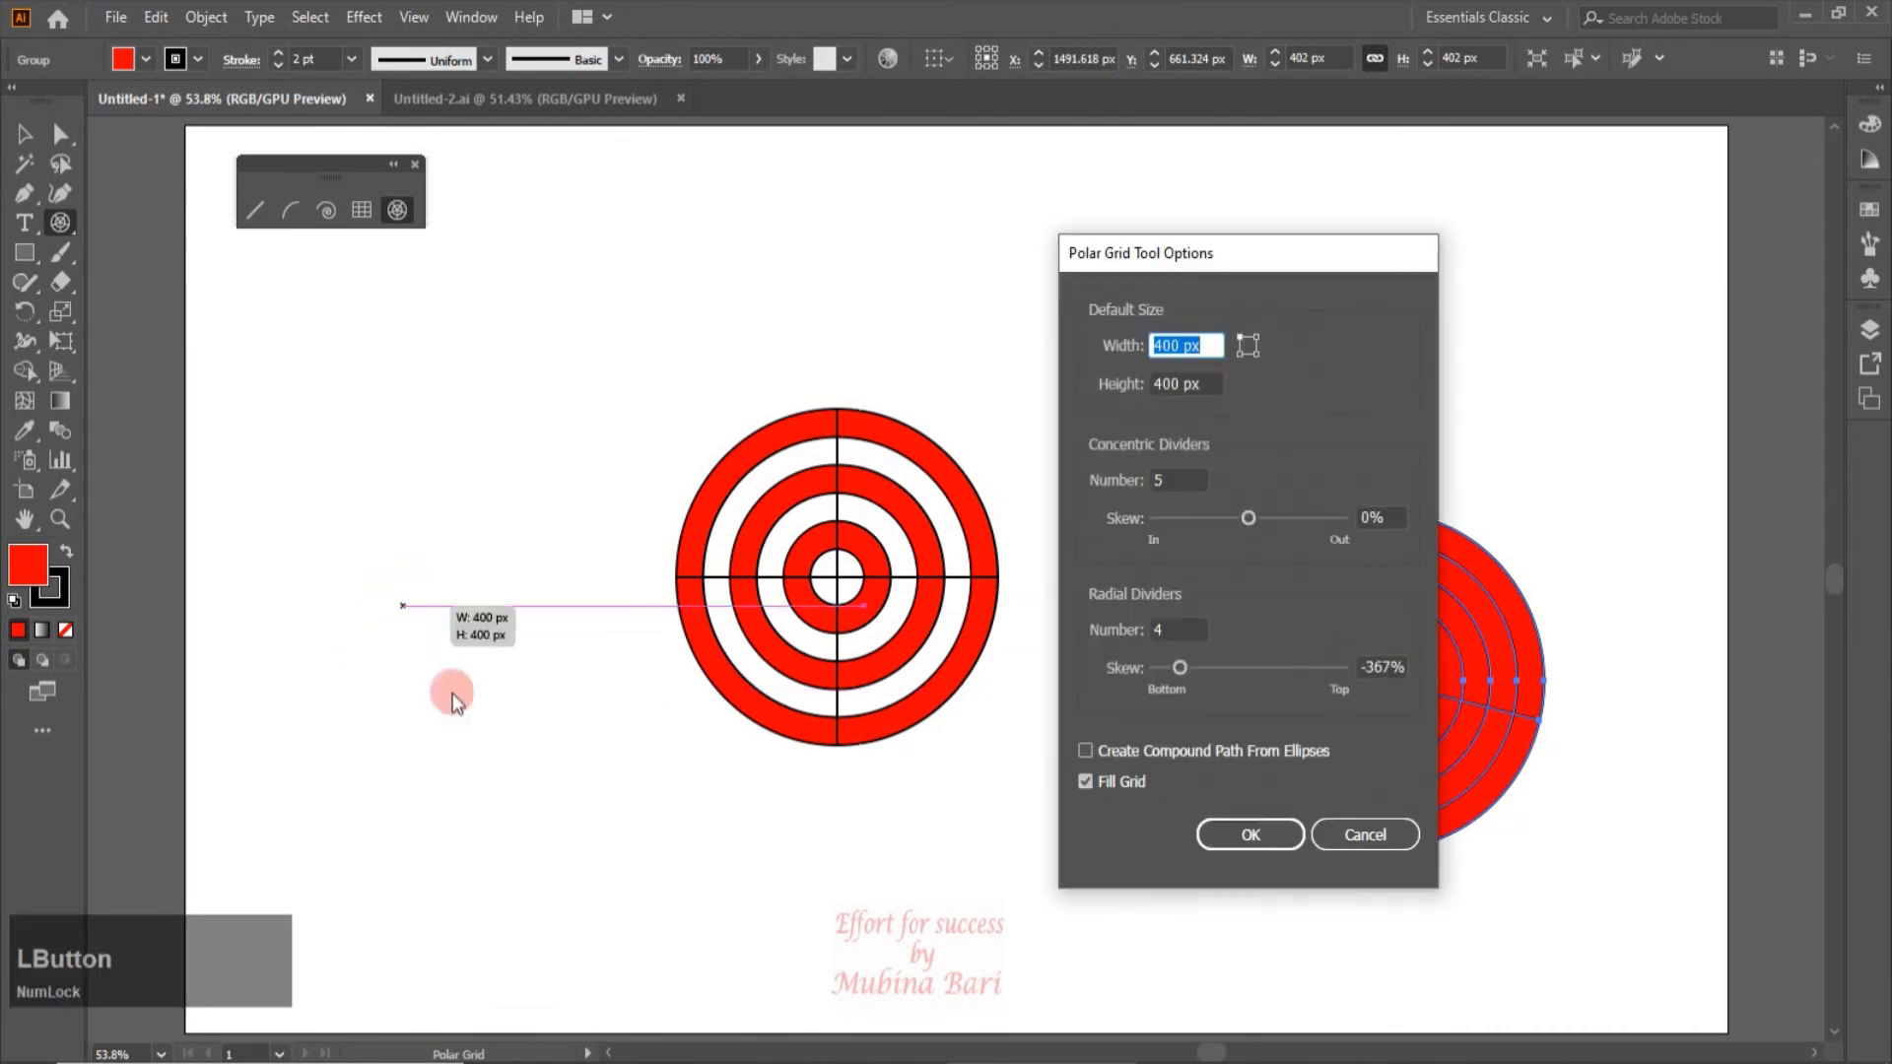
left_click(1179, 518)
left_click(1238, 836)
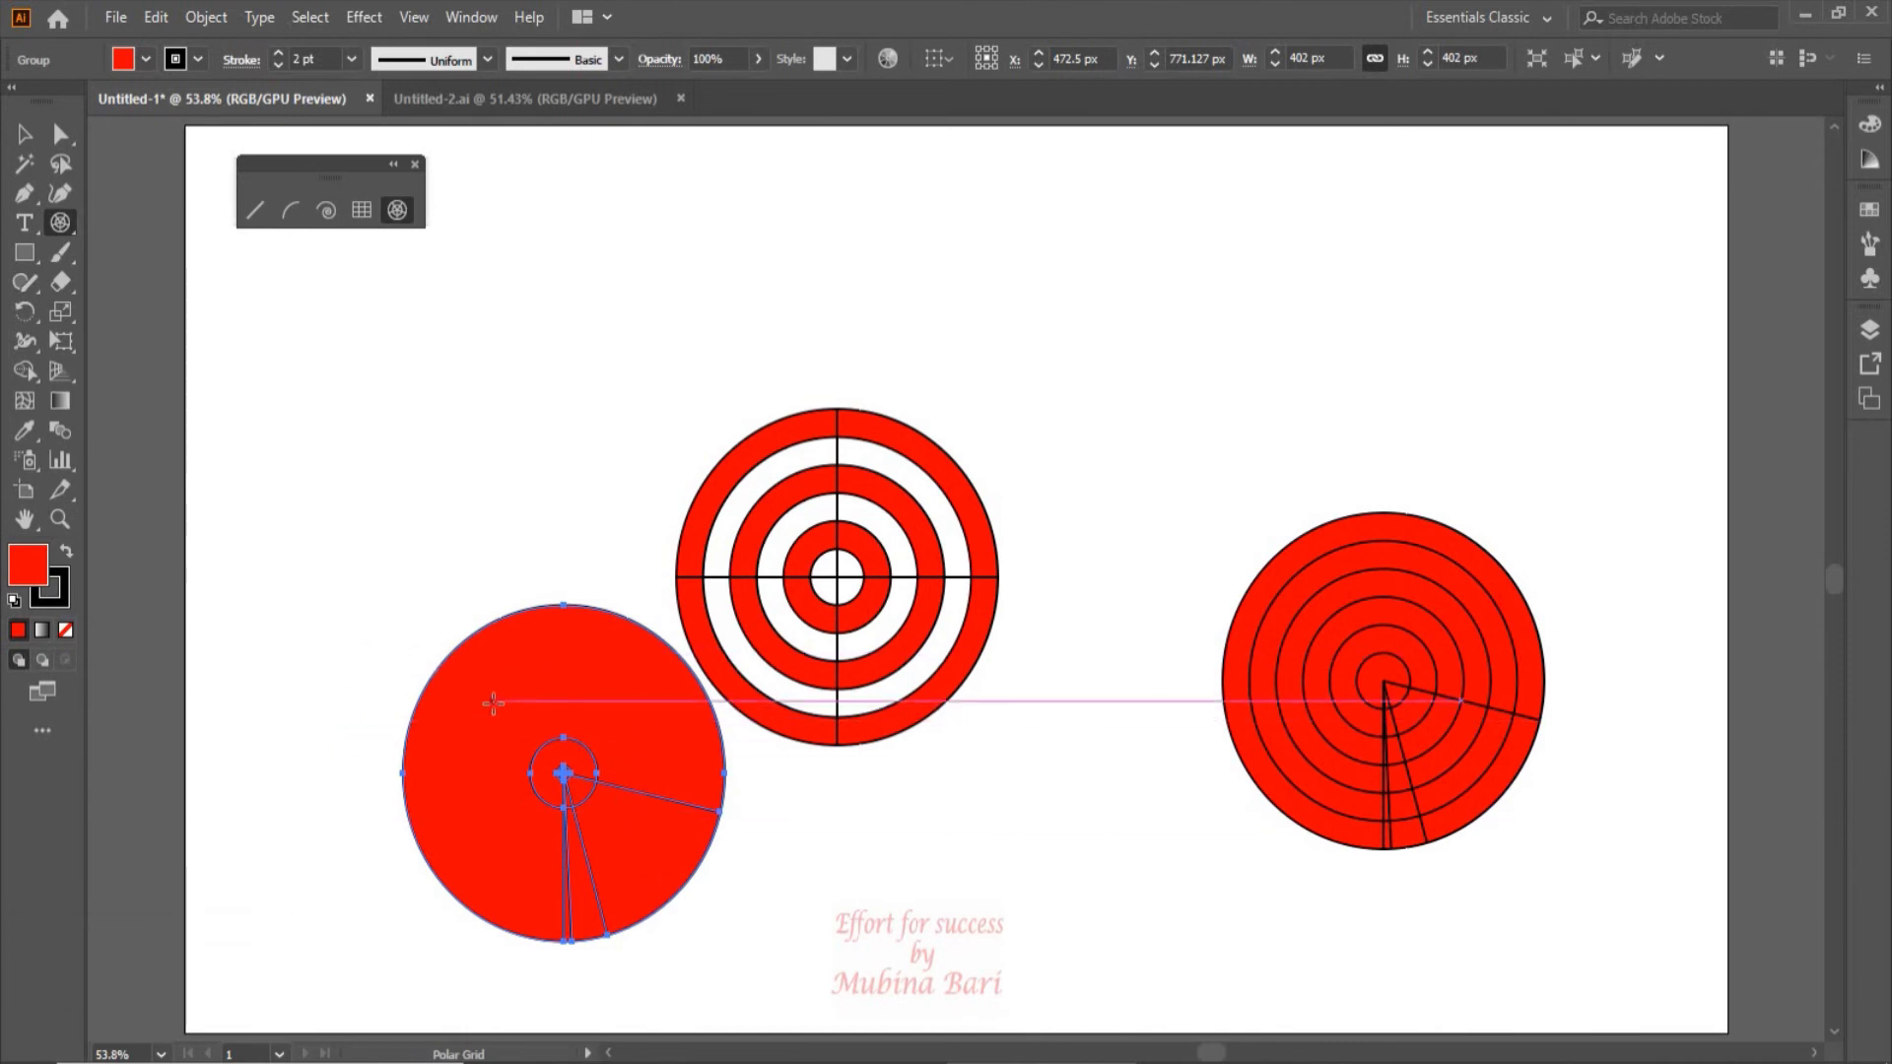
Step: Set the fill of the inward-skewed polar grid to None, and clear the polar grids from the artboard
left_click(146, 60)
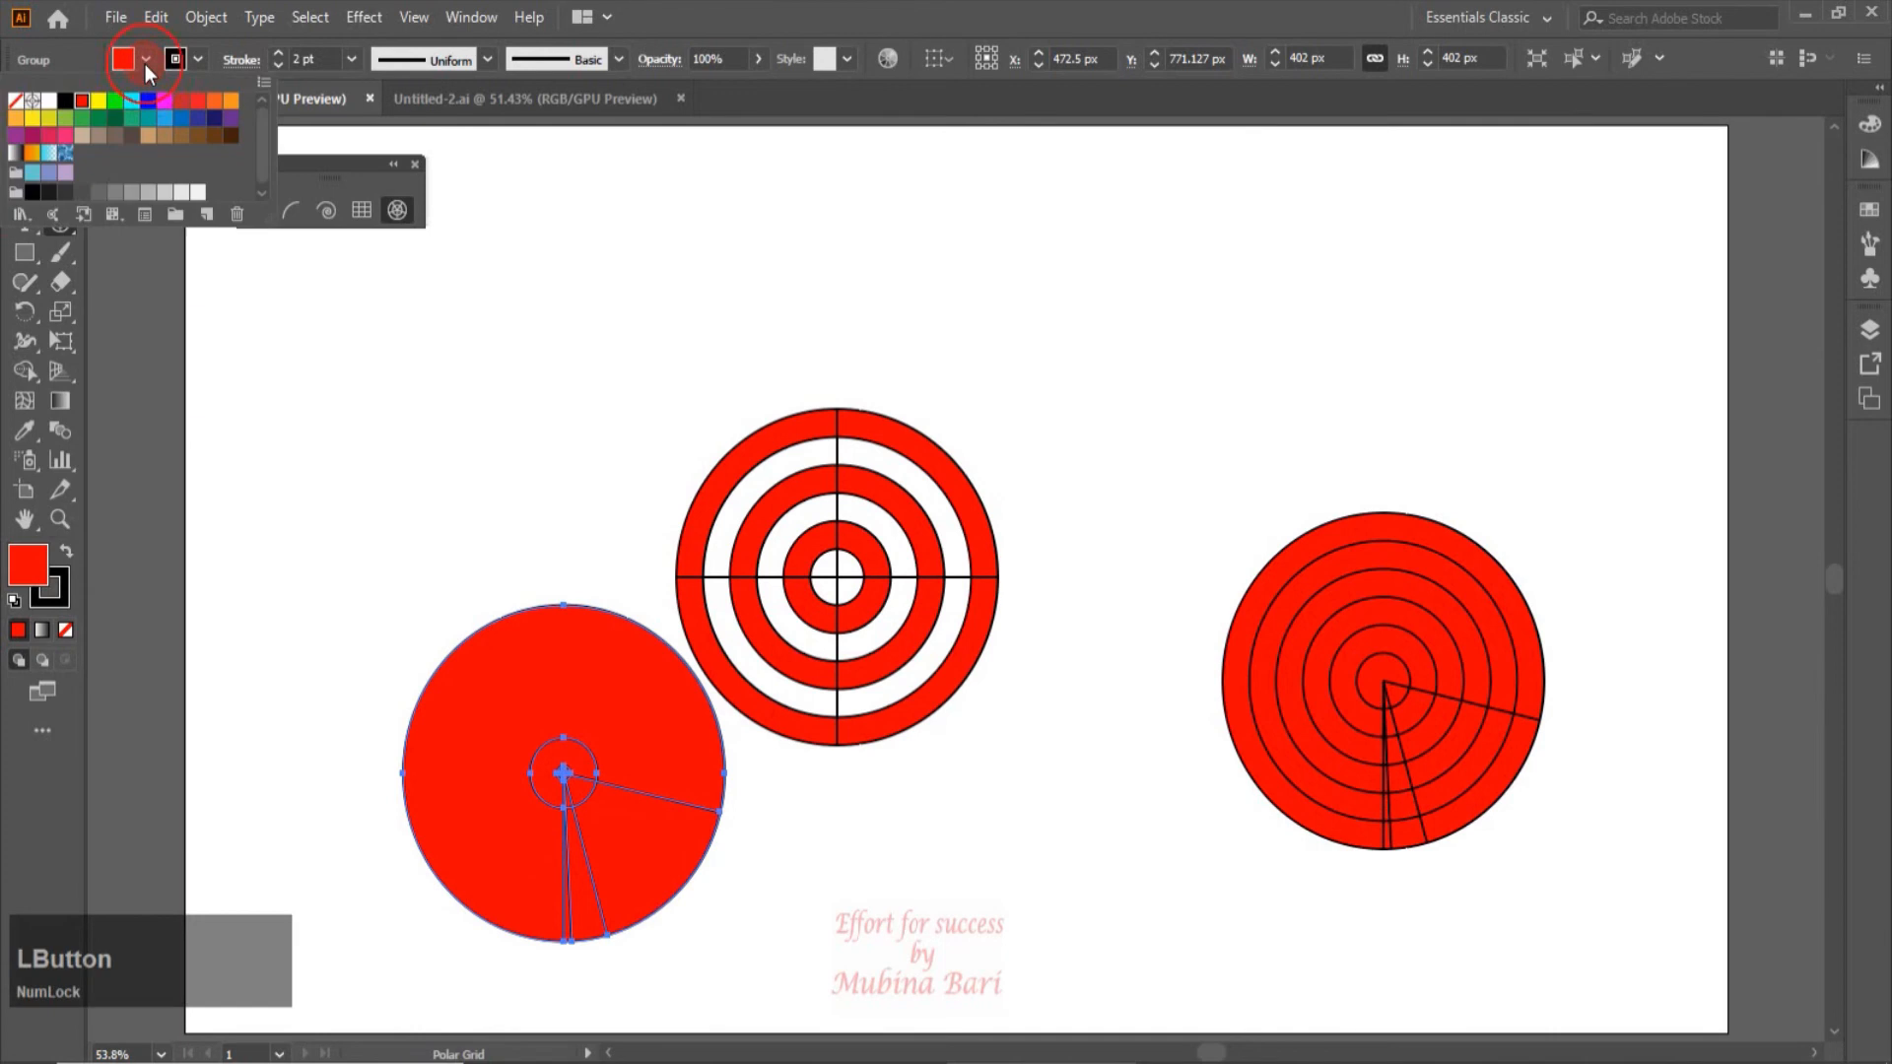
left_click(26, 102)
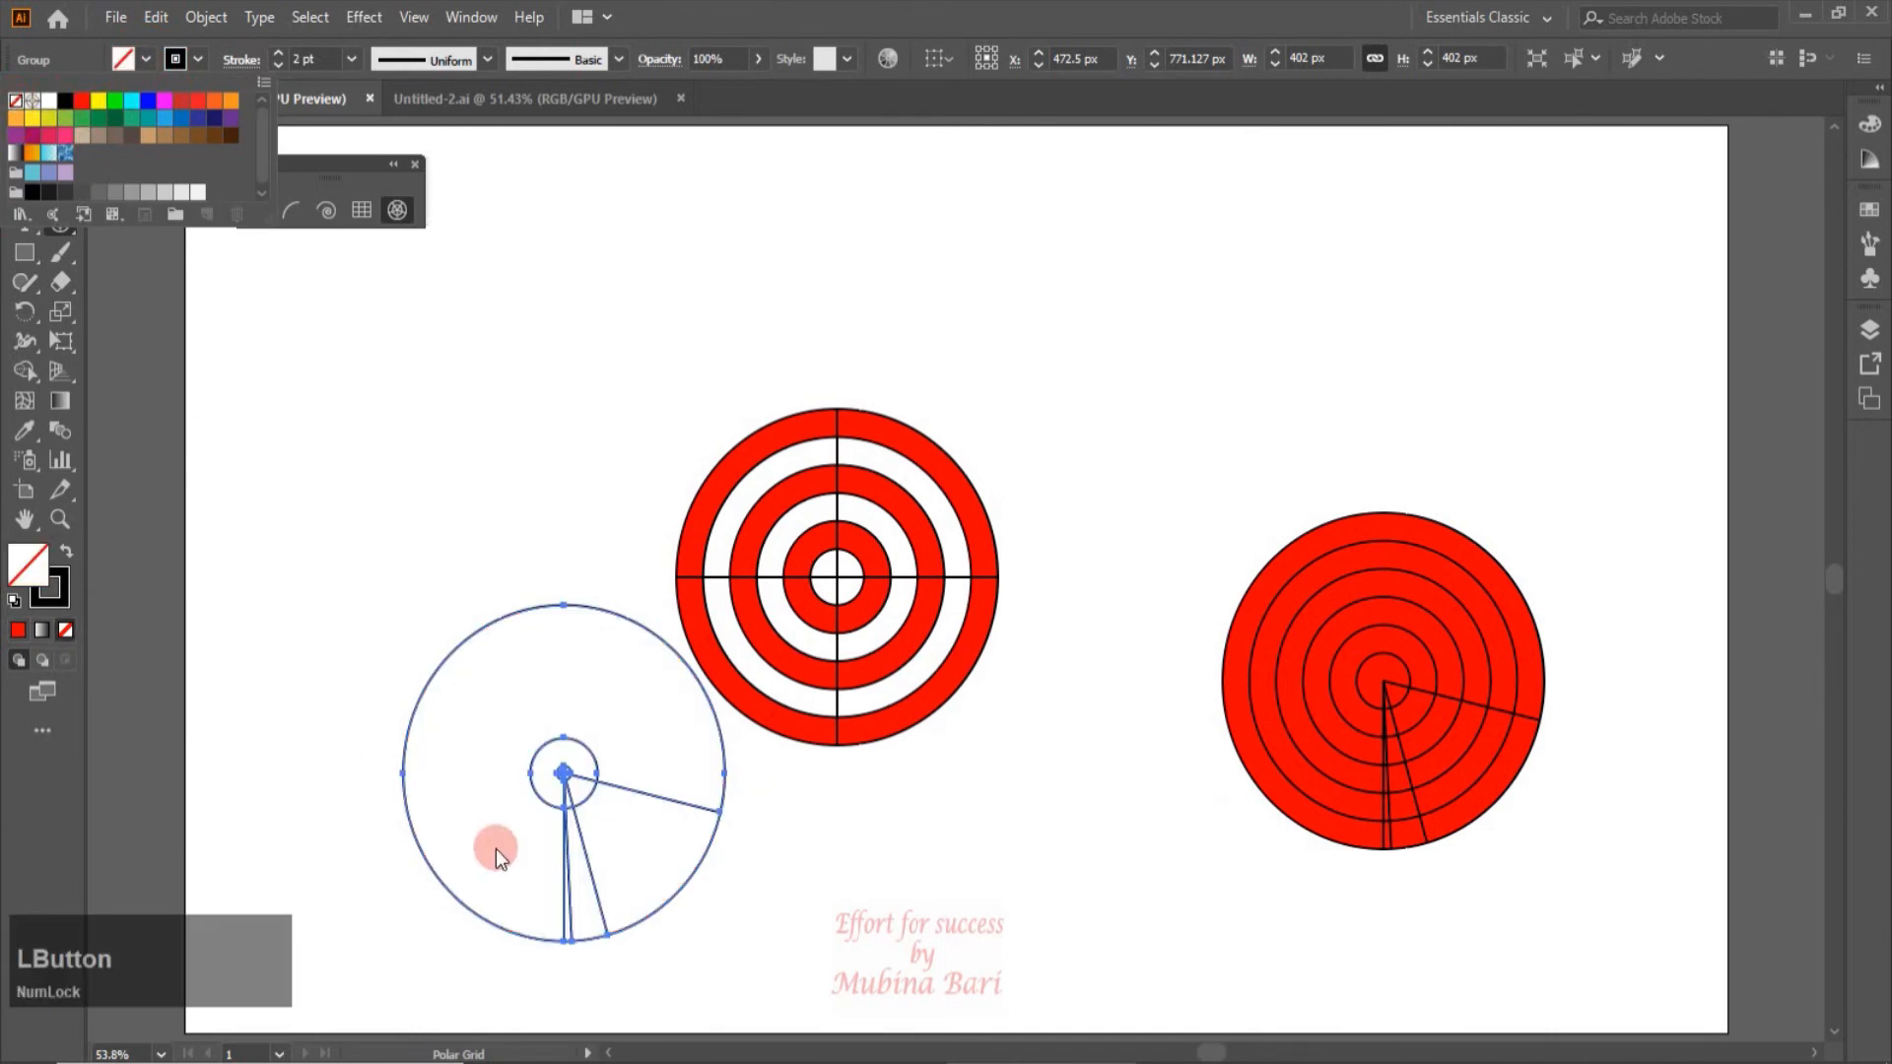
key("Delete")
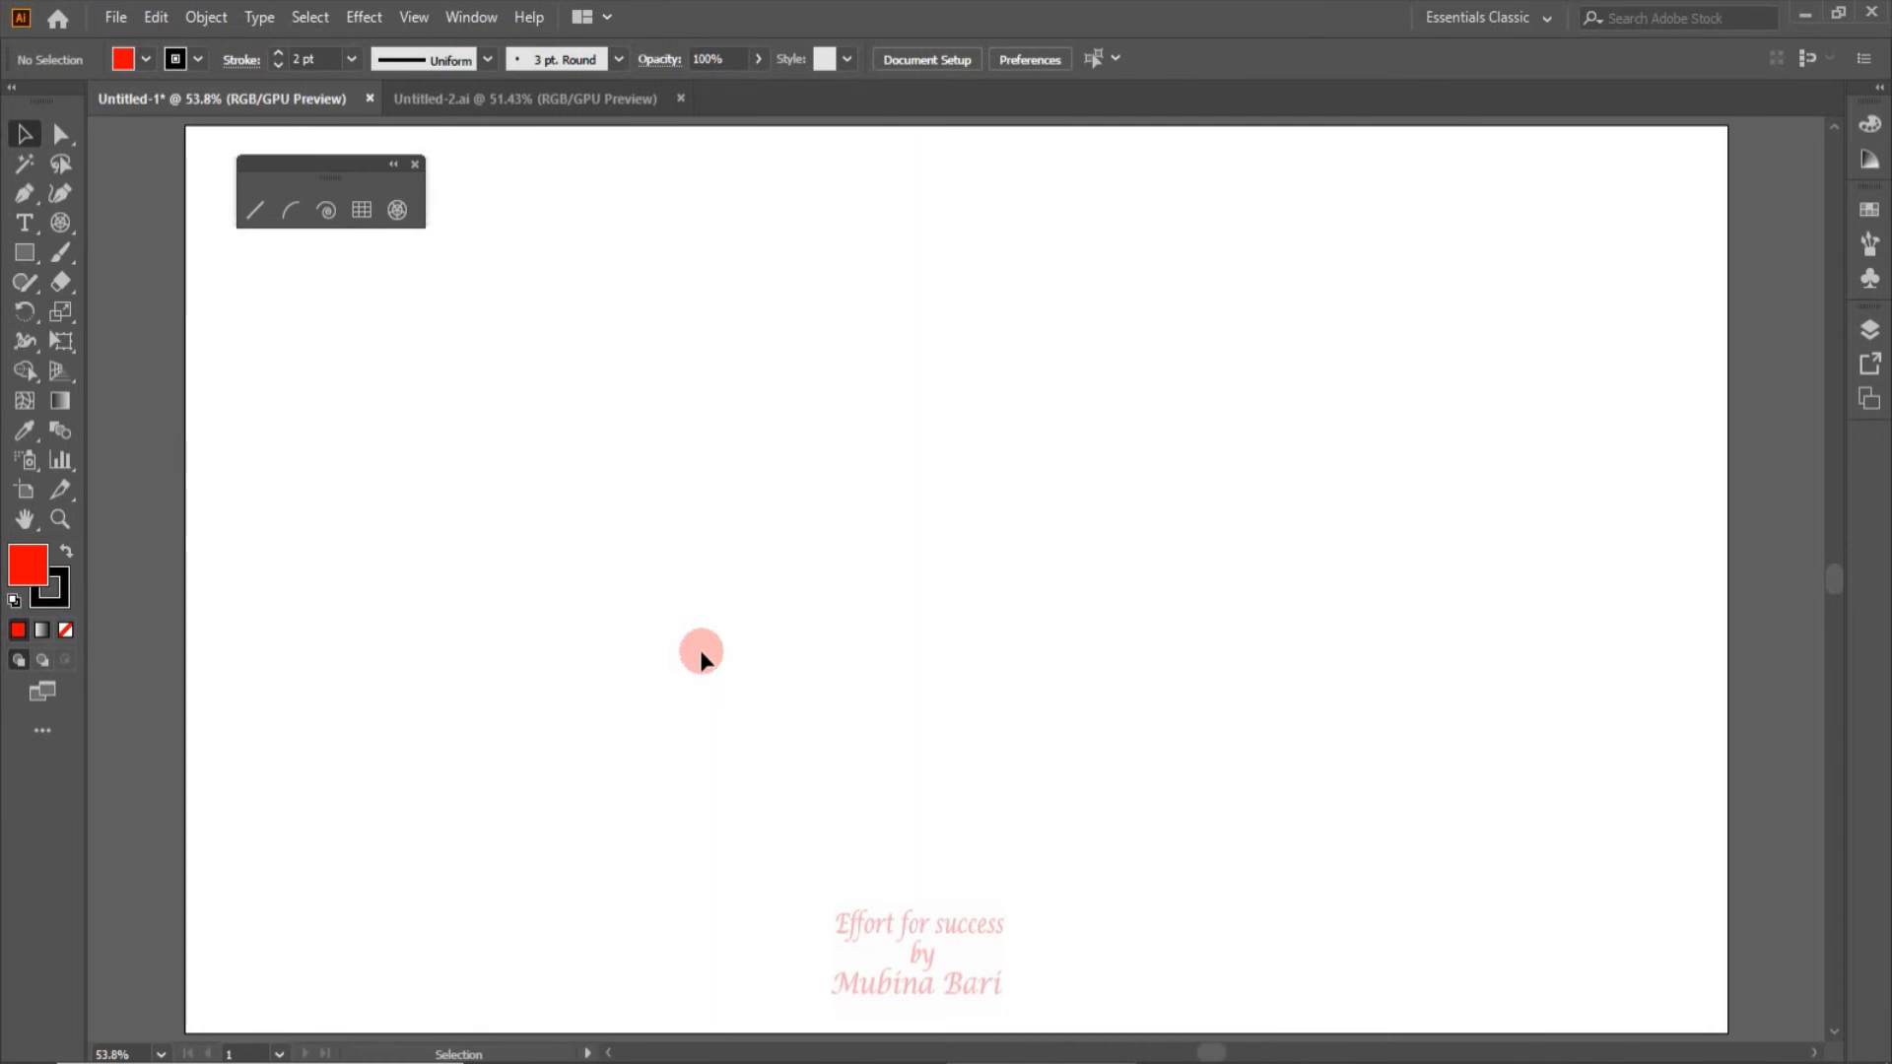
Step: Draw a red rectangular grid about 371 px wide and 305 px high, convert it to guides, and deselect it
left_click(363, 212)
left_click_drag(397, 417, 694, 674)
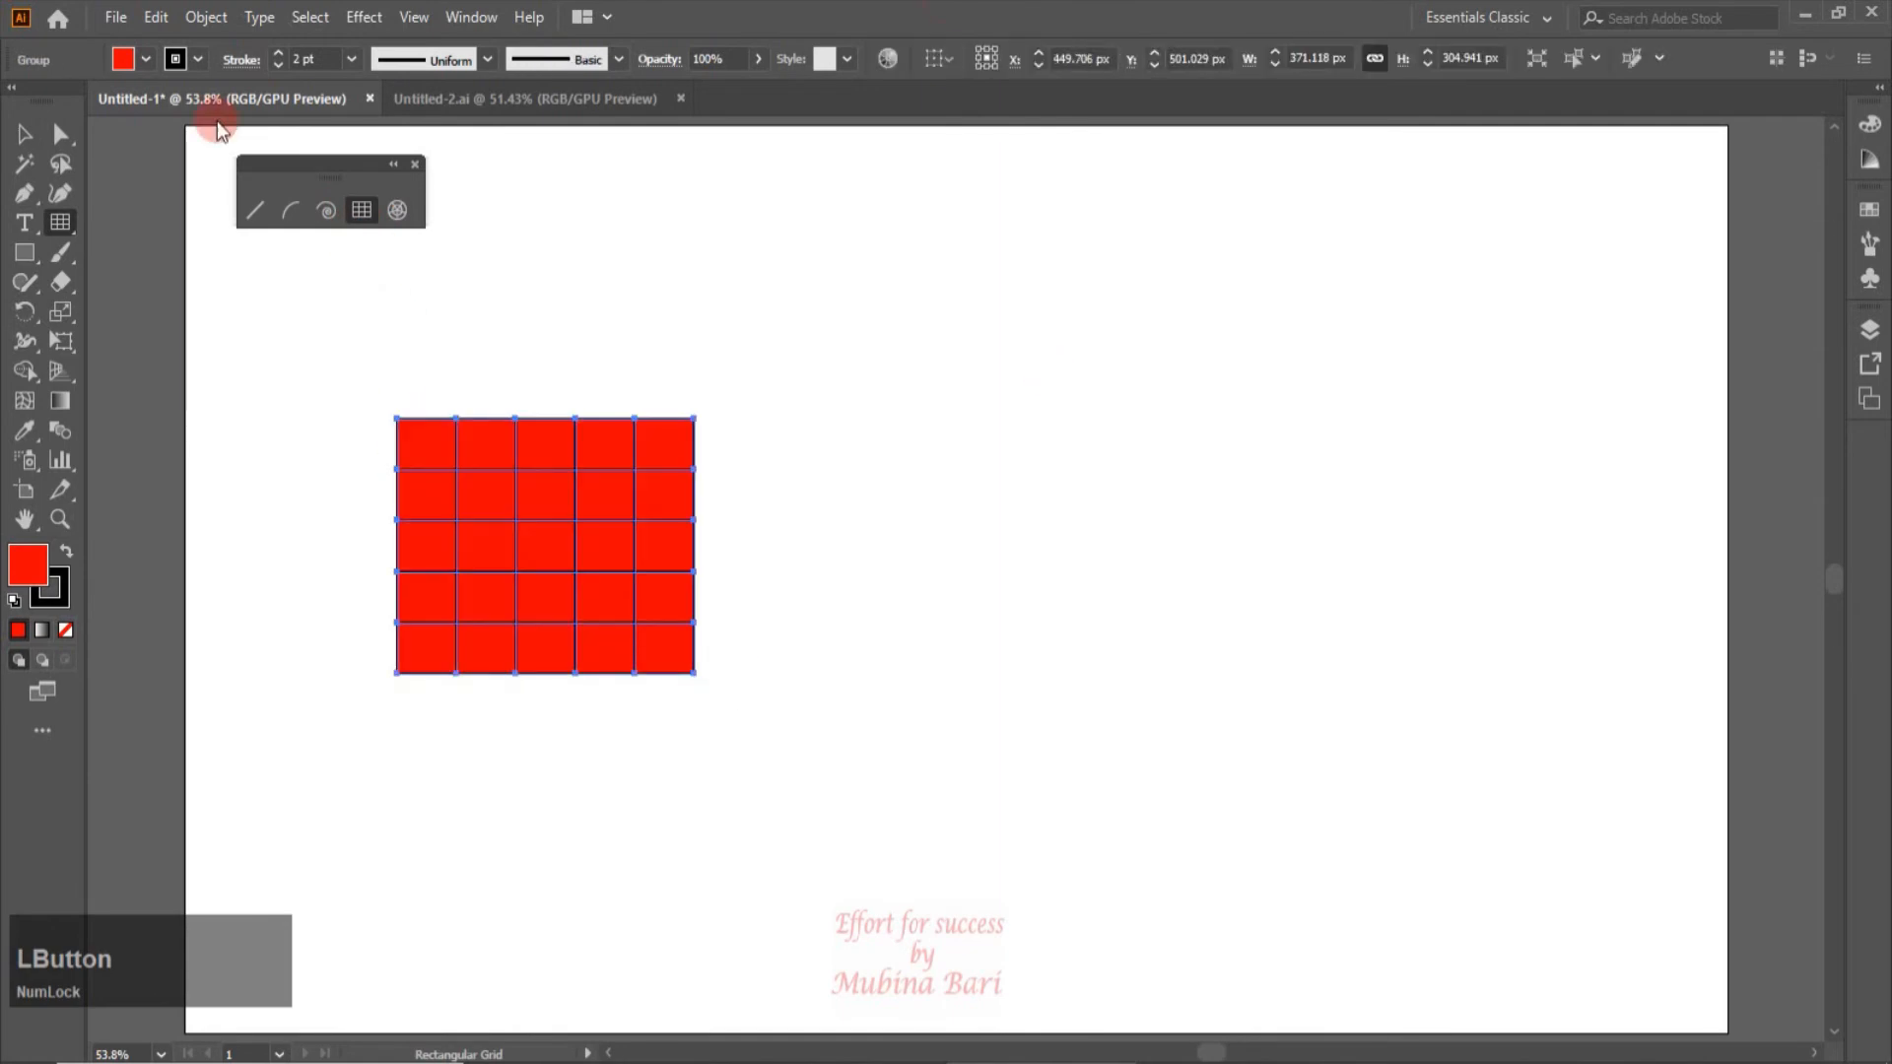
left_click(422, 20)
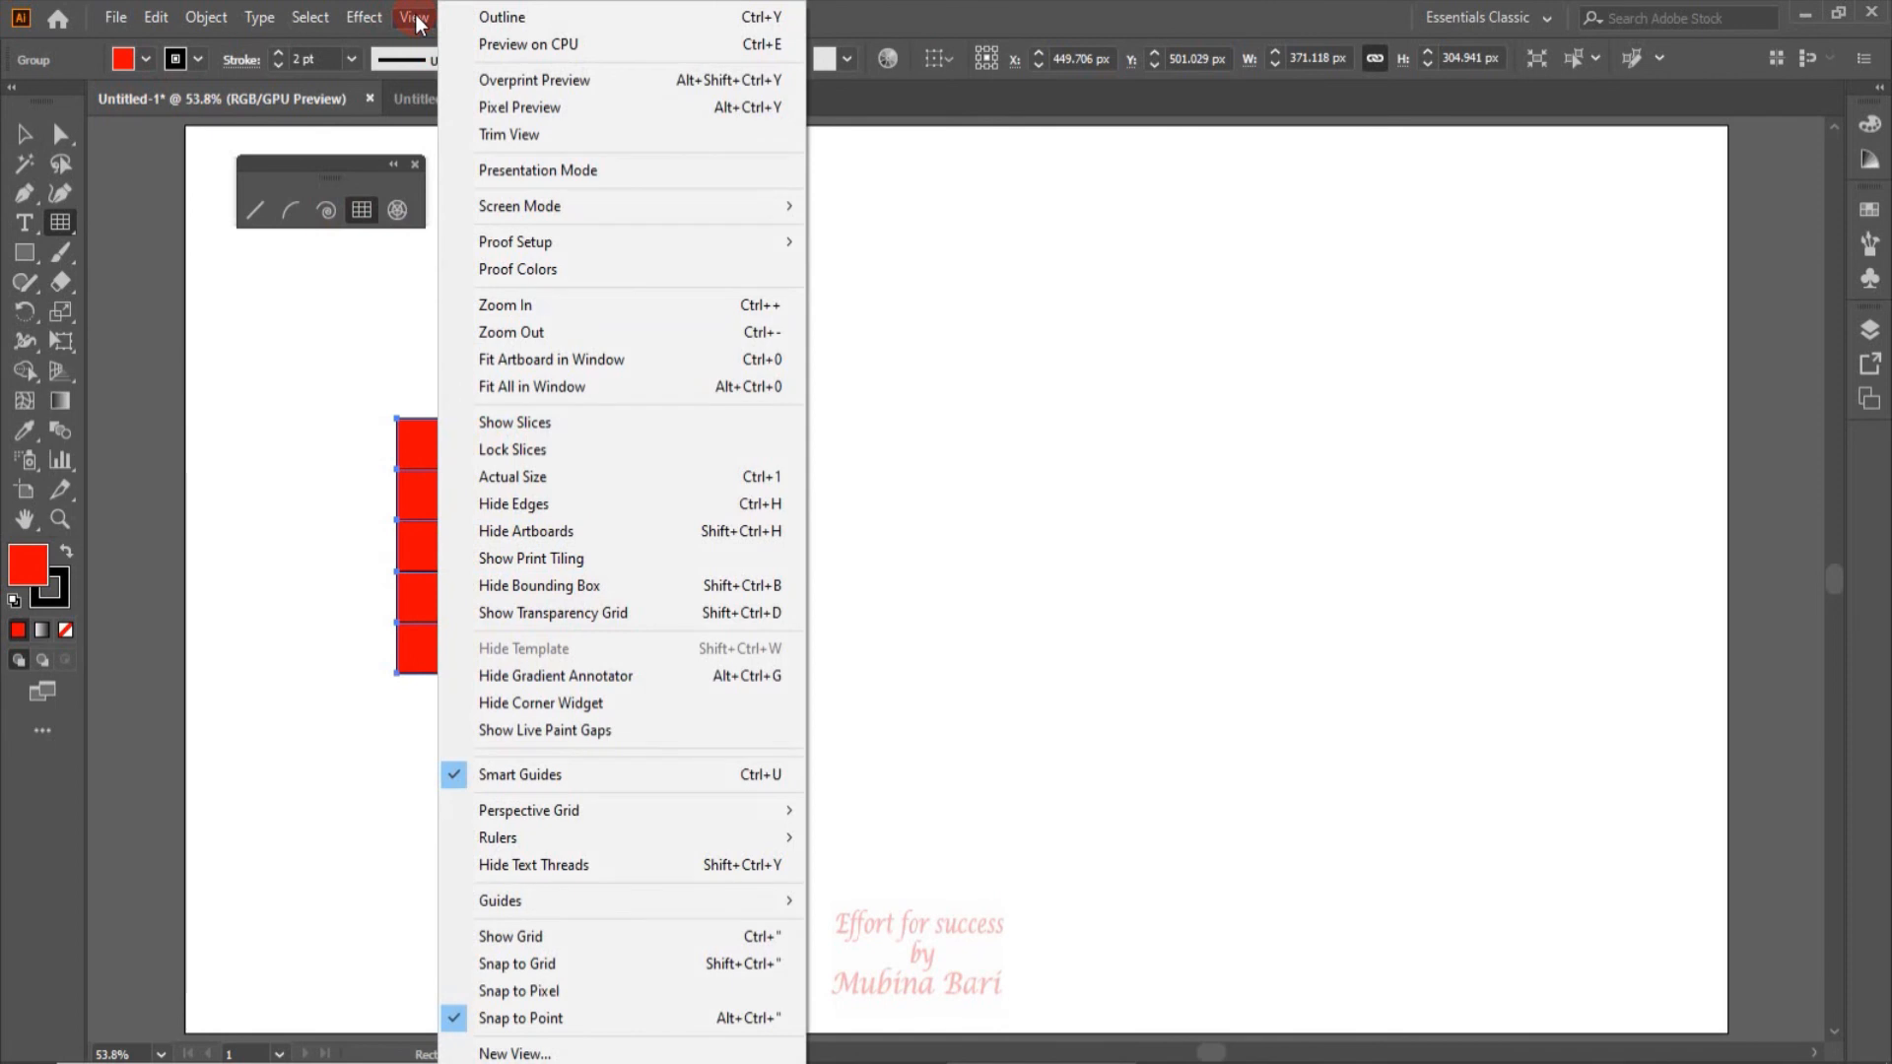
left_click(692, 900)
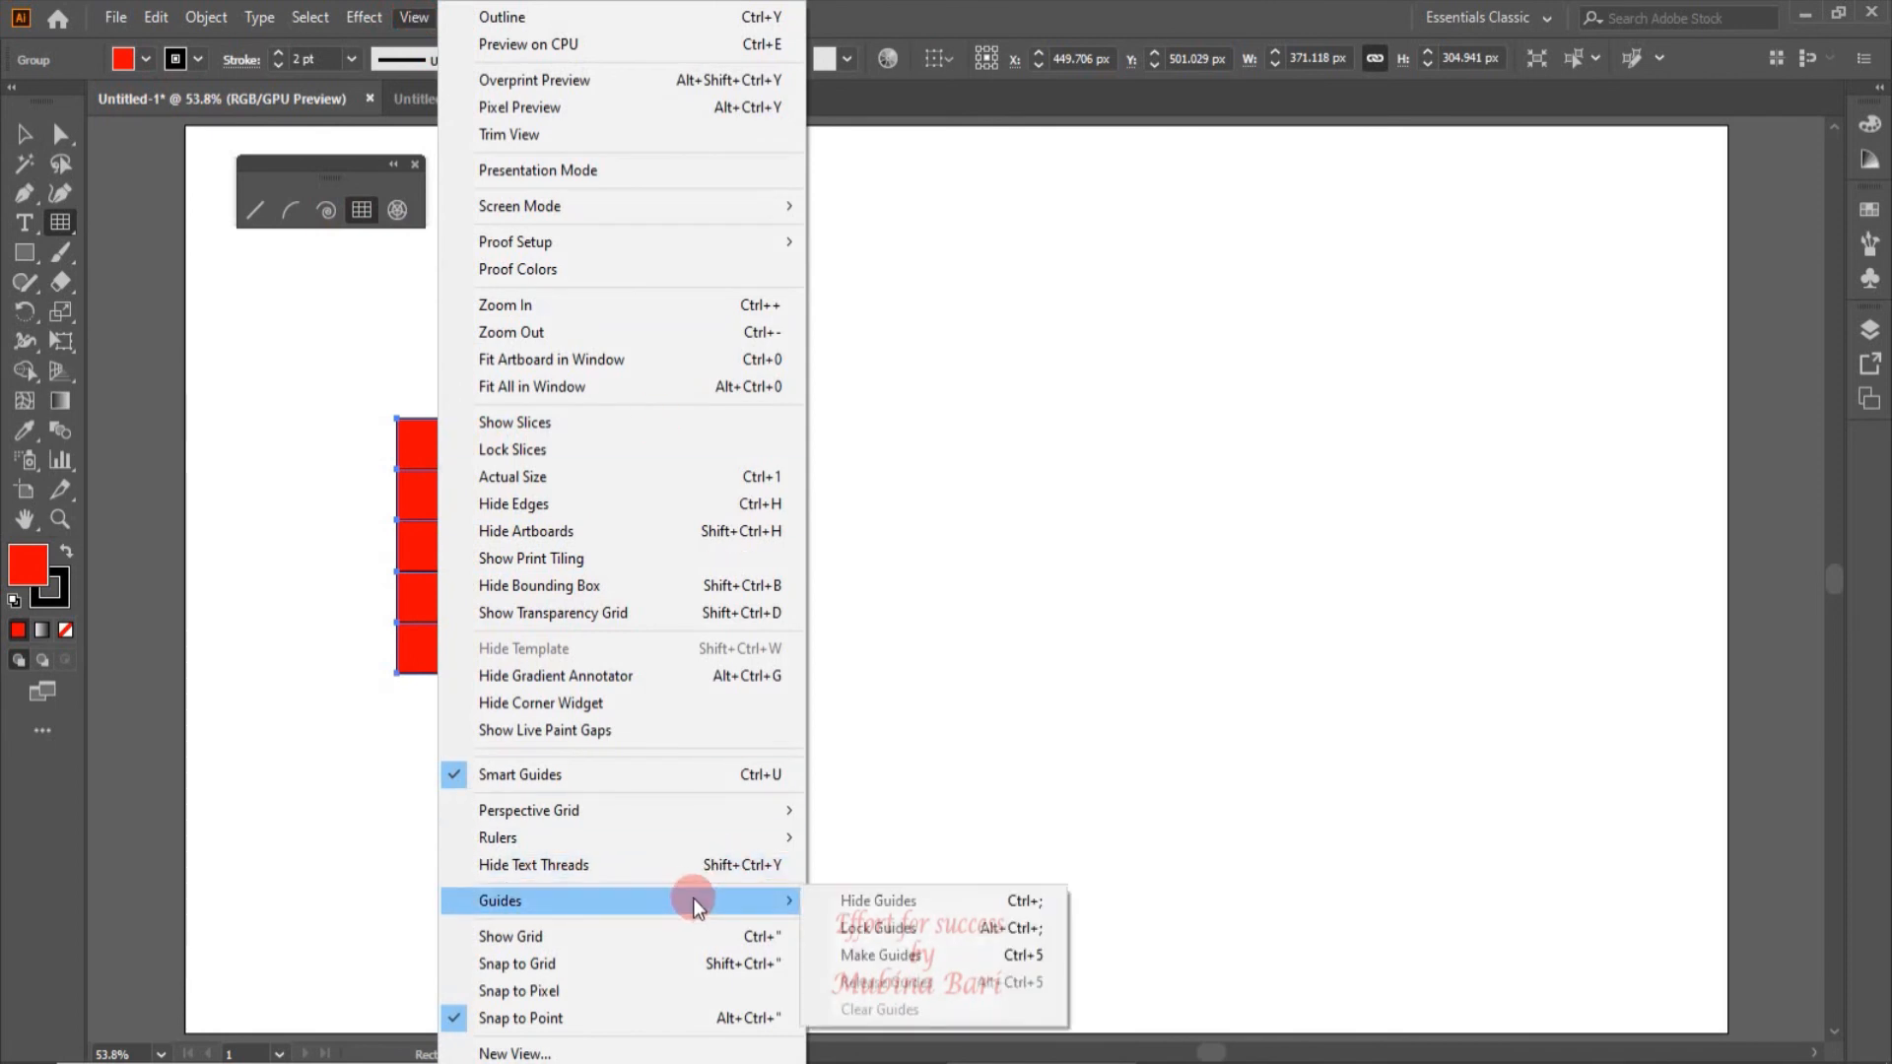
left_click(869, 954)
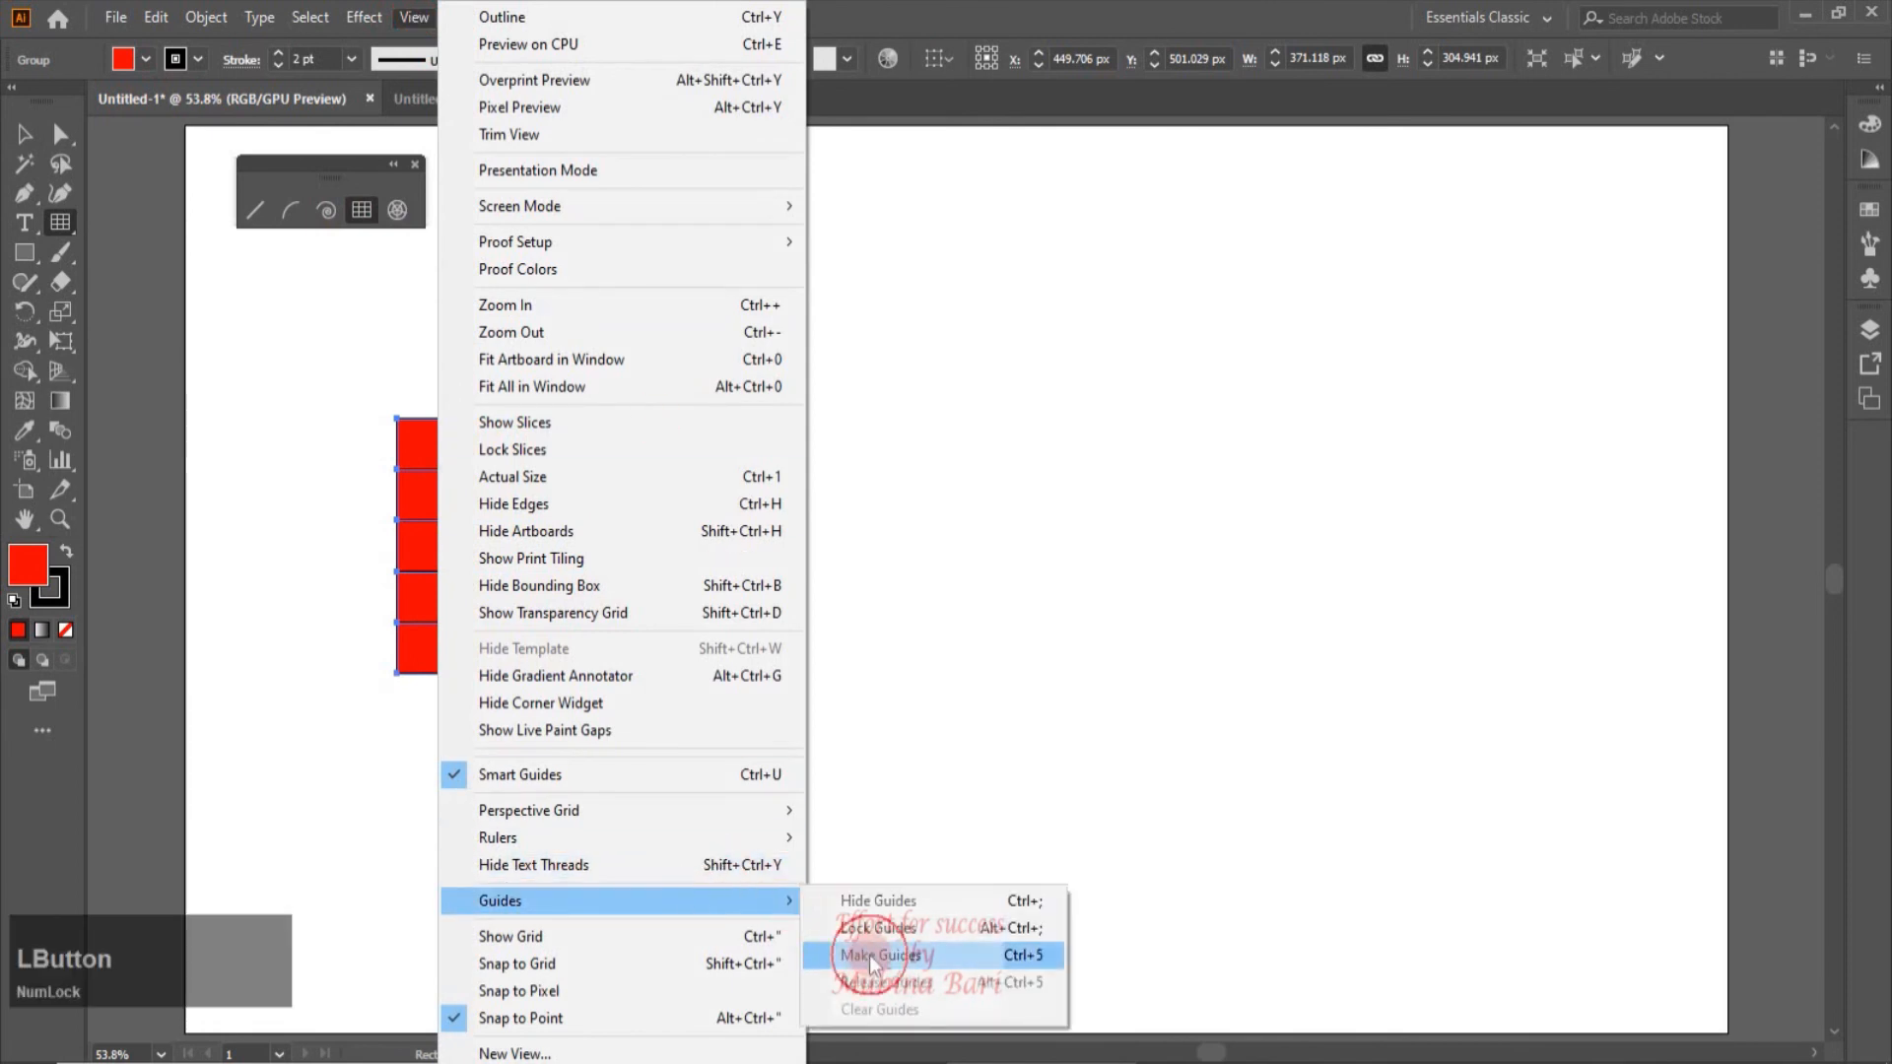
left_click(24, 134)
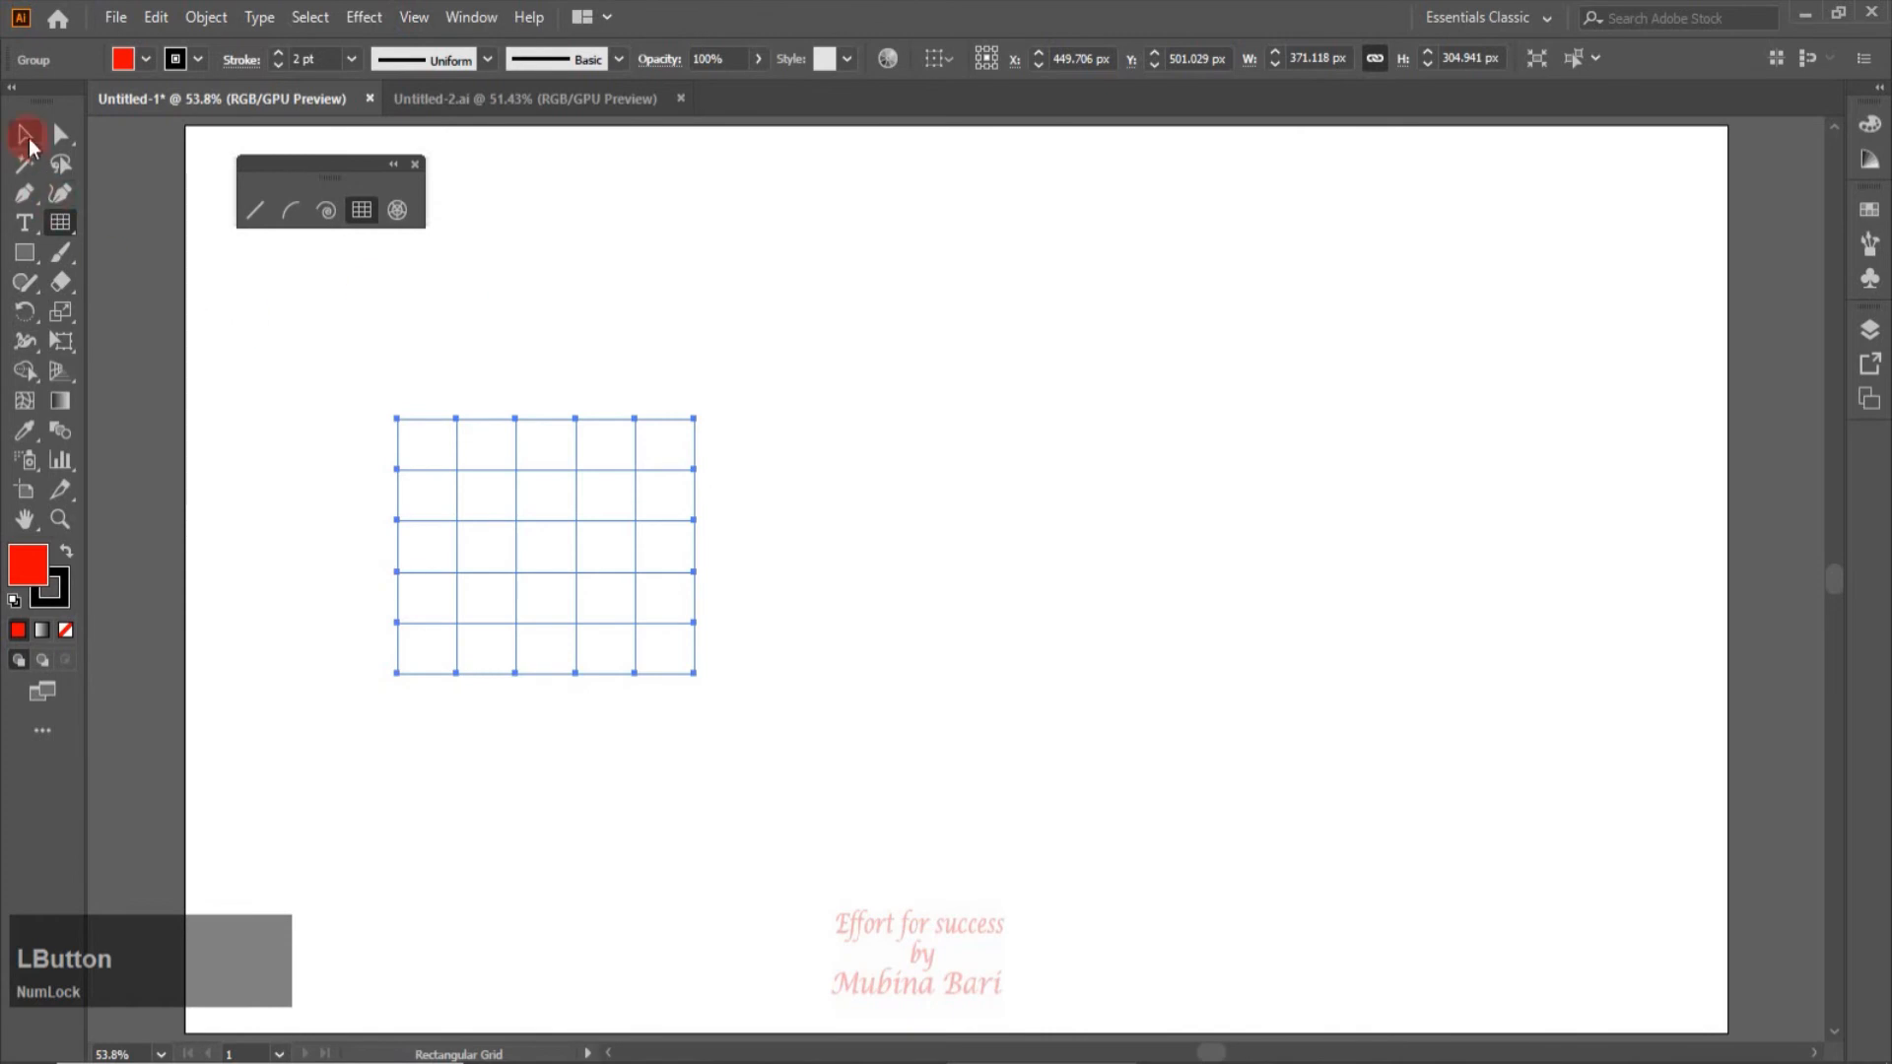
left_click(759, 595)
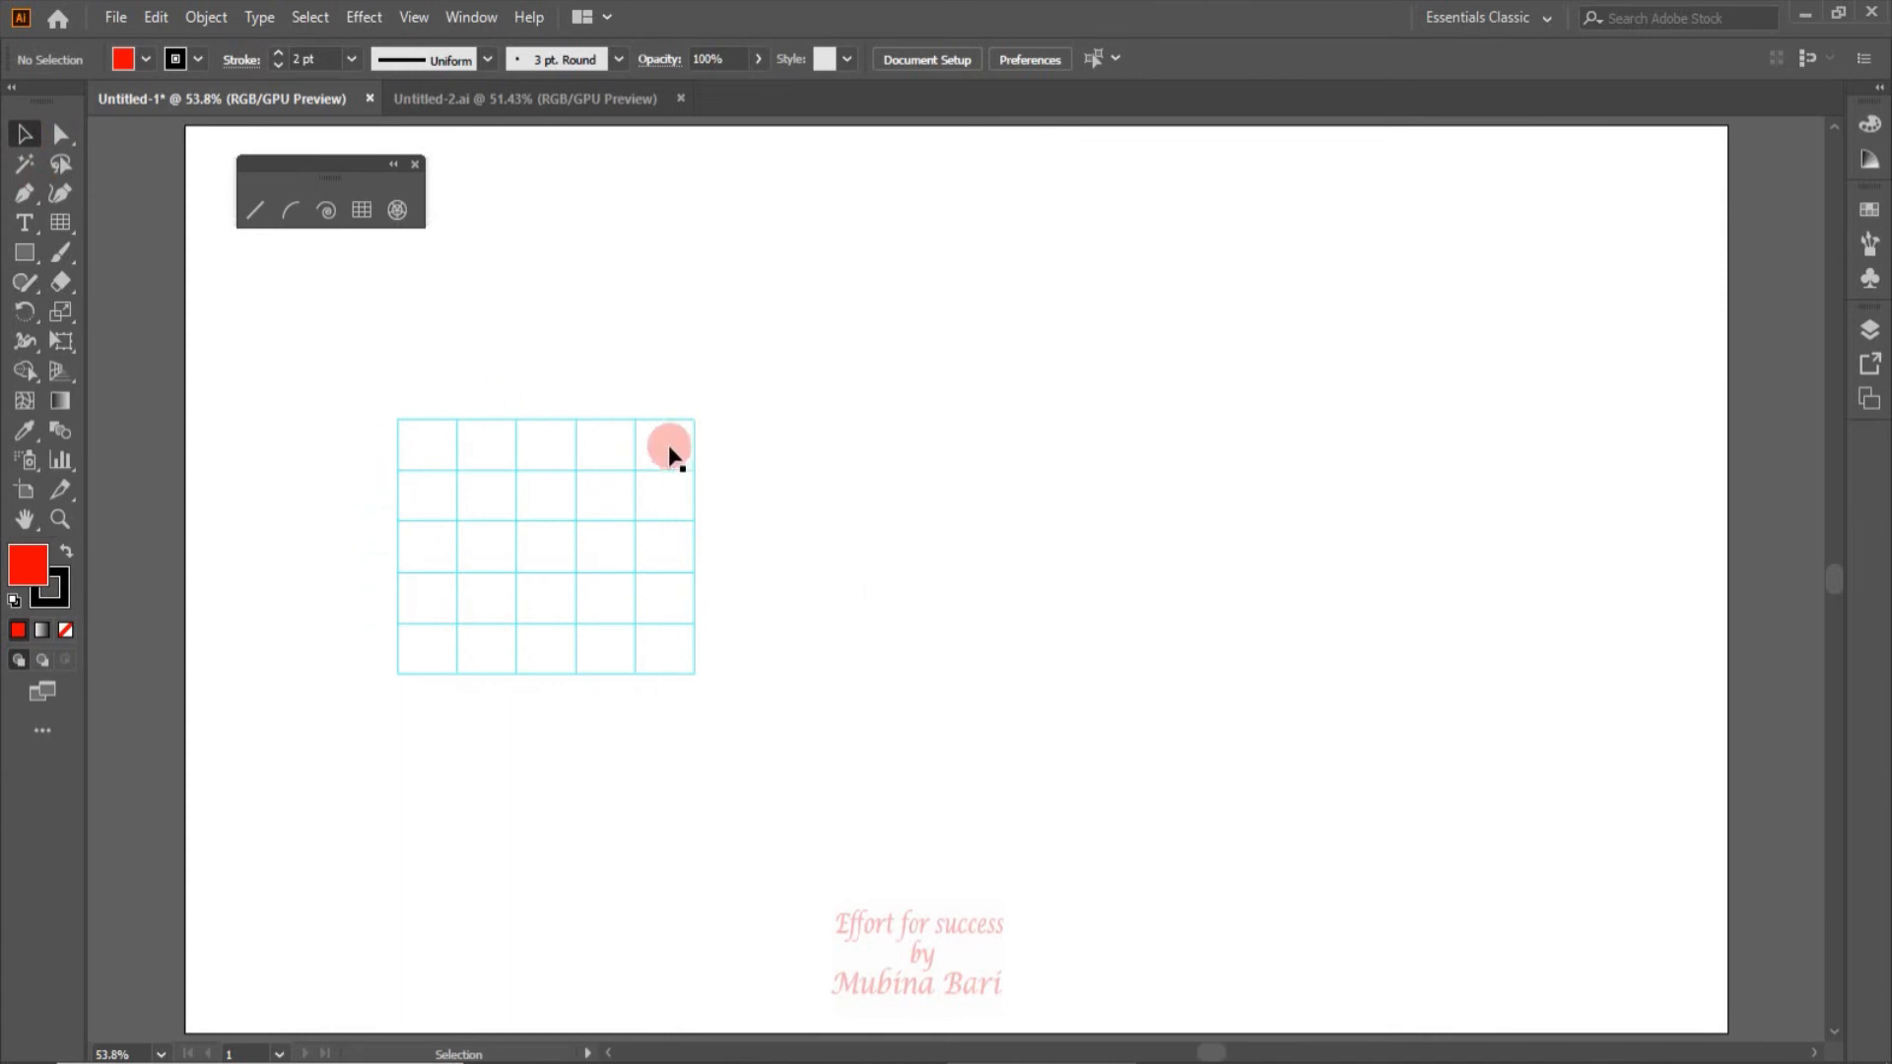
Step: Draw a polar grid about 414 px wide and 398 px high beside the rectangular guides, convert it to guides, and deselect it
left_click(397, 209)
left_click_drag(844, 413, 1178, 749)
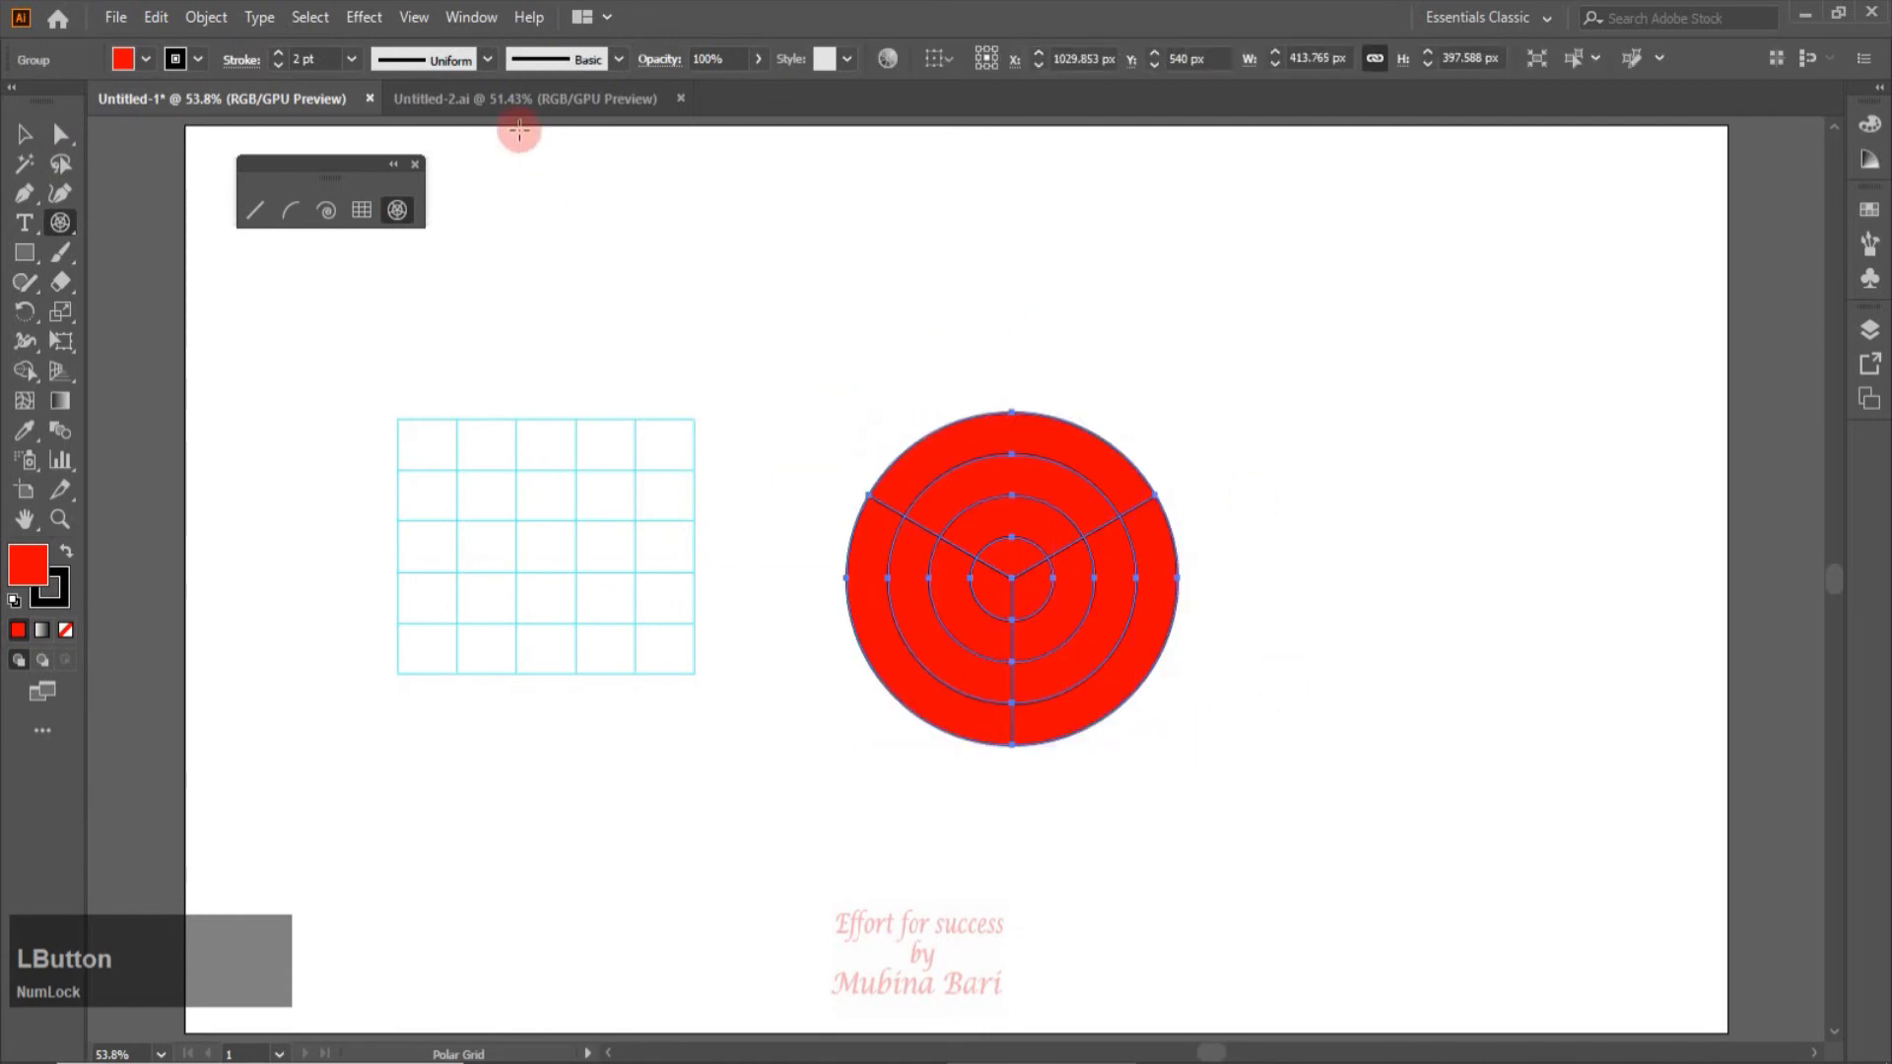
left_click(414, 17)
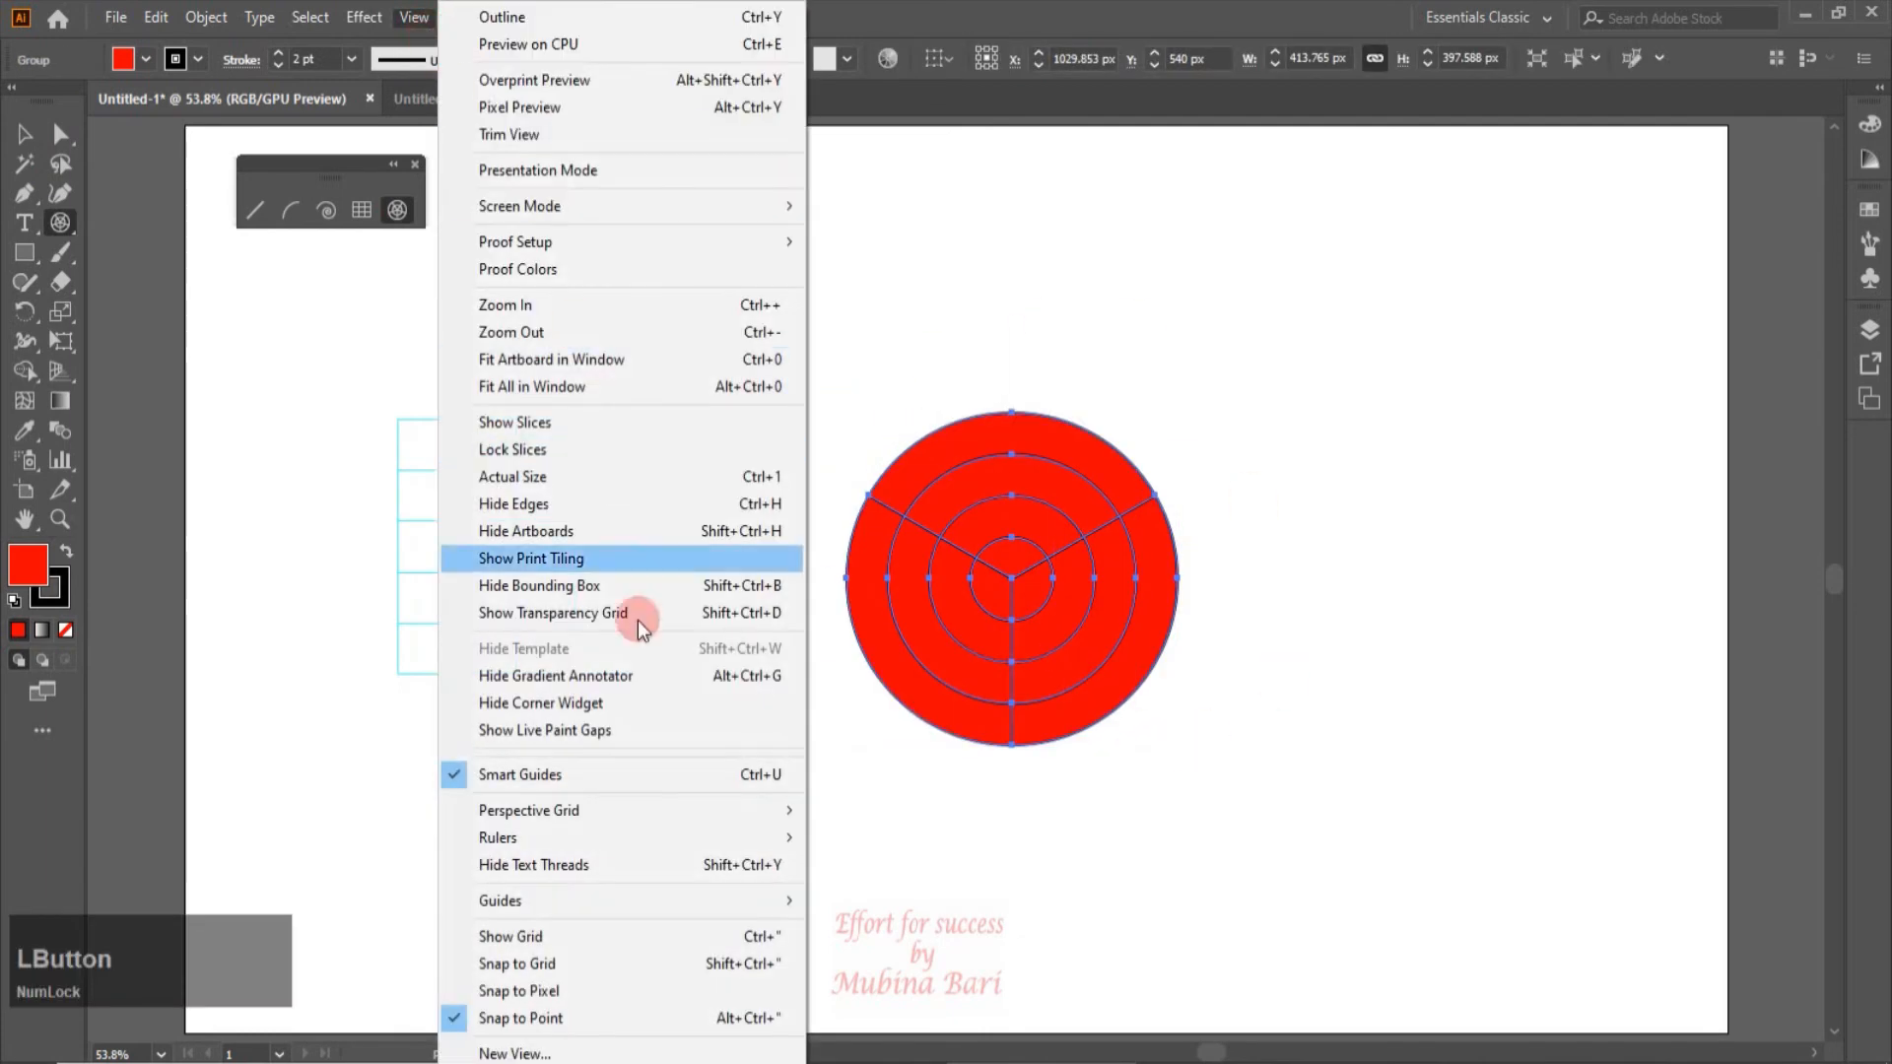
mouse_move(630, 900)
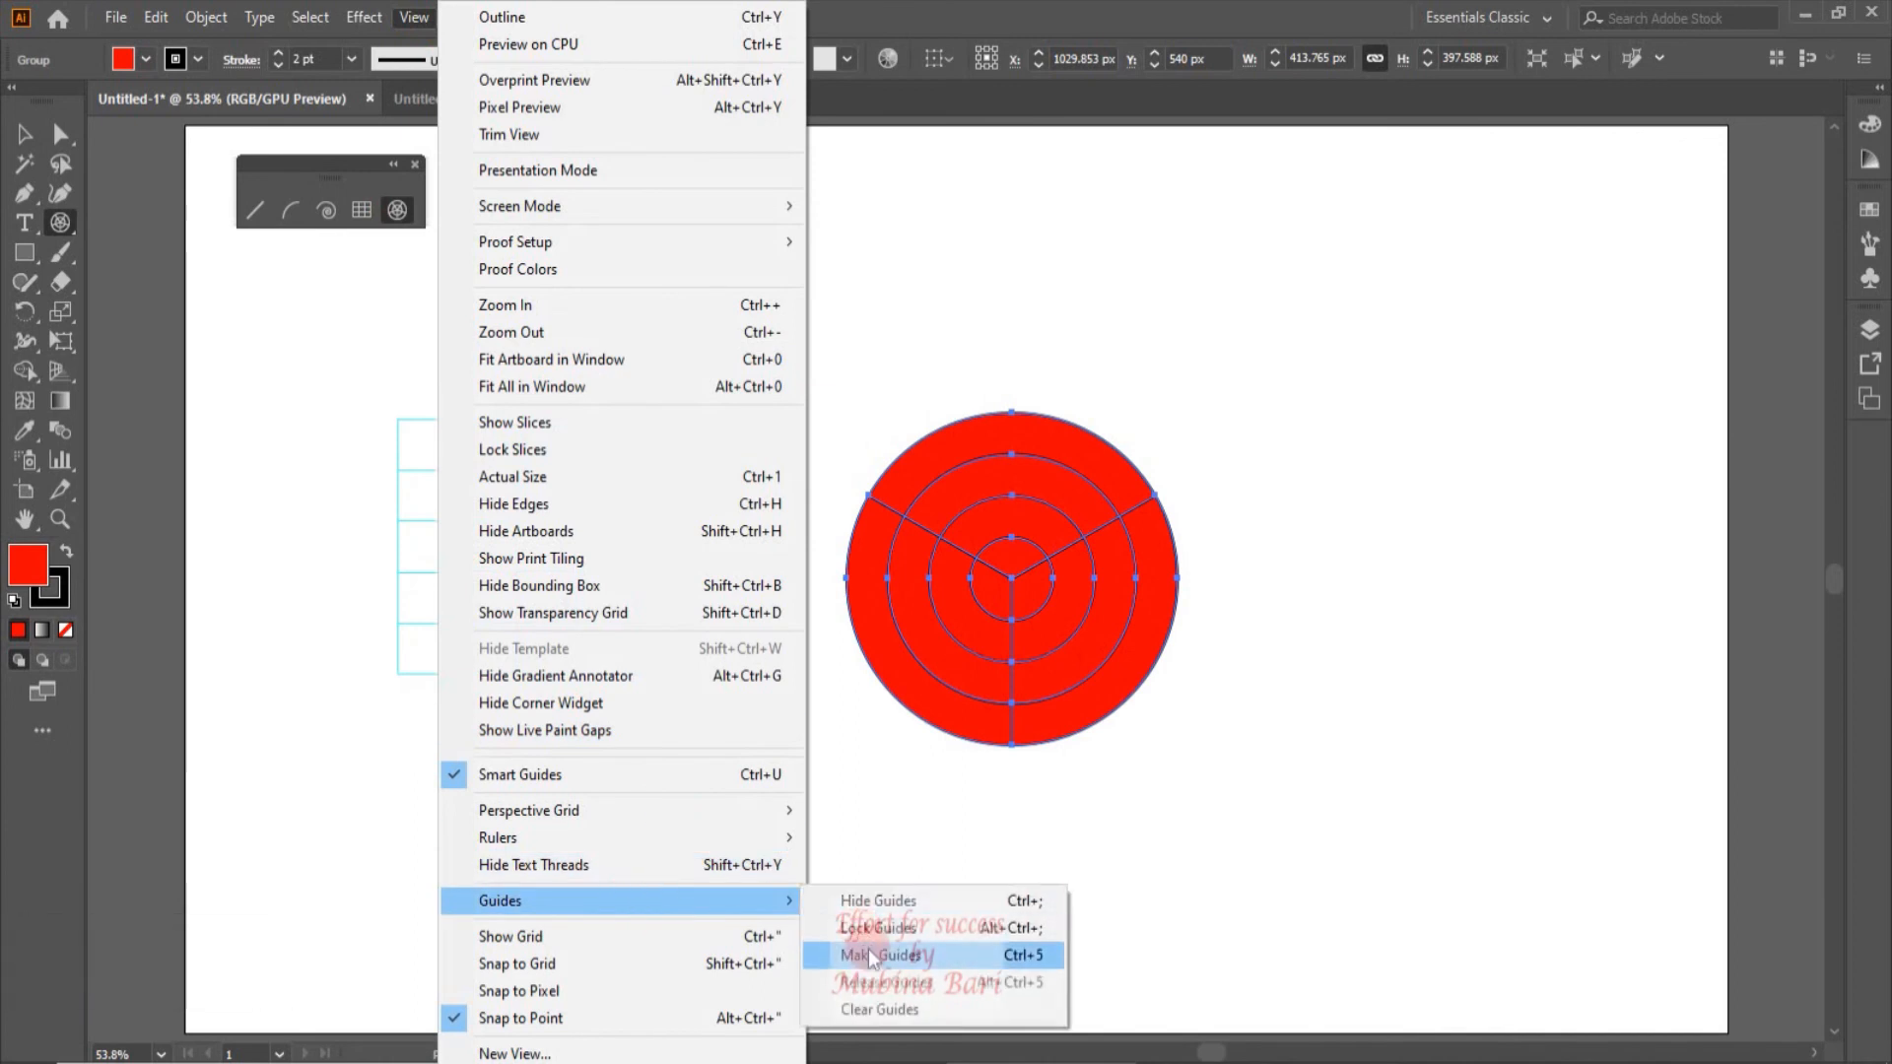
left_click(867, 952)
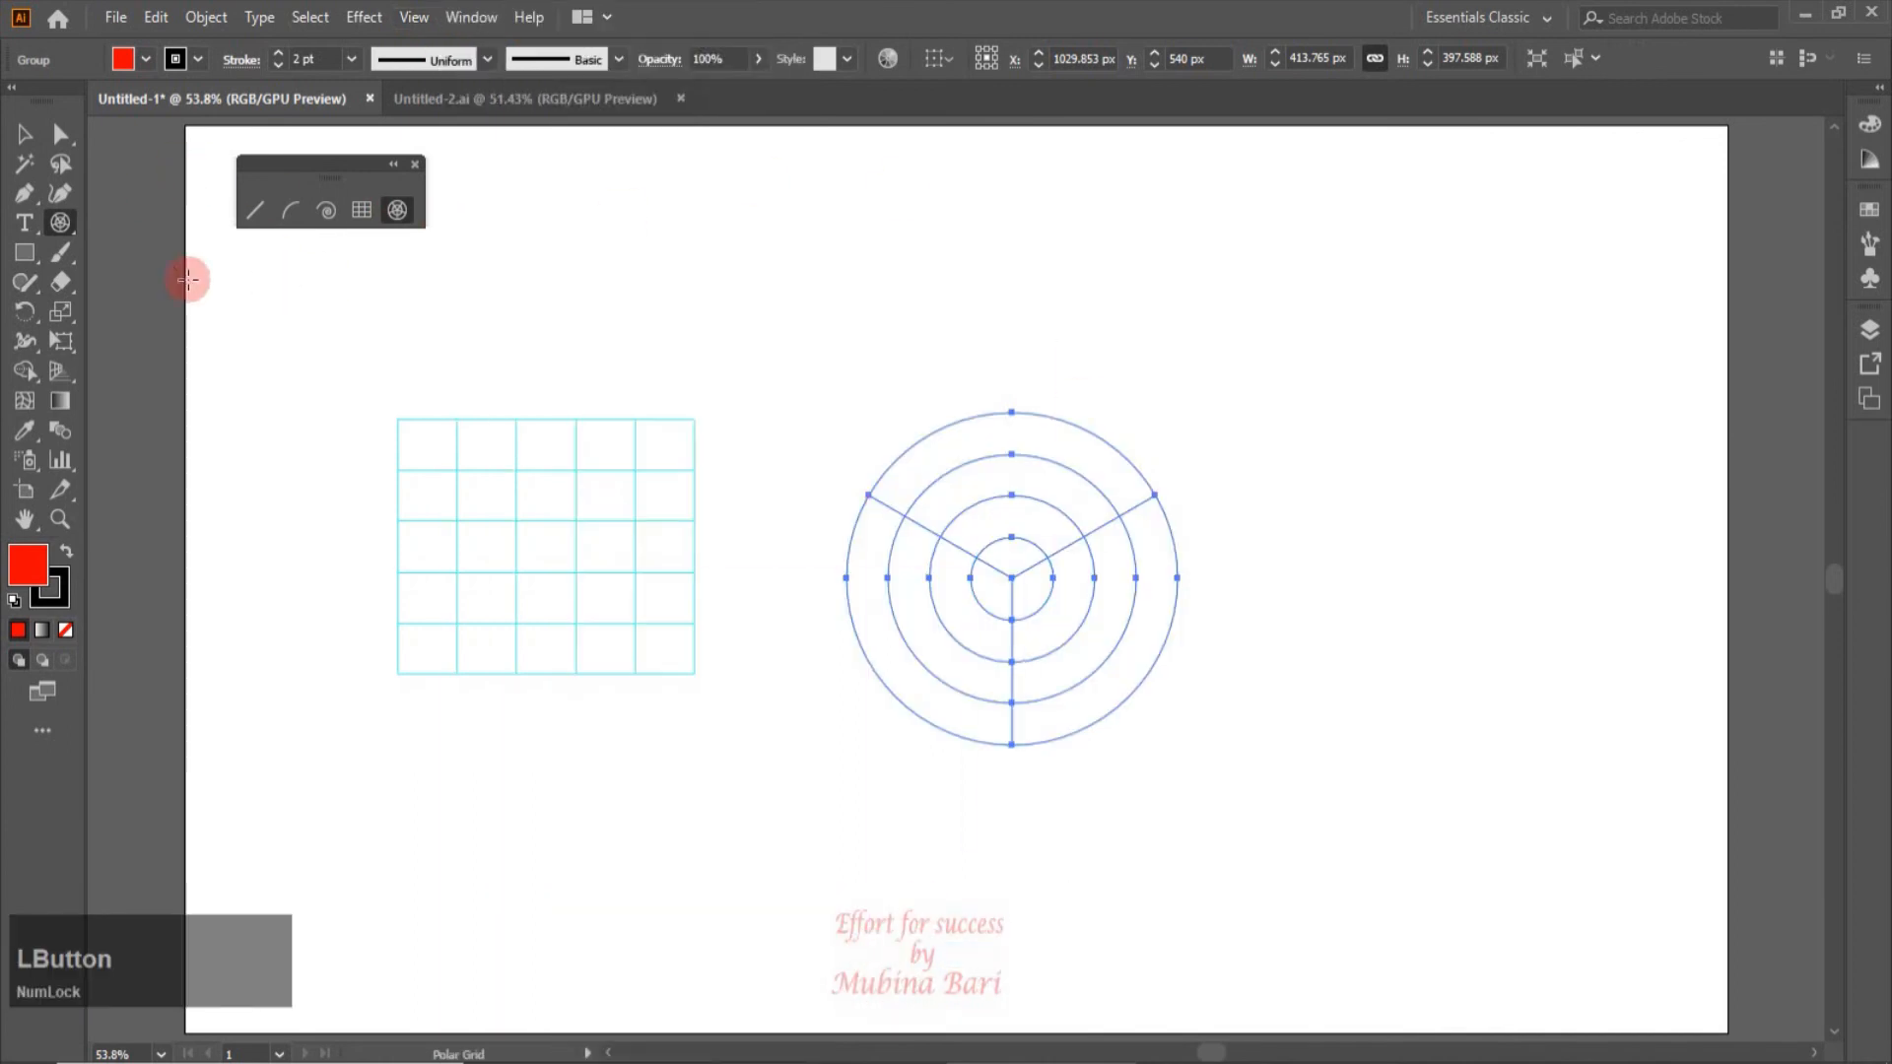
left_click(24, 135)
left_click(1314, 688)
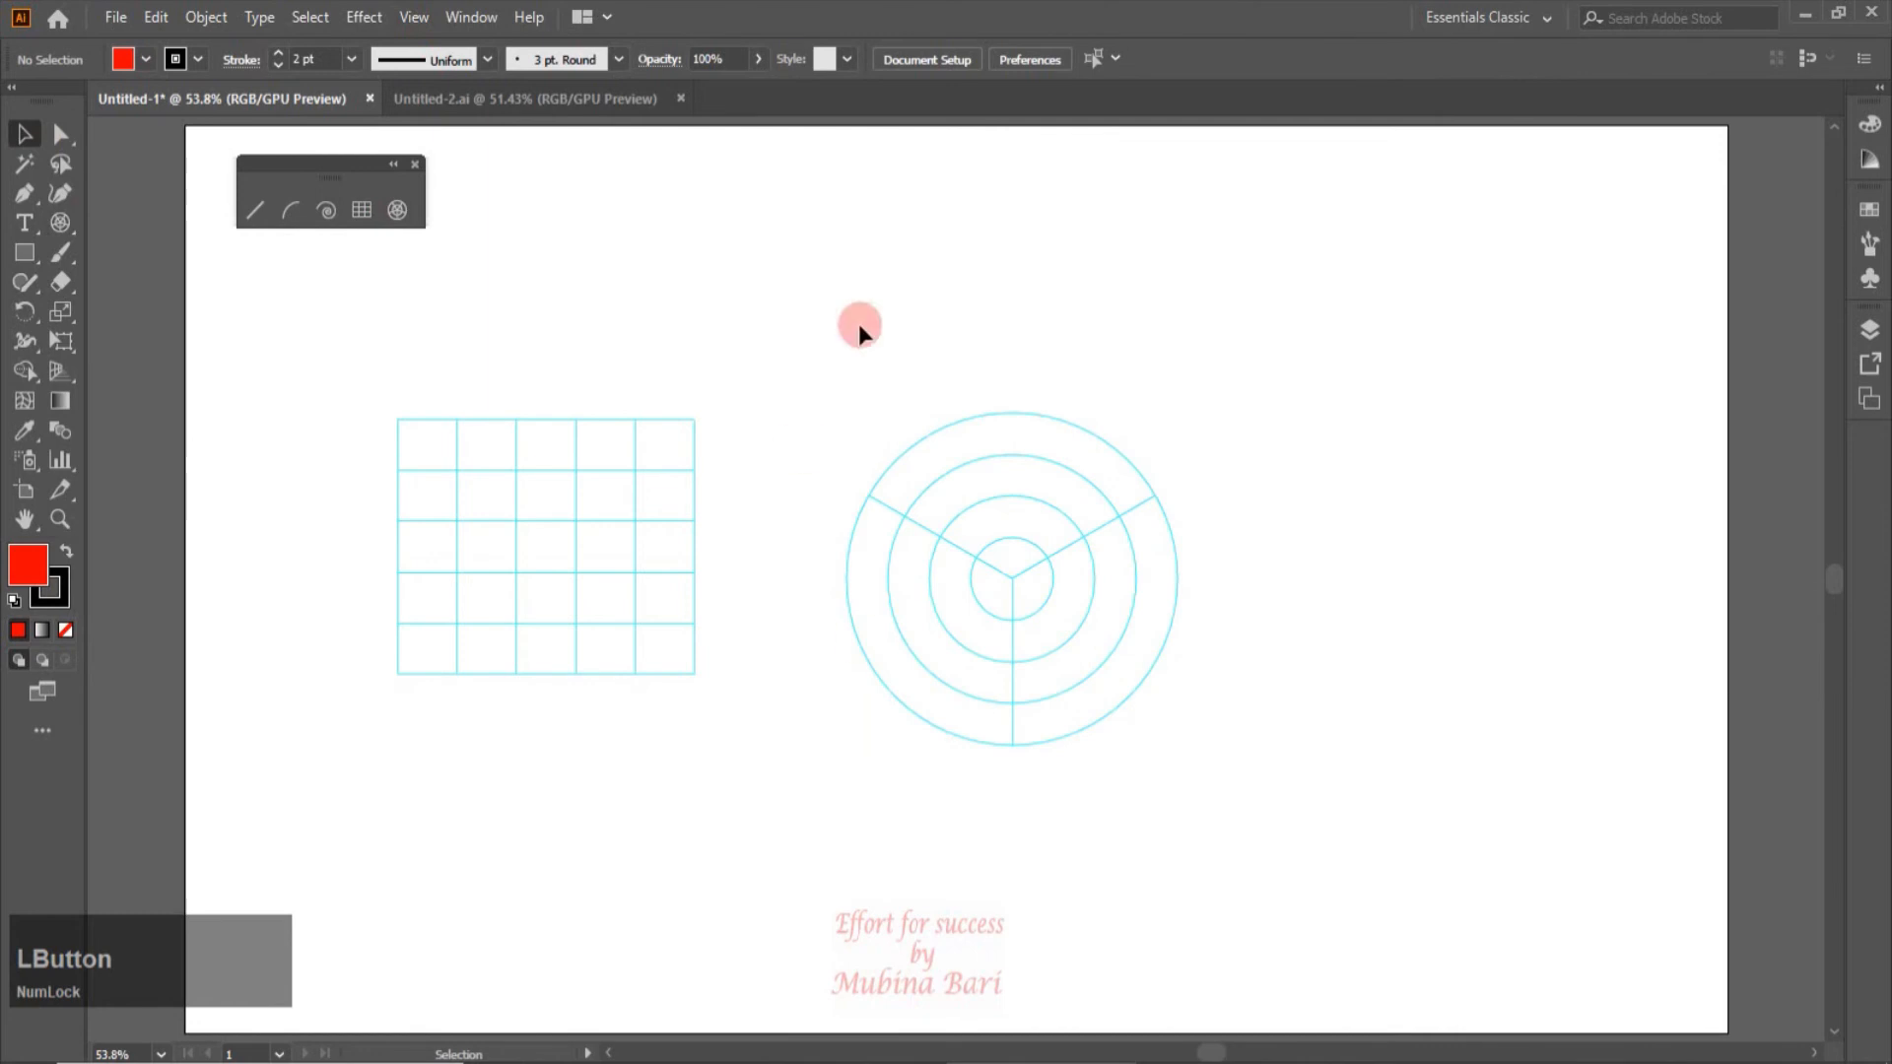
Step: Delete the grid guides from the artboard
left_click(653, 650)
key("Delete")
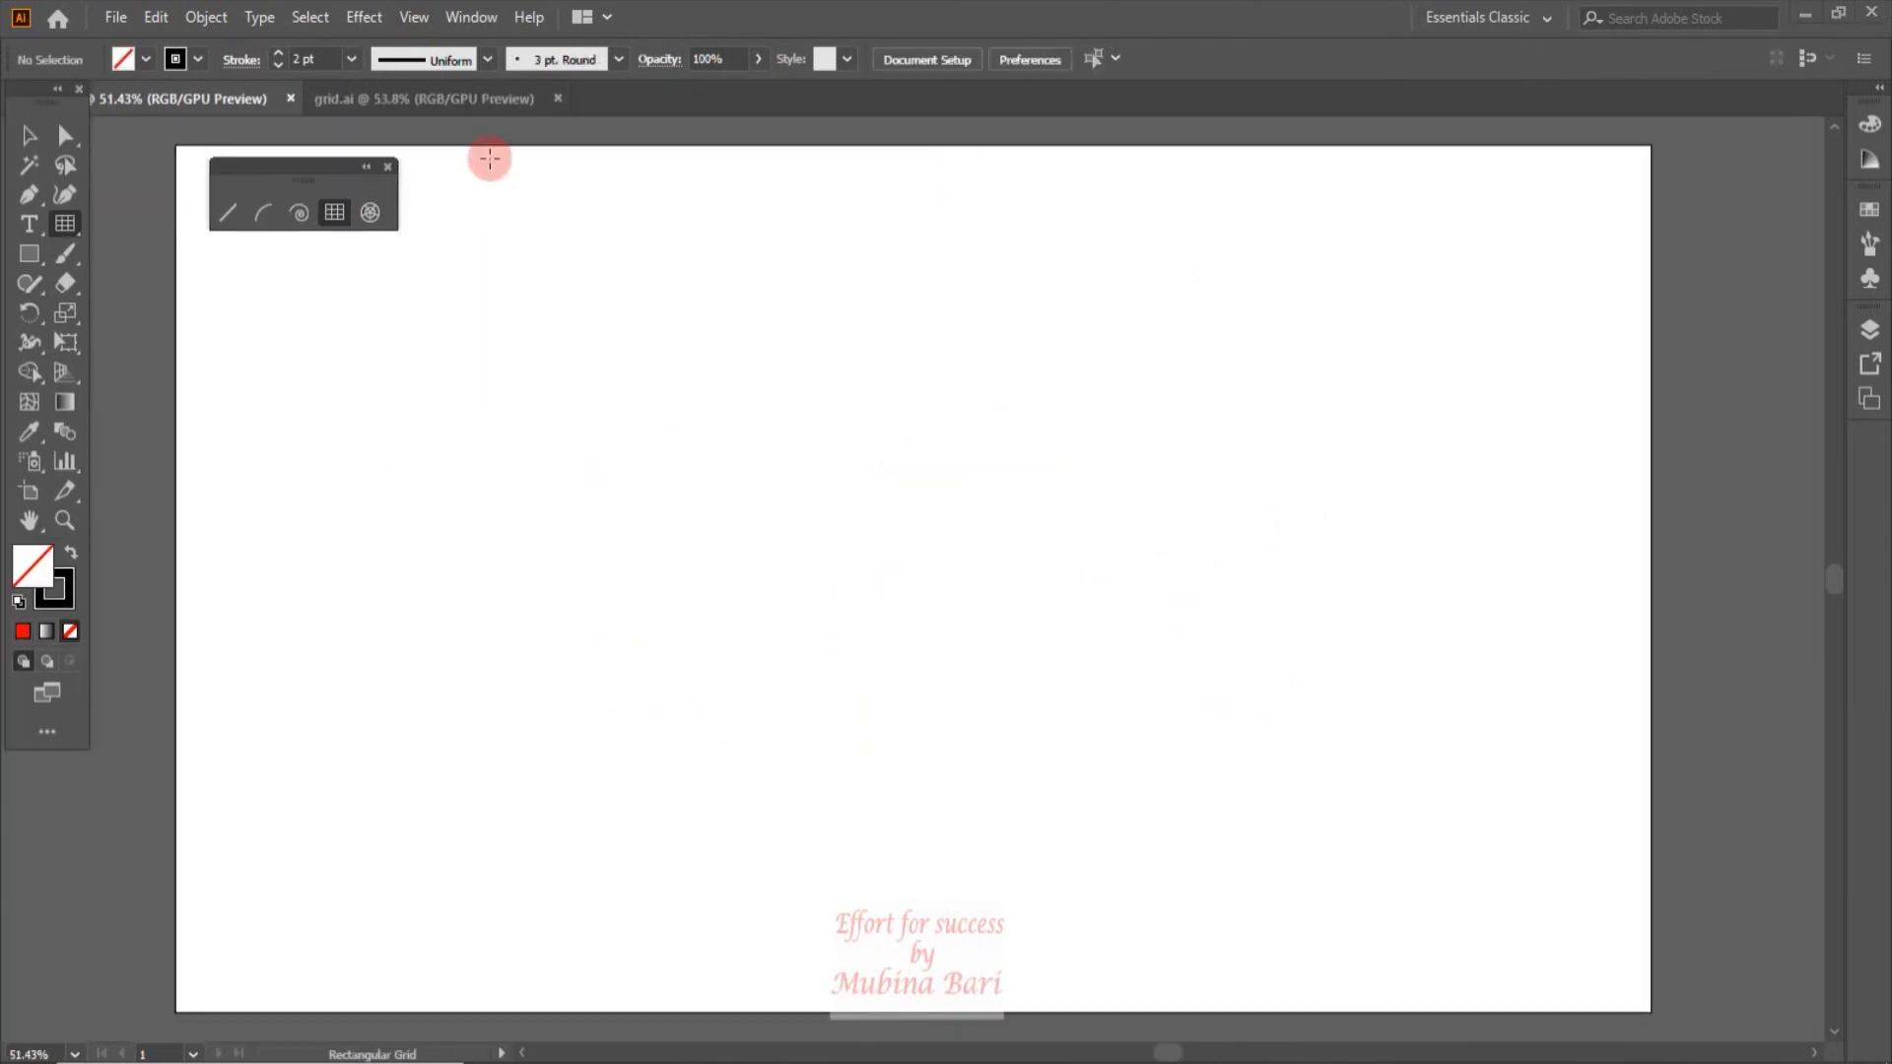
Step: Create a 100 px square rectangular grid with 5 horizontal and 5 vertical dividers, and fill it with red
left_click(370, 213)
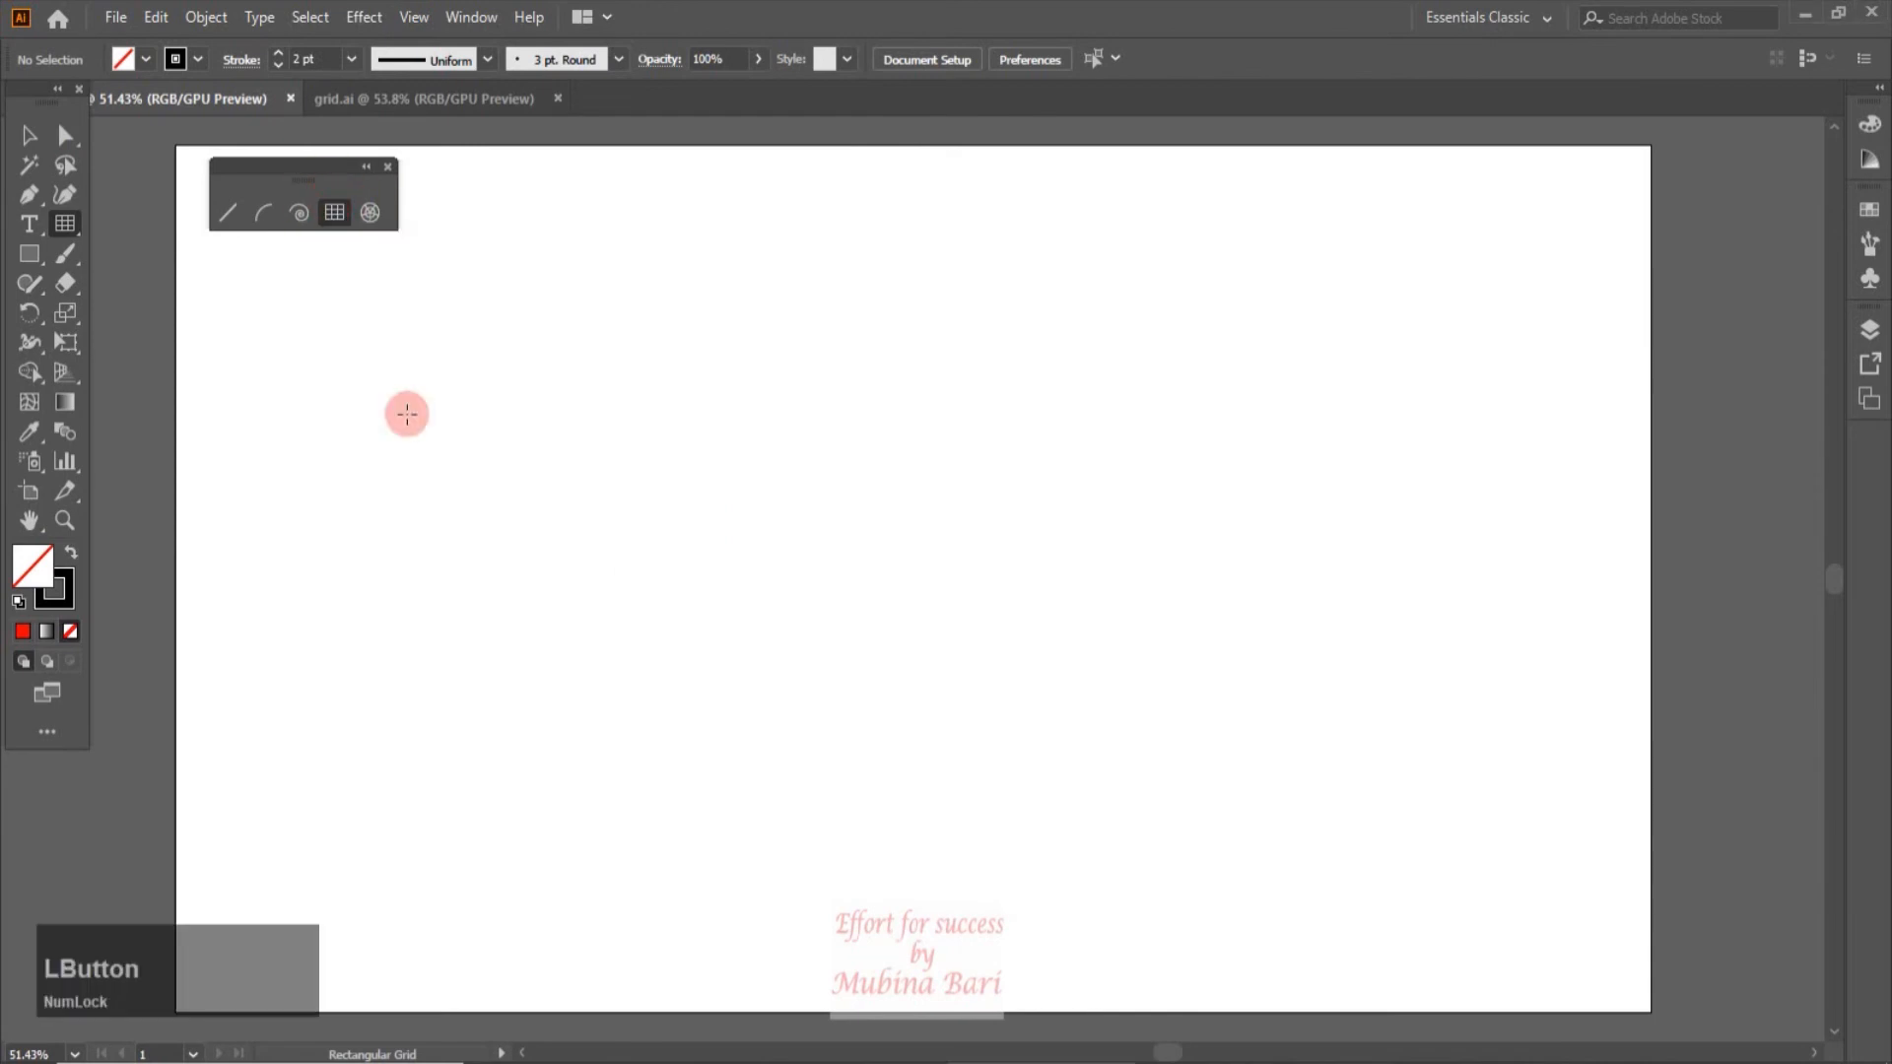
left_click(744, 389)
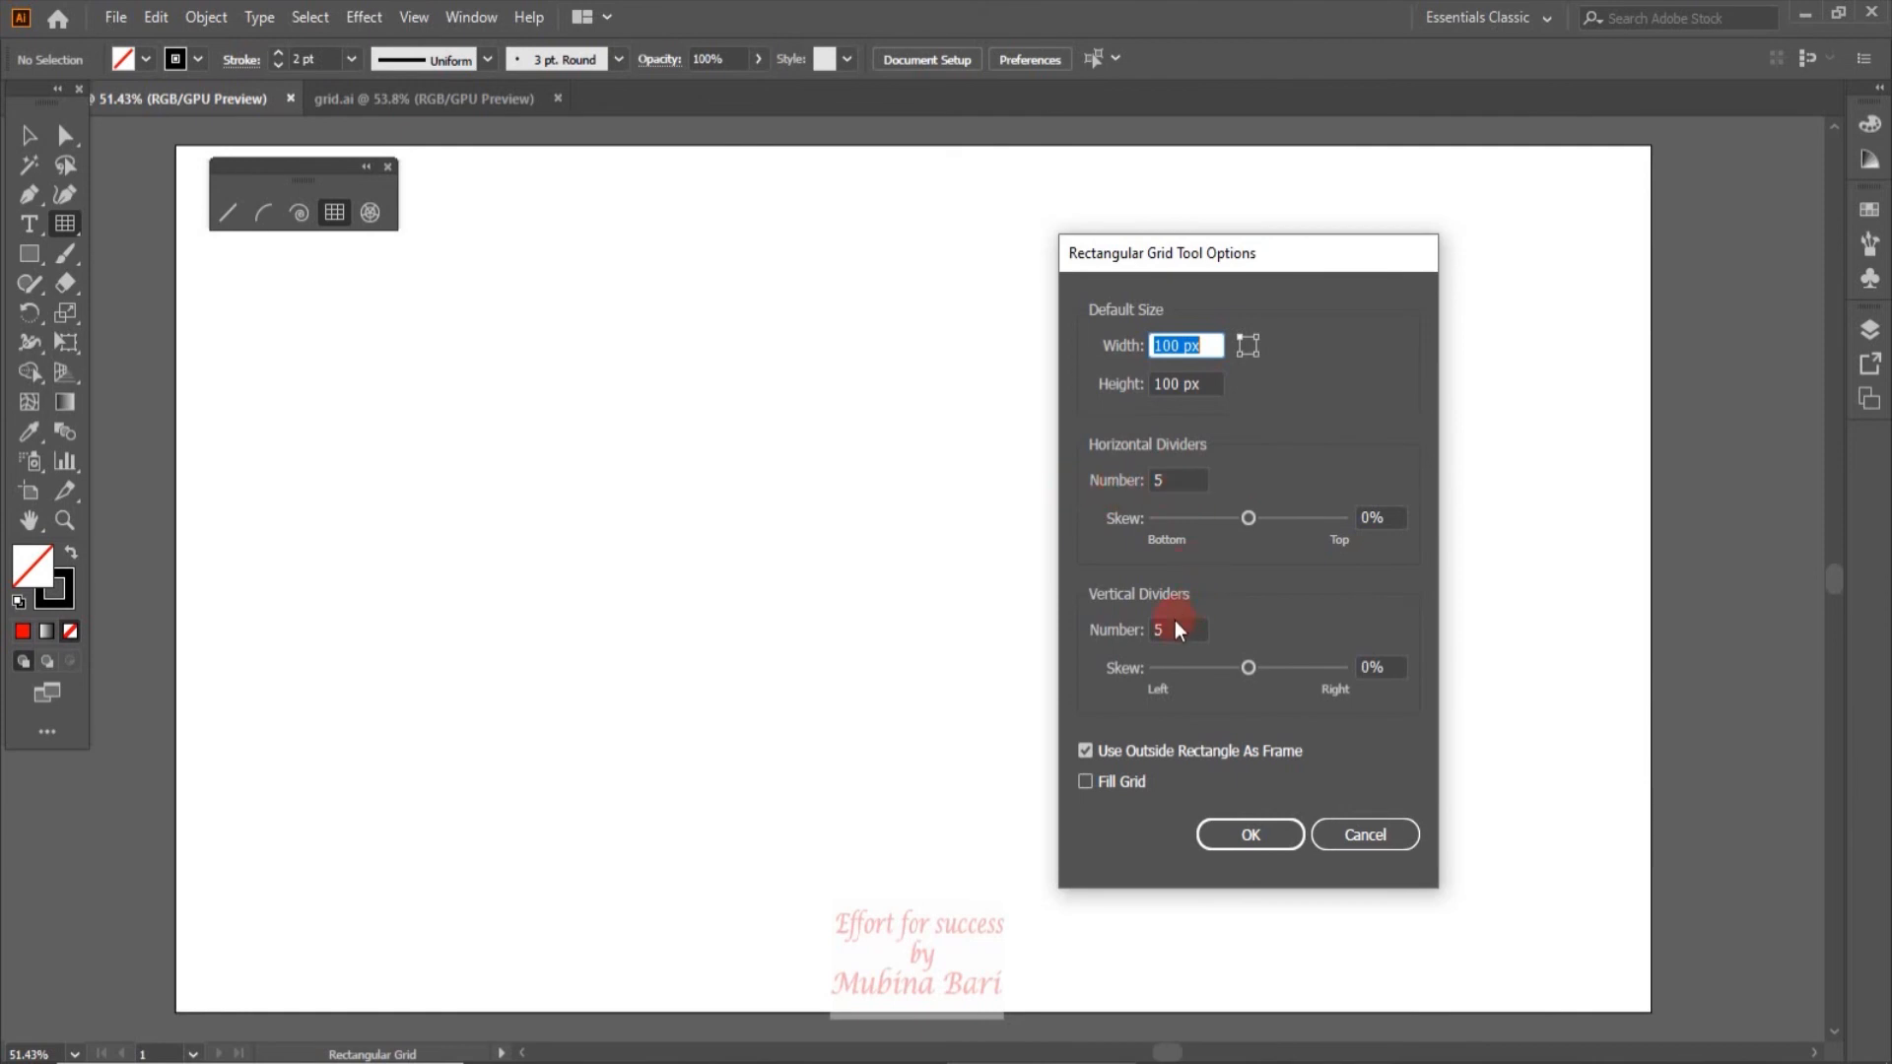
left_click(1260, 841)
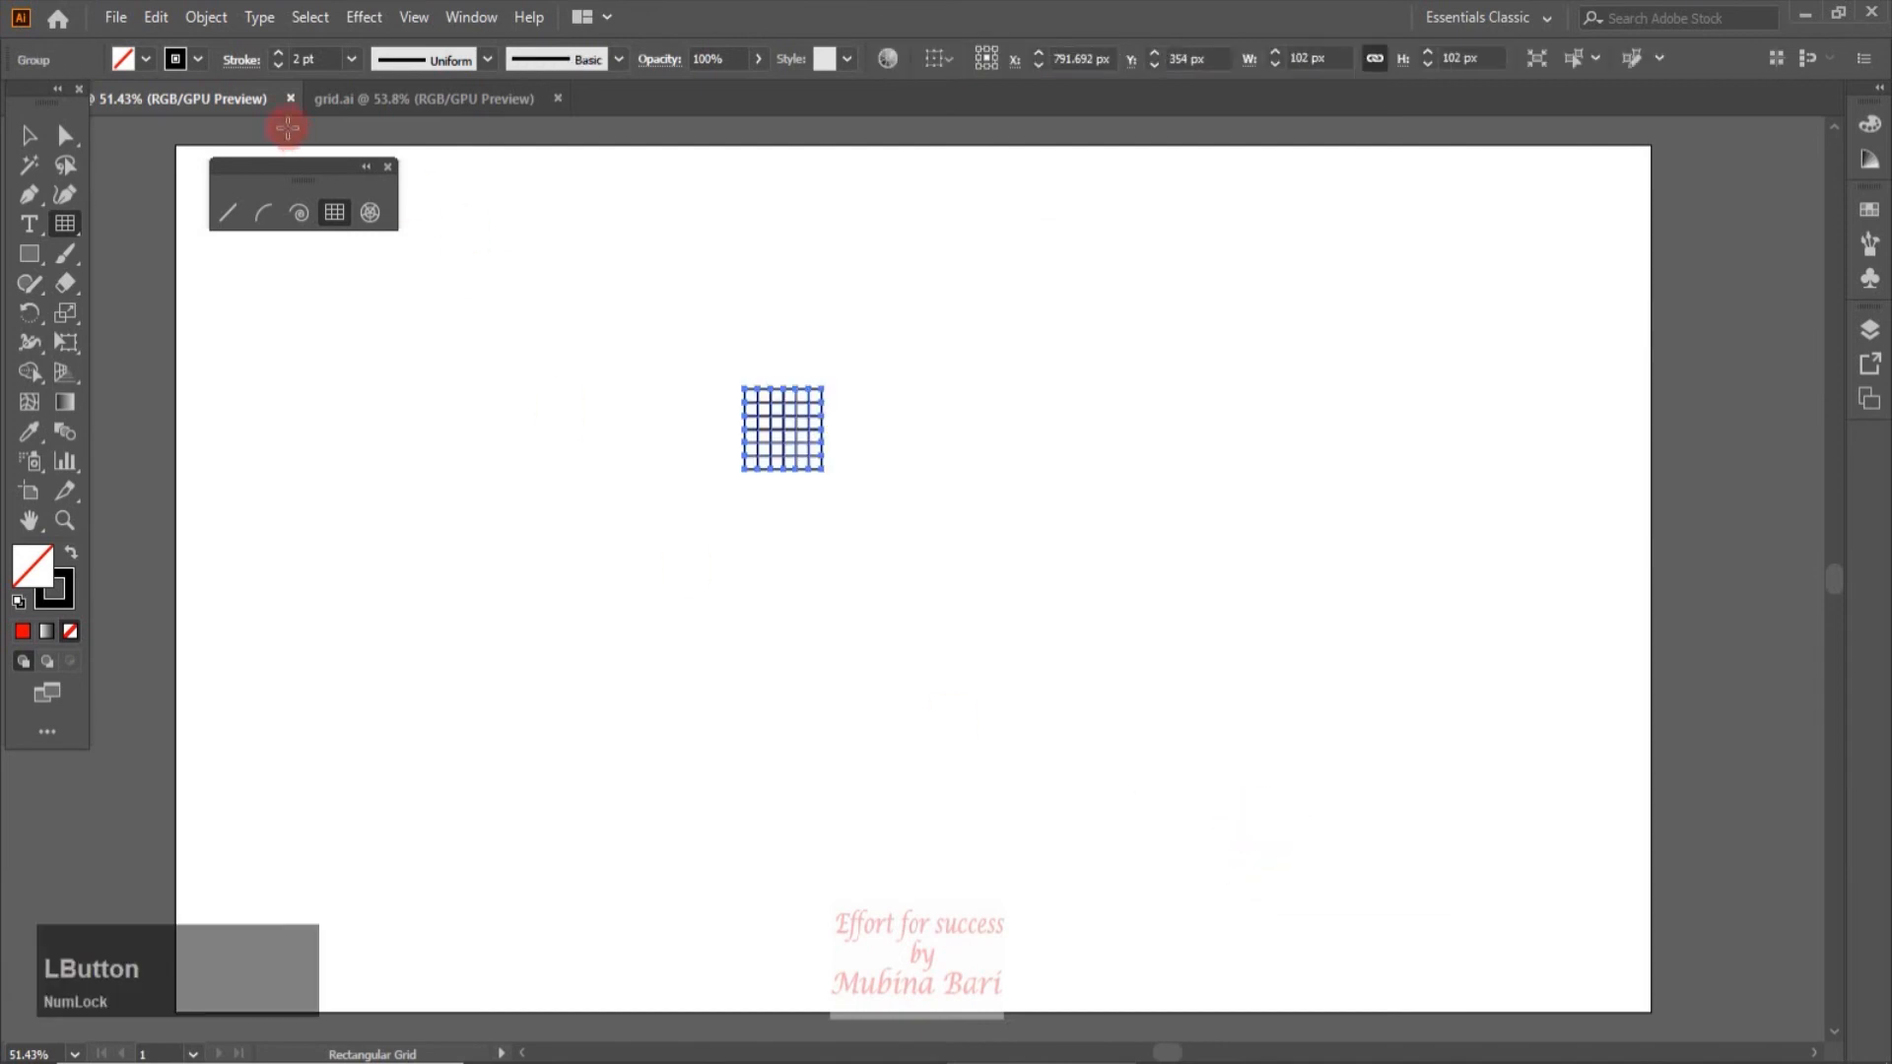
left_click(145, 65)
left_click(82, 101)
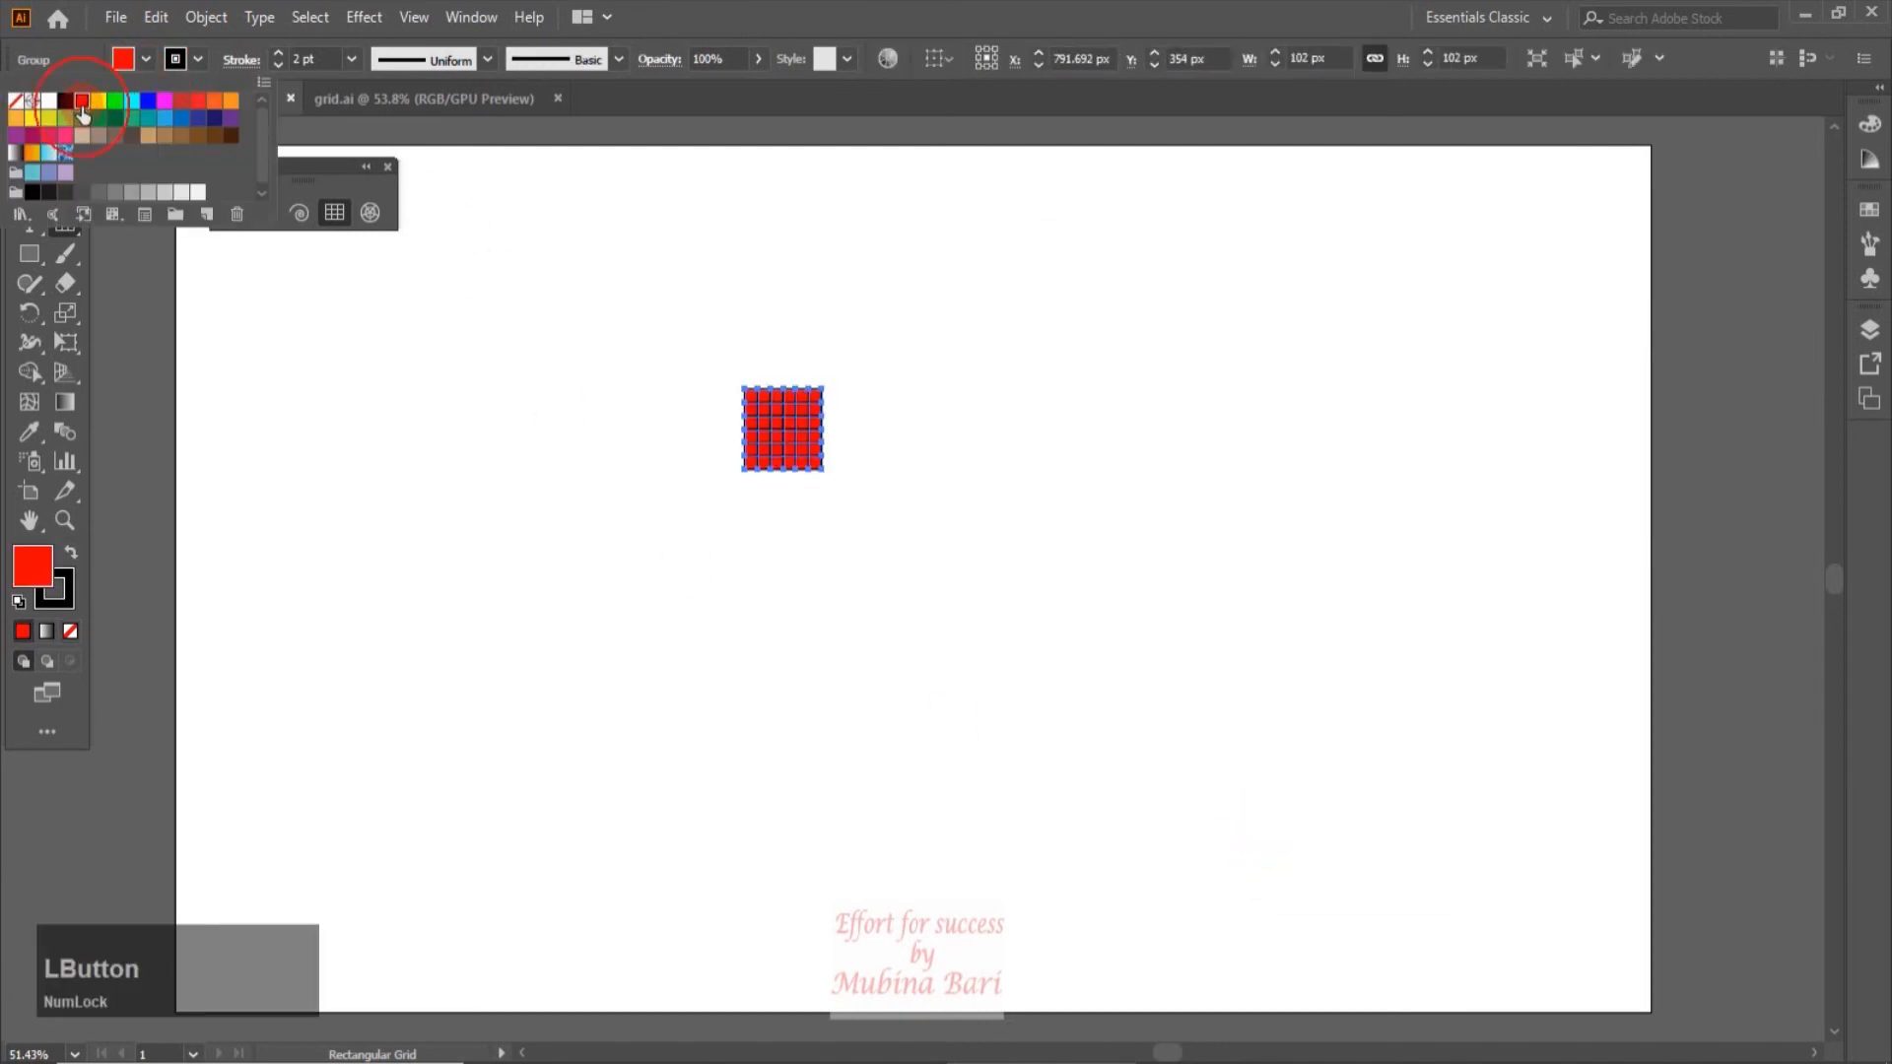
Step: Scale the red rectangular grid up to about 703 px square and move it to the left half of the artboard
key("v")
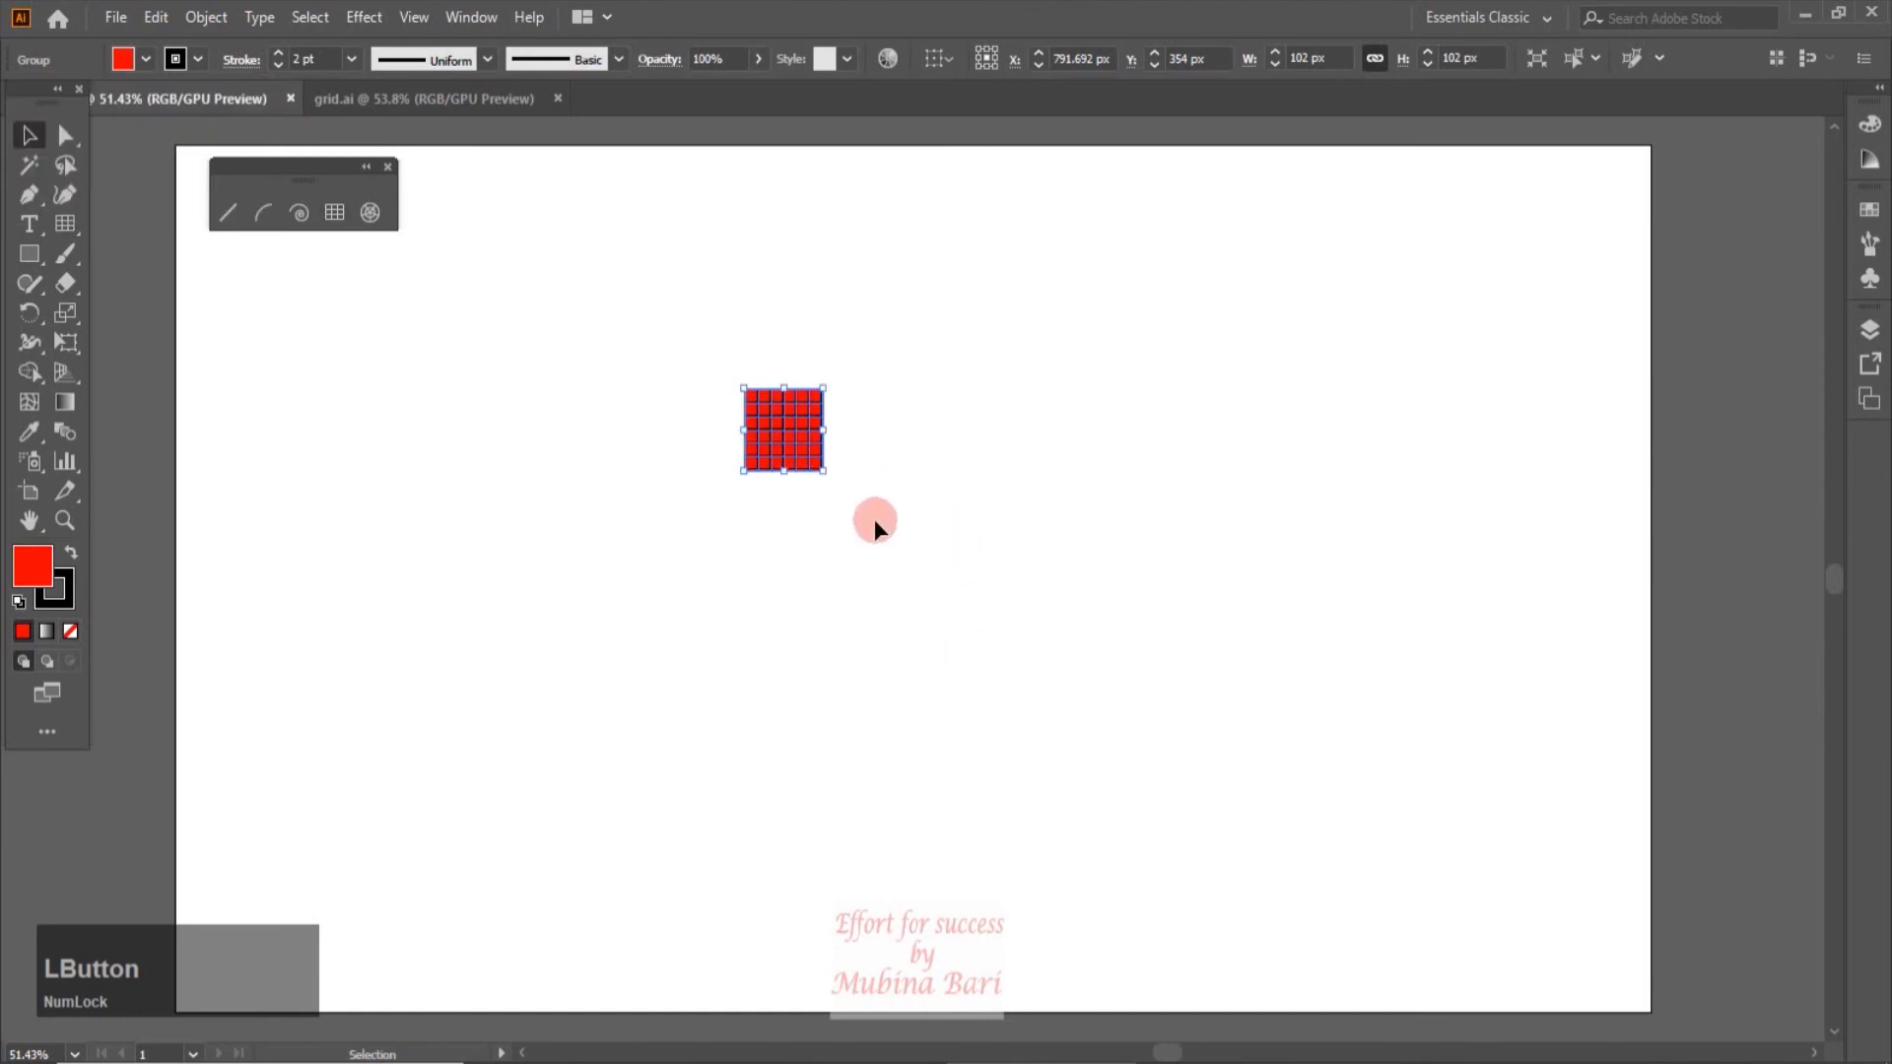
left_click_drag(819, 469, 1282, 951)
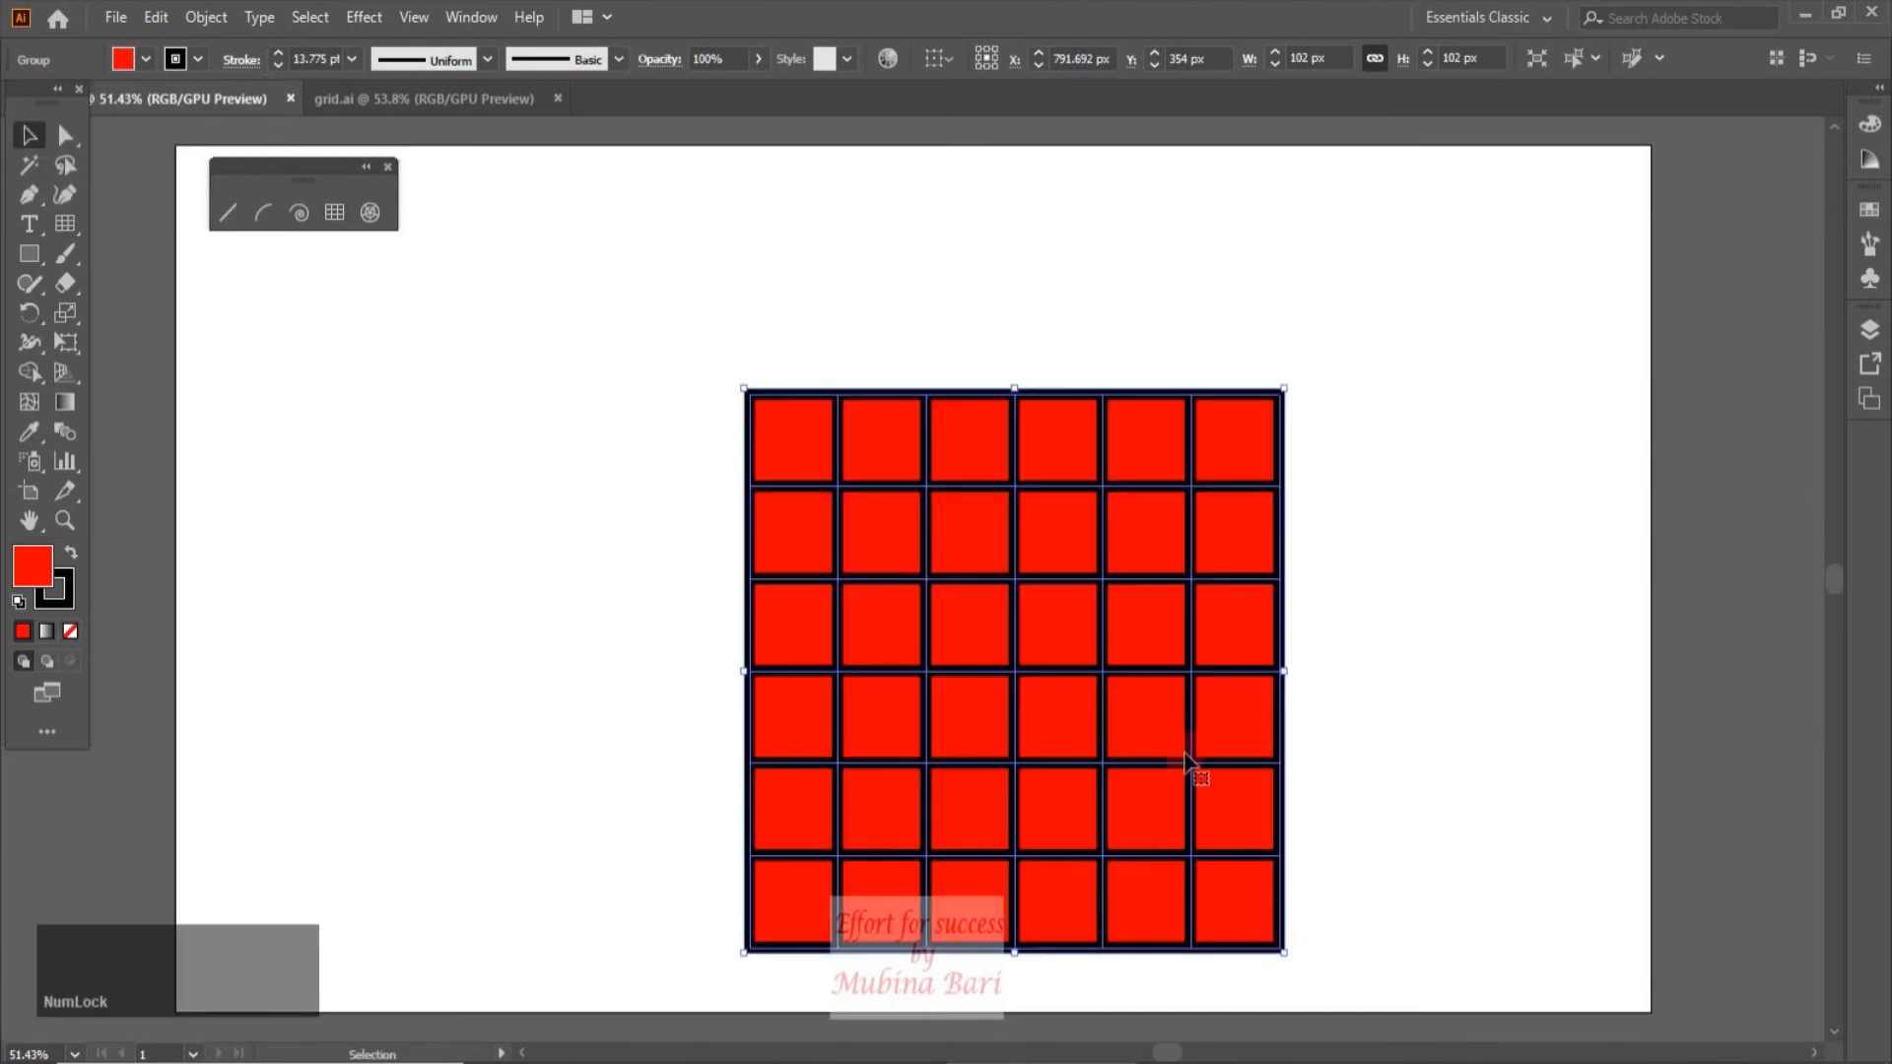
left_click_drag(1079, 672, 550, 598)
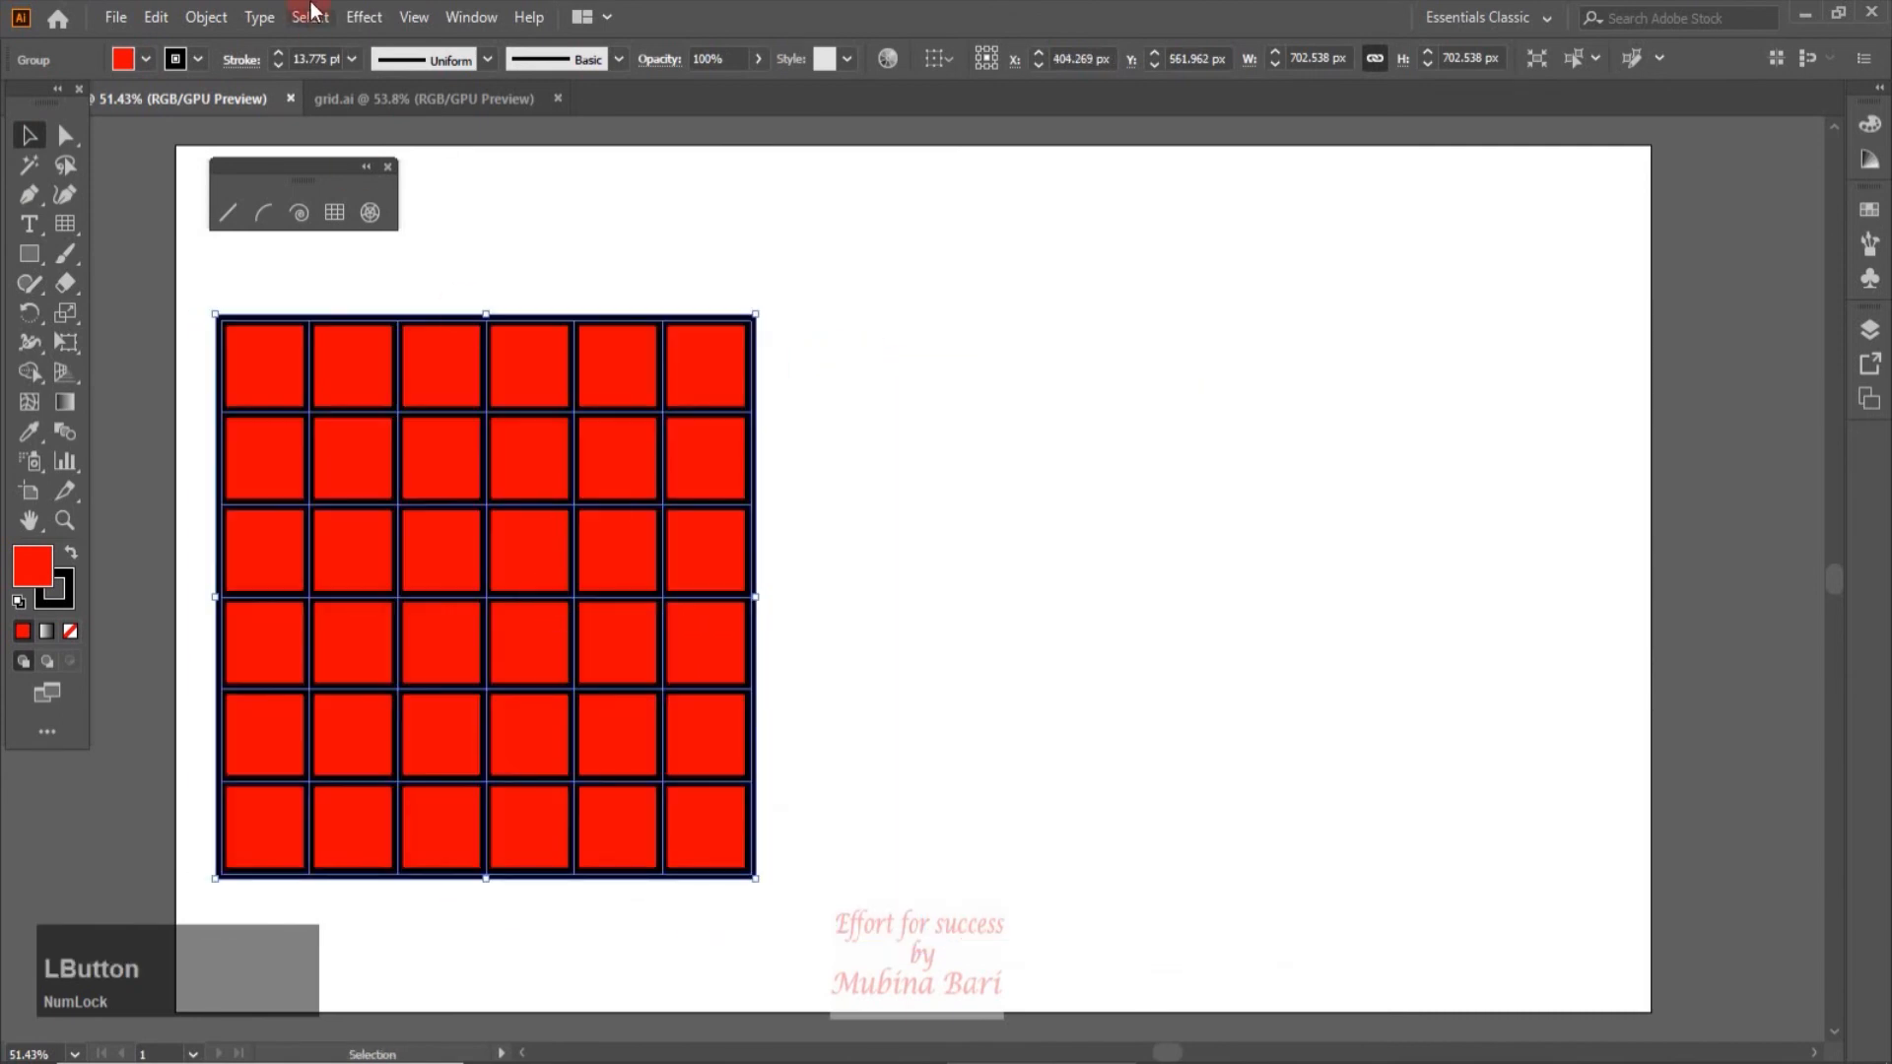
Step: Set the rectangular grid's stroke weight to 3 pt and deselect it
left_click(354, 58)
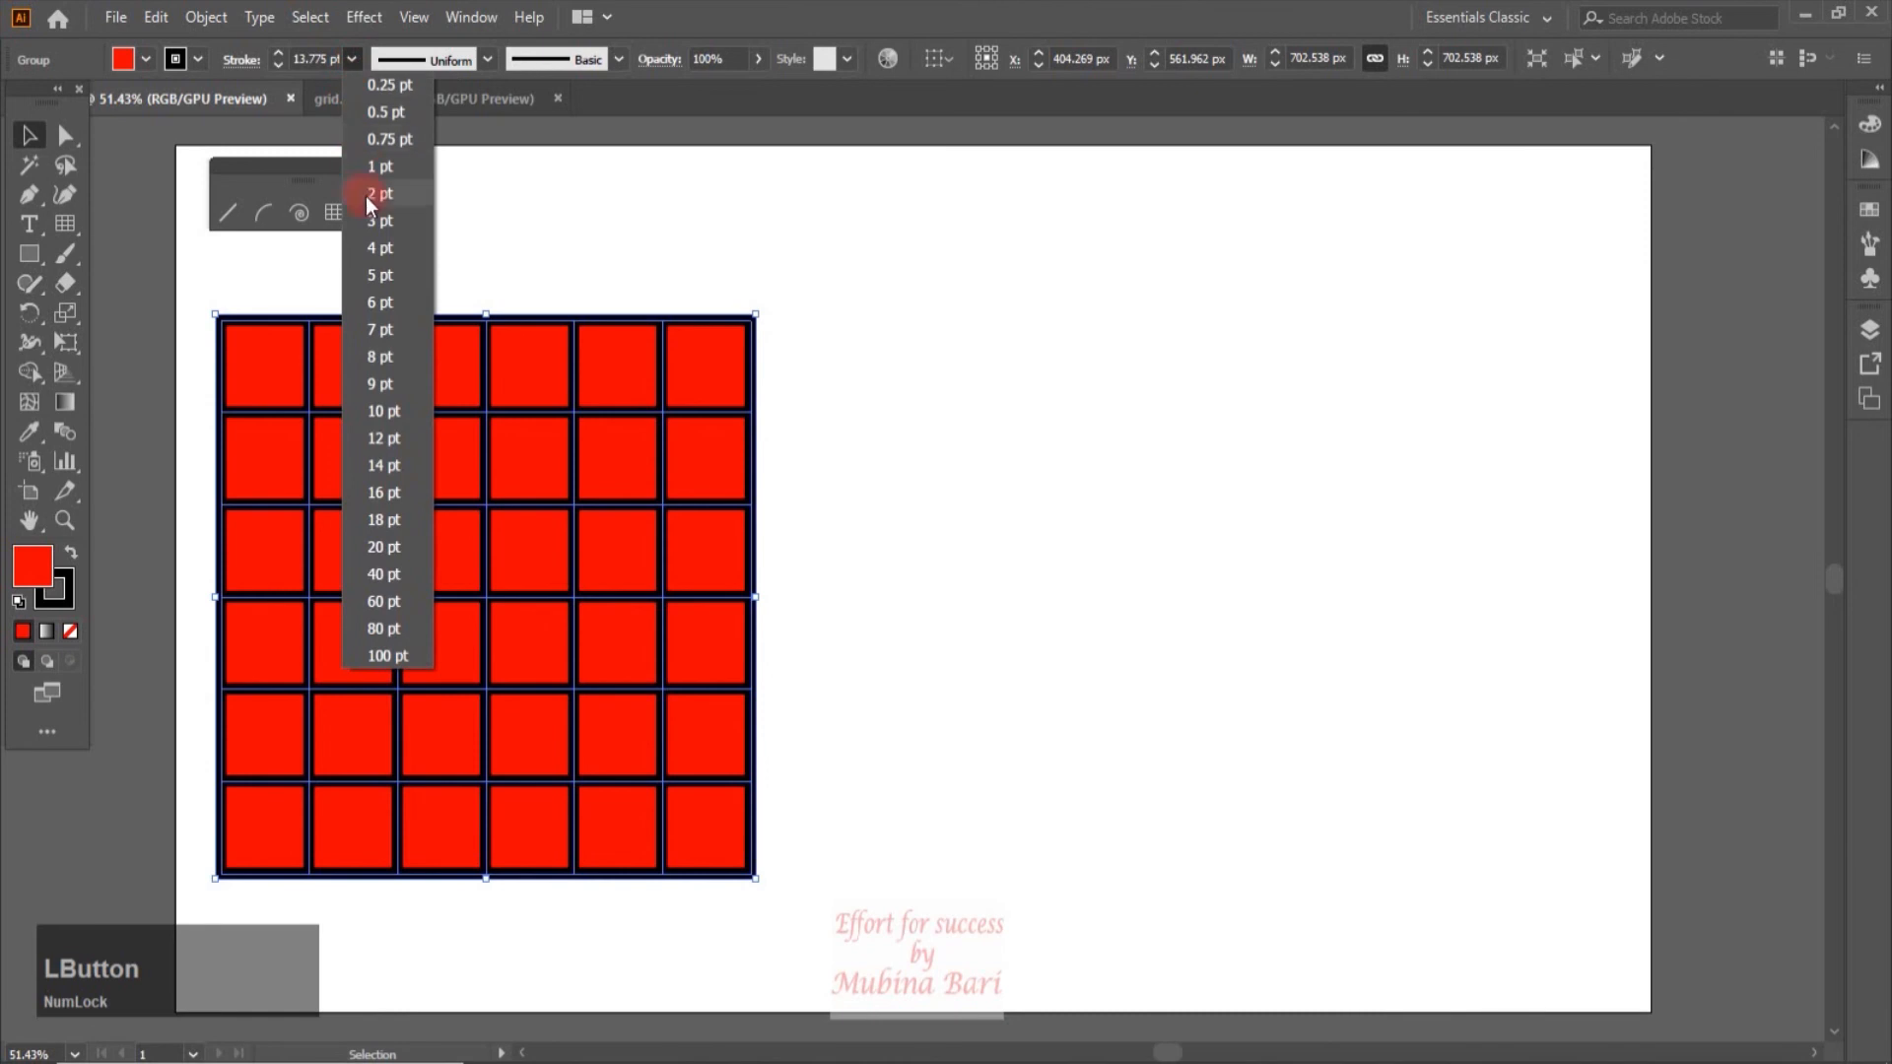
left_click(370, 222)
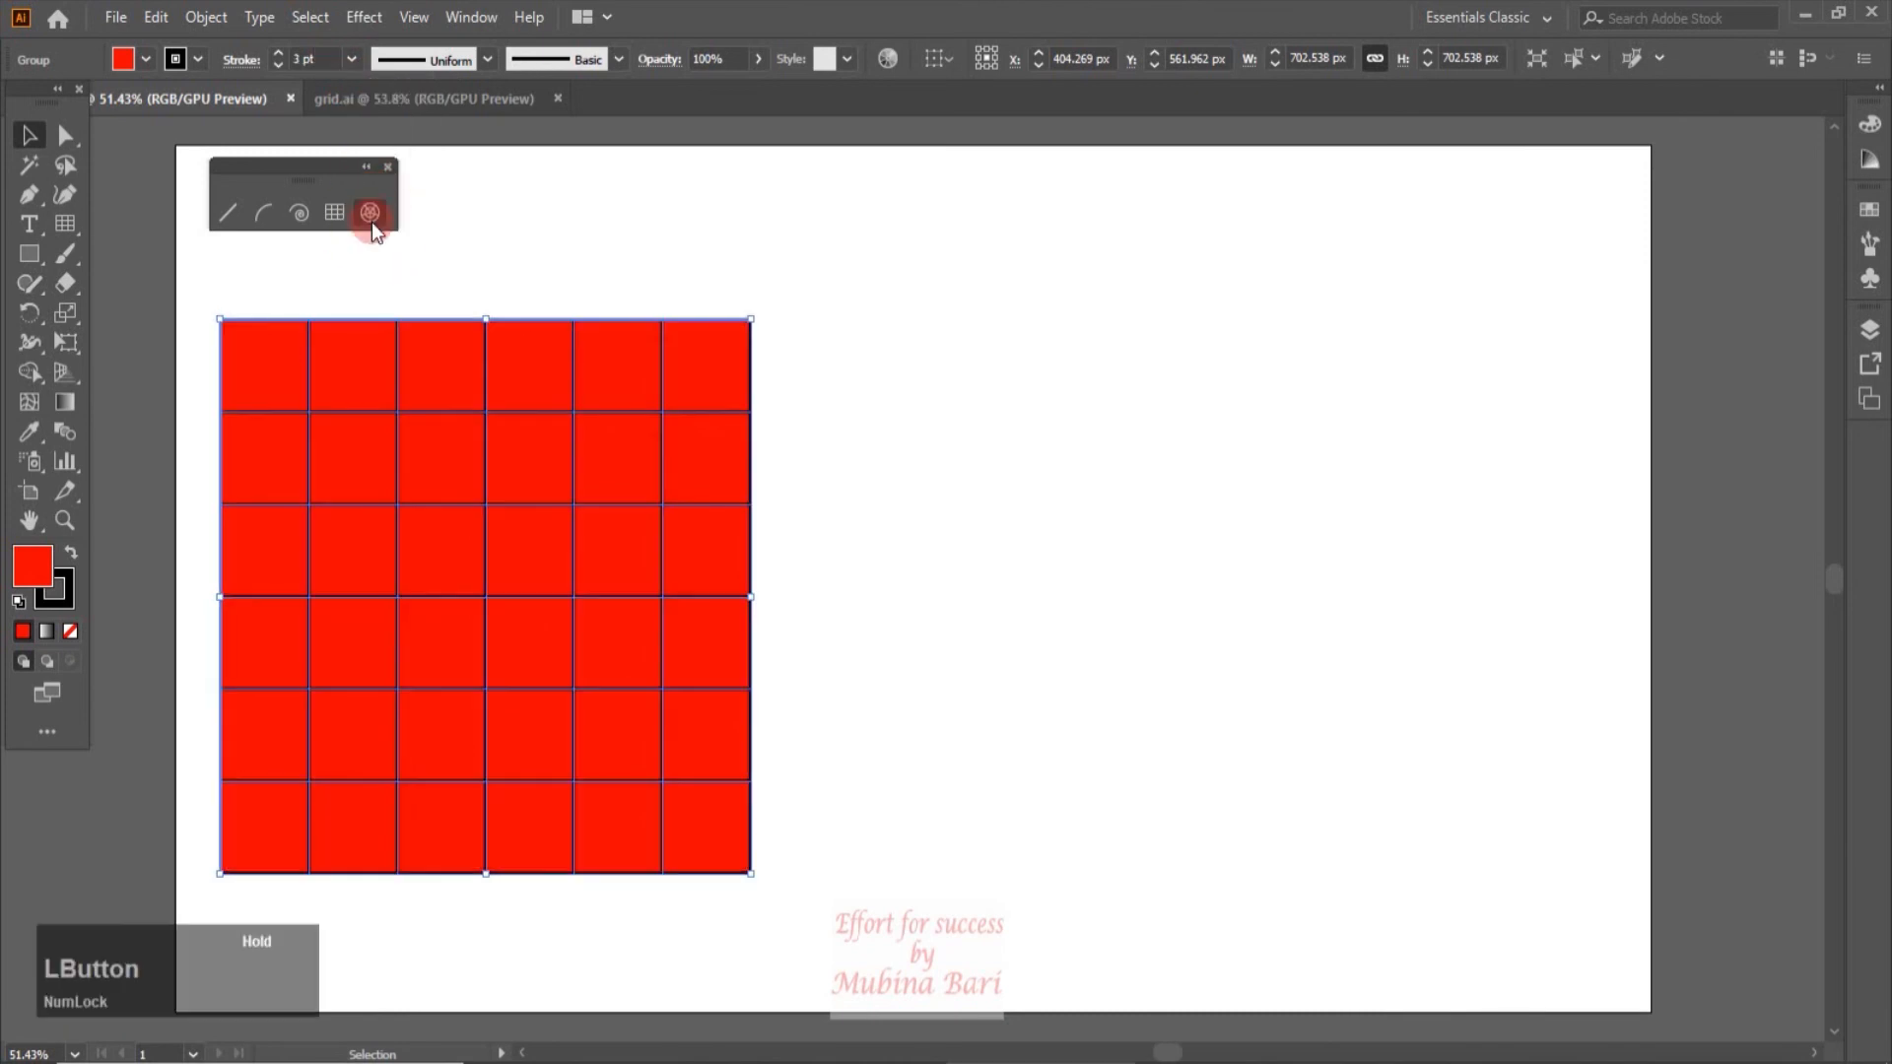
left_click(552, 228)
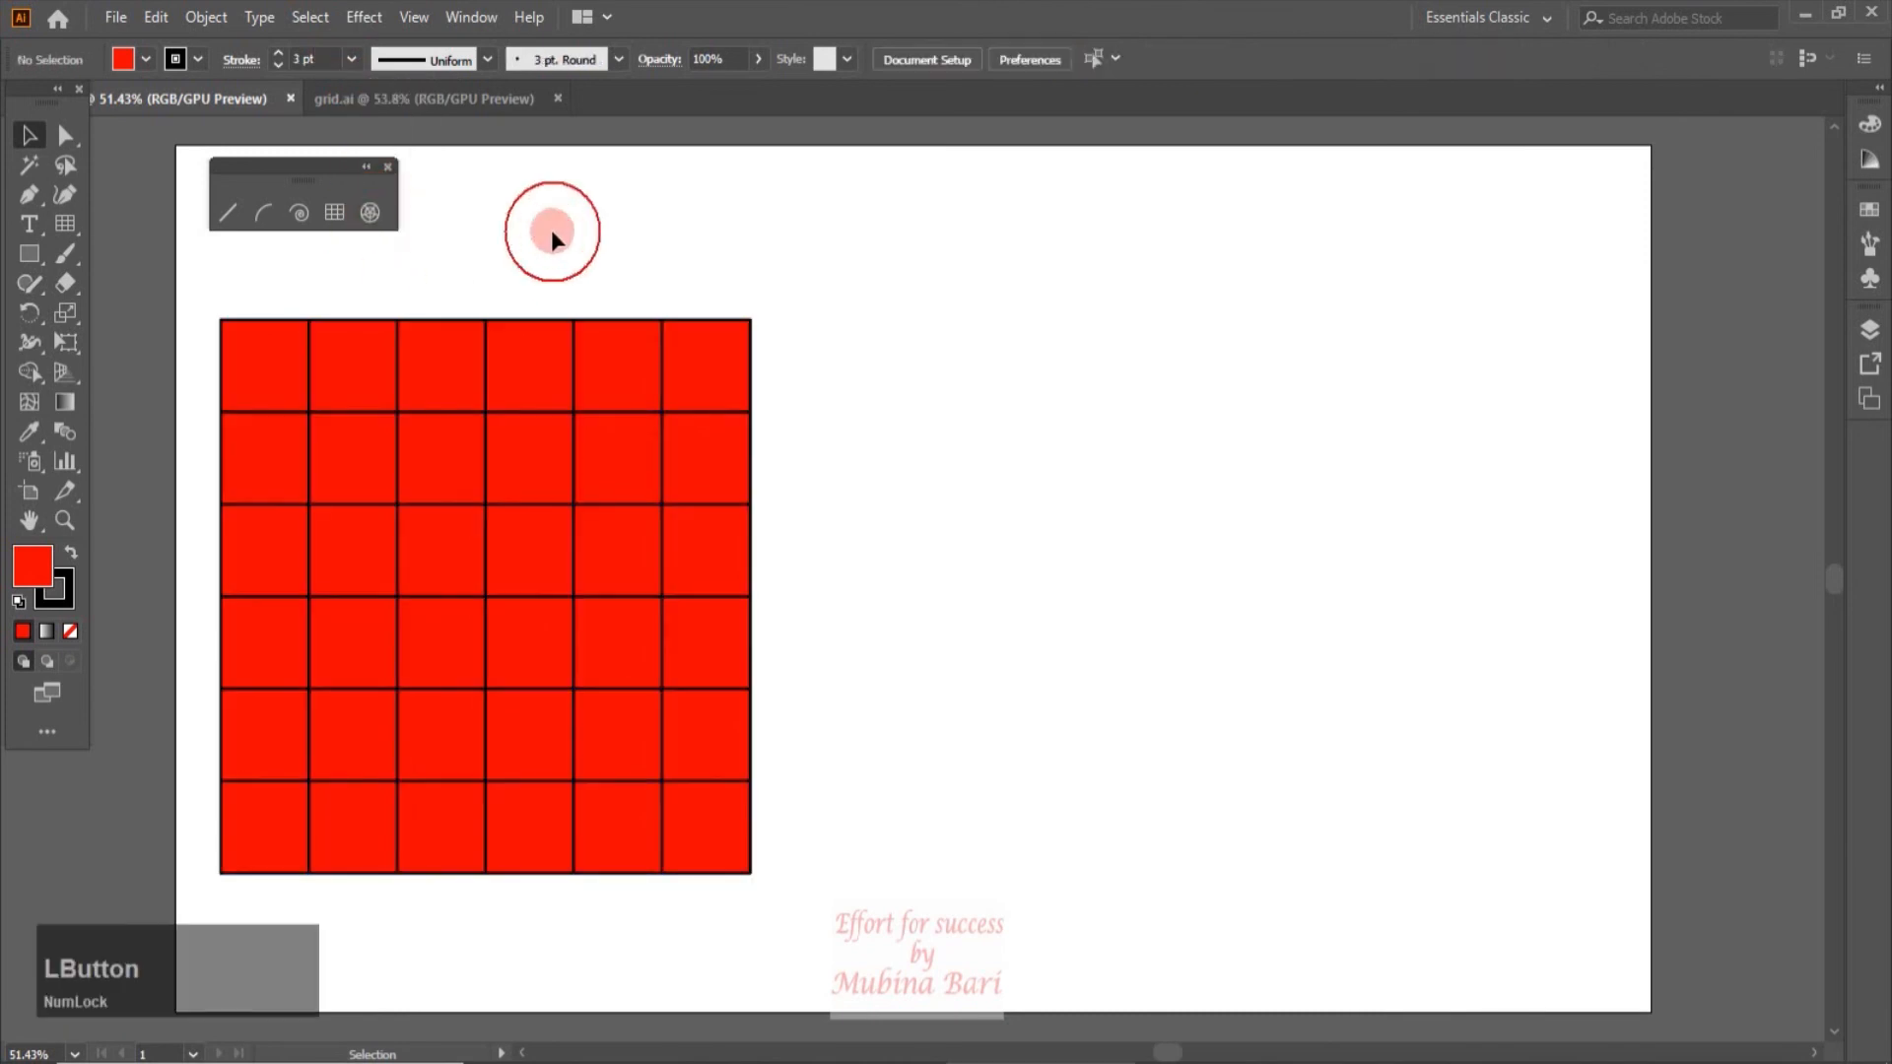
Step: Create a polar grid 723.08 px wide and 696.37 px high with 4 concentric dividers and 6 radial dividers
left_click(369, 213)
left_click(1082, 458)
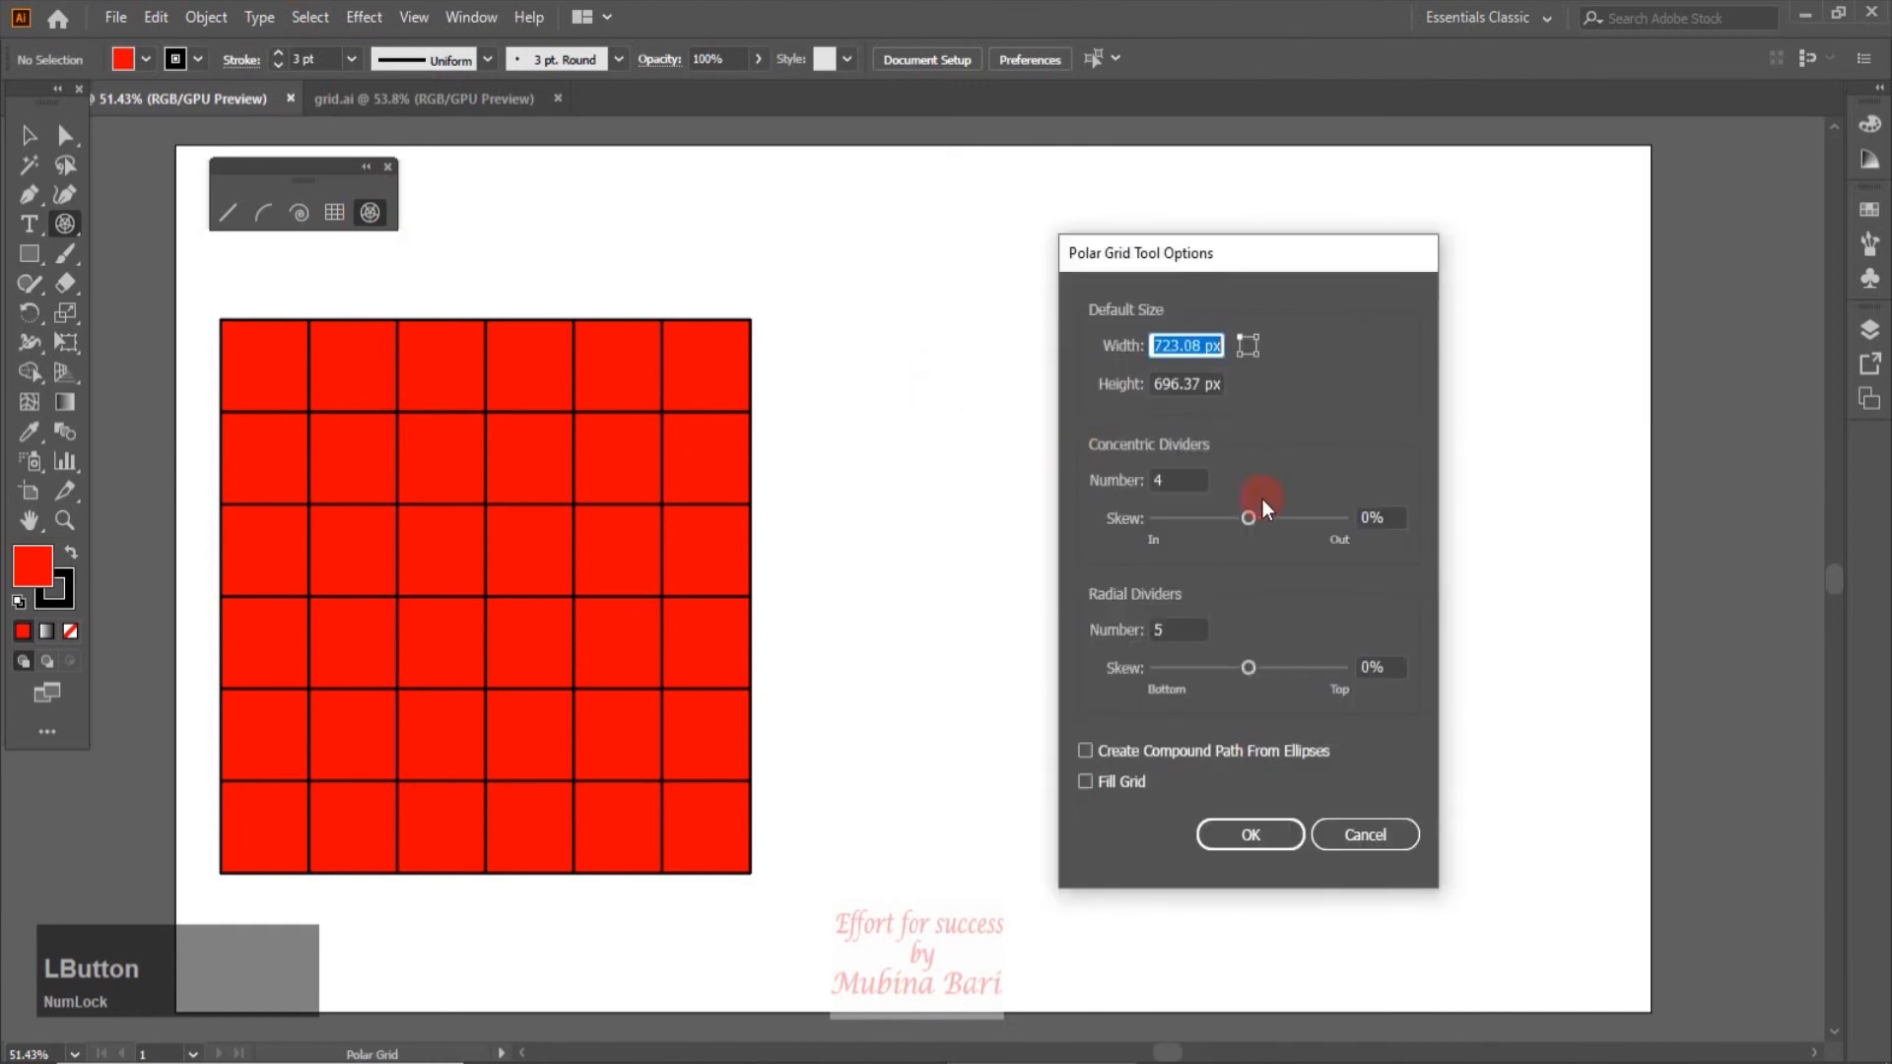
left_click(1173, 626)
type("6")
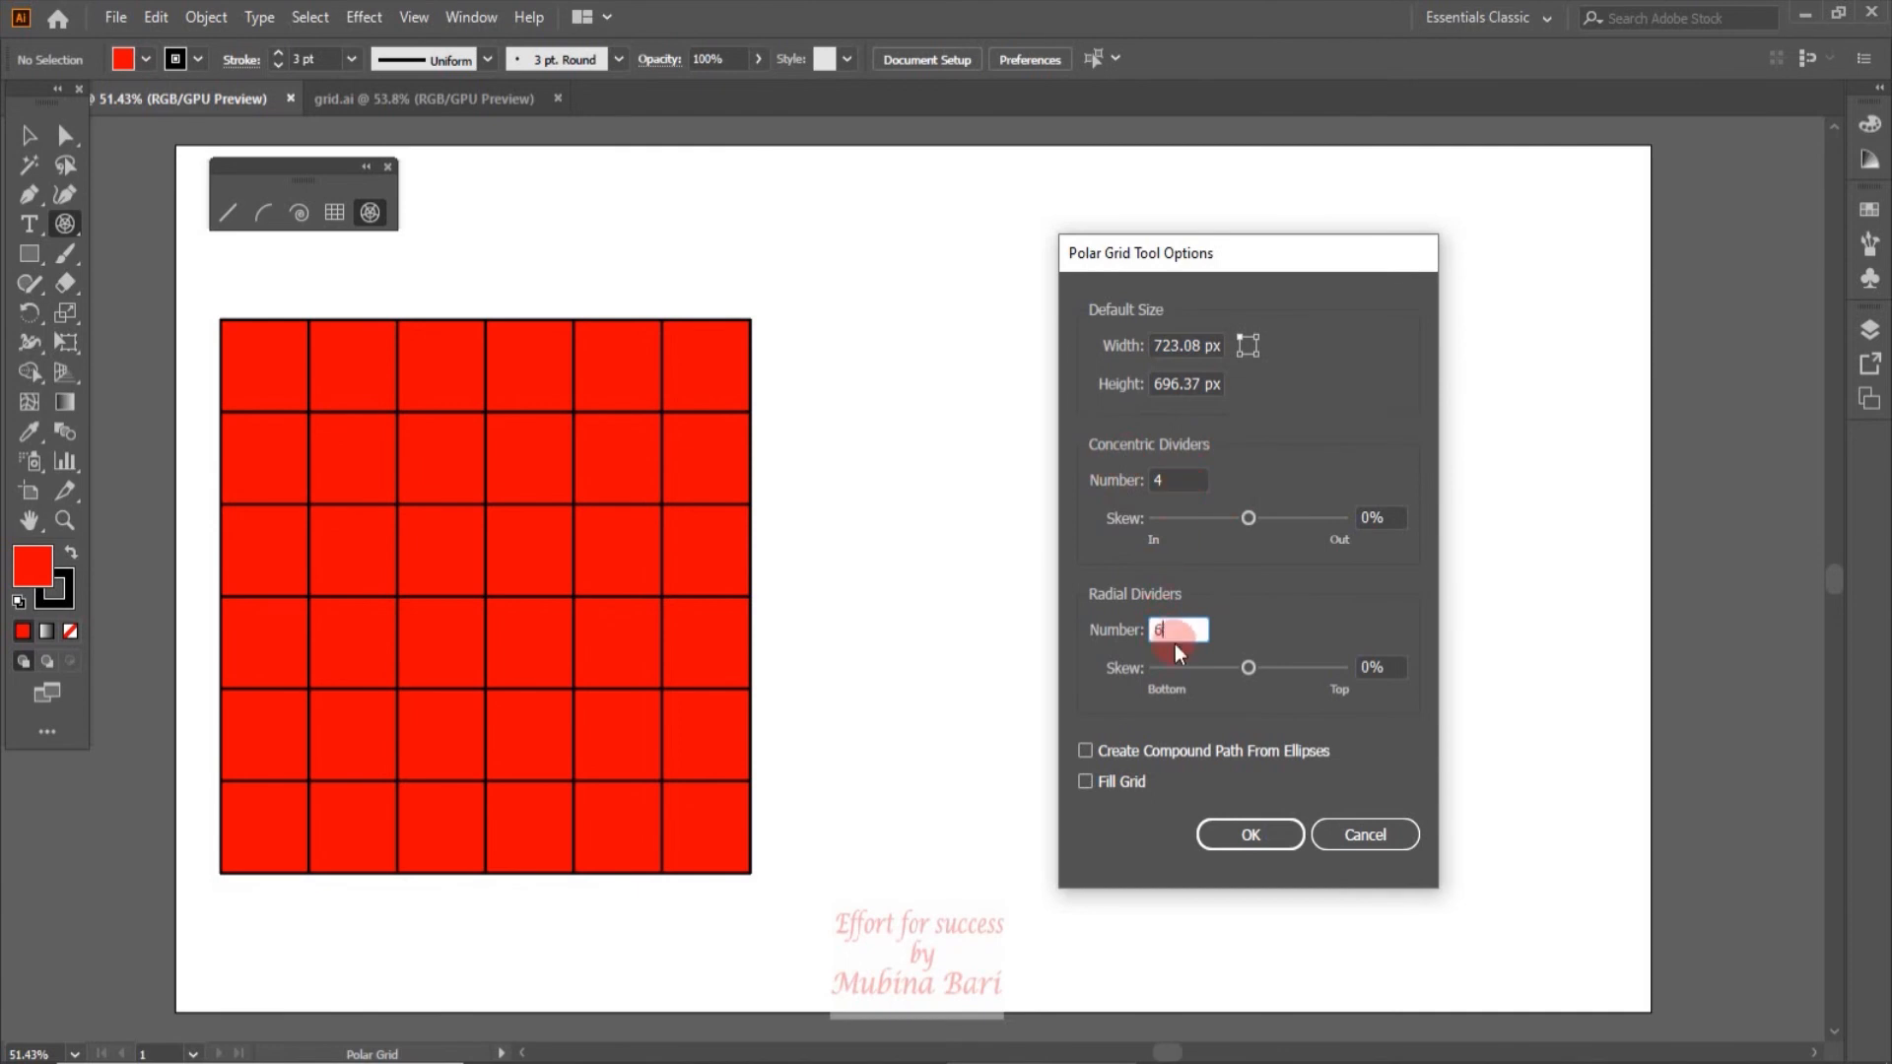
left_click(1269, 831)
Step: Fill the polar grid with red, and move it beside the rectangular grid
left_click(123, 60)
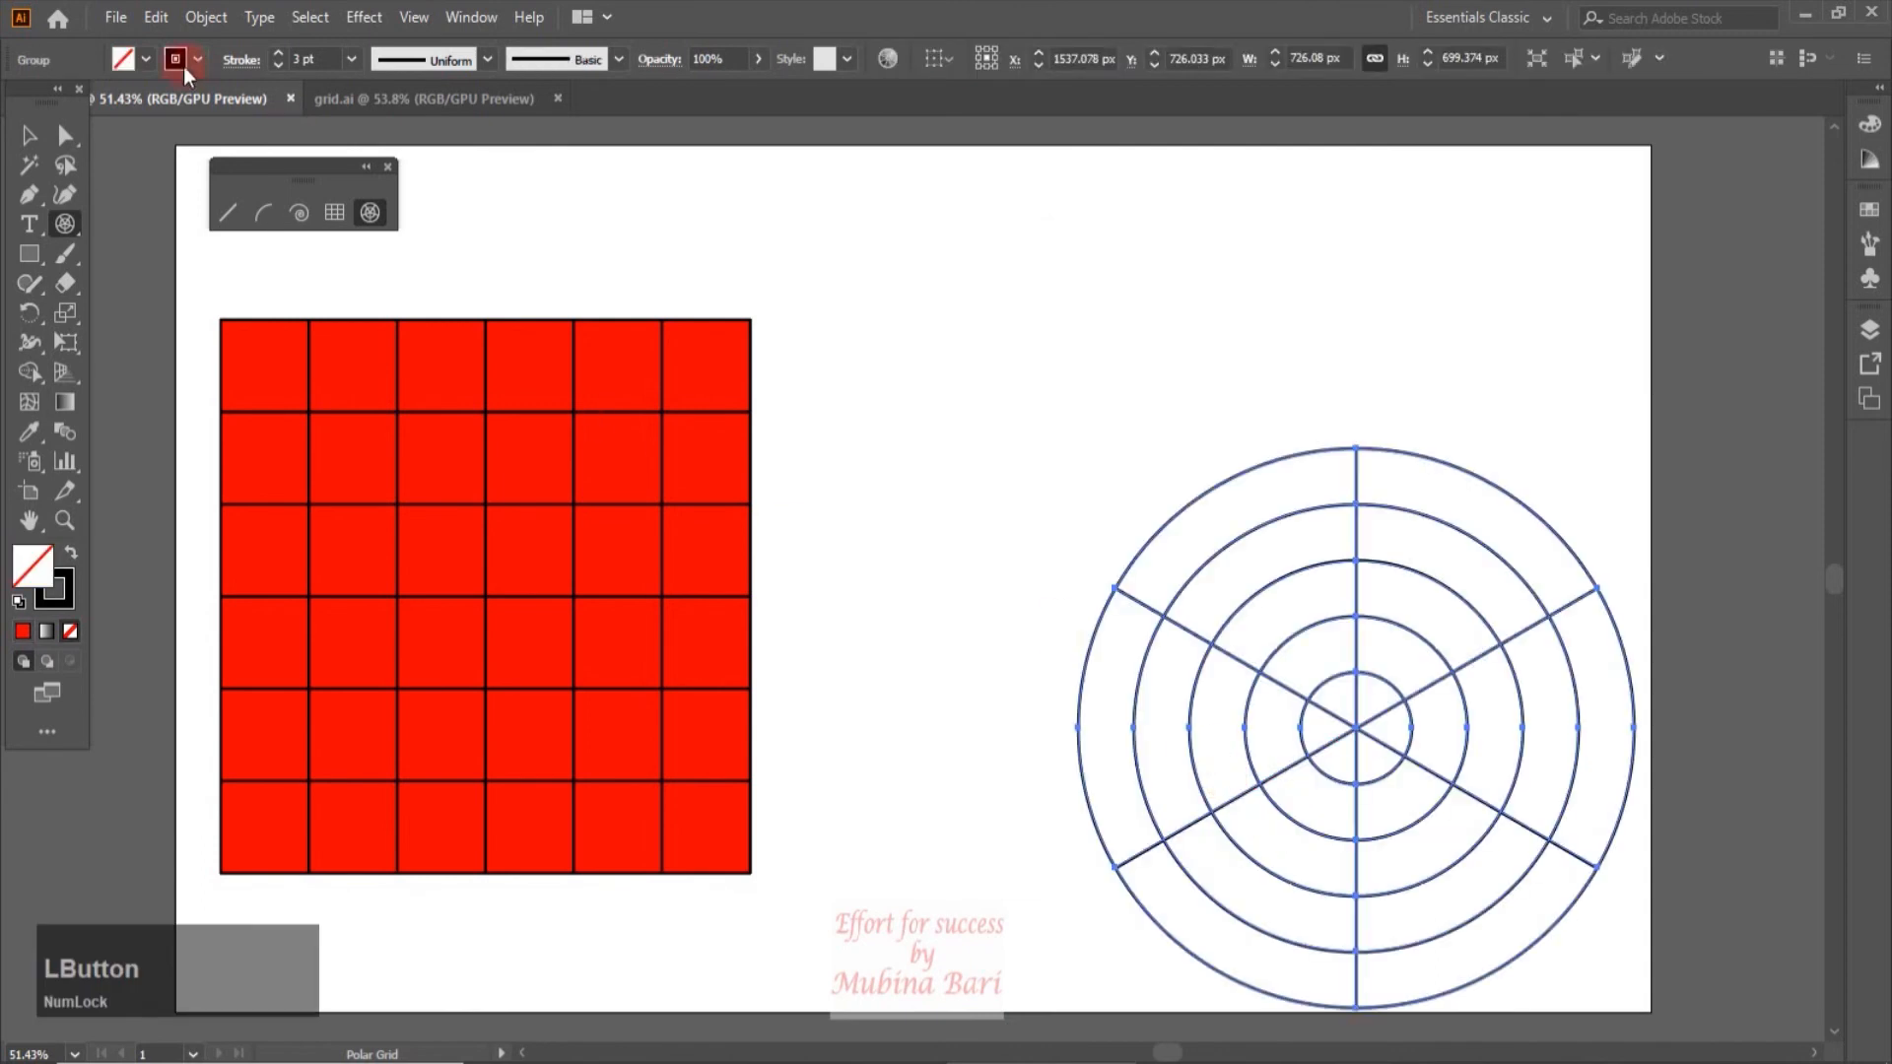
left_click(83, 102)
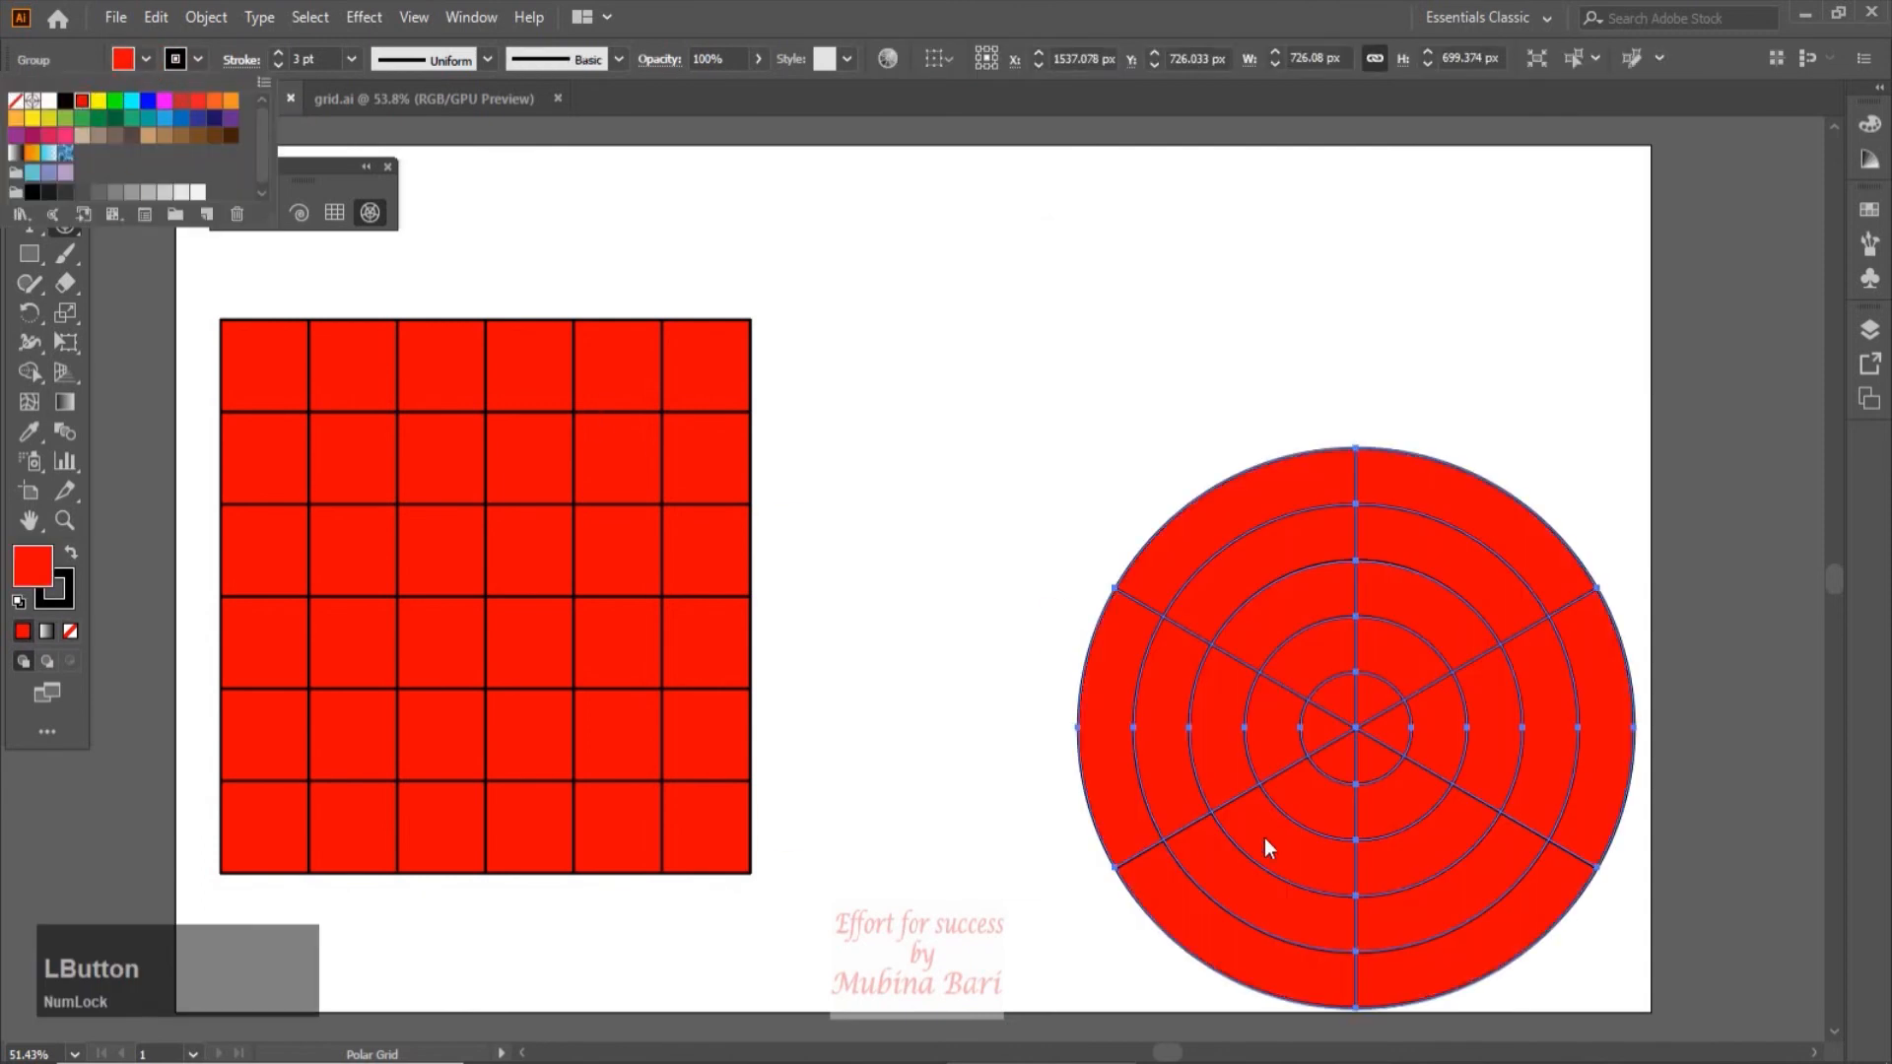
key("v")
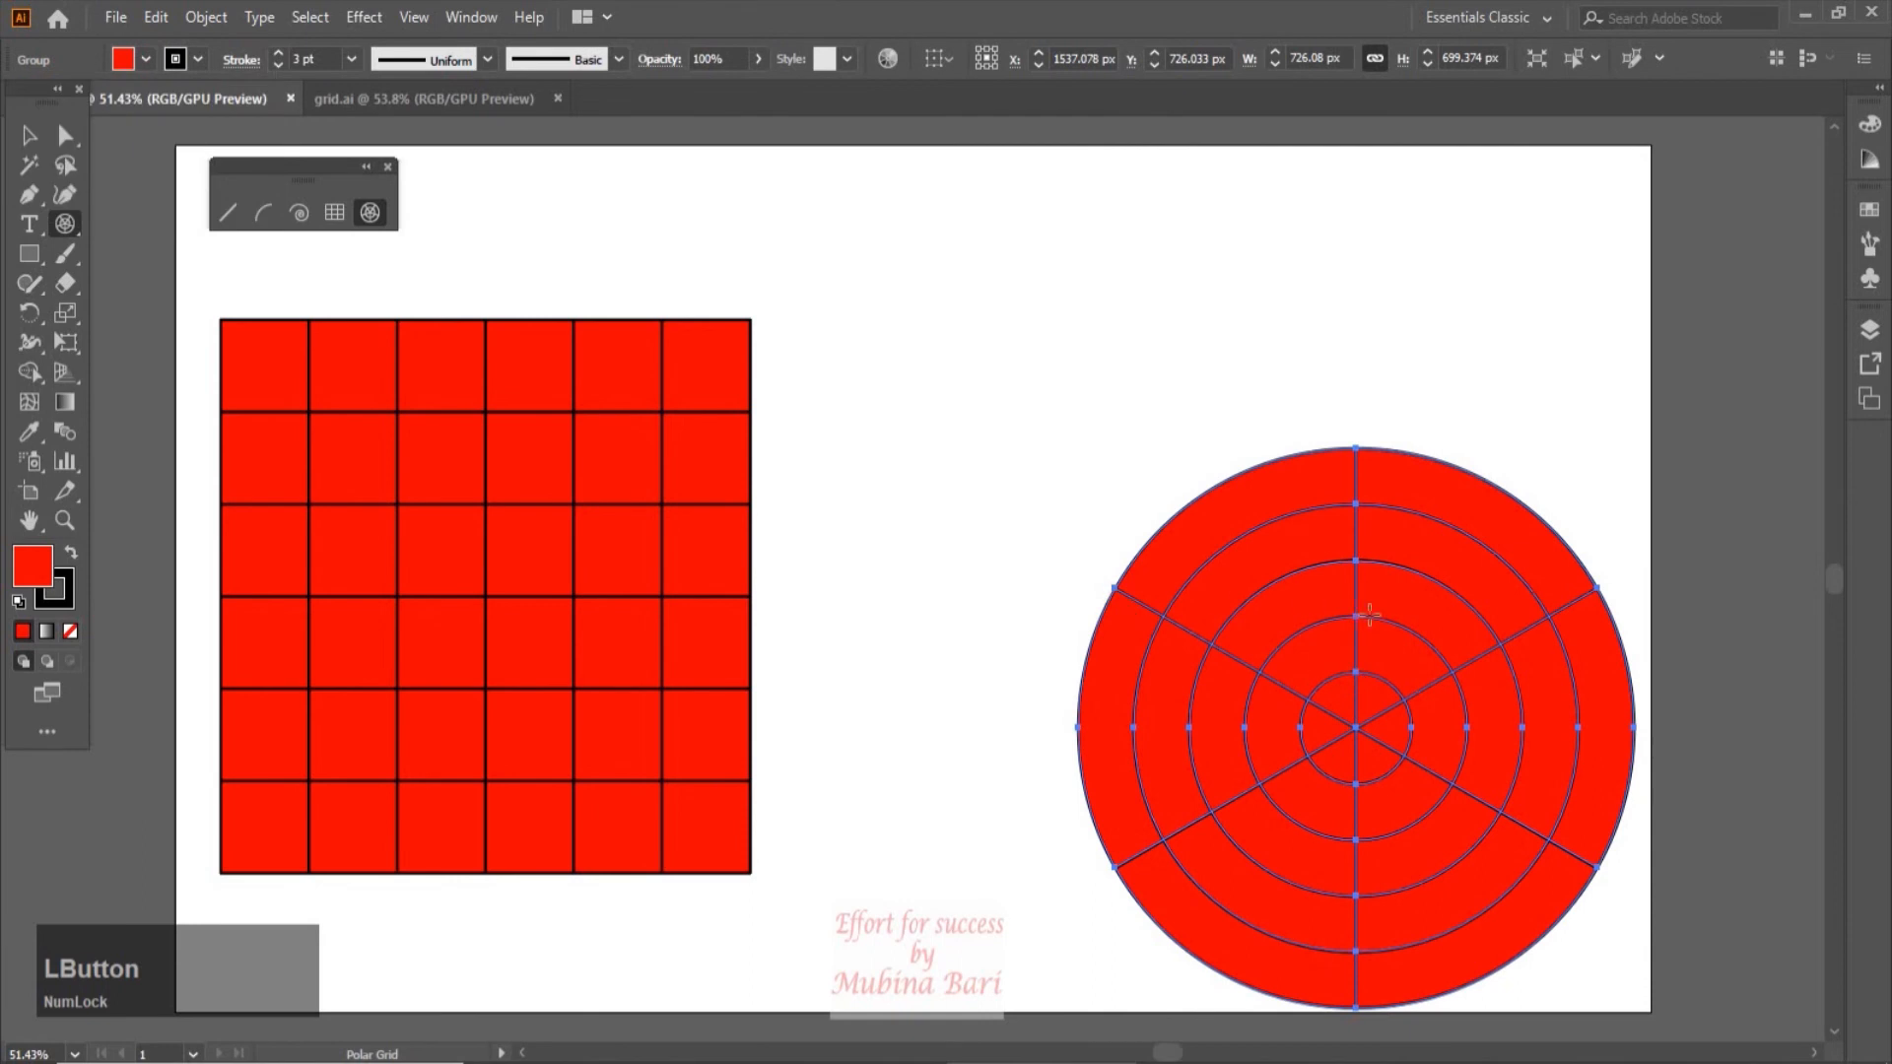
left_click_drag(1389, 562, 1133, 433)
left_click(875, 342)
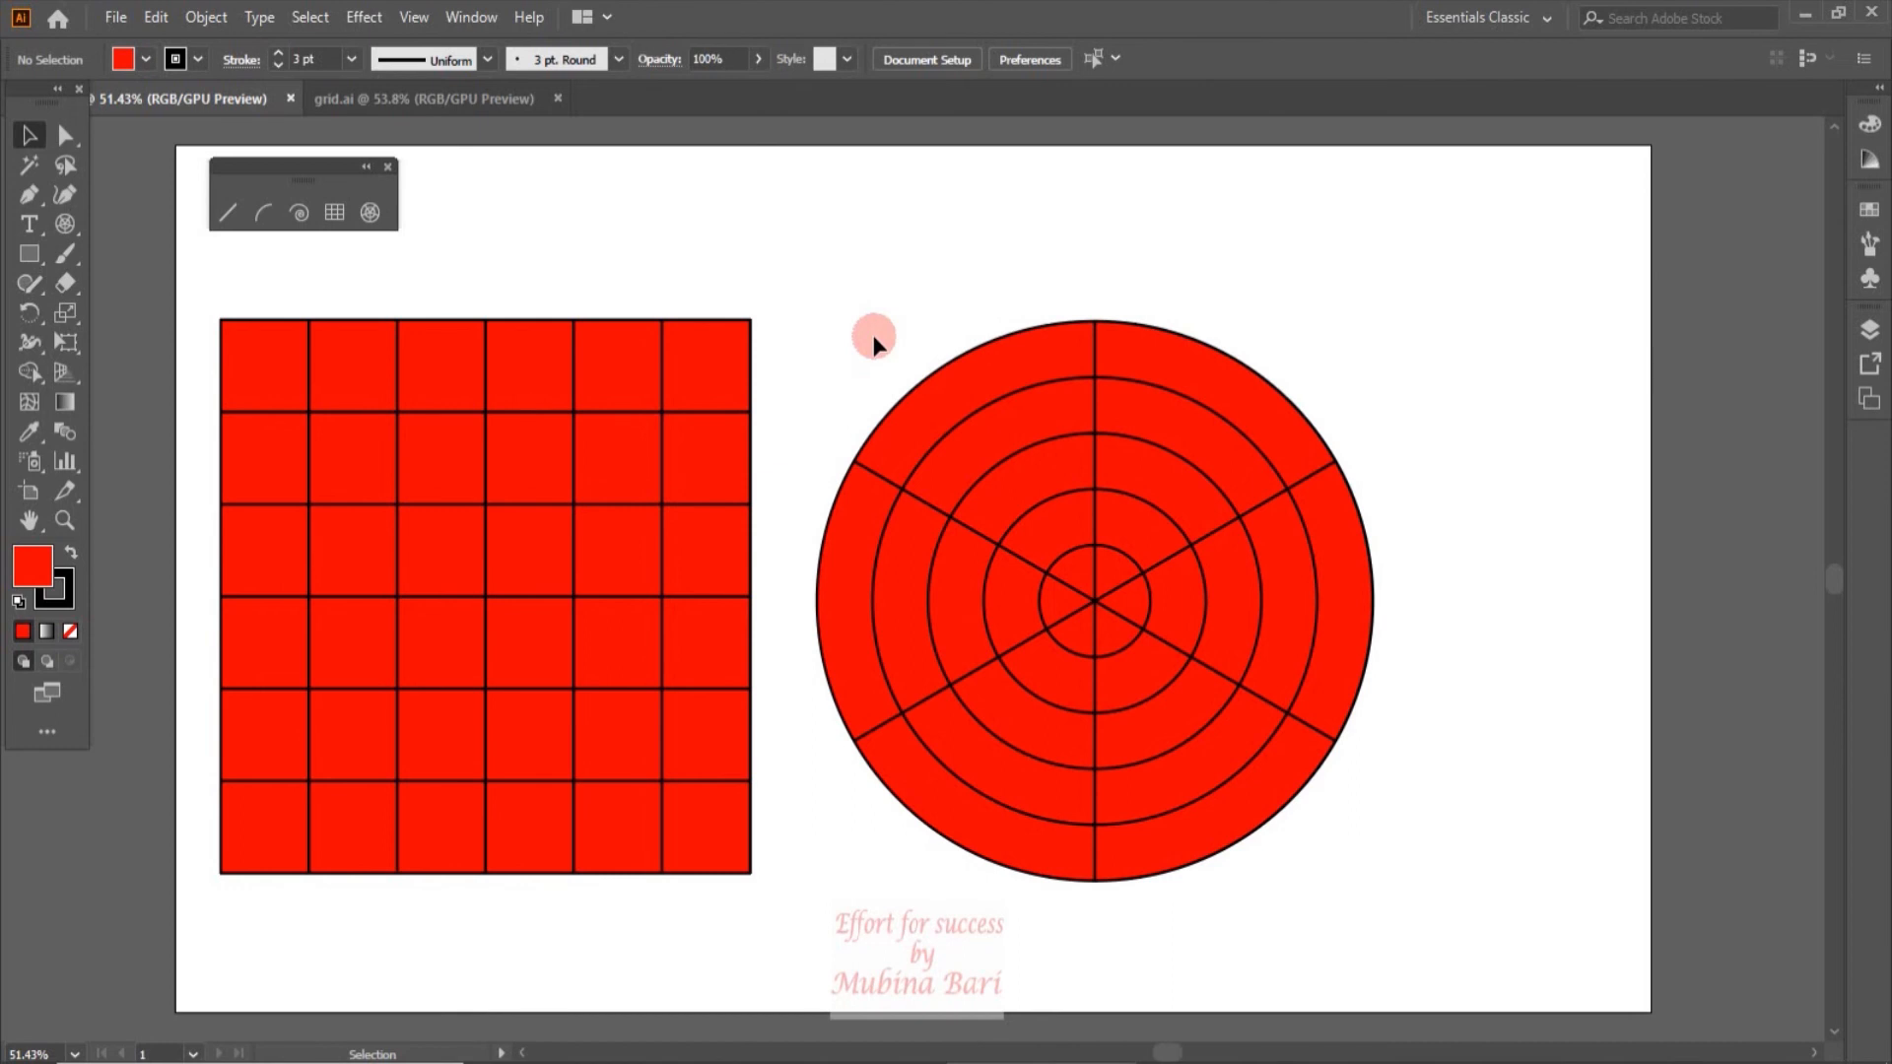
Step: Split the rectangular grid into separate cells with the Pathfinder Divide operation, and ungroup the cells
left_click(455, 18)
left_click(647, 887)
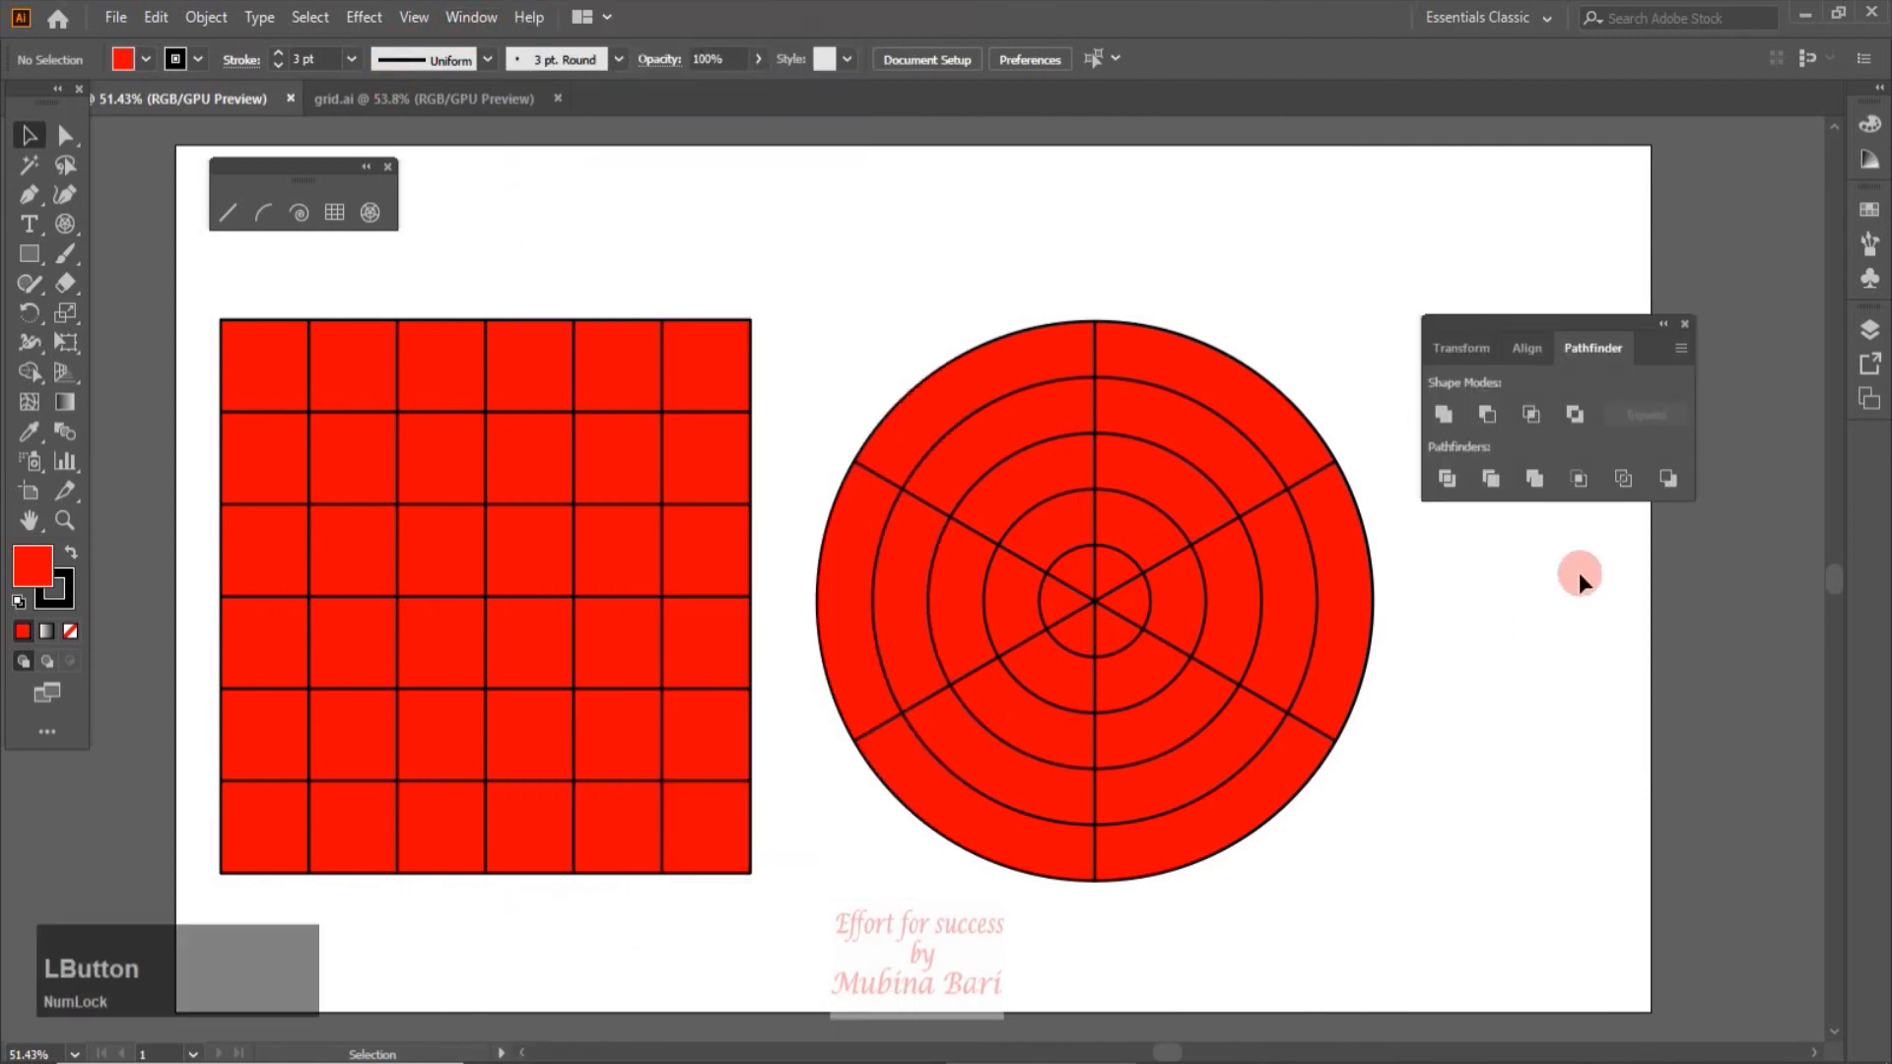
left_click(1658, 298)
left_click(660, 384)
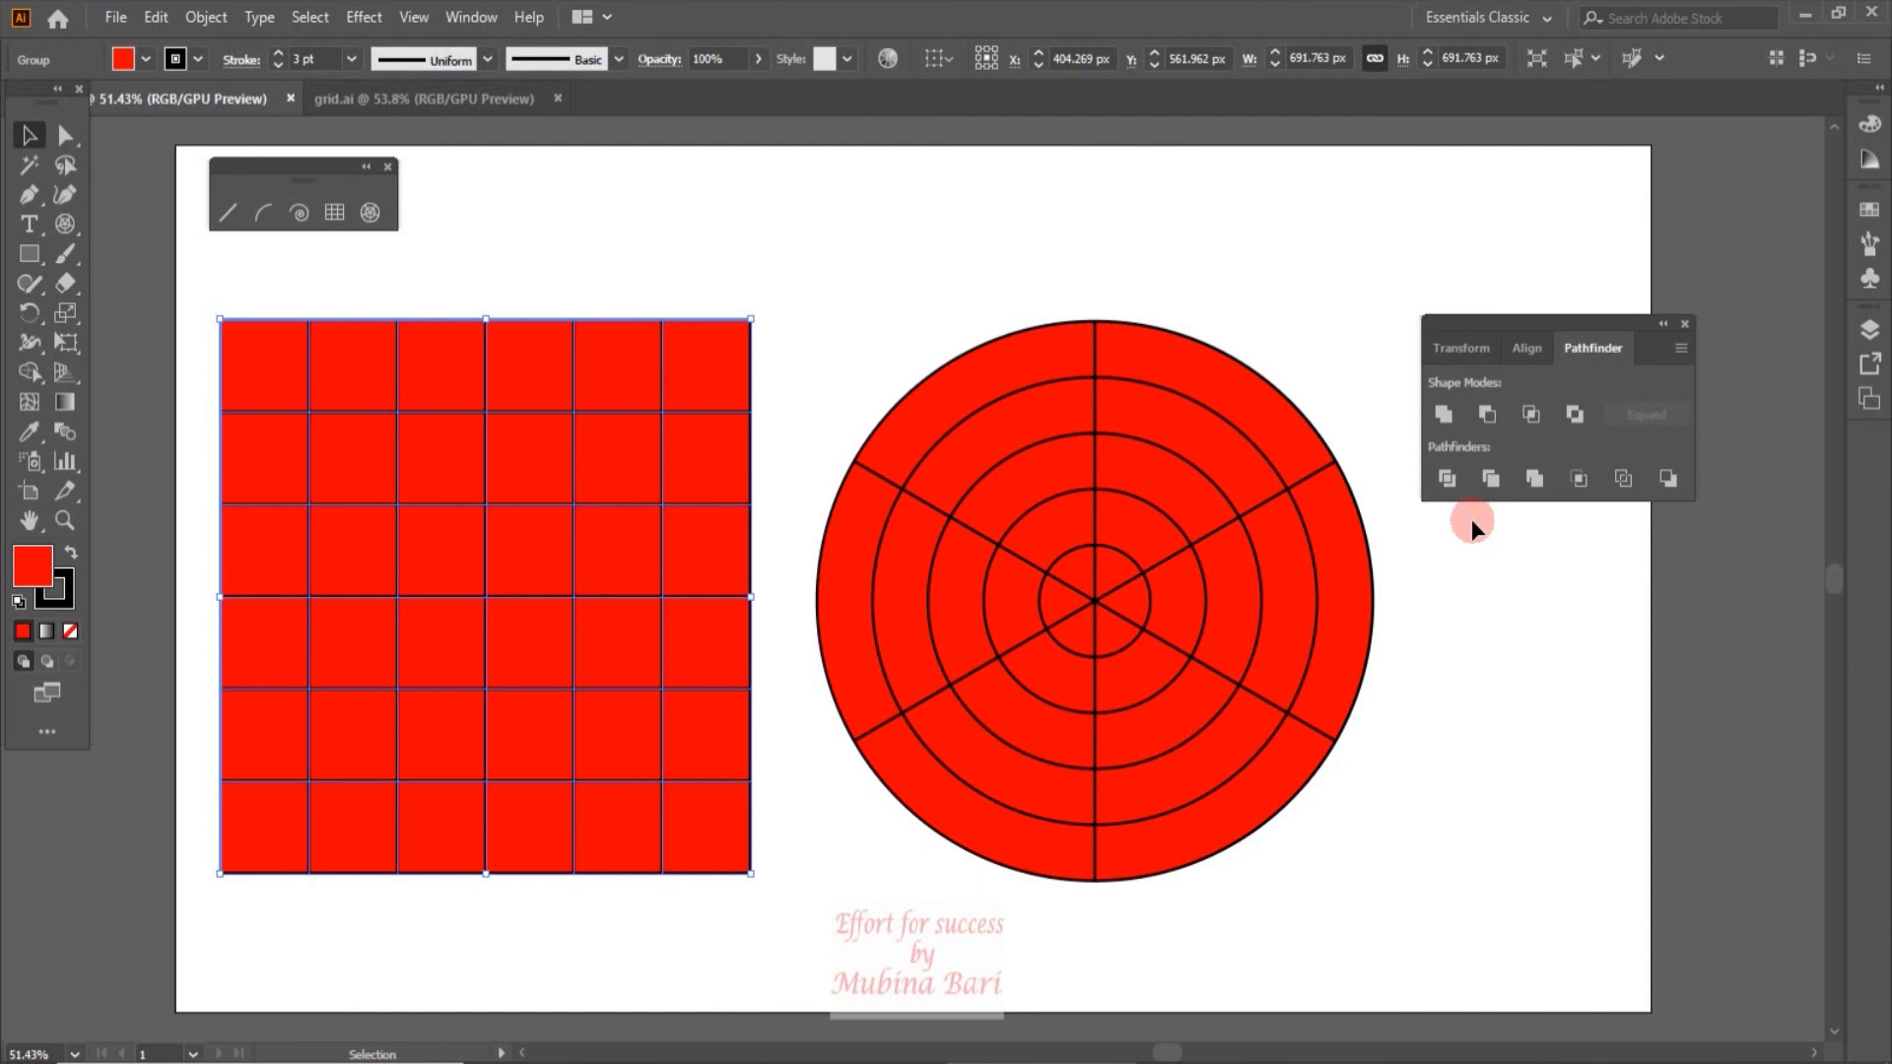
left_click(1445, 477)
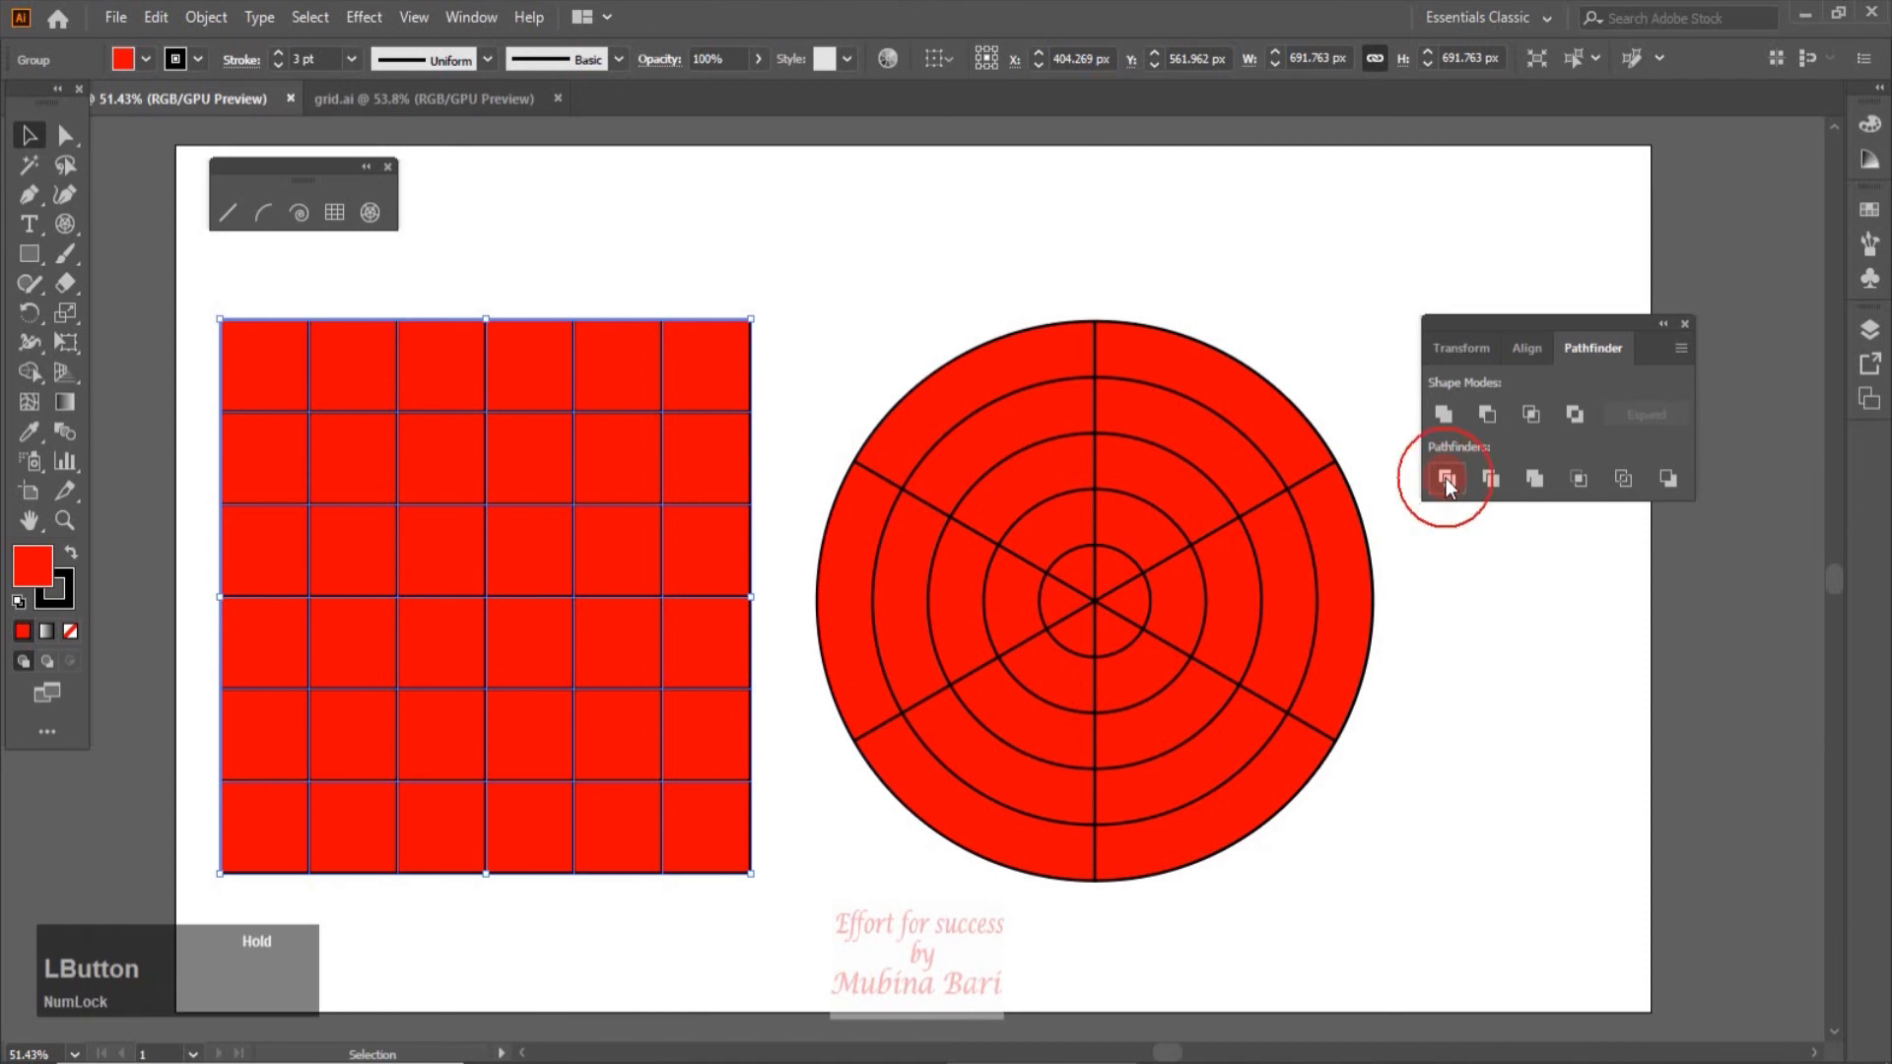
right_click(547, 476)
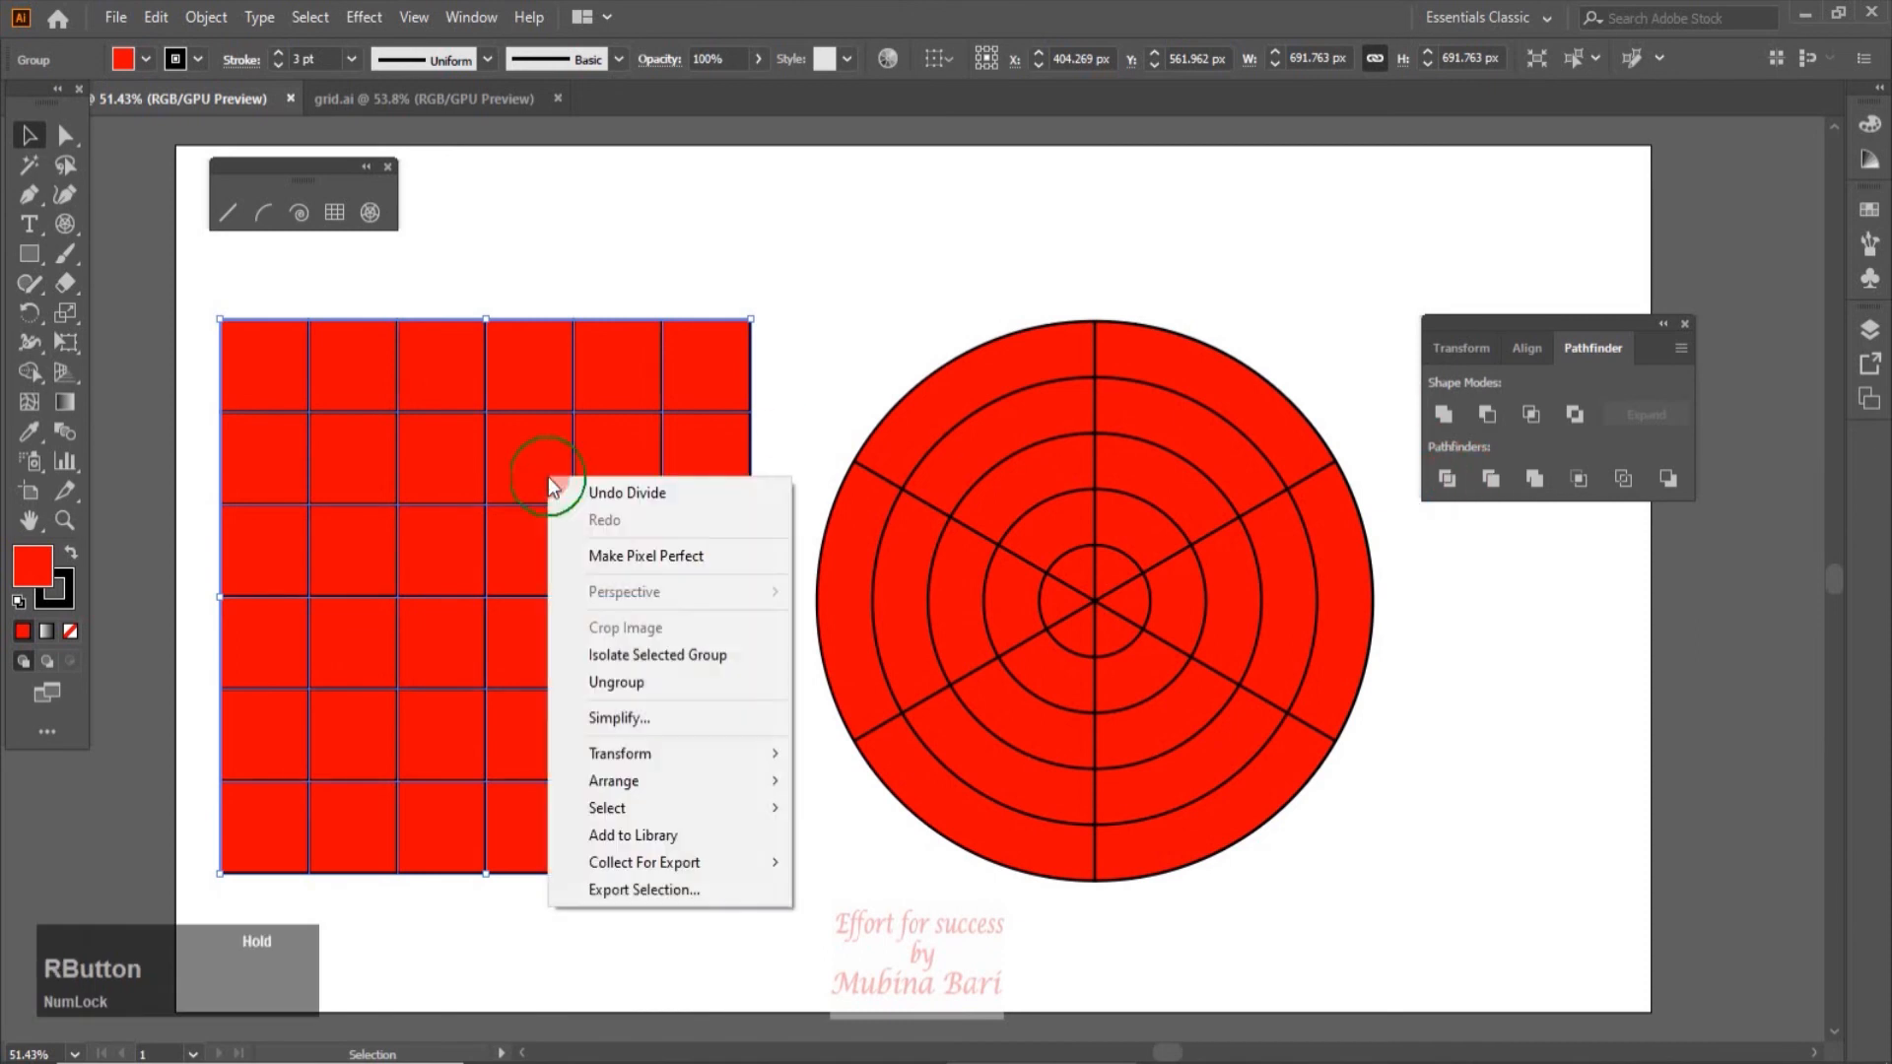
left_click(625, 687)
left_click(802, 293)
Step: Move the two uppermost cells of the rectangular grid's last column out of place, and undo both moves
left_click_drag(728, 352, 868, 242)
left_click_drag(730, 437, 761, 398)
key("ctrl+z")
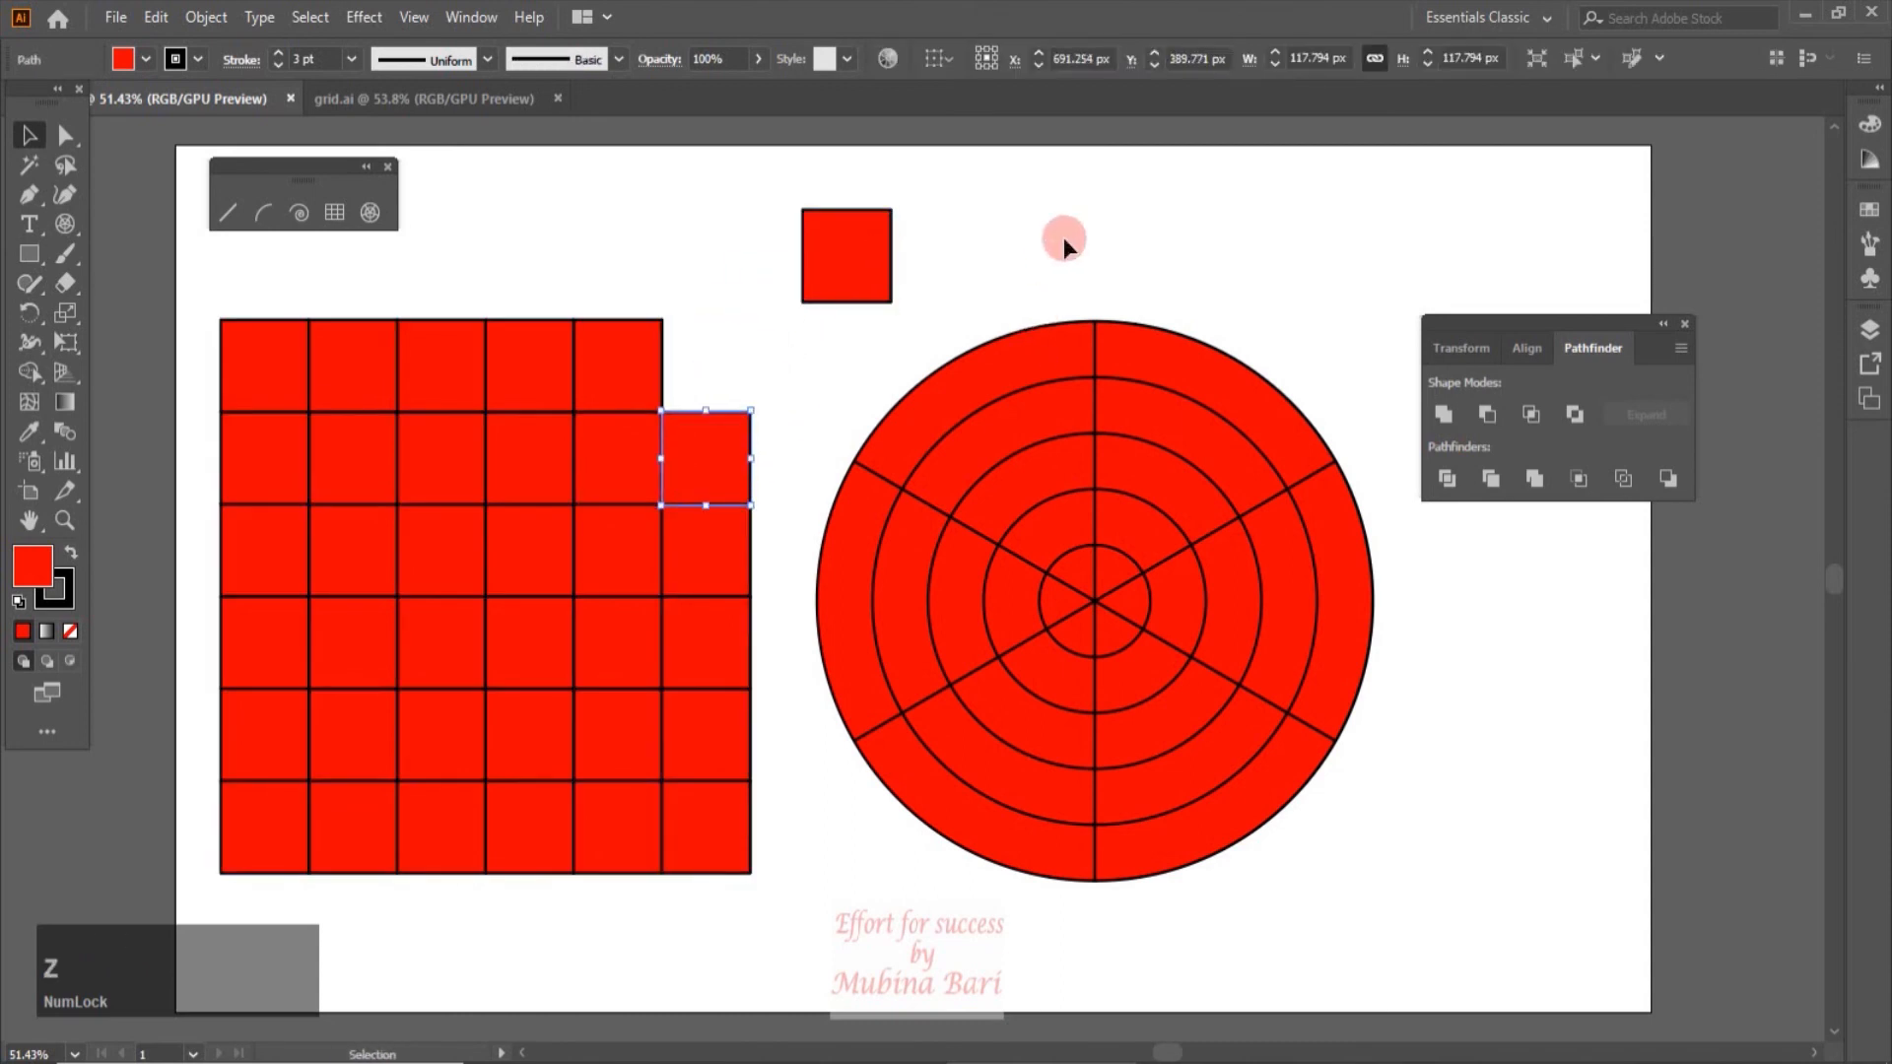
key("ctrl+z")
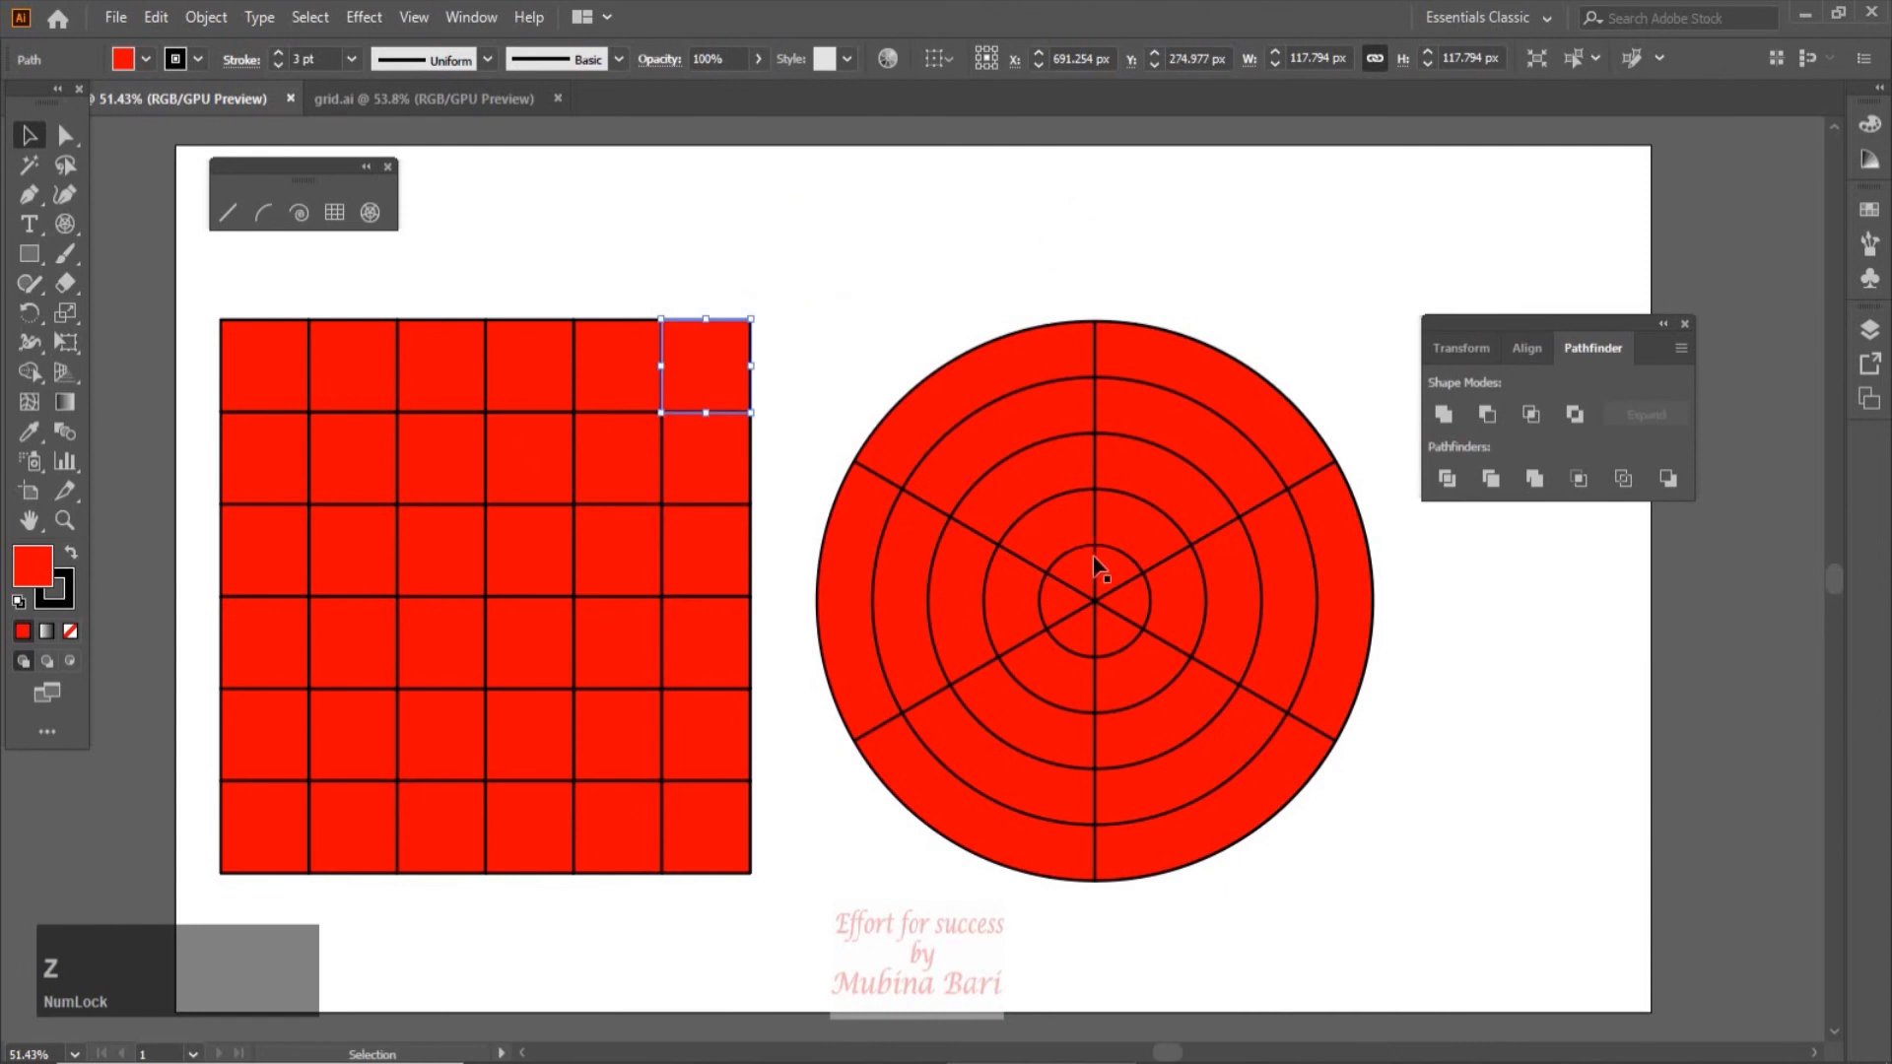
Step: Split the polar grid into separate segments with the Pathfinder Divide operation, and ungroup the segments
left_click(1098, 567)
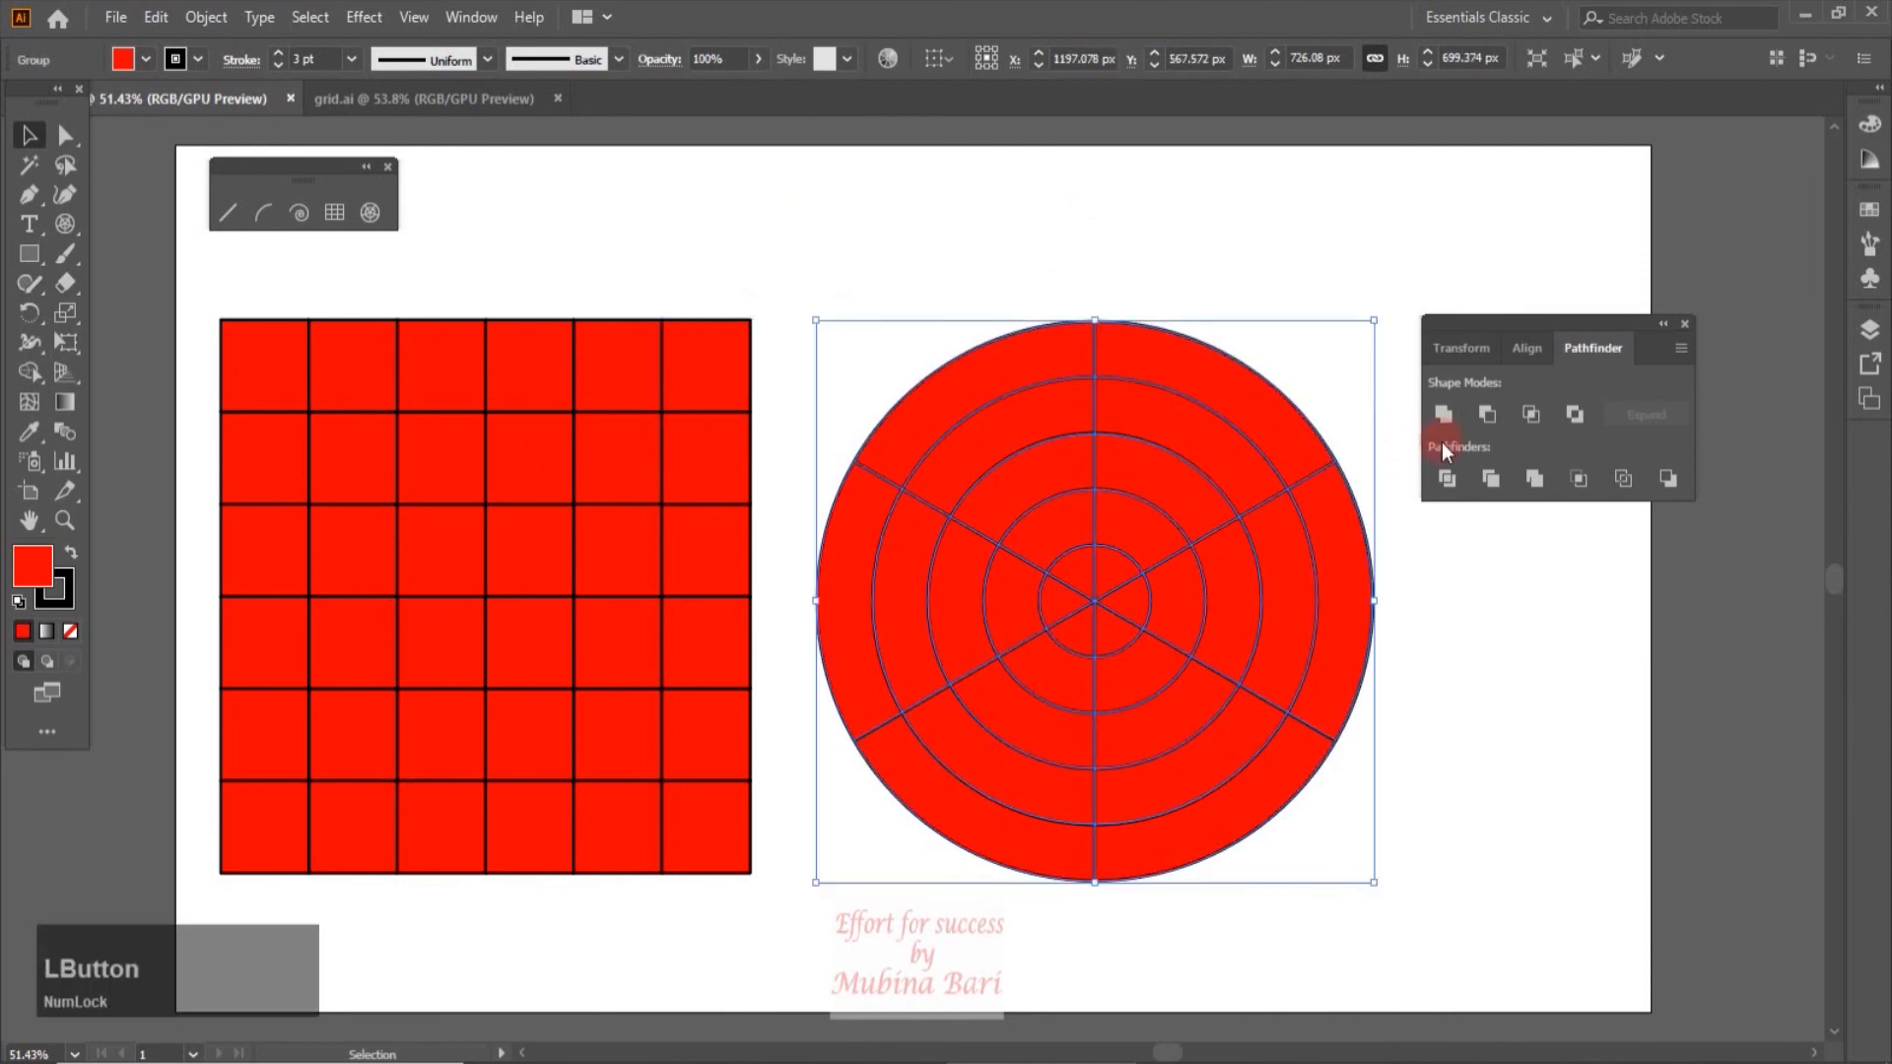
left_click(1444, 477)
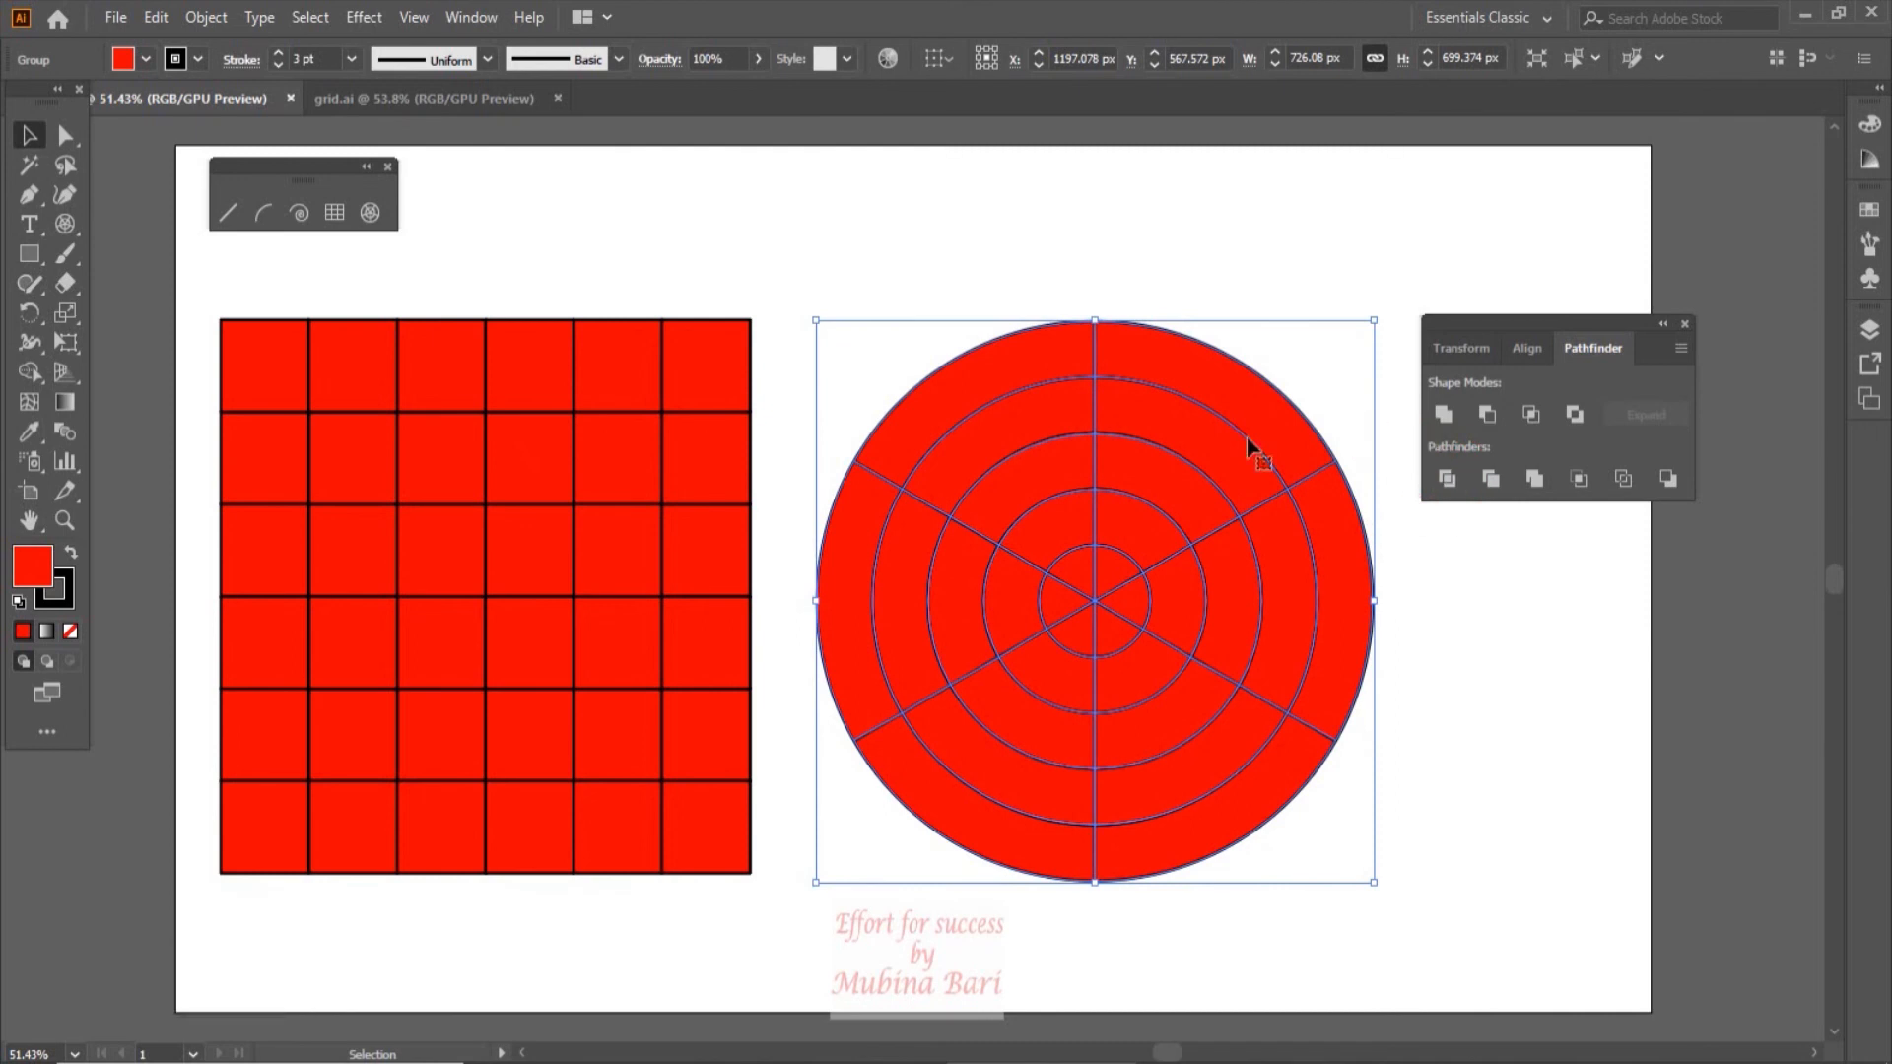
right_click(1172, 447)
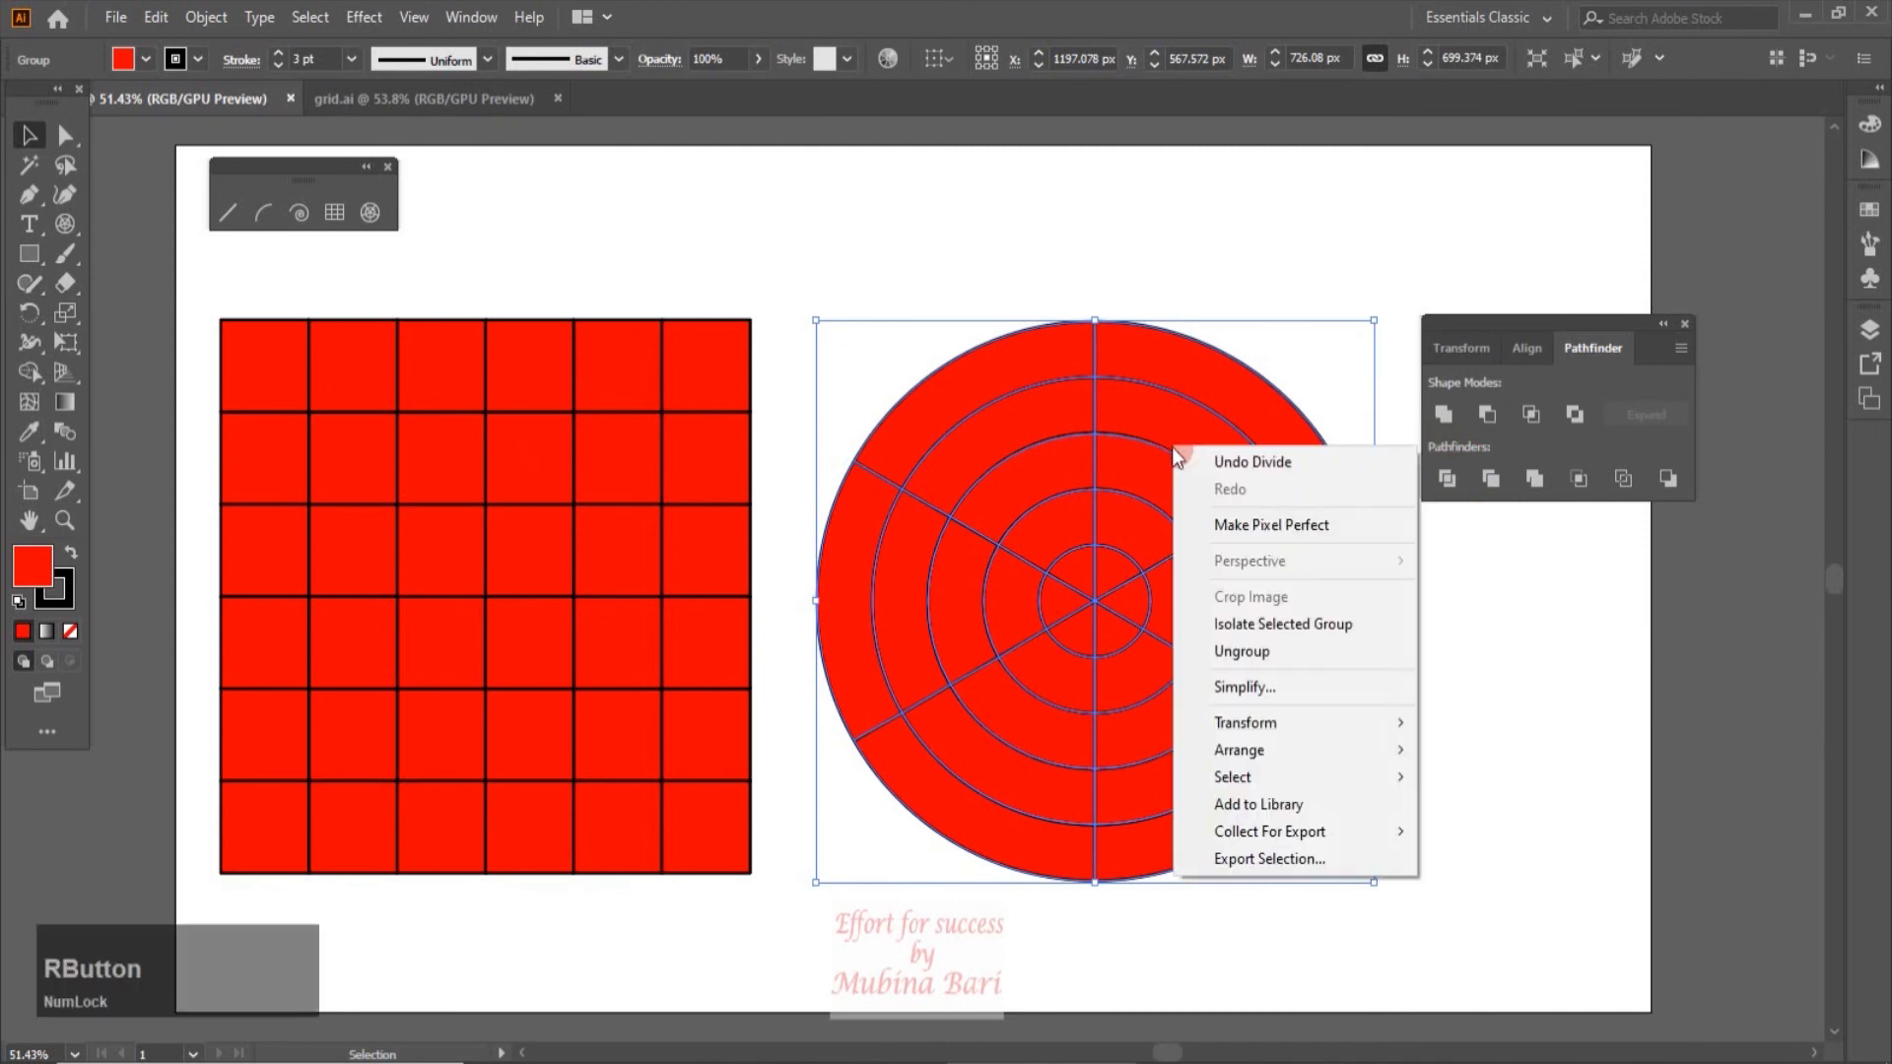
left_click(1257, 652)
left_click(1517, 626)
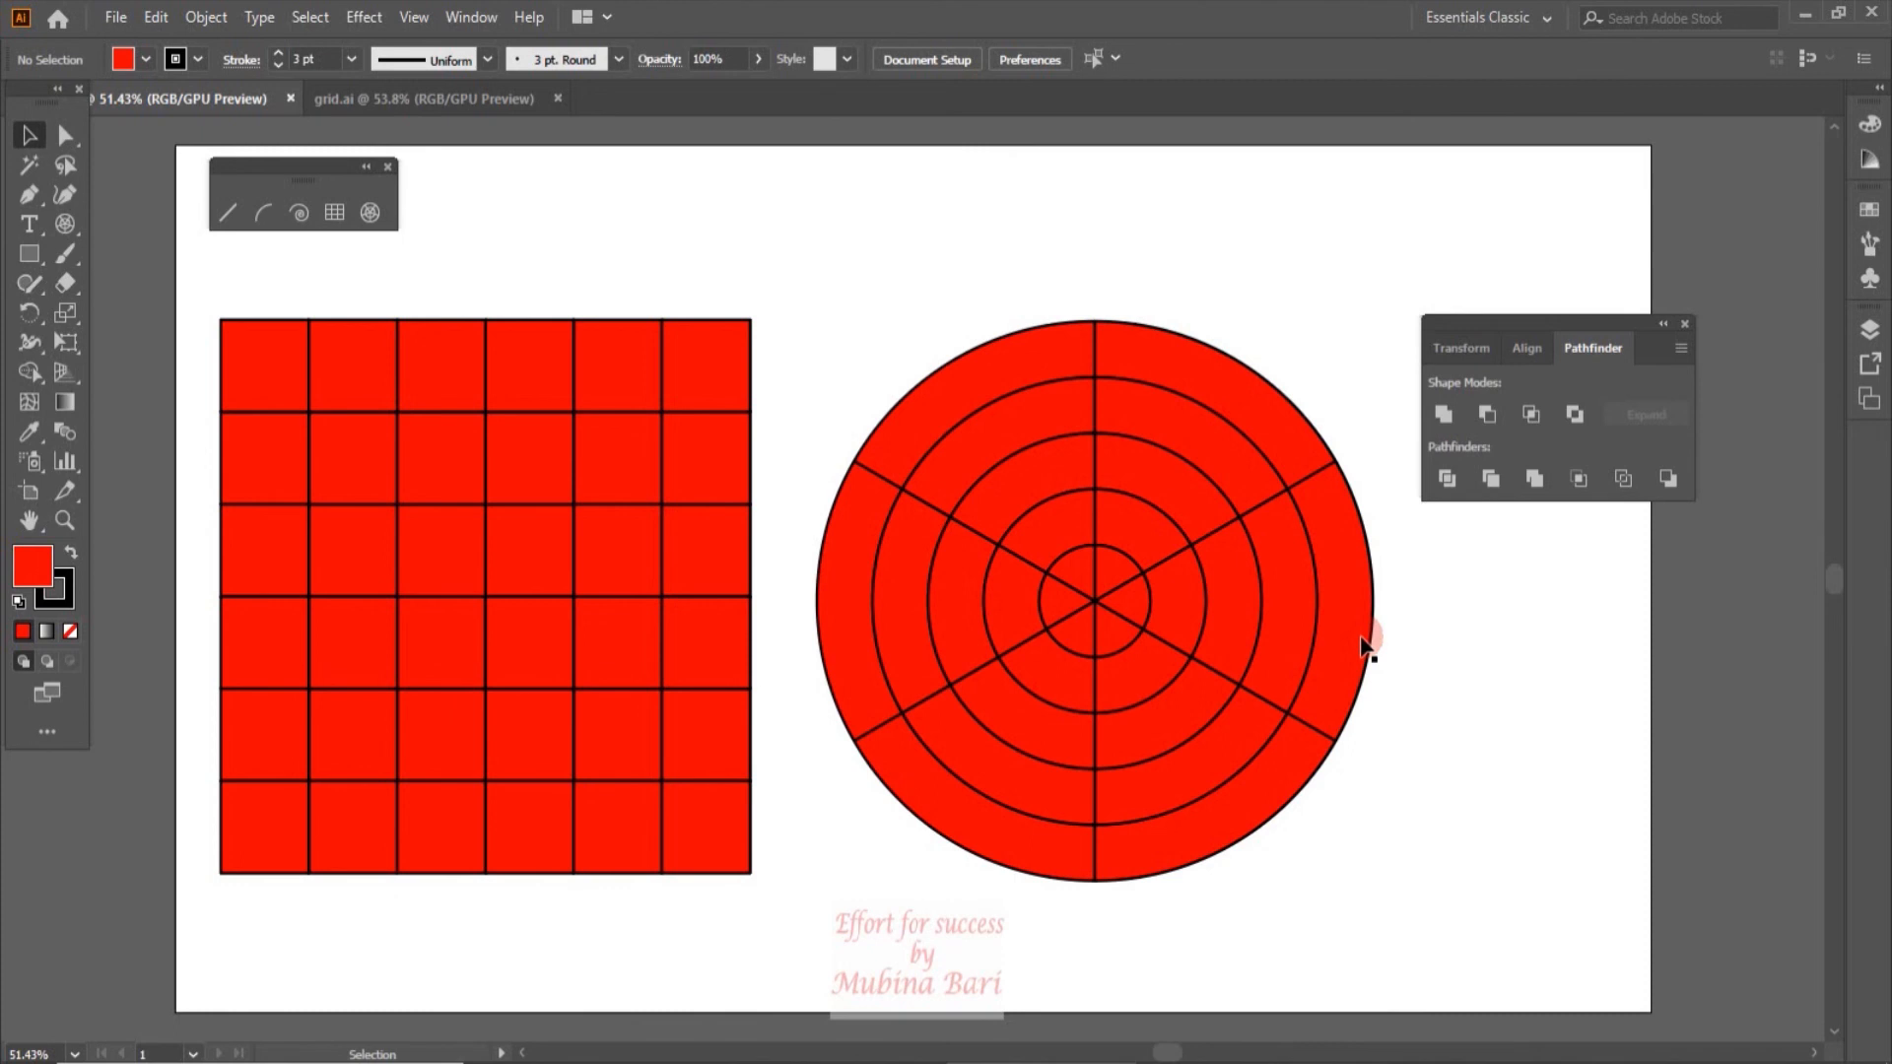
Step: Move the outer ring segments away from both sides of the polar grid, and undo both moves
left_click_drag(1364, 640, 1578, 668)
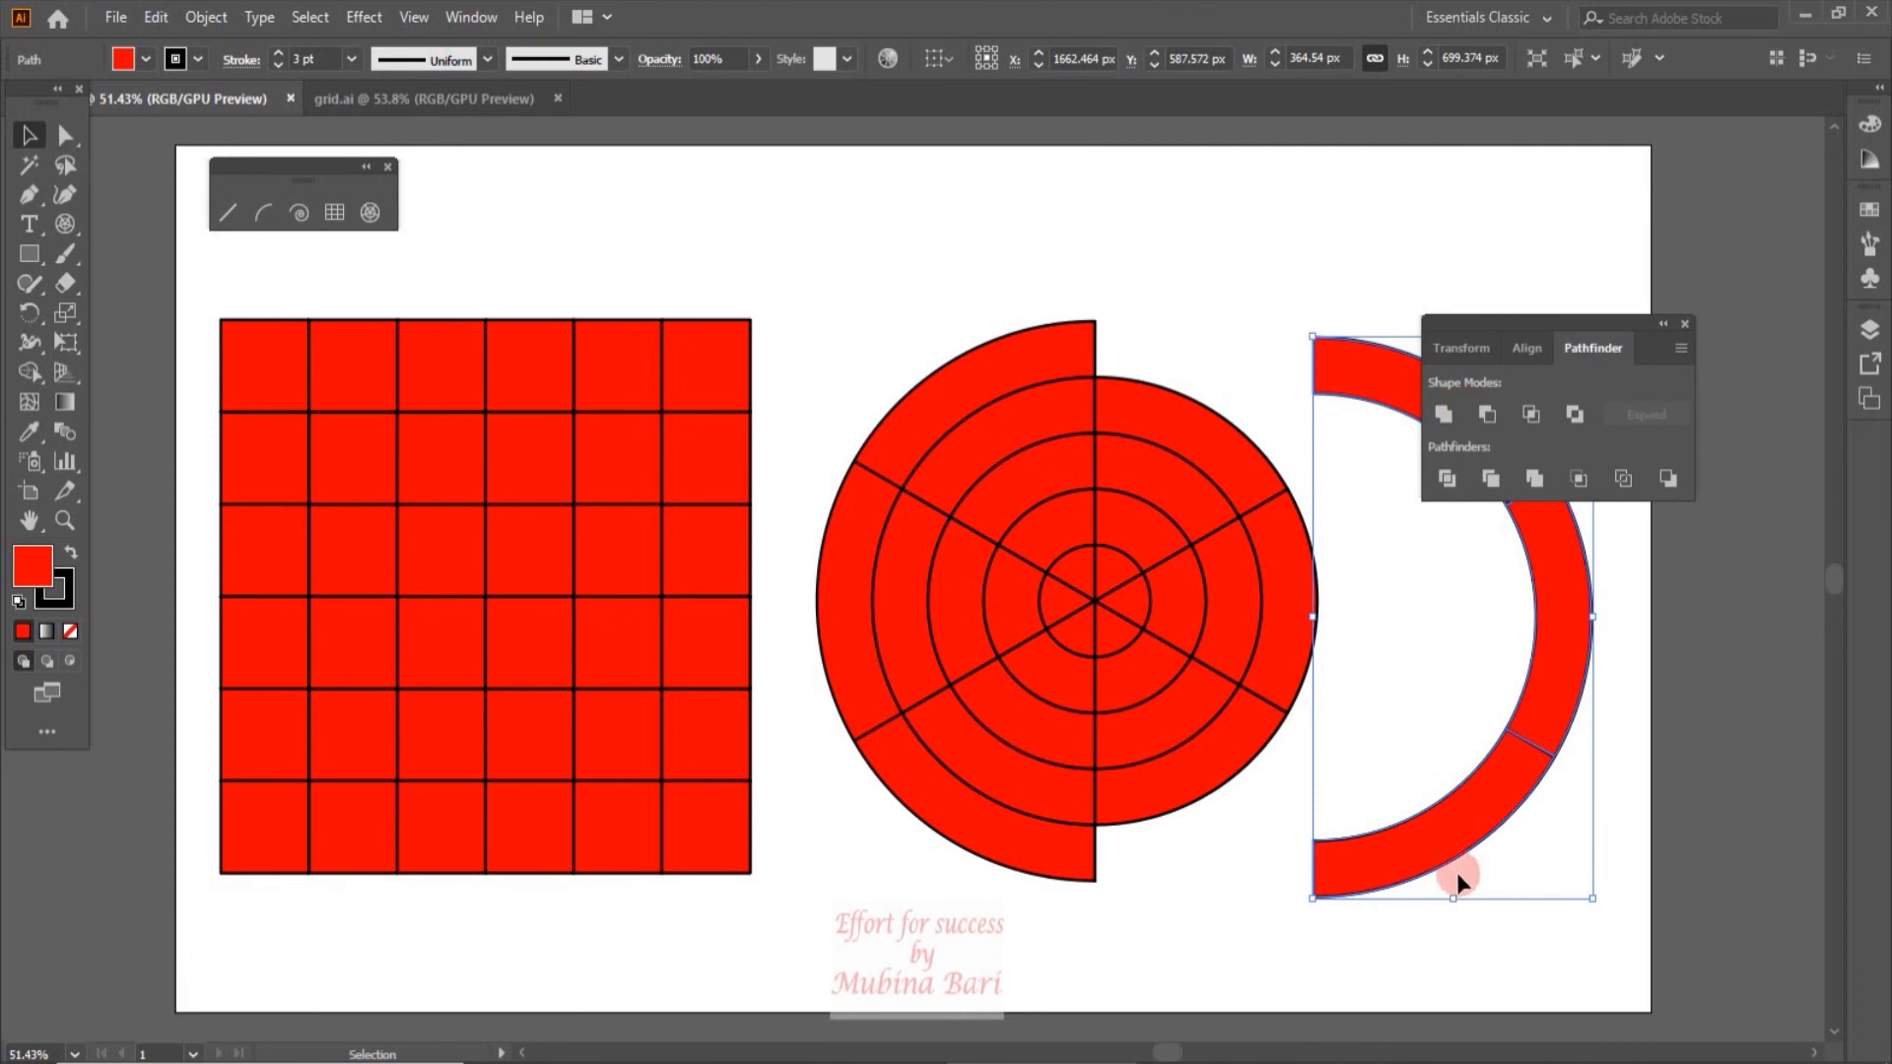
left_click_drag(816, 641, 763, 648)
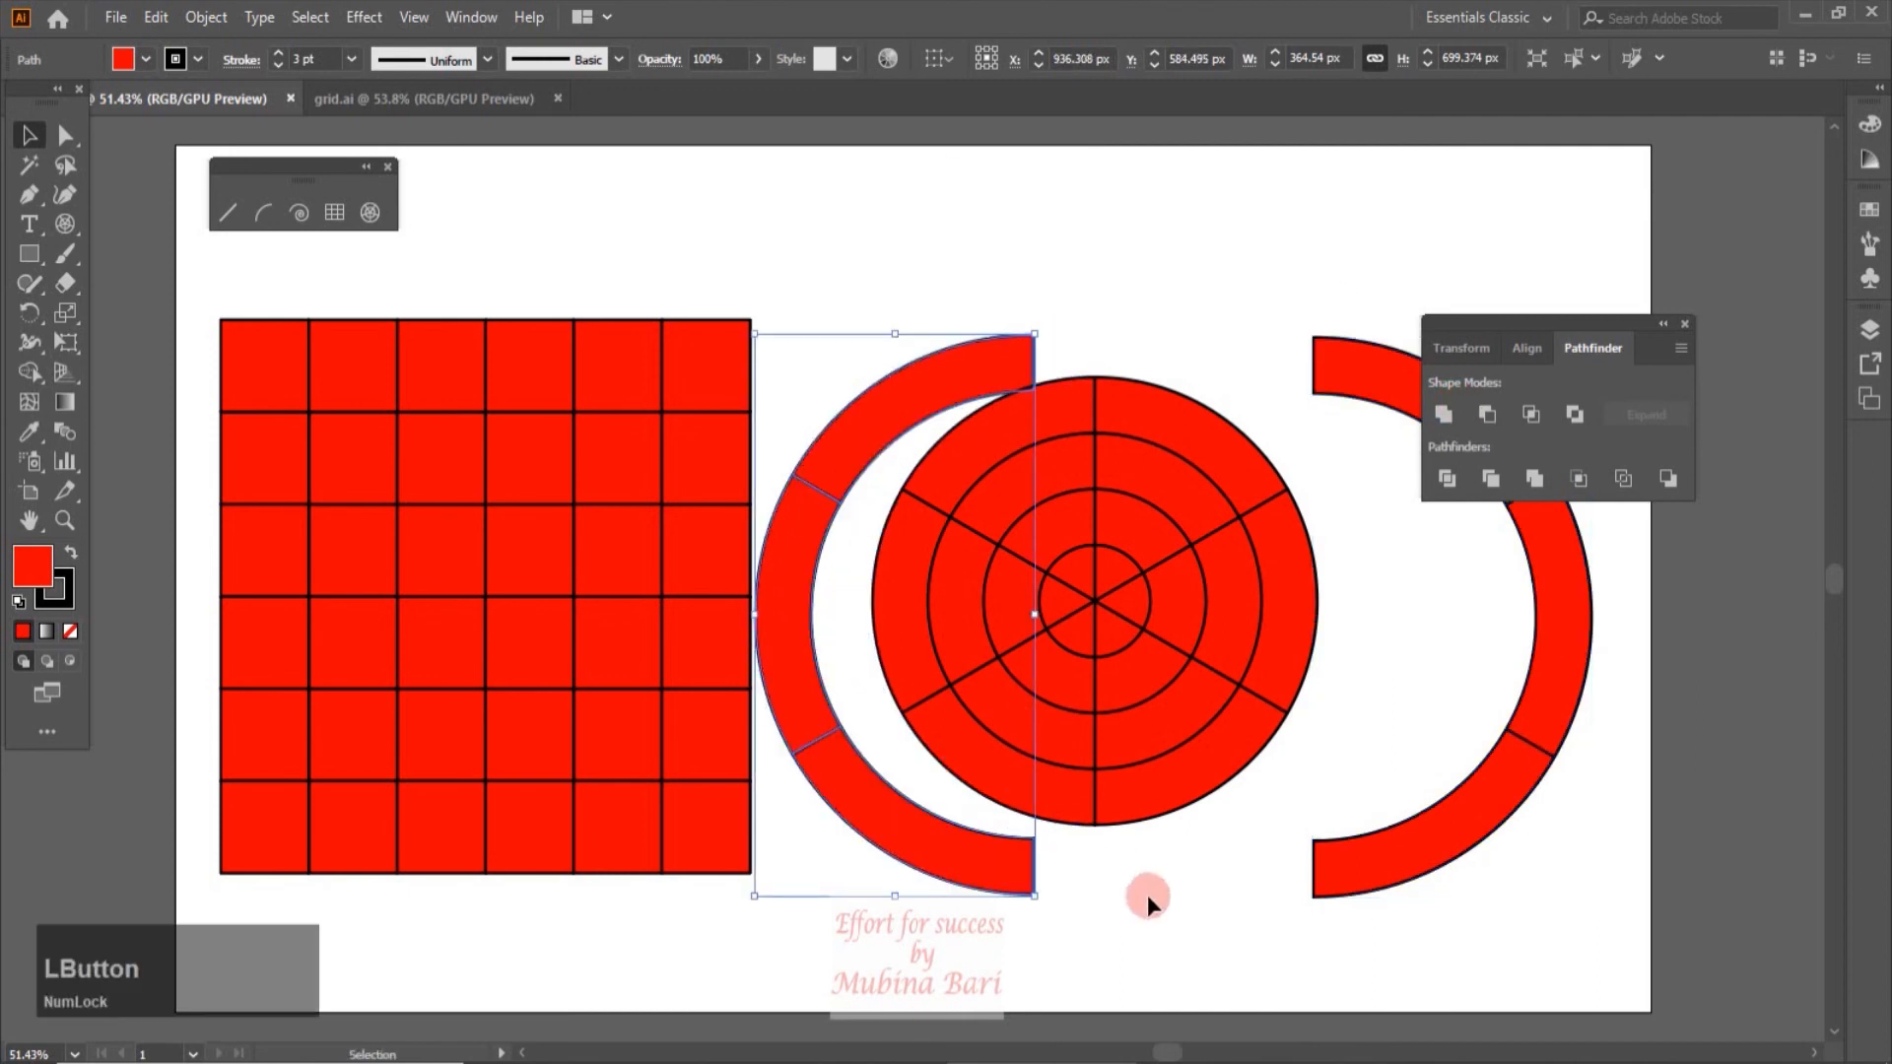
key("ctrl+z")
key("ctrl+z")
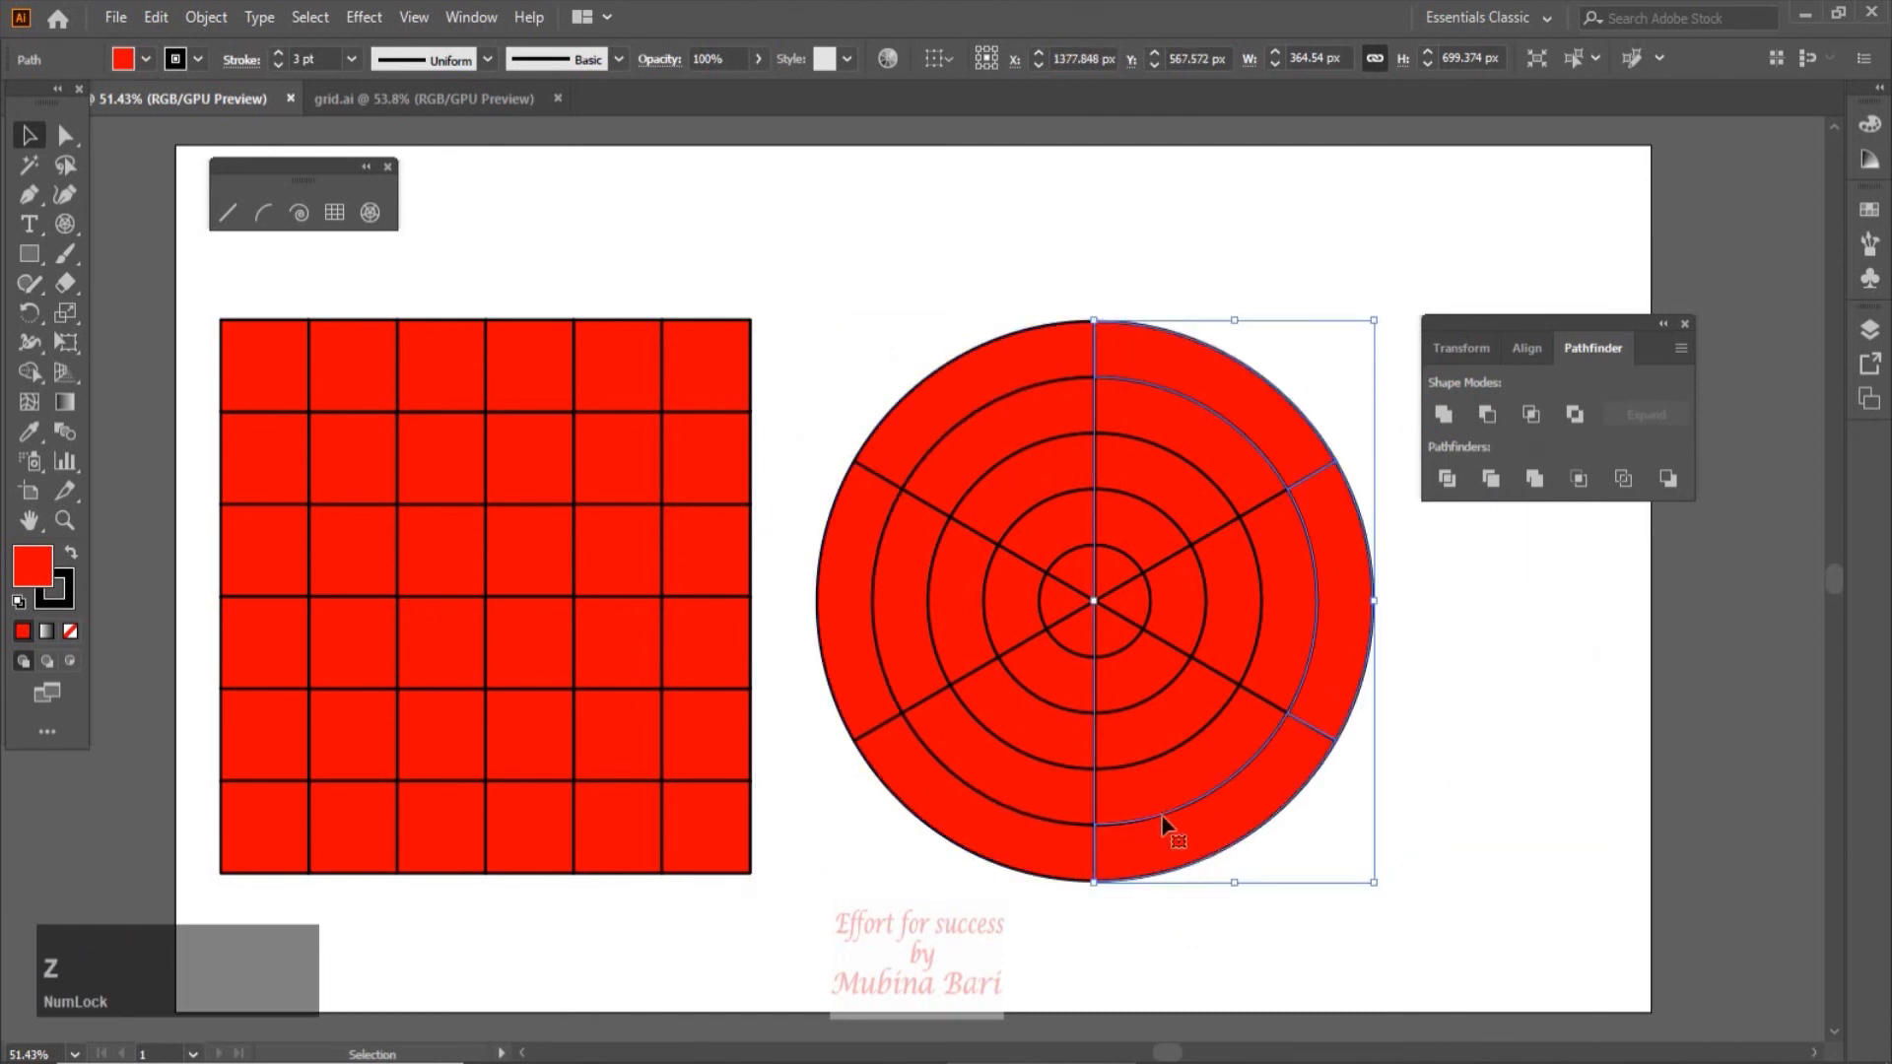
Step: Select inner segments of the polar grid one by one to check that they are separate pieces, and deselect them
left_click(1169, 734)
left_click(1156, 676)
left_click(1123, 636)
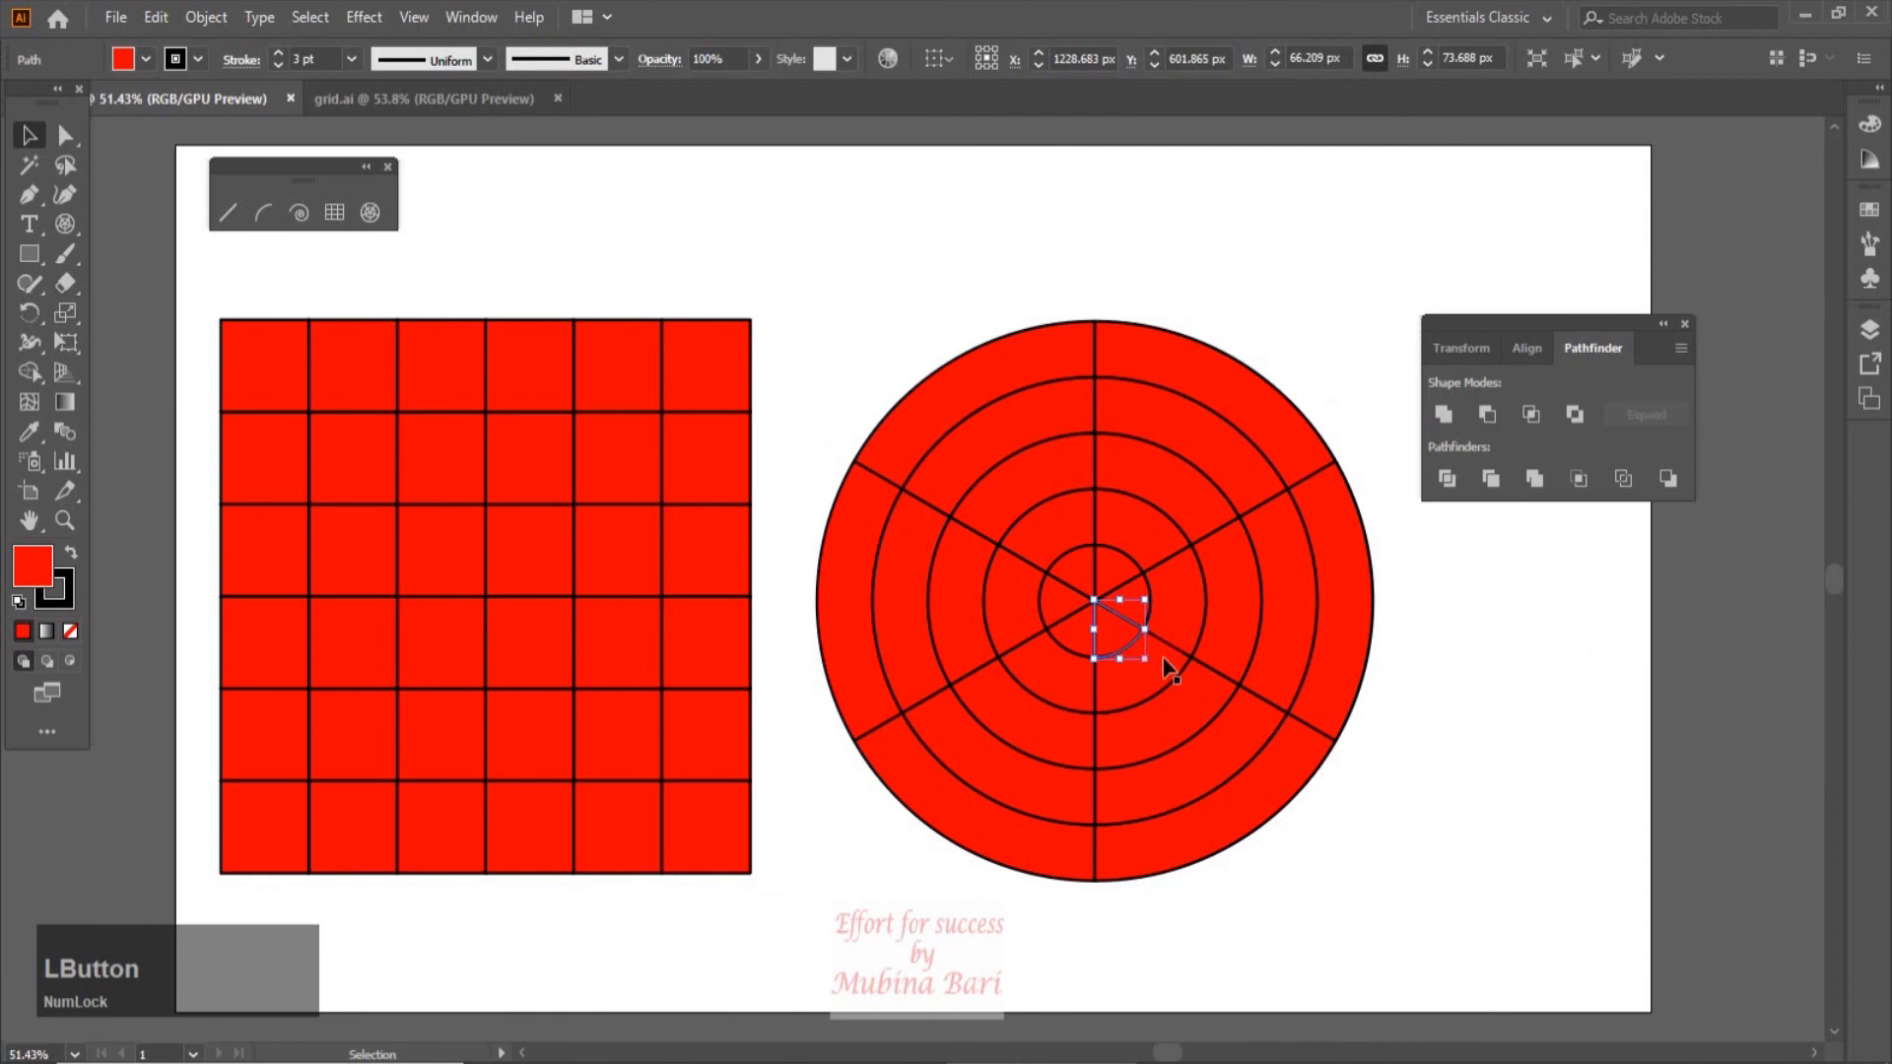
left_click(885, 894)
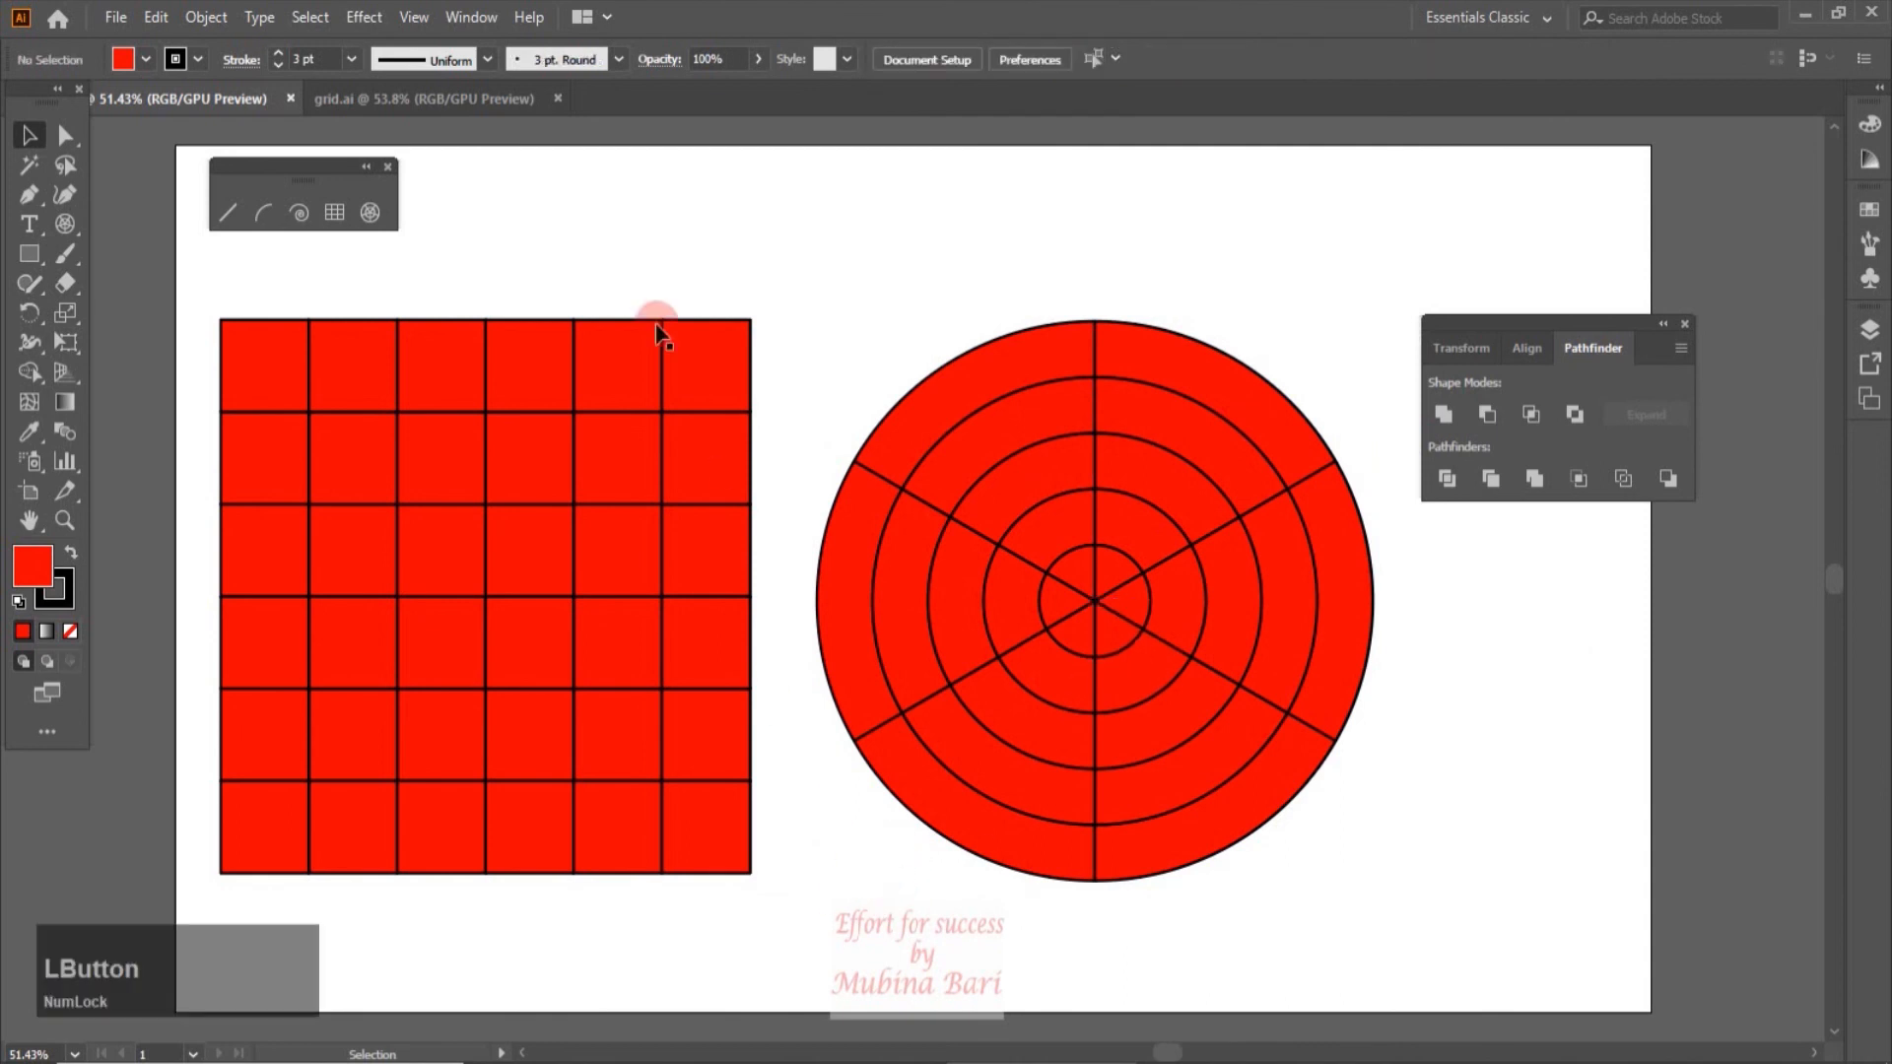
left_click(907, 146)
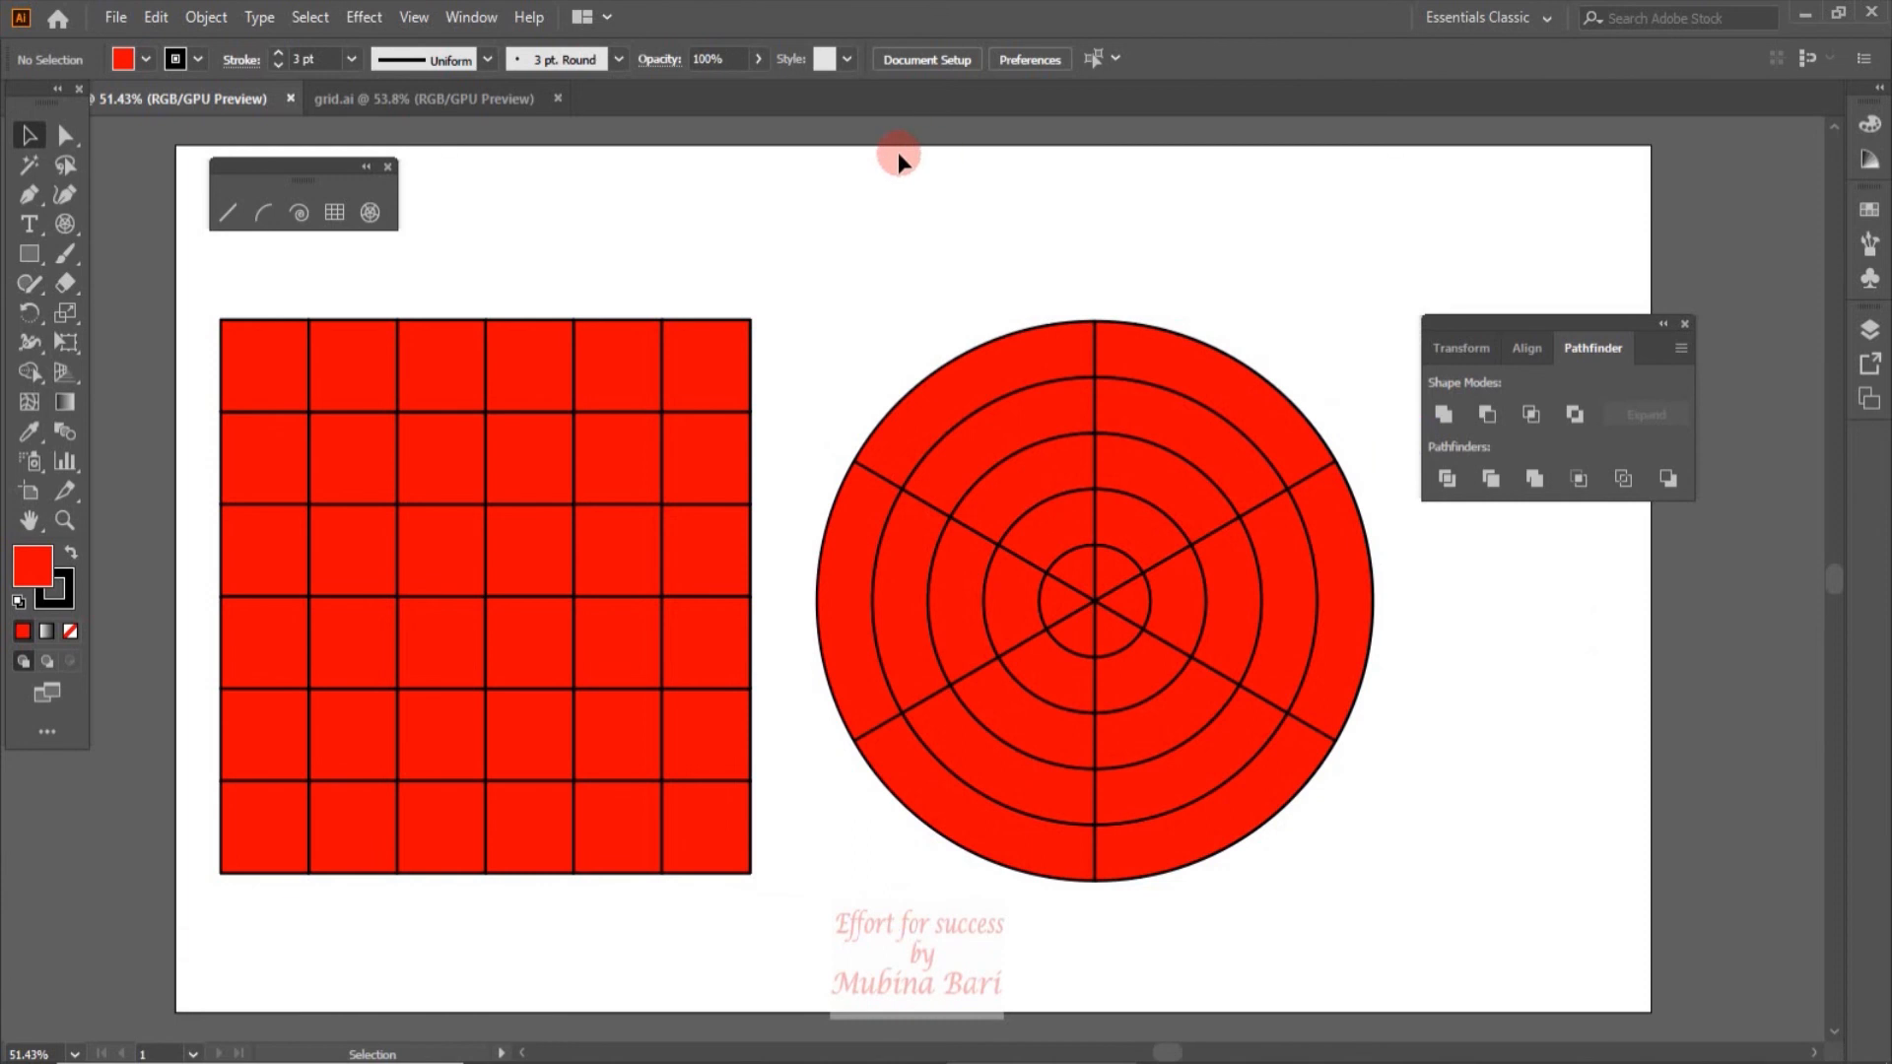
Step: Unite the four cells in the upper-right corner of the rectangular grid into one square with Pathfinder Unite, and deselect it
left_click(621, 371)
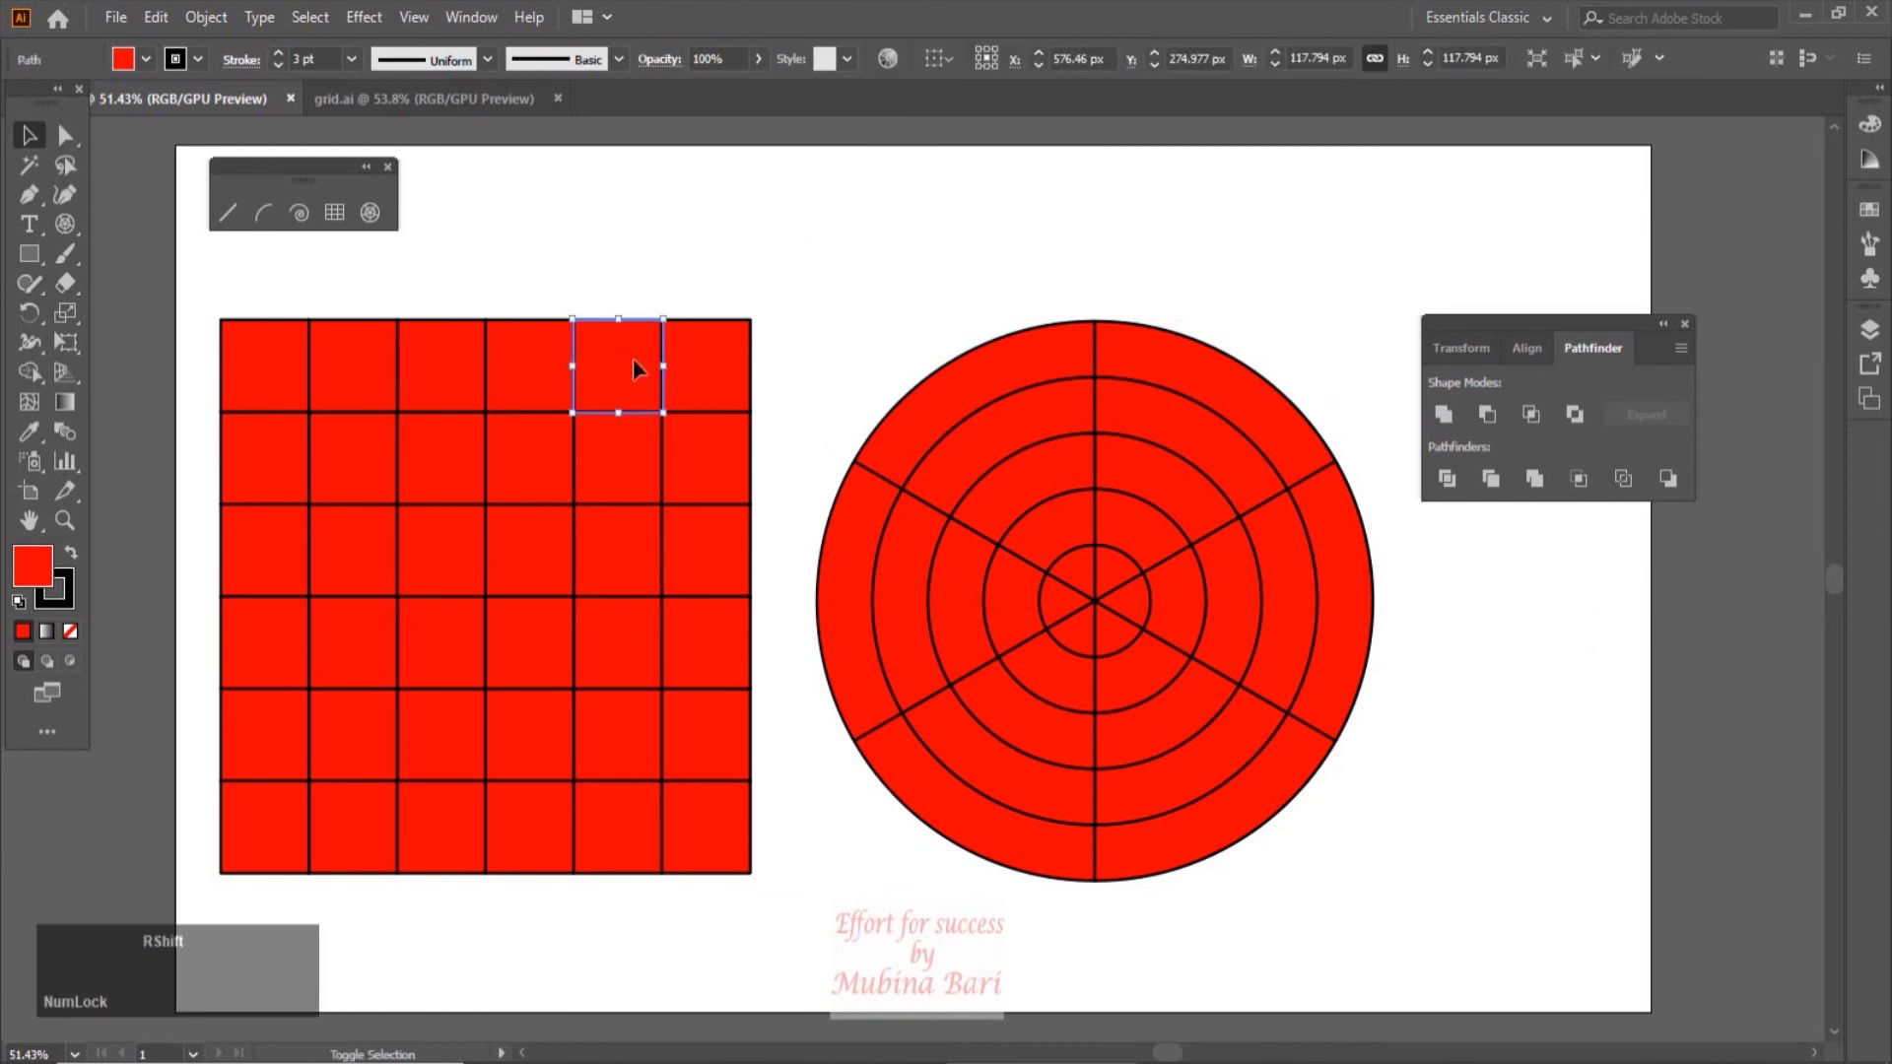
left_click(696, 359, "shift")
left_click(701, 493, "shift")
left_click(624, 469, "shift")
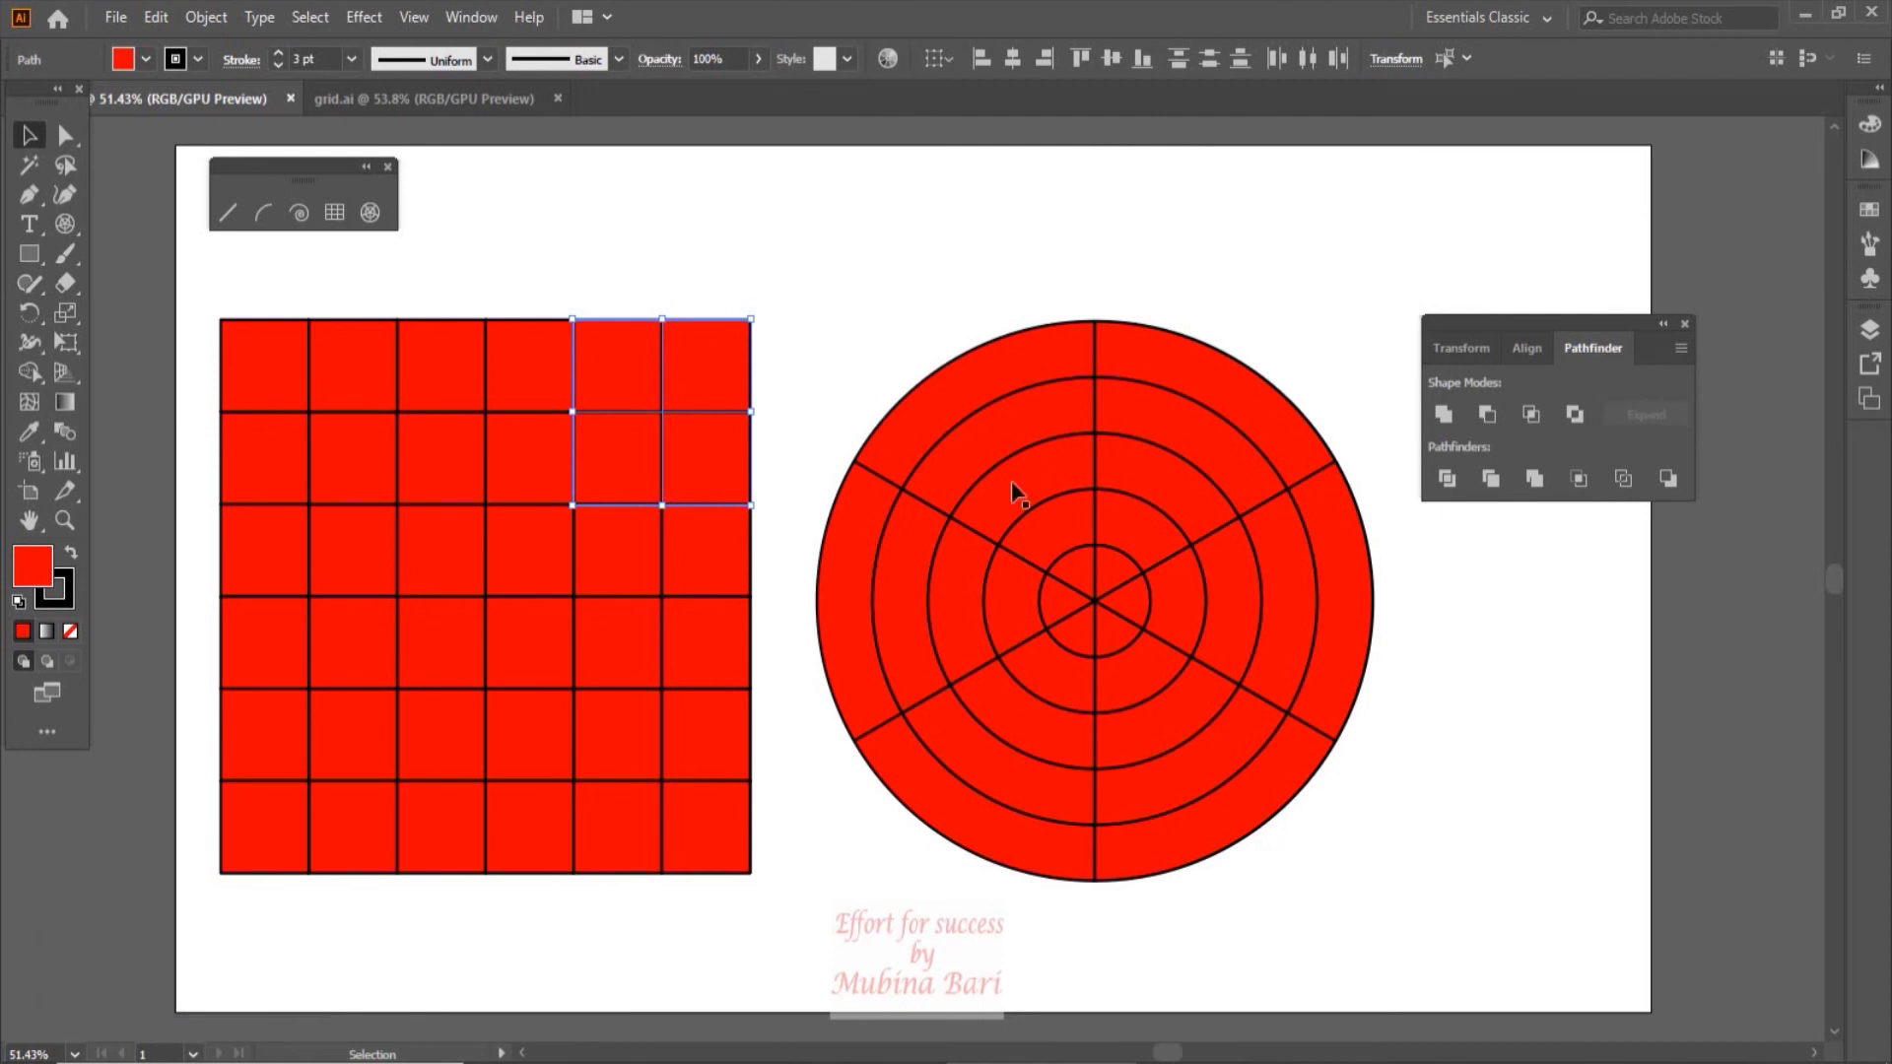
left_click(1440, 415)
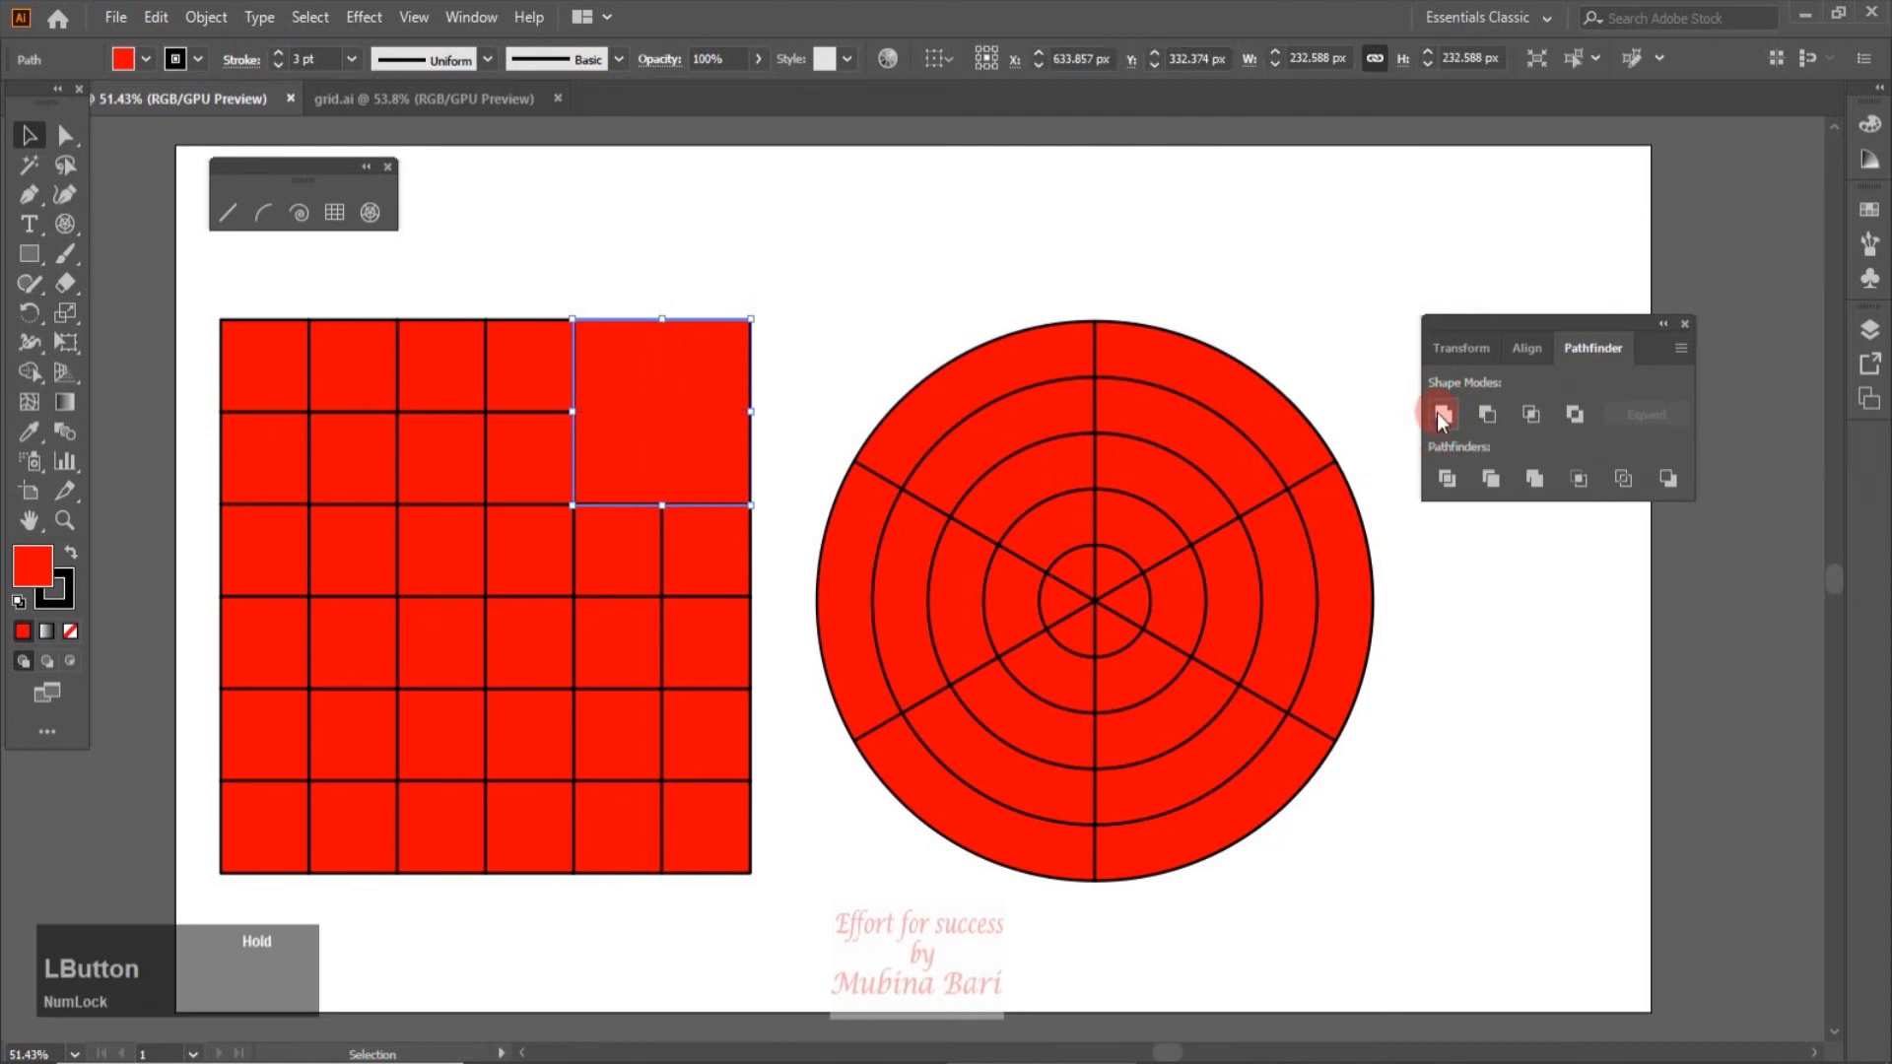
left_click(778, 205)
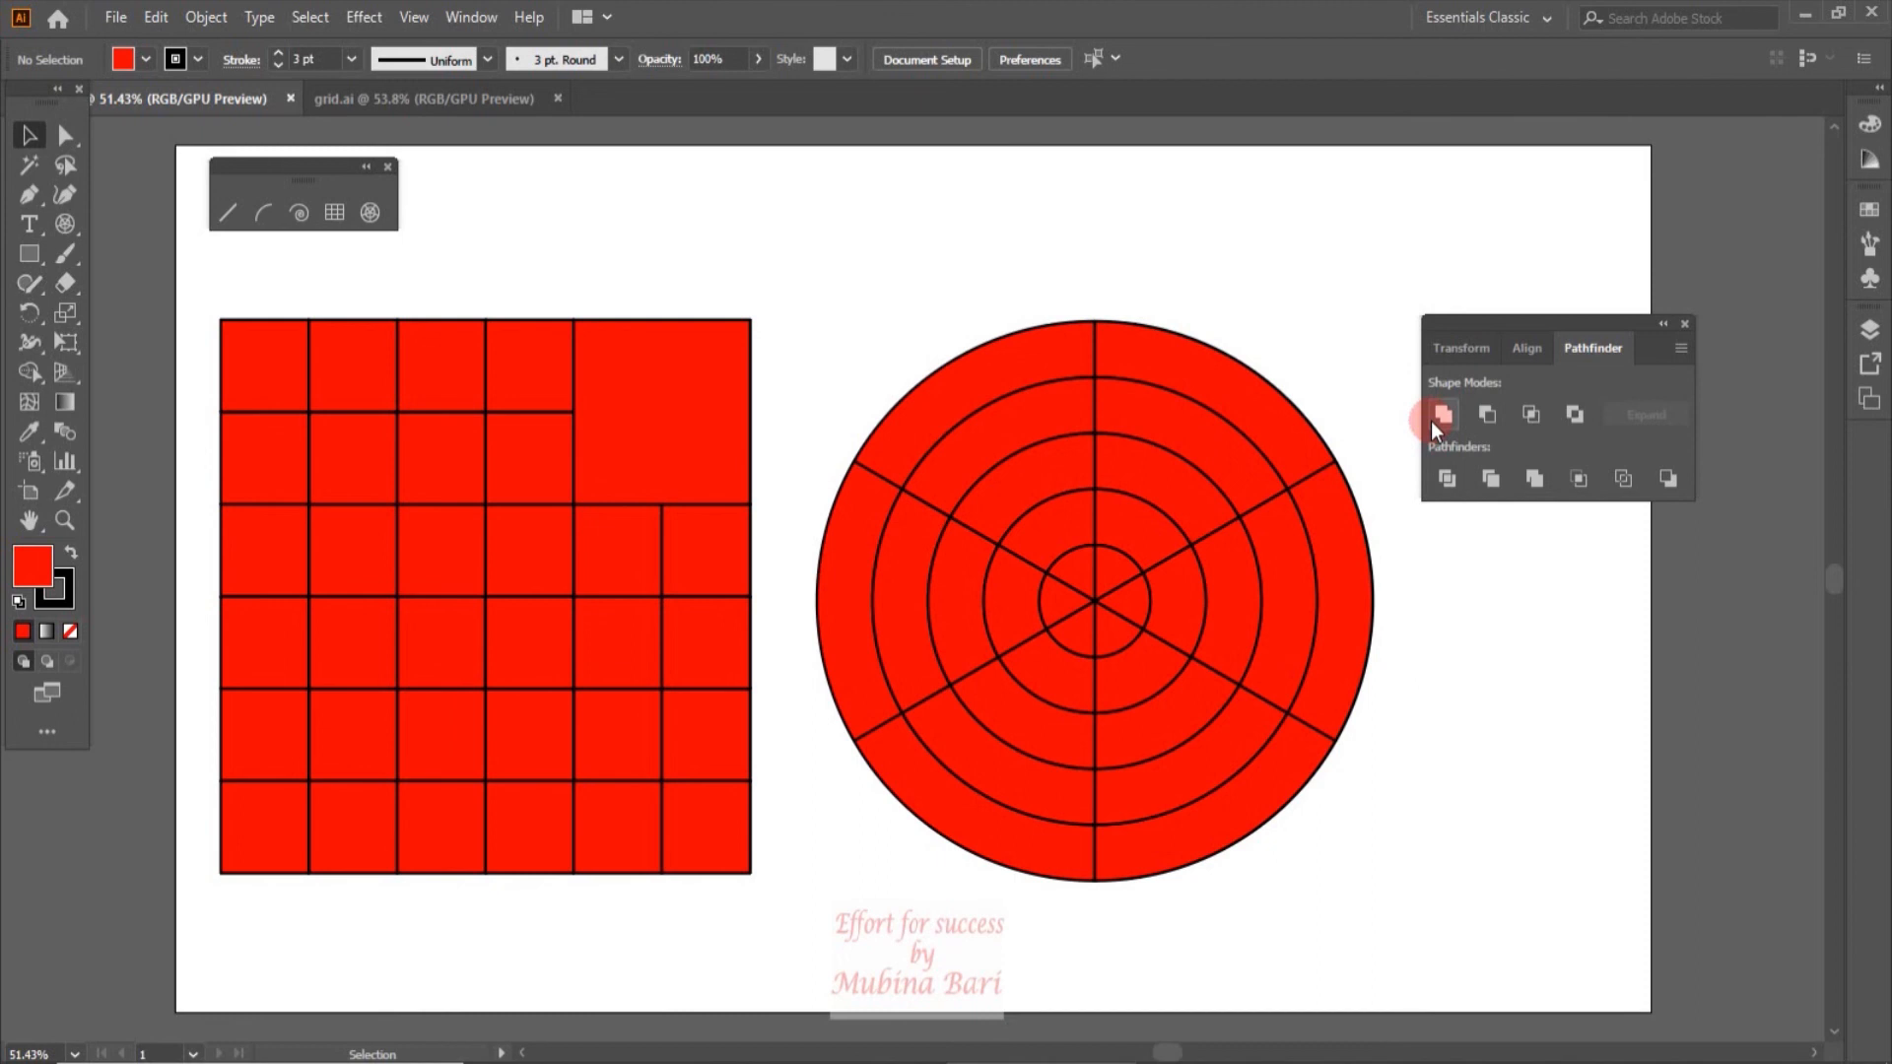
Step: Unite the four central cells of the rectangular grid into one square
left_click(535, 552)
left_click(459, 554, "shift")
left_click(455, 637, "shift")
left_click(530, 638, "shift")
left_click(1435, 420)
Step: Unite the four cells in the lower-left corner of the rectangular grid into one square
left_click(345, 737)
left_click(264, 737, "shift")
left_click(256, 815, "shift")
Step: Unite the five cells bordering the central square's right and lower sides into one L-shaped piece
left_click(627, 574)
left_click(621, 641, "shift")
left_click(613, 731, "shift")
left_click(534, 735, "shift")
left_click(453, 736, "shift")
left_click(1440, 418)
Step: Unite the cells above and left of the central square into two nested L-shaped pieces, an inner and an outer one
left_click(544, 453)
left_click(445, 457, "shift")
left_click(532, 367)
left_click(443, 366, "shift")
left_click(354, 368, "shift")
left_click(296, 372, "shift")
left_click(264, 455, "shift")
left_click(264, 550, "shift")
left_click(264, 642, "shift")
left_click(1440, 414)
Step: Unite the three middle ring segments of the polar grid's upper-right sector, and do the same in its lower-right sector
left_click(1148, 471)
left_click(1191, 432, "shift")
left_click(1219, 383, "shift")
left_click(1443, 413)
left_click(1191, 769)
left_click(1125, 671, "shift")
left_click(1443, 414)
Step: Unite the left sector's three middle ring segments in the polar grid, and merge the right sector's two innermost segments
left_click(905, 626)
left_click(954, 623, "shift")
left_click(1010, 619, "shift")
left_click(1443, 414)
left_click(1123, 615)
left_click(1177, 606, "shift")
left_click(1443, 414)
Step: Unite the three innermost segments of the polar grid's lower-left sector and the third and fourth ring segments of its upper-left sector
left_click(1056, 665)
left_click(1020, 712, "shift")
left_click(1442, 413)
left_click(1025, 477)
left_click(985, 434, "shift")
left_click(1442, 413)
left_click(1498, 658)
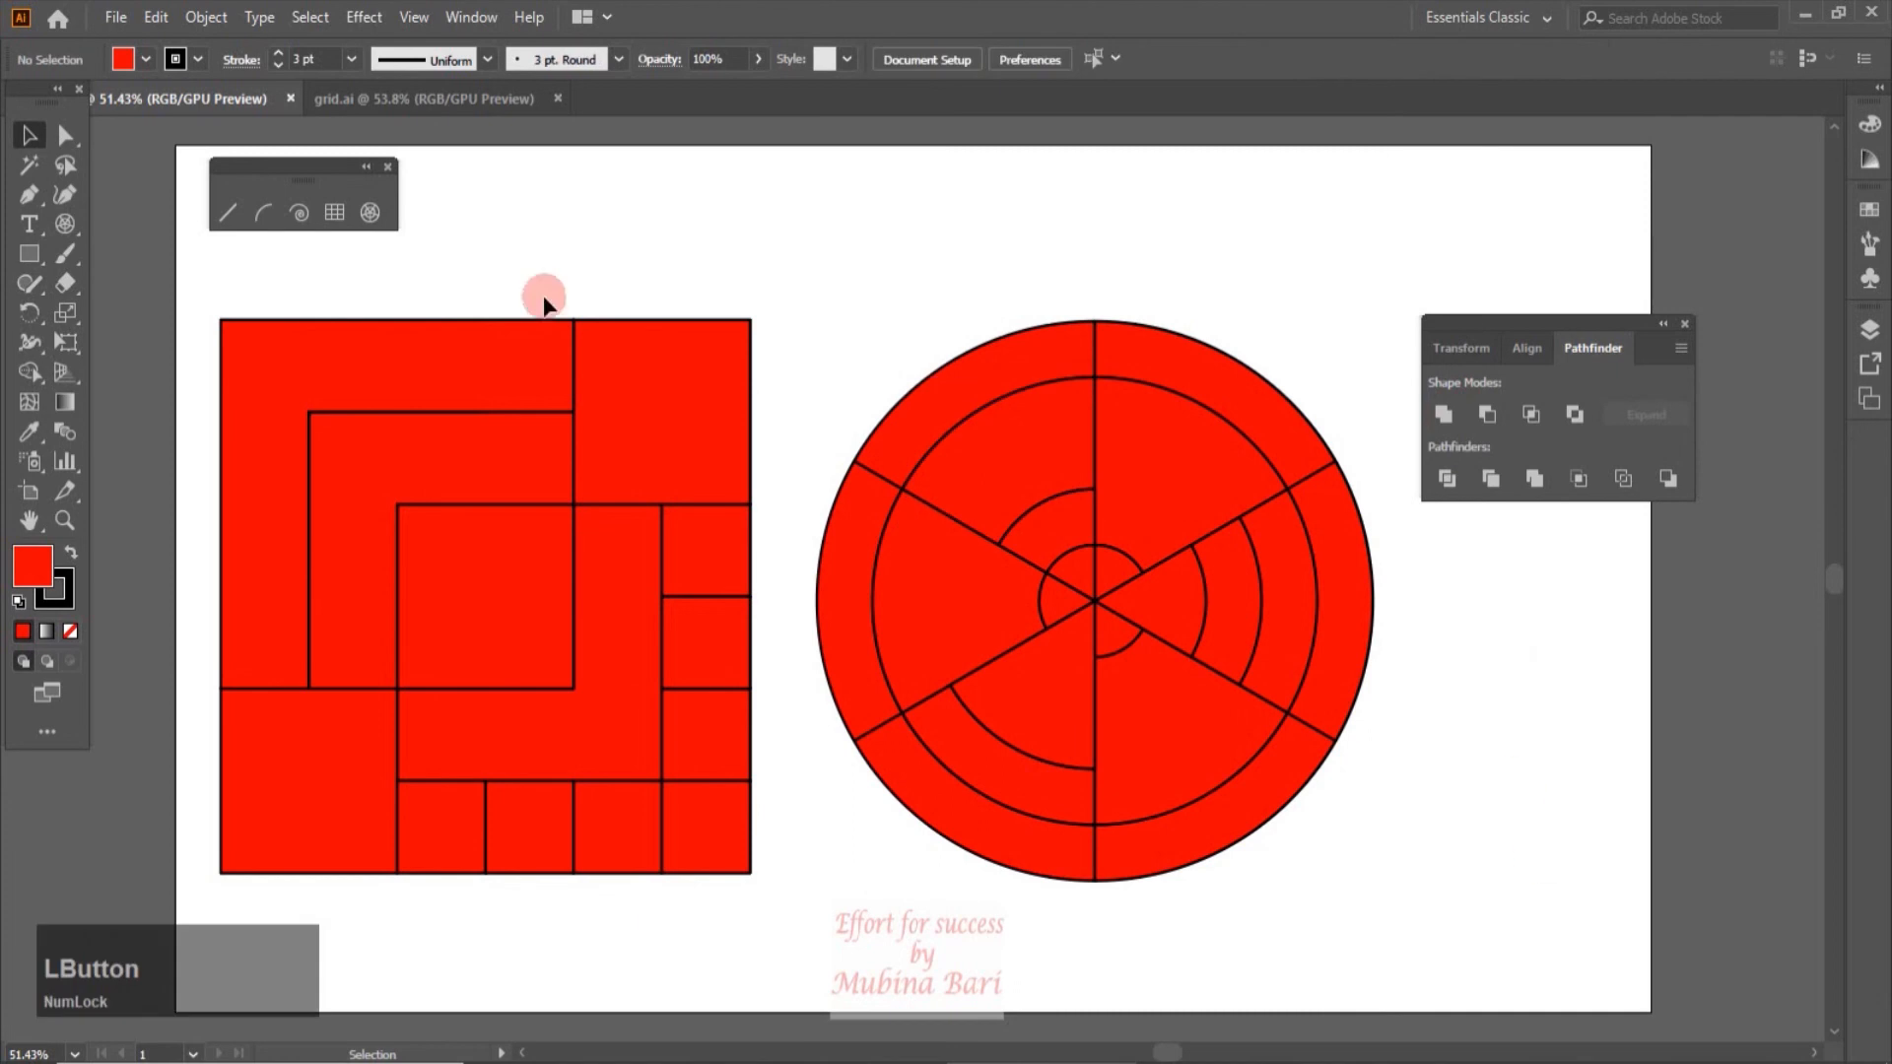
Step: Switch to the grid.ai document and copy the crane, tulip and black butterfly pictures
left_click(339, 102)
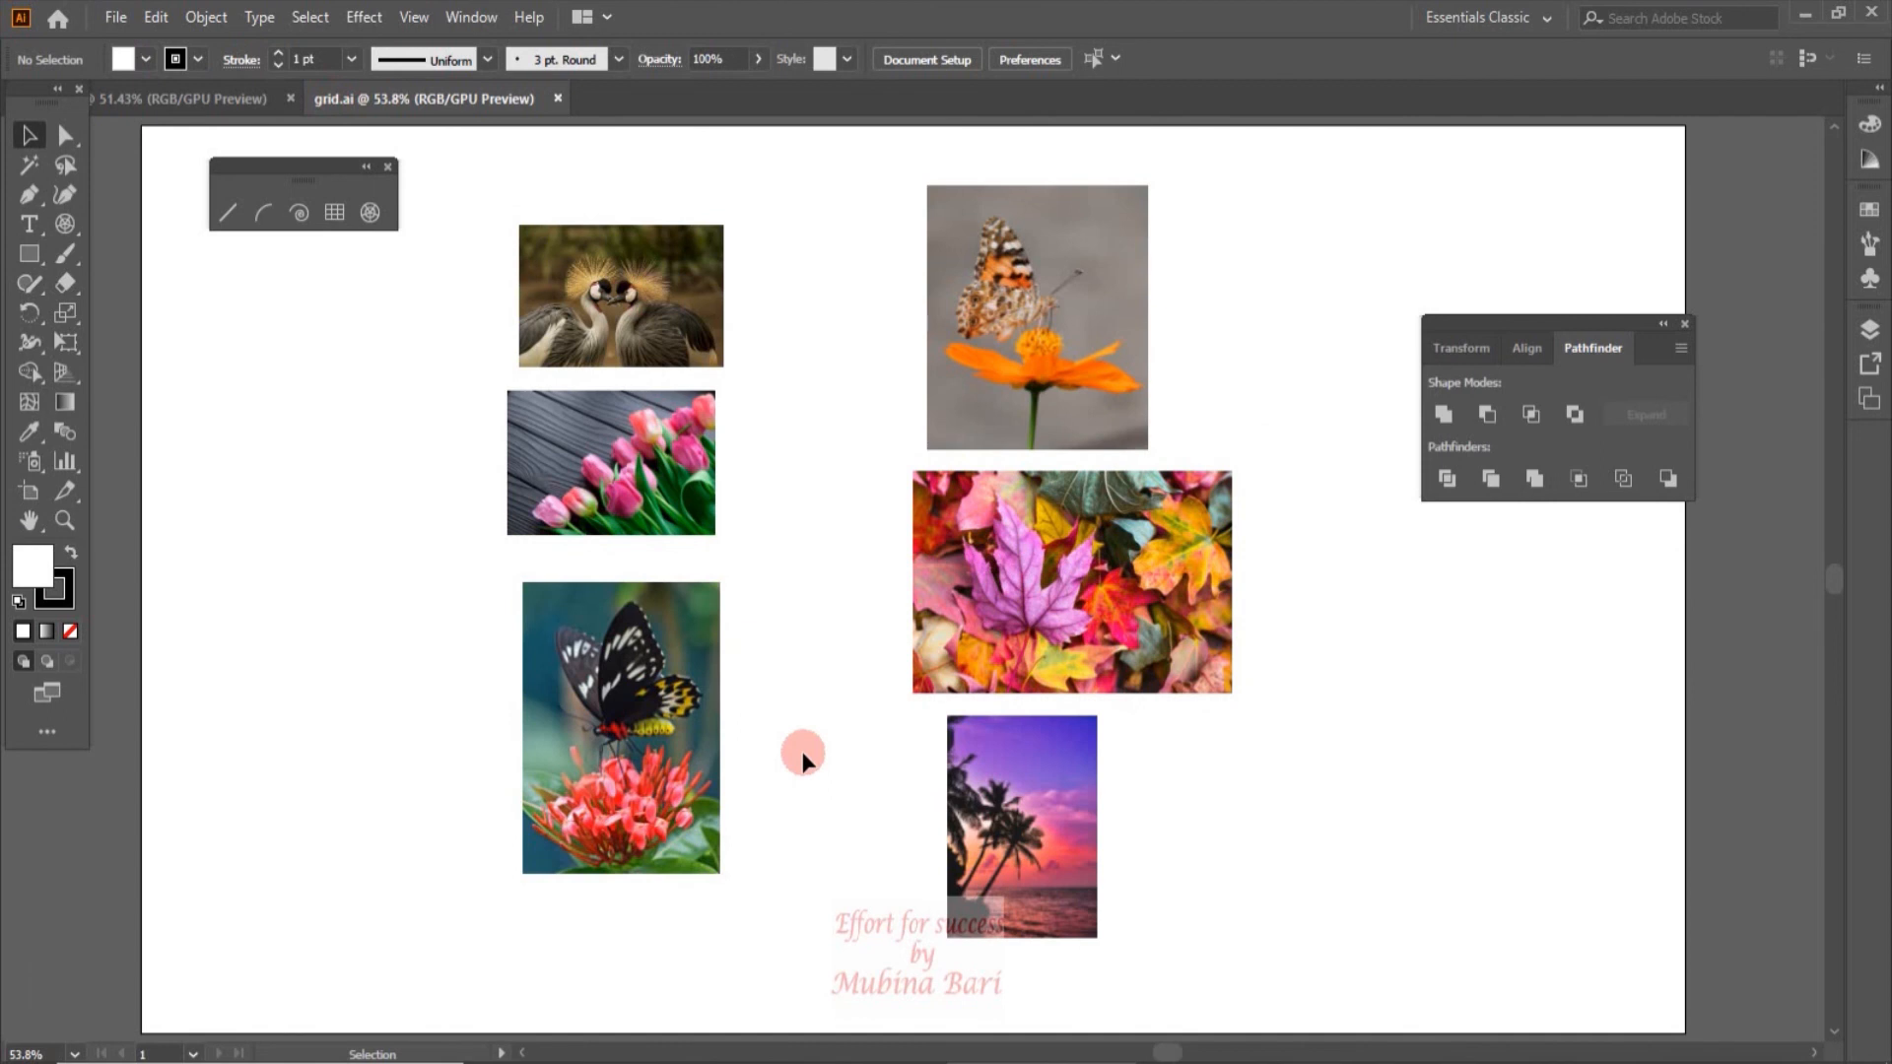
left_click(629, 311)
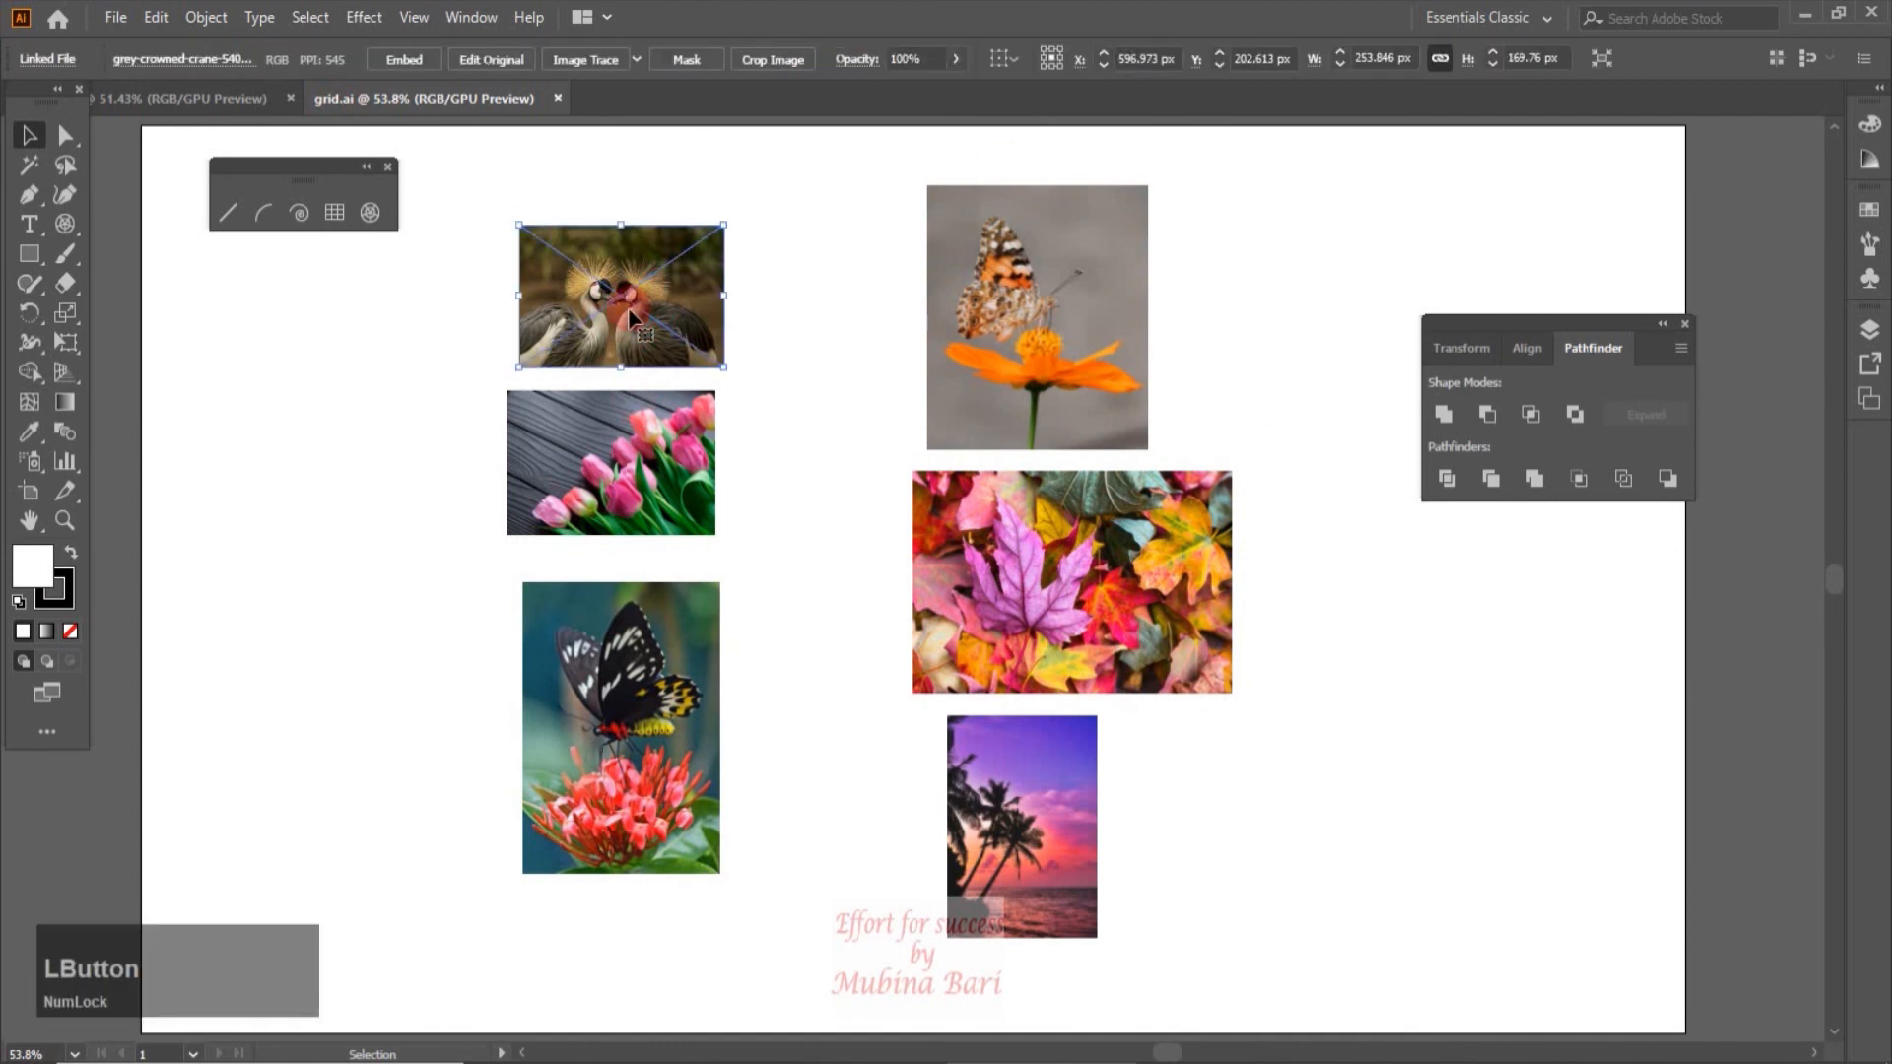
left_click(625, 410, "shift")
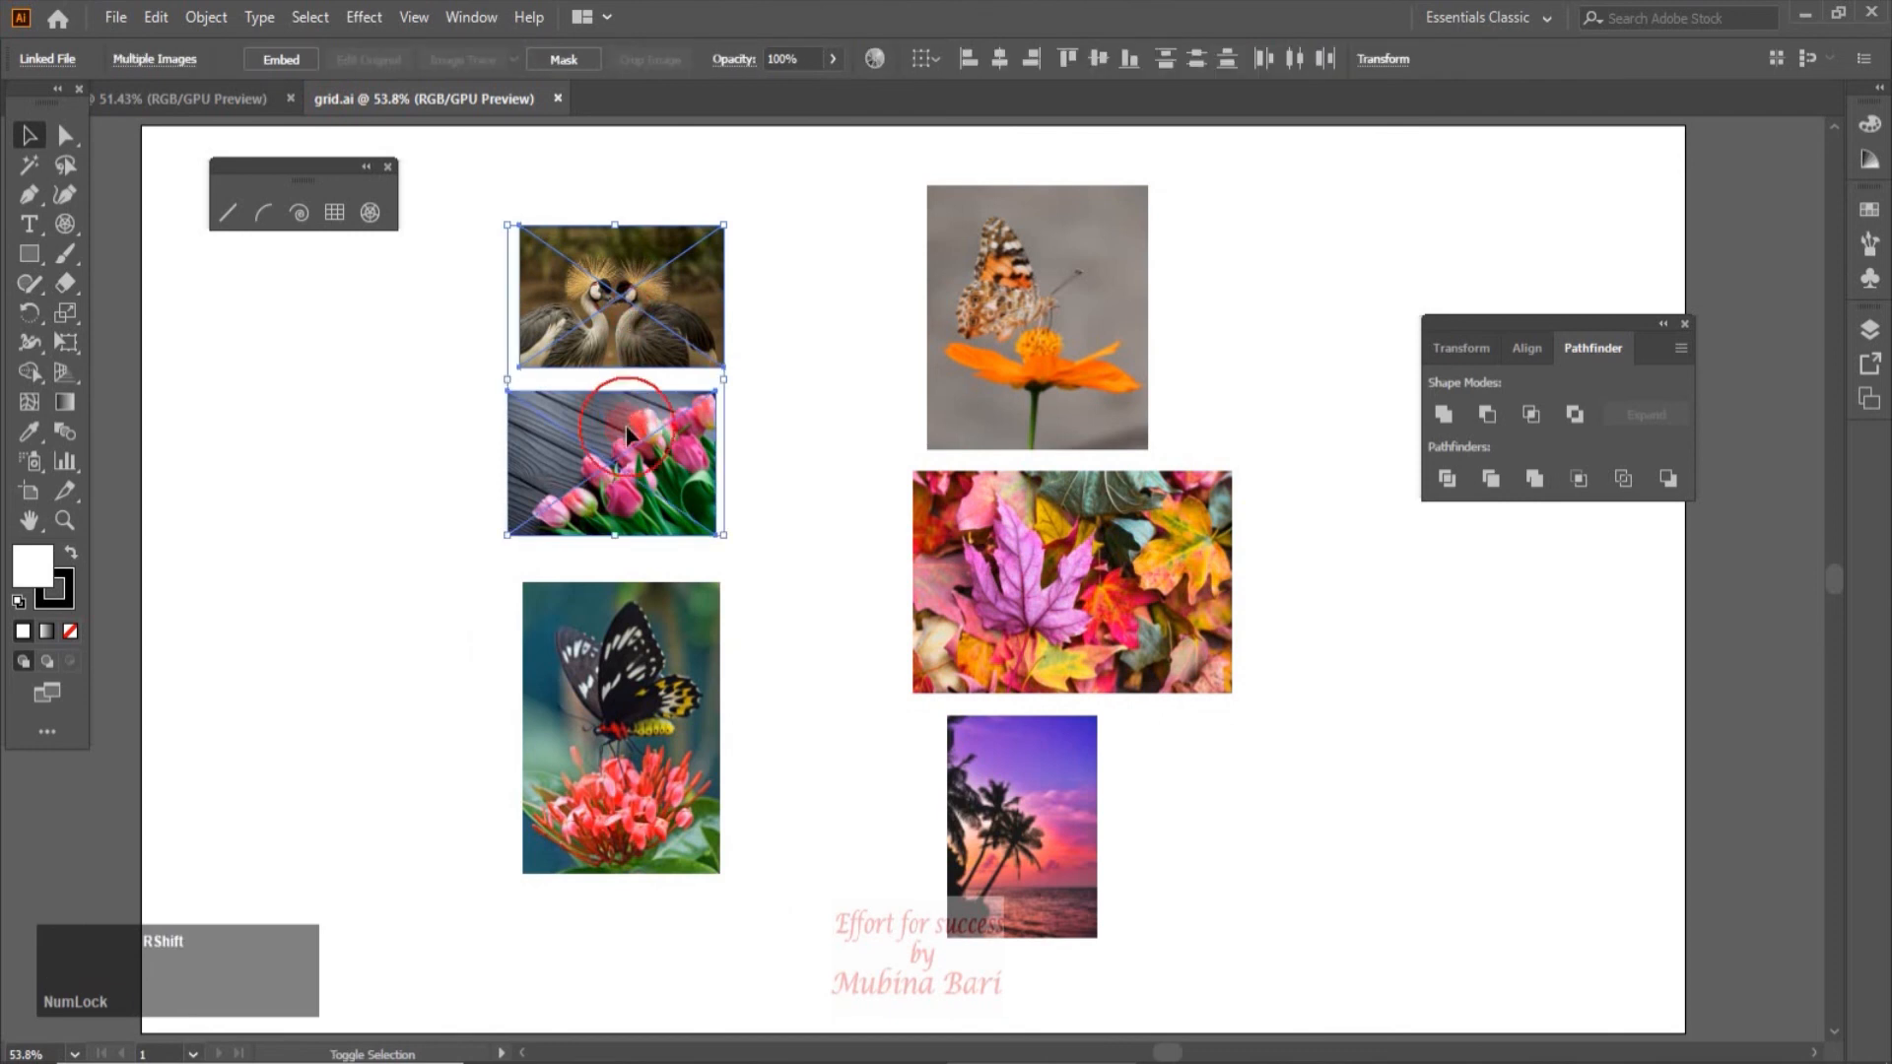
left_click(644, 701, "shift")
left_click(156, 17)
left_click(195, 138)
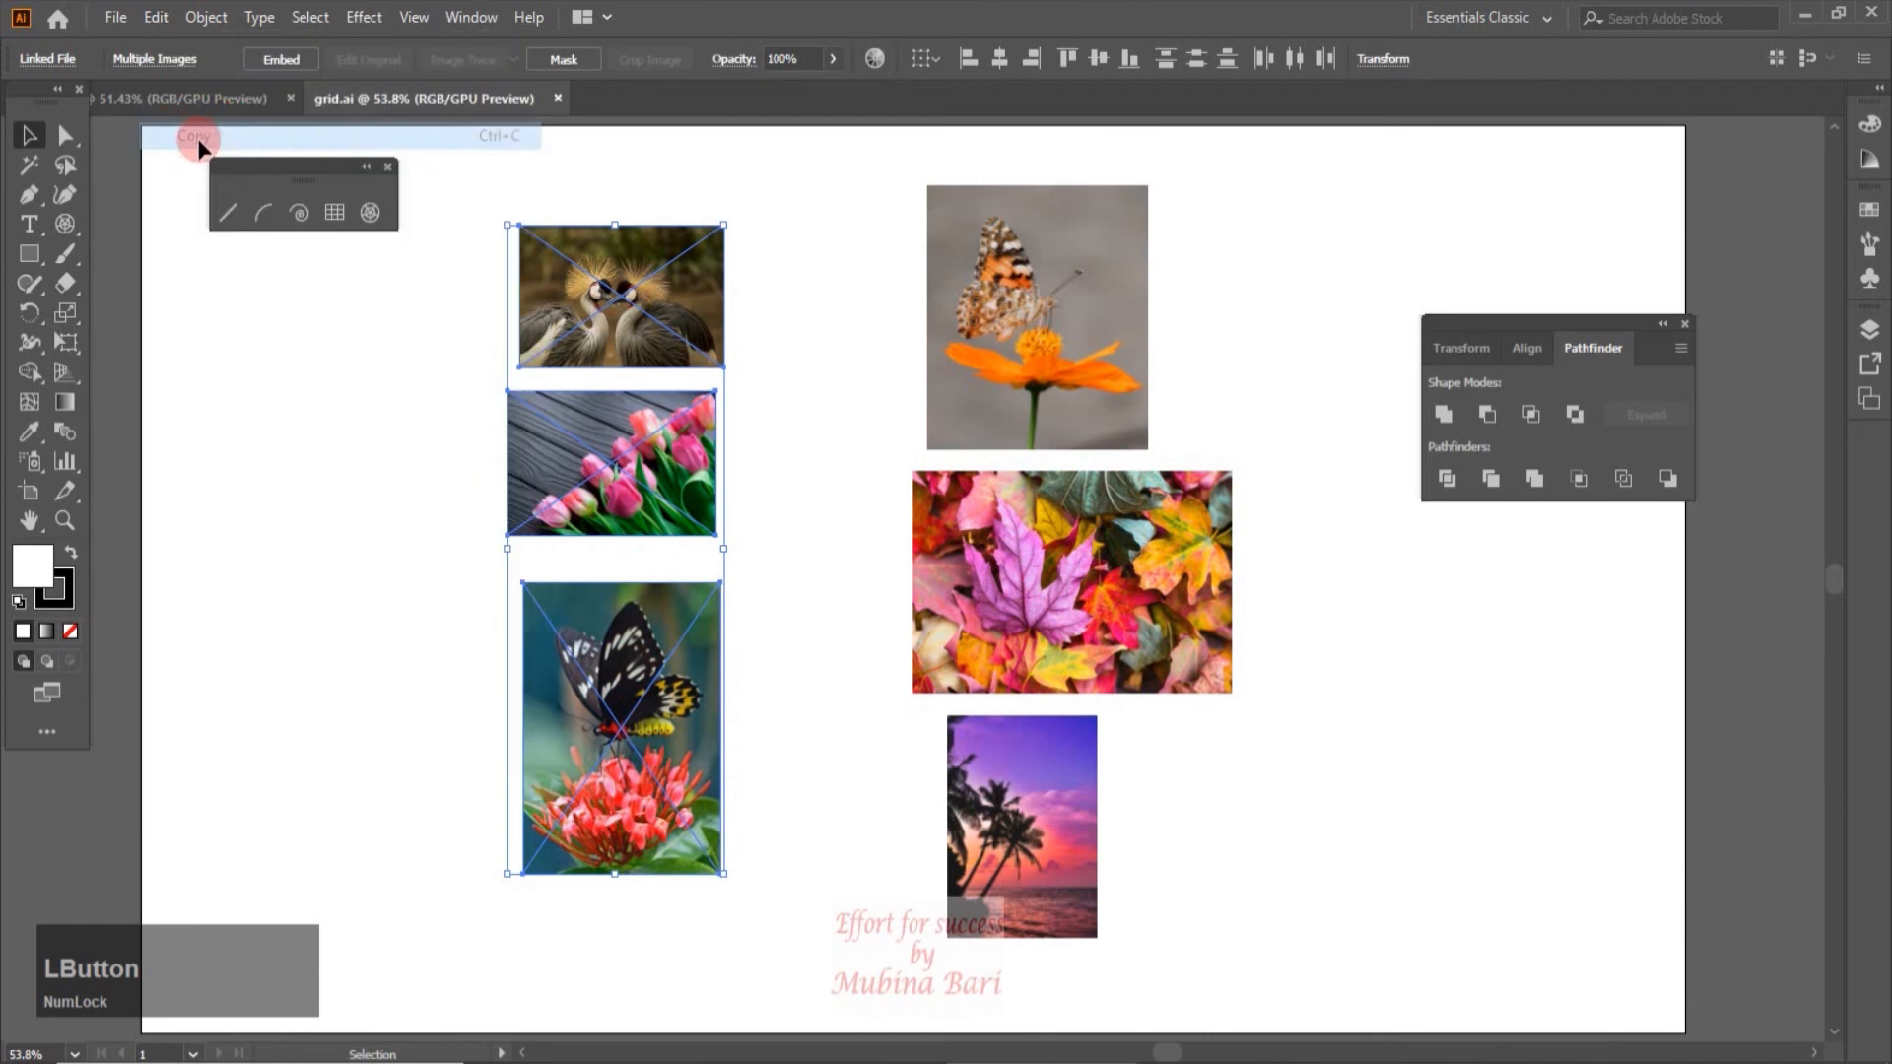
Step: Paste the three pictures into the document with the red grids, and move them and the Pathfinder panel out of the way
left_click(187, 102)
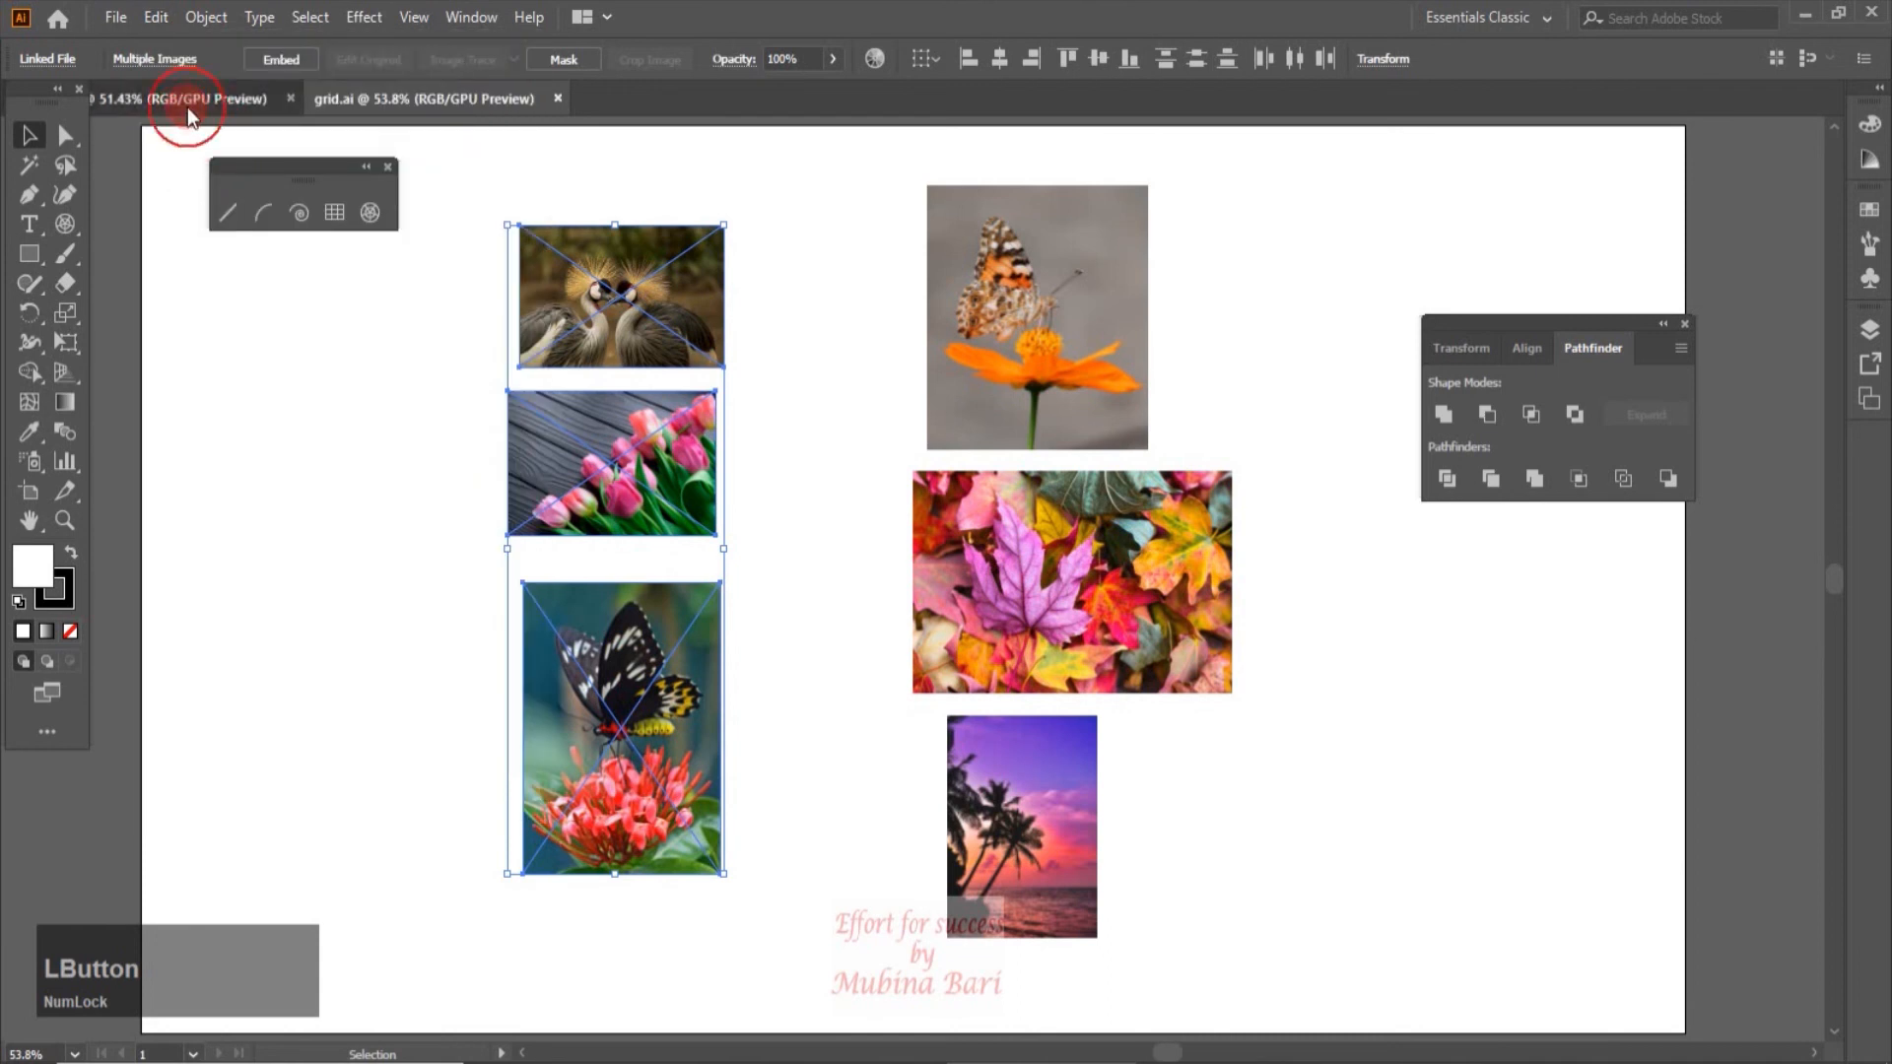
left_click(155, 17)
left_click(197, 164)
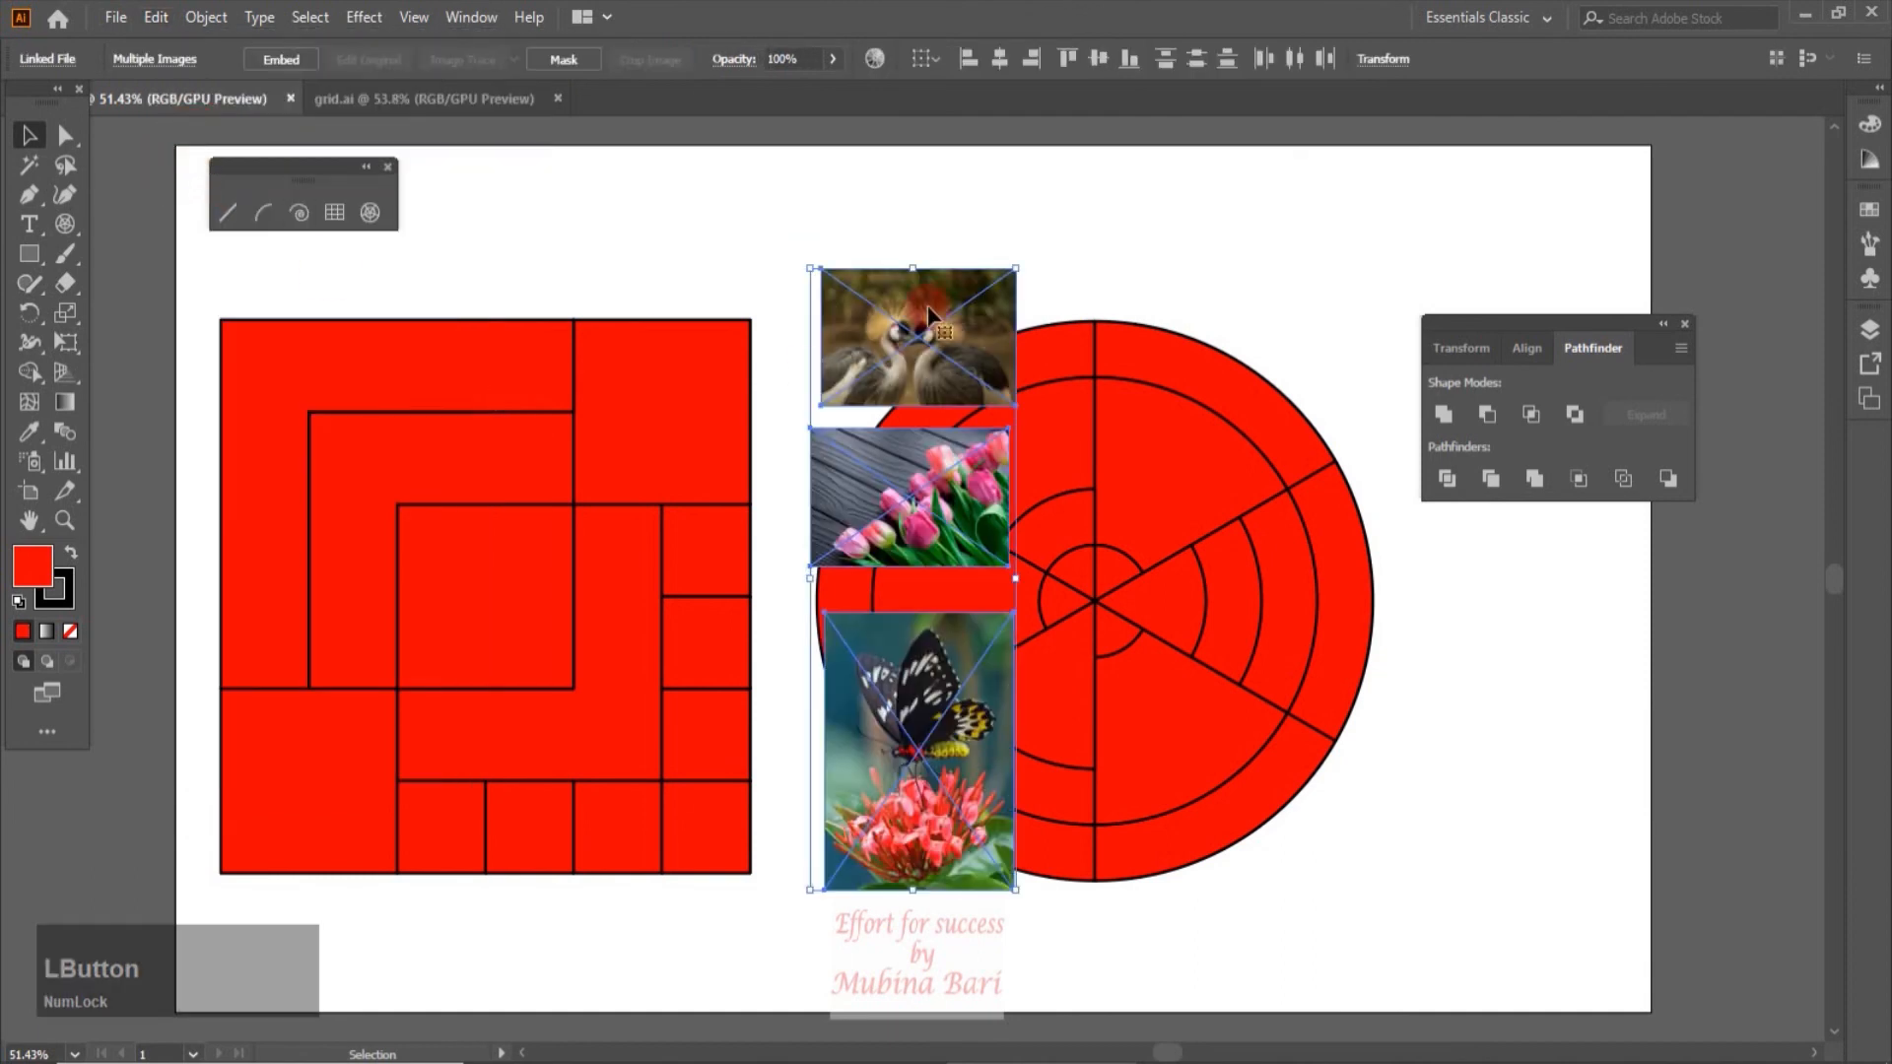
left_click_drag(946, 281, 1413, 270)
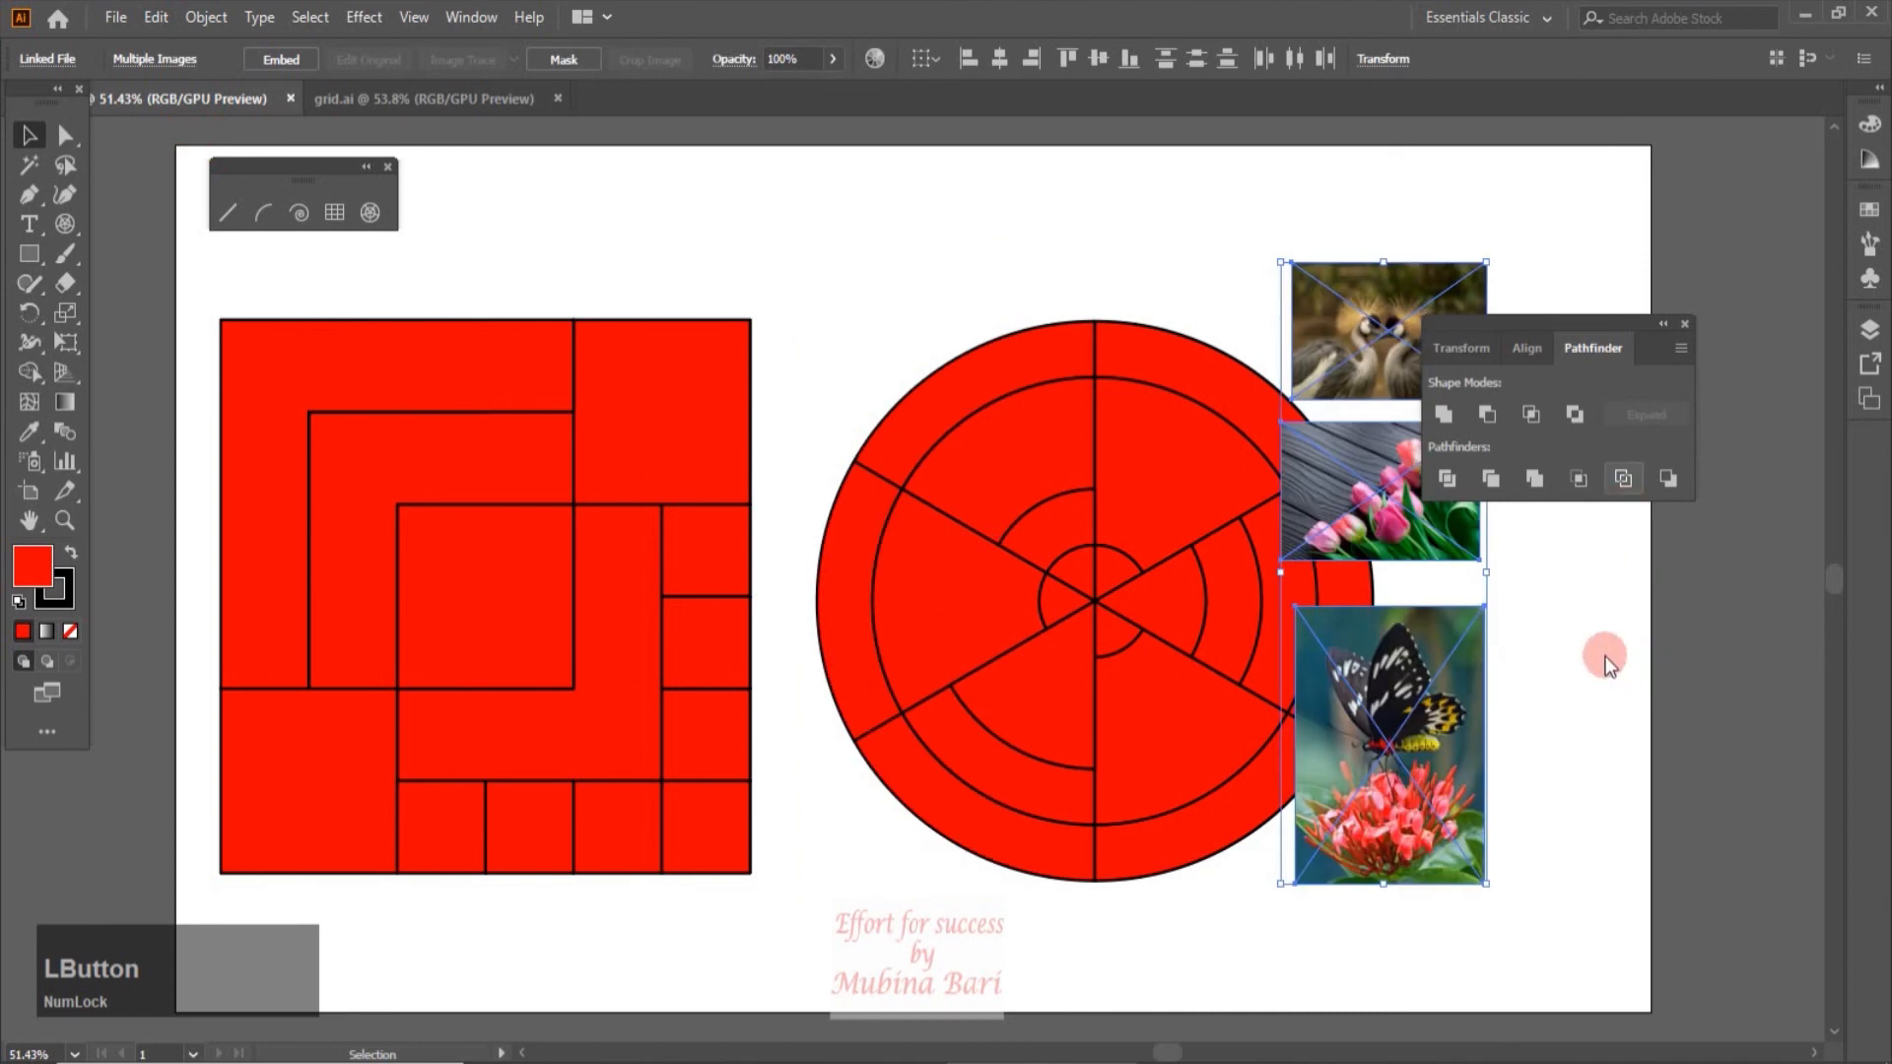
left_click(1582, 623)
left_click_drag(1580, 323, 1686, 151)
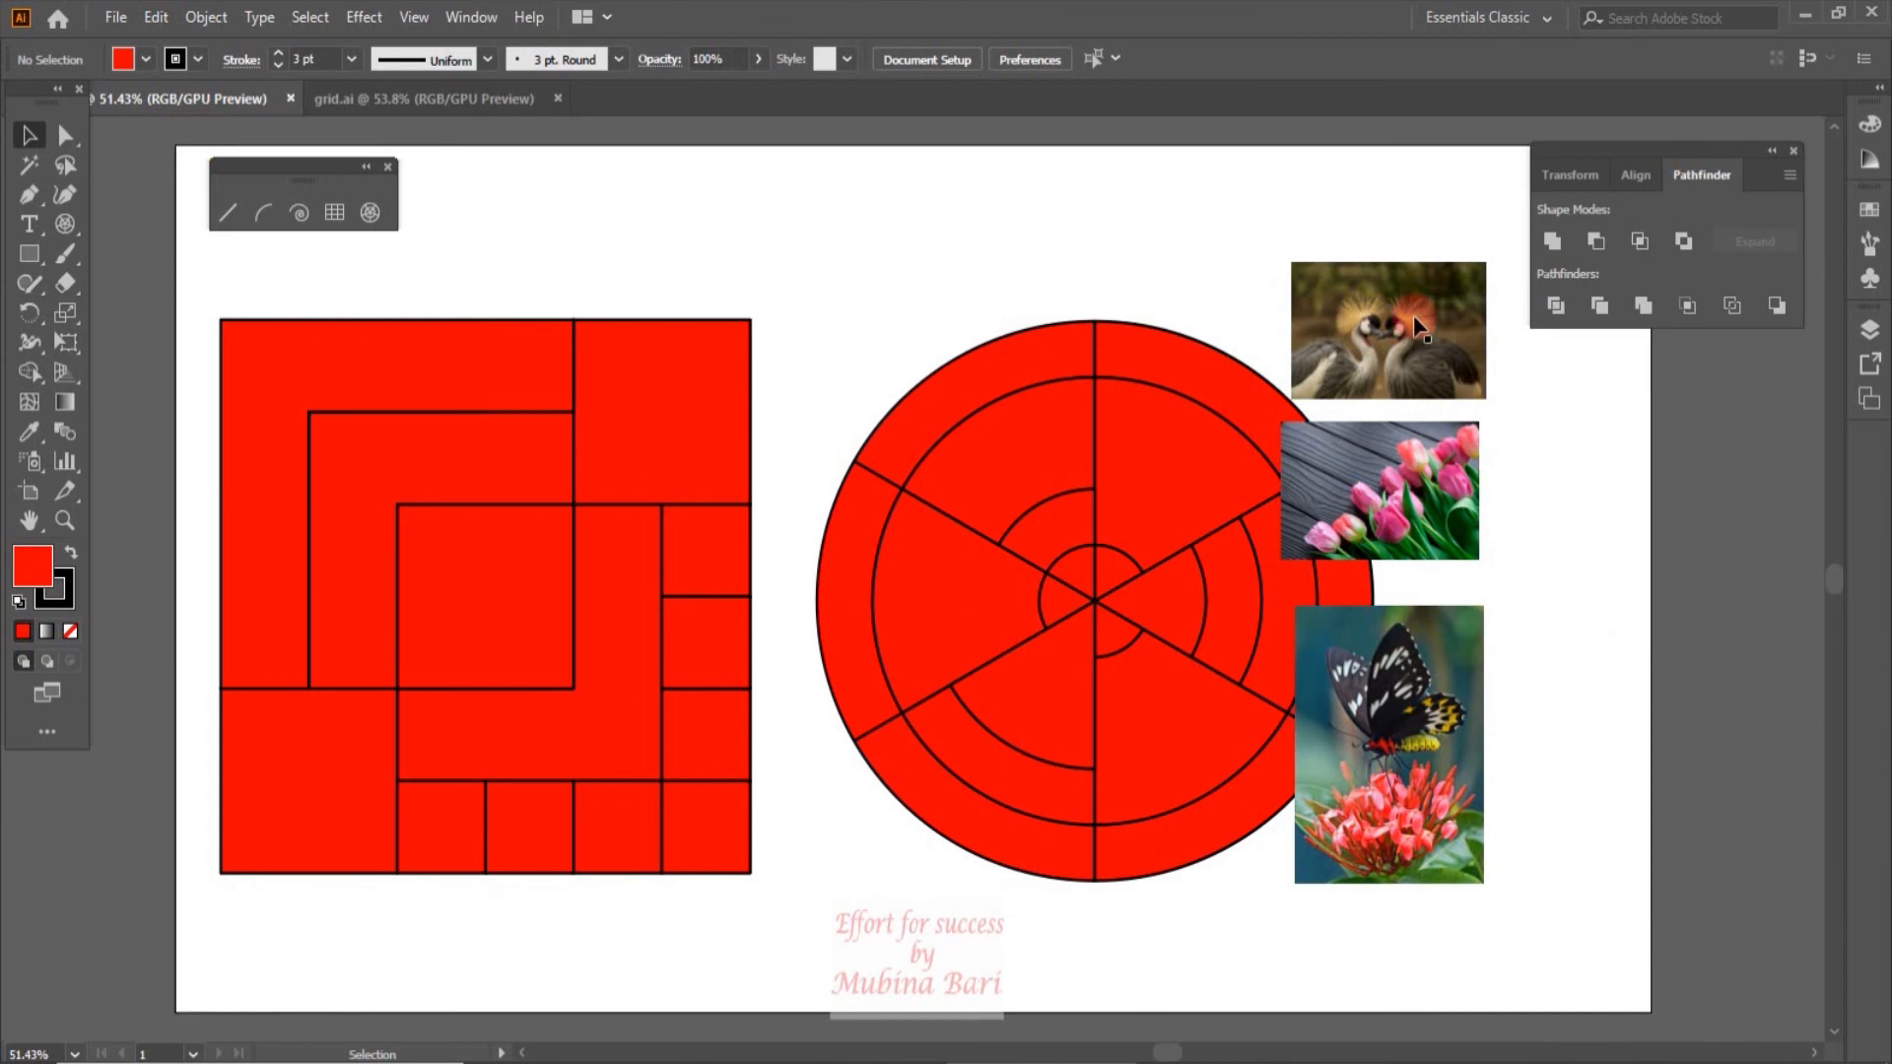
Step: Place the tulip picture over the rectangular grid's lower-left square and enlarge it to about 304 by 243 px
left_click_drag(1414, 525, 355, 775)
left_click_drag(210, 826, 168, 880)
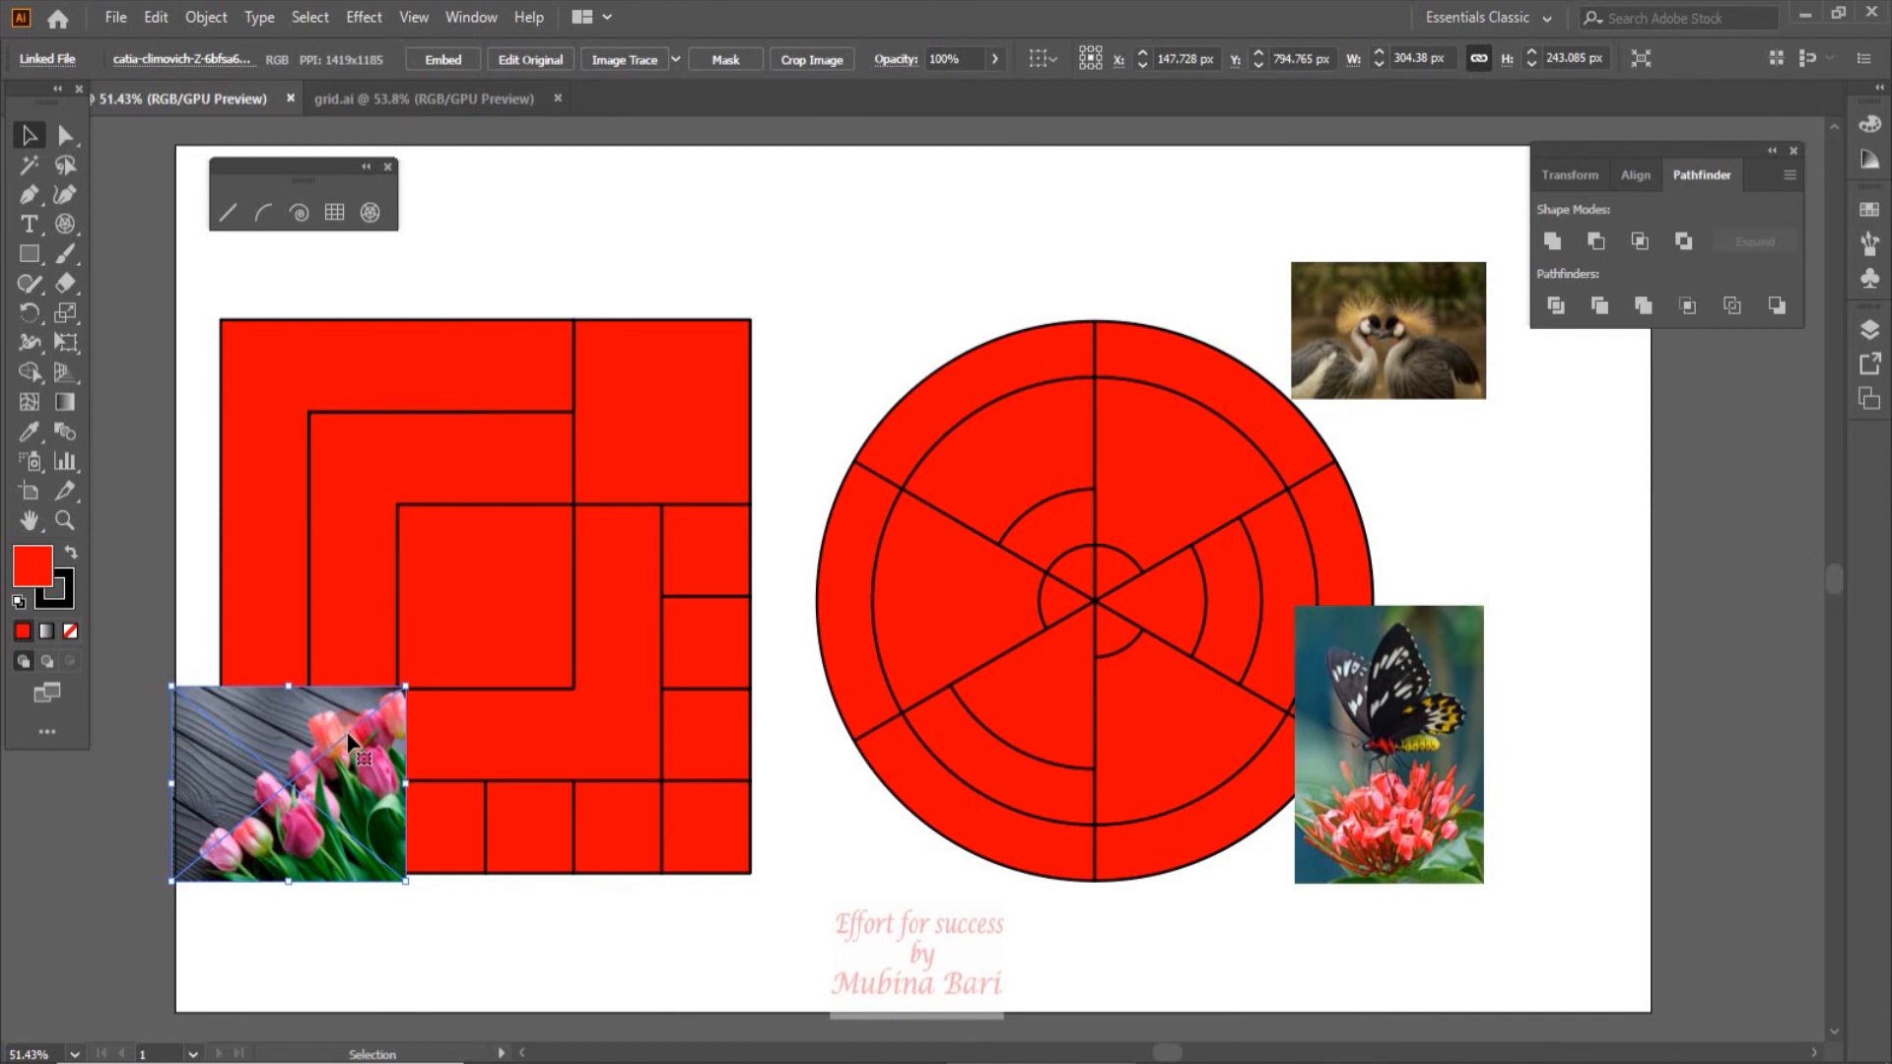
key("ctrl+shift+a")
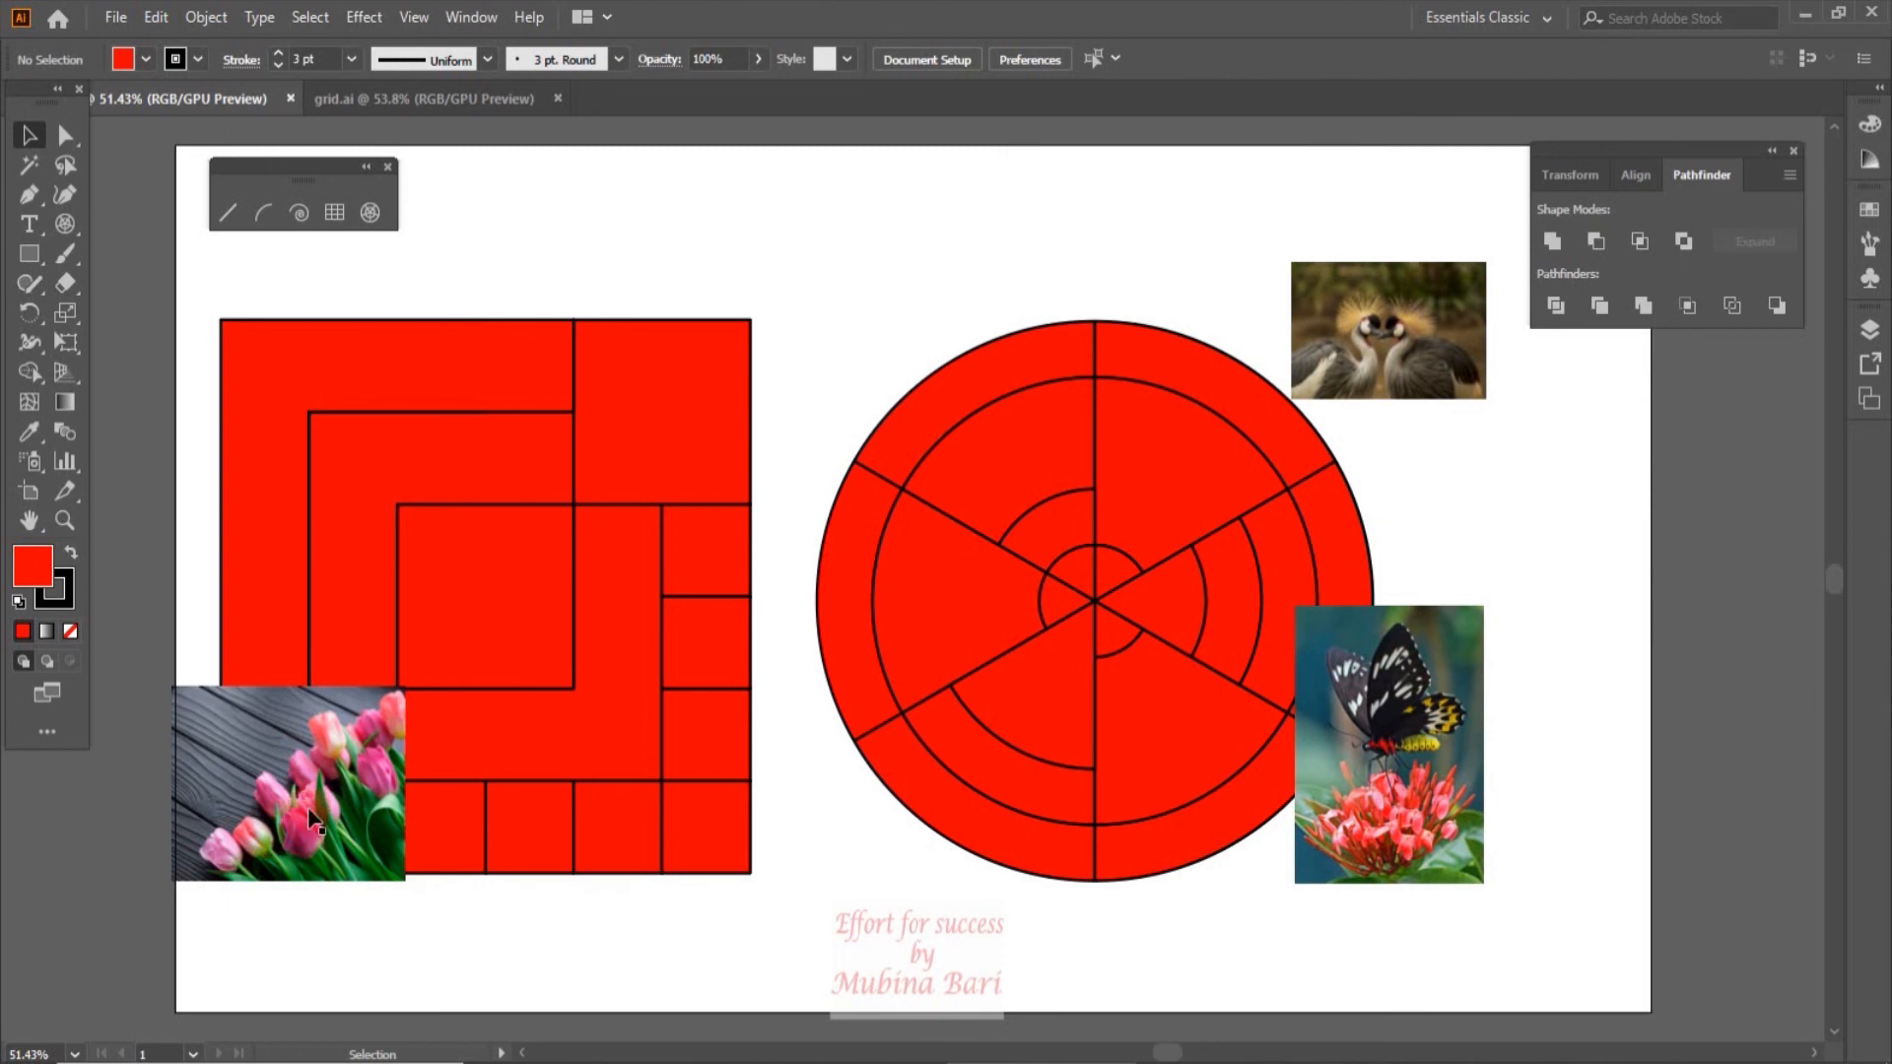
Step: Send the tulip picture to the back, behind the rectangular grid
right_click(310, 816)
left_click(246, 810)
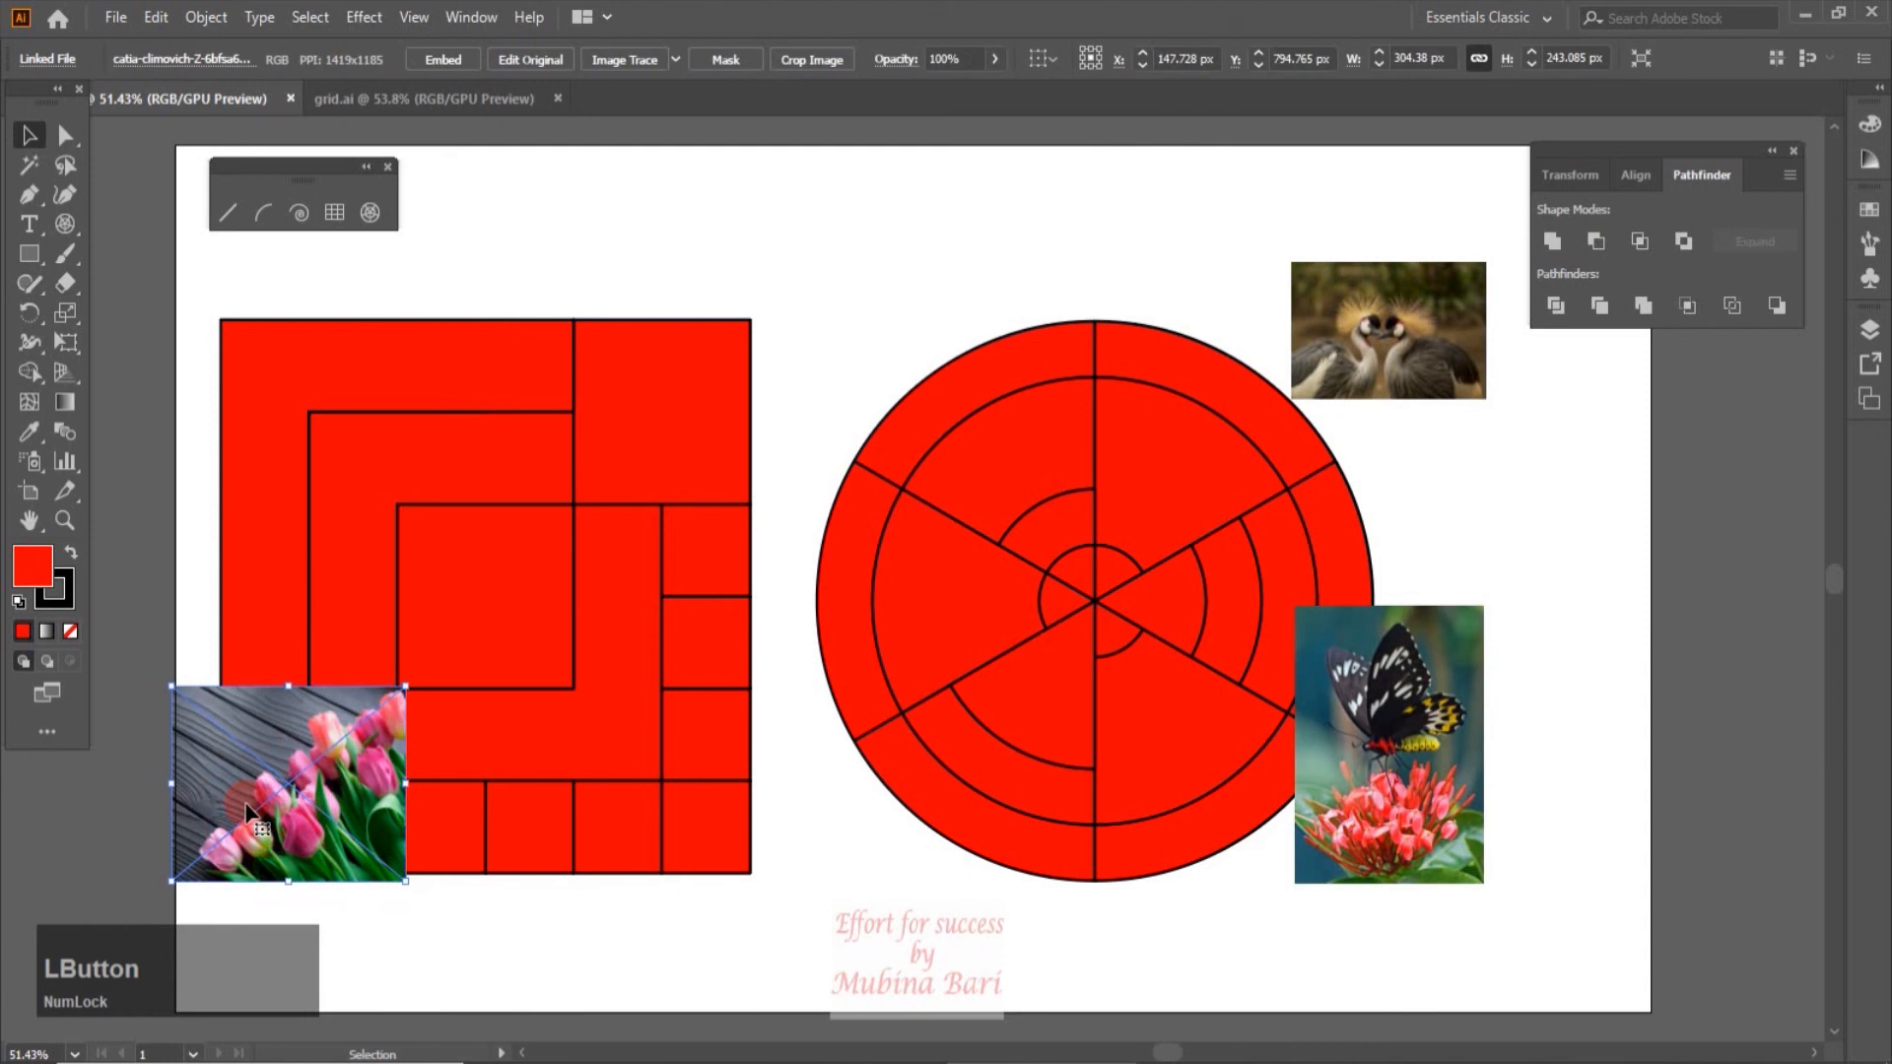
right_click(361, 748)
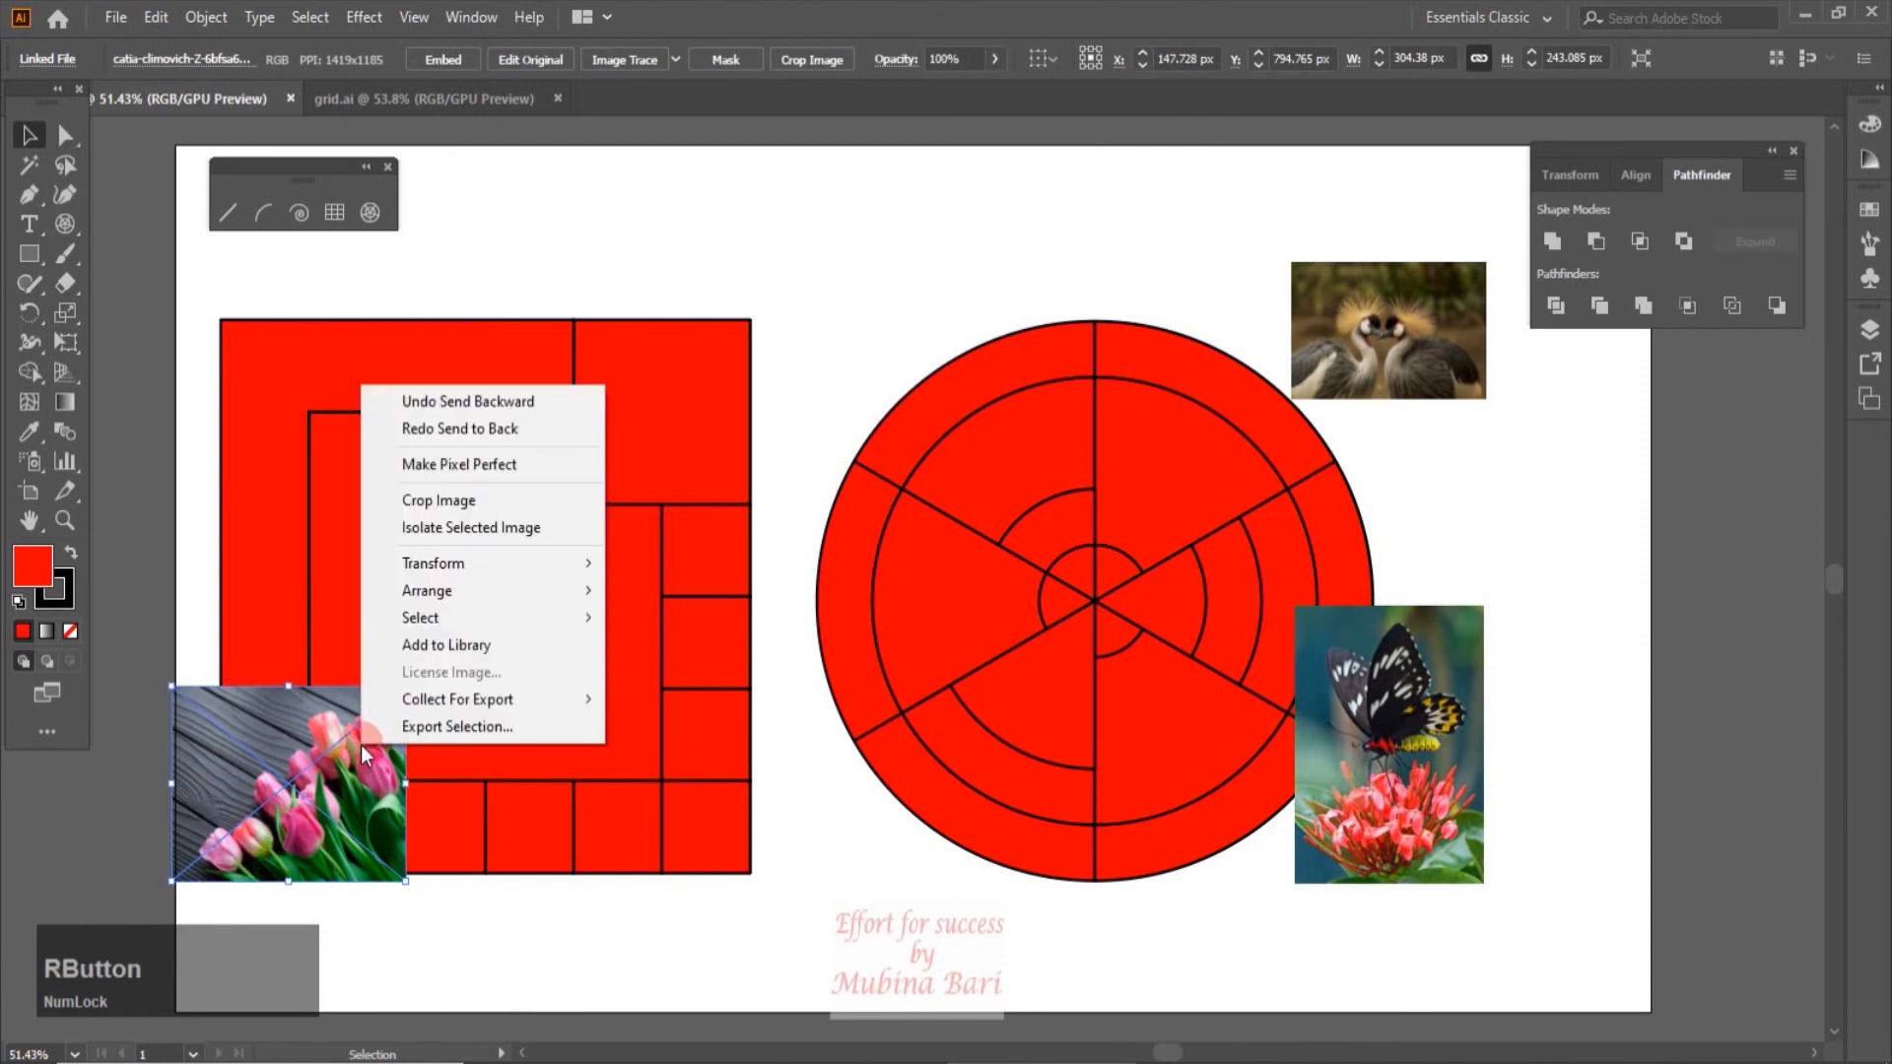
mouse_move(424, 589)
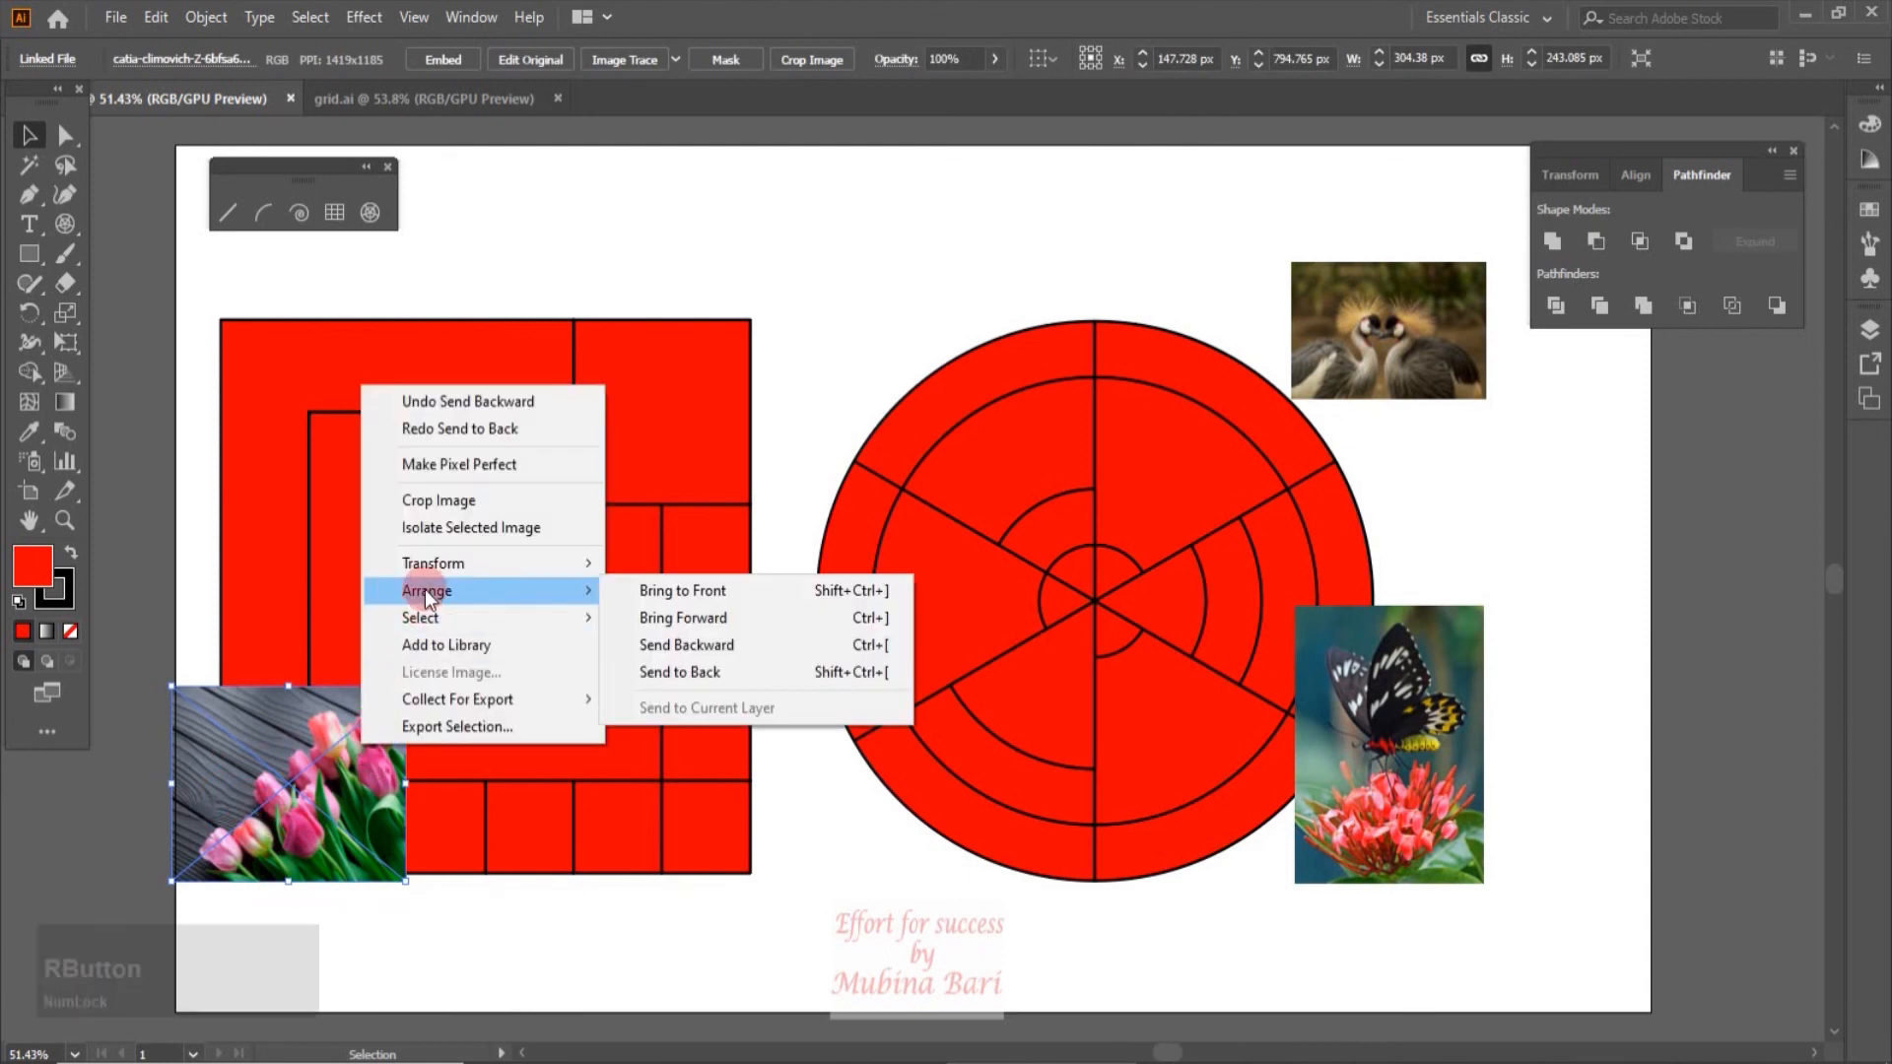
left_click(718, 672)
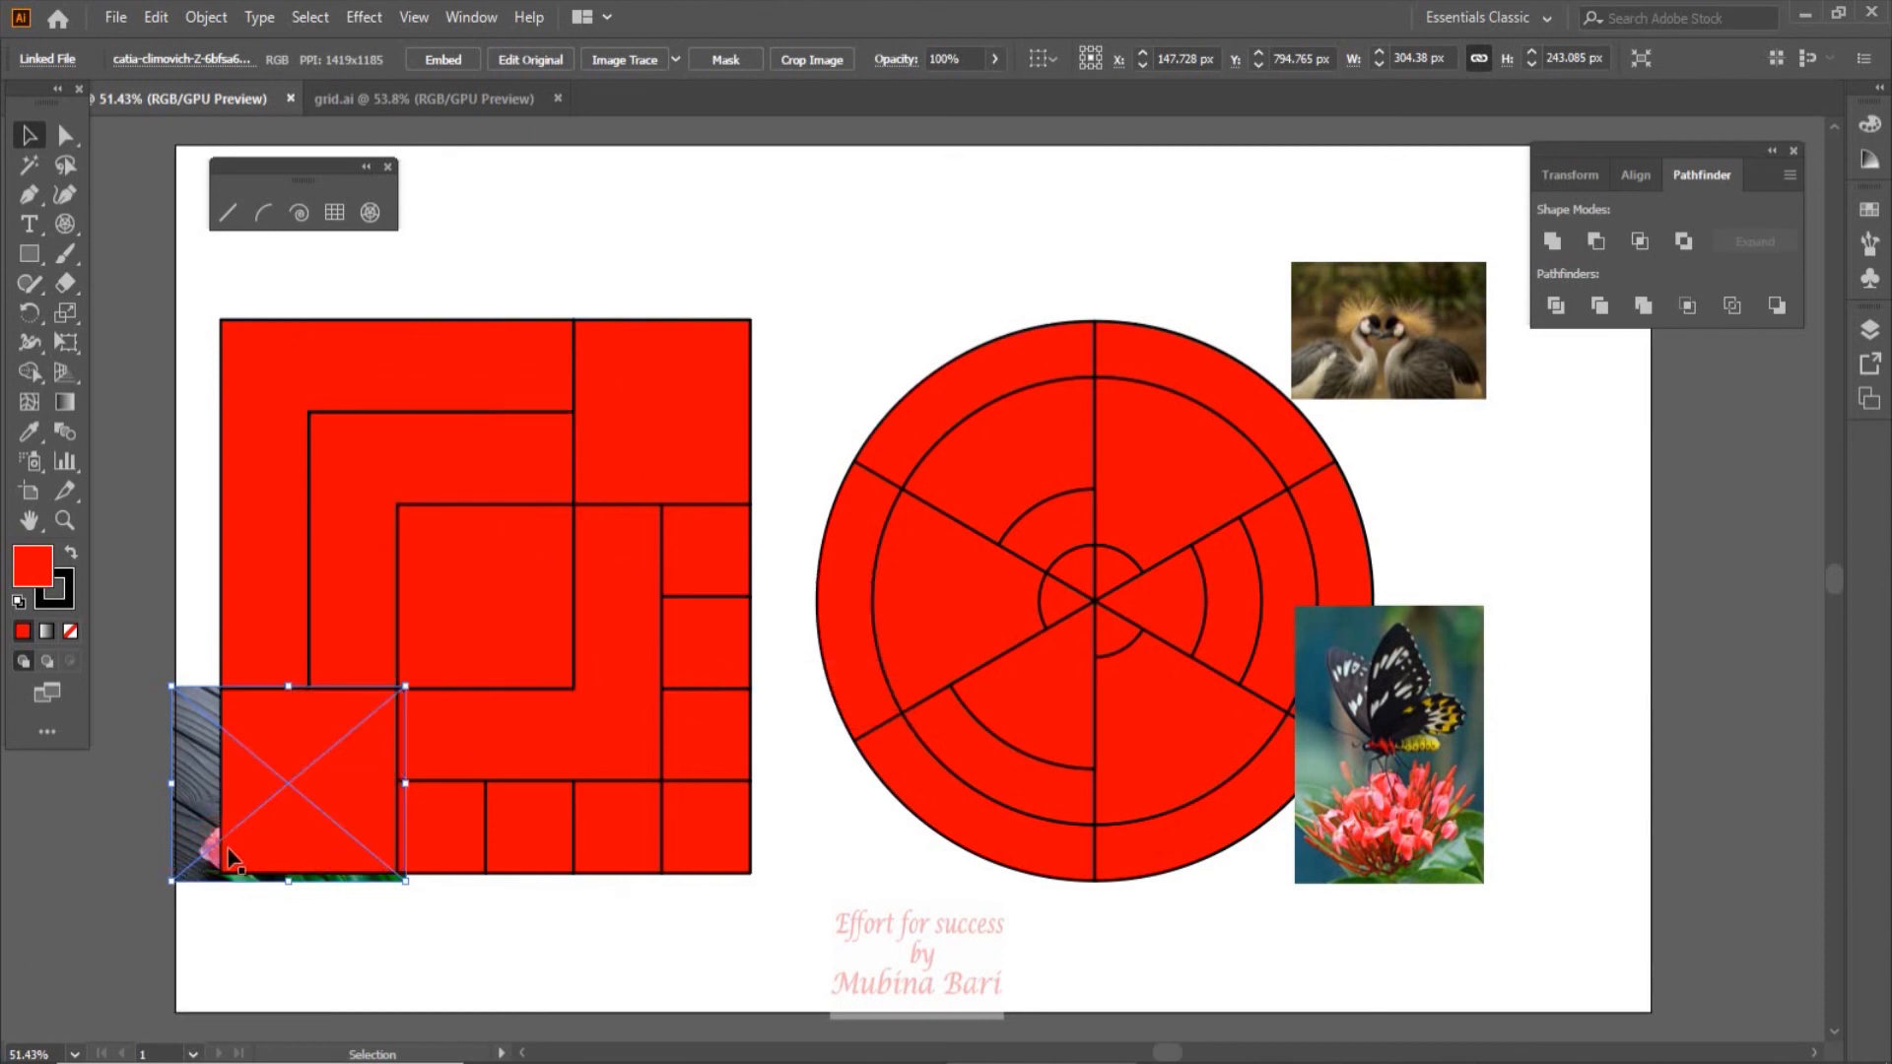
Step: Clip the tulip picture to the lower-left square with a clipping mask
key("shift")
left_click(374, 782, "shift")
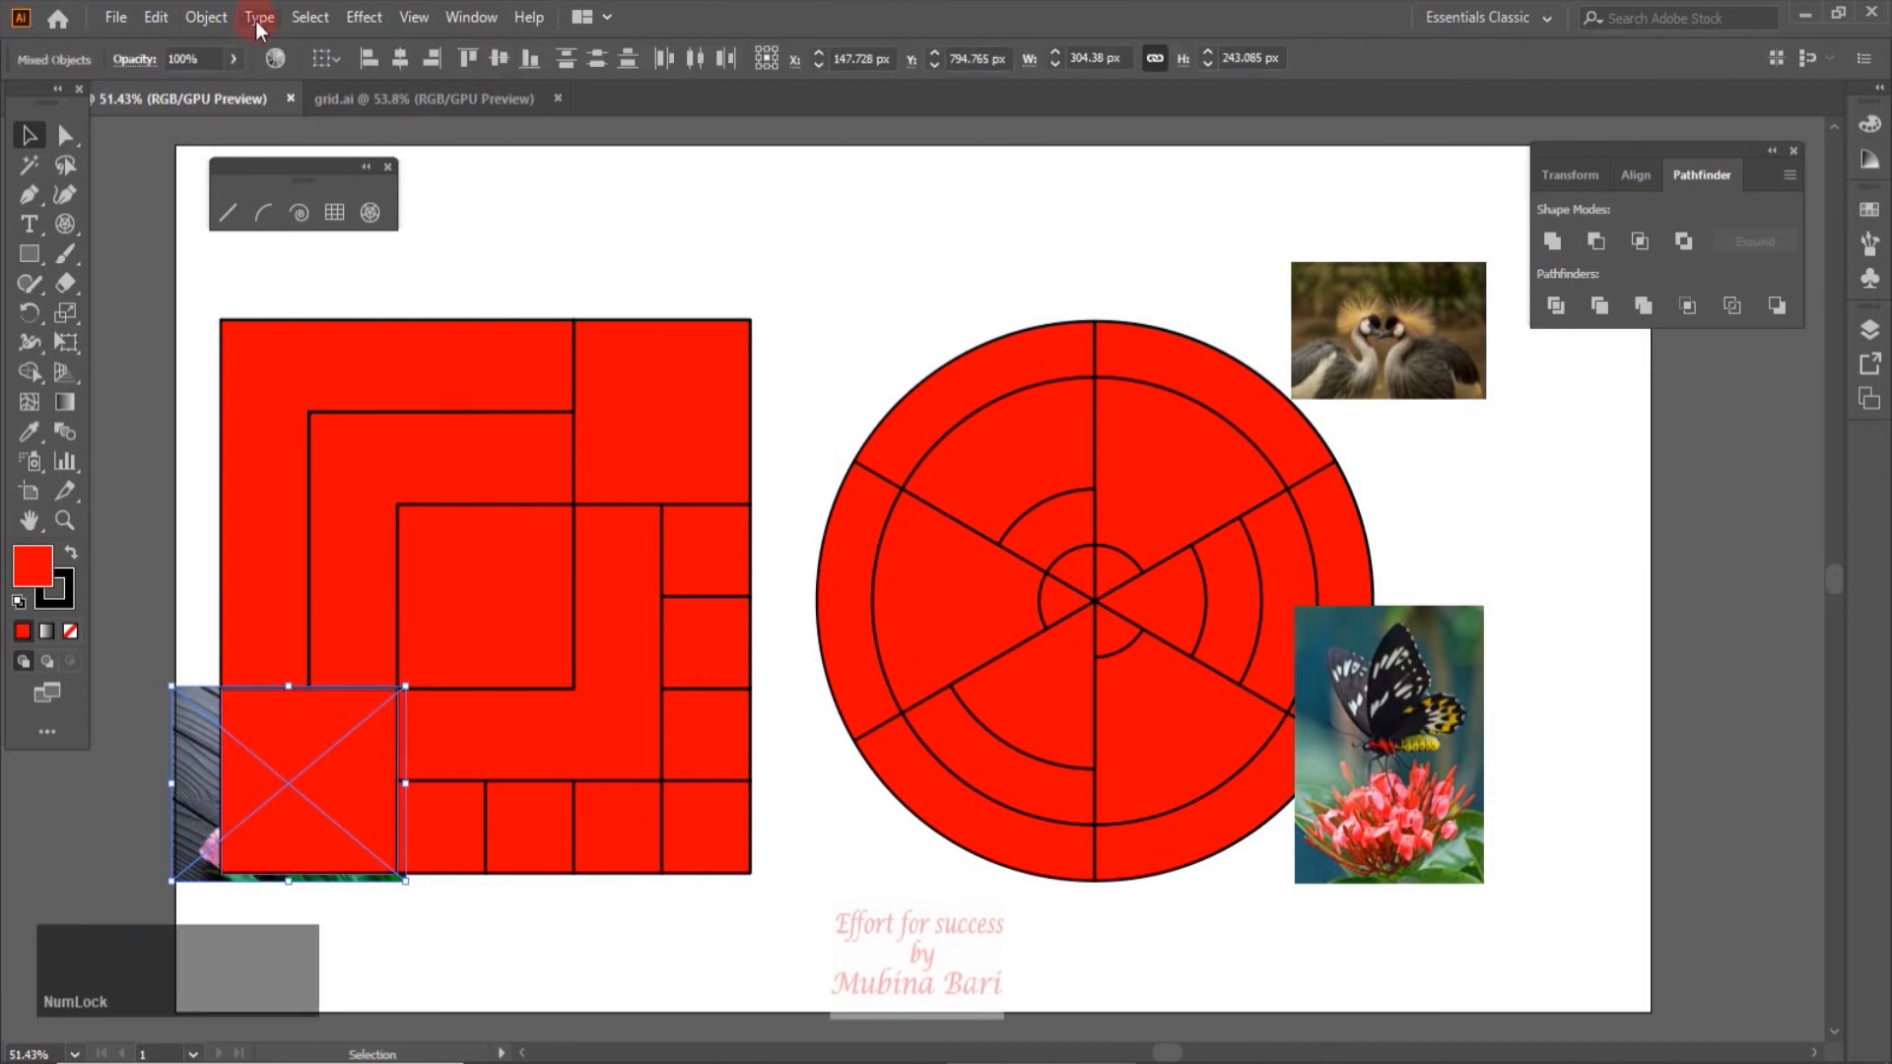
left_click(211, 22)
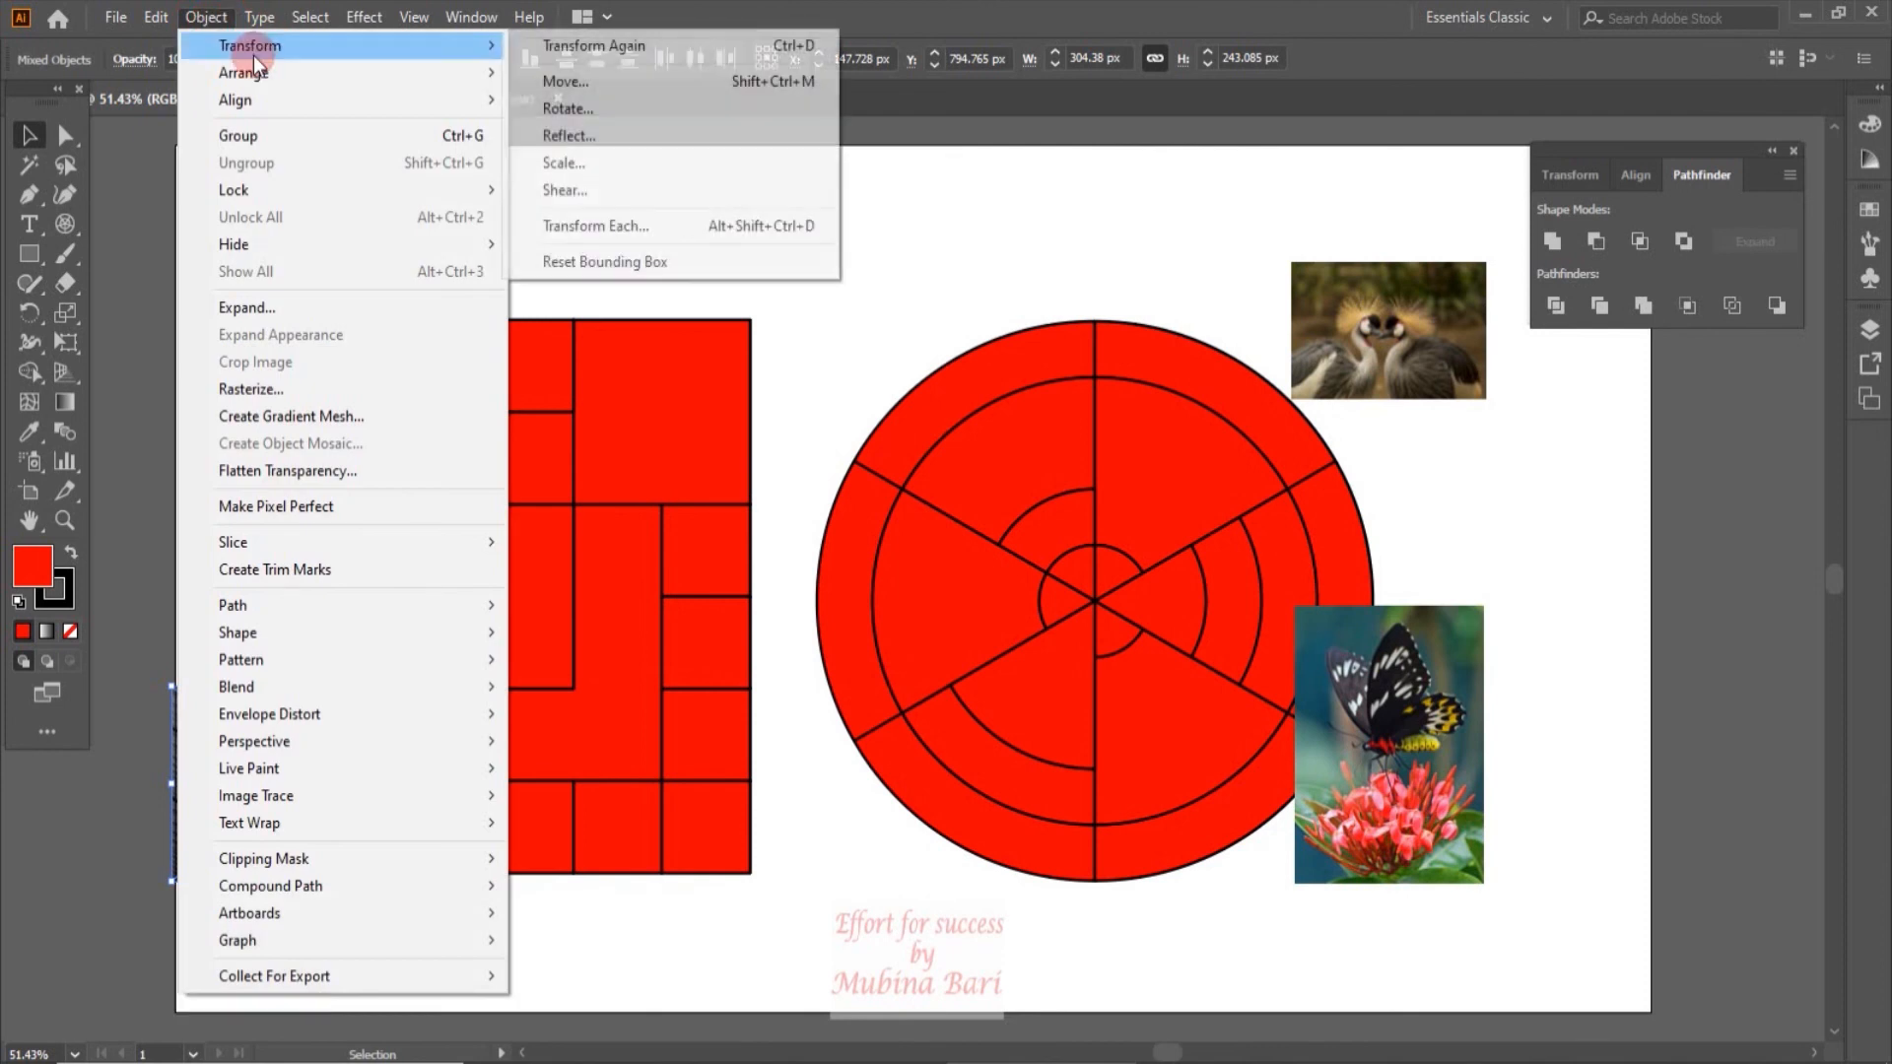
mouse_move(251, 867)
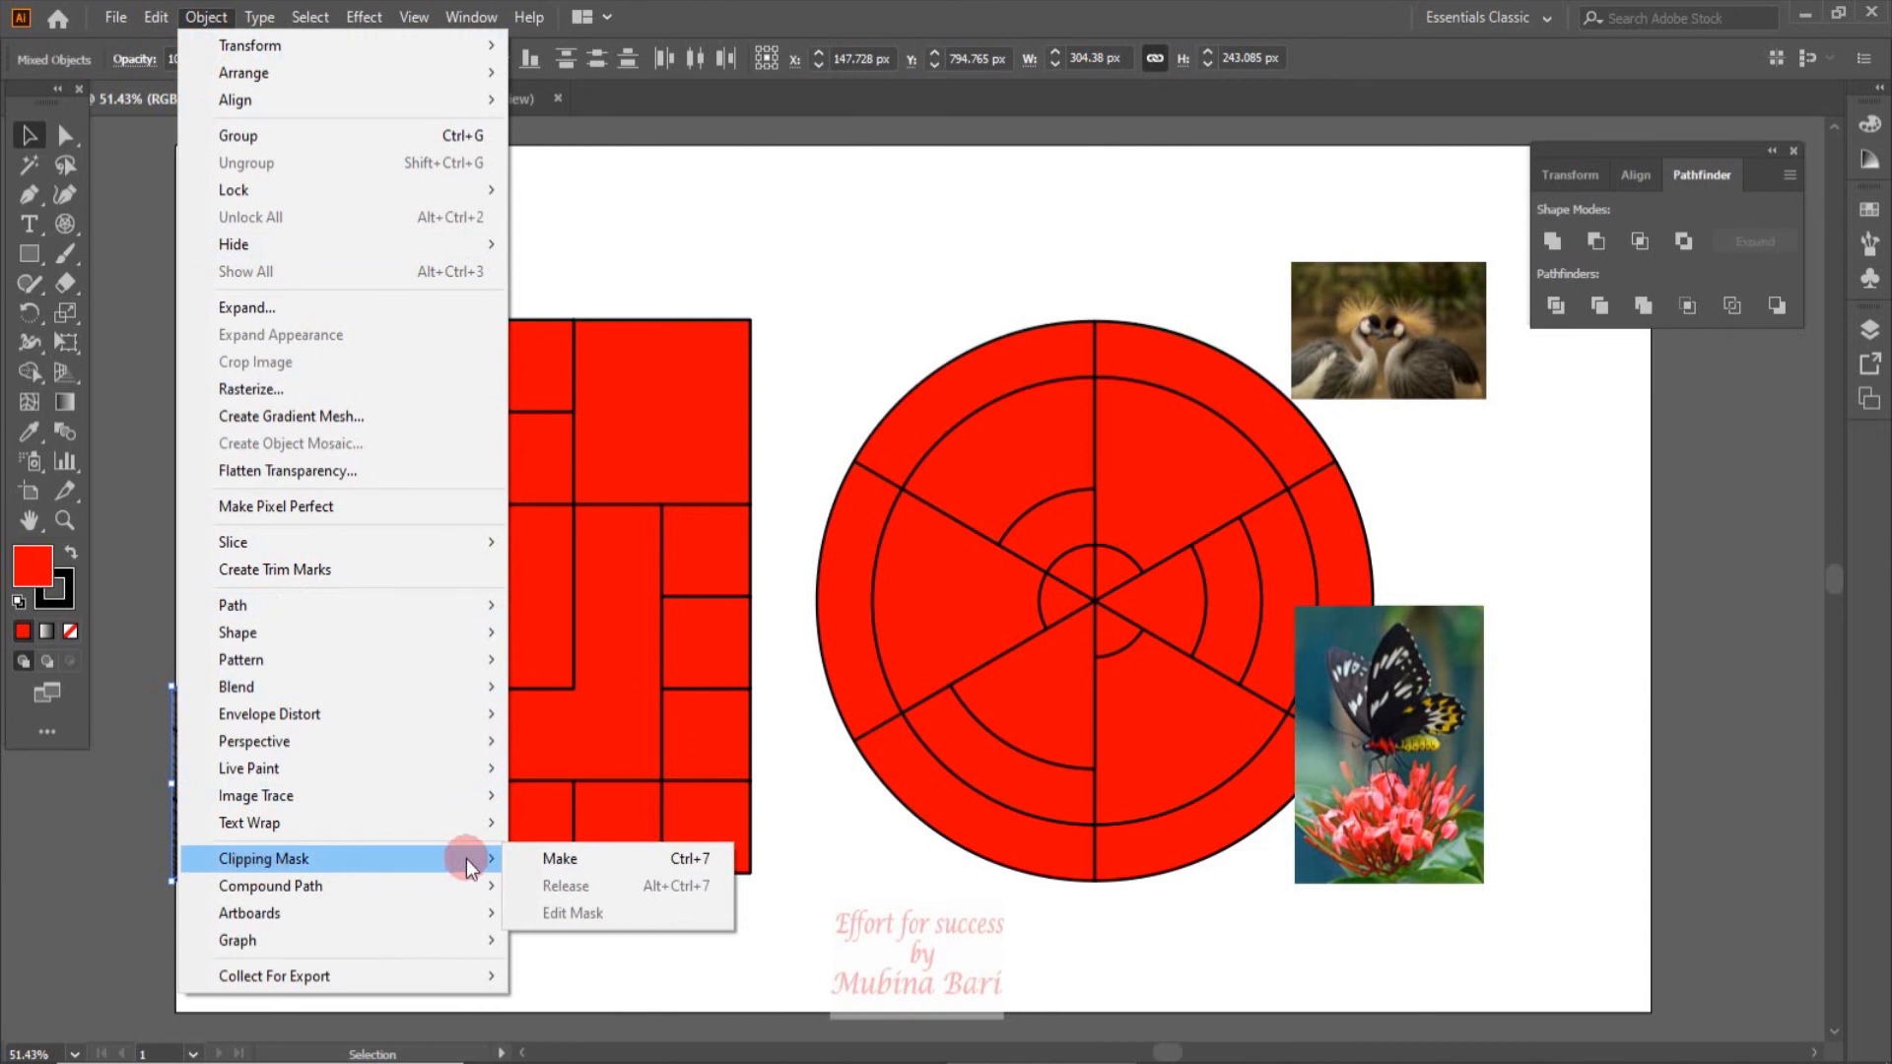
left_click(542, 855)
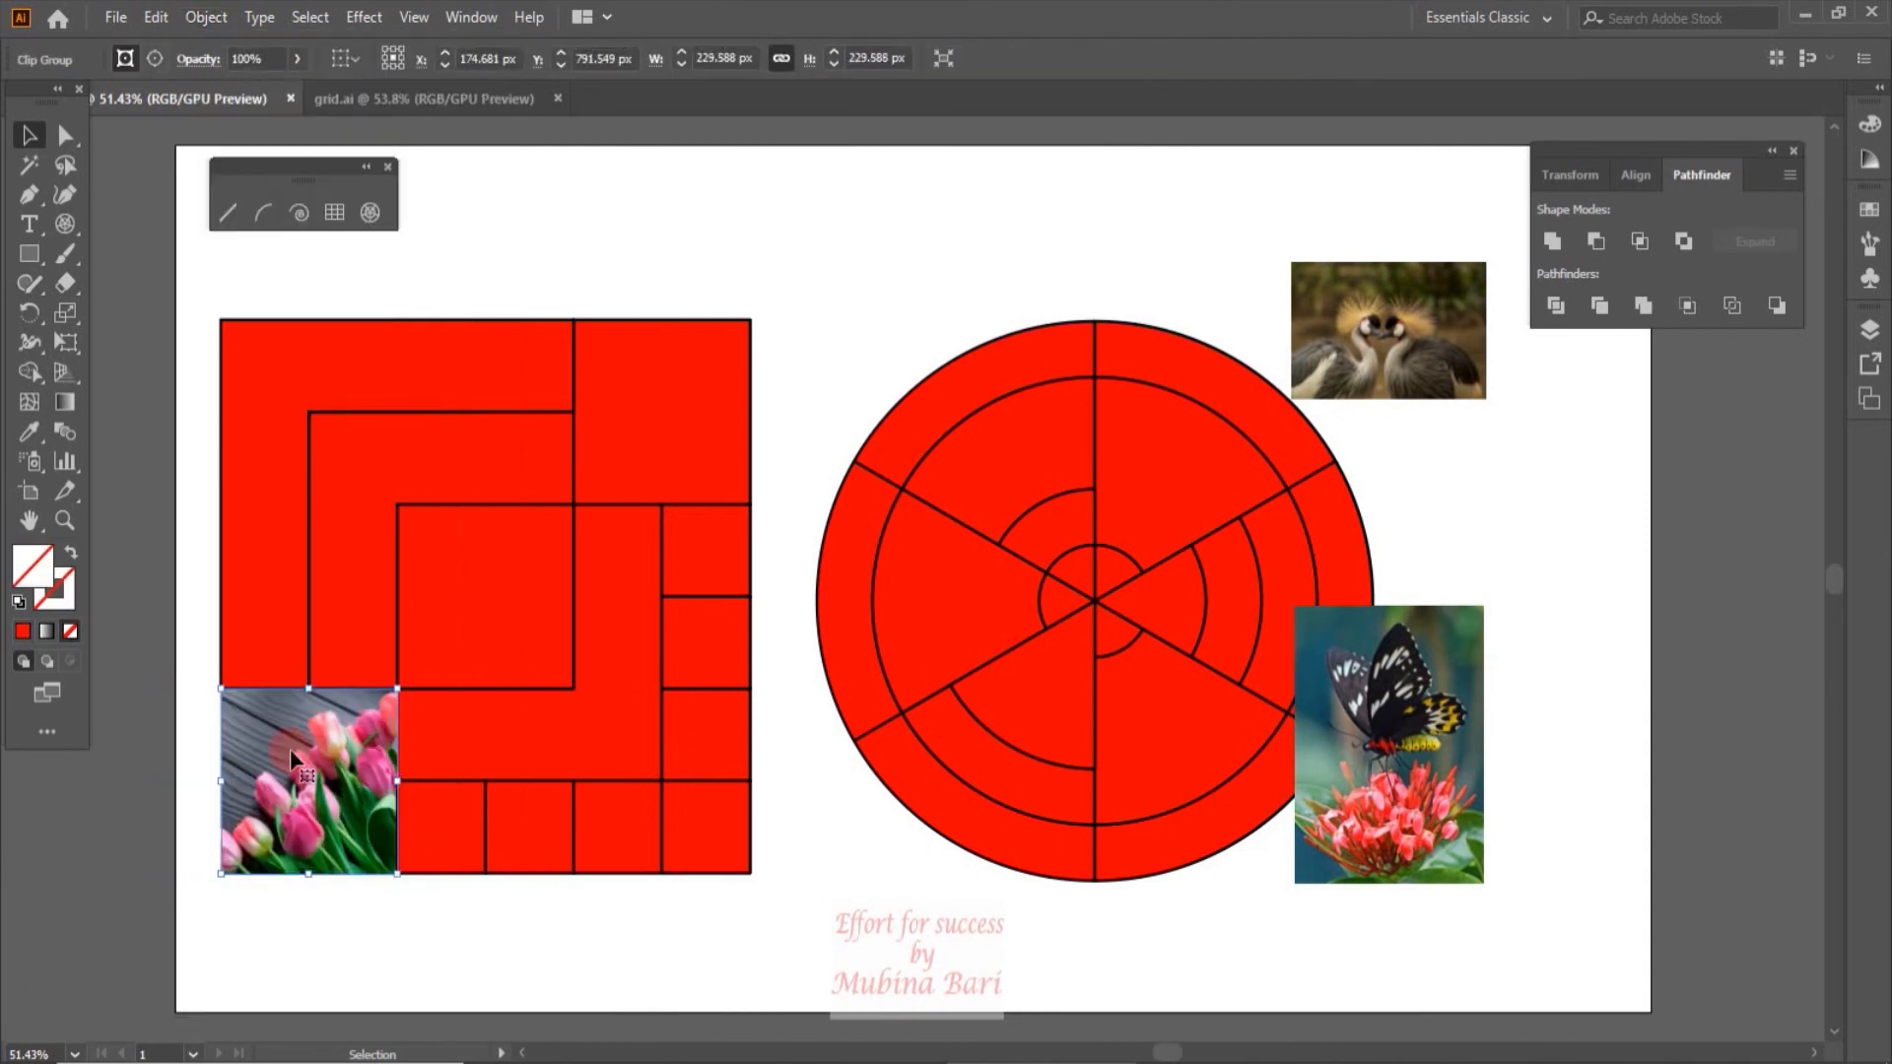
Step: Place the crane picture over the rectangular grid's central square, enlarge it to cover the square, and send it to the back
left_click(1422, 394)
left_click_drag(1337, 394, 434, 636)
left_click_drag(583, 637, 600, 702)
right_click(552, 535)
left_click(866, 819)
Step: Clip the crane picture to the central square with a clipping mask
left_click(542, 607, "shift")
left_click(206, 16)
left_click(557, 844)
Step: Place the black butterfly picture over the rectangular grid's upper-right square and send it to the back
left_click(1357, 775)
left_click_drag(1358, 775, 632, 499)
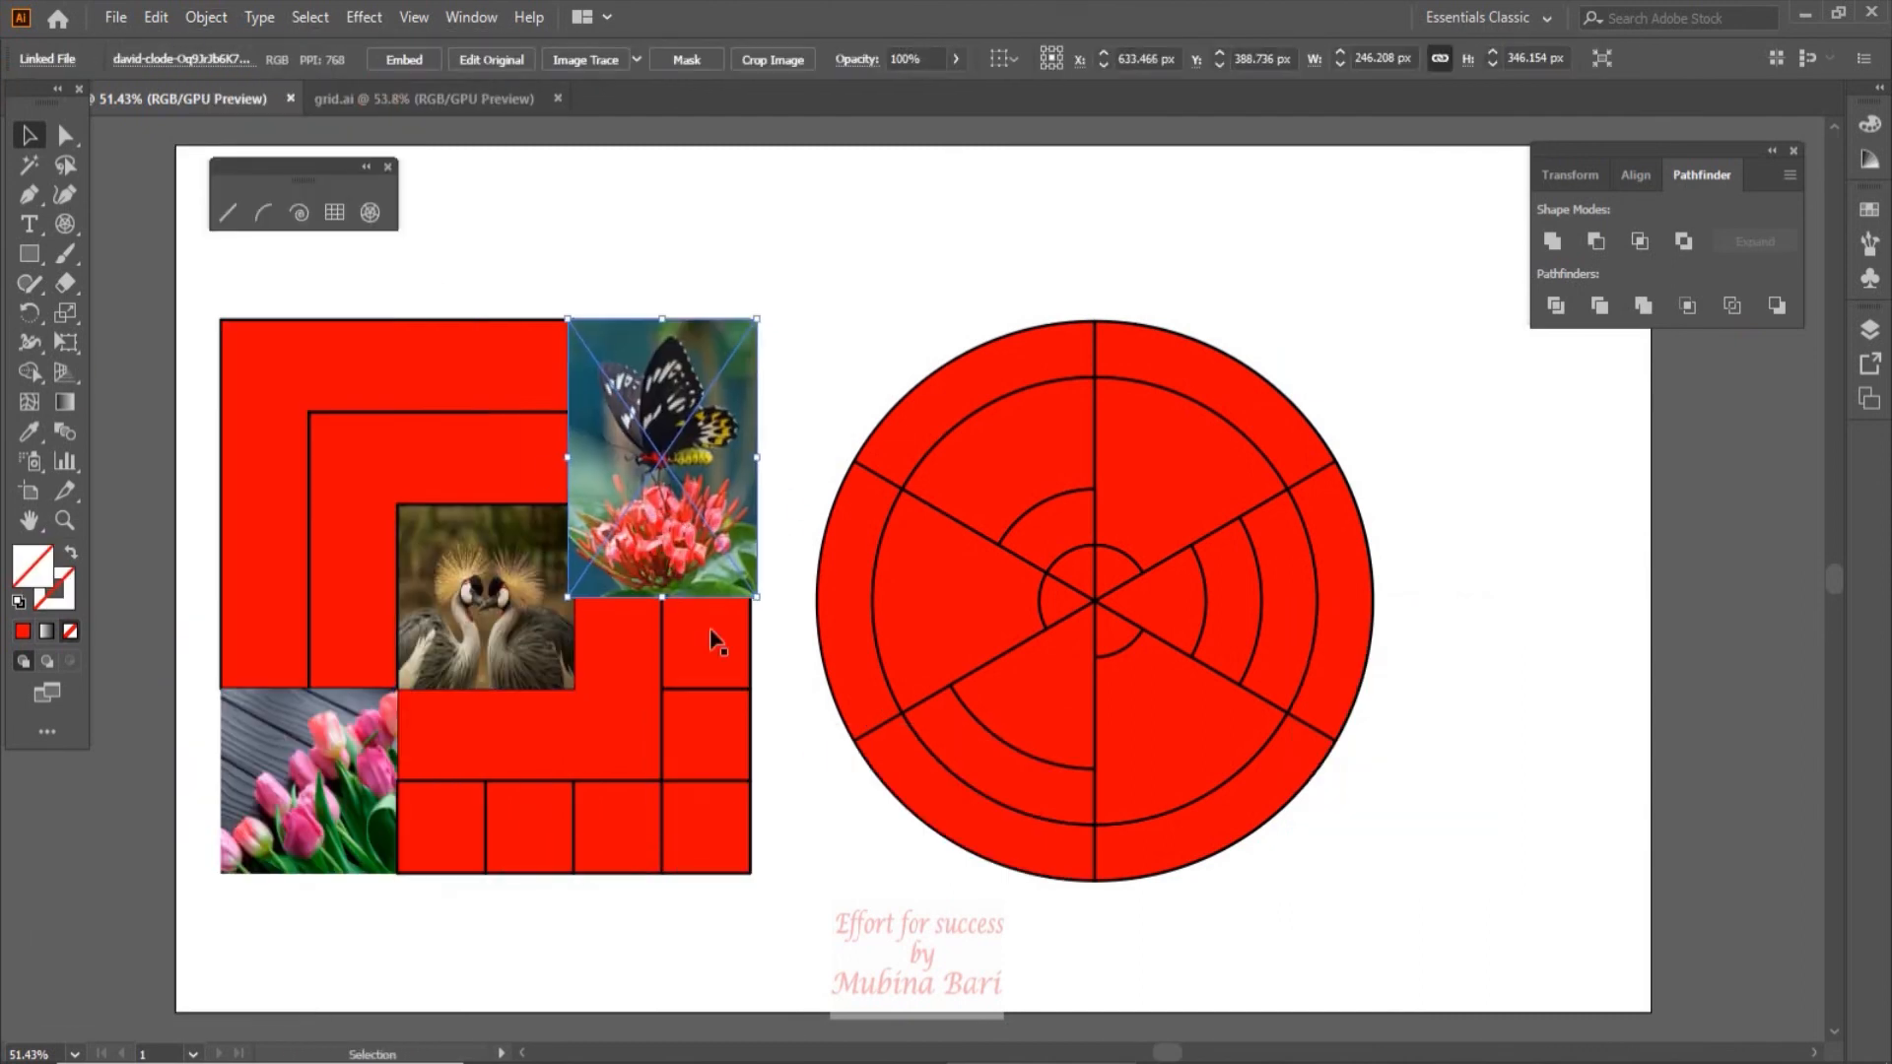
right_click(642, 392)
mouse_move(729, 600)
left_click(950, 656)
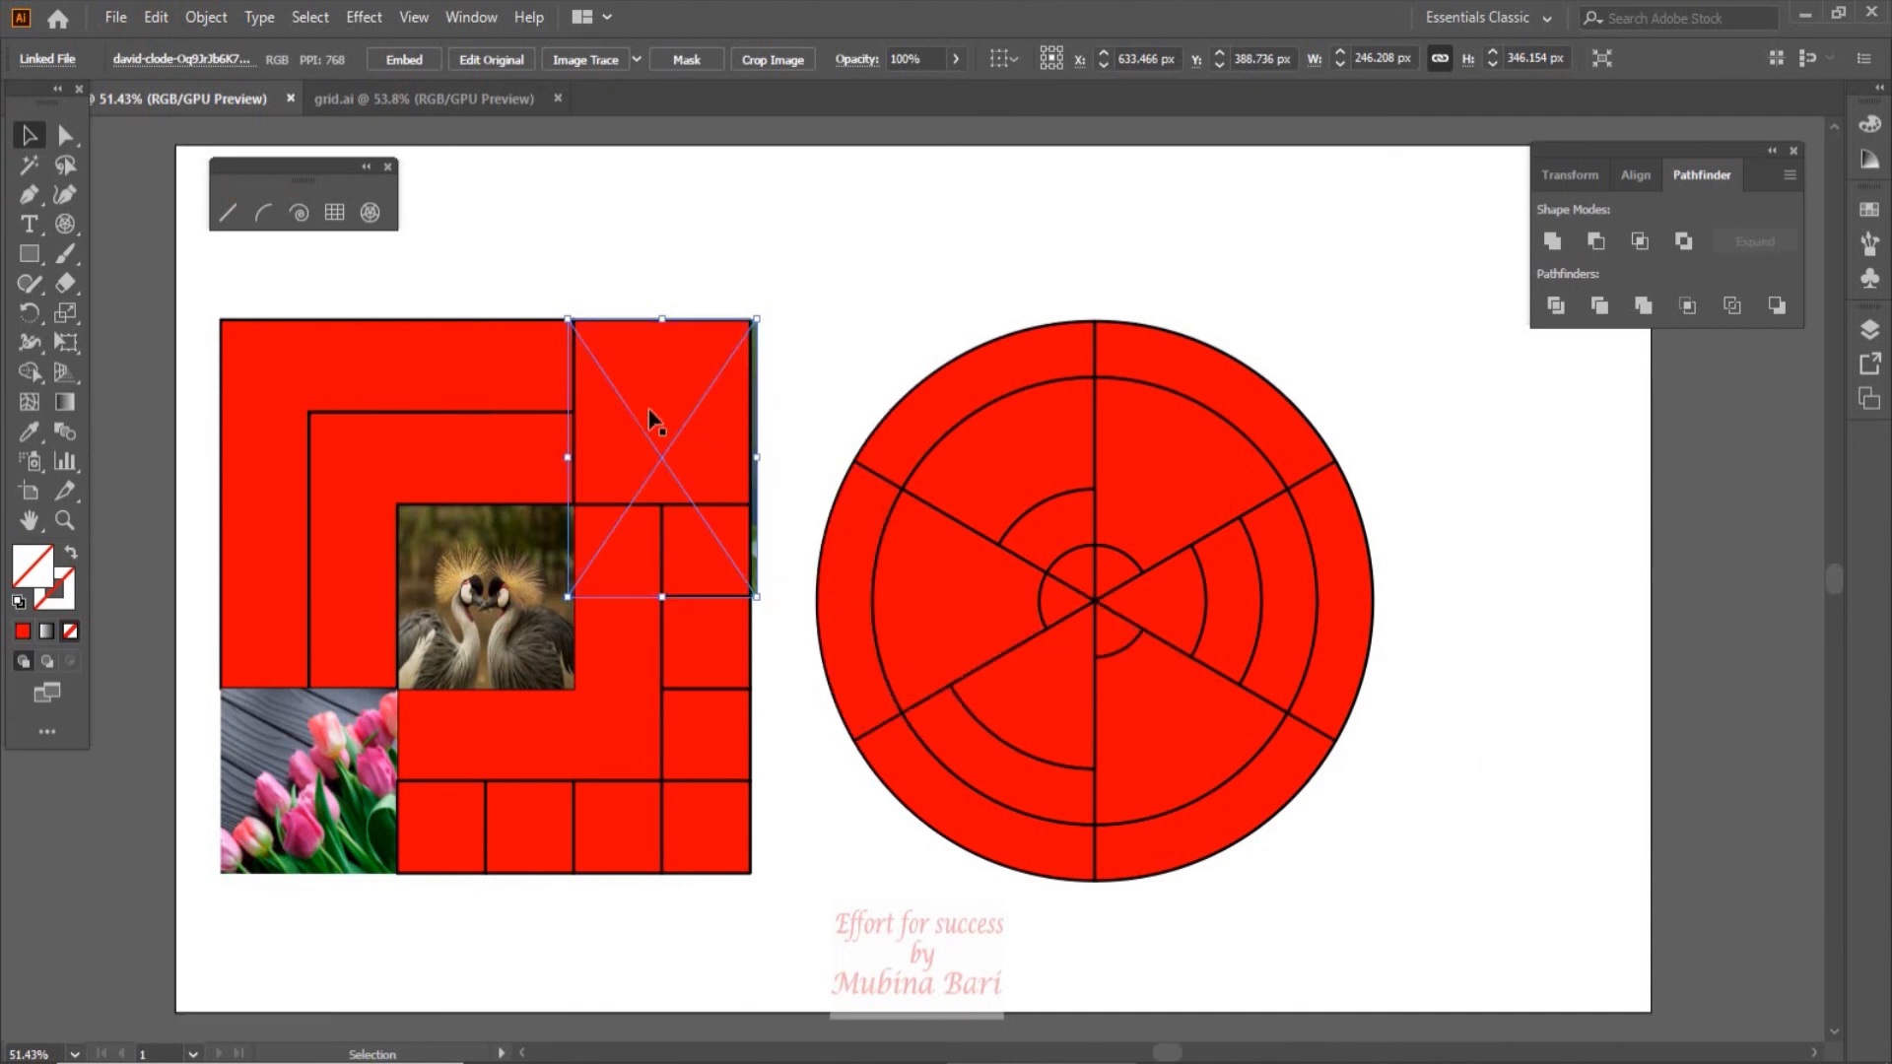
Step: Clip the butterfly picture to the upper-right square with a clipping mask, and deselect it
left_click(651, 418, "shift")
left_click(206, 17)
left_click(557, 844)
left_click(839, 258)
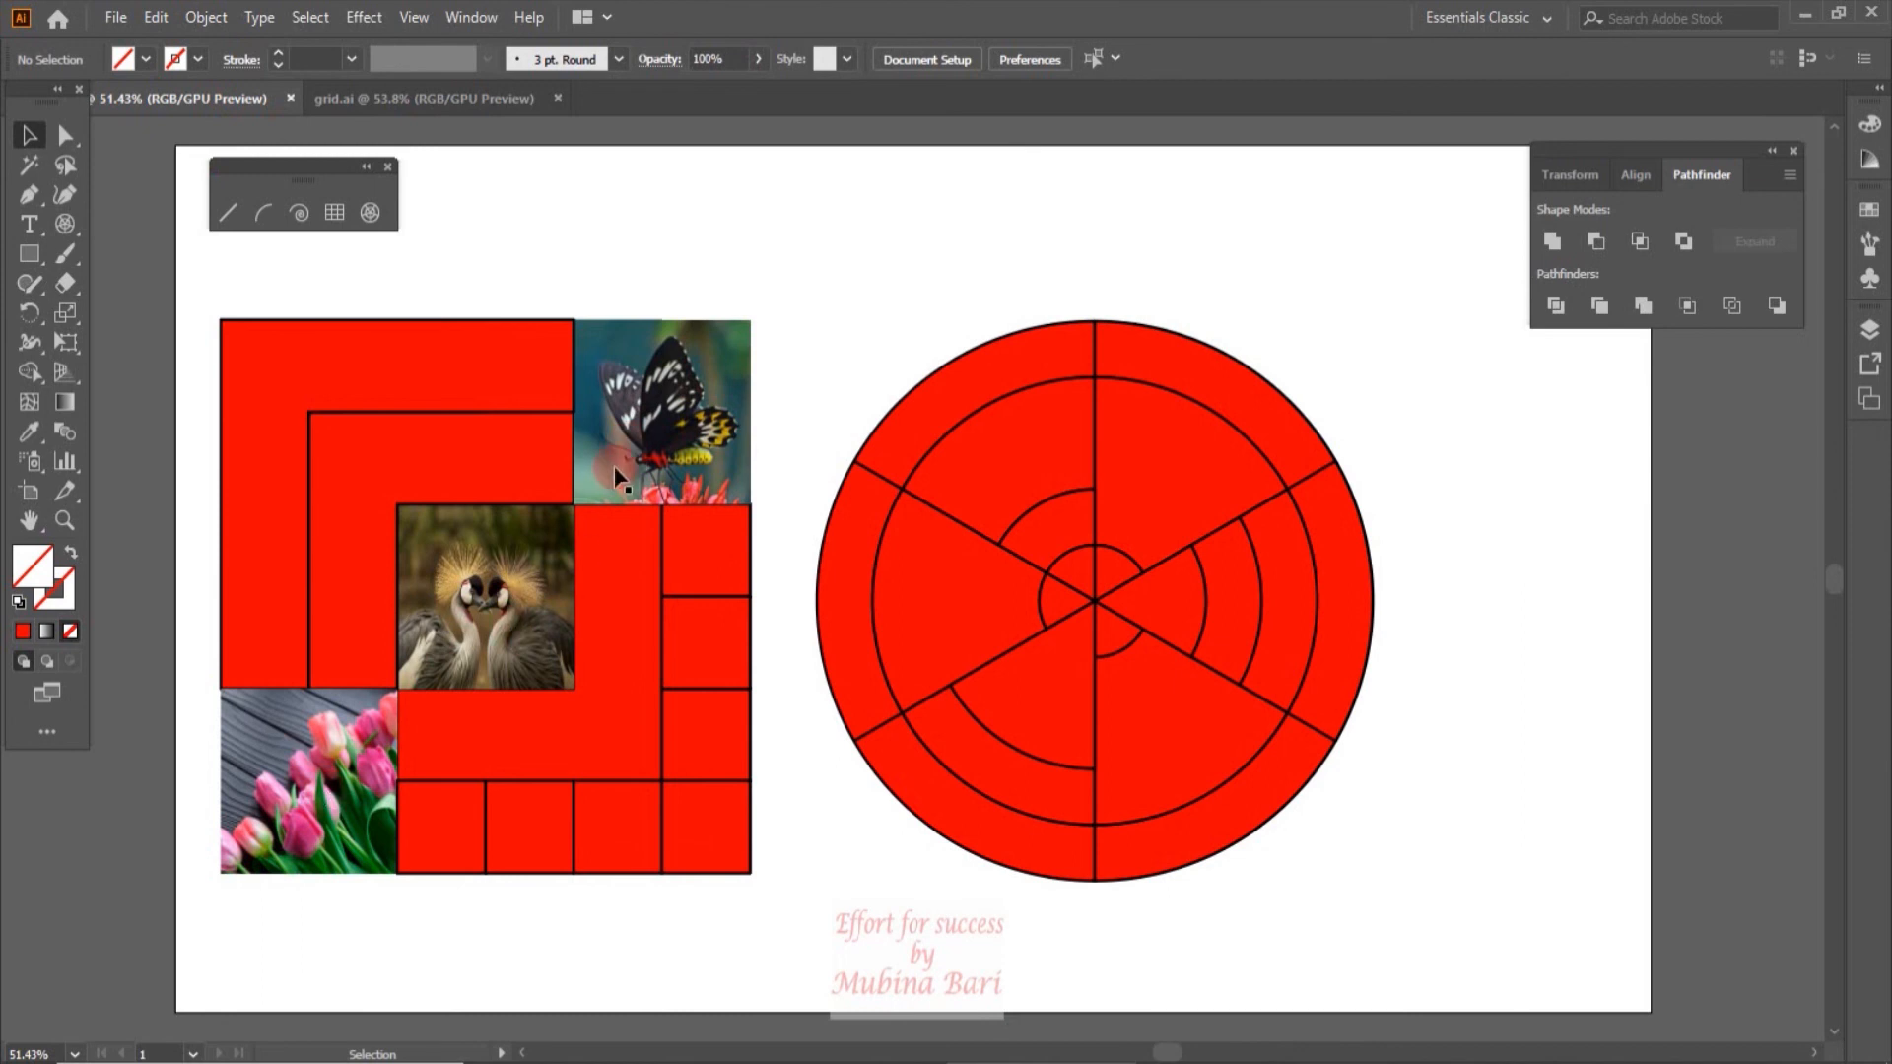
Step: Fill the inner L-shape above and left of the crane picture with dark teal sampled from the butterfly picture
left_click(81, 524)
left_click(355, 517)
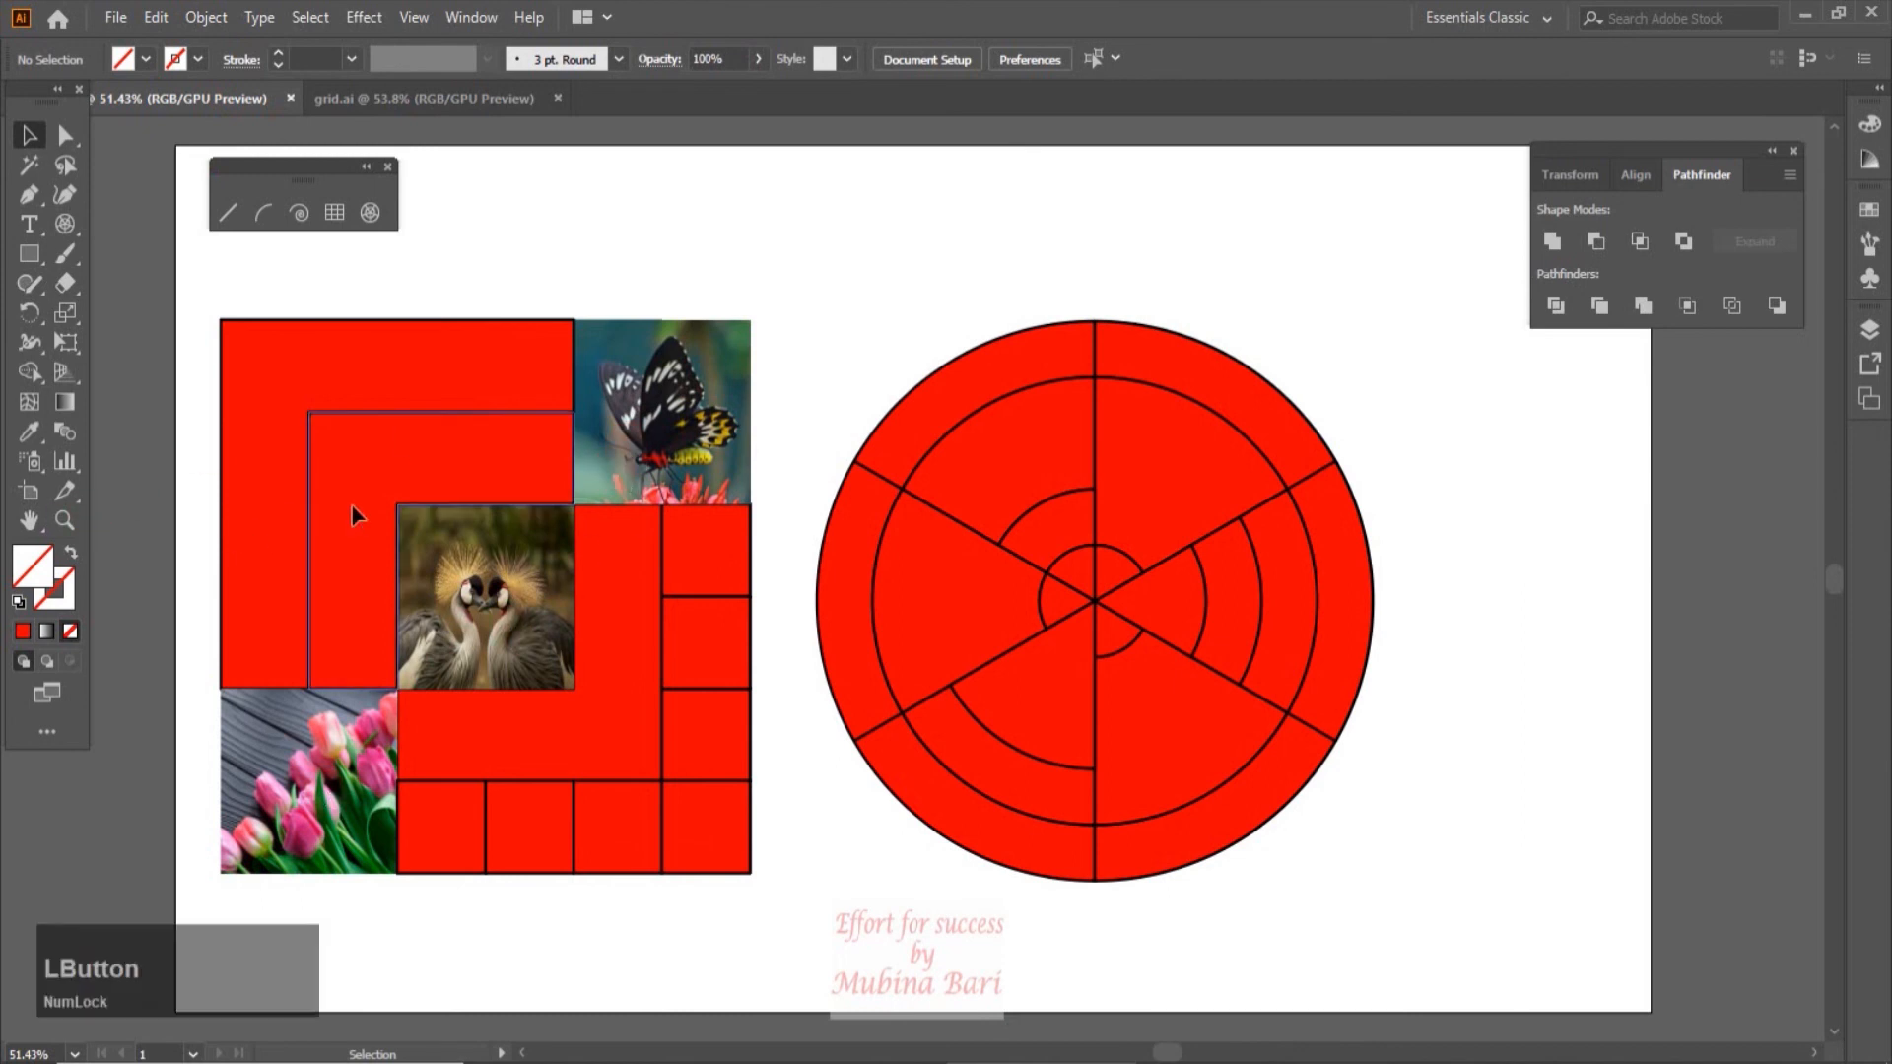
left_click(27, 429)
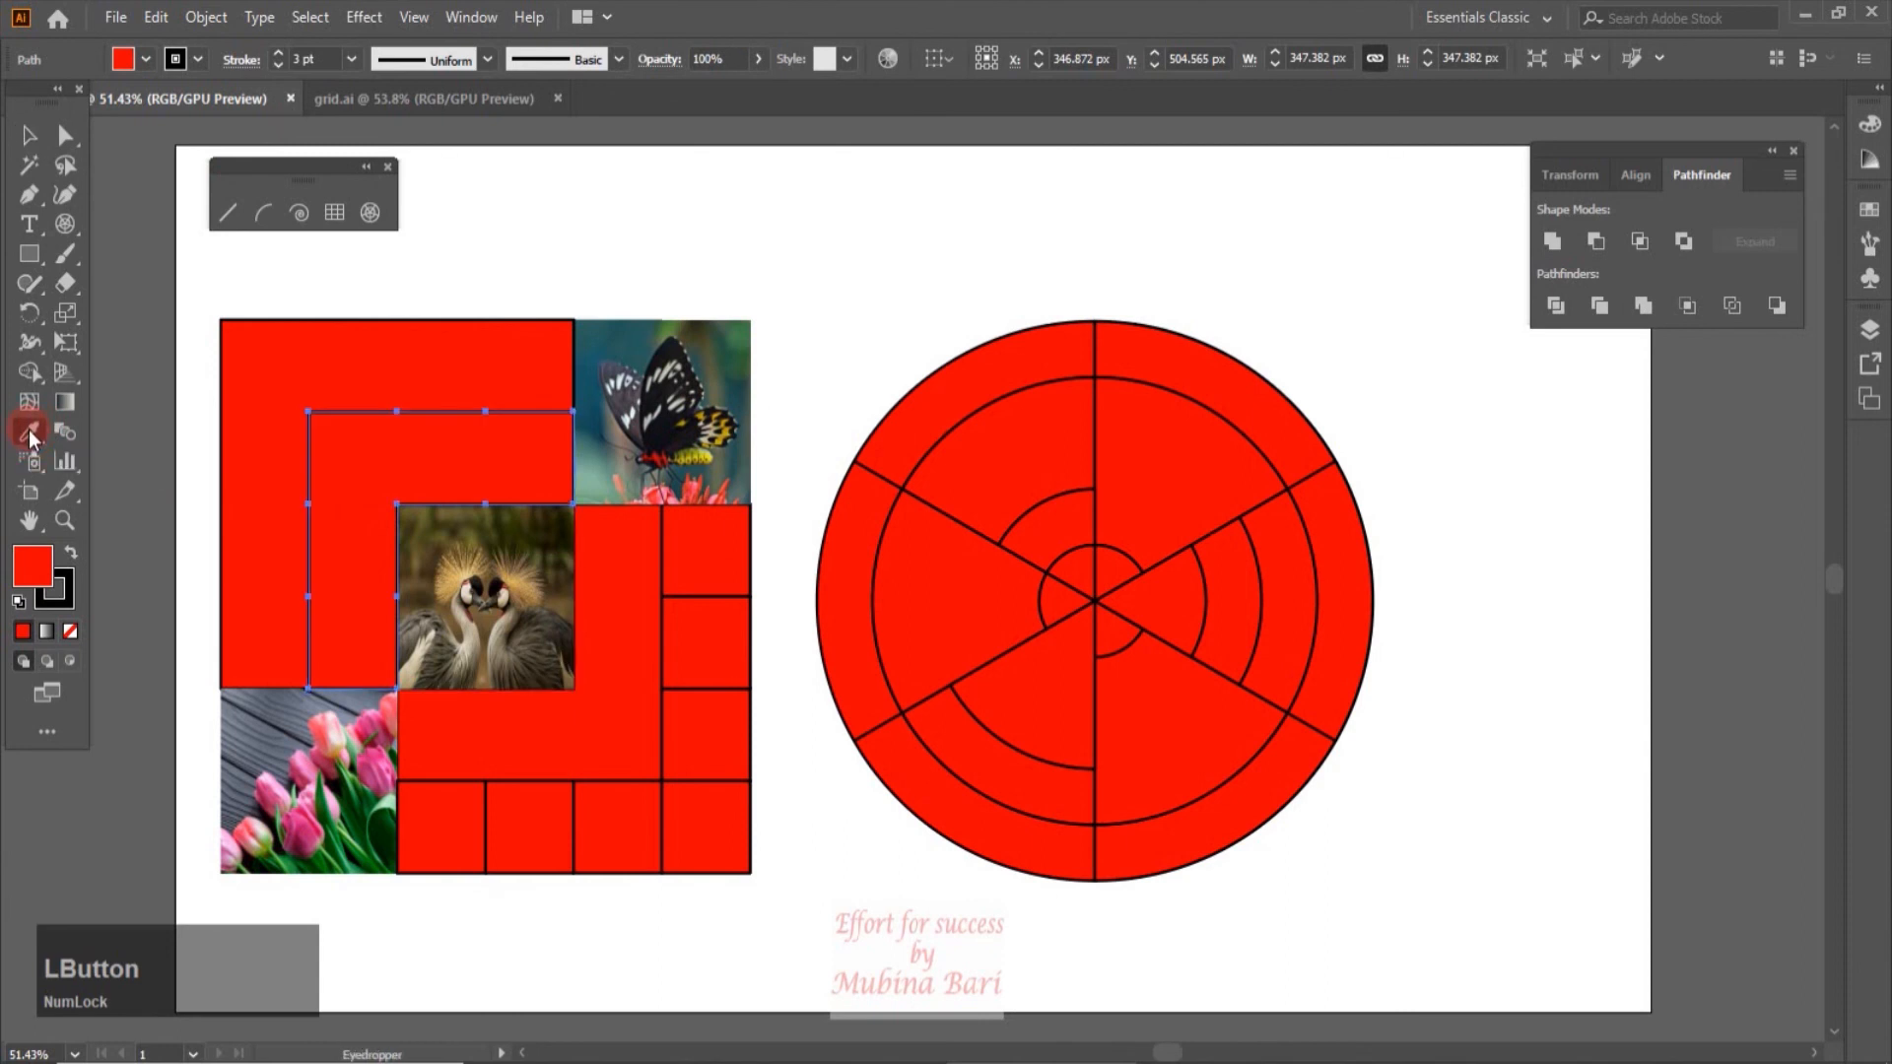
left_click(594, 376)
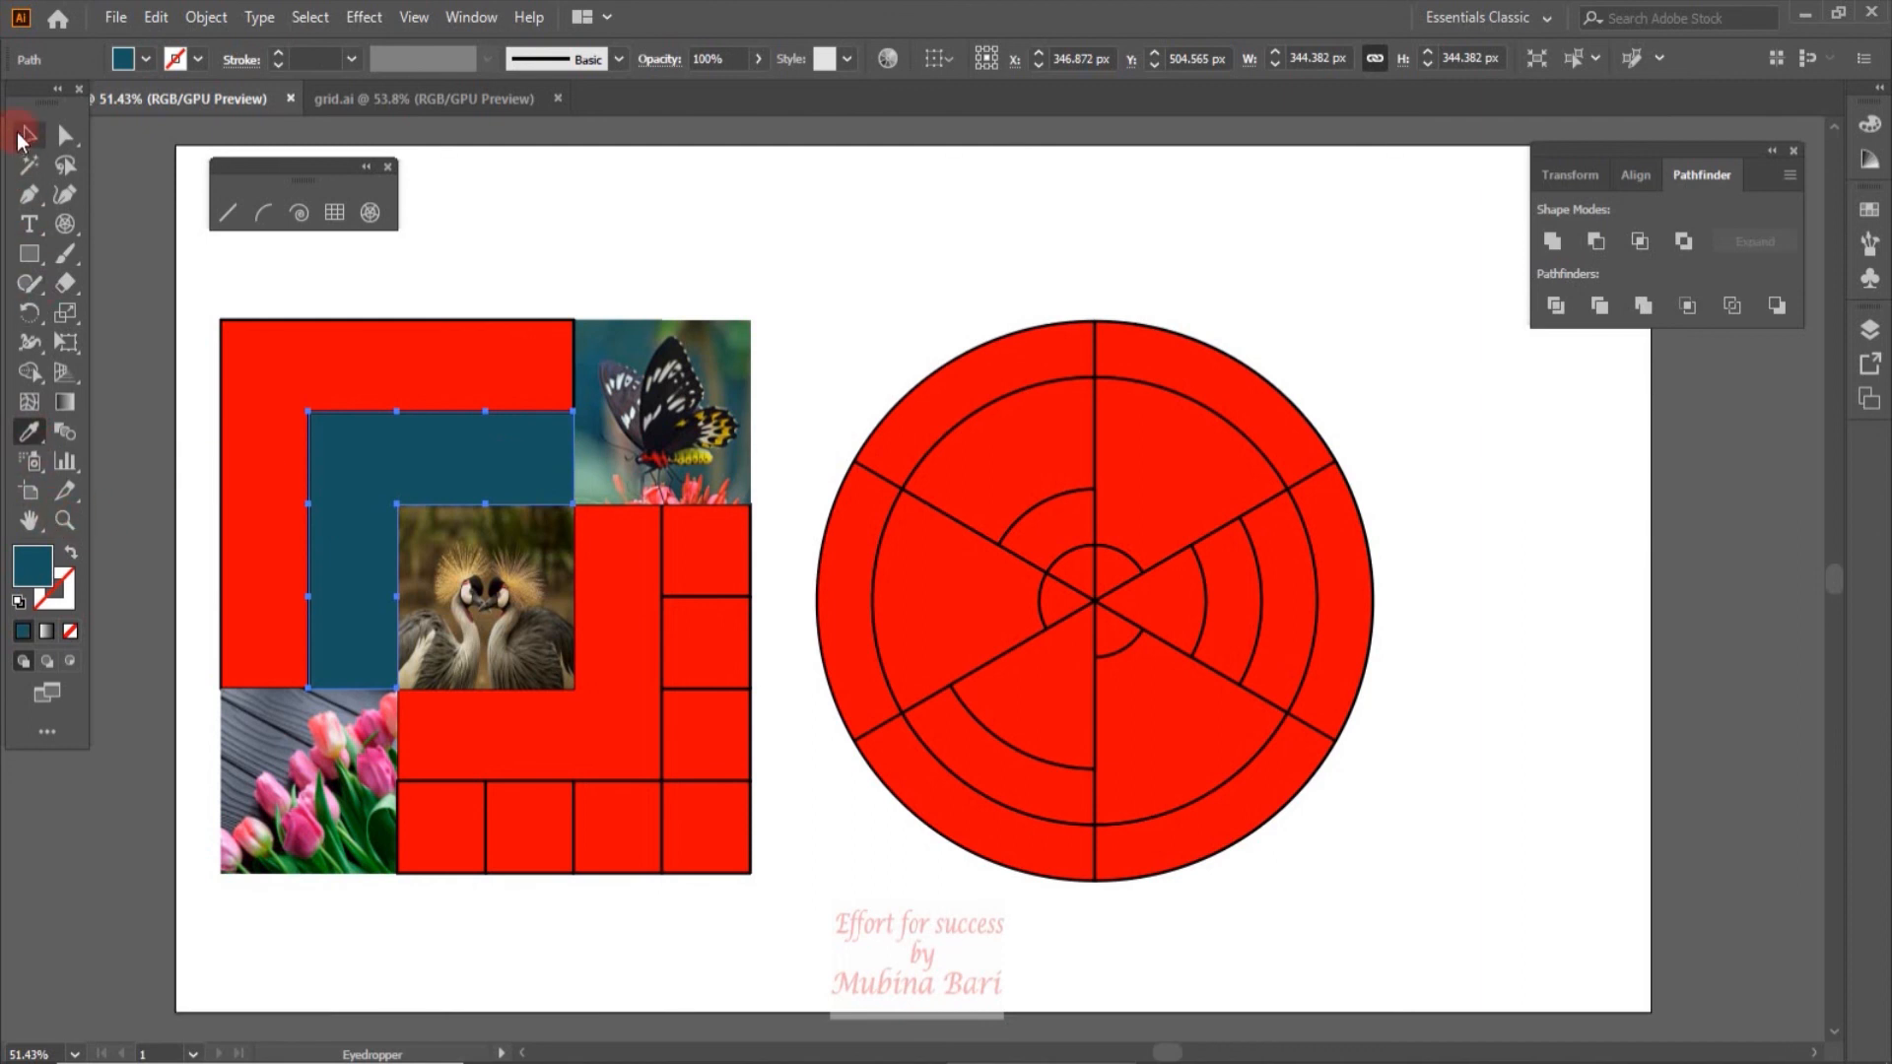
left_click(27, 135)
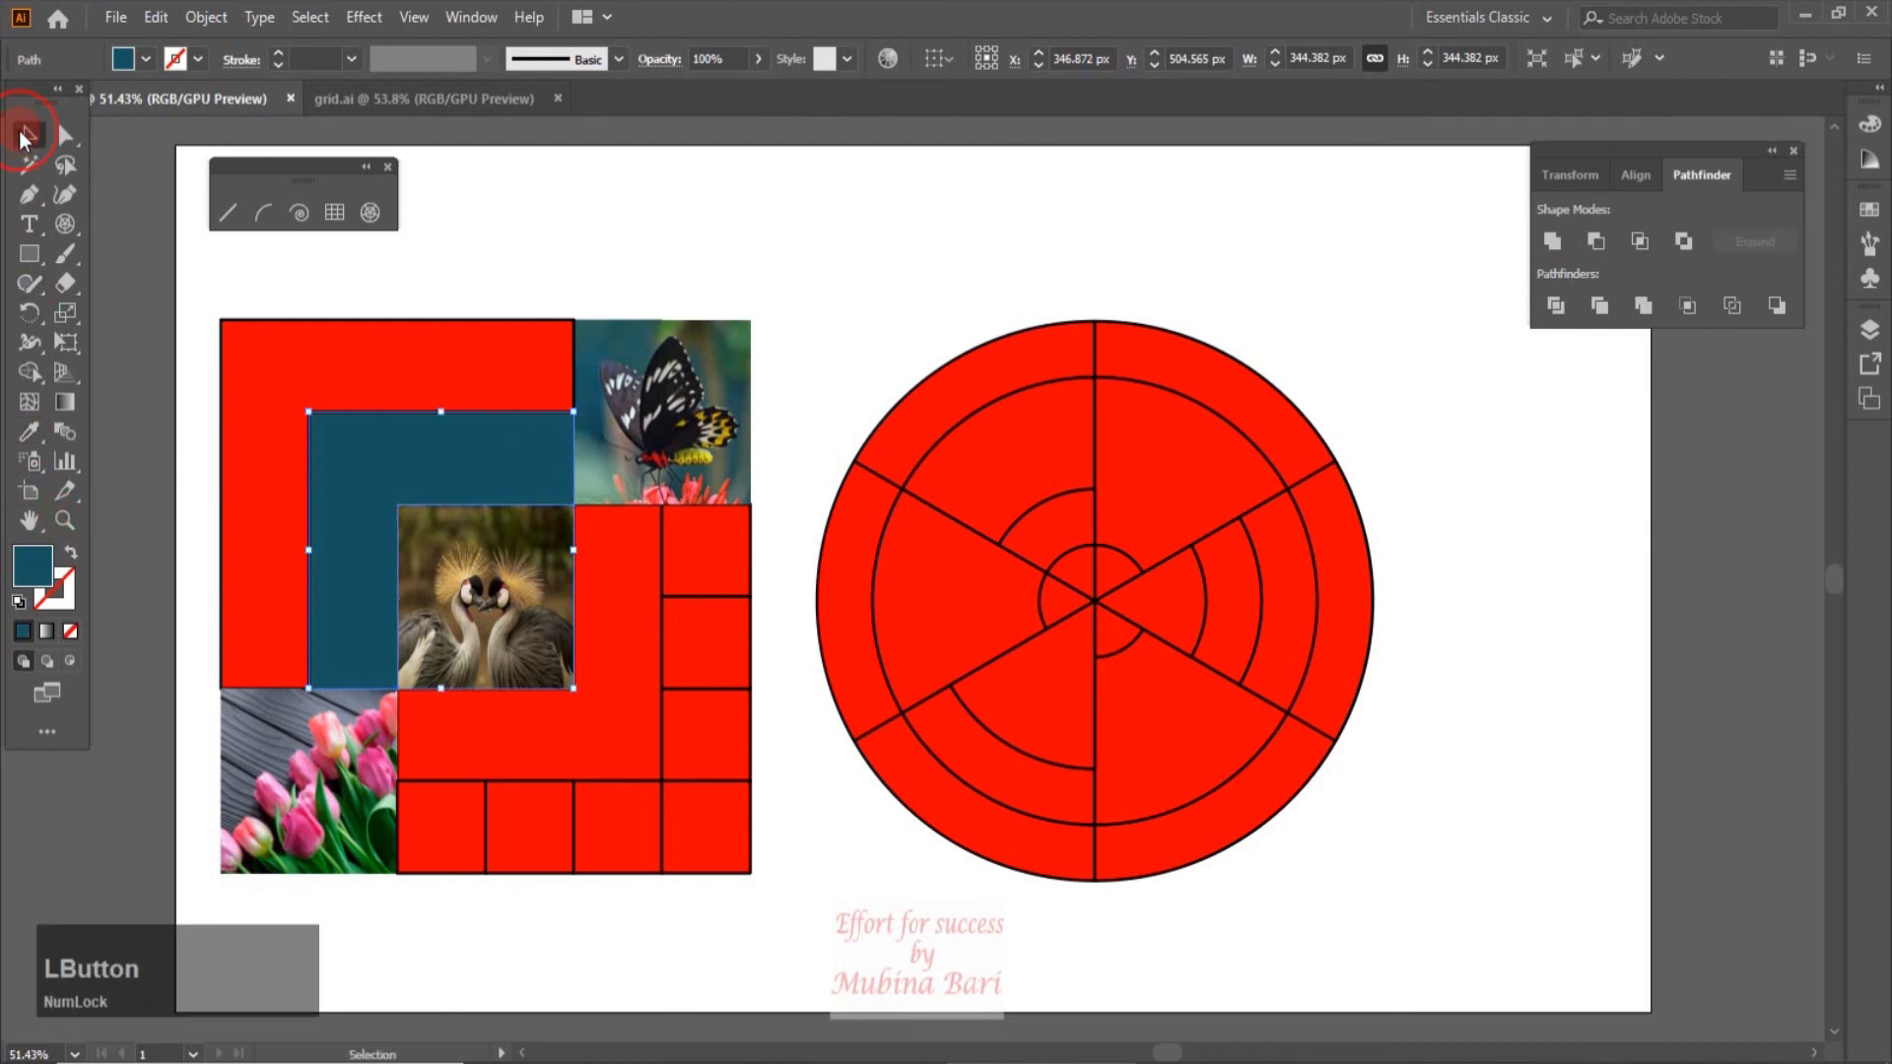
Step: Fill the L-shape below and right of the crane picture with the dark teal sampled from the inner L-shape
left_click(603, 764)
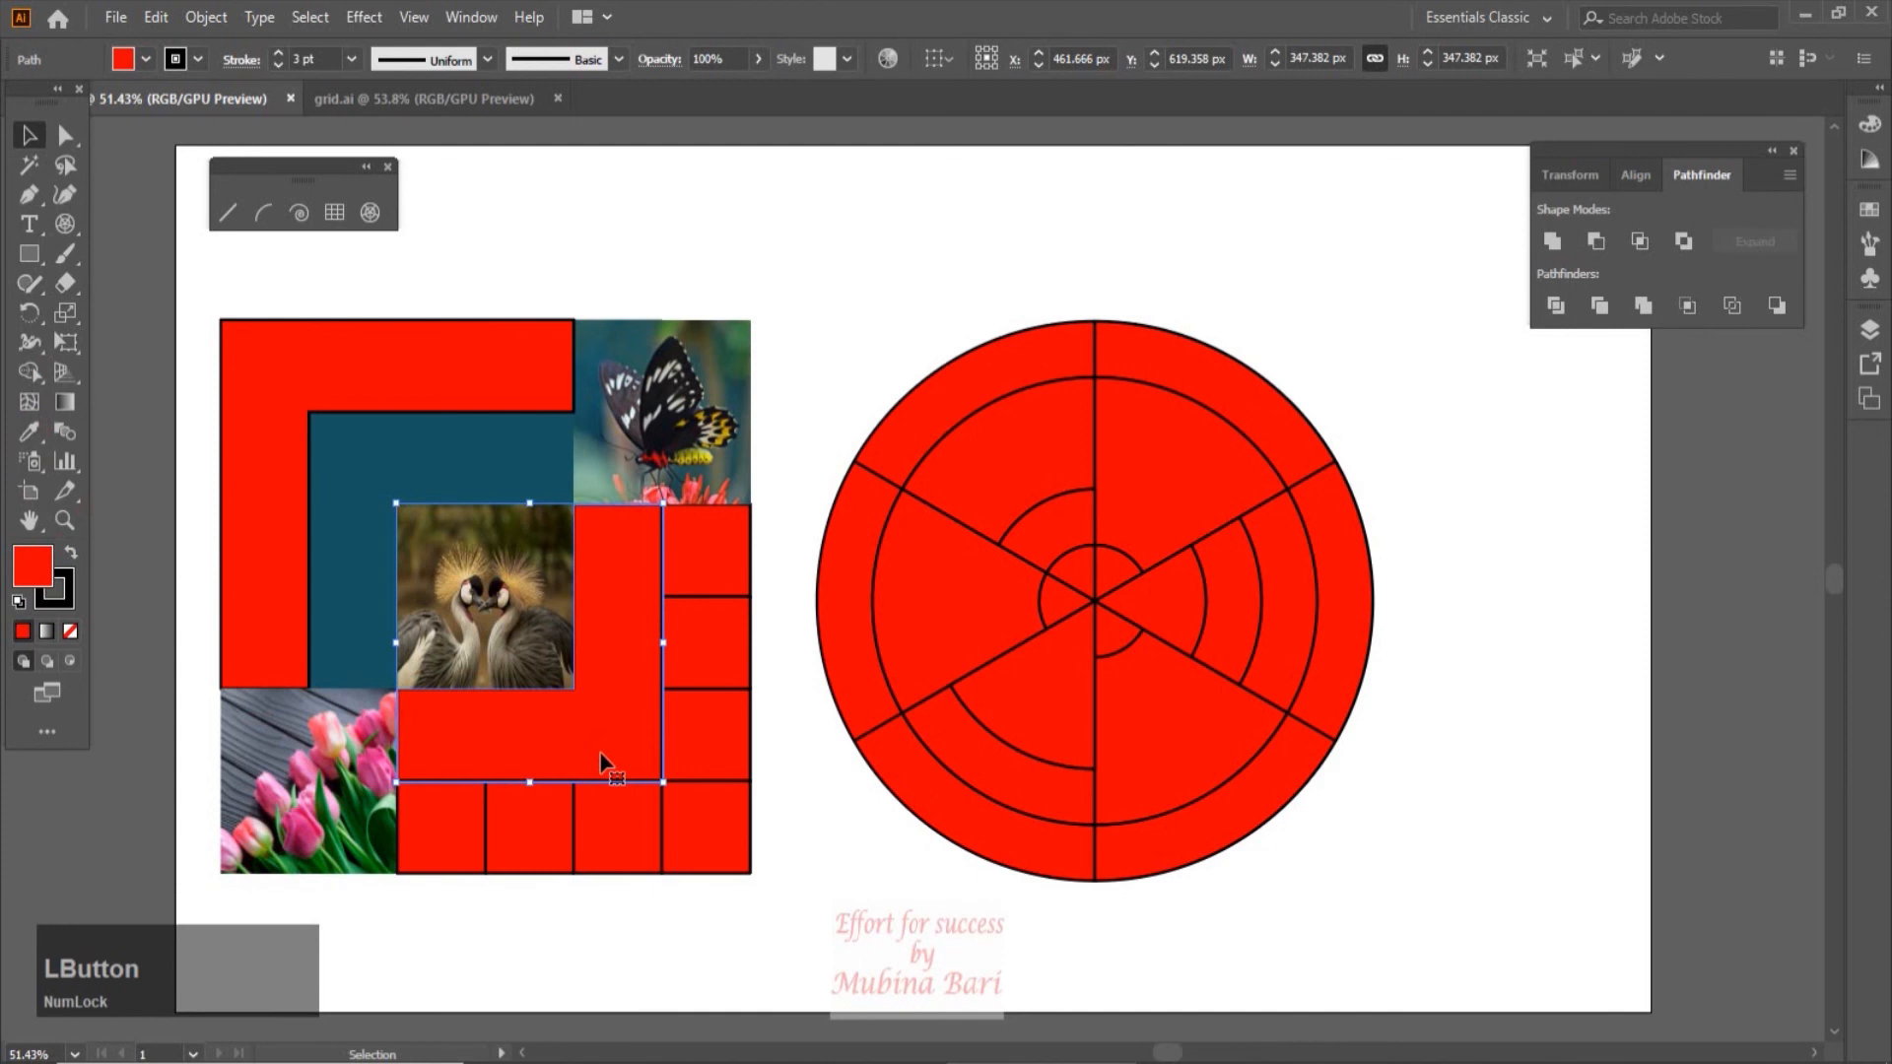
left_click(28, 435)
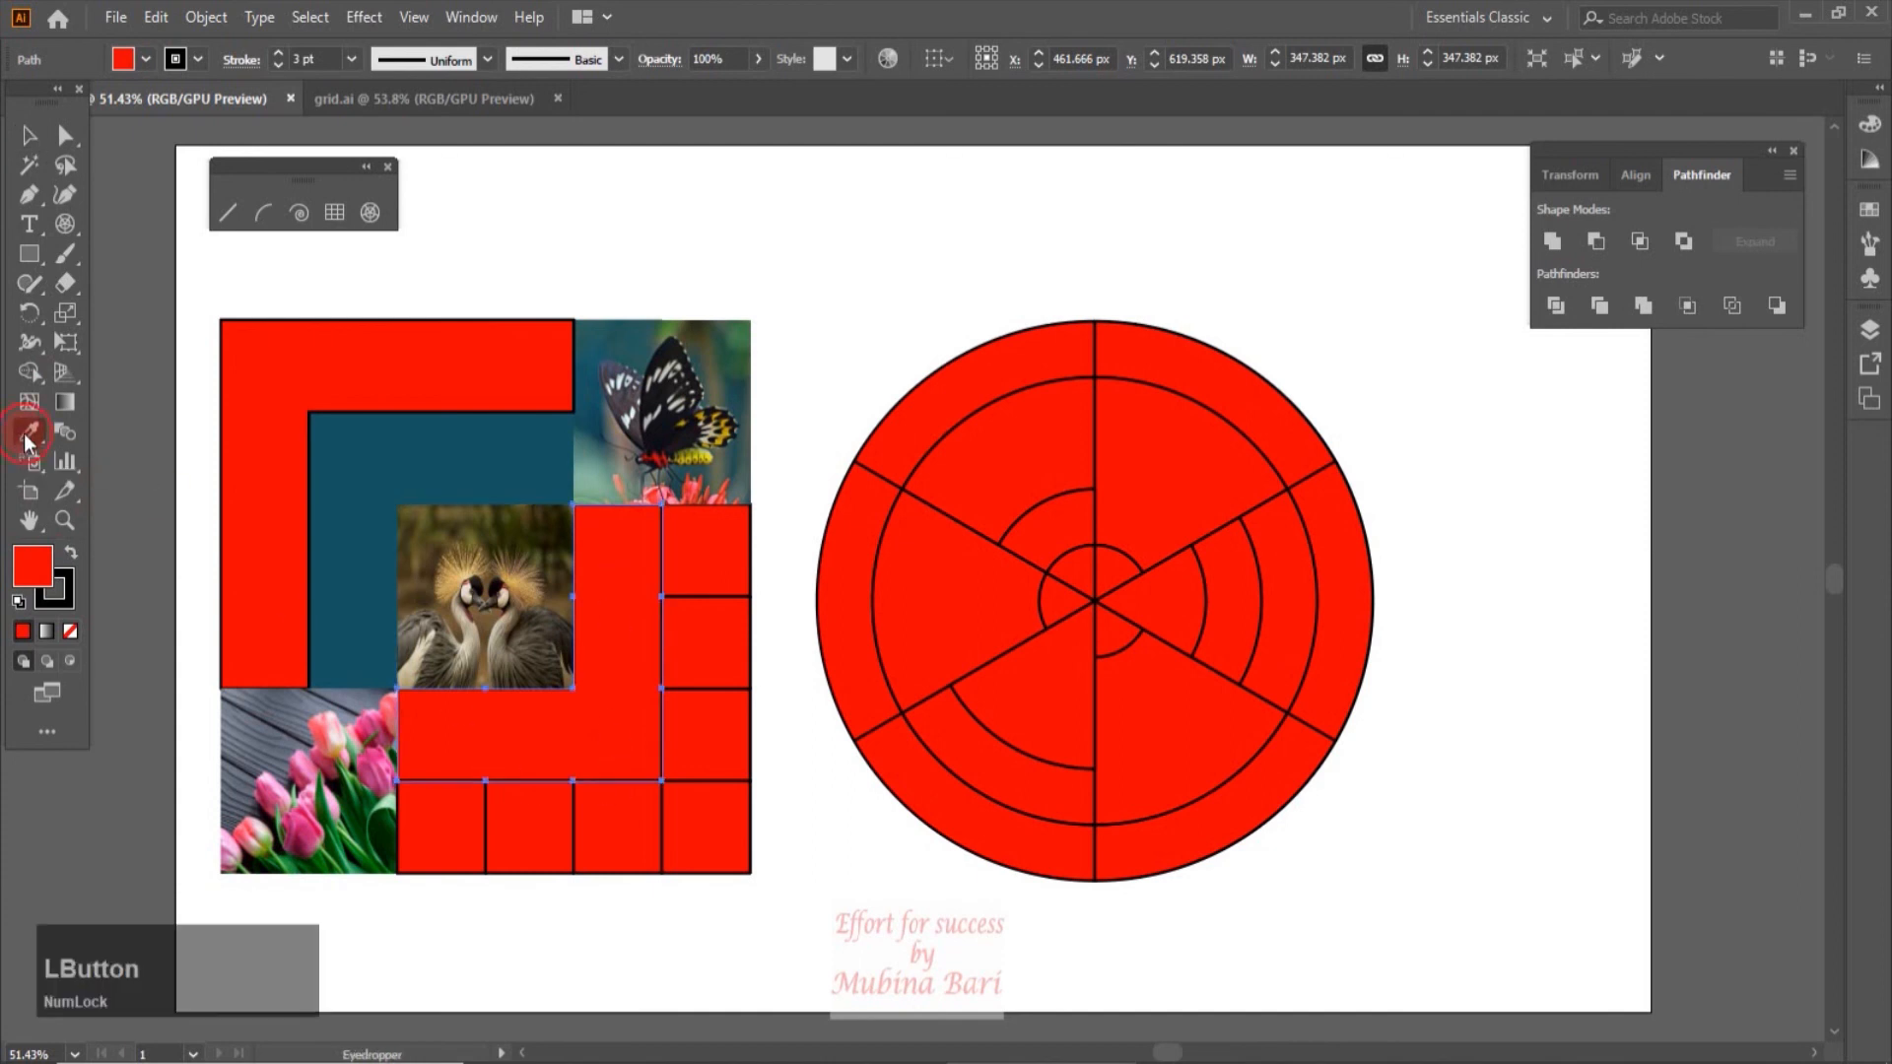
left_click(335, 449)
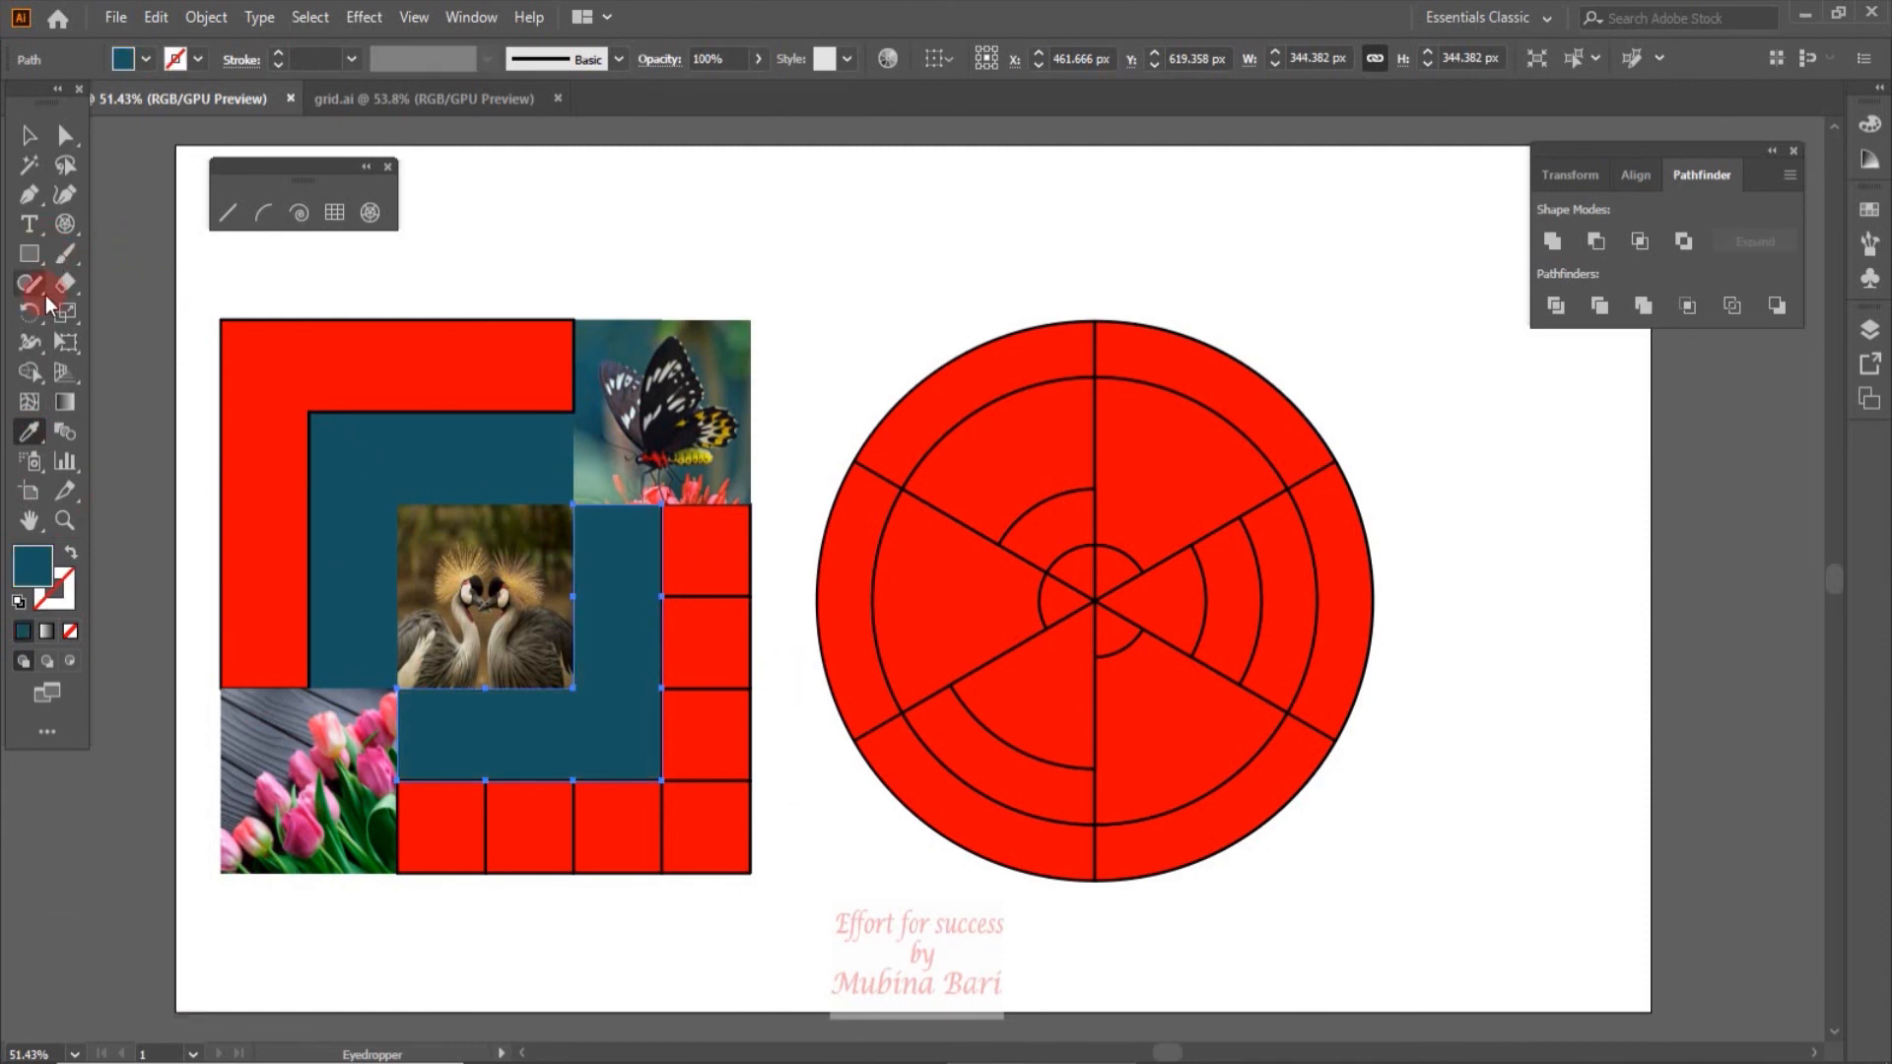
Step: Fill the outer L-shape along the grid's upper and left edges with light green sampled from the butterfly picture
left_click(255, 402)
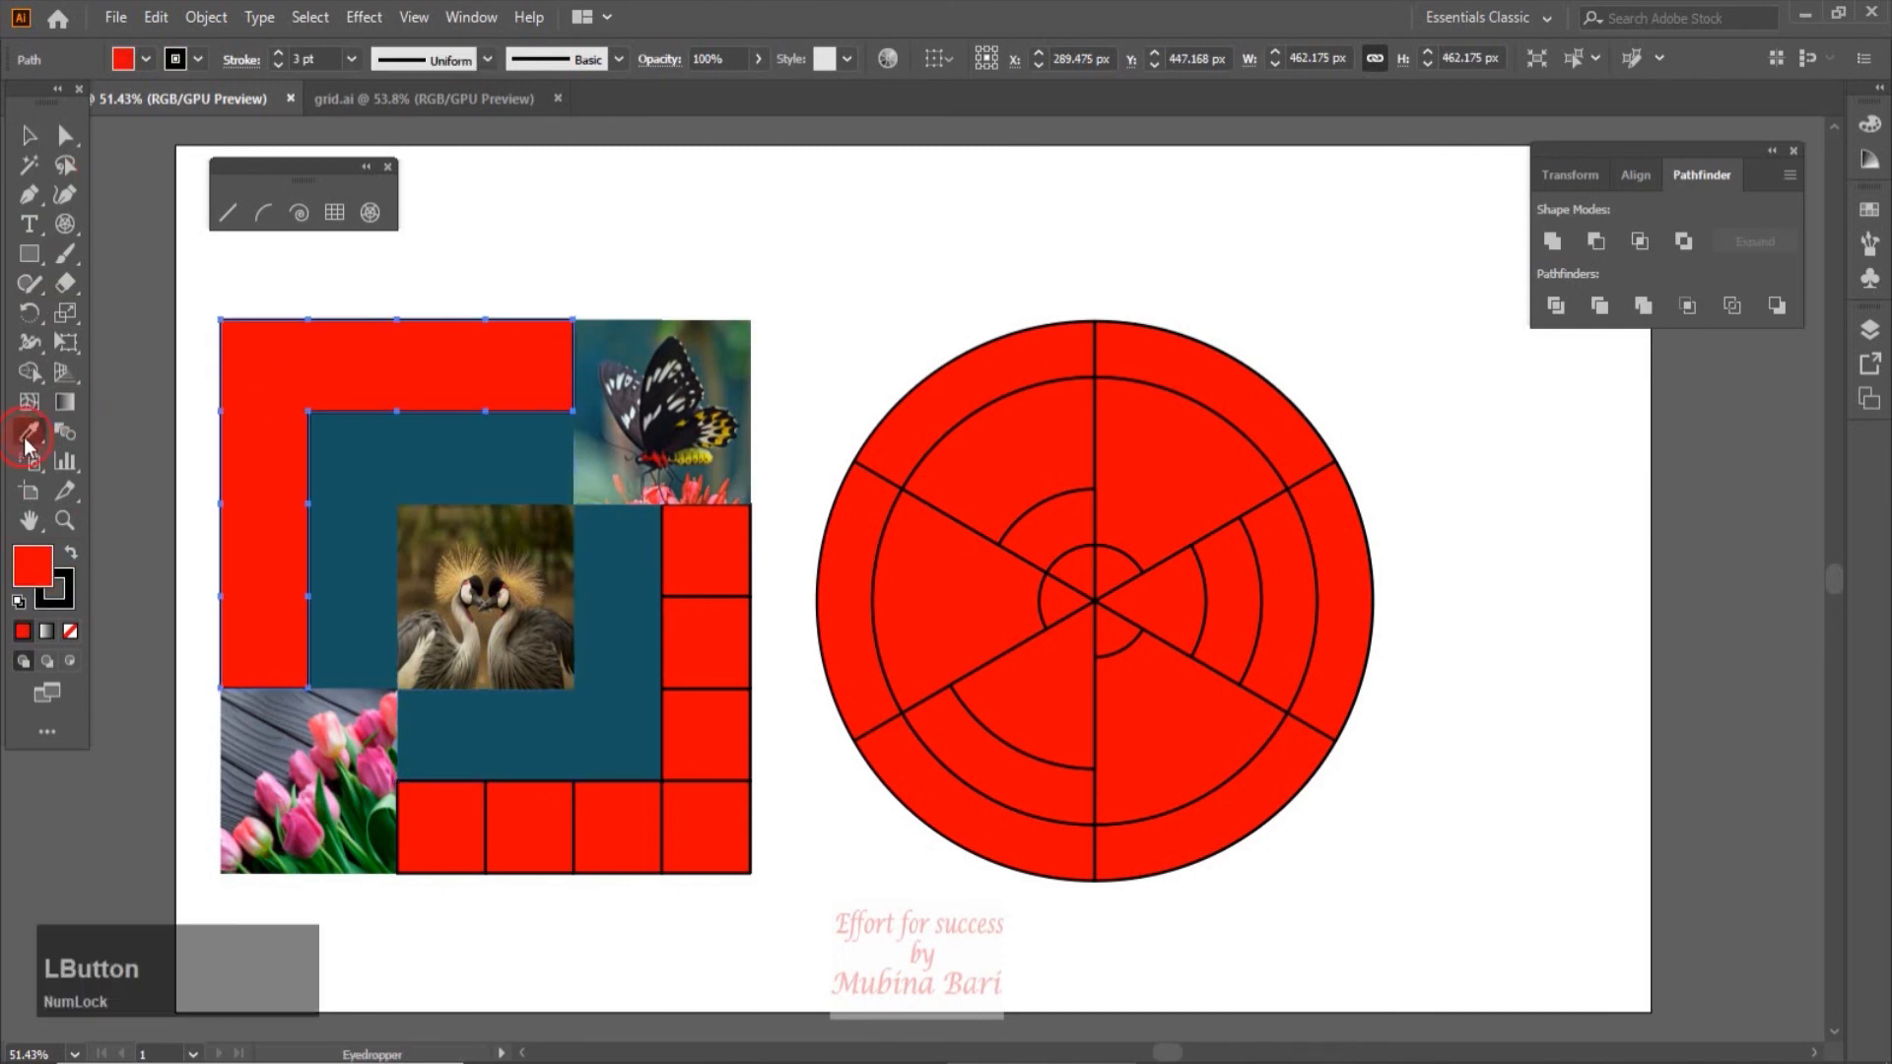
left_click(597, 474)
left_click(29, 135)
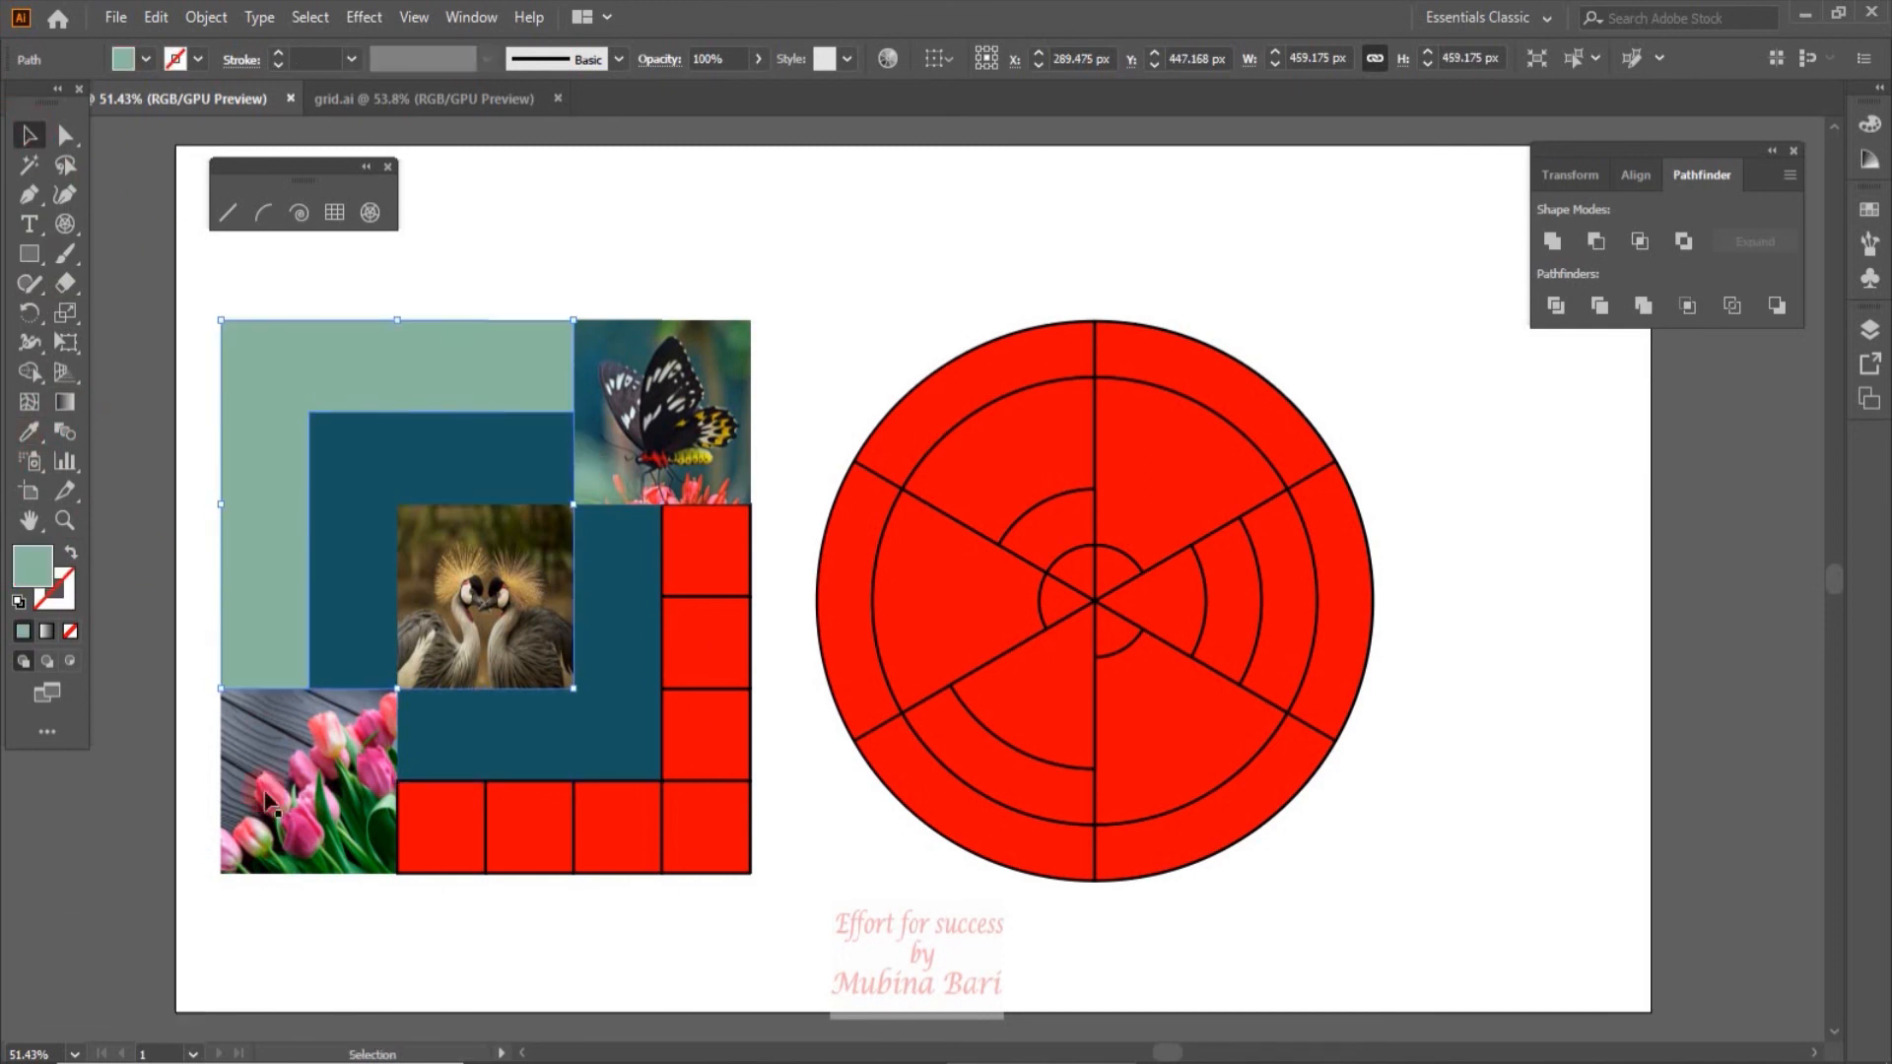
Step: Fill the upper two small red squares at the grid's right edge with pink sampled from the tulips and dark brown from the crane picture
left_click(706, 549)
left_click(29, 431)
left_click(364, 765)
left_click(705, 641, "ctrl")
left_click(543, 624)
left_click(506, 583)
left_click(554, 519)
Step: Fill the third small square down the right edge with green sampled from the tulips, and the corner square with a sampled plain red
left_click(706, 734, "ctrl")
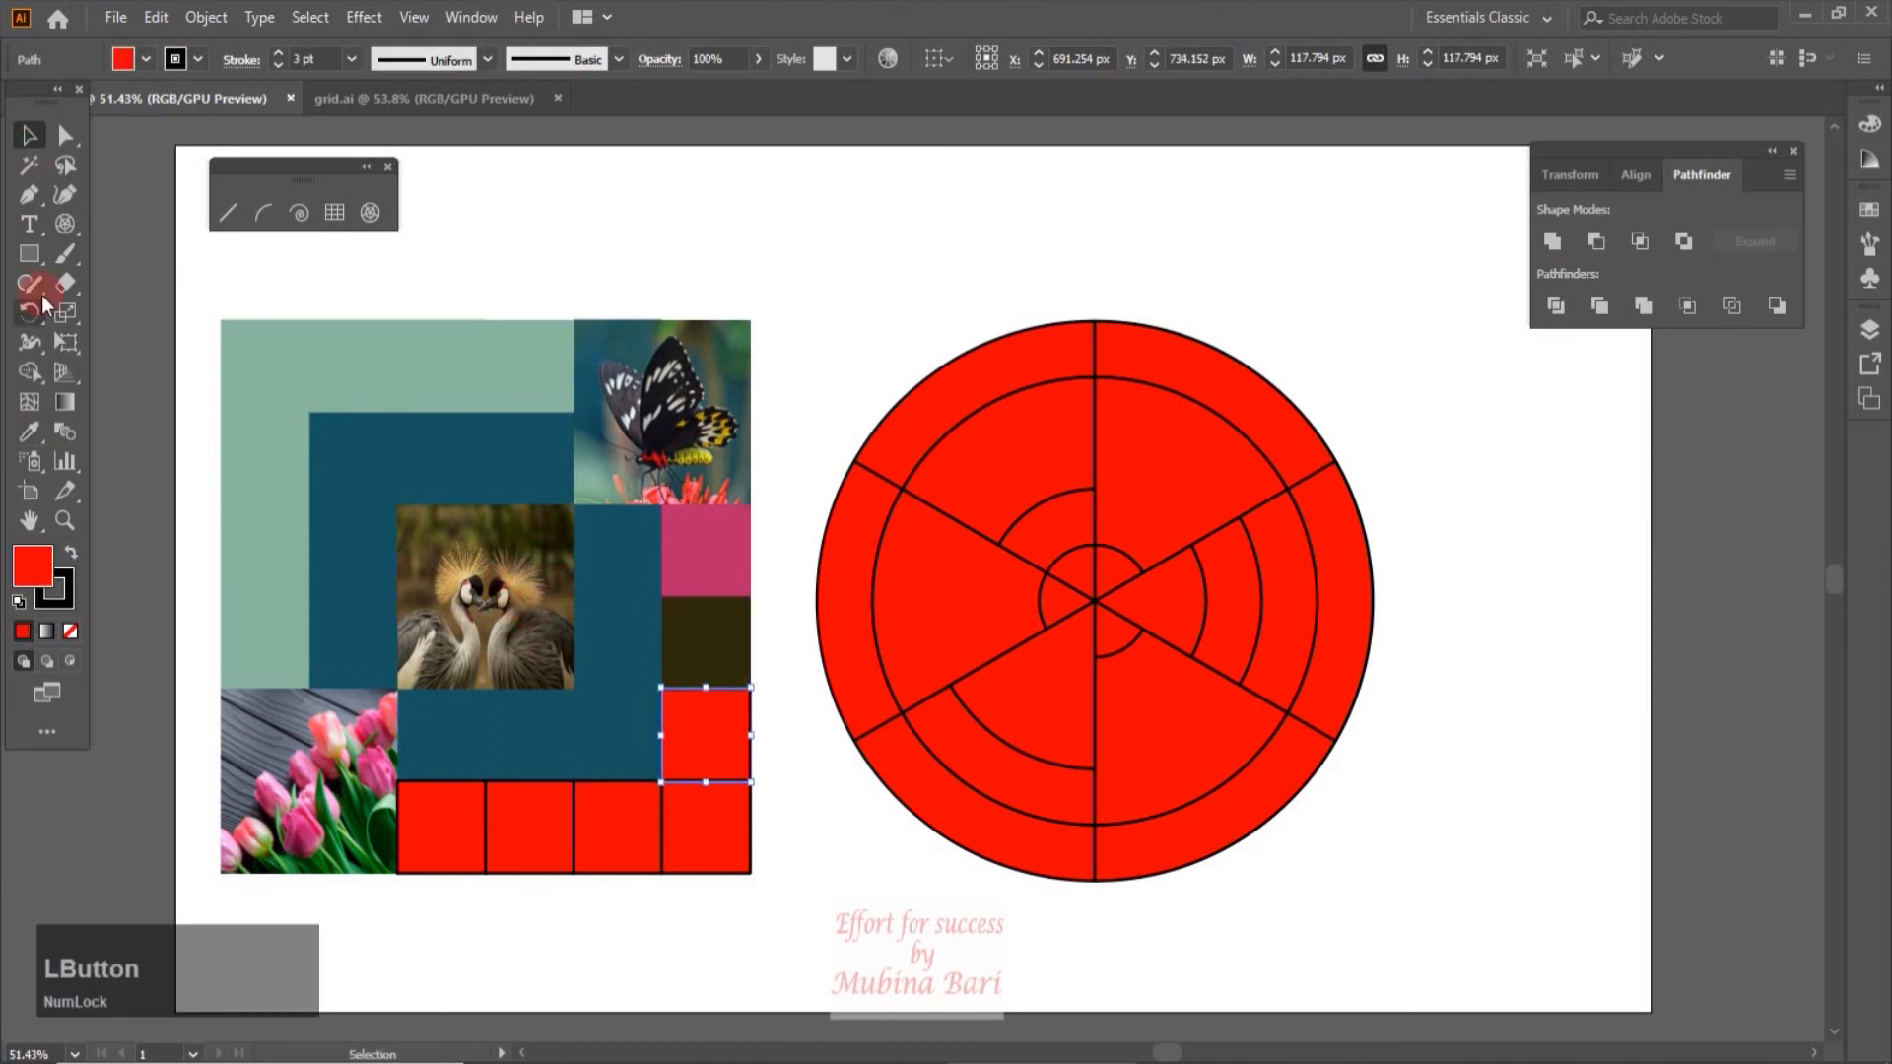
left_click(396, 705)
left_click(326, 828)
left_click(28, 135)
left_click(705, 827)
left_click(28, 430)
Step: Fill the bottom row's third square with pink sampled from the tulips and its second square with yellow sampled from the butterfly picture
left_click(28, 135)
left_click(616, 828)
left_click(28, 430)
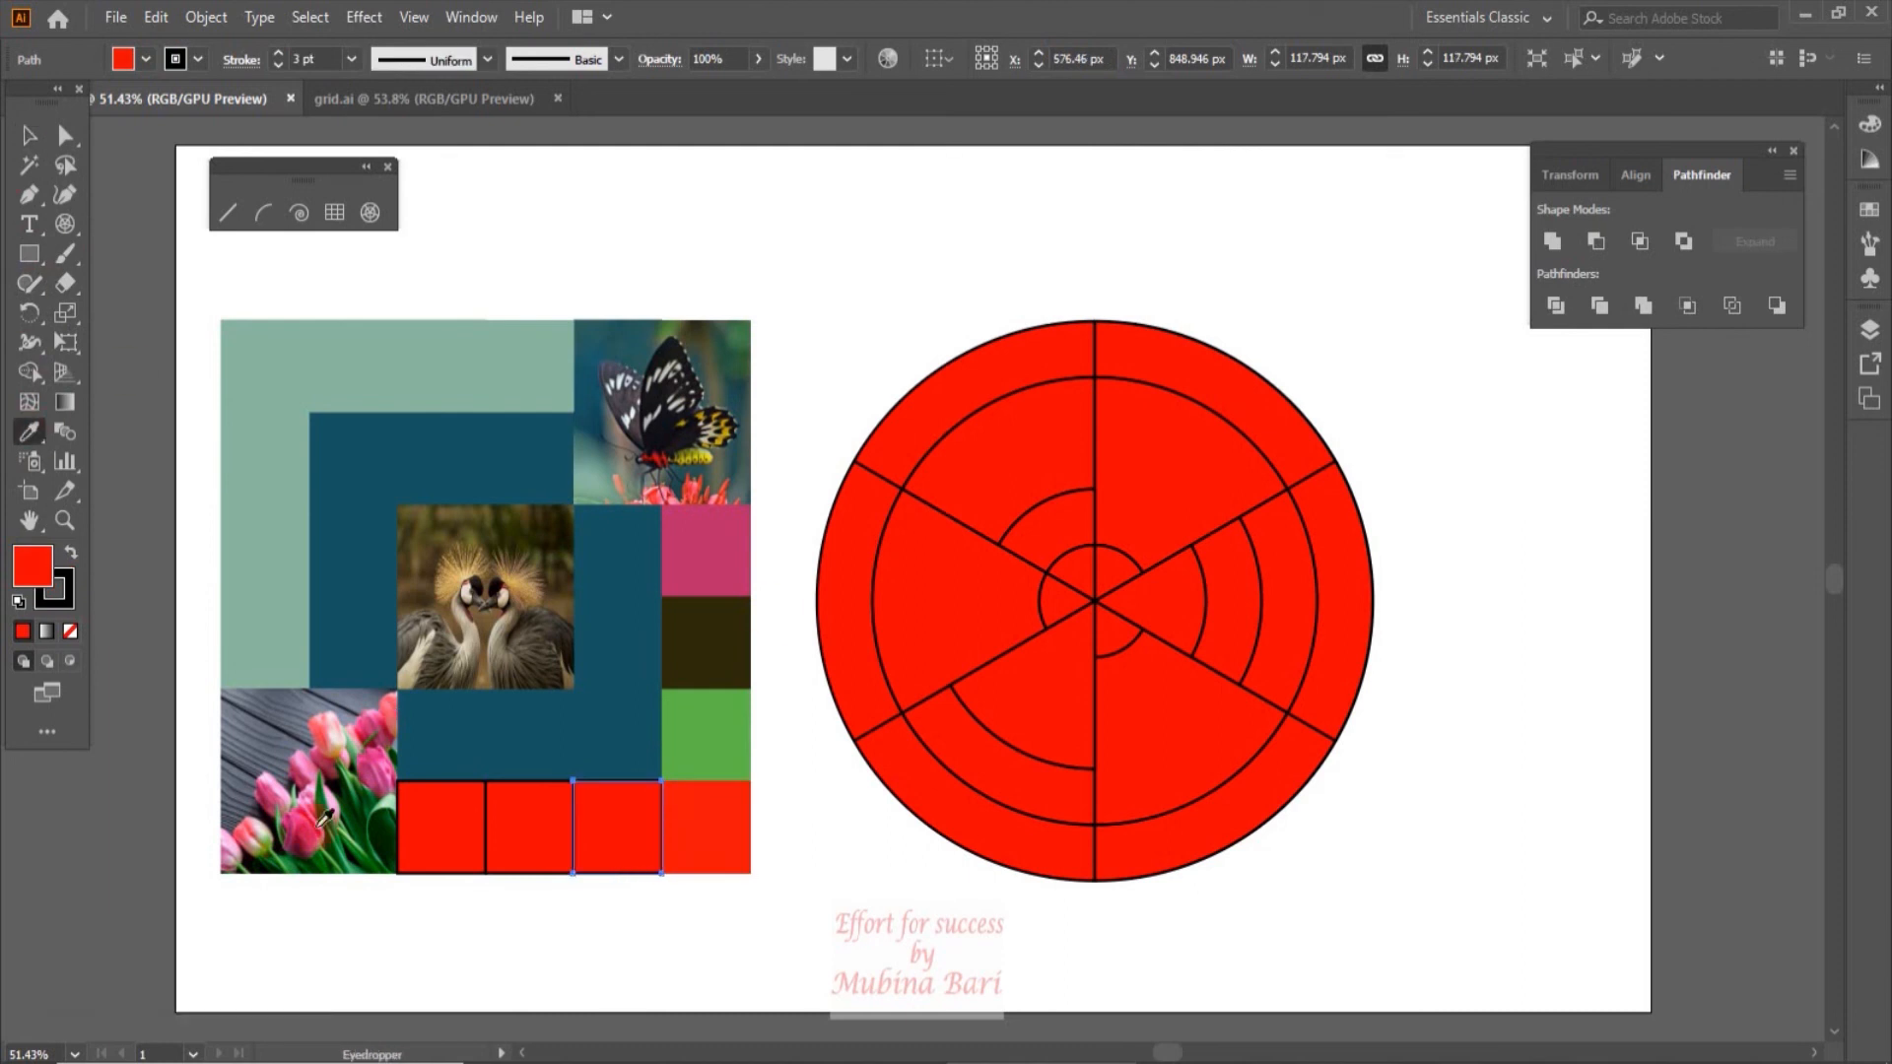
left_click(350, 754)
left_click(529, 827, "ctrl")
left_click(706, 449)
Step: Fill the bottom row's first square with pale grey-green sampled from the butterfly picture's background
left_click(29, 135)
left_click(440, 827)
left_click(28, 430)
left_click(724, 490)
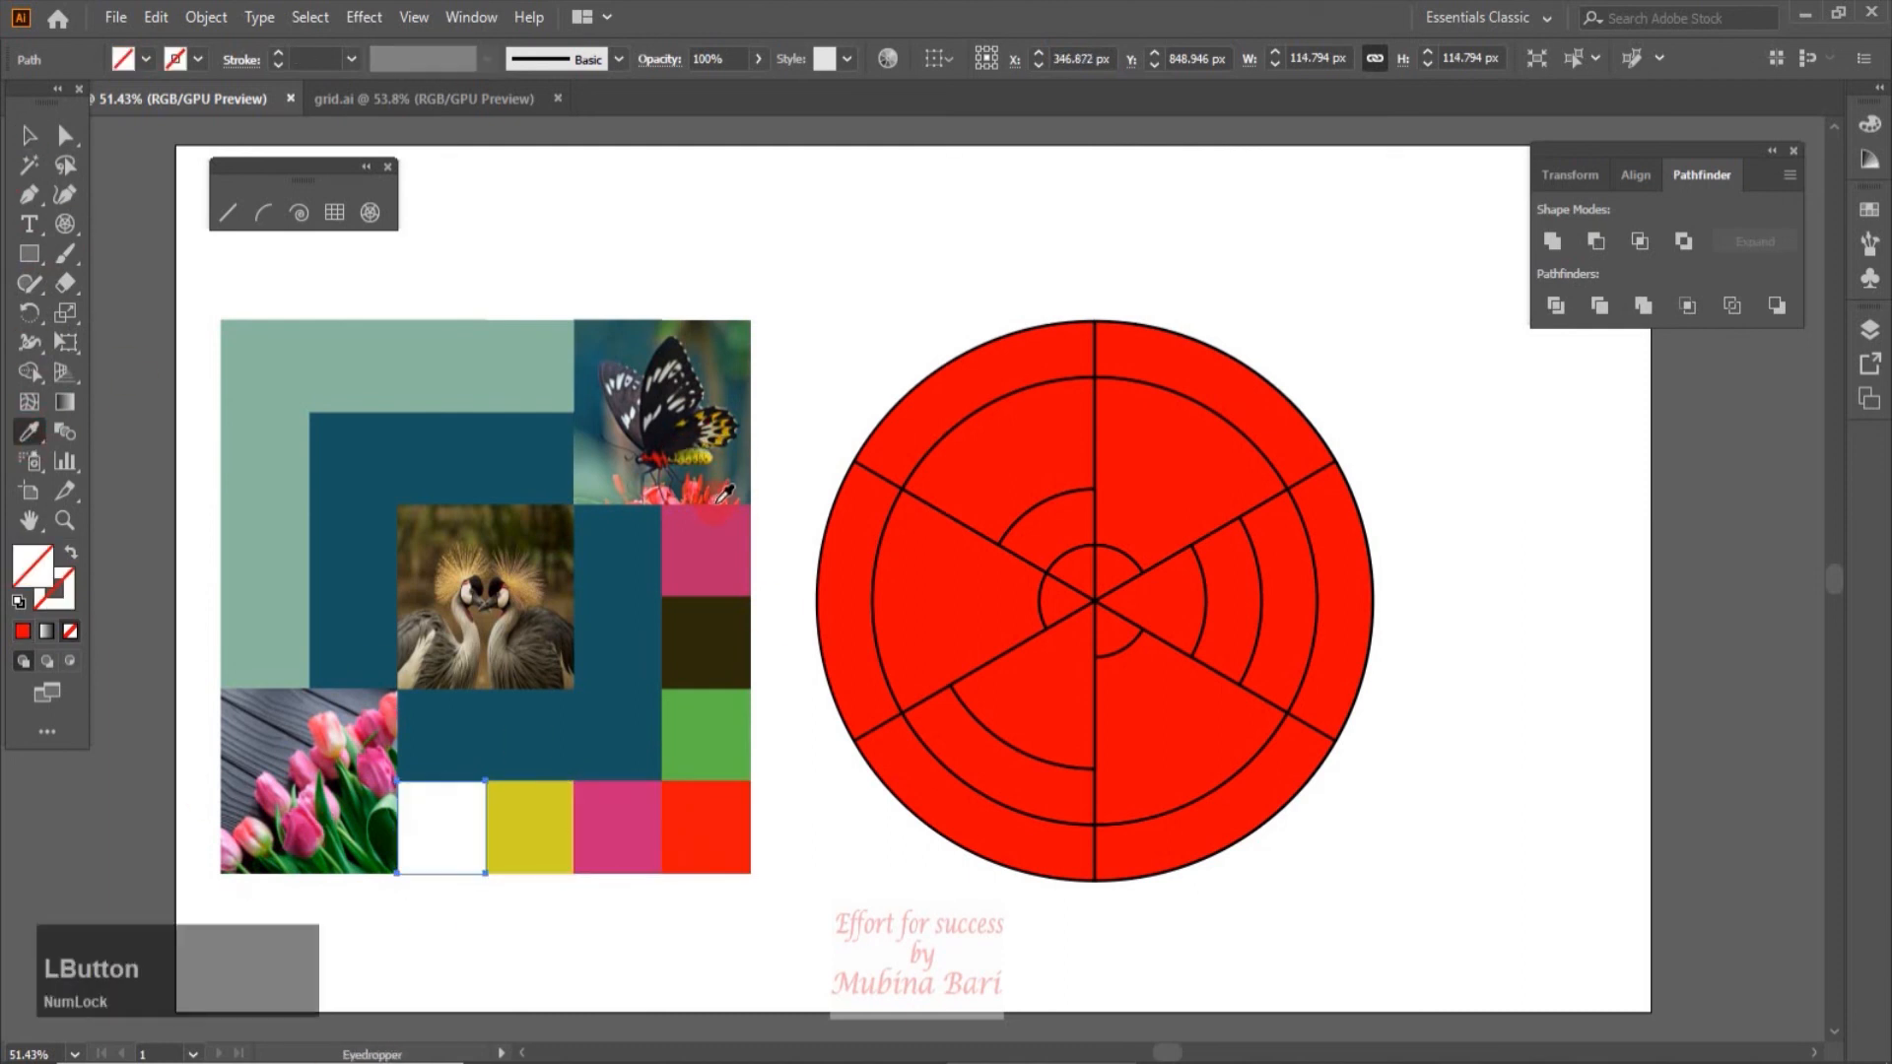
left_click(29, 135)
key("ctrl+z")
key("i")
left_click(601, 471)
left_click(28, 135)
Step: In grid.ai, copy the butterfly on the orange flower, autumn leaves and palm sunset pictures together
left_click(179, 104)
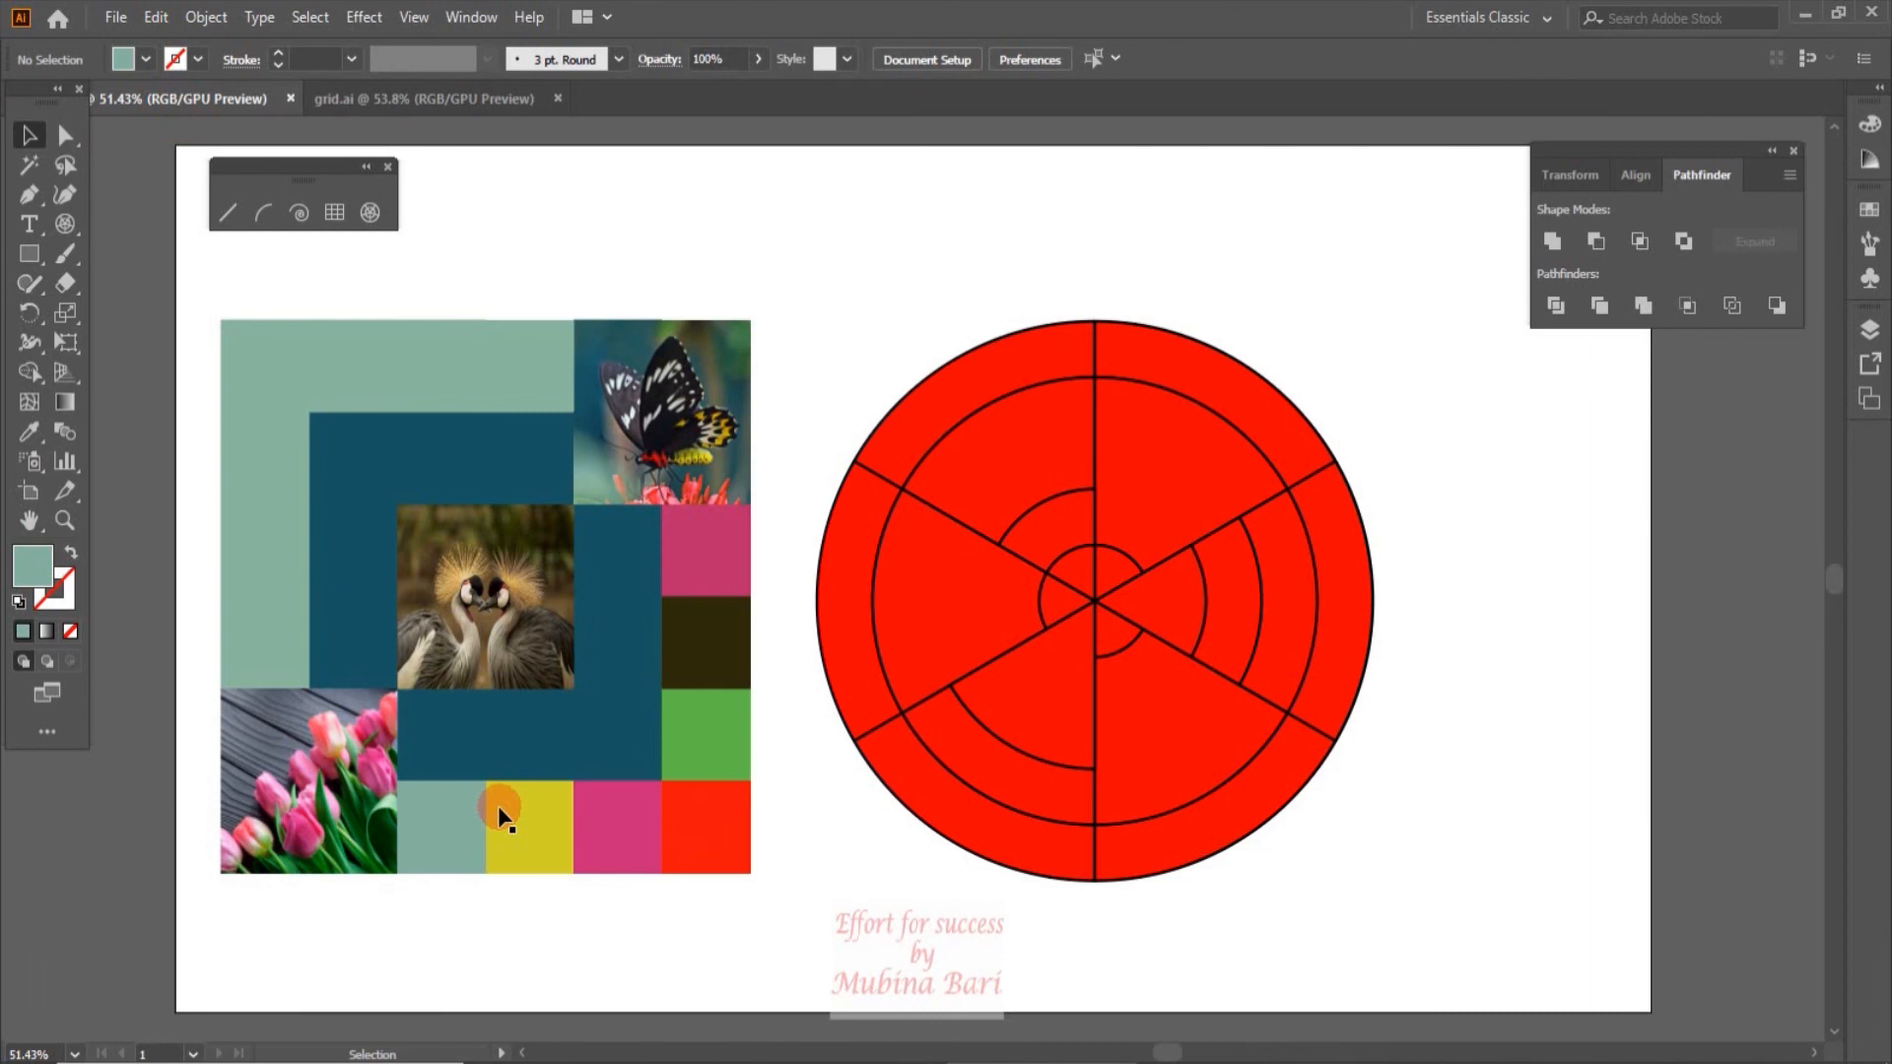
left_click(392, 102)
left_click(1031, 394)
left_click(1079, 655, "shift")
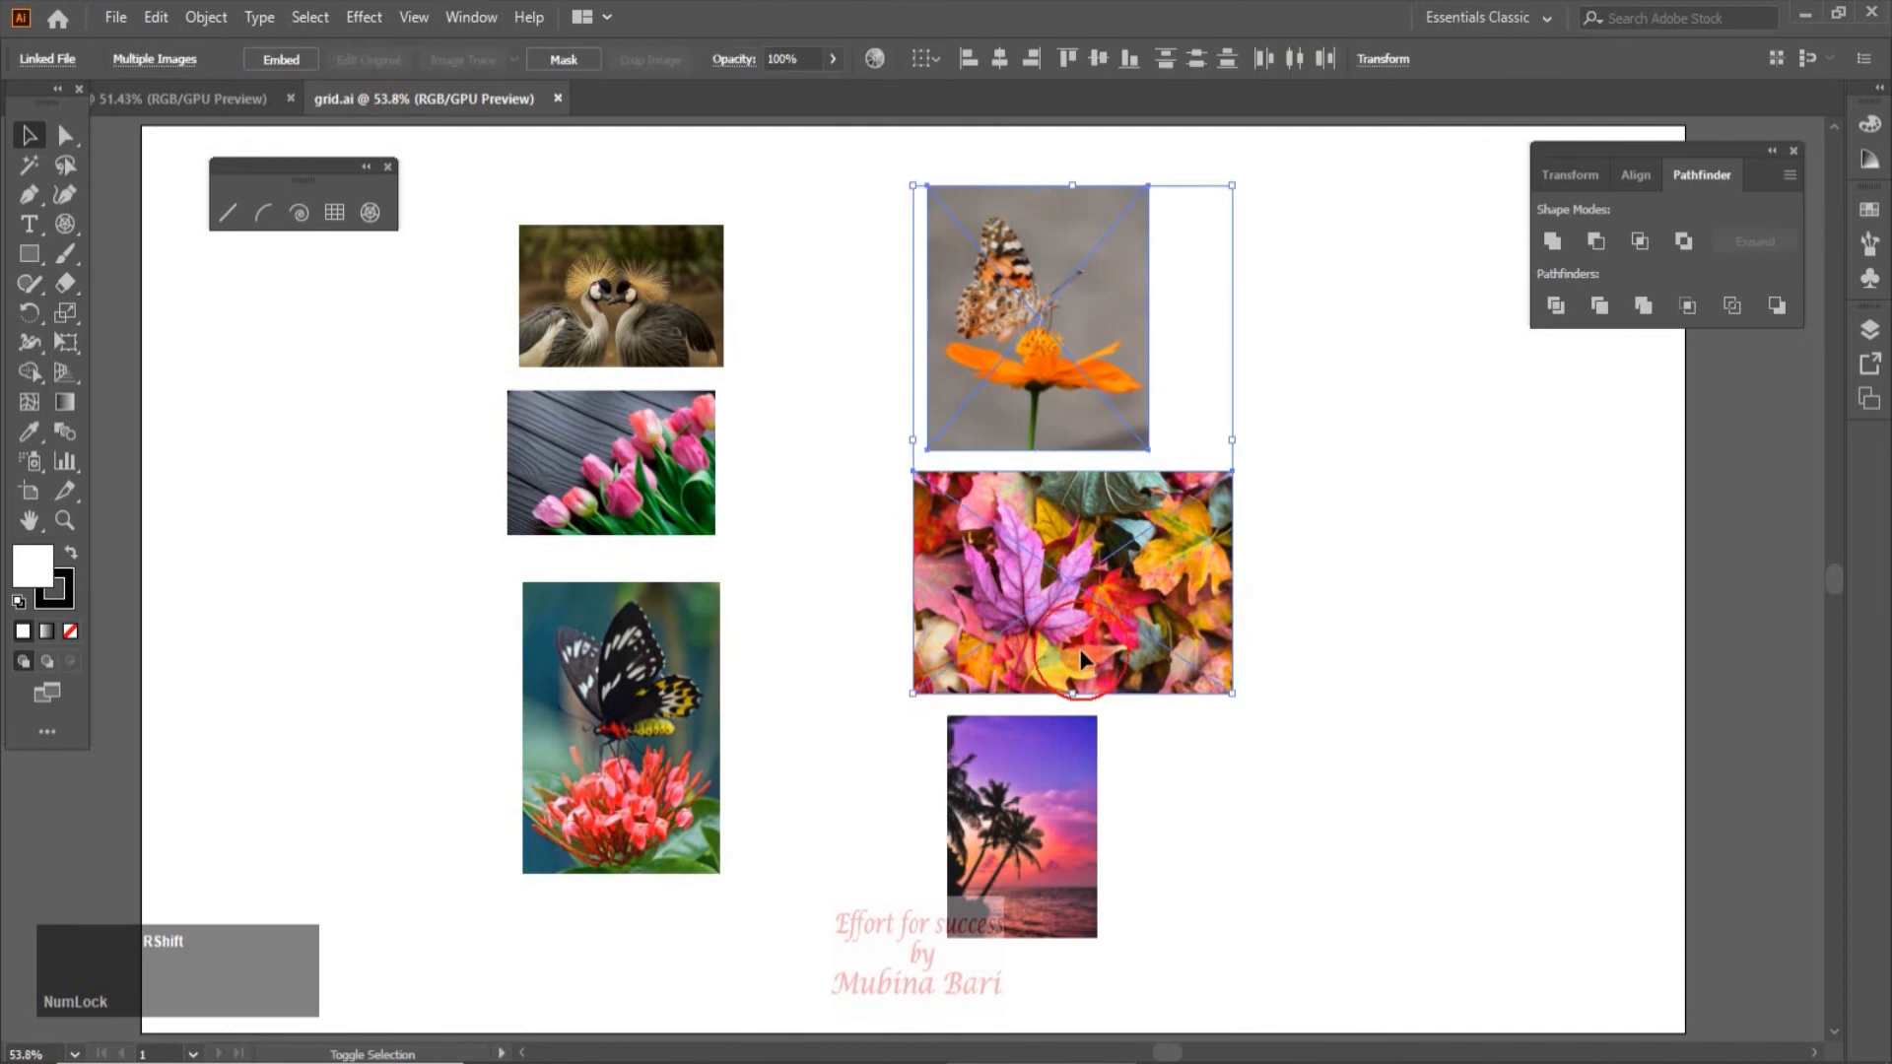
left_click(1055, 827, "shift")
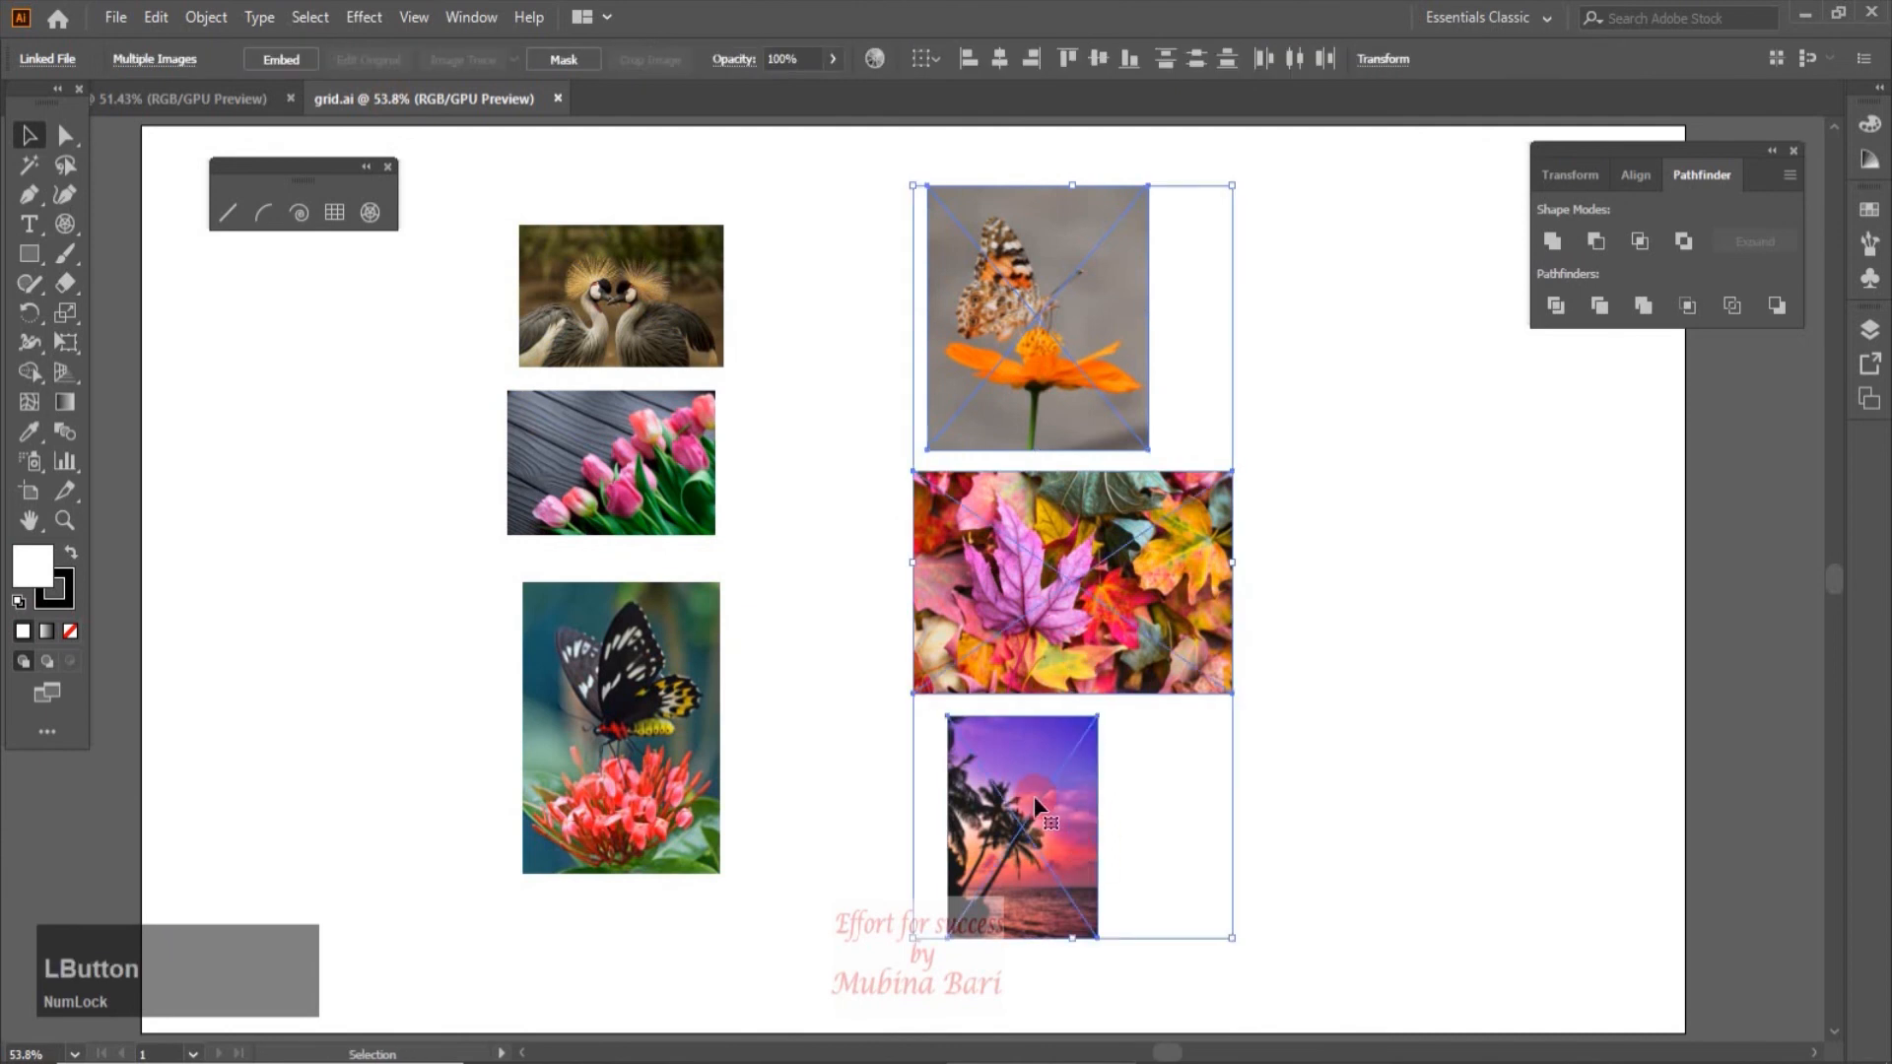
left_click(155, 17)
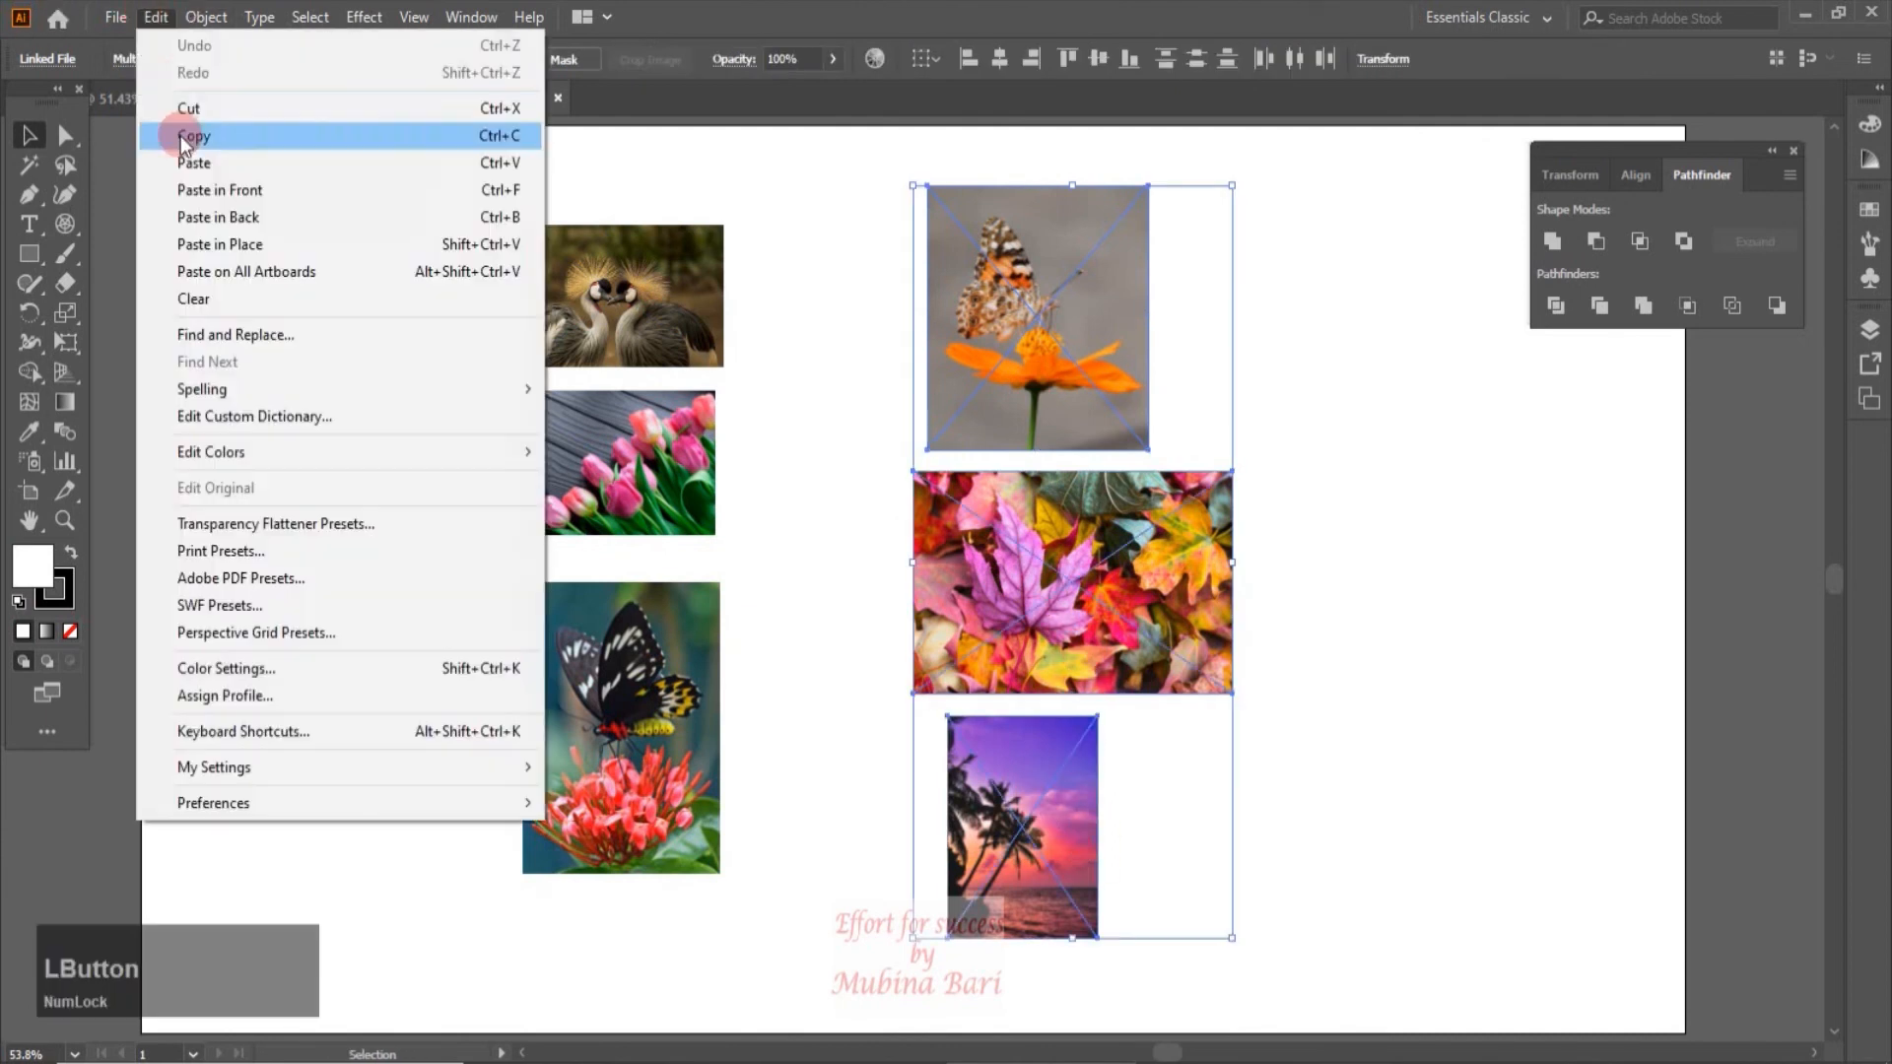
left_click(201, 138)
Step: Paste the three pictures into the document with the grids, move them beside the polar grid and deselect them
left_click(180, 103)
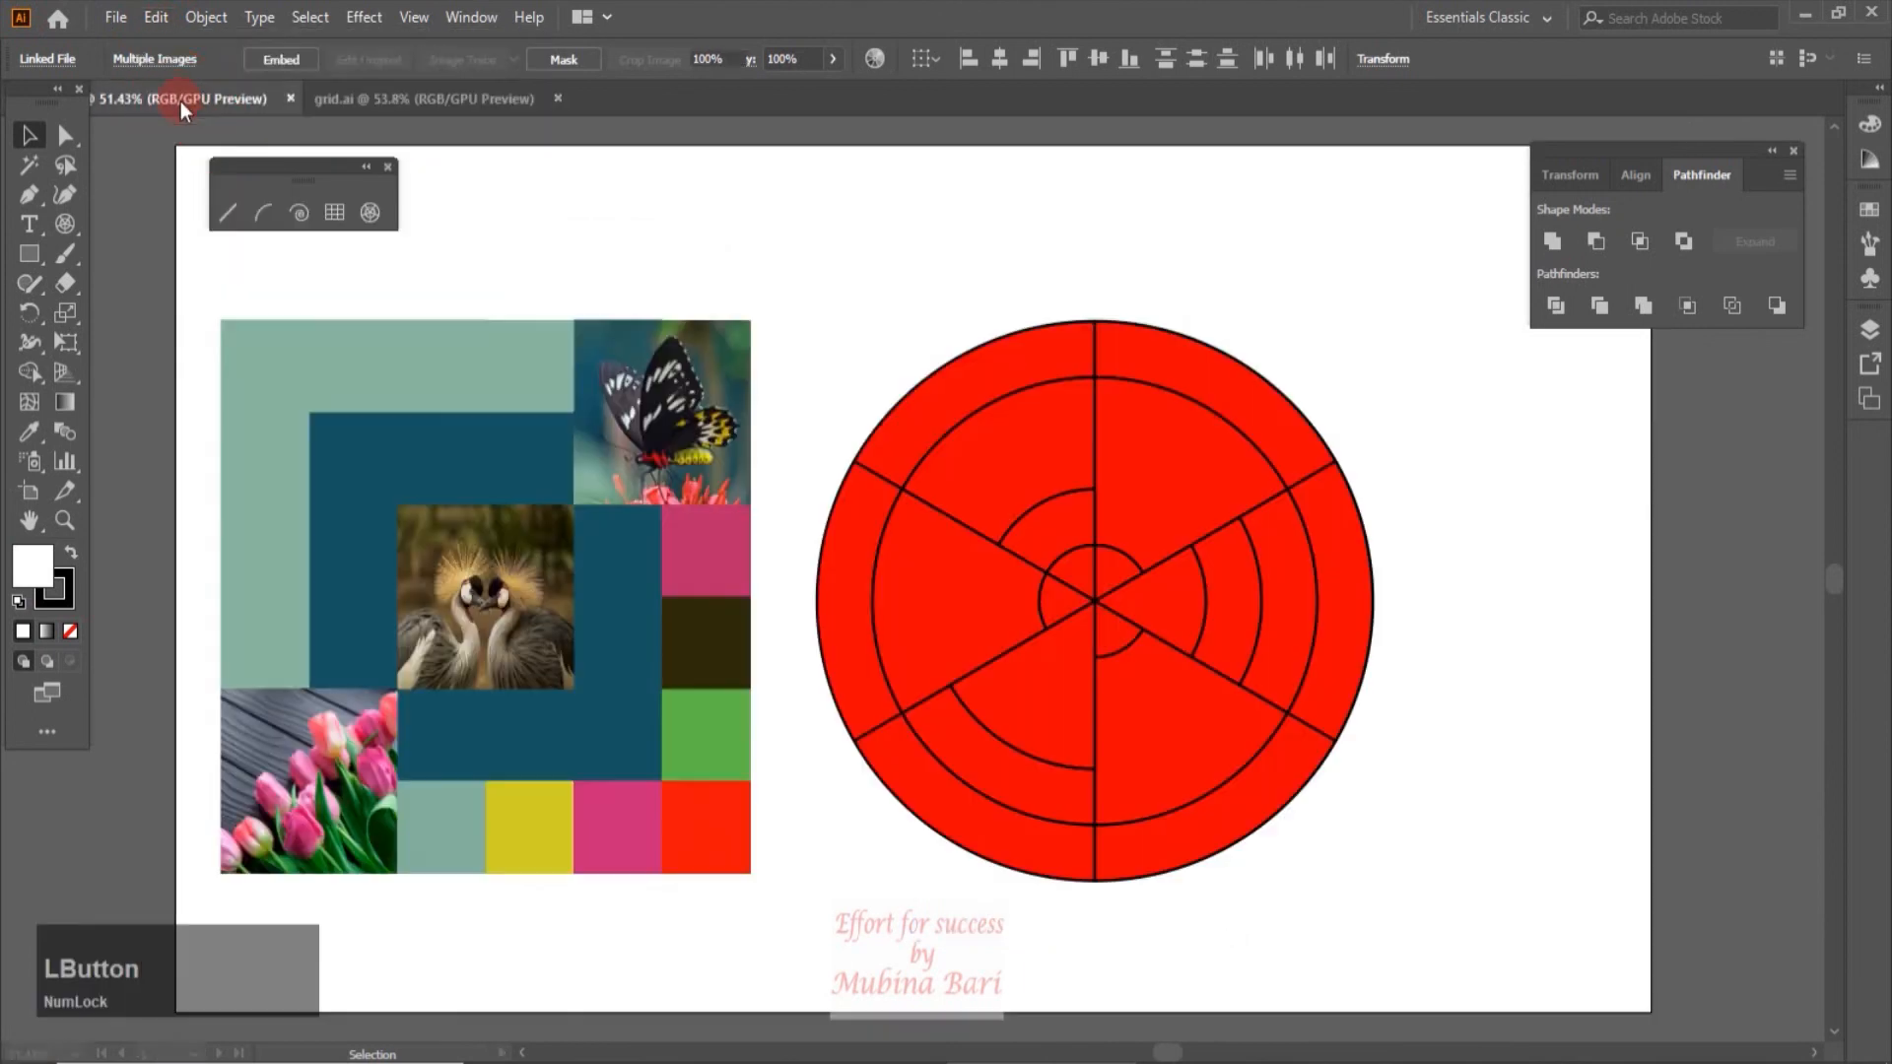
left_click(148, 19)
left_click(122, 143)
left_click(154, 18)
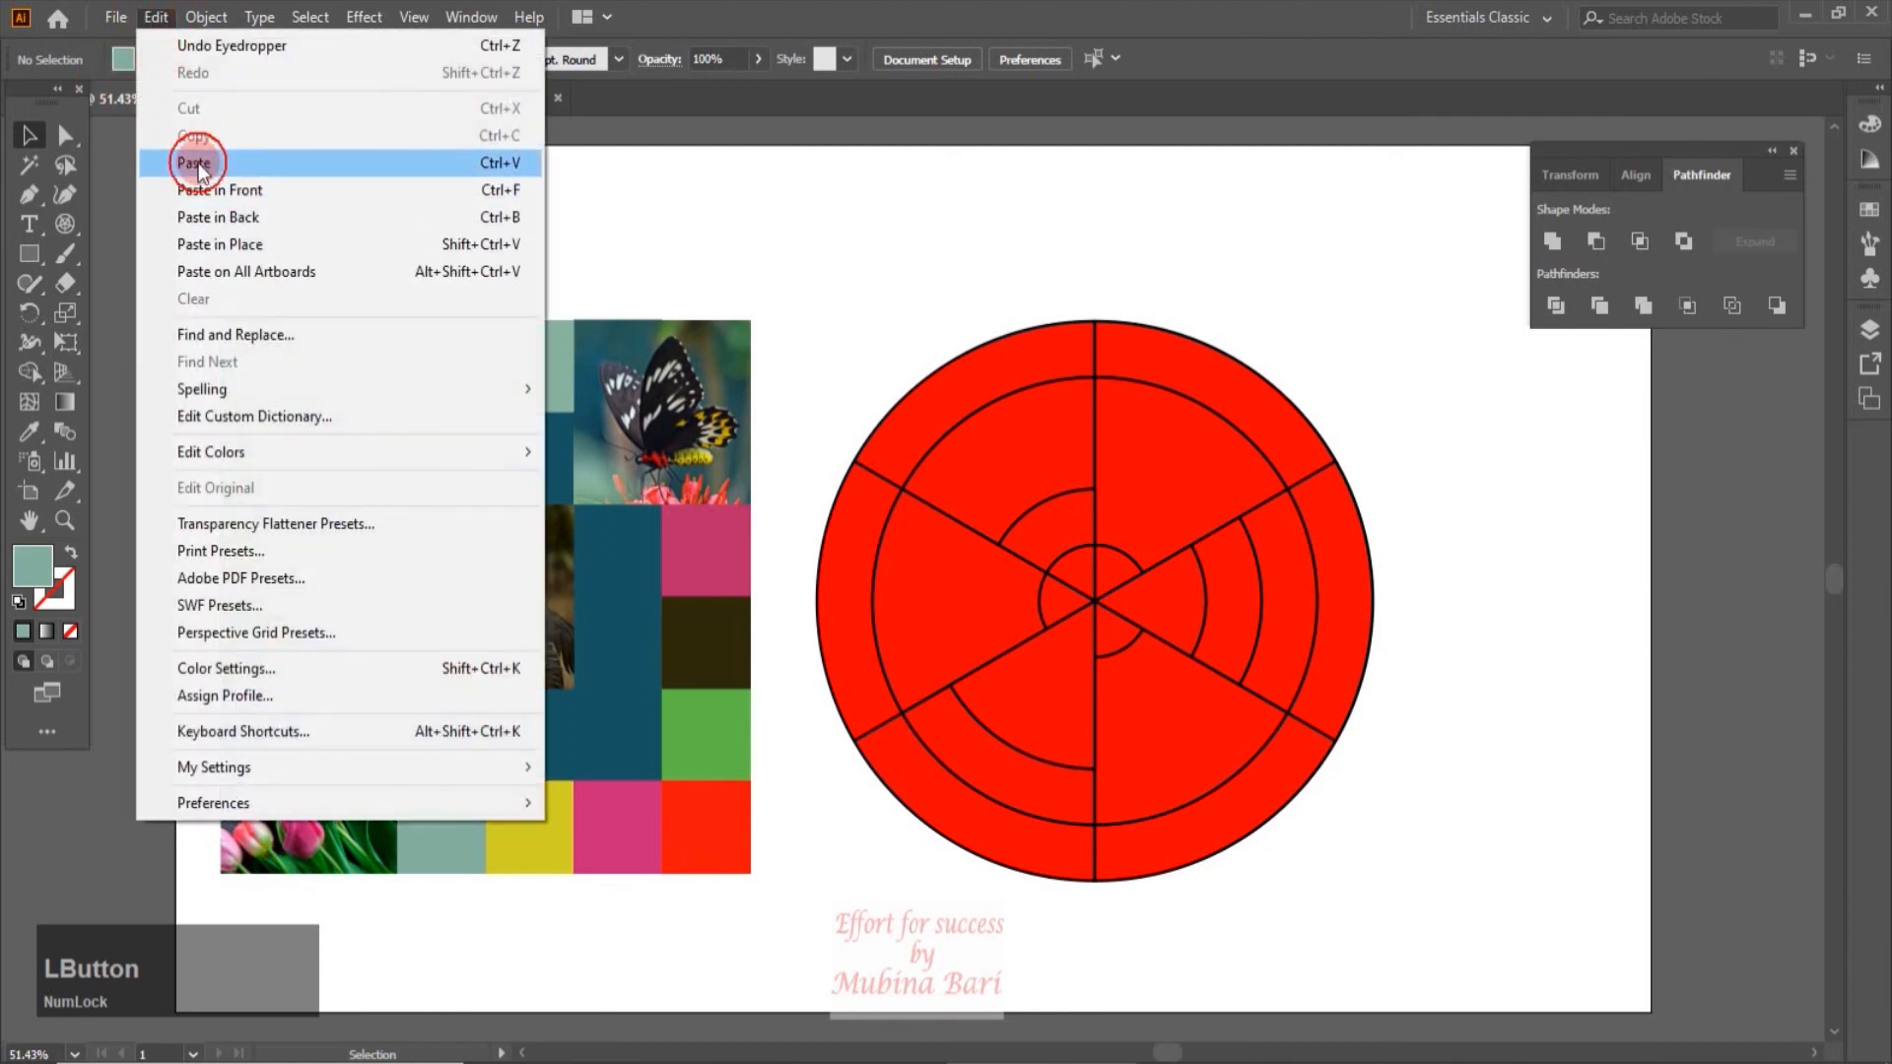
left_click(198, 162)
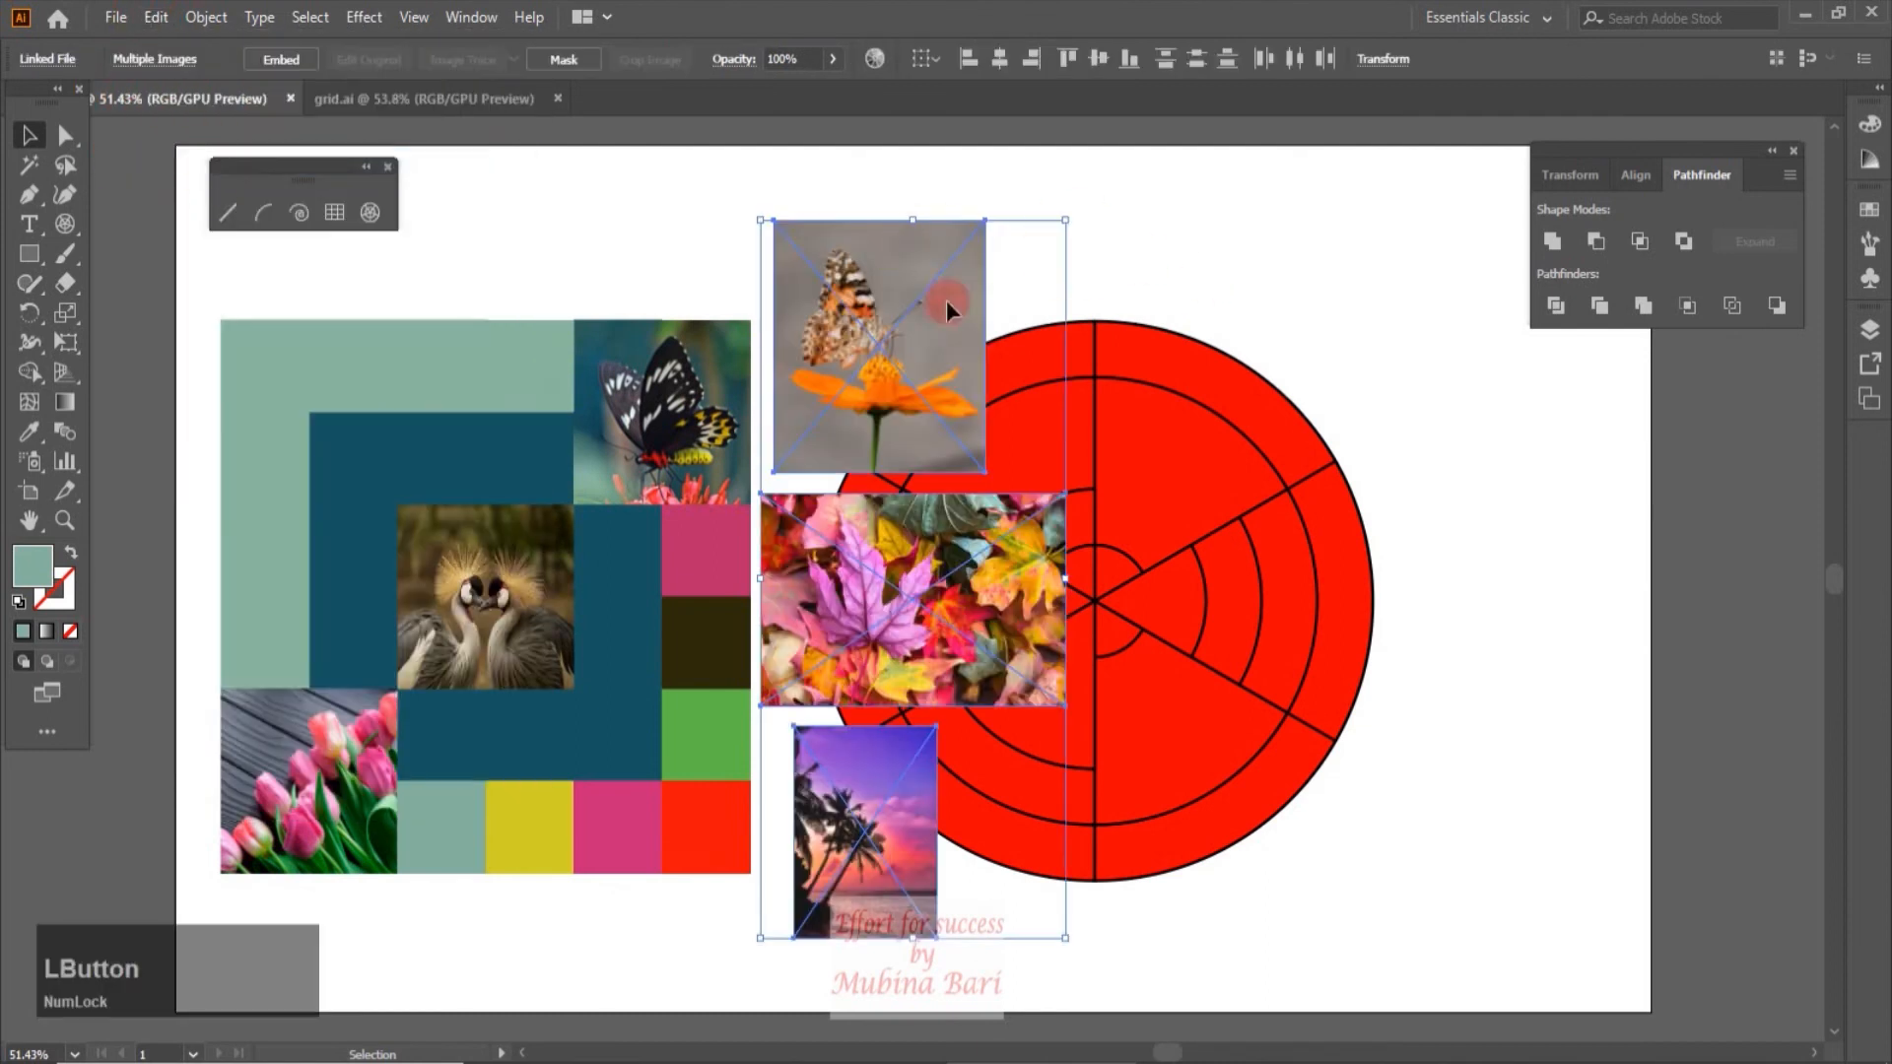
left_click_drag(908, 243, 1504, 280)
left_click(1371, 199)
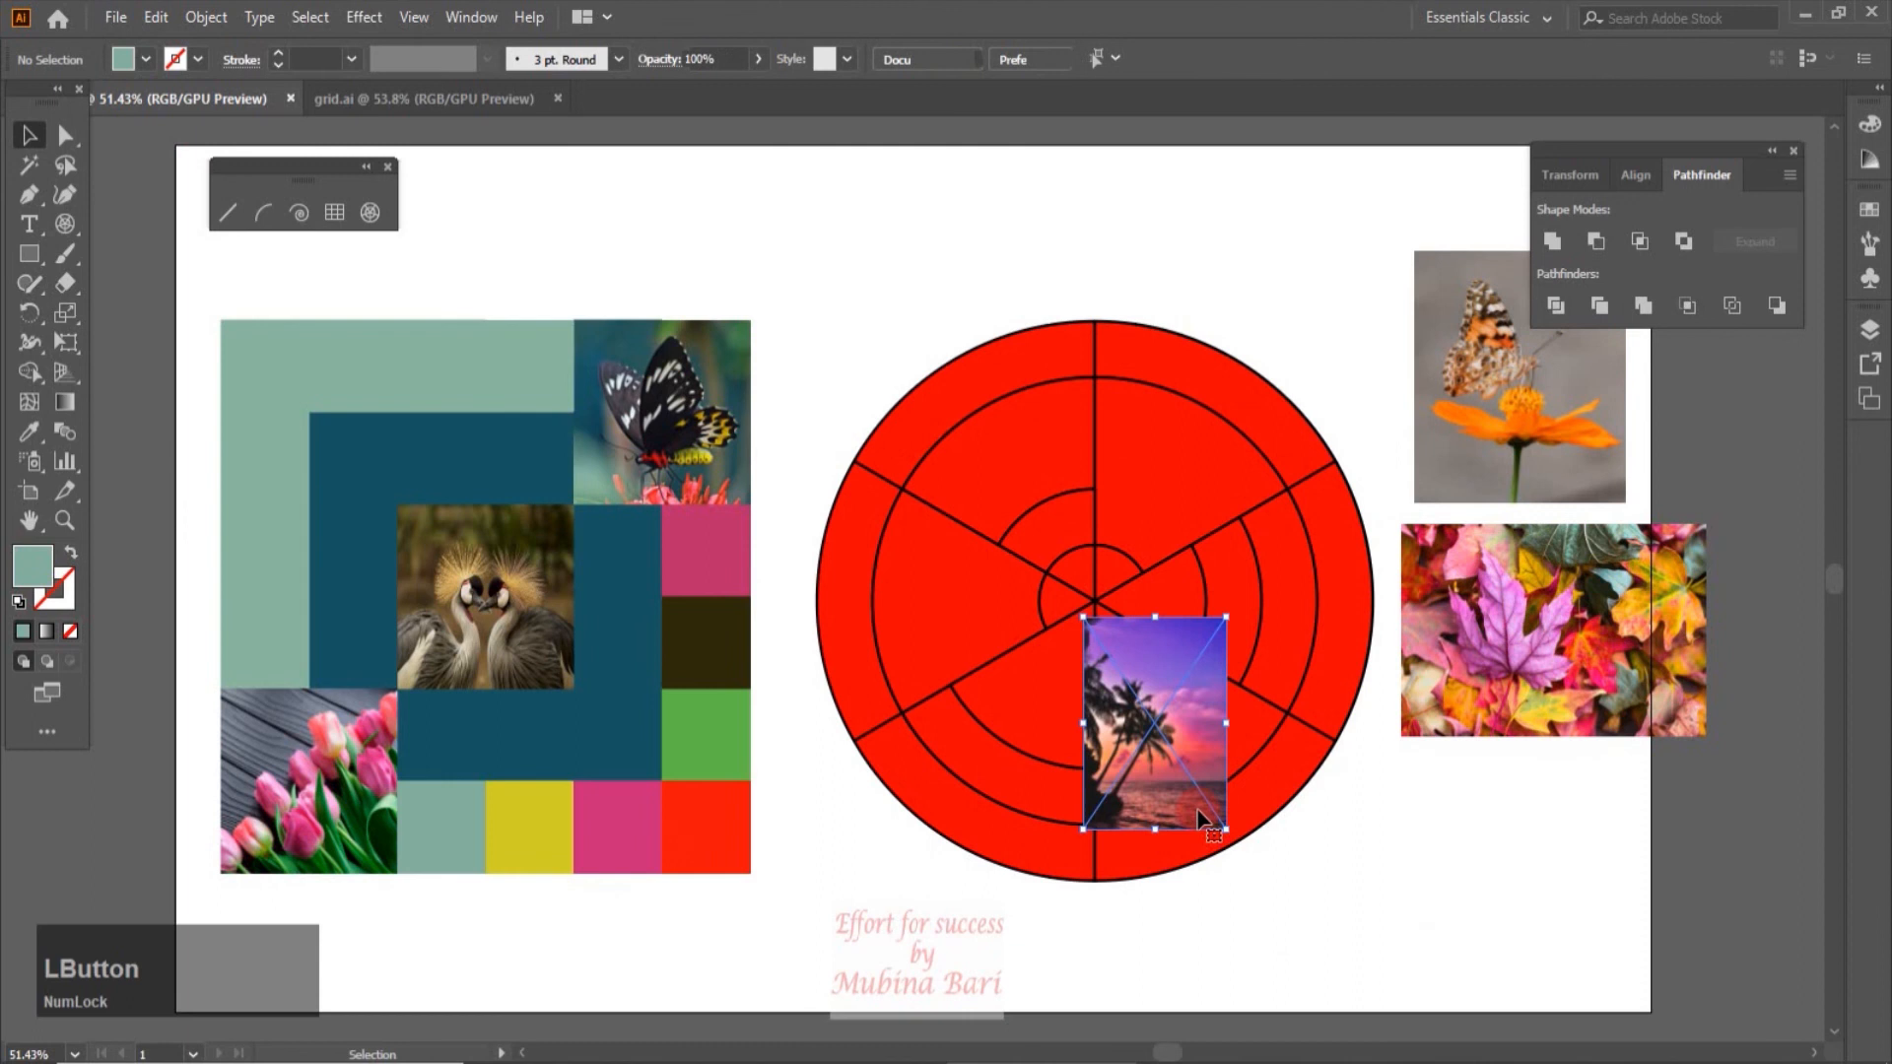
Step: Place the palm sunset picture over the polar grid's lower-right sector and clip it to that sector with a clipping mask
left_click(1227, 842)
left_click_drag(1229, 844, 1183, 784)
right_click(1183, 784)
left_click(1497, 695)
left_click(206, 16)
left_click(551, 790)
Step: Place the orange-flower butterfly picture over the polar grid's upper-right sector and clip it to that sector with a clipping mask
left_click_drag(1599, 483, 1220, 583)
left_click_drag(1173, 482, 1290, 512)
left_click_drag(1247, 620, 1200, 618)
left_click_drag(1182, 491, 1486, 827)
left_click(206, 16)
left_click(551, 789)
Step: Place the autumn leaves picture over the polar grid's left sector and clip it to that sector with a clipping mask
left_click_drag(1488, 670, 890, 631)
right_click(985, 591)
left_click(1182, 853)
left_click(206, 17)
left_click(549, 857)
Step: Fill the right half of the outer ring with purple and the left half with salmon, both sampled from the palm sunset picture
left_click(1363, 641)
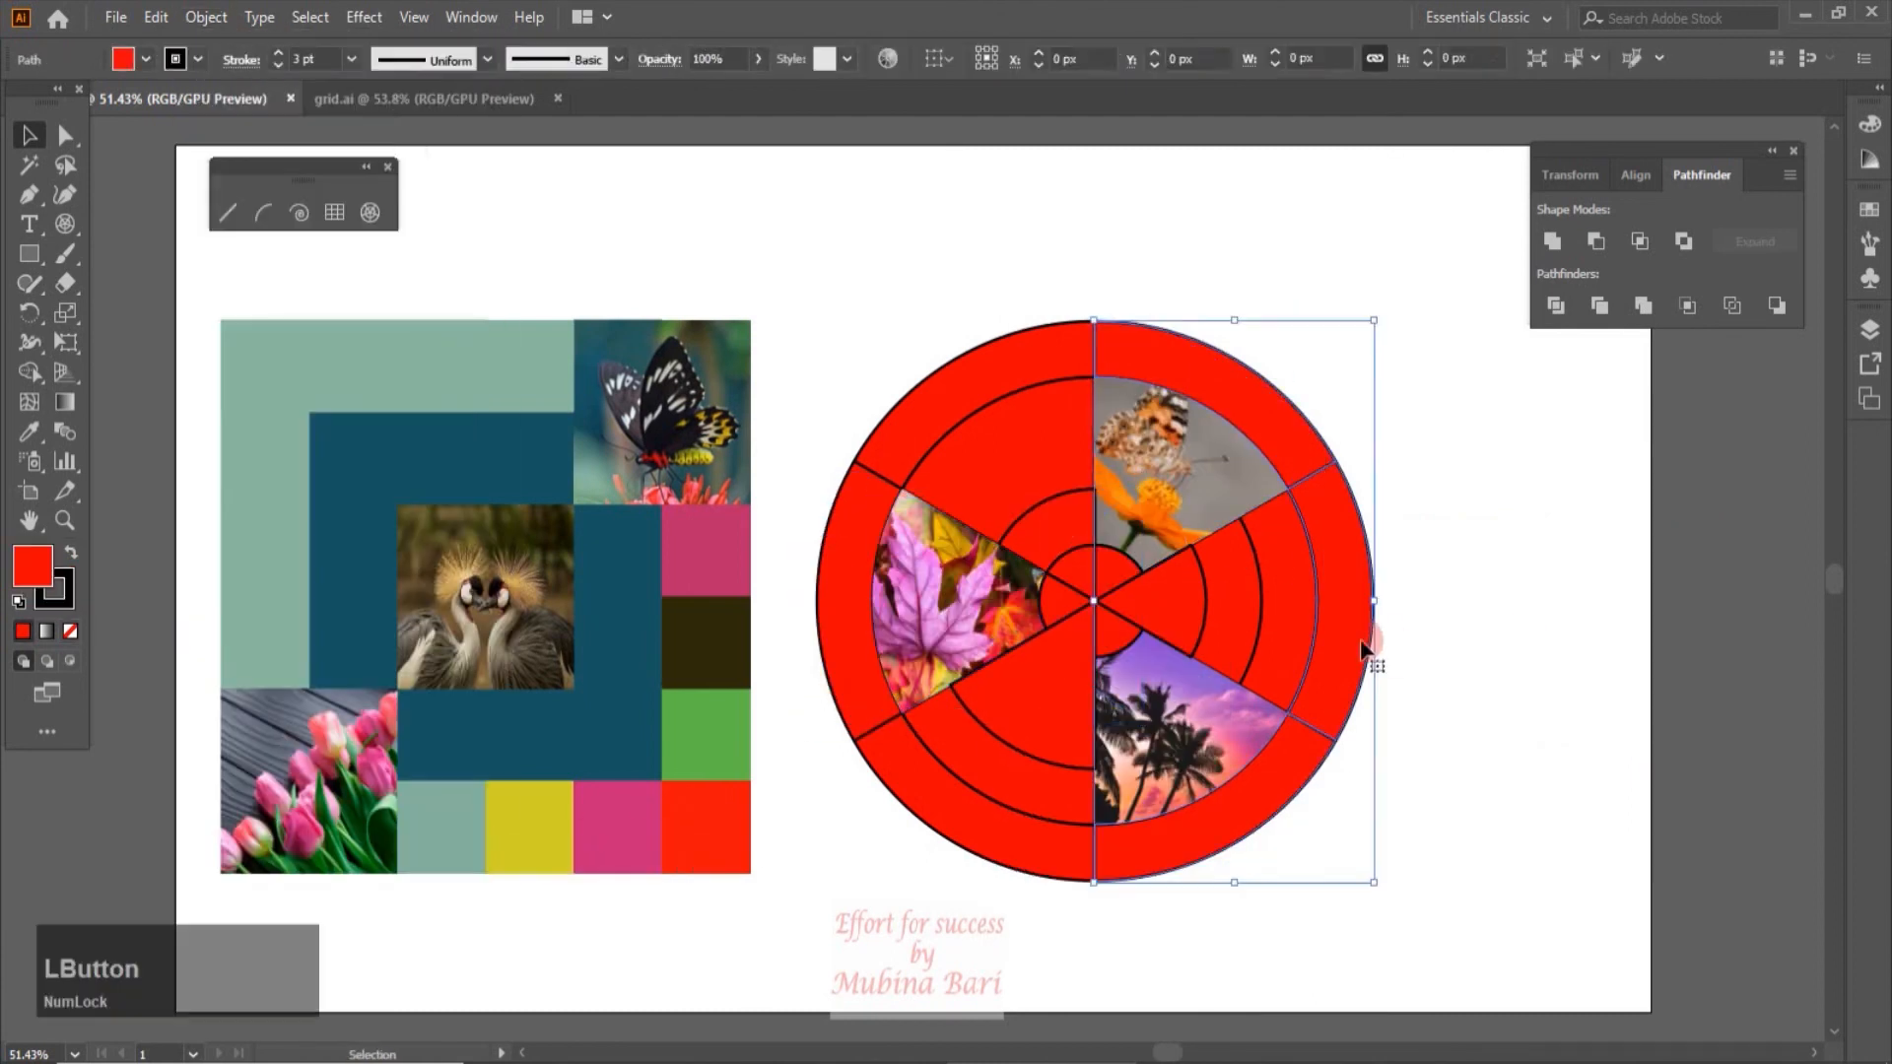
left_click(29, 284)
key("i")
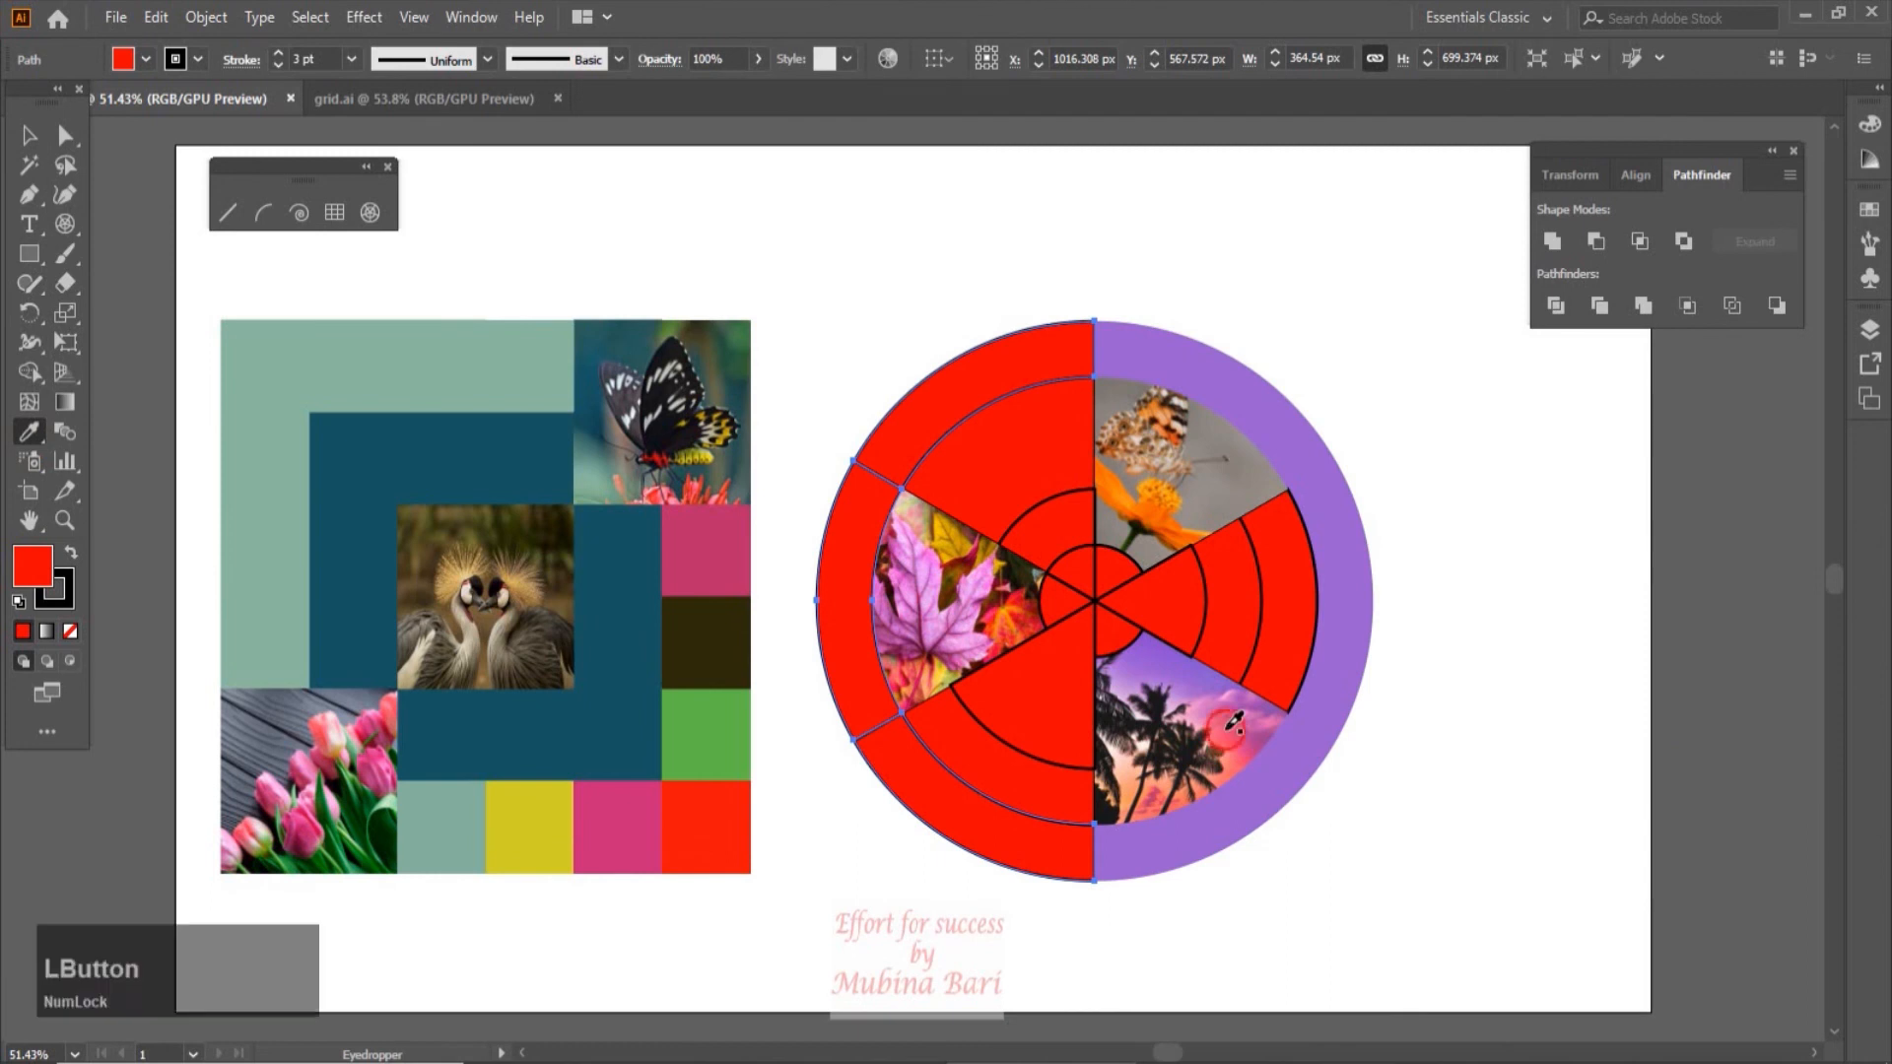
left_click(1227, 729)
left_click(1244, 746)
Step: Fill the lower-left sector's inner area with the outer ring's purple and the right sector's innermost wedge with the ring's salmon
left_click(30, 136)
left_click(1035, 695)
left_click(30, 431)
left_click(1284, 785)
left_click(29, 136)
left_click(1167, 603)
left_click(864, 488)
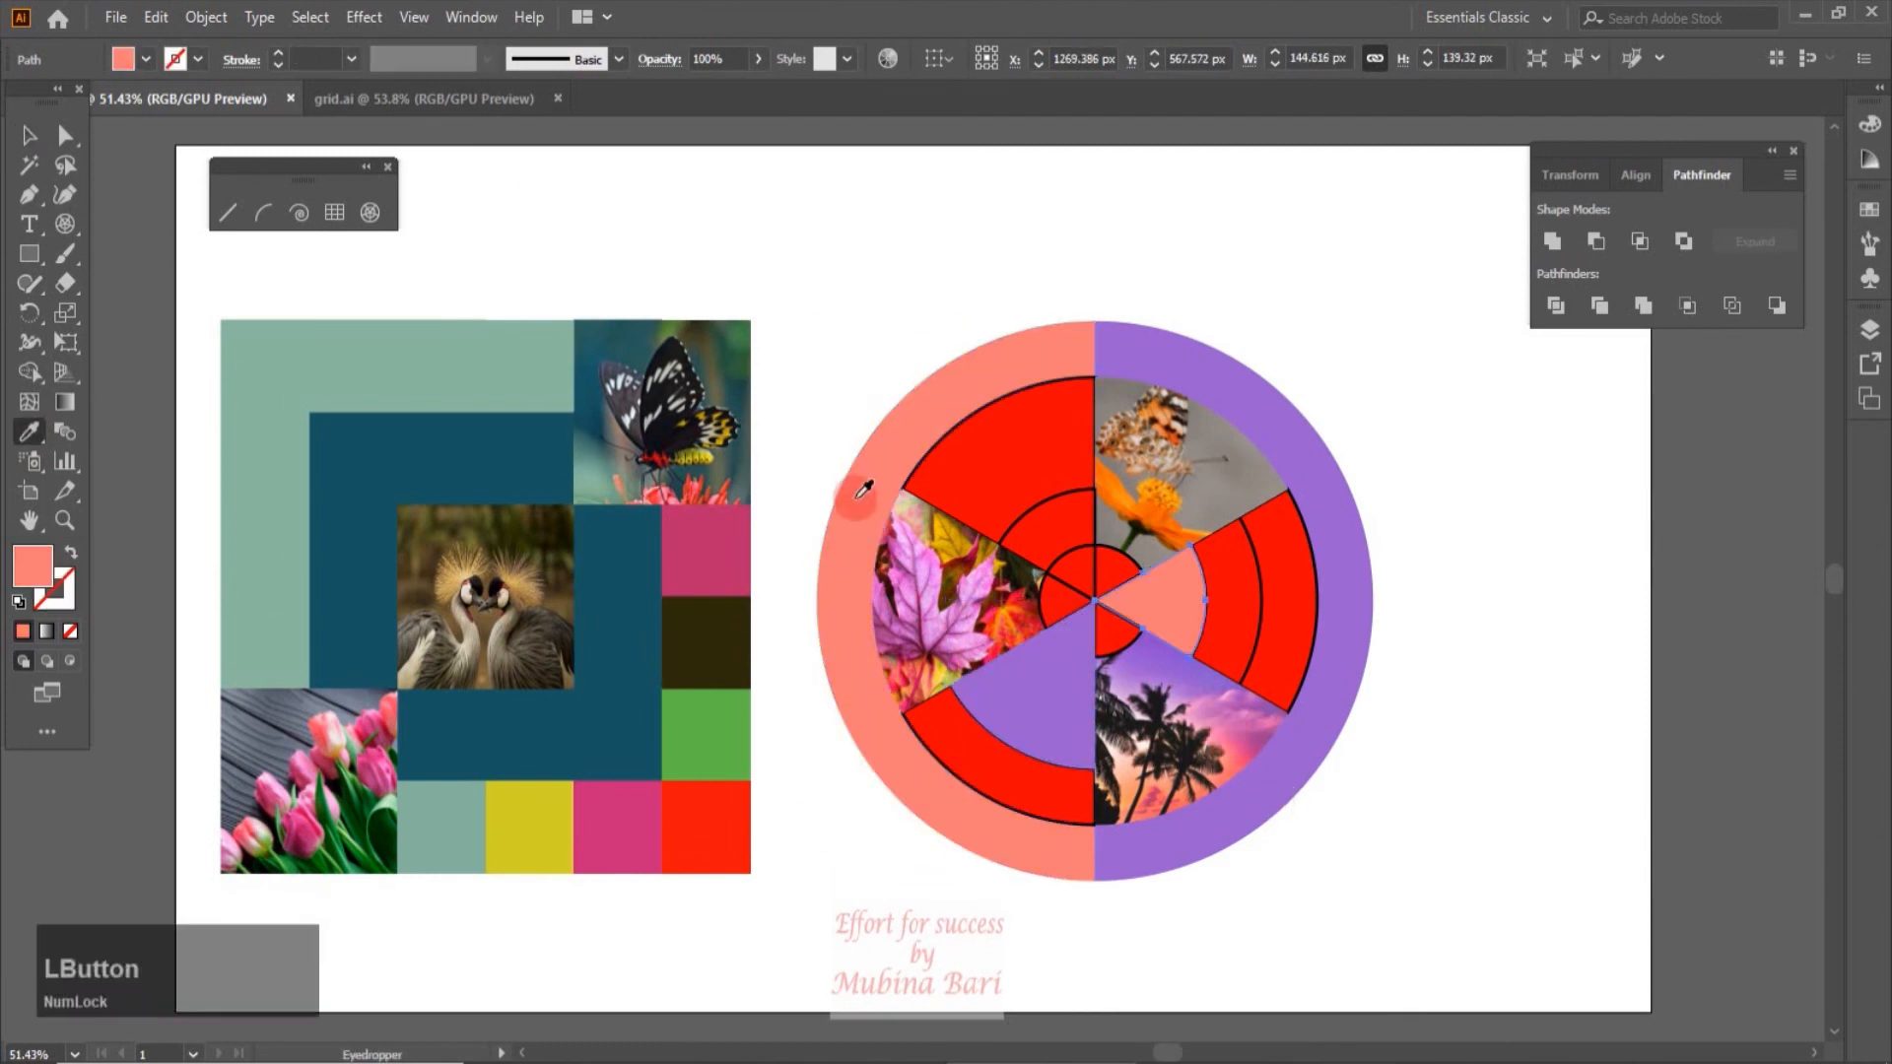
Step: Fill the large upper-left area of the polar grid with light olive green sampled from the autumn leaves picture
left_click(995, 443, "ctrl")
left_click(948, 589)
left_click(950, 591)
left_click(947, 595)
Step: Fill the lower-left sector's outer band with orange sampled from the flower in the upper-right butterfly picture
left_click(29, 136)
left_click(1005, 779)
left_click(30, 431)
left_click(1173, 527)
Step: Fill the upper-left sector's inner band with dark olive sampled from the autumn leaves picture
left_click(30, 136)
left_click(1050, 532)
left_click(30, 432)
left_click(928, 680)
left_click(1000, 453)
left_click(30, 136)
left_click(1000, 453)
left_click(30, 432)
left_click(931, 681)
Step: Fill the lower-right central wedge with the upper-left area's light olive green and the upper-right central wedge with light orange sampled from the palm sunset picture
left_click(29, 136)
left_click(1125, 641, "ctrl")
left_click(1002, 477)
left_click(1109, 577, "ctrl")
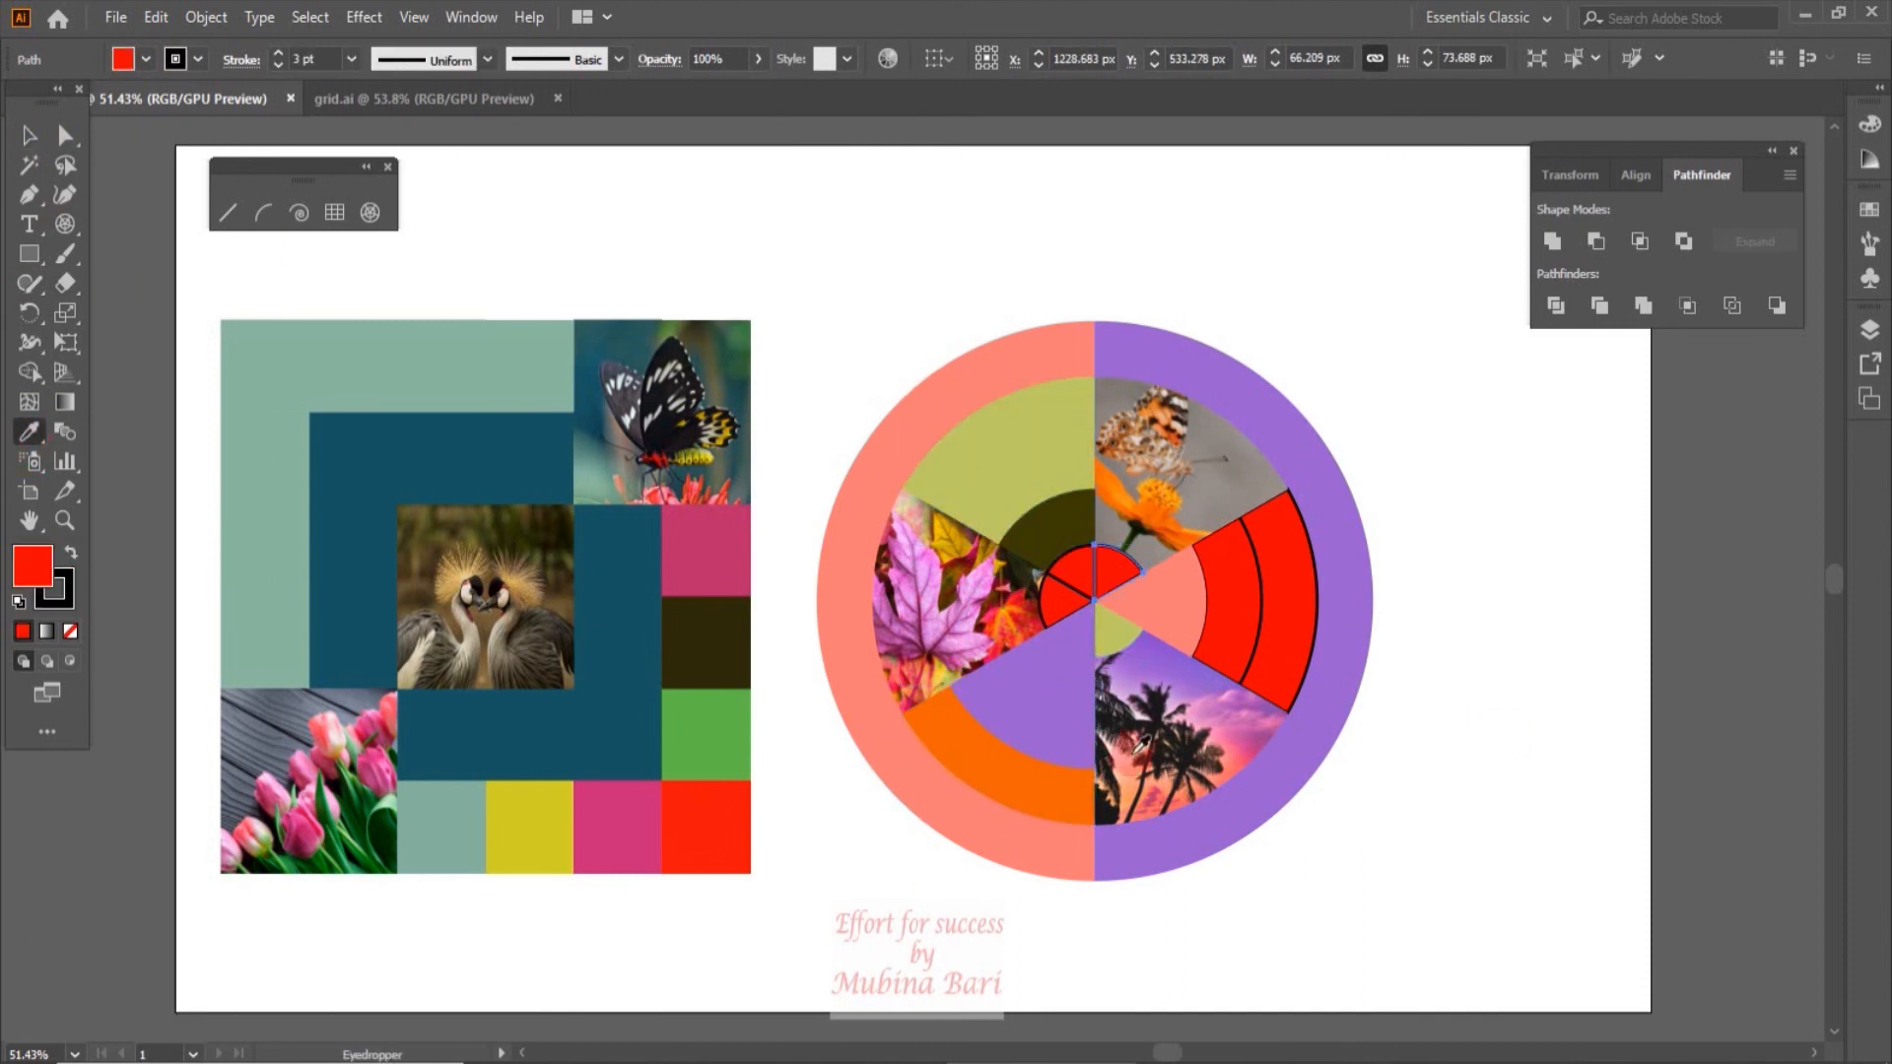
left_click(1162, 674)
left_click(1133, 763)
Step: Fill the upper-left central wedge with light pink-purple sampled from the autumn leaves picture
left_click(30, 136)
left_click(1076, 573)
left_click(29, 432)
left_click(964, 645)
Step: Fill the left central wedge with a sampled grey
left_click(29, 136)
left_click(1069, 602)
left_click(29, 432)
left_click(1216, 728)
Step: Fill the right sector's outer band with salmon sampled from the outer ring and its middle band with the upper-left area's light olive green
left_click(30, 224)
left_click(29, 136)
left_click(1285, 616)
left_click(29, 431)
left_click(894, 720)
left_click(30, 136)
left_click(1226, 601)
left_click(27, 436)
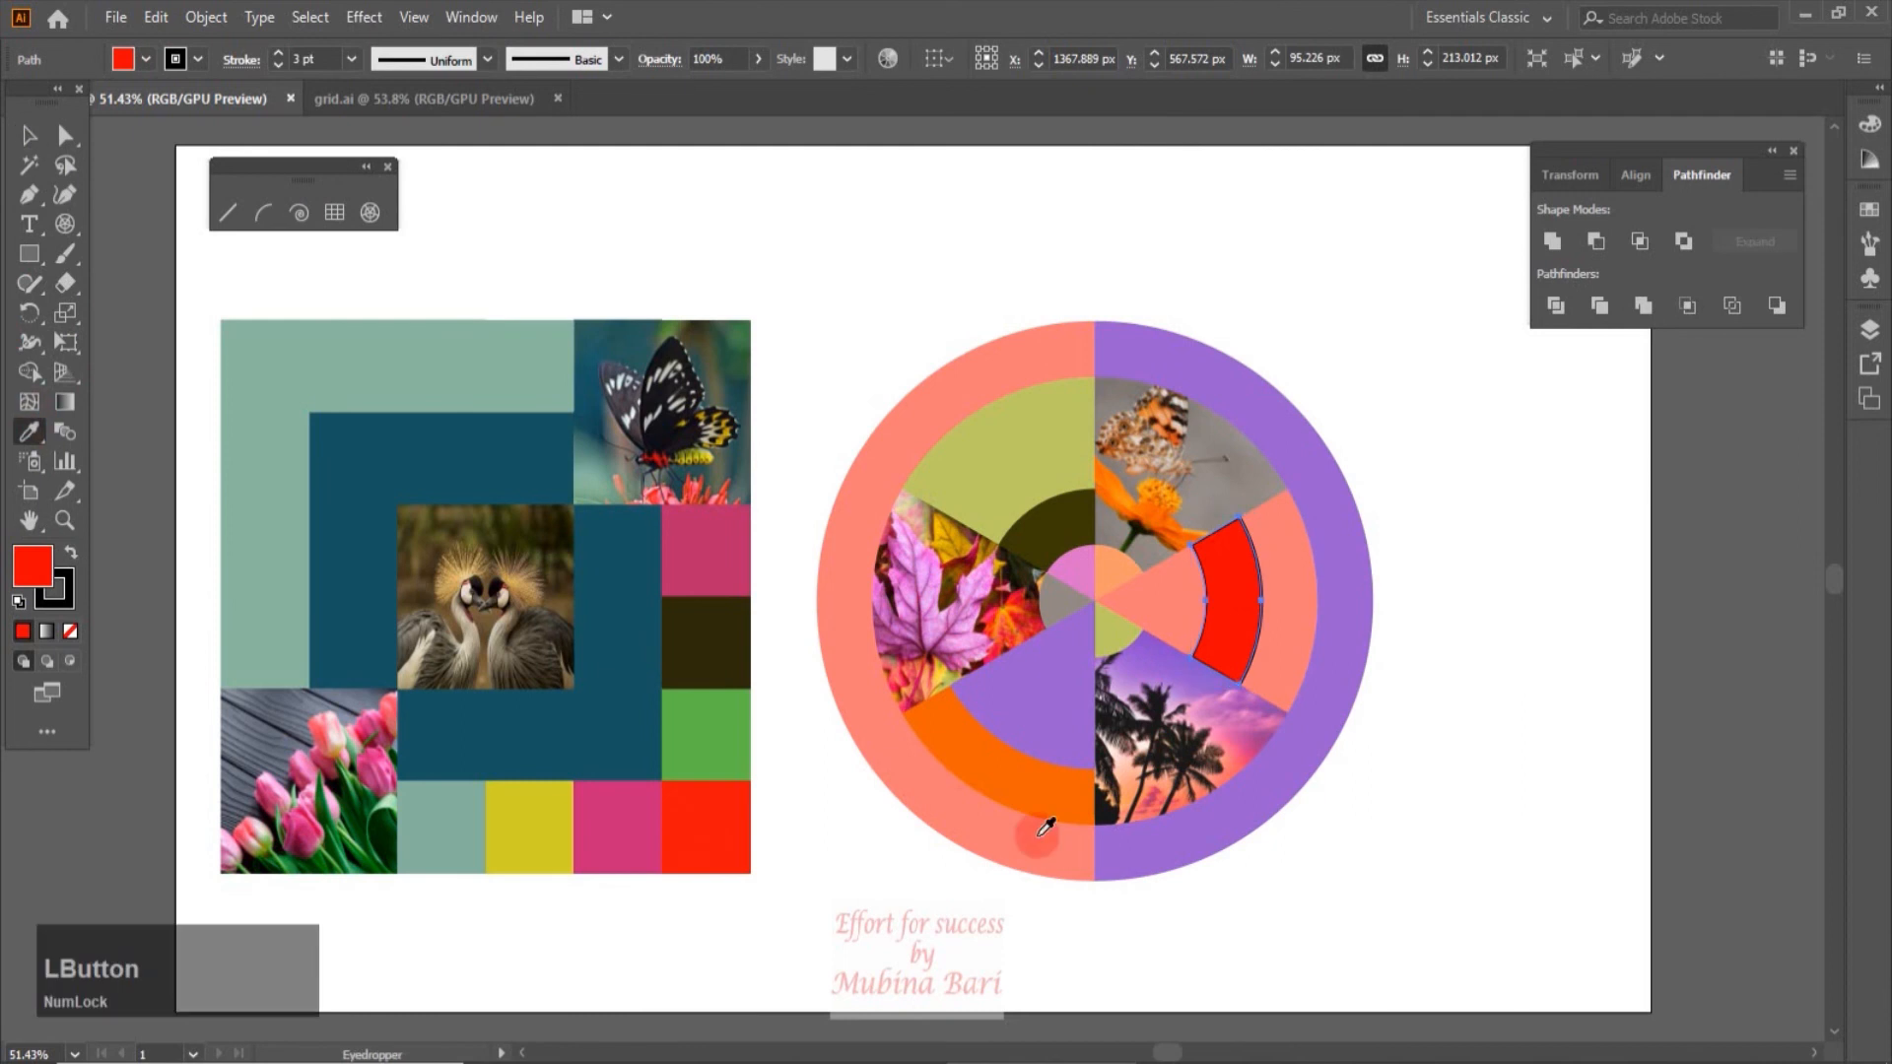
left_click(1013, 434)
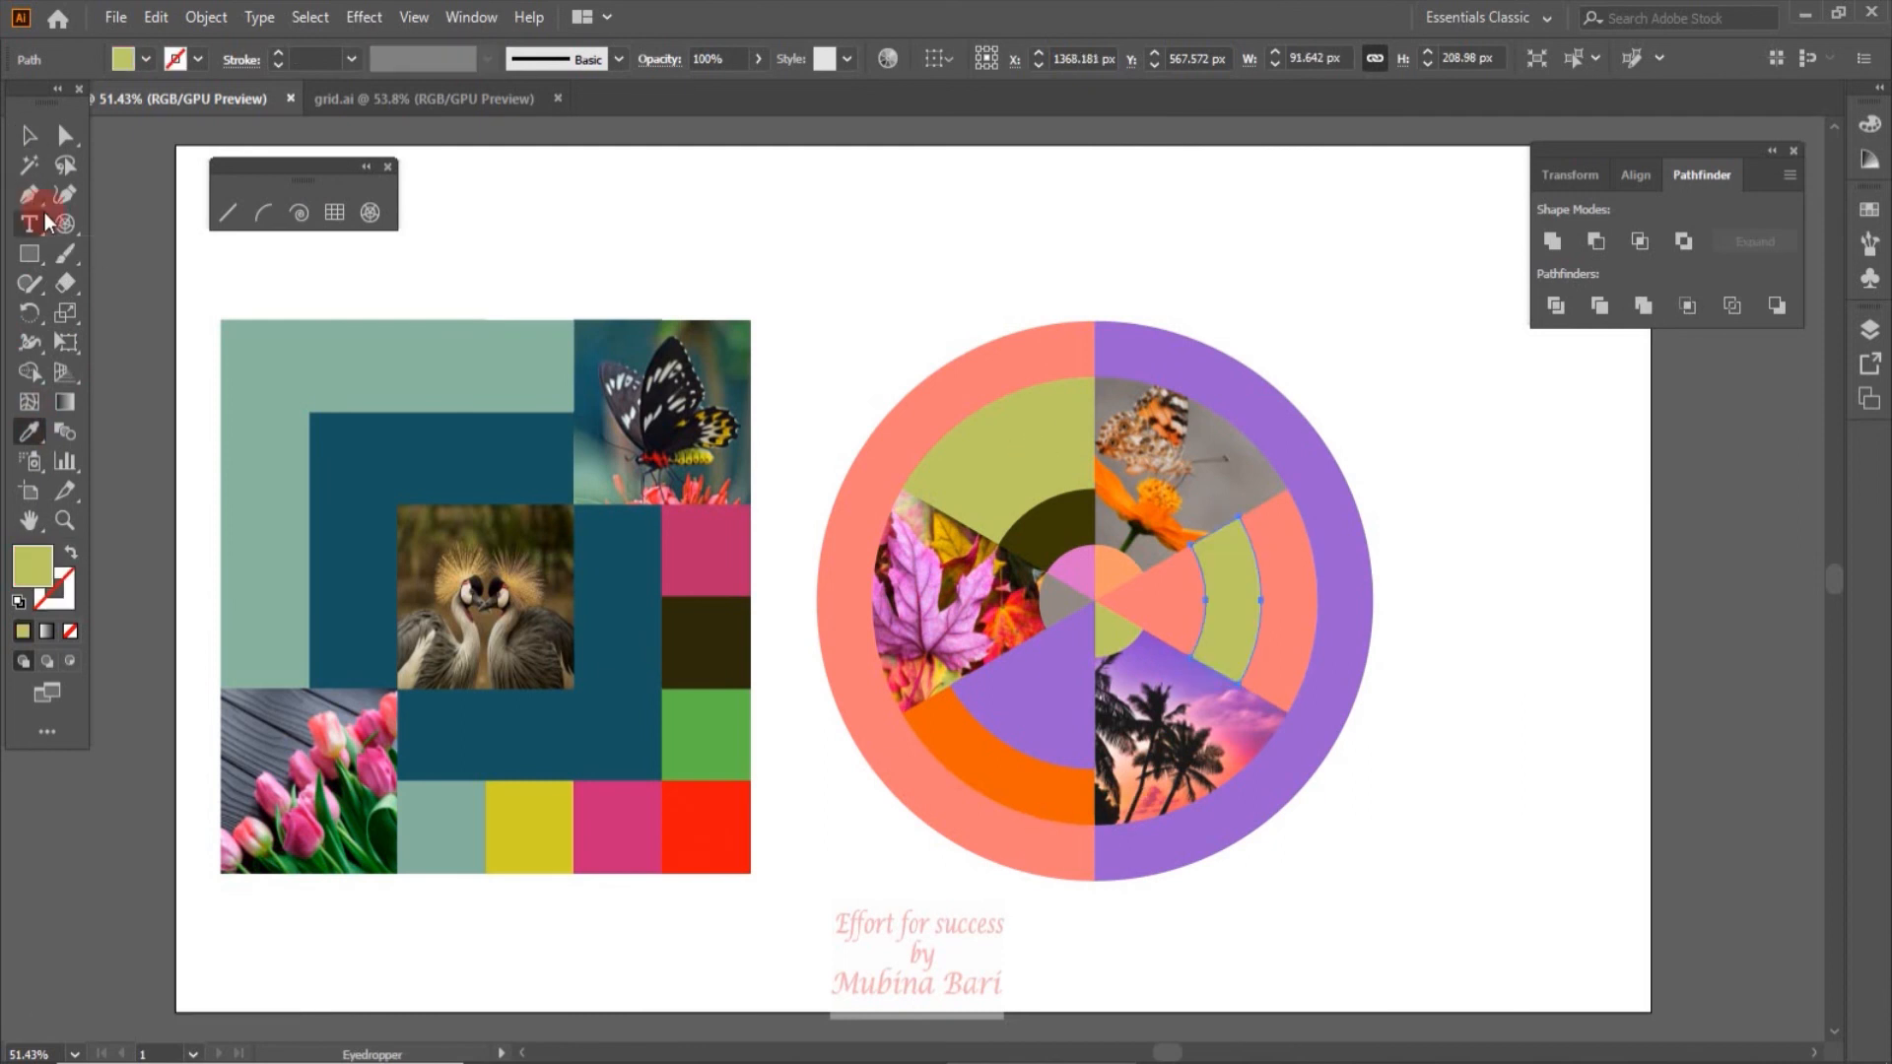
Step: Fill the left central wedge with dark olive sampled from the upper-left sector's inner band
left_click(27, 136)
left_click(1066, 603)
left_click(30, 432)
left_click(1052, 524)
Step: Try filling the left half of the outer ring with the right half's purple, undo it and deselect everything
left_click(29, 136)
left_click(847, 640)
left_click(29, 431)
left_click(1346, 717)
key("ctrl+z")
left_click(30, 136)
left_click(1623, 636)
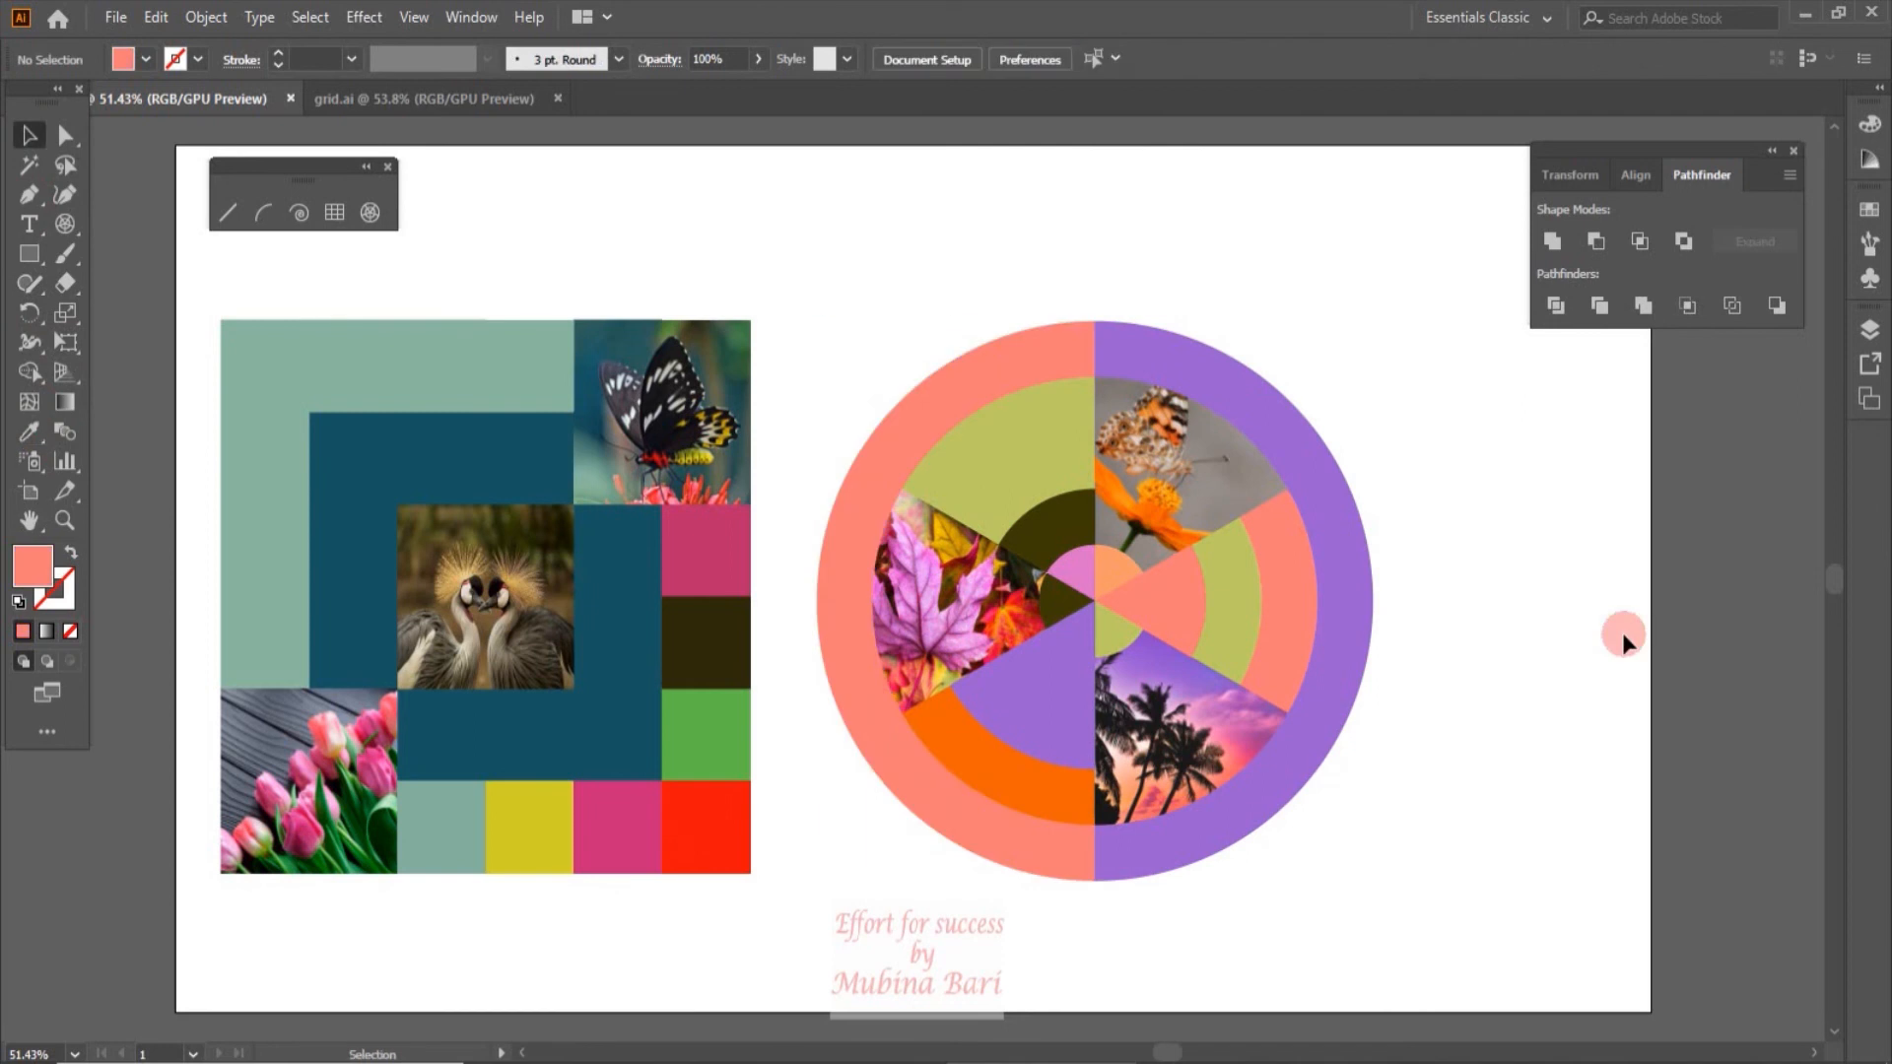